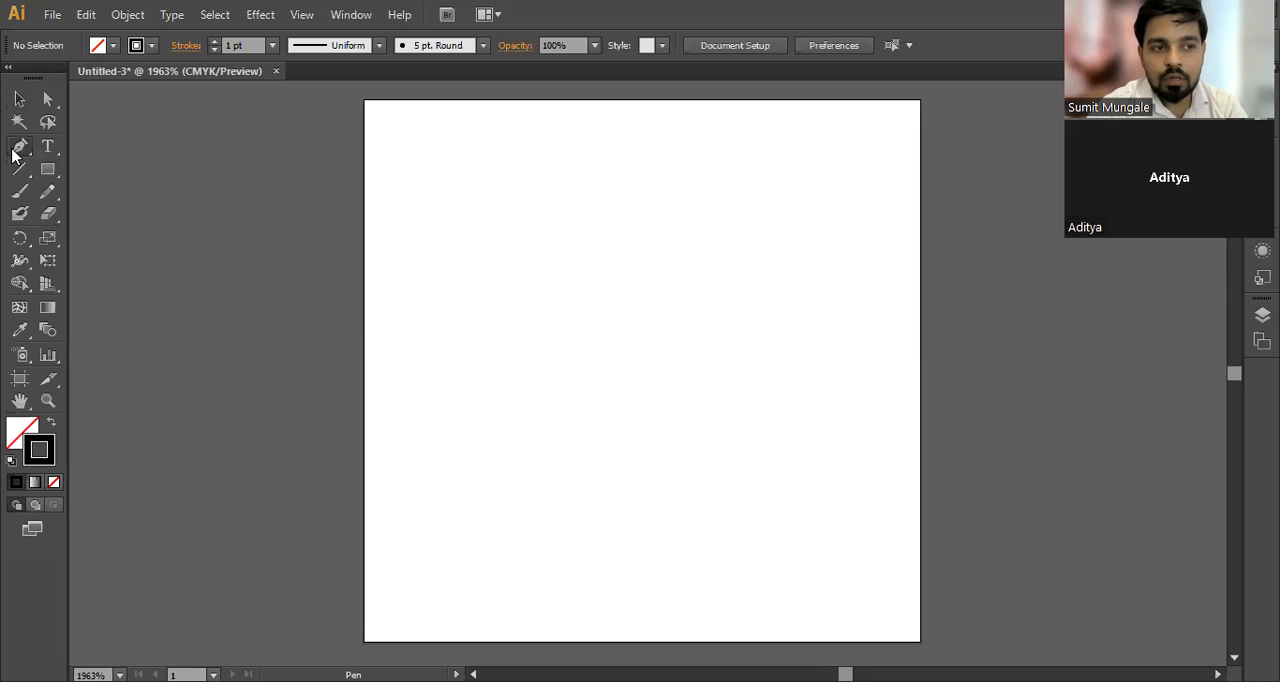
Step: Try horizontal straight segments across the upper part of the artboard with the Pen tool, undoing each one
{"action": "left_click", "coordinate": [429, 172]}
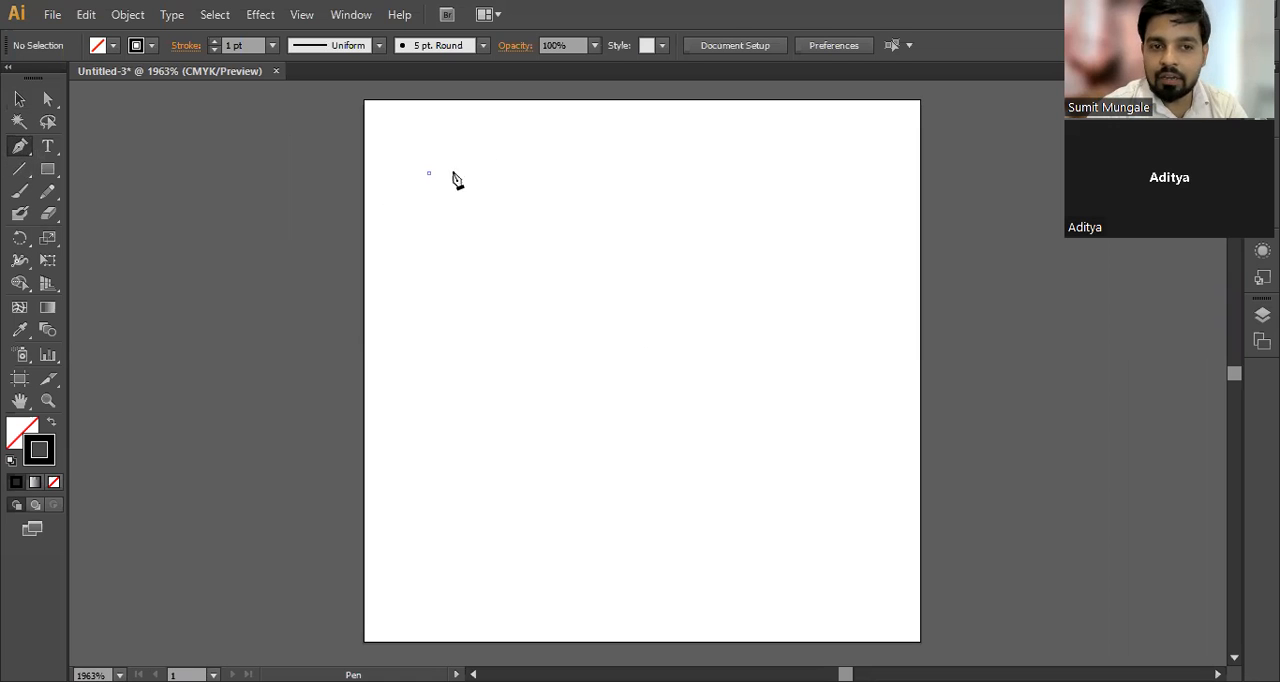
{"action": "left_click", "coordinate": [823, 173]}
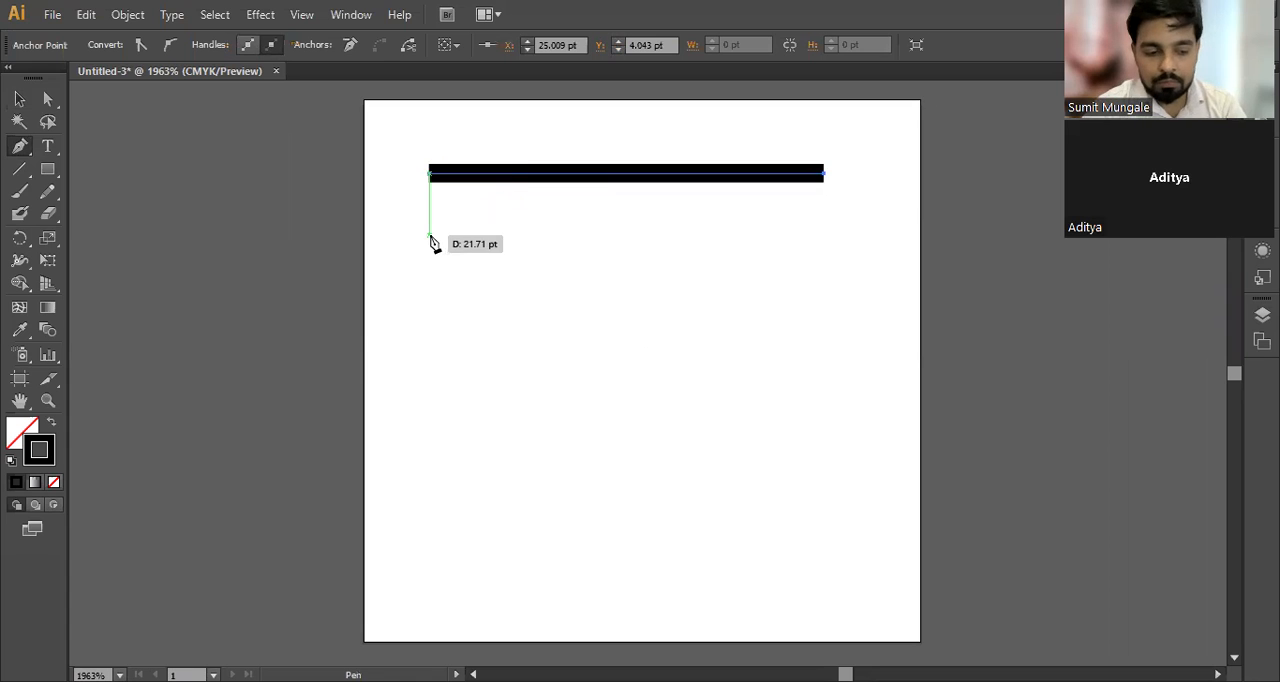
{"action": "key", "text": "ctrl+z"}
{"action": "left_click", "coordinate": [429, 189]}
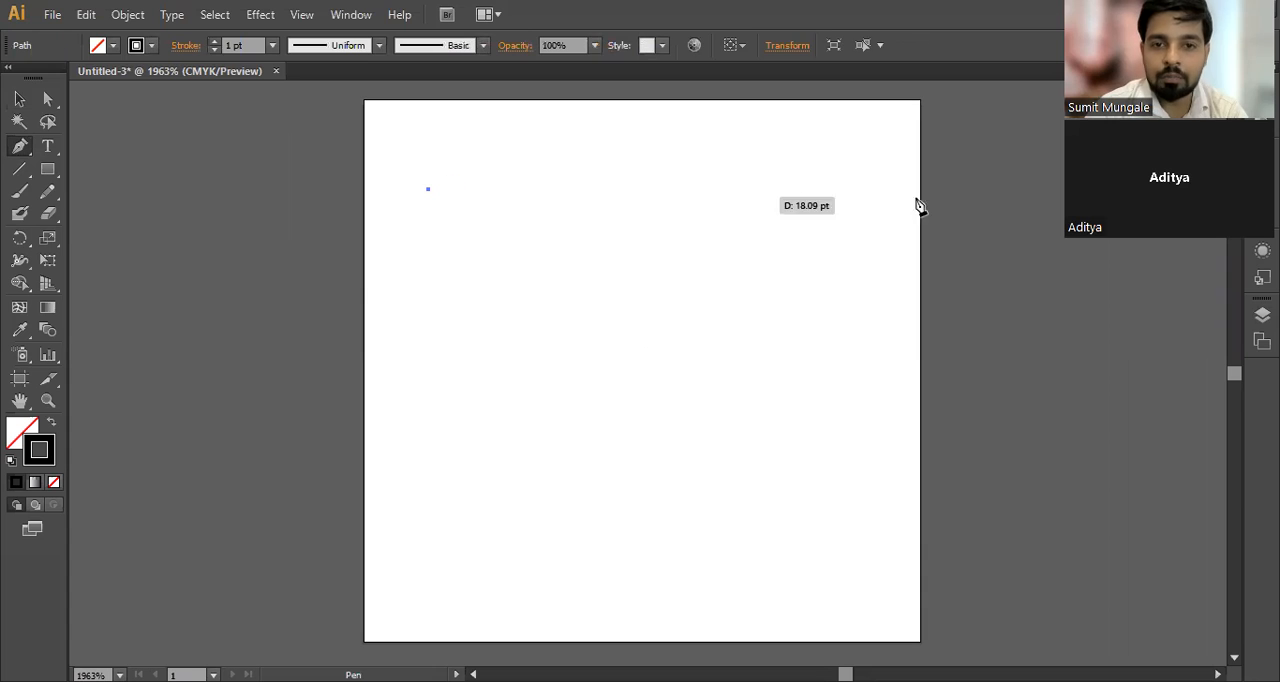
{"action": "left_click", "coordinate": [843, 189]}
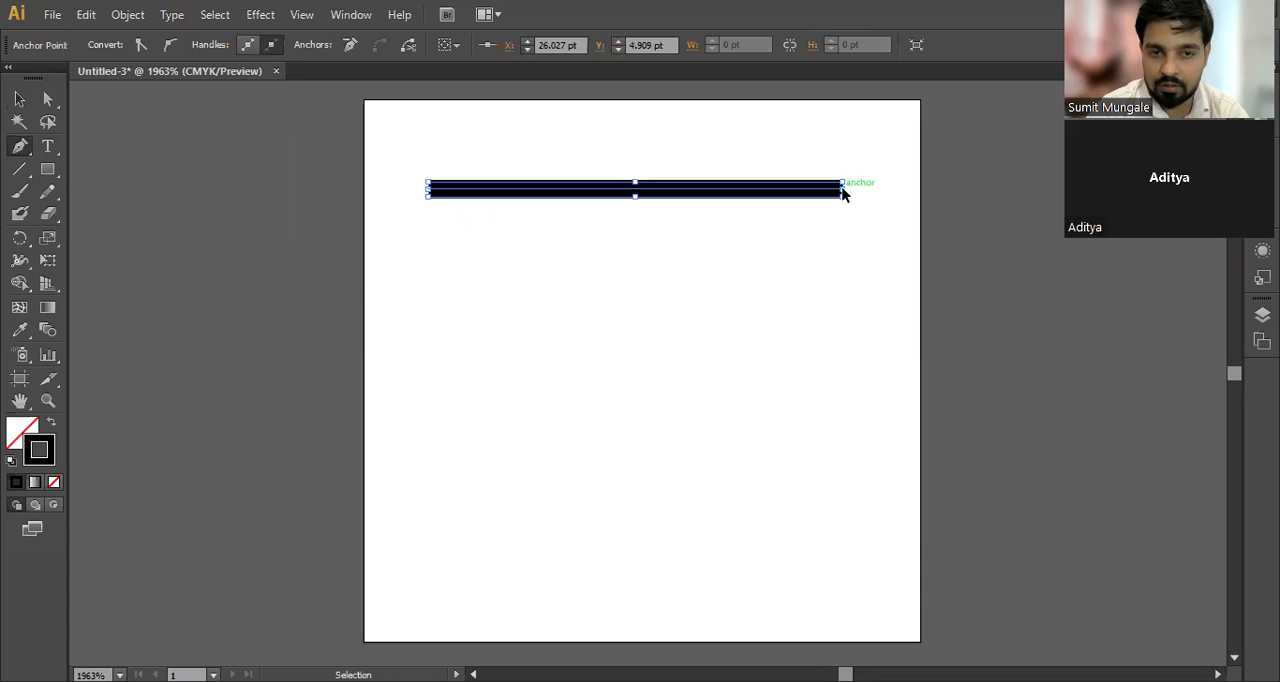
{"action": "key", "text": "ctrl+z"}
{"action": "key", "text": "ctrl+z"}
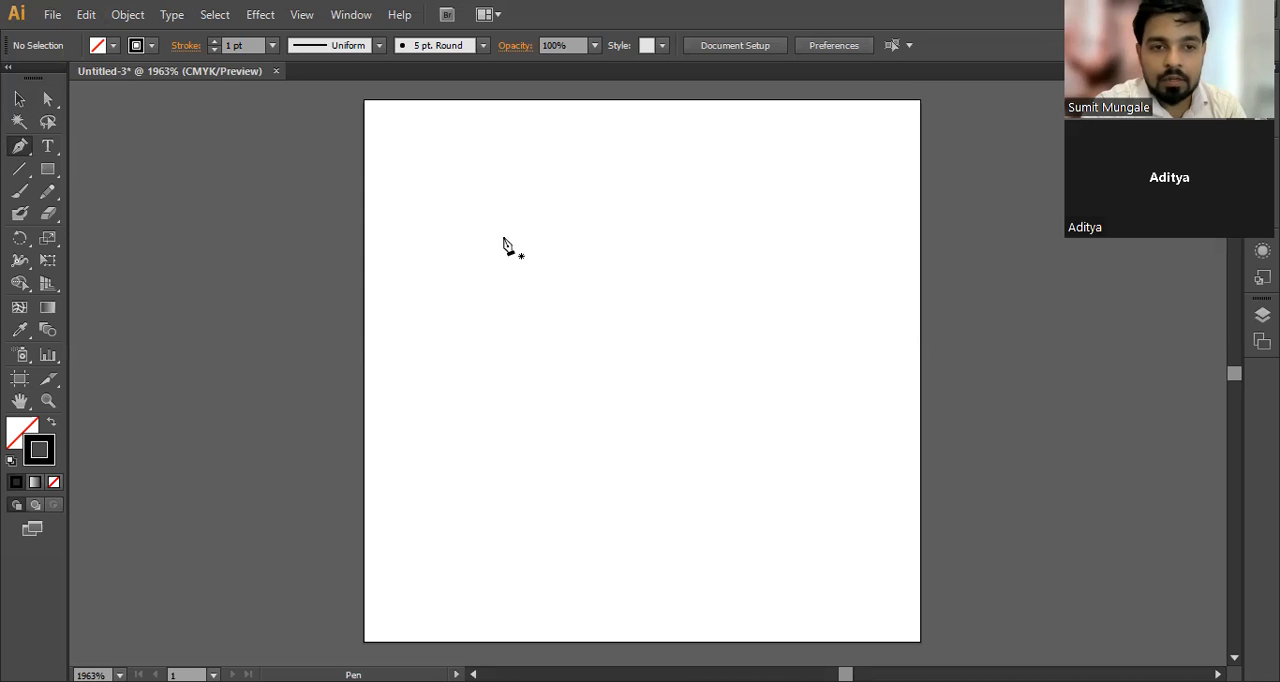
Step: Try a diagonal straight Pen segment from the upper-left area toward the lower right of the artboard, undoing its end point
{"action": "left_click", "coordinate": [458, 192]}
{"action": "left_click", "coordinate": [764, 436]}
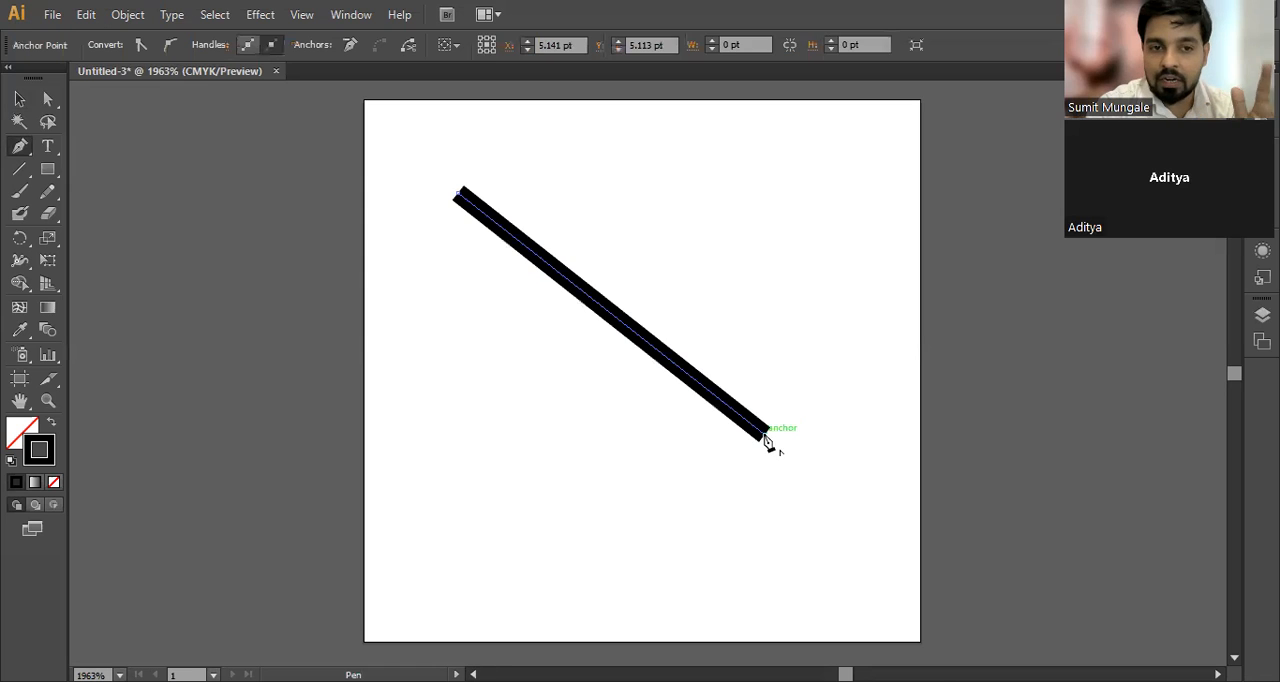
{"action": "key", "text": "ctrl+z"}
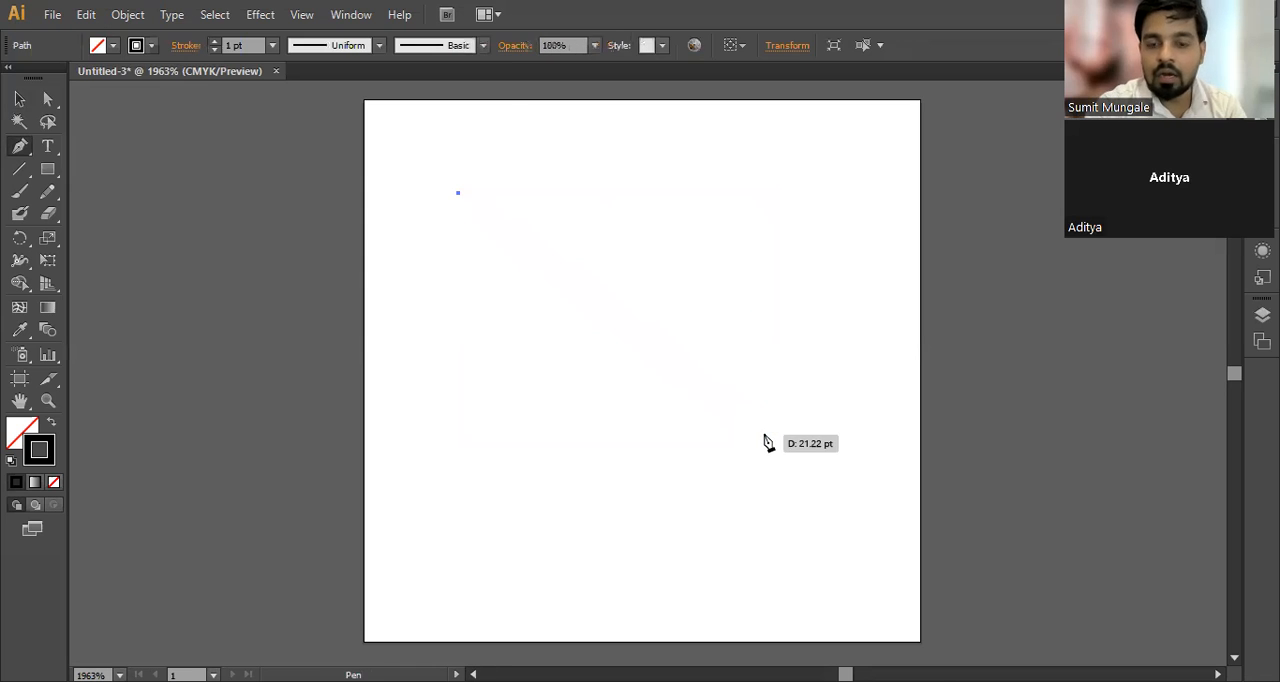
Step: Try a curved Pen segment from the remaining anchor by pulling direction handles out of its second point, and undo the whole path
{"action": "left_click", "coordinate": [764, 436]}
{"action": "mouse_move", "coordinate": [764, 436]}
{"action": "left_mouse_down"}
{"action": "mouse_move", "coordinate": [744, 541]}
{"action": "mouse_move", "coordinate": [777, 660]}
{"action": "mouse_move", "coordinate": [775, 640]}
{"action": "left_mouse_up"}
{"action": "key", "text": "space"}
{"action": "left_click_drag", "start_coordinate": [703, 441], "coordinate": [717, 540]}
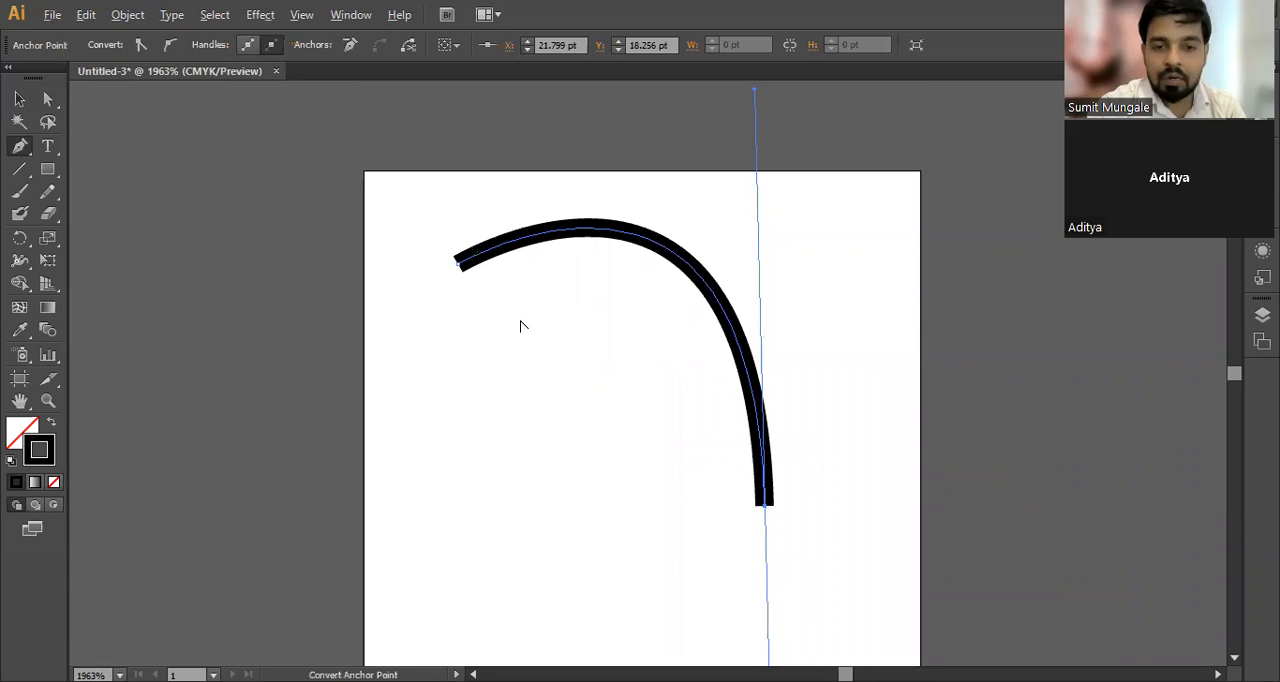
{"action": "scroll", "coordinate": [520, 326], "scroll_direction": "down", "scroll_amount": 2}
{"action": "key", "text": "space"}
{"action": "left_click_drag", "start_coordinate": [571, 423], "coordinate": [566, 355]}
{"action": "key", "text": "alt"}
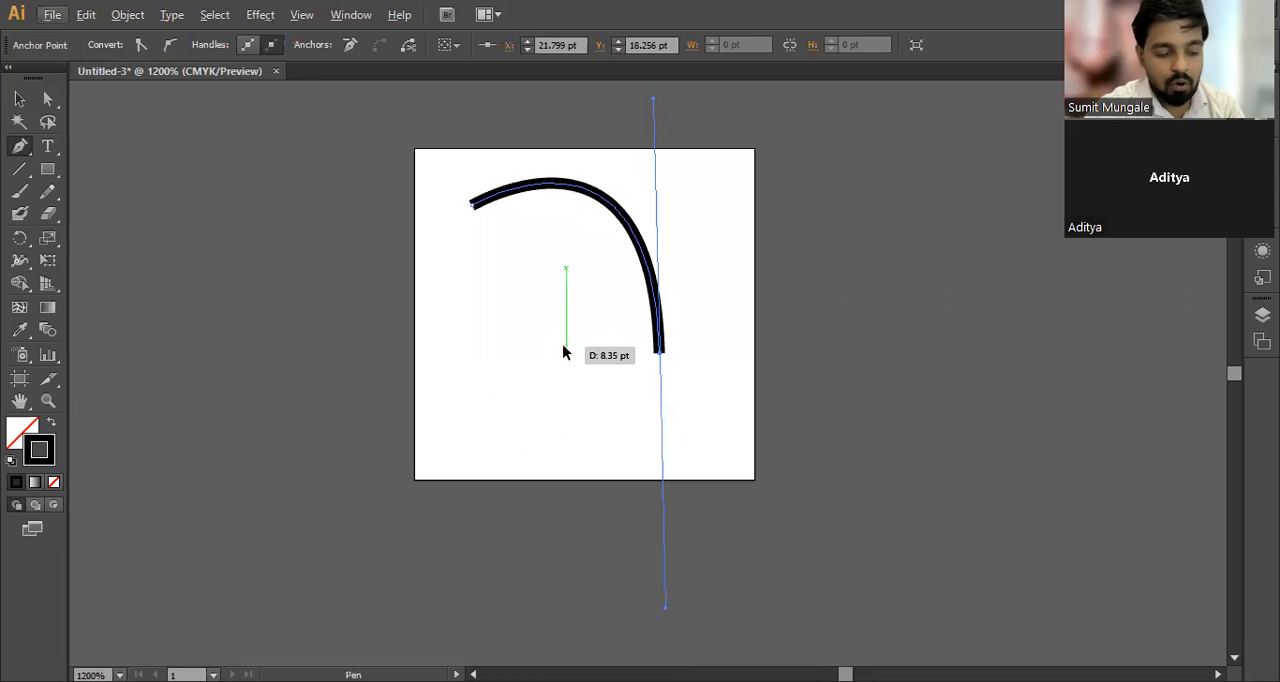
{"action": "key", "text": "ctrl+z"}
{"action": "key", "text": "ctrl+z"}
Step: Draw an upward-arching Pen curve across the middle of the artboard, between two anchors at the same height
{"action": "left_click", "coordinate": [452, 305]}
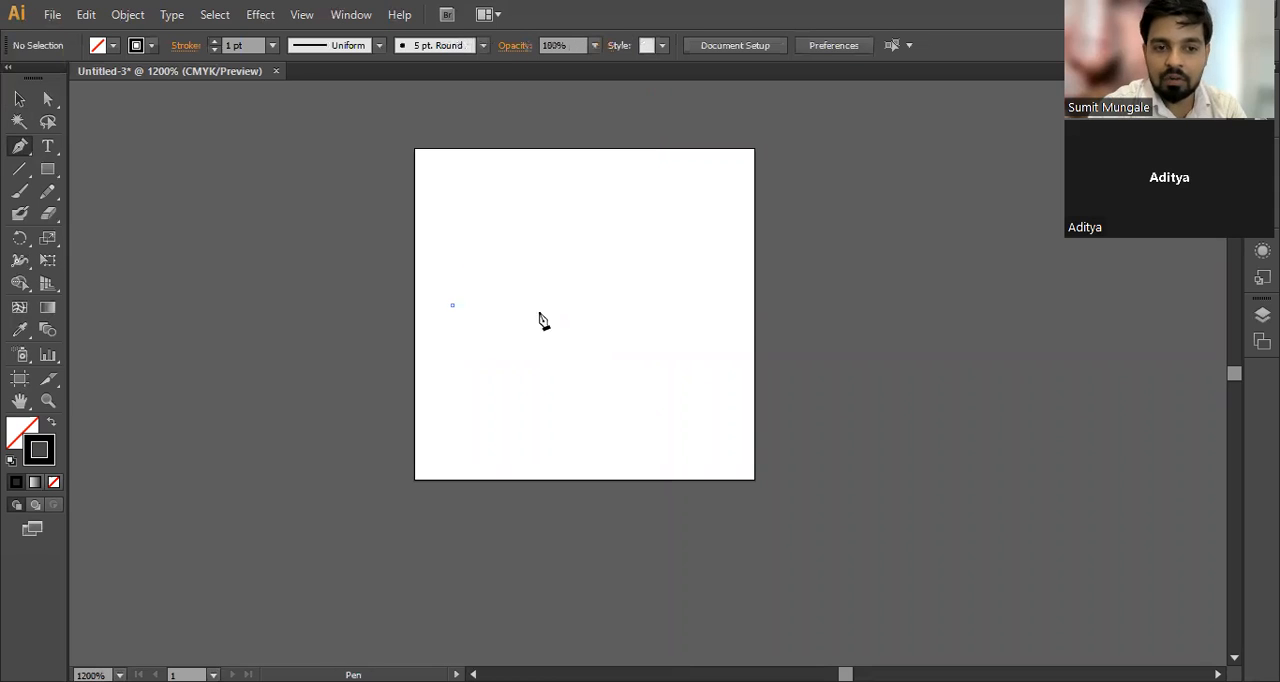
{"action": "left_click", "coordinate": [710, 305]}
{"action": "mouse_move", "coordinate": [709, 307]}
{"action": "left_mouse_down"}
{"action": "mouse_move", "coordinate": [749, 377]}
{"action": "mouse_move", "coordinate": [824, 443]}
{"action": "left_mouse_up"}
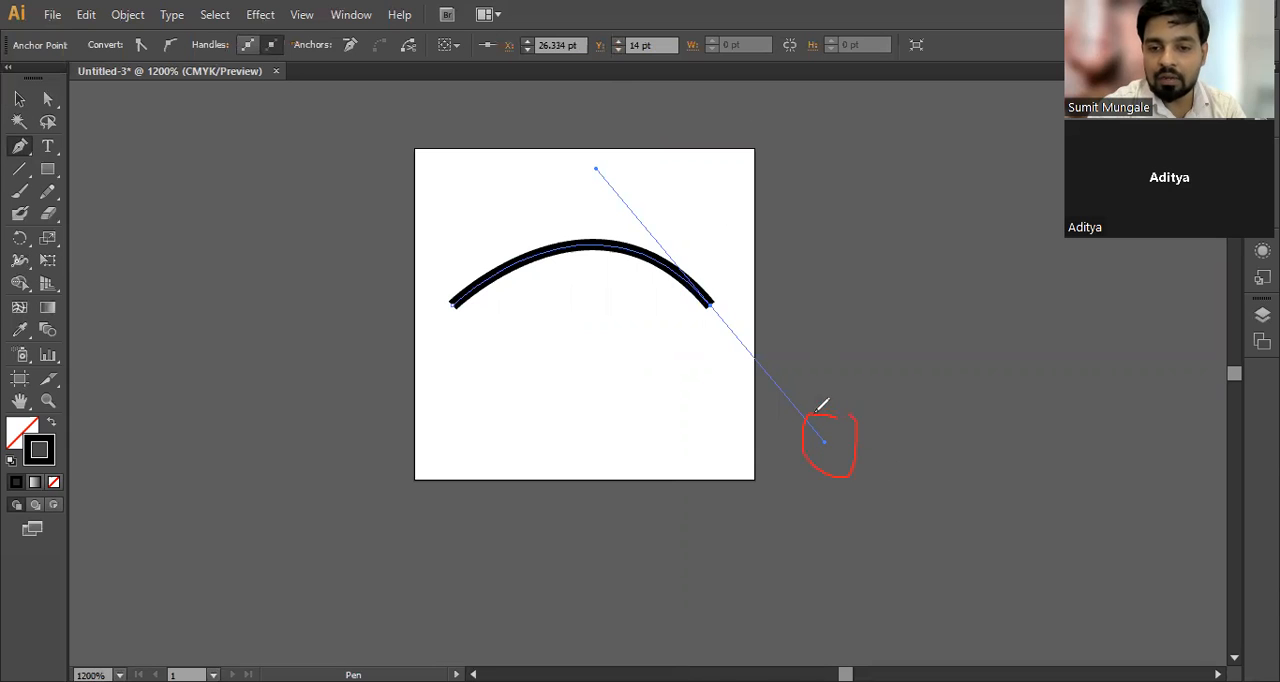
{"action": "mouse_move", "coordinate": [618, 154]}
{"action": "left_mouse_down"}
{"action": "mouse_move", "coordinate": [647, 181]}
{"action": "mouse_move", "coordinate": [602, 149]}
{"action": "left_mouse_up"}
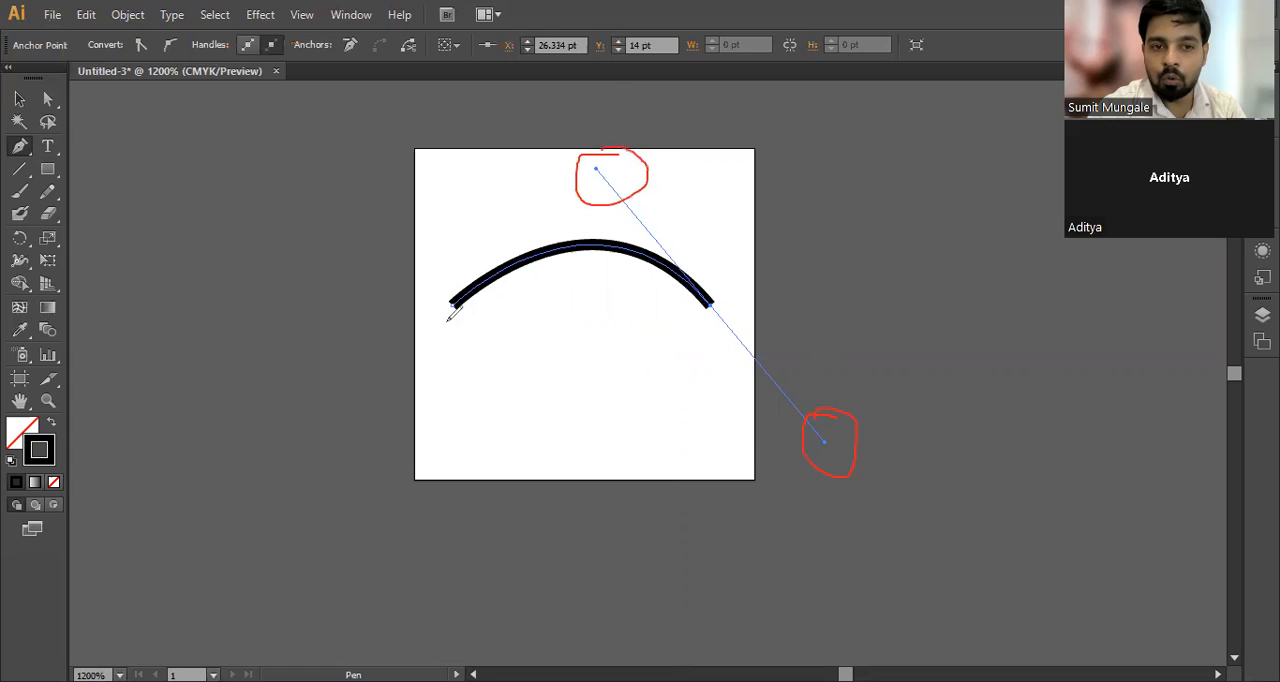
{"action": "mouse_move", "coordinate": [433, 352]}
{"action": "left_mouse_down"}
{"action": "mouse_move", "coordinate": [439, 318]}
{"action": "mouse_move", "coordinate": [466, 364]}
{"action": "mouse_move", "coordinate": [465, 326]}
{"action": "left_mouse_up"}
{"action": "mouse_move", "coordinate": [738, 306]}
{"action": "left_mouse_down"}
{"action": "mouse_move", "coordinate": [749, 267]}
{"action": "mouse_move", "coordinate": [745, 298]}
{"action": "left_mouse_up"}
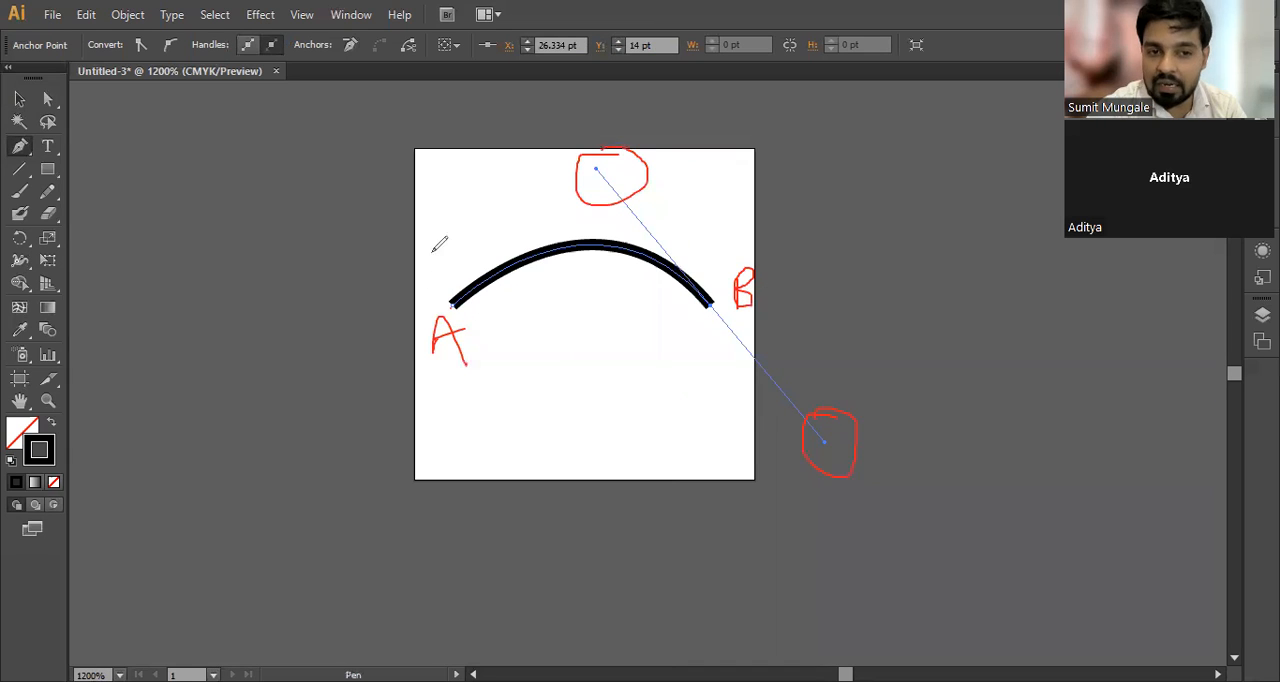
{"action": "left_click_drag", "start_coordinate": [431, 246], "coordinate": [436, 271]}
{"action": "mouse_move", "coordinate": [712, 243]}
{"action": "left_mouse_down"}
{"action": "mouse_move", "coordinate": [712, 271]}
{"action": "mouse_move", "coordinate": [755, 270]}
{"action": "left_mouse_up"}
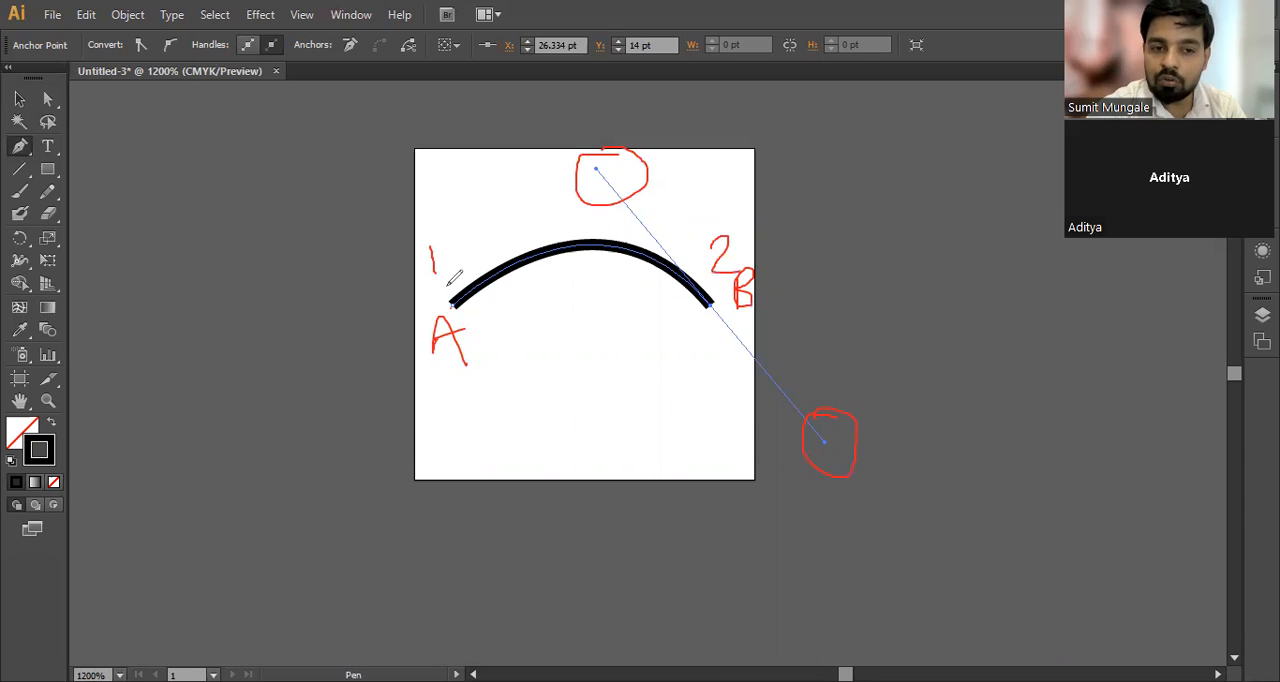
{"action": "left_click_drag", "start_coordinate": [443, 284], "coordinate": [451, 279]}
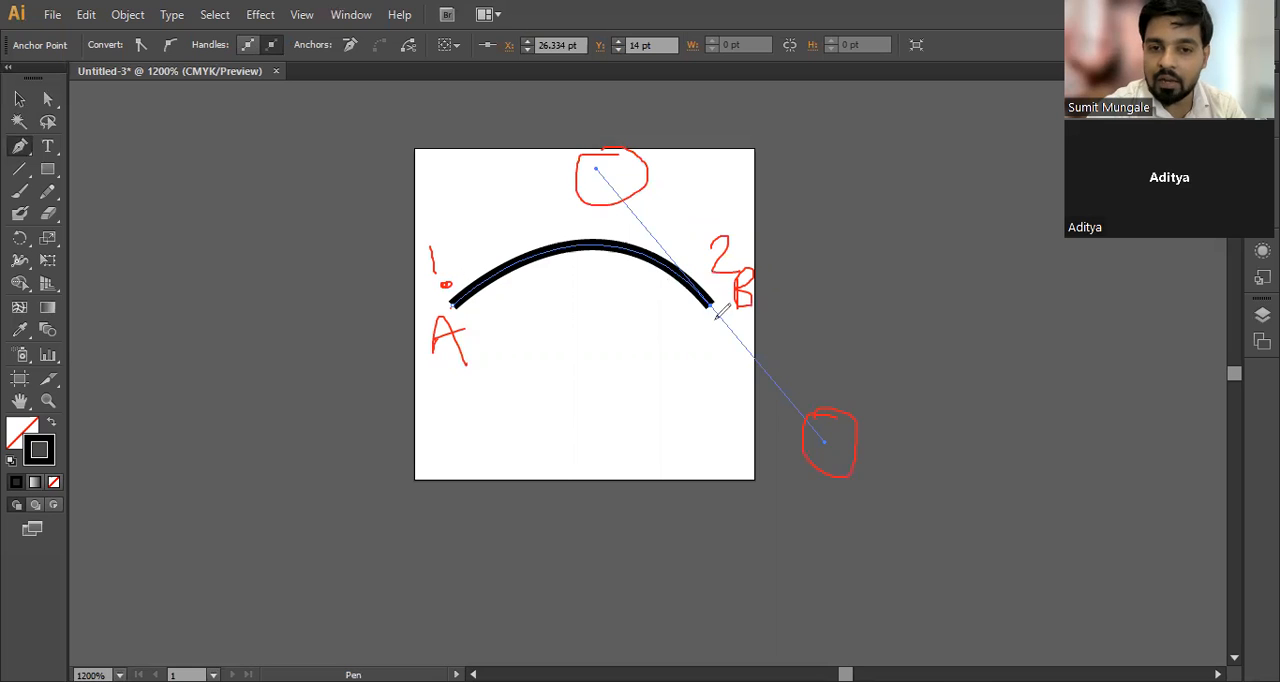
{"action": "mouse_move", "coordinate": [705, 316]}
{"action": "left_mouse_down"}
{"action": "mouse_move", "coordinate": [694, 325]}
{"action": "mouse_move", "coordinate": [705, 320]}
{"action": "left_mouse_up"}
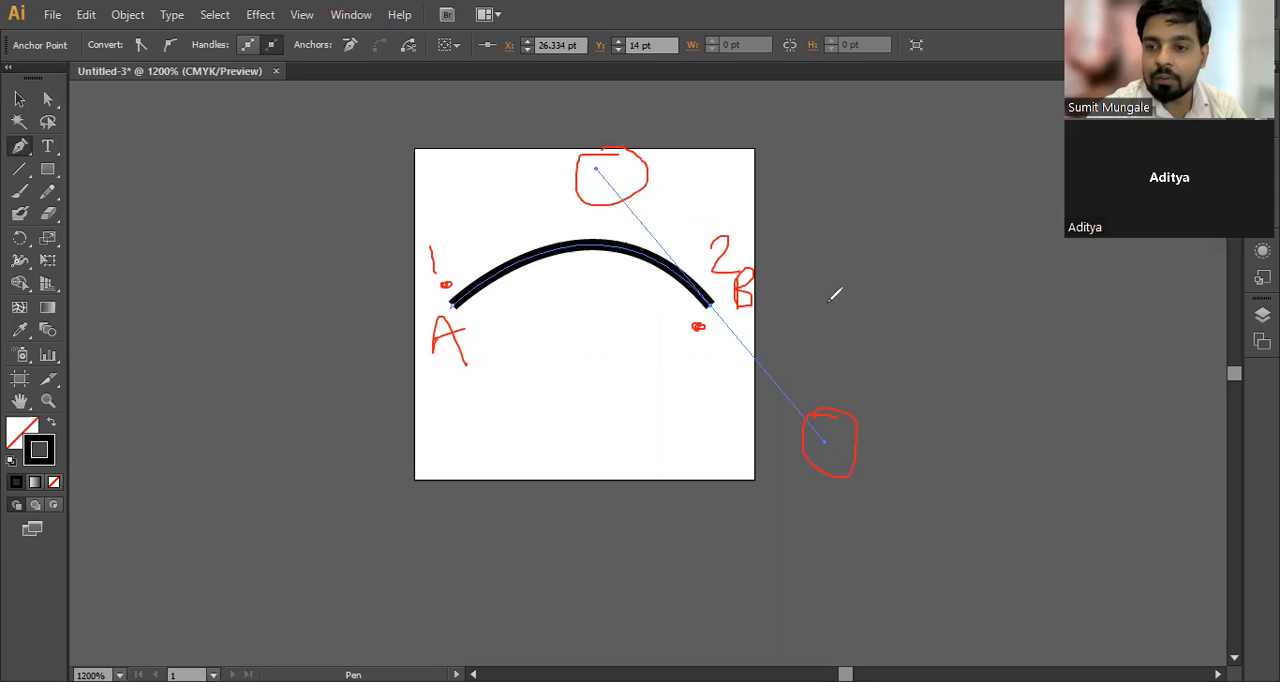
{"action": "mouse_move", "coordinate": [440, 391]}
{"action": "left_mouse_down"}
{"action": "mouse_move", "coordinate": [421, 422]}
{"action": "mouse_move", "coordinate": [453, 403]}
{"action": "mouse_move", "coordinate": [482, 415]}
{"action": "mouse_move", "coordinate": [521, 404]}
{"action": "left_mouse_up"}
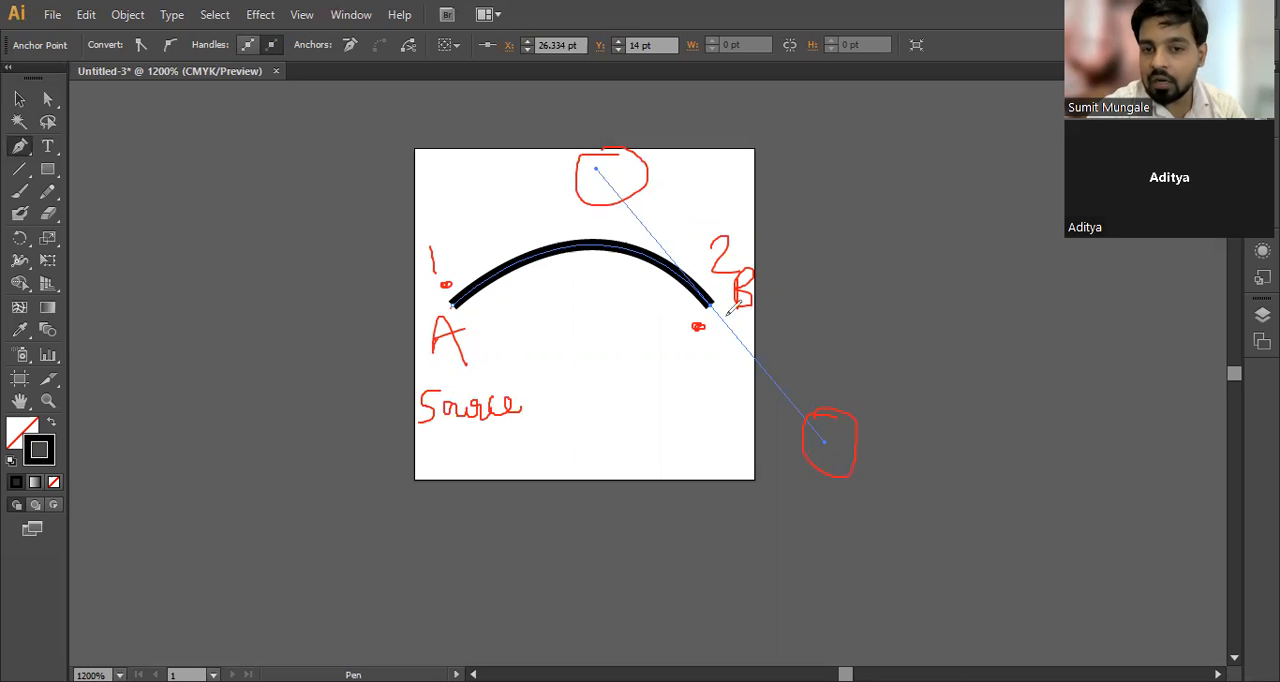
{"action": "mouse_move", "coordinate": [674, 386]}
{"action": "left_mouse_down"}
{"action": "mouse_move", "coordinate": [660, 397]}
{"action": "mouse_move", "coordinate": [708, 412]}
{"action": "mouse_move", "coordinate": [728, 372]}
{"action": "mouse_move", "coordinate": [742, 380]}
{"action": "left_mouse_up"}
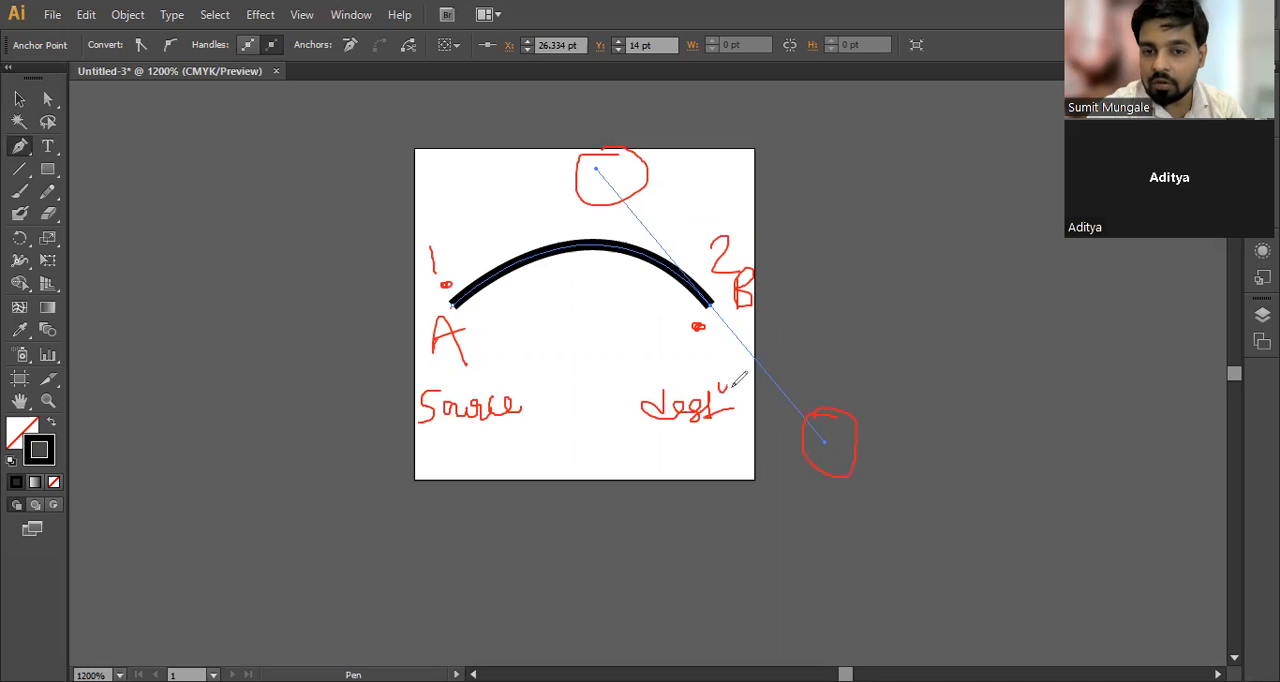
{"action": "left_click", "coordinate": [880, 166]}
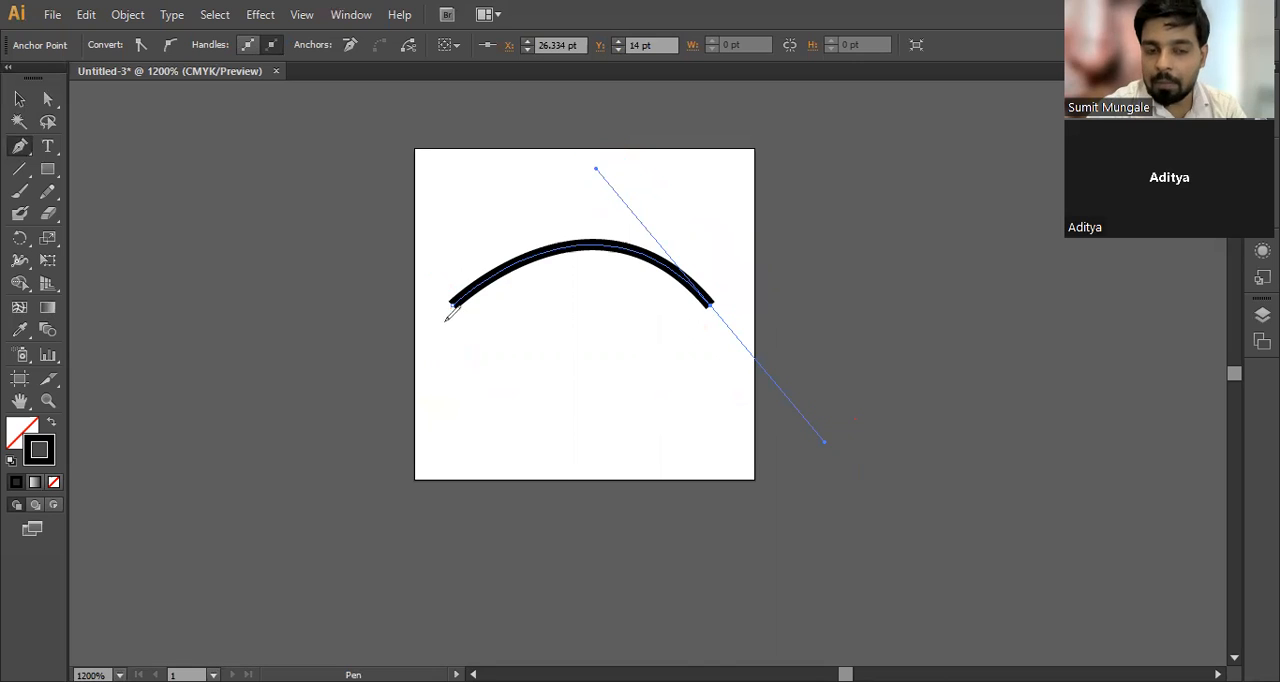
{"action": "left_click_drag", "start_coordinate": [438, 322], "coordinate": [438, 342]}
{"action": "mouse_move", "coordinate": [725, 272]}
{"action": "left_mouse_down"}
{"action": "mouse_move", "coordinate": [738, 268]}
{"action": "mouse_move", "coordinate": [741, 288]}
{"action": "left_mouse_up"}
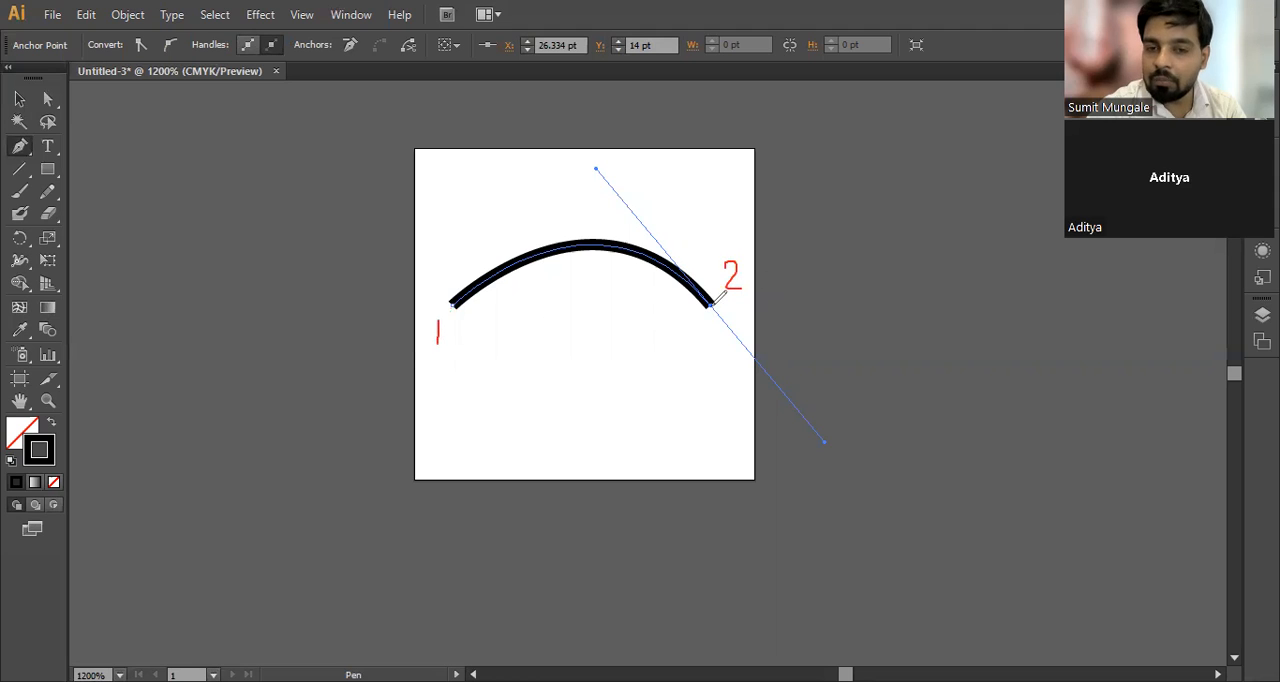
{"action": "mouse_move", "coordinate": [600, 157]}
{"action": "left_mouse_down"}
{"action": "mouse_move", "coordinate": [617, 189]}
{"action": "mouse_move", "coordinate": [610, 158]}
{"action": "left_mouse_up"}
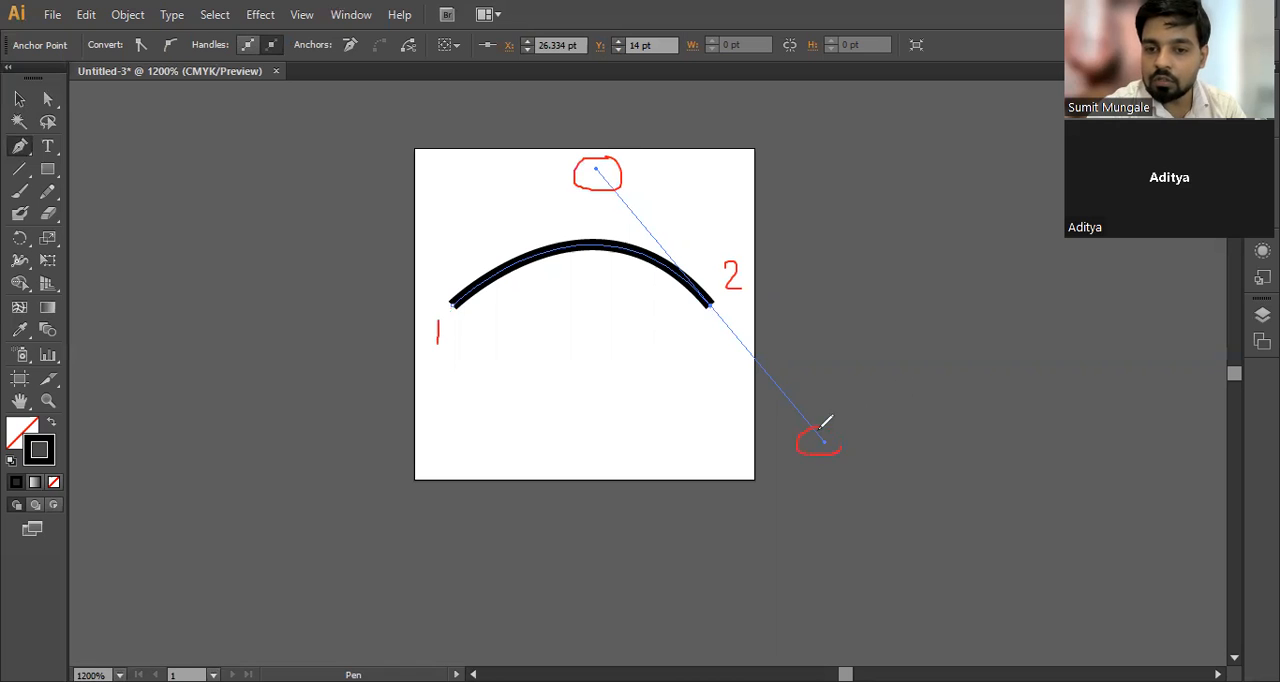
{"action": "left_click_drag", "start_coordinate": [644, 164], "coordinate": [651, 180]}
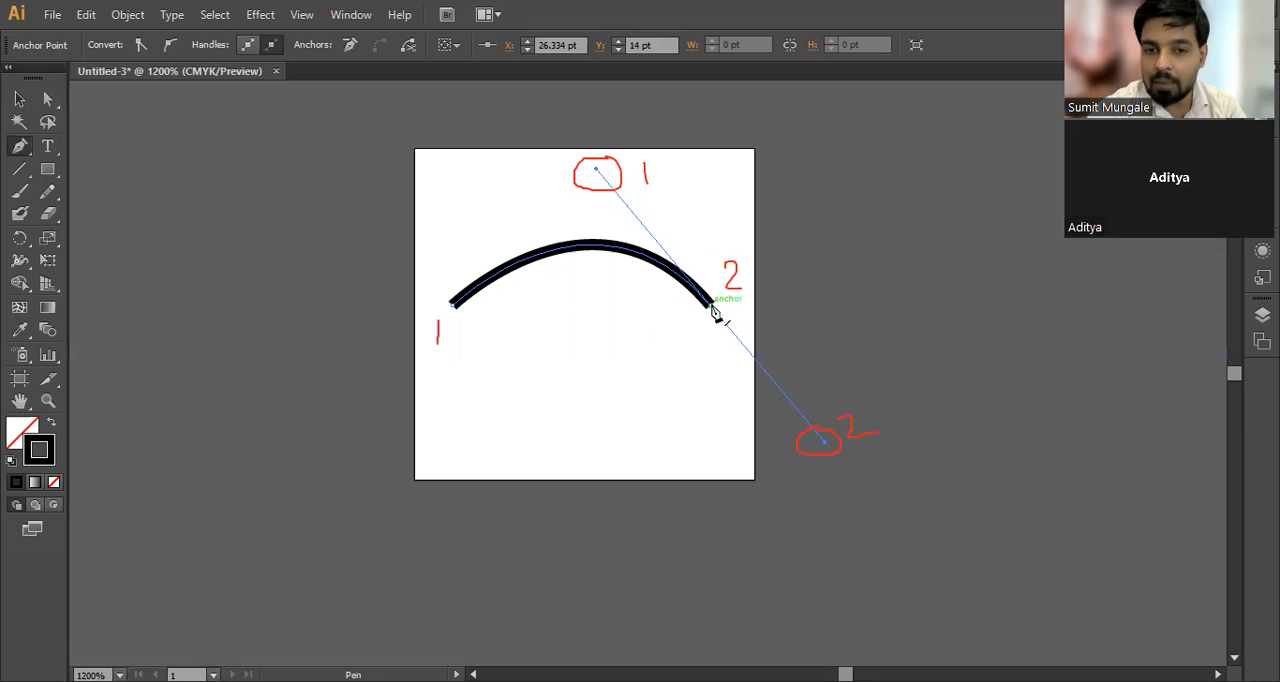
Step: Remove the outgoing handle from the arc's end anchor and close the path with a downward-bulging curve back to the first anchor
{"action": "key", "text": "alt"}
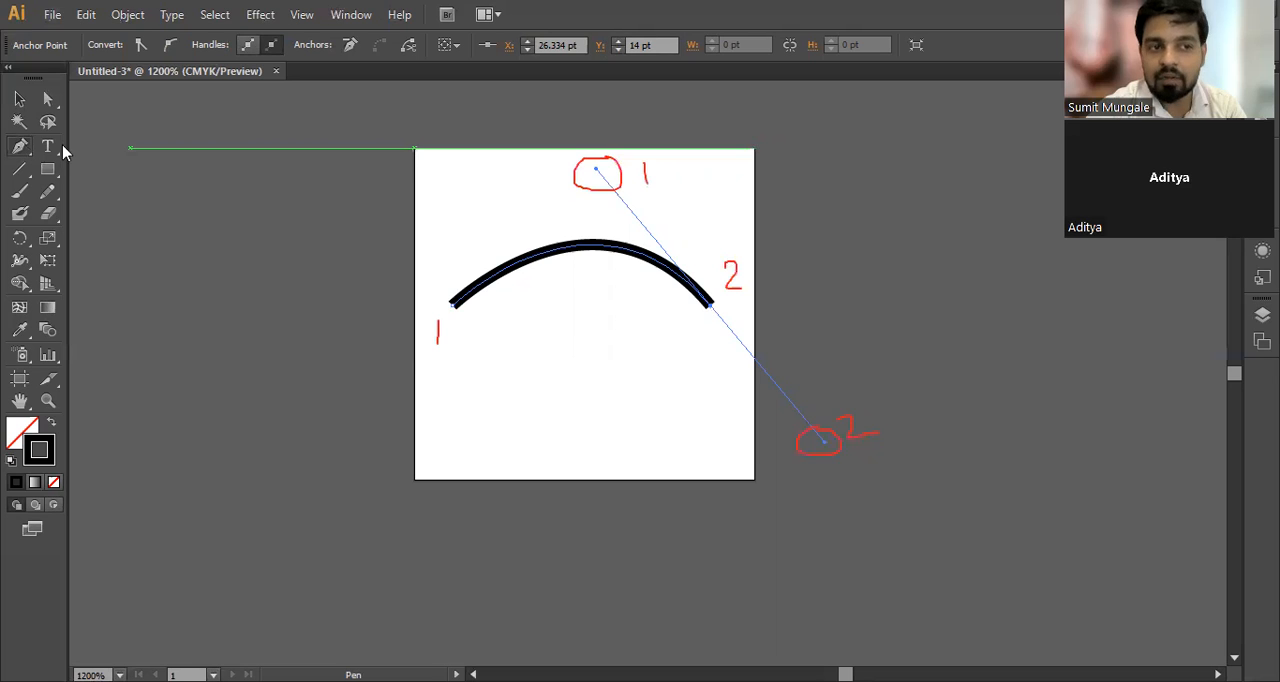
{"action": "left_click", "coordinate": [710, 305]}
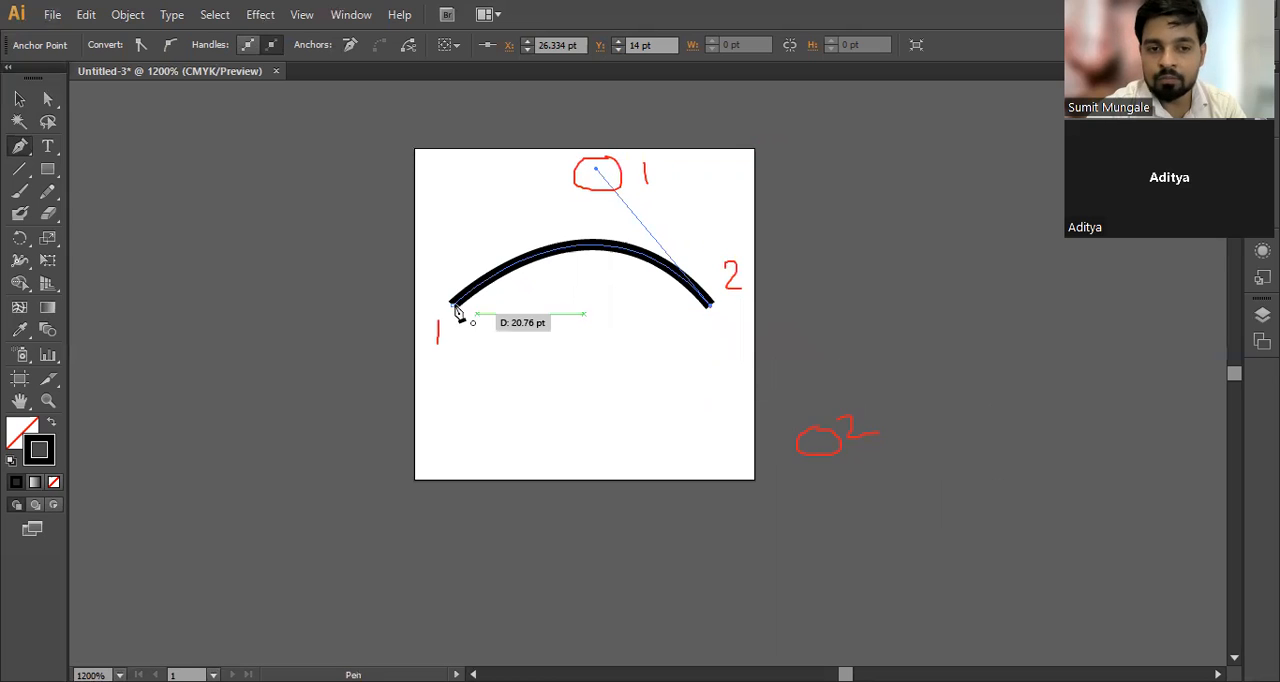
{"action": "left_click_drag", "start_coordinate": [453, 307], "coordinate": [583, 446]}
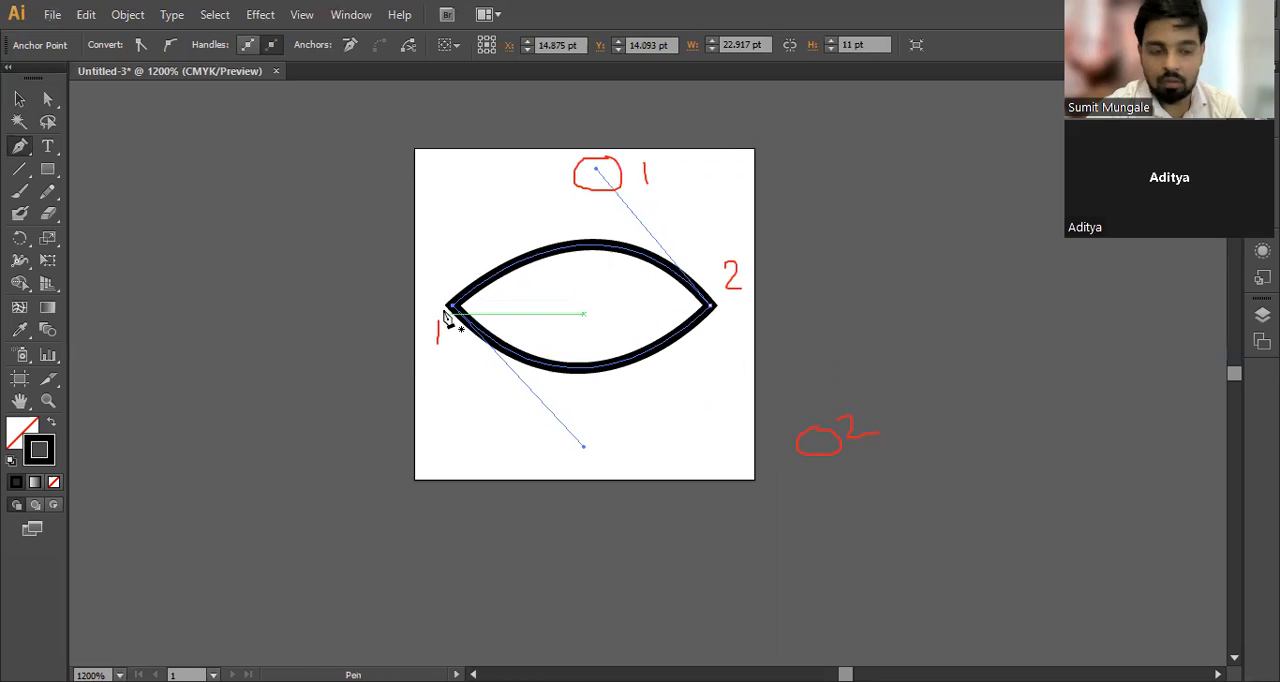
Step: Select the closed leaf-shaped path and delete it from the artboard
{"action": "key", "text": "v"}
{"action": "left_click_drag", "start_coordinate": [737, 178], "coordinate": [401, 503]}
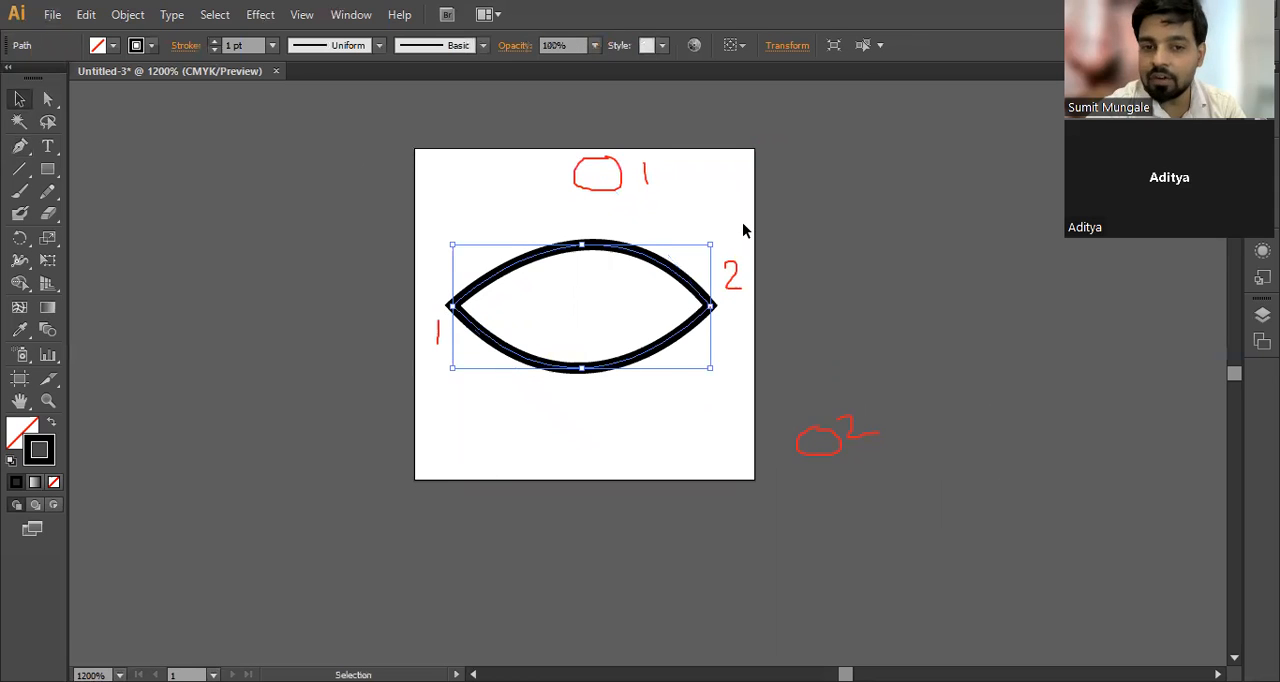
{"action": "left_click", "coordinate": [732, 310]}
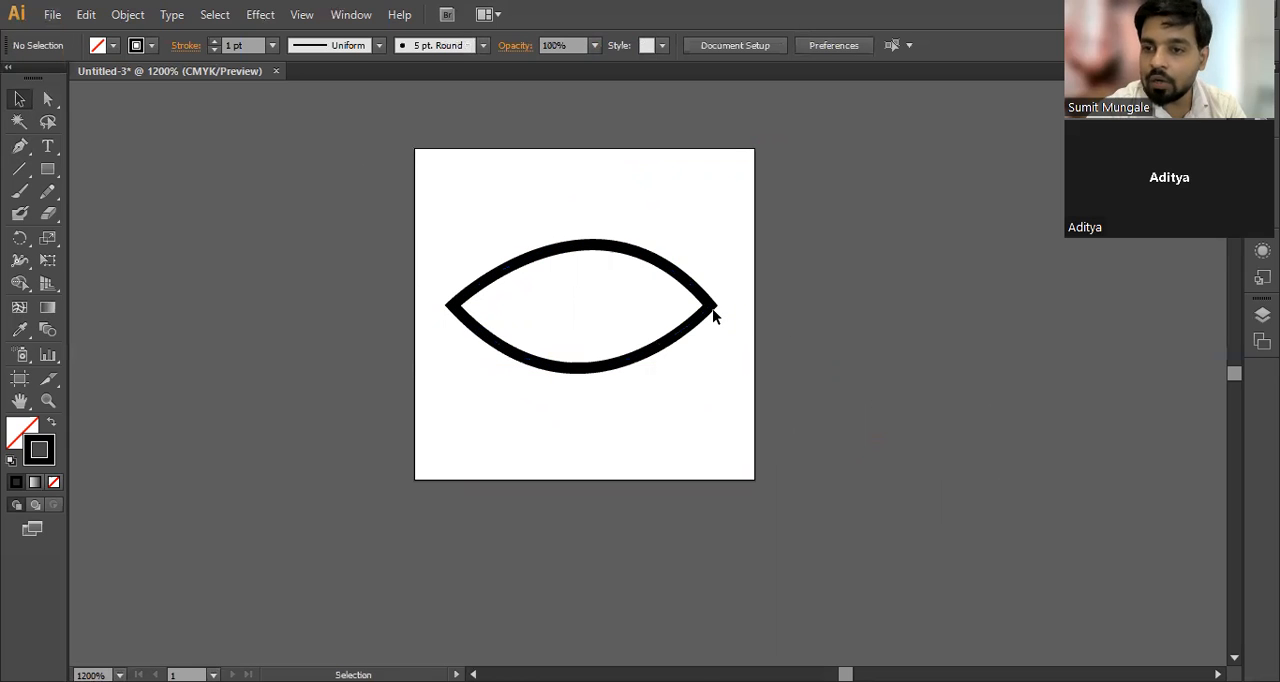
{"action": "left_click_drag", "start_coordinate": [745, 266], "coordinate": [422, 517]}
{"action": "key", "text": "Delete"}
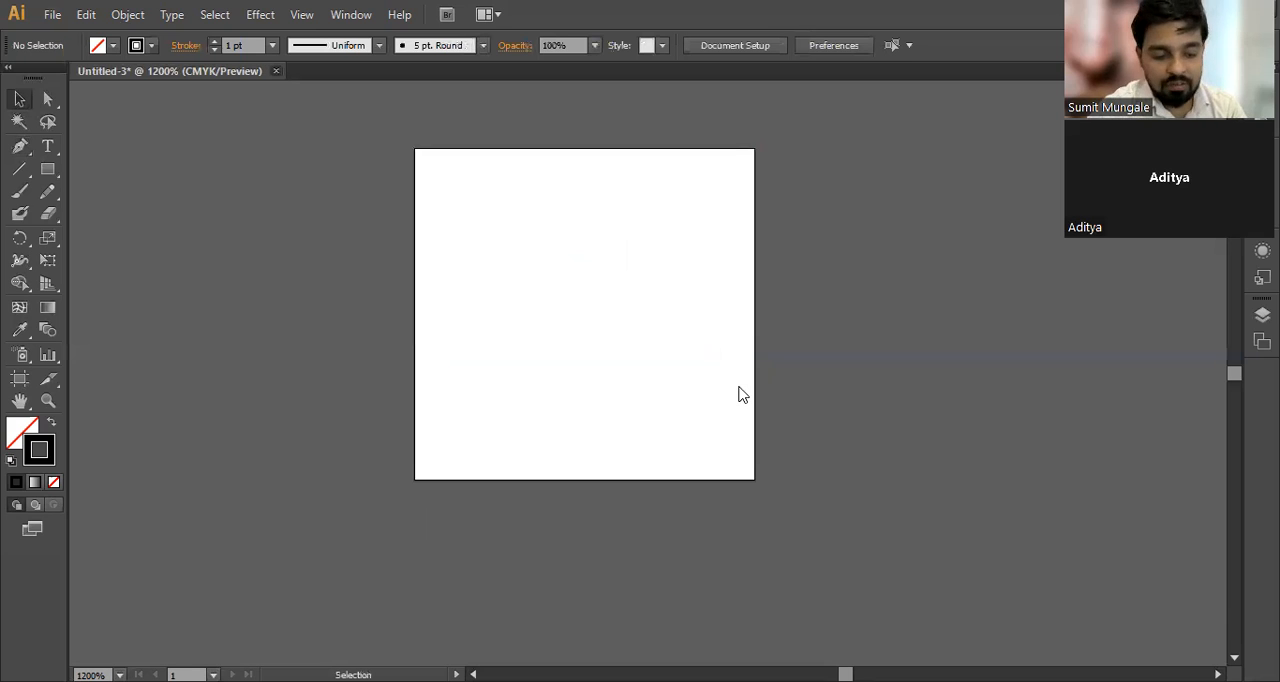
Step: Create a new one-artboard document with the Print profile at Letter size, 612 by 792 pt
{"action": "key", "text": "ctrl+n"}
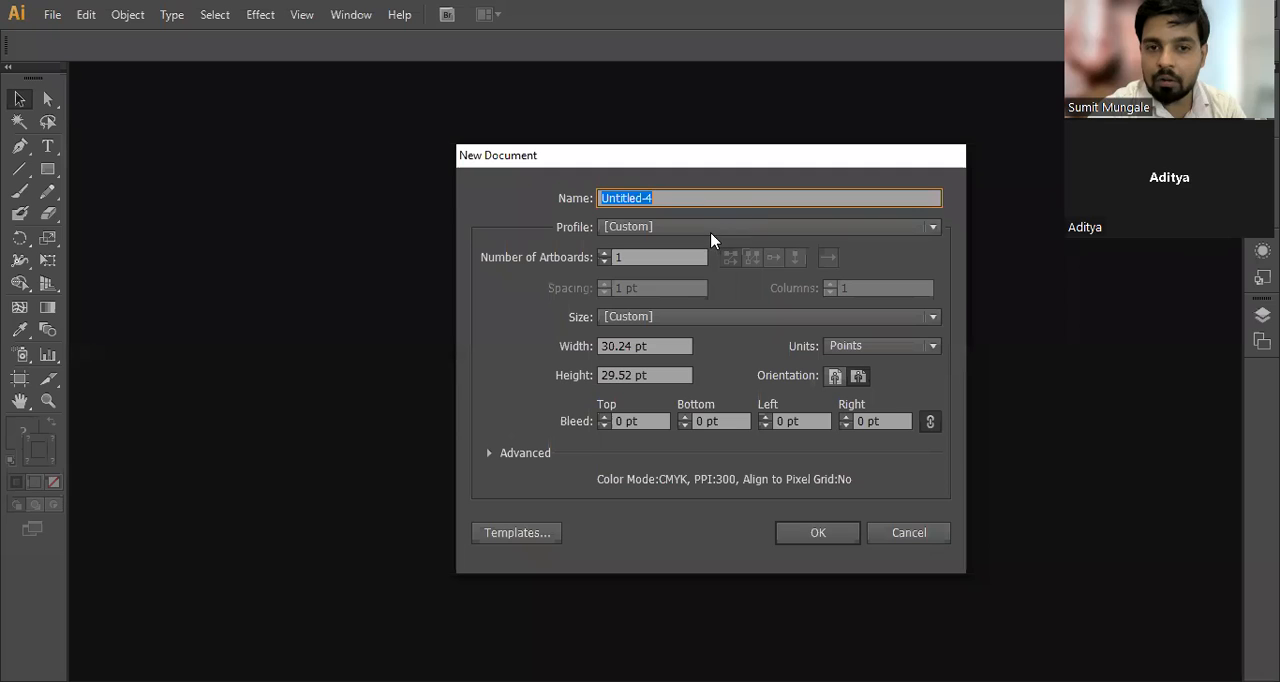
{"action": "left_click", "coordinate": [712, 228]}
{"action": "left_click", "coordinate": [649, 279]}
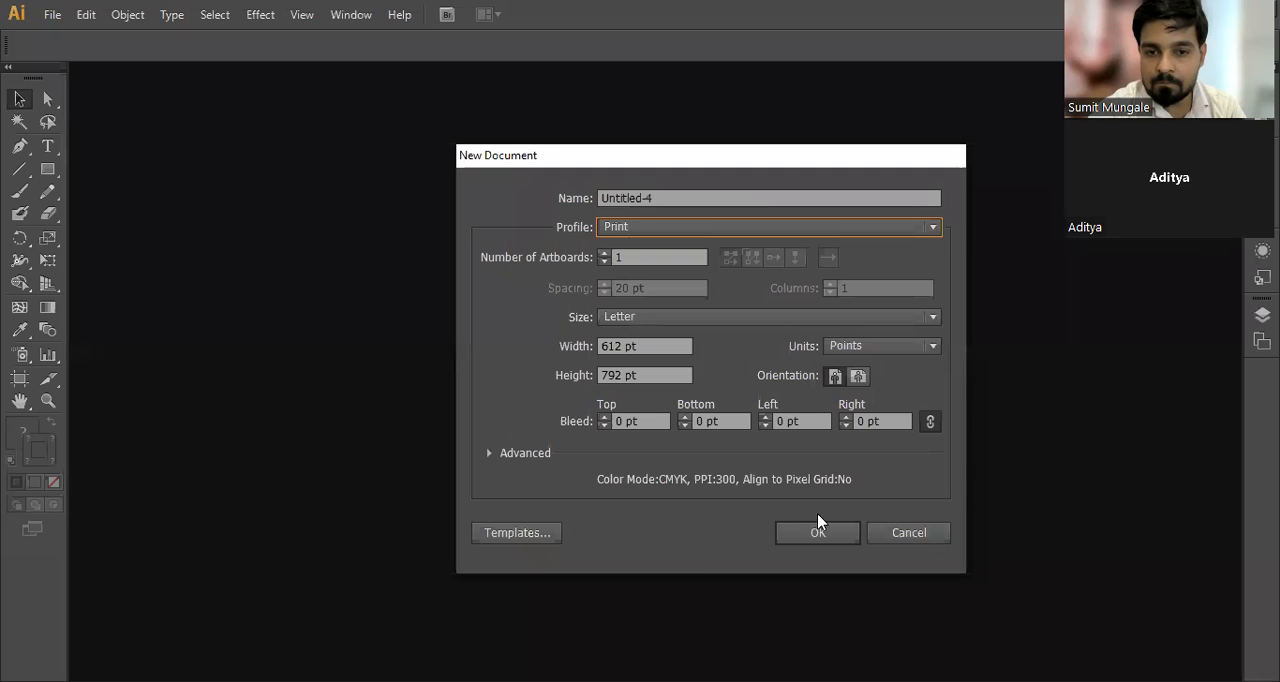
{"action": "left_click", "coordinate": [808, 534]}
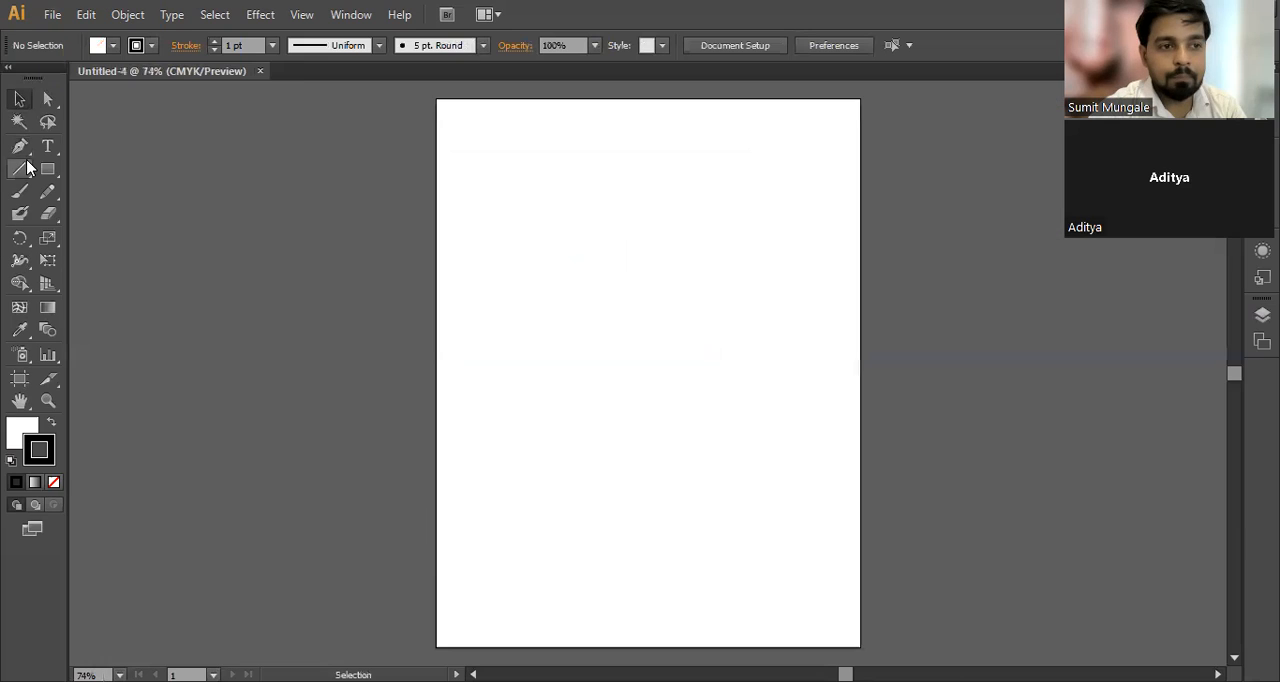
Step: Draw a closed four-sided, kite-like shape with straight Pen segments in the upper half of the page and select it
{"action": "left_click", "coordinate": [20, 147]}
{"action": "left_click_drag", "start_coordinate": [20, 150], "coordinate": [123, 150]}
{"action": "left_click", "coordinate": [508, 260]}
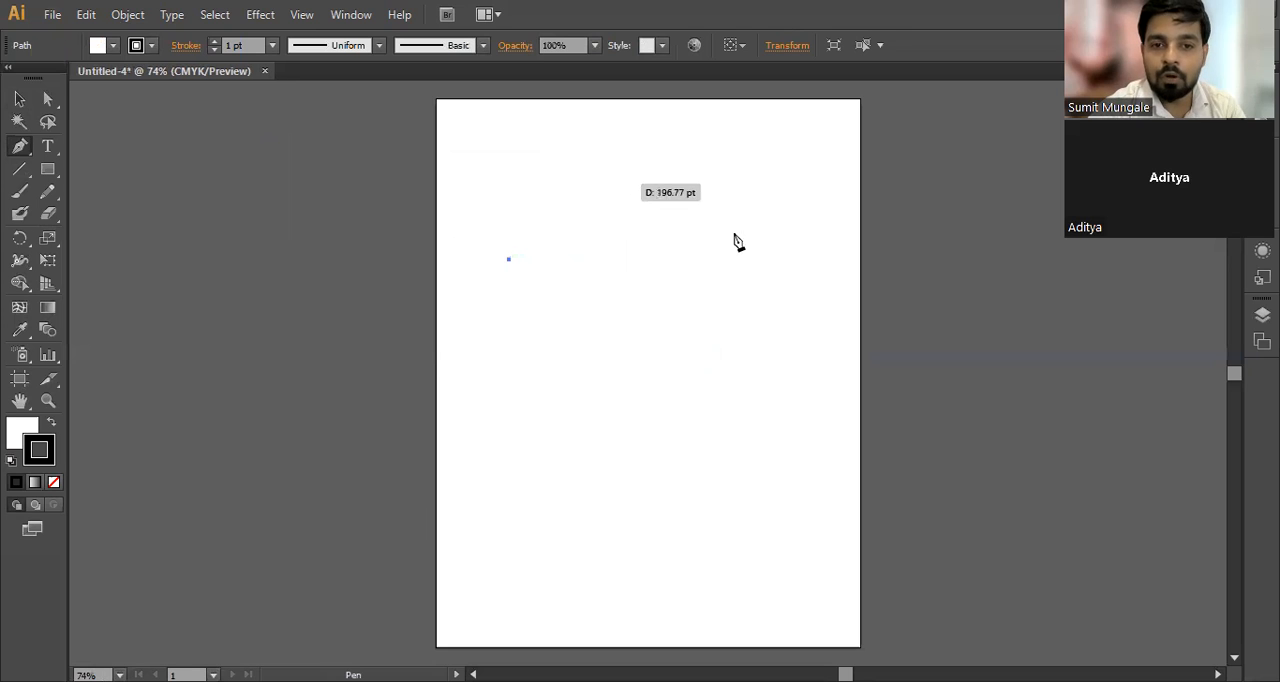
{"action": "left_click", "coordinate": [771, 251]}
{"action": "key", "text": "ctrl+z"}
{"action": "left_click", "coordinate": [619, 170]}
{"action": "left_click", "coordinate": [744, 268]}
{"action": "left_click", "coordinate": [614, 430]}
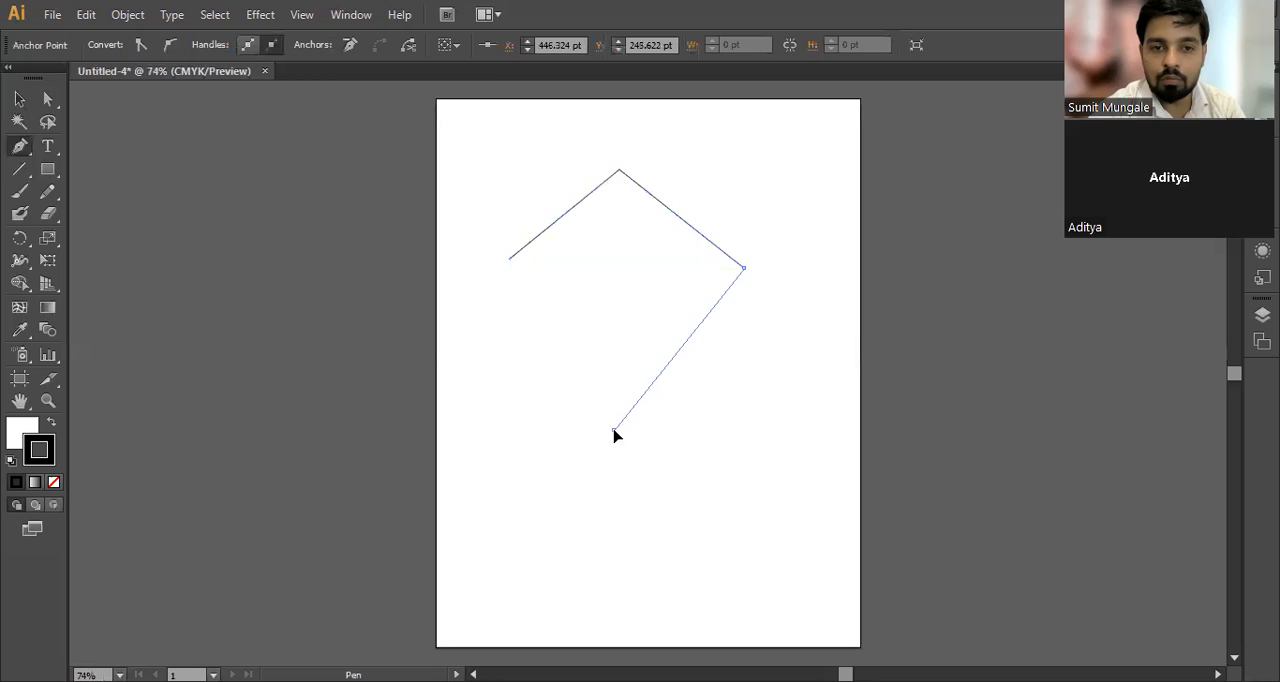
{"action": "left_click", "coordinate": [510, 262]}
{"action": "key", "text": "v"}
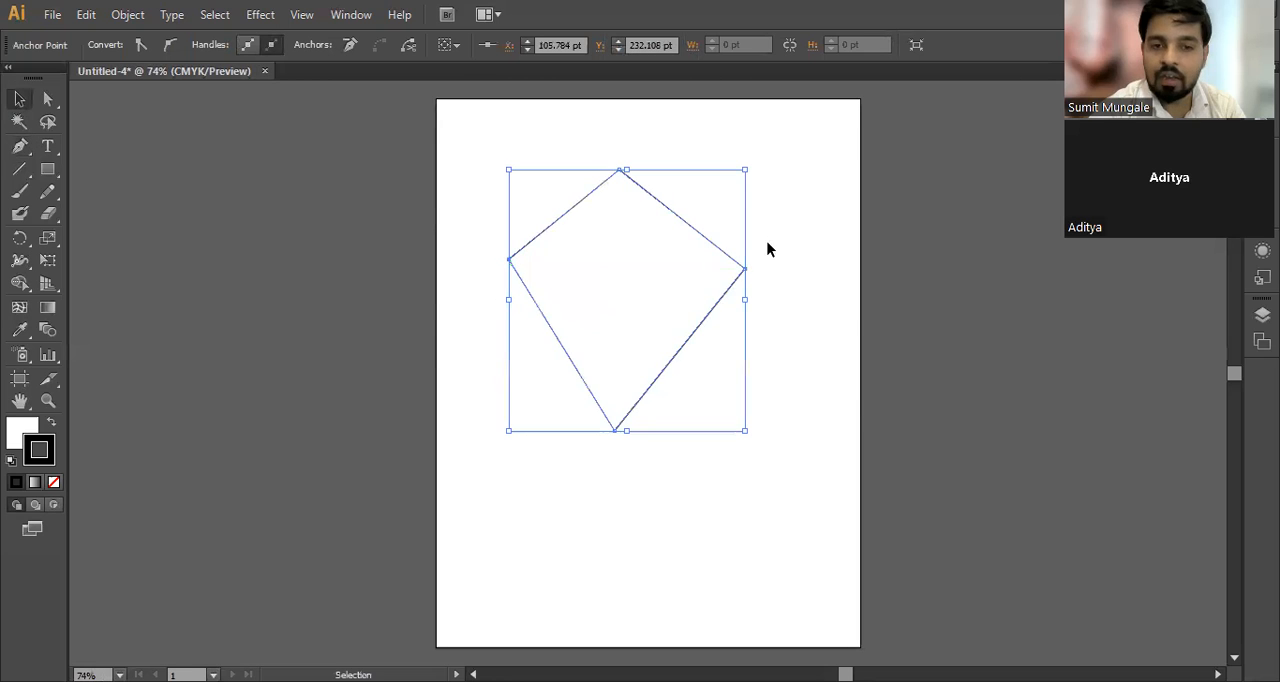
{"action": "left_click", "coordinate": [797, 303]}
{"action": "left_click", "coordinate": [617, 280]}
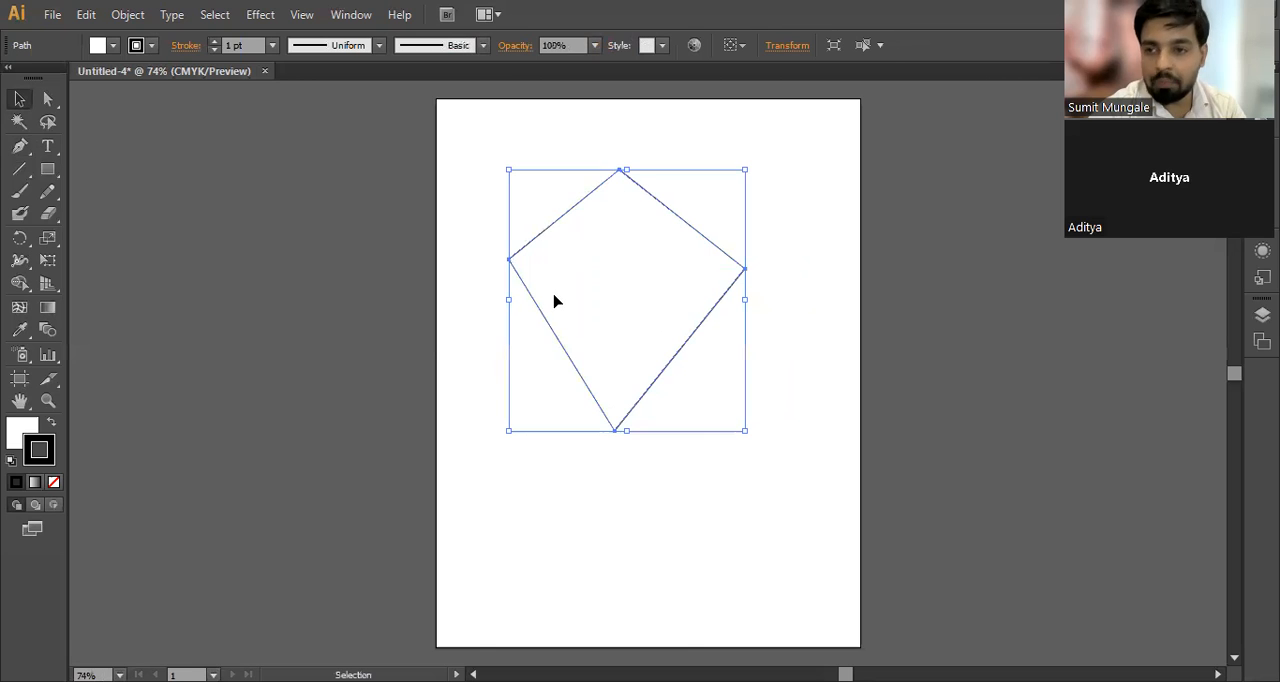
Step: Set the kite shape's black stroke weight to 5 pt and deselect the shape
{"action": "left_click", "coordinate": [22, 435]}
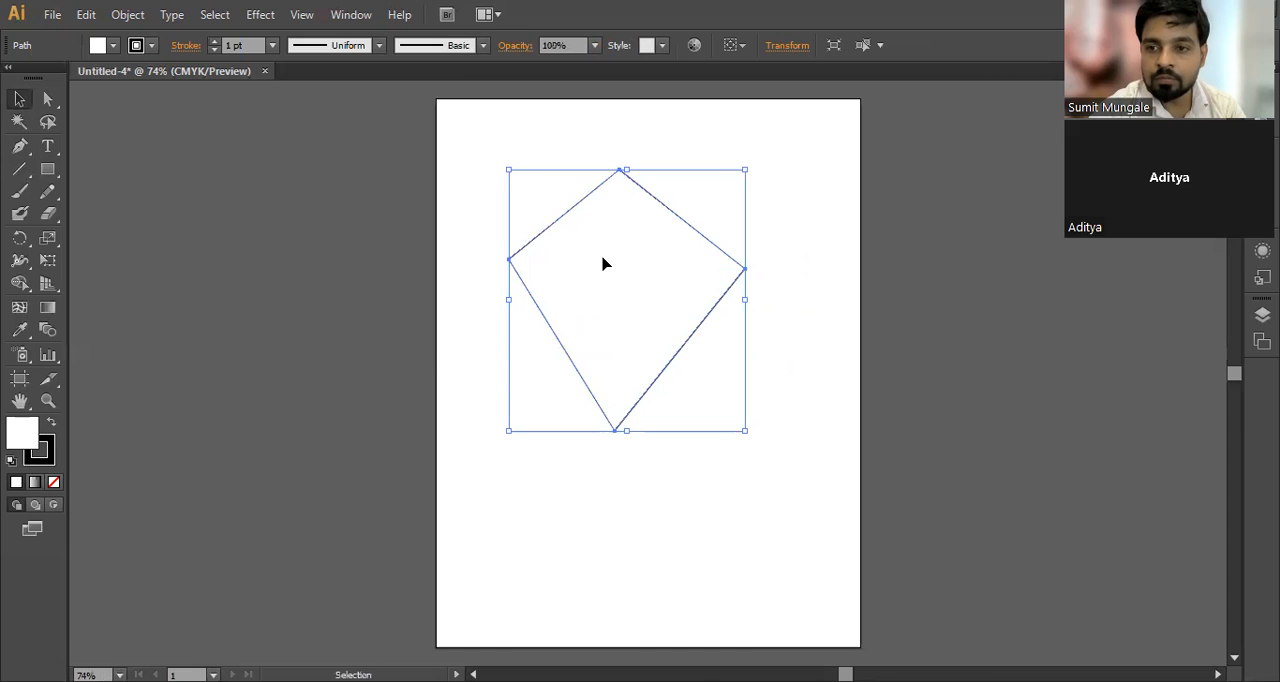
{"action": "key", "text": "x"}
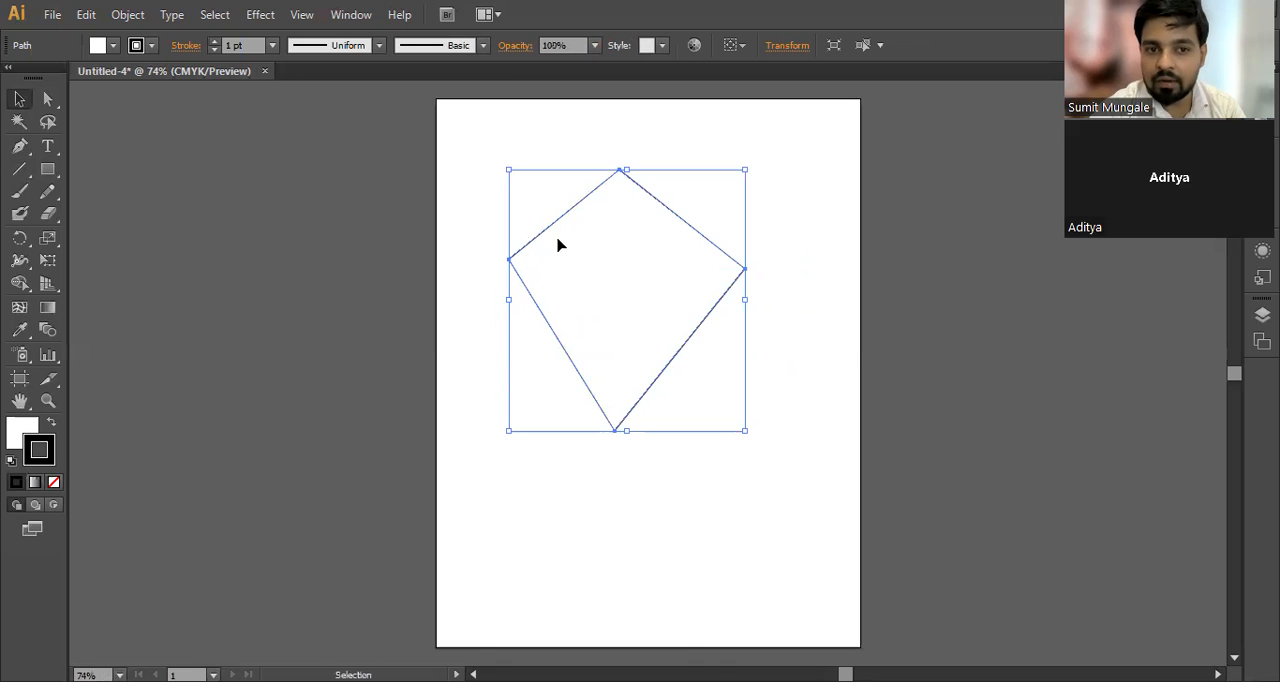
{"action": "left_click", "coordinate": [246, 45]}
{"action": "key", "text": "Up"}
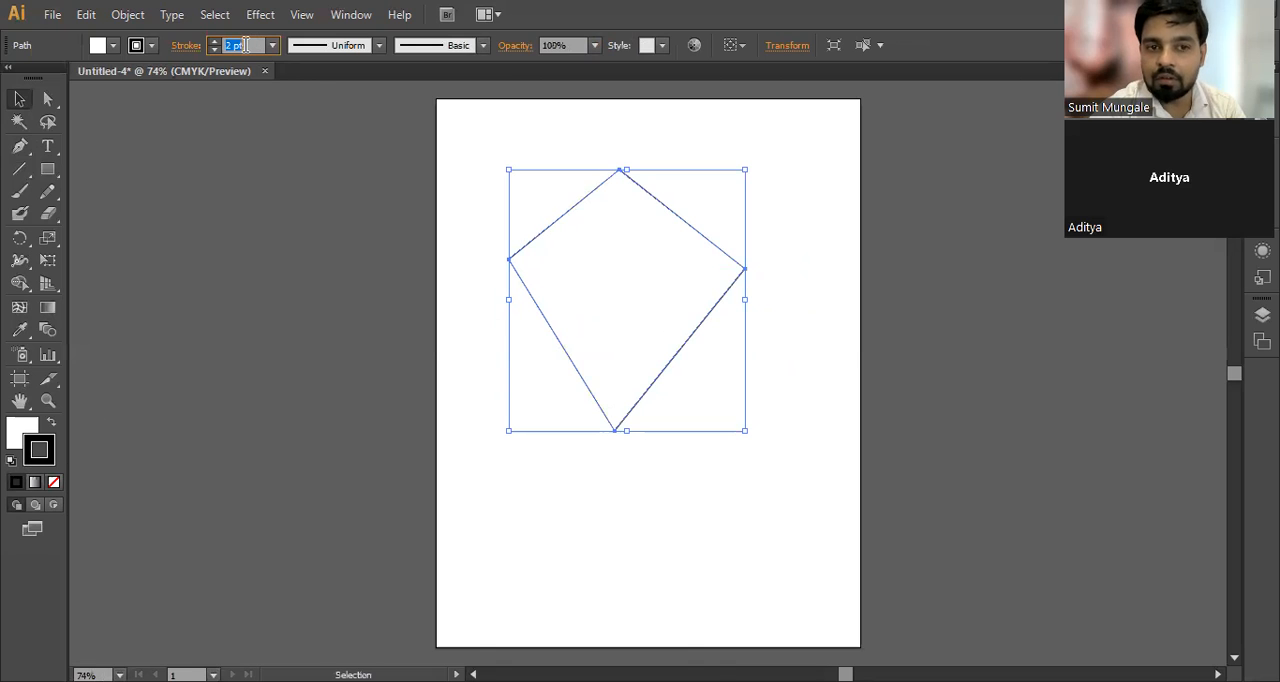
{"action": "key", "text": "Up"}
{"action": "key", "text": "Up"}
{"action": "key", "text": "Up"}
{"action": "left_click", "coordinate": [669, 483]}
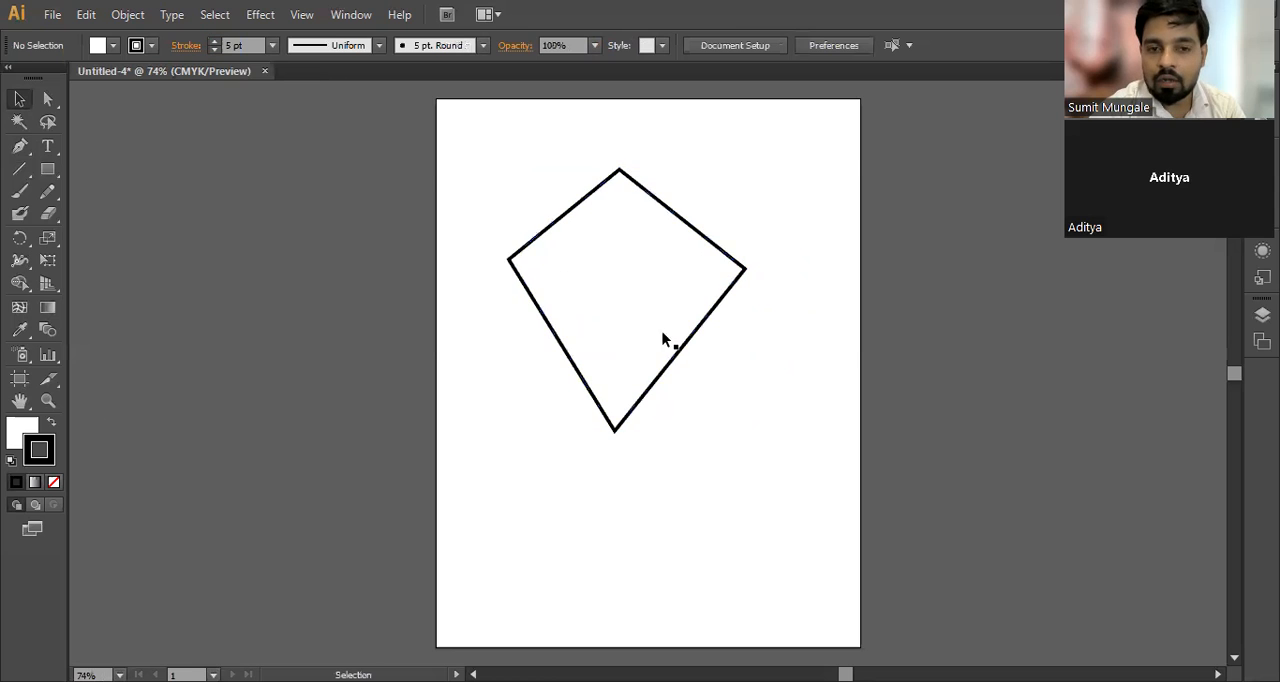
Step: Add an anchor point near the middle of each of the kite's four sides with the Add Anchor Point tool
{"action": "scroll", "coordinate": [660, 382], "scroll_direction": "up", "scroll_amount": 2}
{"action": "left_click", "coordinate": [25, 147]}
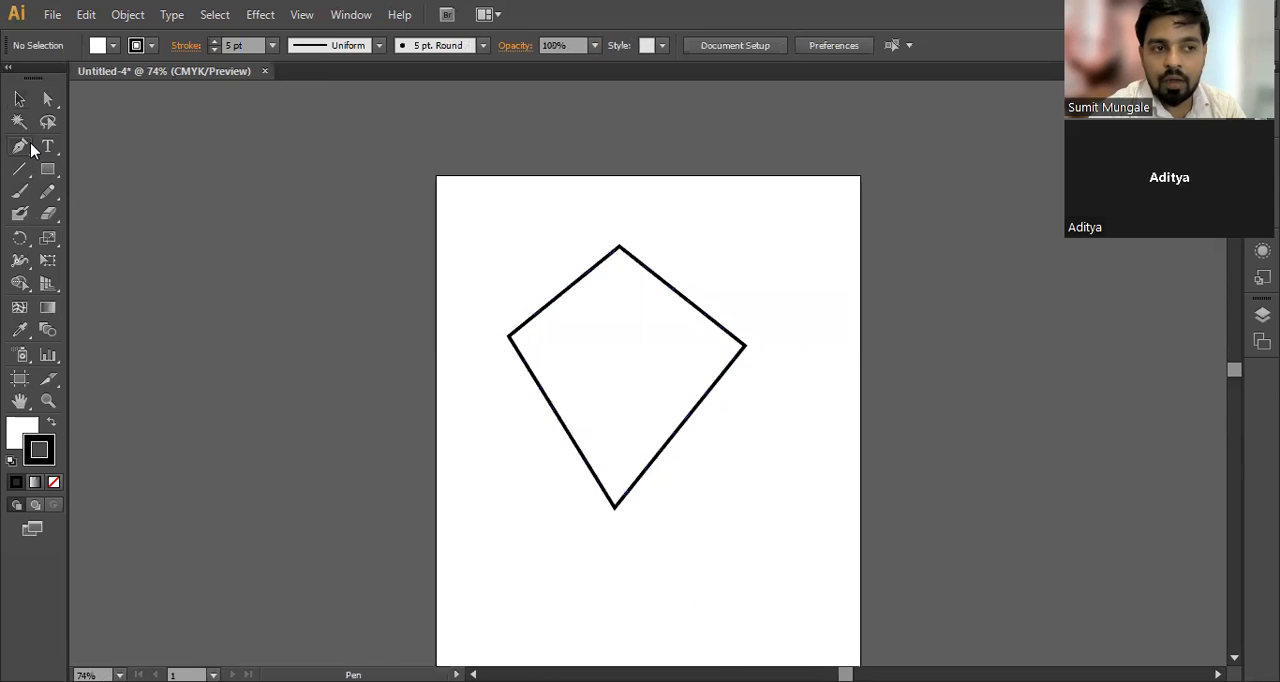
{"action": "left_click_drag", "start_coordinate": [31, 148], "coordinate": [112, 172]}
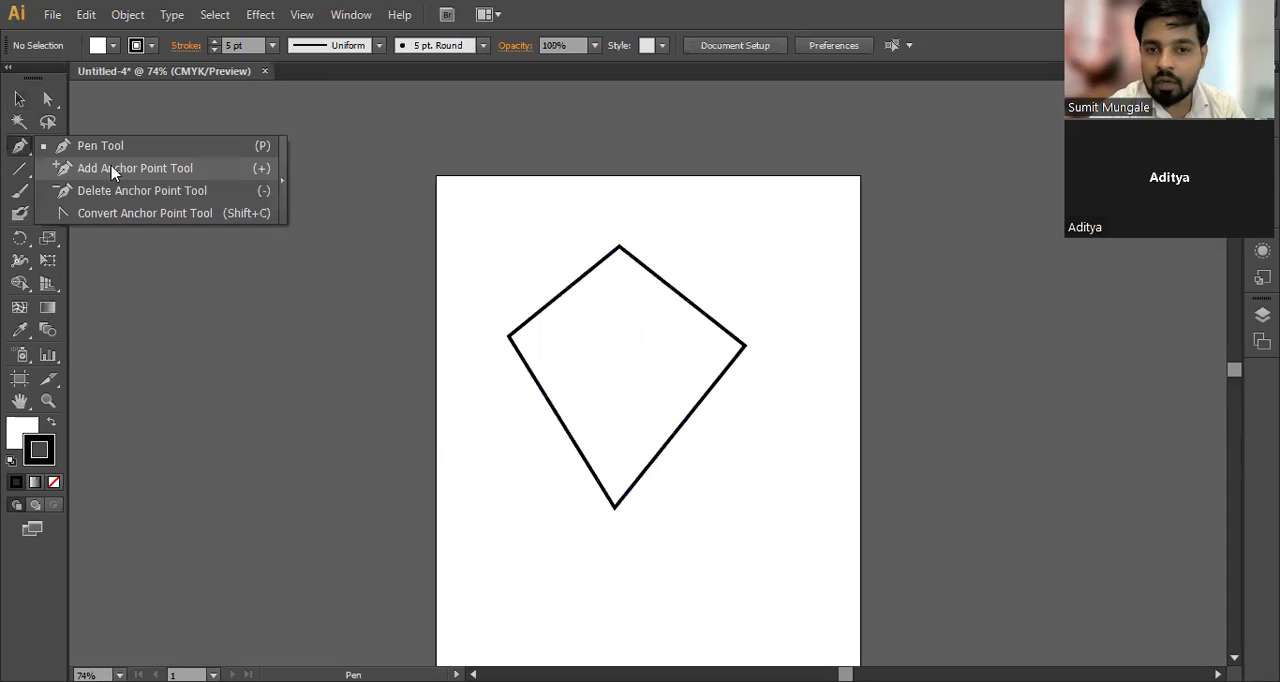
{"action": "left_click", "coordinate": [112, 173]}
{"action": "key", "text": "space"}
{"action": "left_click_drag", "start_coordinate": [673, 325], "coordinate": [631, 303]}
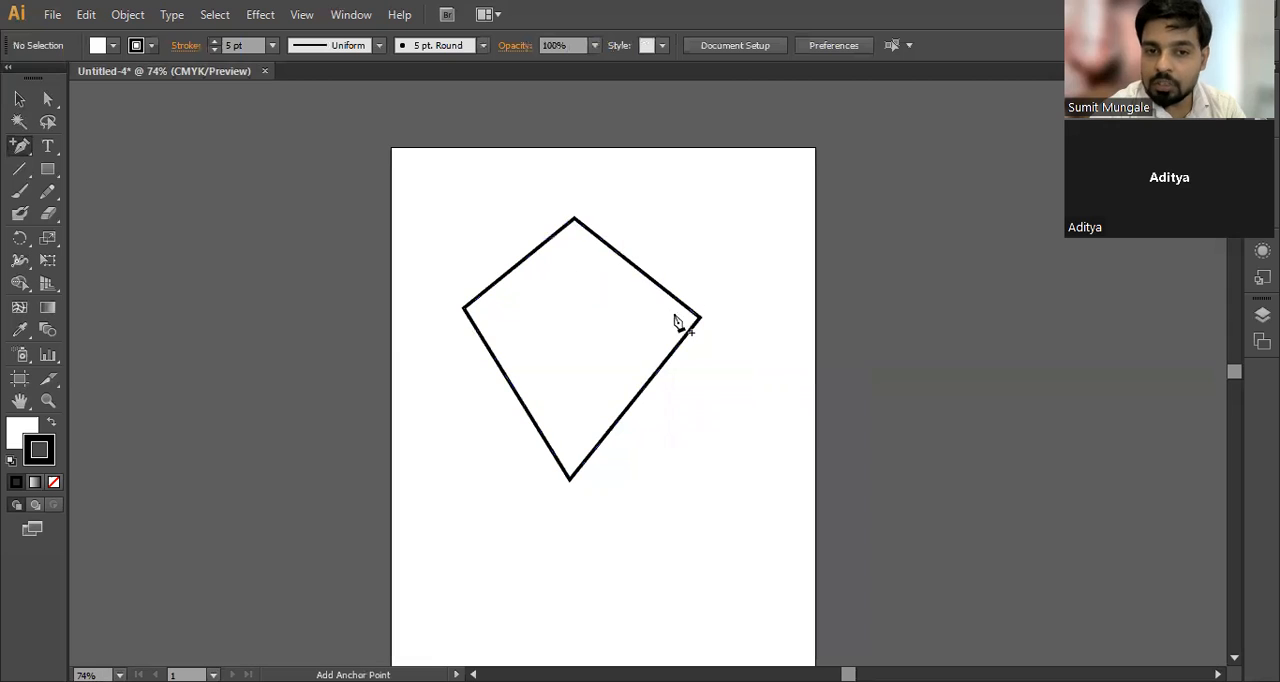
{"action": "left_click", "coordinate": [627, 261]}
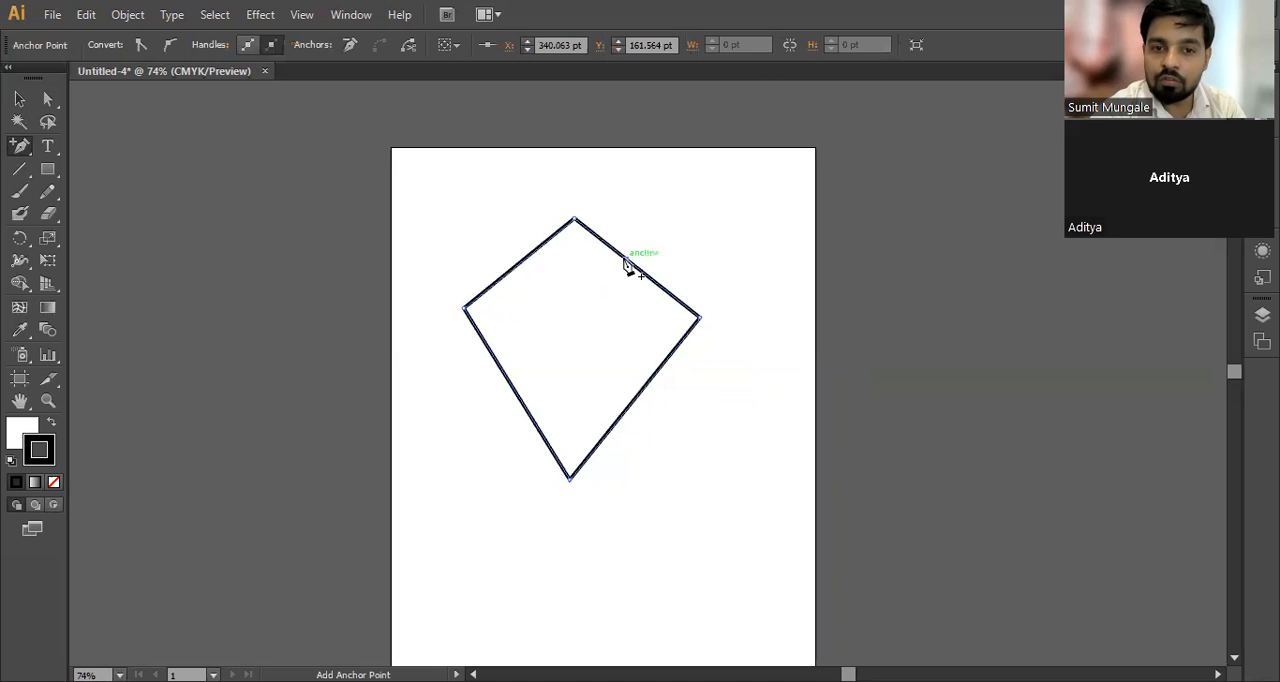
{"action": "left_click", "coordinate": [625, 262]}
{"action": "left_click", "coordinate": [783, 377]}
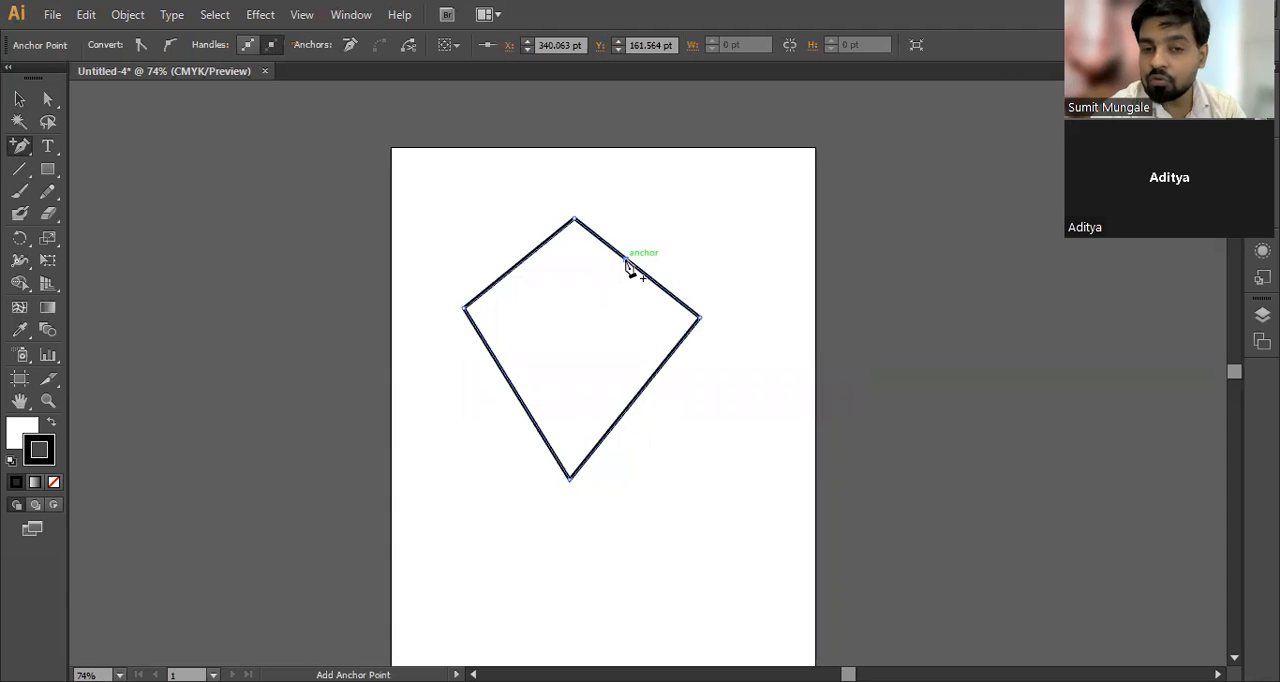
{"action": "left_click", "coordinate": [637, 398]}
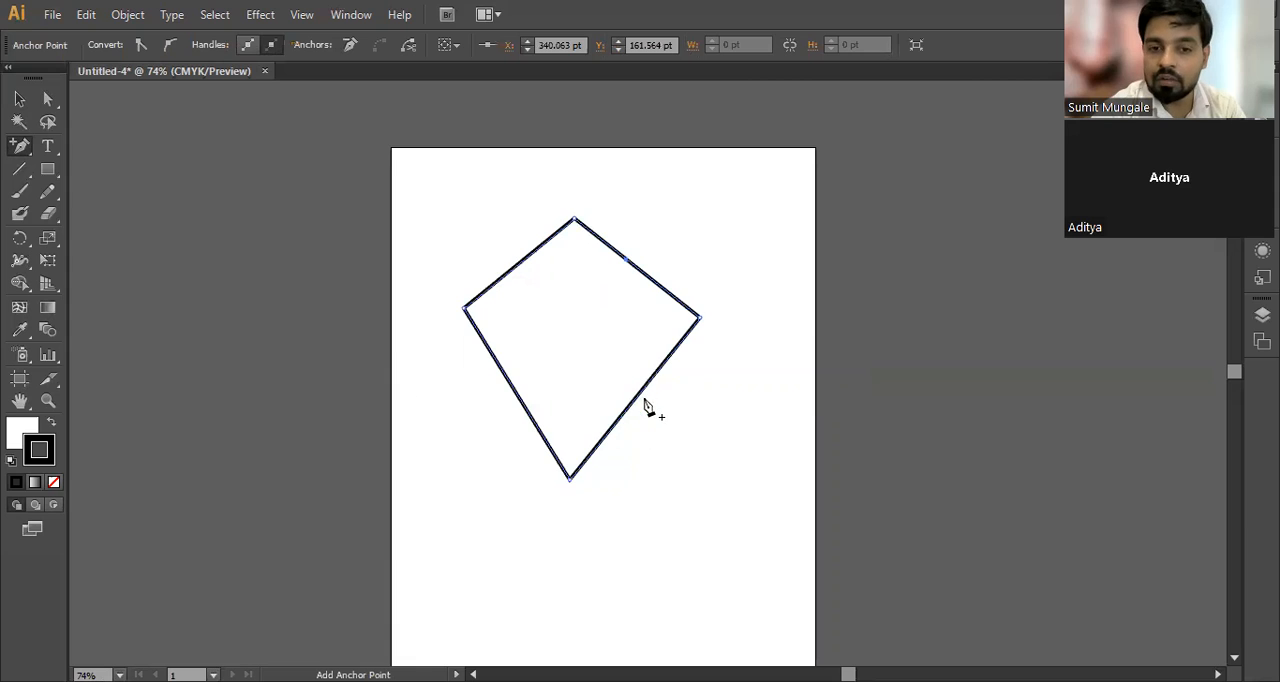
{"action": "left_click", "coordinate": [504, 374]}
{"action": "left_click", "coordinate": [518, 262]}
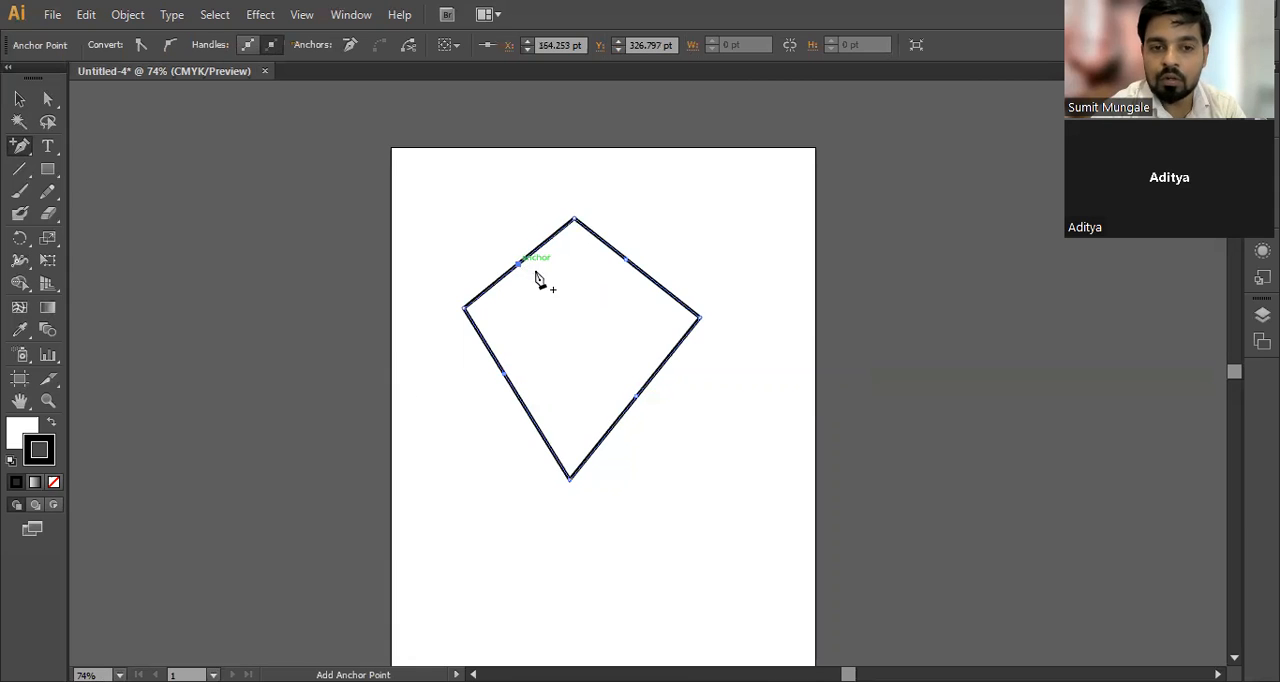
Step: Move the four added mid-side anchors diagonally outward with the Direct Selection tool to form an eight-point outline
{"action": "left_click", "coordinate": [47, 99]}
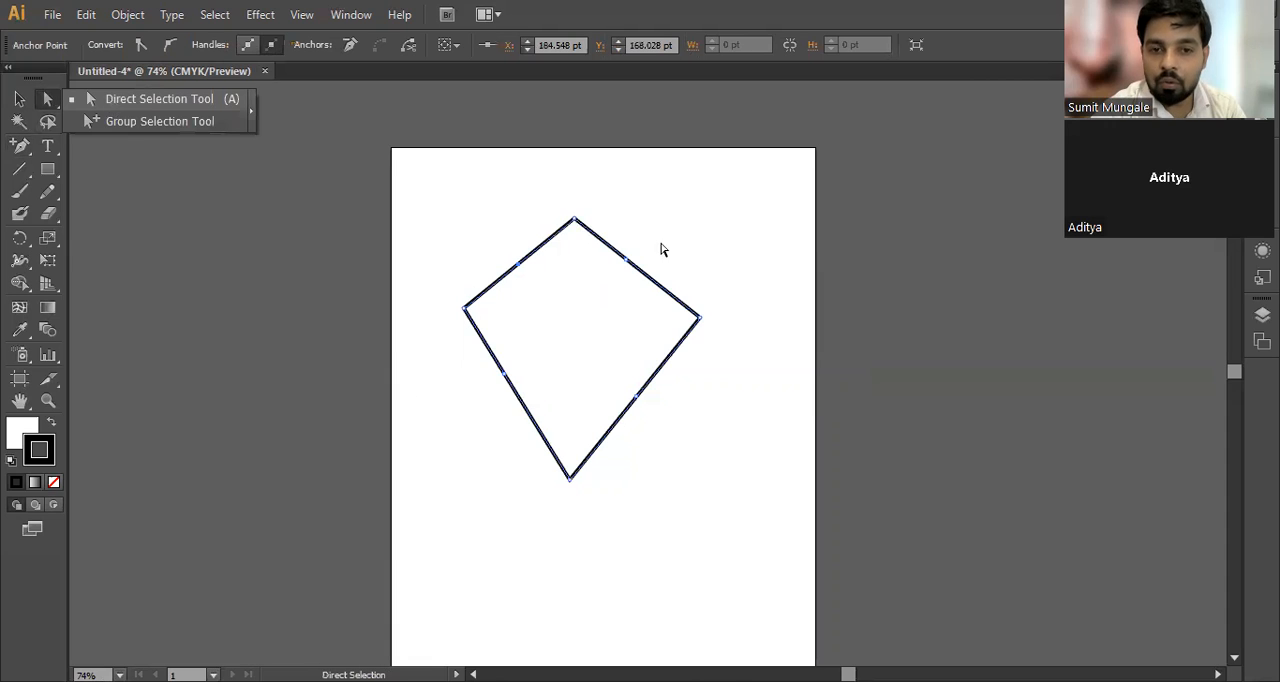
{"action": "left_click", "coordinate": [627, 261]}
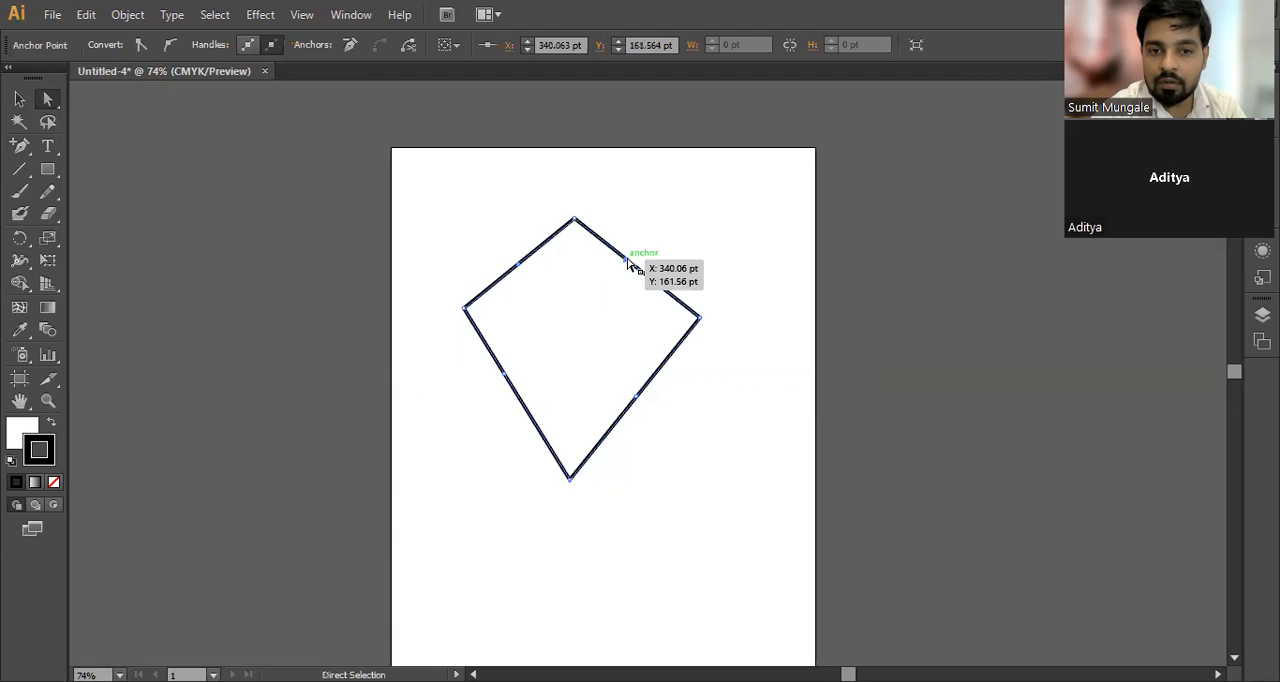
{"action": "left_click_drag", "start_coordinate": [628, 260], "coordinate": [675, 211]}
{"action": "left_click_drag", "start_coordinate": [634, 400], "coordinate": [717, 471]}
{"action": "left_click_drag", "start_coordinate": [508, 374], "coordinate": [421, 437]}
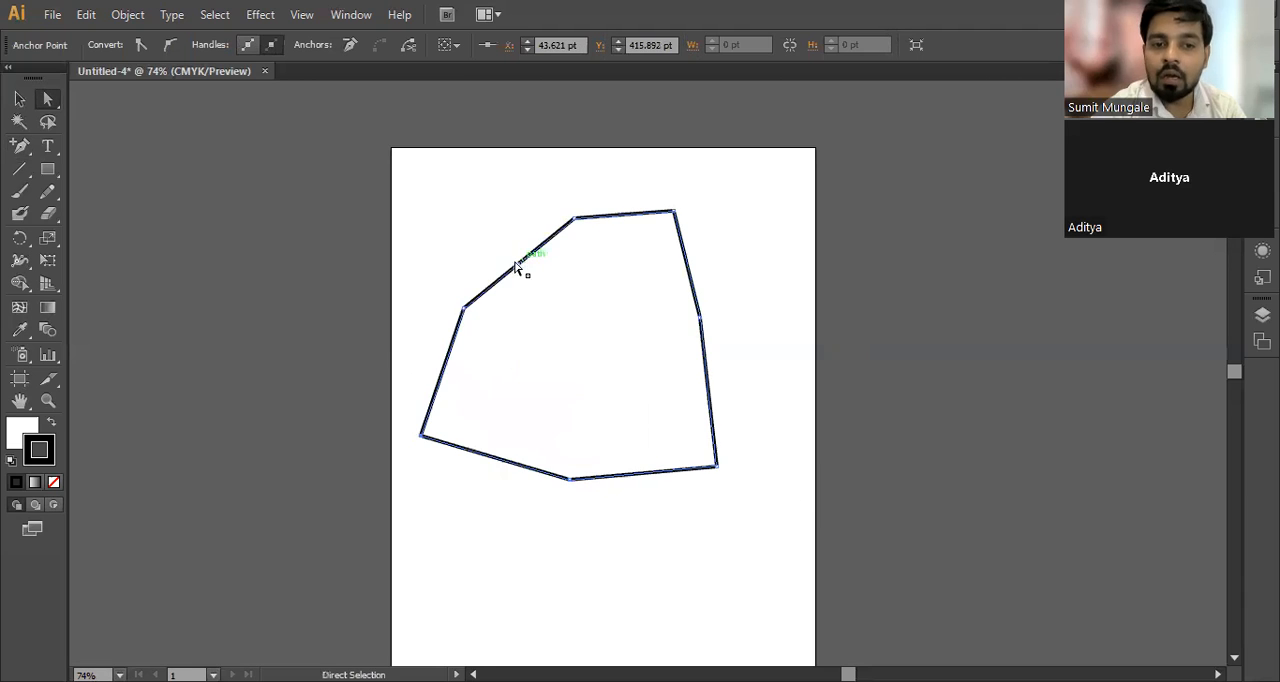
{"action": "left_click_drag", "start_coordinate": [519, 261], "coordinate": [477, 211]}
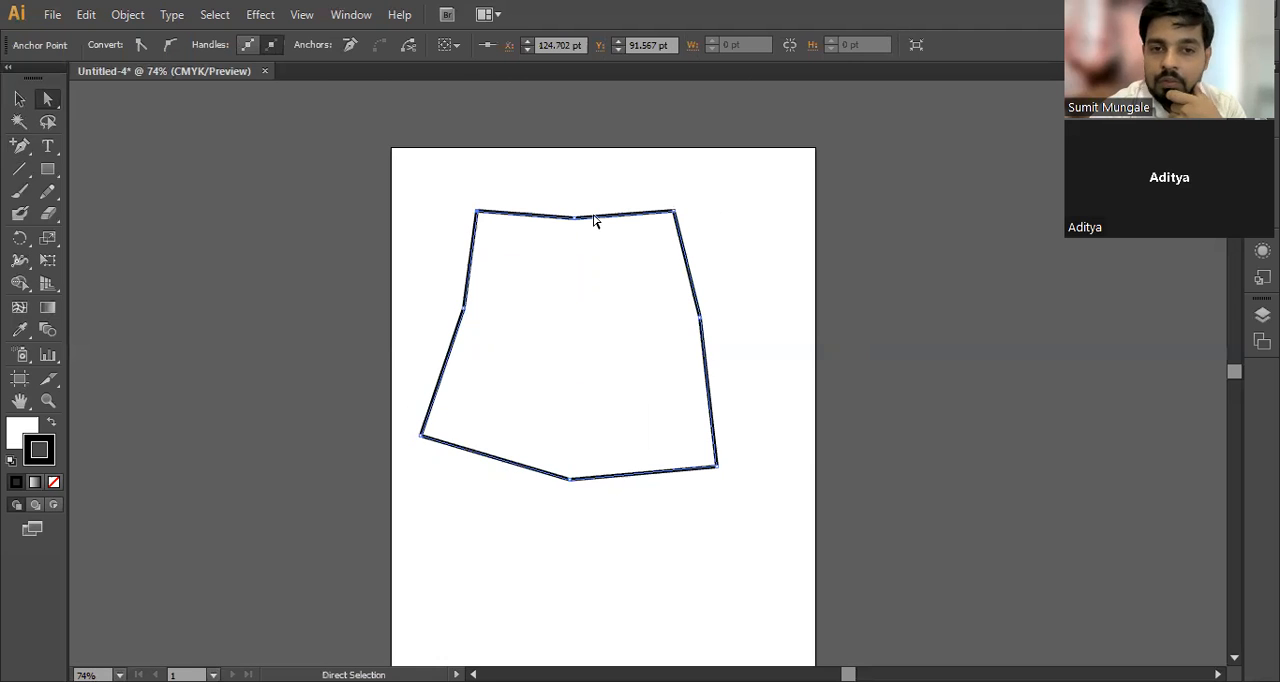
Step: Pull the top-middle and bottom-middle anchors inward until they nearly meet at the shape's centre, then deselect
{"action": "left_click_drag", "start_coordinate": [577, 218], "coordinate": [572, 350]}
{"action": "left_click_drag", "start_coordinate": [703, 320], "coordinate": [575, 323]}
{"action": "key", "text": "ctrl+z"}
{"action": "left_click_drag", "start_coordinate": [570, 480], "coordinate": [575, 345]}
{"action": "left_click", "coordinate": [599, 457]}
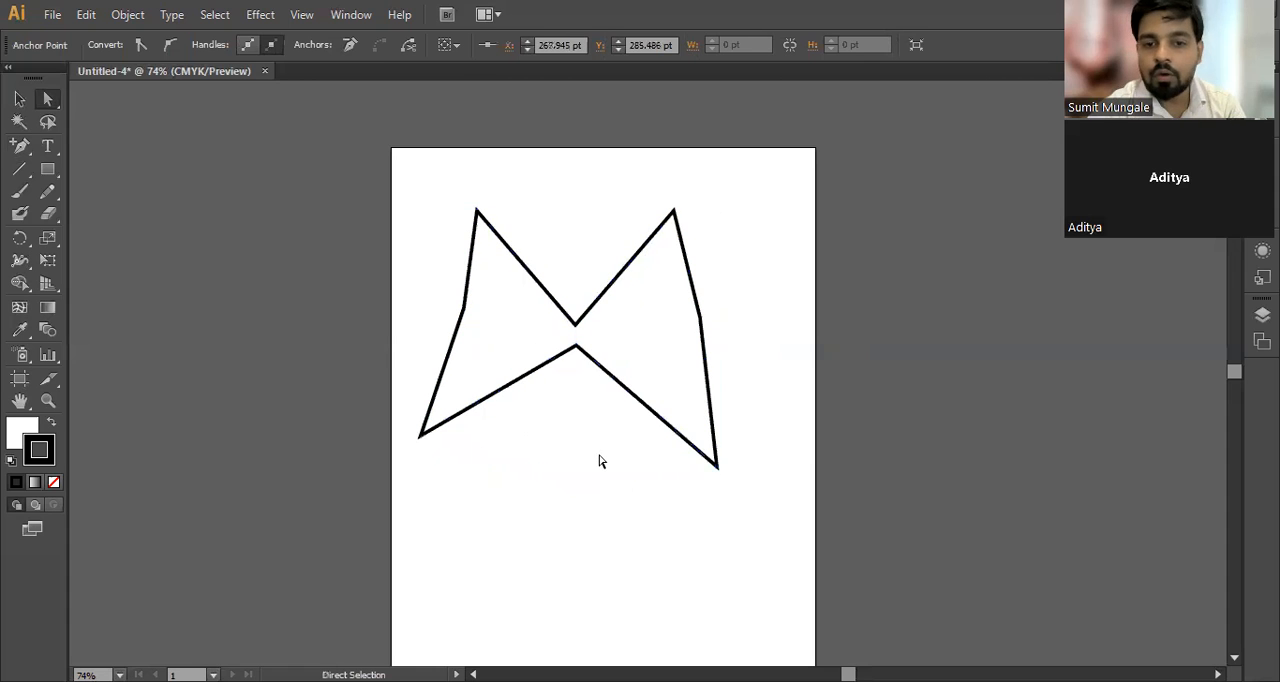
Step: Move the middle anchors of the shape's right and left sides outward to widen both wings, and deselect the path
{"action": "left_click_drag", "start_coordinate": [743, 292], "coordinate": [769, 316]}
{"action": "left_click_drag", "start_coordinate": [464, 308], "coordinate": [401, 304]}
{"action": "left_click", "coordinate": [545, 464]}
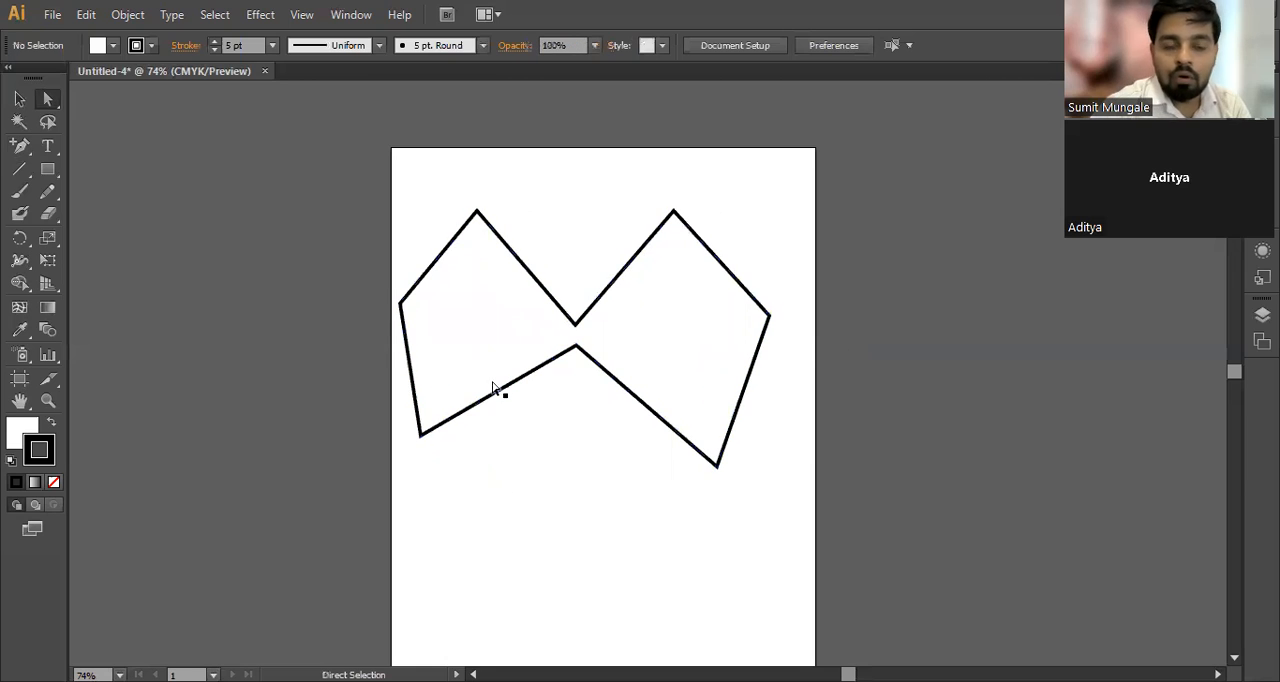
Step: Select all anchor points of the winged shape and activate the Convert Anchor Point tool
{"action": "left_click_drag", "start_coordinate": [435, 201], "coordinate": [796, 480]}
{"action": "left_click", "coordinate": [24, 153]}
{"action": "left_click_drag", "start_coordinate": [24, 153], "coordinate": [97, 197]}
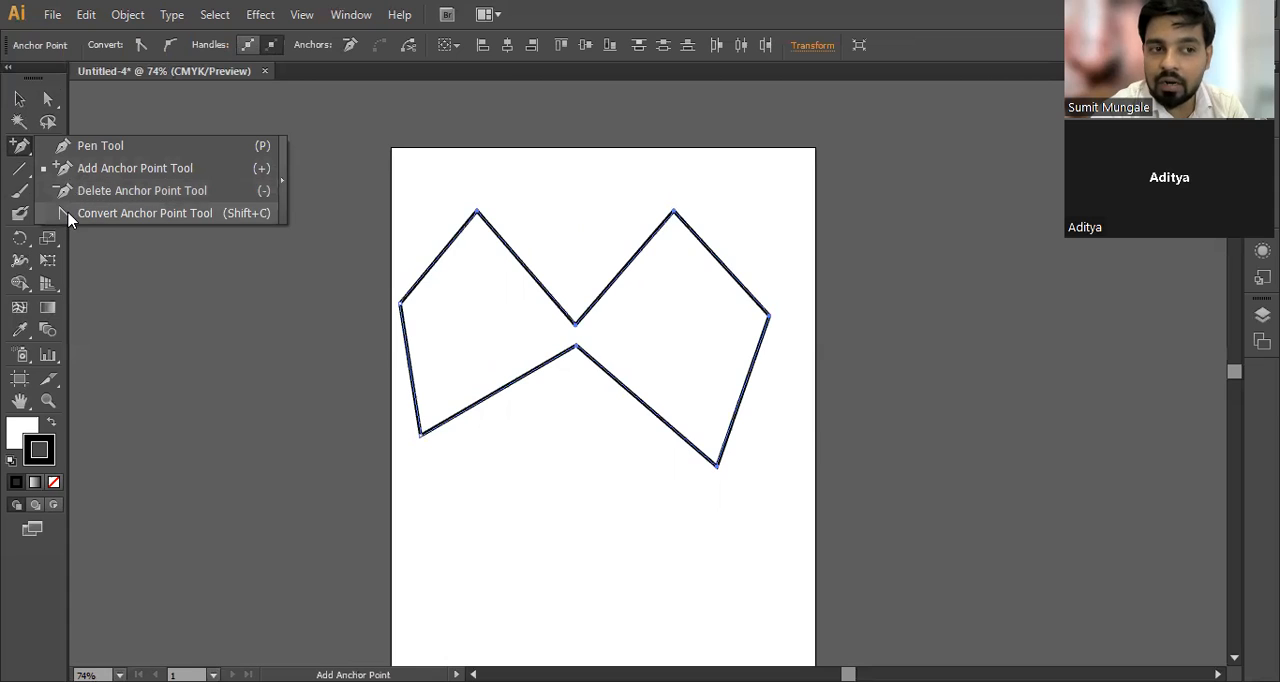
{"action": "left_click", "coordinate": [243, 222]}
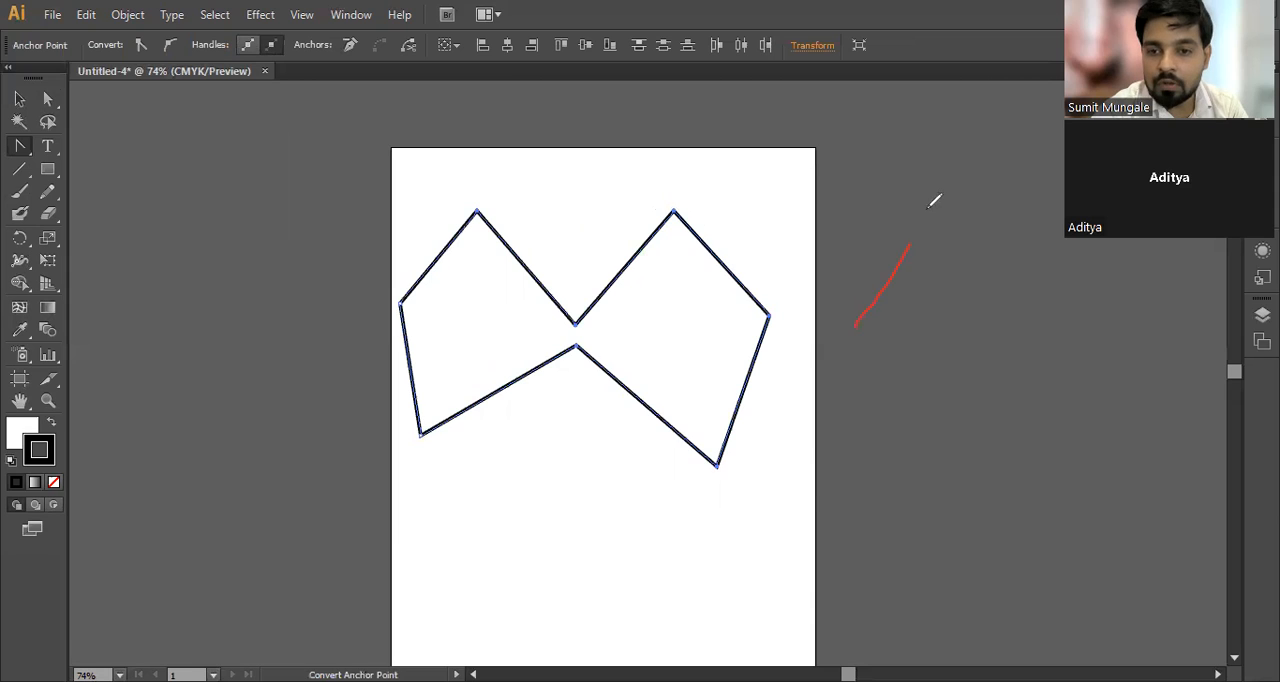
{"action": "mouse_move", "coordinate": [468, 571]}
{"action": "left_mouse_down"}
{"action": "mouse_move", "coordinate": [501, 447]}
{"action": "mouse_move", "coordinate": [570, 547]}
{"action": "left_mouse_up"}
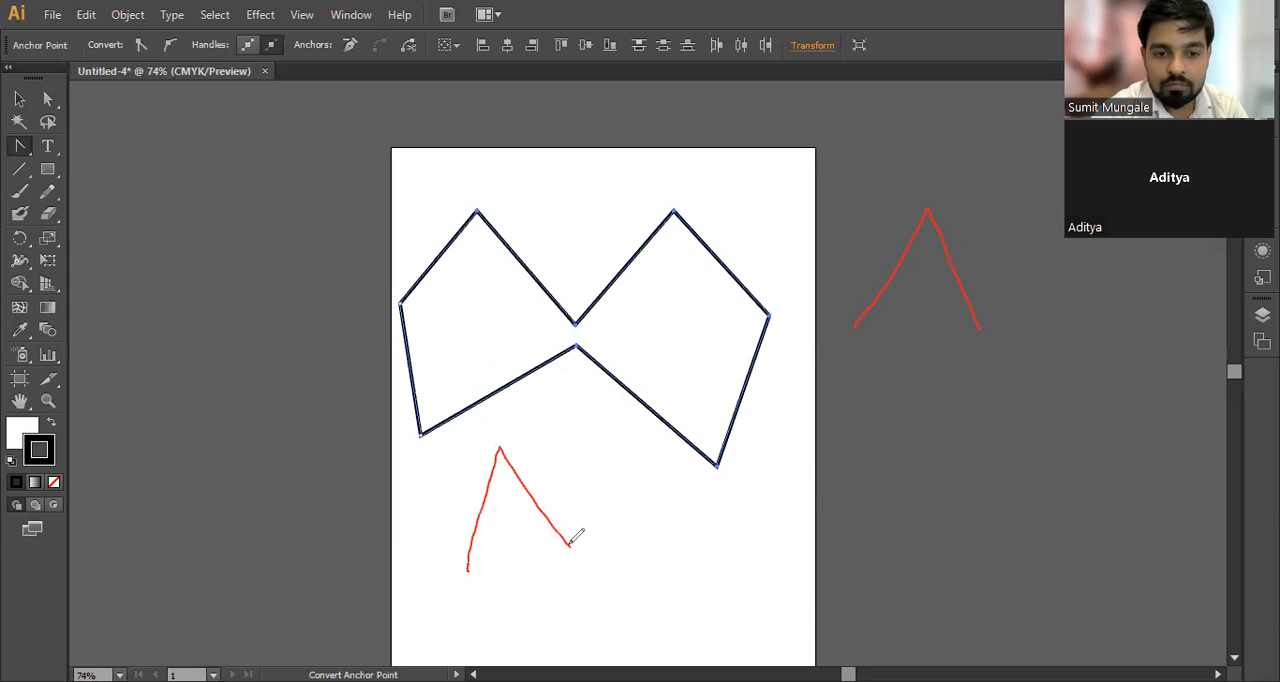
{"action": "mouse_move", "coordinate": [592, 461]}
{"action": "left_mouse_down"}
{"action": "mouse_move", "coordinate": [664, 590]}
{"action": "mouse_move", "coordinate": [678, 468]}
{"action": "mouse_move", "coordinate": [803, 533]}
{"action": "mouse_move", "coordinate": [740, 588]}
{"action": "left_mouse_up"}
{"action": "mouse_move", "coordinate": [758, 258]}
{"action": "left_mouse_down"}
{"action": "mouse_move", "coordinate": [802, 298]}
{"action": "mouse_move", "coordinate": [783, 382]}
{"action": "left_mouse_up"}
{"action": "mouse_move", "coordinate": [523, 223]}
{"action": "left_mouse_down"}
{"action": "mouse_move", "coordinate": [578, 279]}
{"action": "mouse_move", "coordinate": [606, 210]}
{"action": "left_mouse_up"}
{"action": "mouse_move", "coordinate": [449, 225]}
{"action": "left_mouse_down"}
{"action": "mouse_move", "coordinate": [476, 186]}
{"action": "mouse_move", "coordinate": [522, 210]}
{"action": "left_mouse_up"}
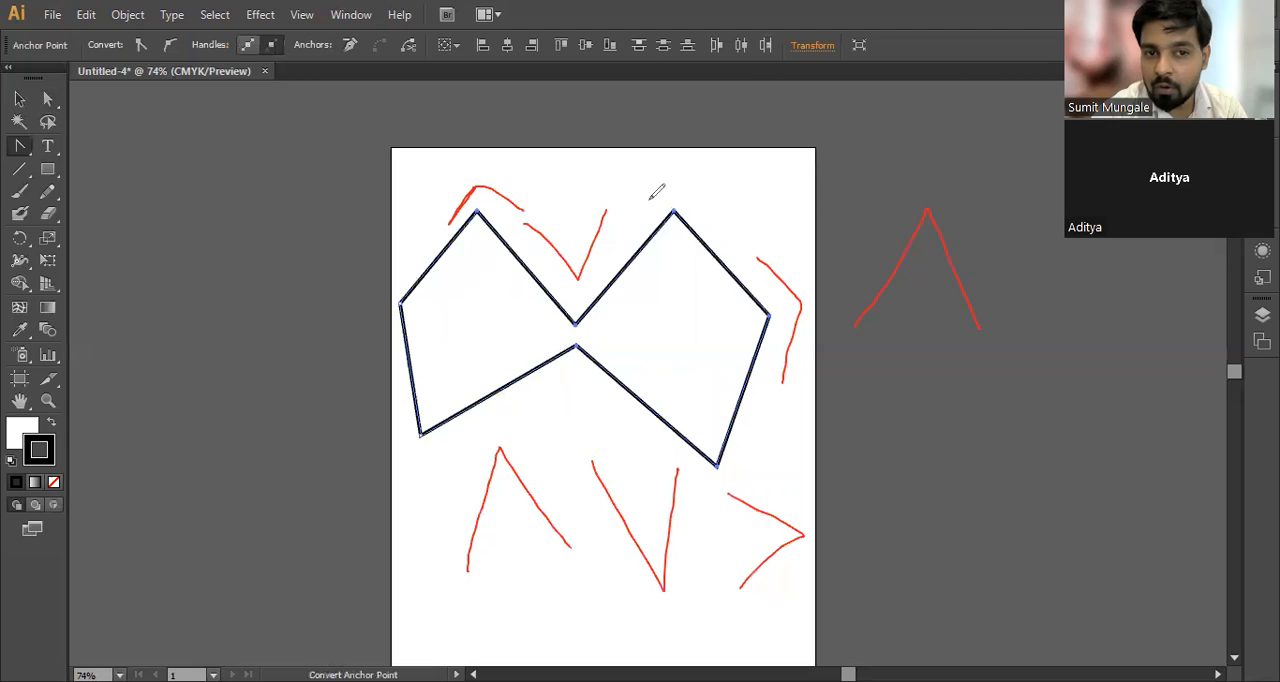
{"action": "mouse_move", "coordinate": [645, 211]}
{"action": "left_mouse_down"}
{"action": "mouse_move", "coordinate": [670, 168]}
{"action": "mouse_move", "coordinate": [714, 210]}
{"action": "left_mouse_up"}
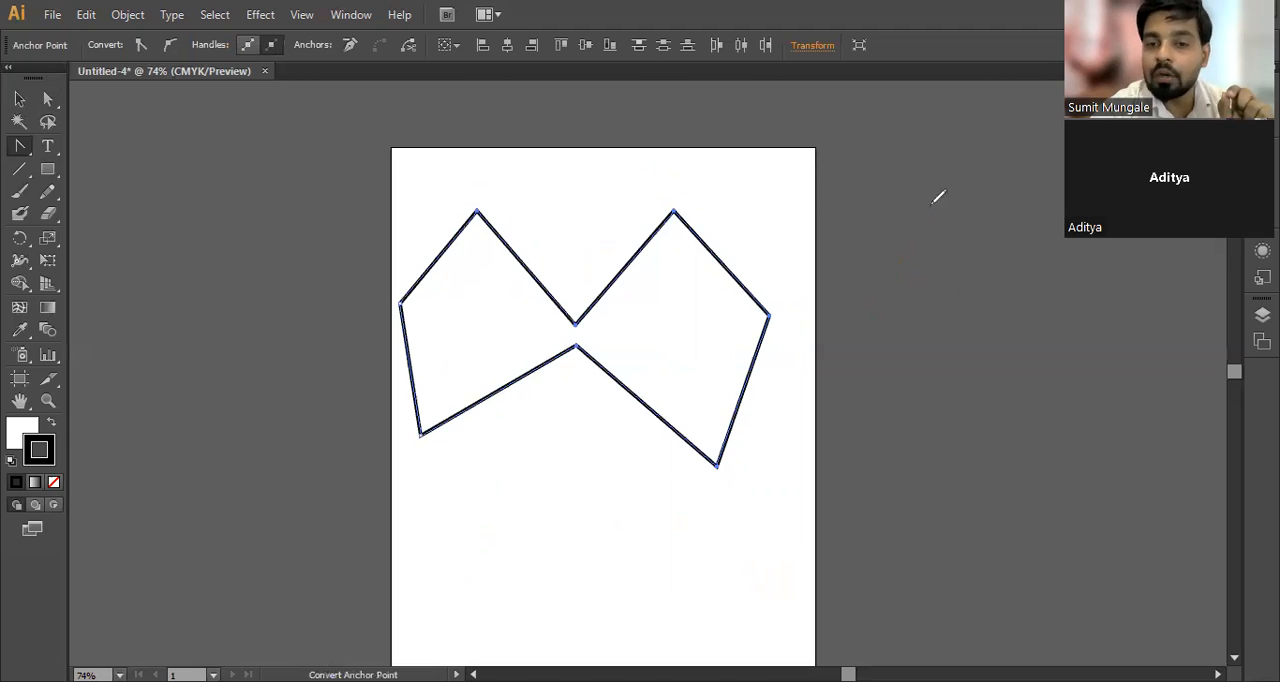
{"action": "mouse_move", "coordinate": [431, 553]}
{"action": "left_mouse_down"}
{"action": "mouse_move", "coordinate": [486, 449]}
{"action": "mouse_move", "coordinate": [565, 545]}
{"action": "left_mouse_up"}
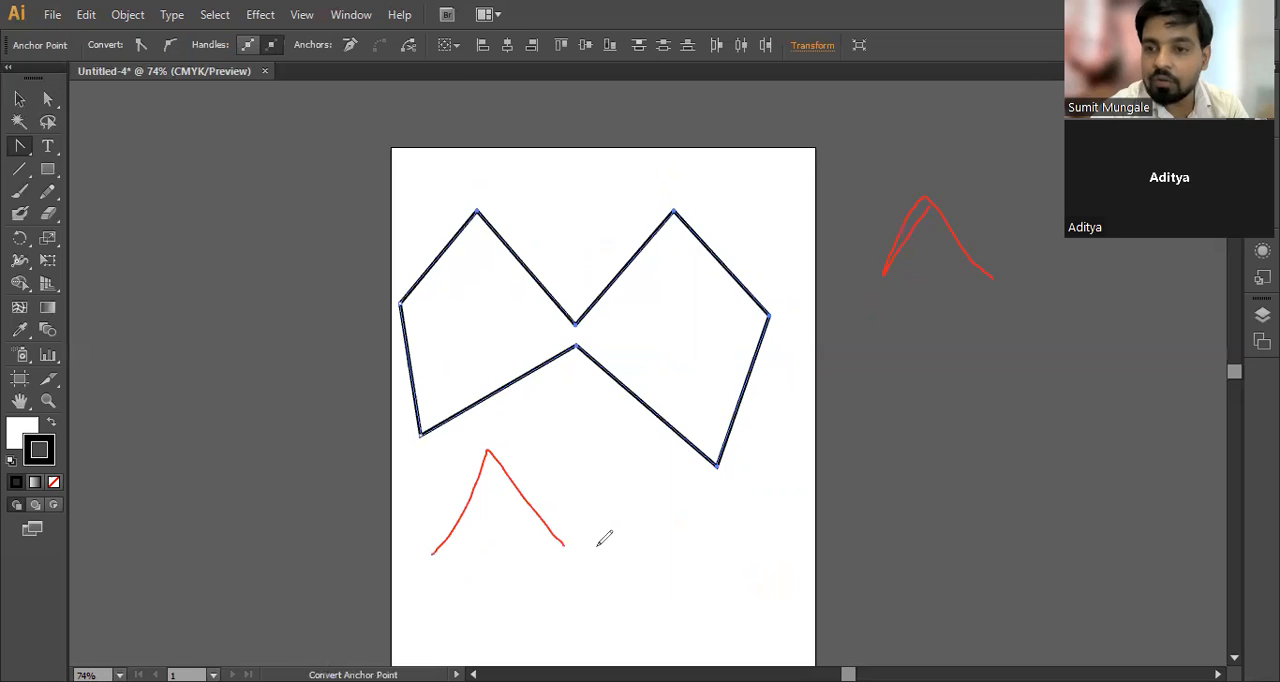
{"action": "mouse_move", "coordinate": [597, 547]}
{"action": "left_mouse_down"}
{"action": "mouse_move", "coordinate": [610, 497]}
{"action": "mouse_move", "coordinate": [638, 473]}
{"action": "mouse_move", "coordinate": [685, 480]}
{"action": "mouse_move", "coordinate": [713, 548]}
{"action": "left_mouse_up"}
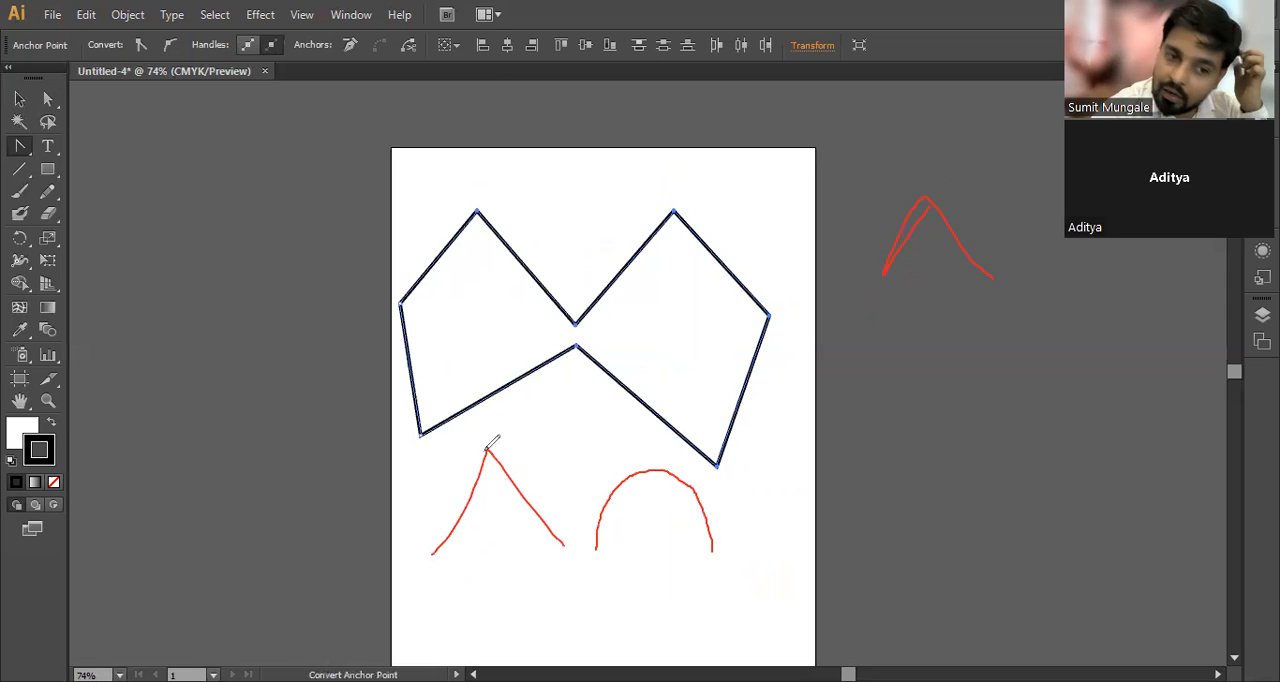
{"action": "mouse_move", "coordinate": [460, 454]}
{"action": "left_mouse_down"}
{"action": "mouse_move", "coordinate": [485, 435]}
{"action": "mouse_move", "coordinate": [529, 451]}
{"action": "left_mouse_up"}
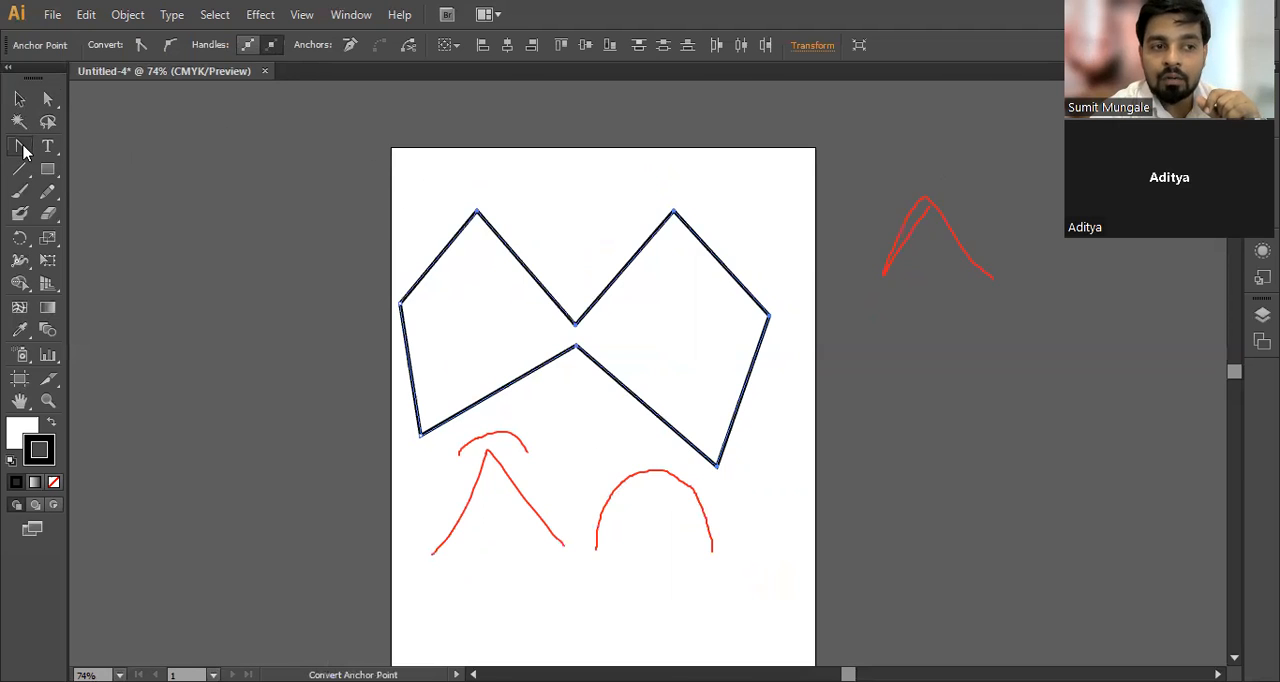
Step: Convert the anchors at the two upper peaks of the shape from corner to smooth points
{"action": "left_click_drag", "start_coordinate": [23, 149], "coordinate": [163, 218]}
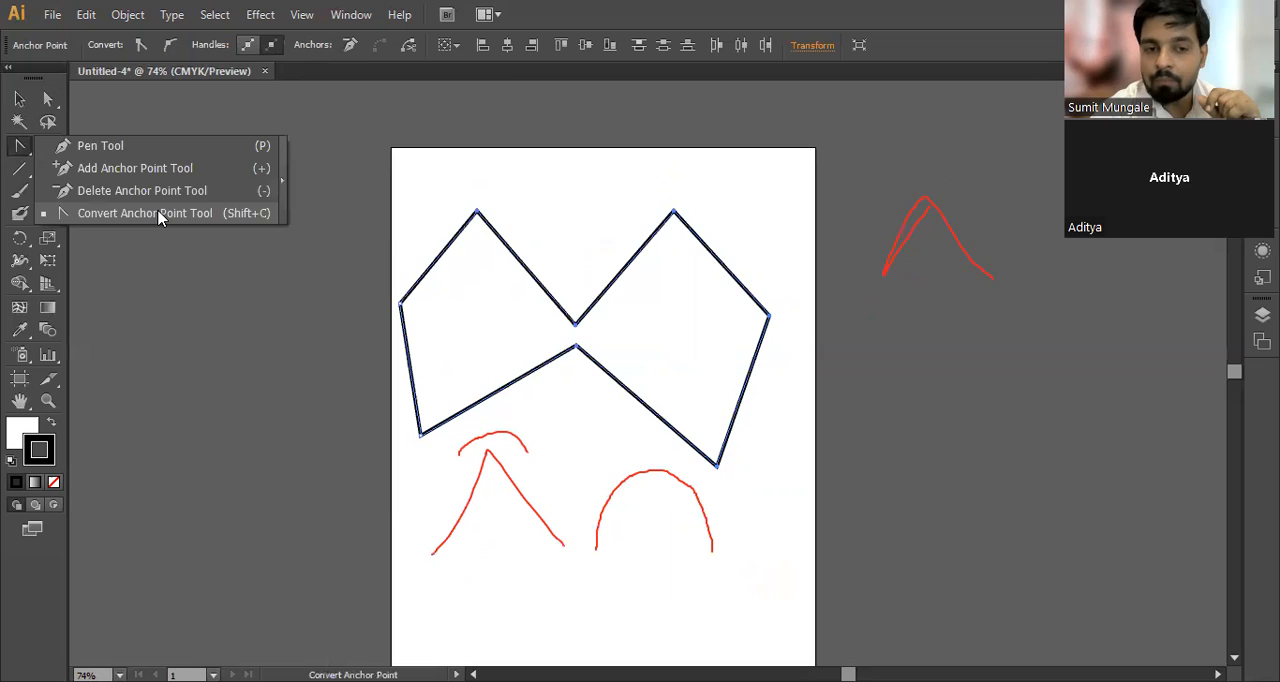
{"action": "left_click", "coordinate": [840, 414]}
{"action": "left_click", "coordinate": [824, 377]}
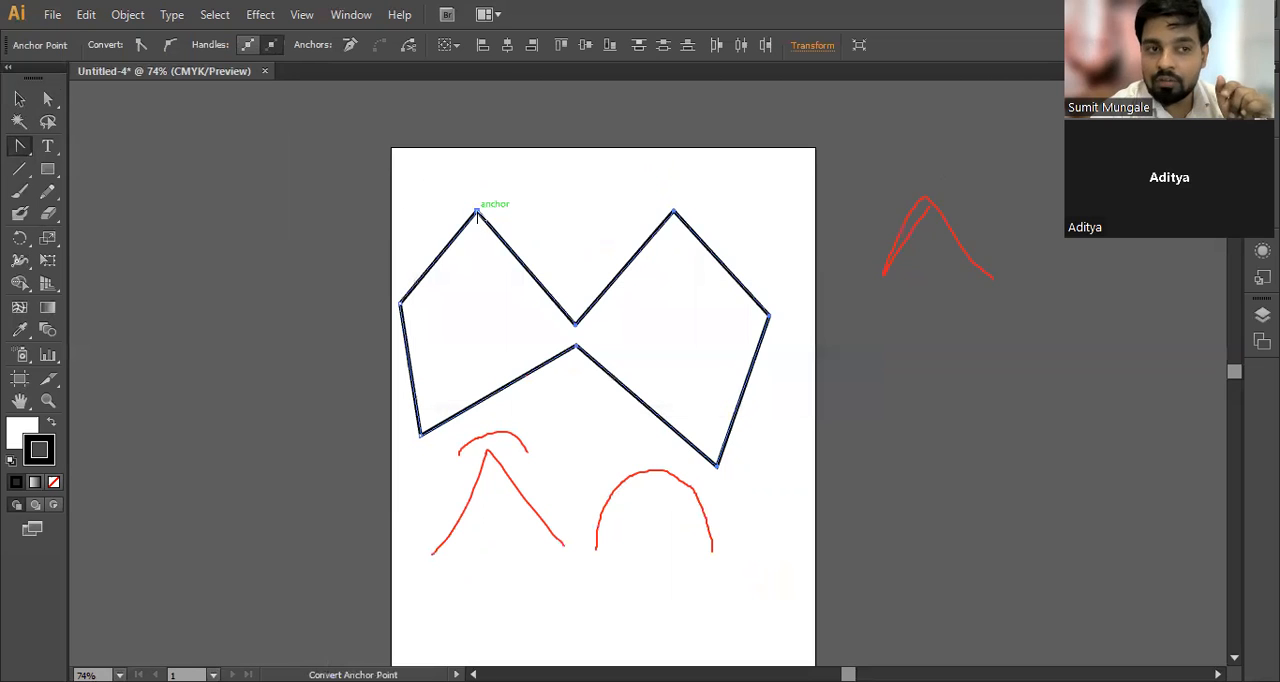
{"action": "left_click", "coordinate": [477, 213]}
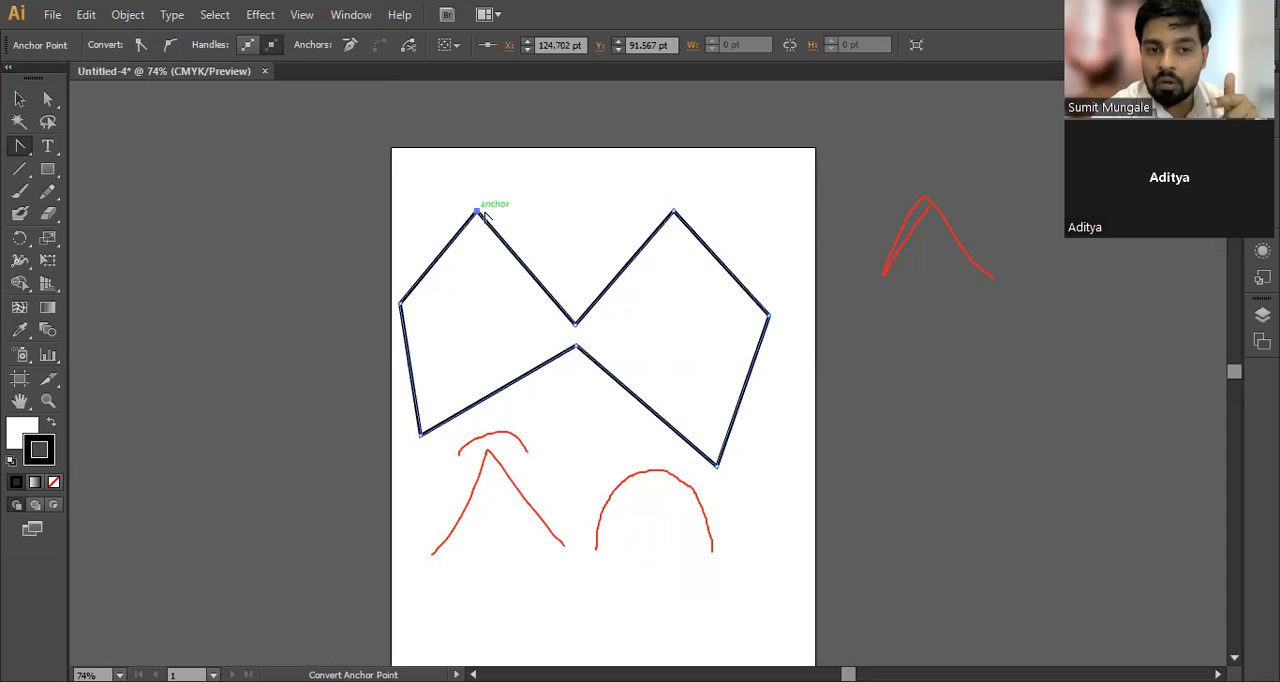
{"action": "left_click_drag", "start_coordinate": [477, 212], "coordinate": [477, 212]}
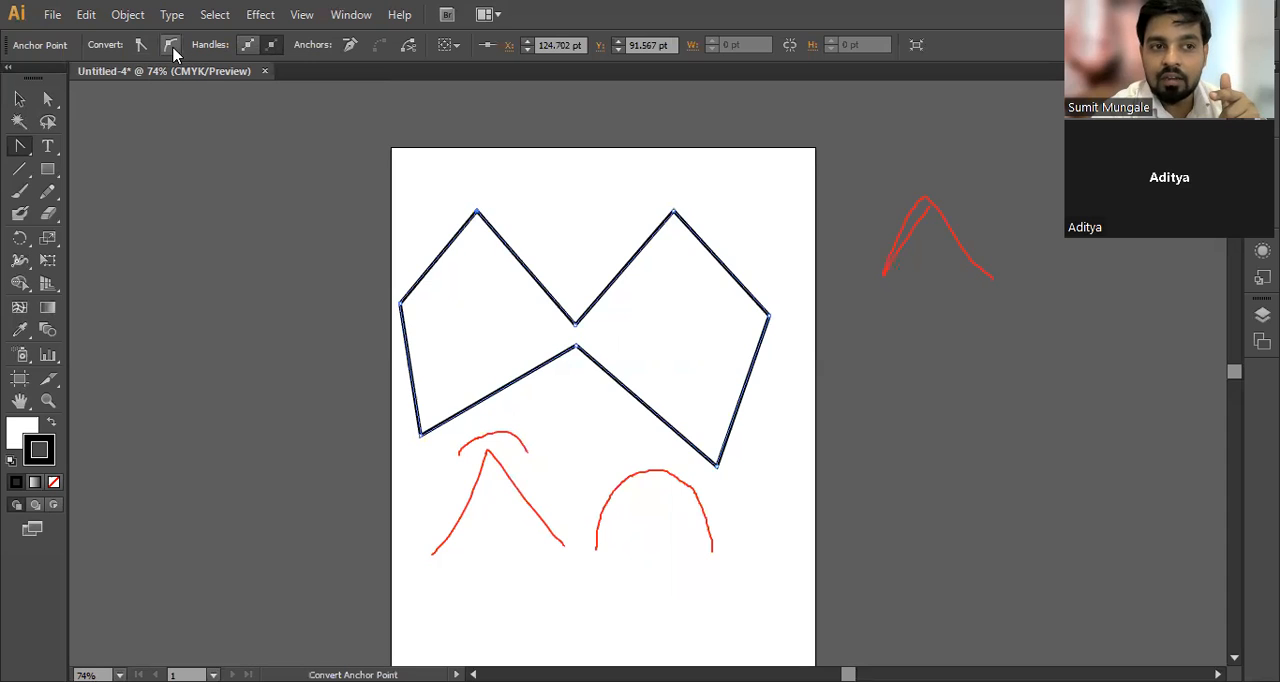
{"action": "left_click", "coordinate": [171, 46]}
{"action": "left_click", "coordinate": [674, 212]}
{"action": "left_click", "coordinate": [178, 44]}
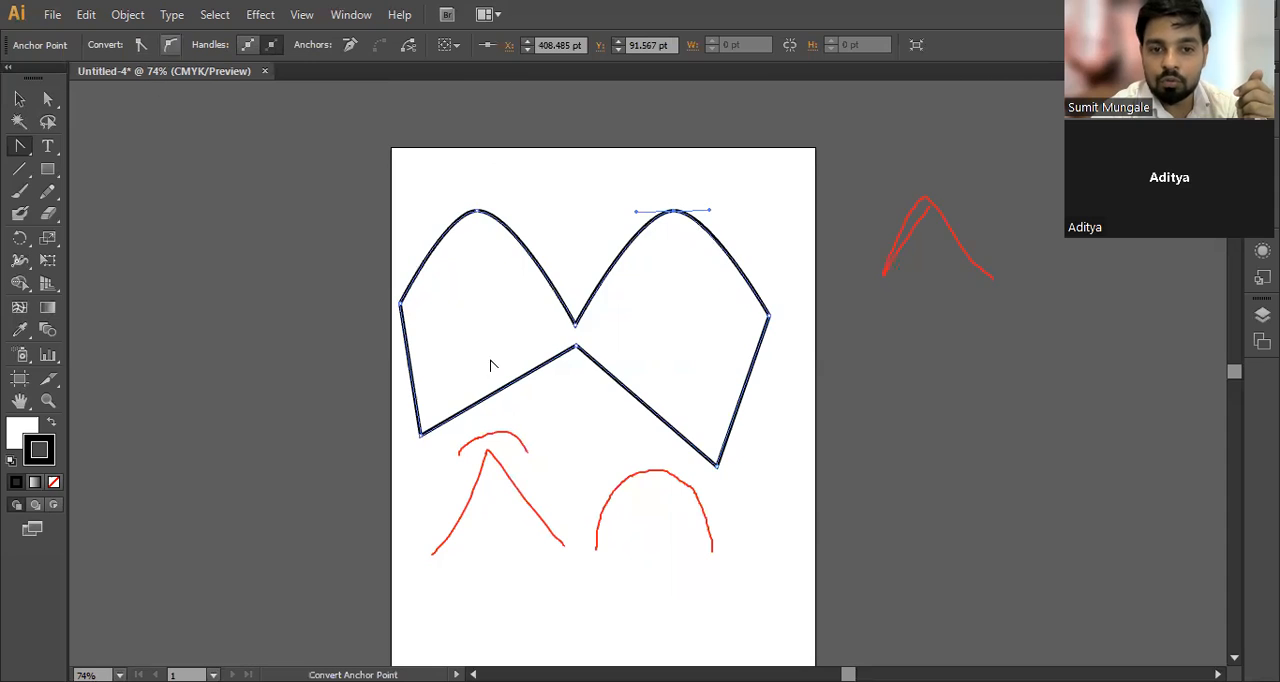
Step: Convert the lower-centre, right-side and left-side anchors of the shape to smooth points
{"action": "left_click_drag", "start_coordinate": [575, 347], "coordinate": [575, 350]}
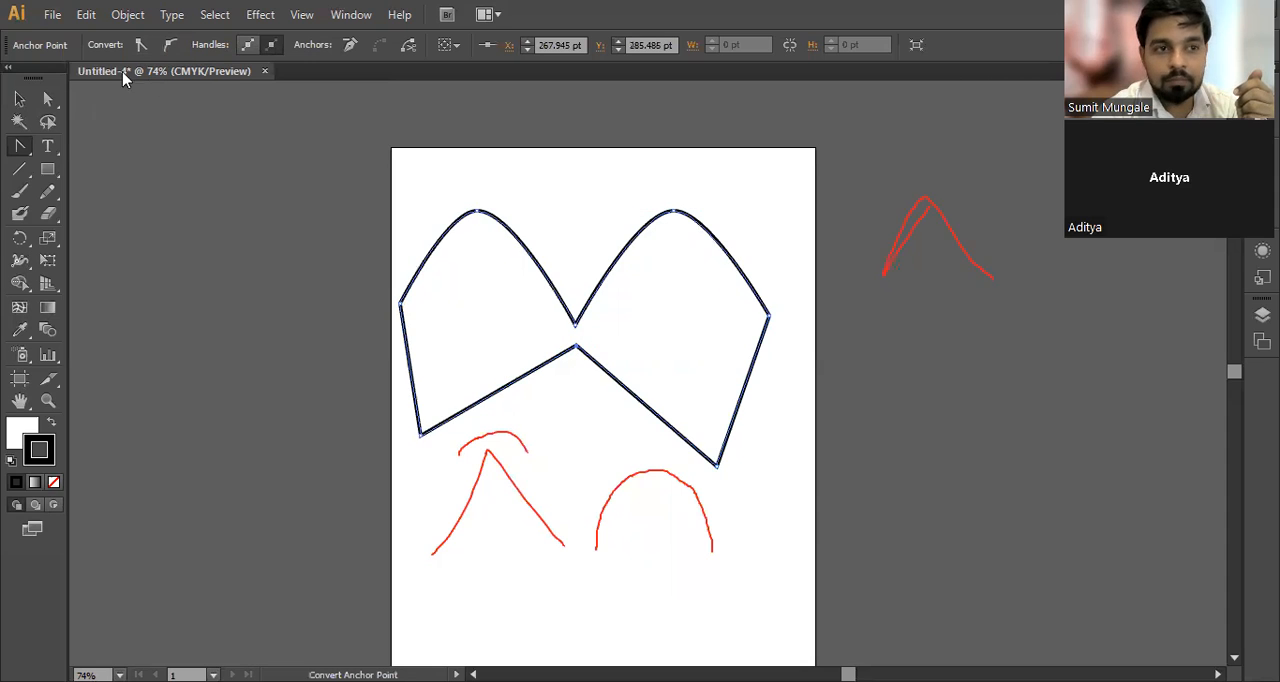
{"action": "left_click", "coordinate": [171, 45]}
{"action": "left_click", "coordinate": [768, 314]}
{"action": "left_click", "coordinate": [171, 45]}
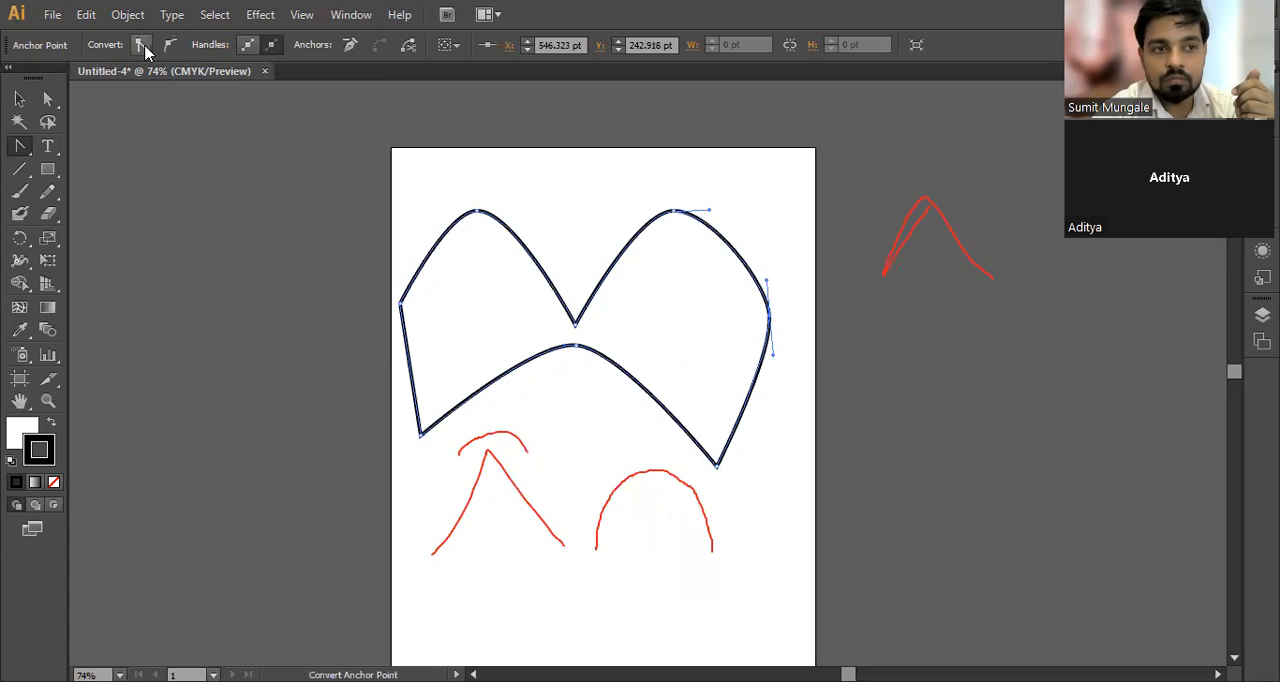
{"action": "left_click", "coordinate": [401, 305]}
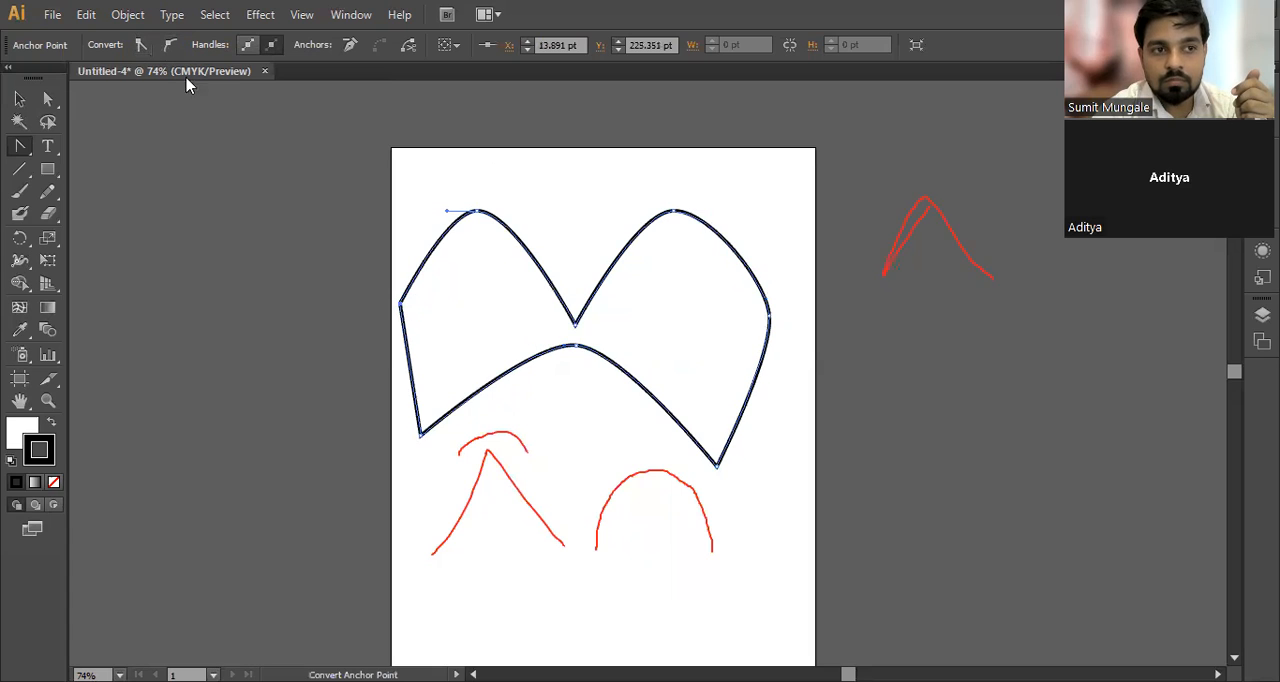
{"action": "left_click", "coordinate": [171, 45]}
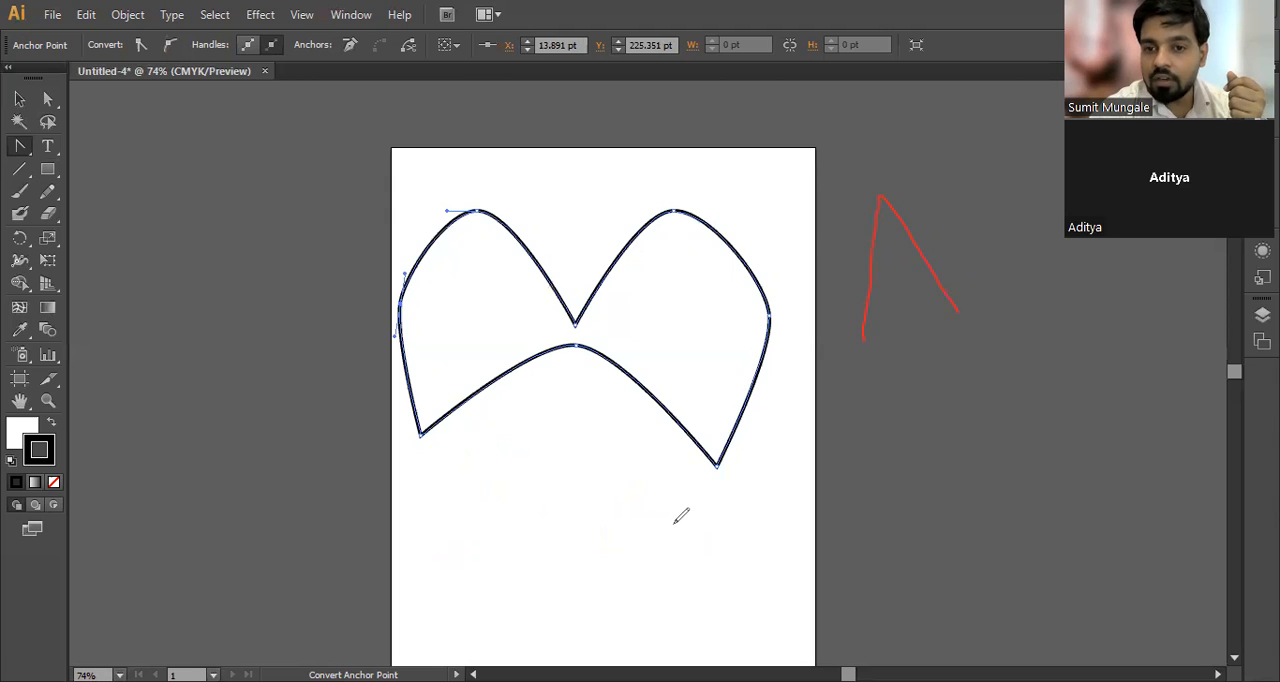
{"action": "mouse_move", "coordinate": [421, 590]}
{"action": "left_mouse_down"}
{"action": "mouse_move", "coordinate": [461, 457]}
{"action": "mouse_move", "coordinate": [553, 591]}
{"action": "left_mouse_up"}
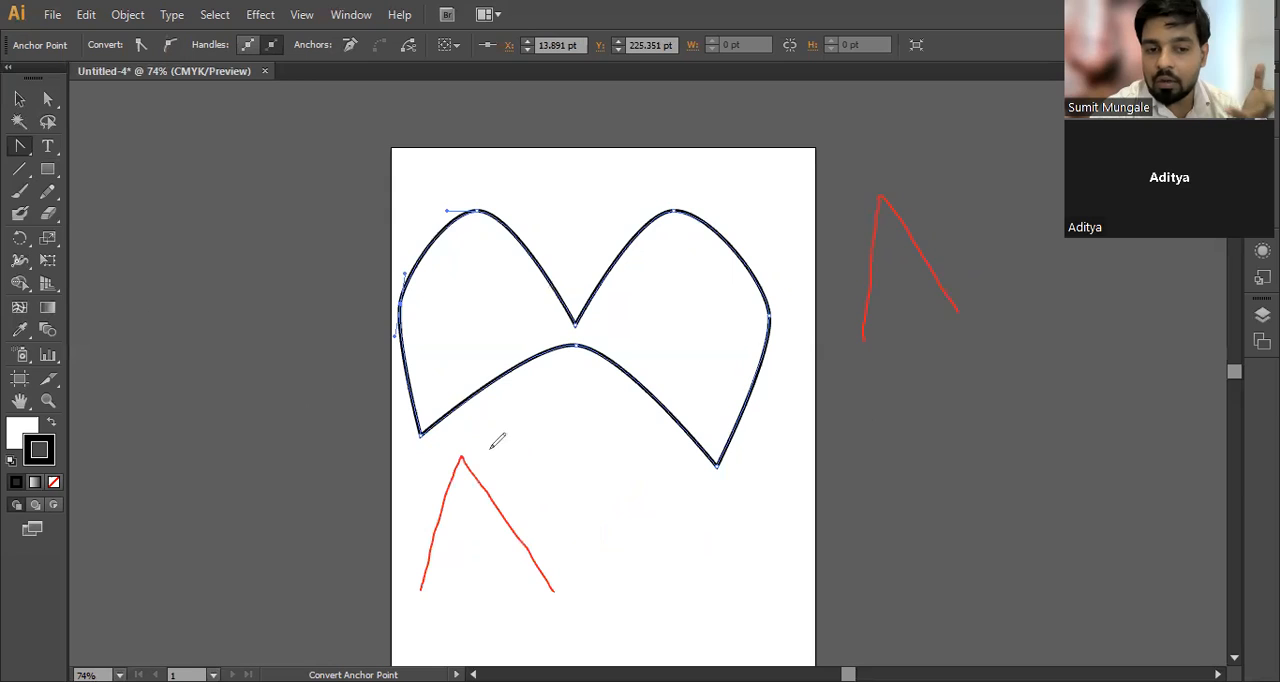
{"action": "mouse_move", "coordinate": [470, 431]}
{"action": "left_mouse_down"}
{"action": "mouse_move", "coordinate": [470, 444]}
{"action": "mouse_move", "coordinate": [551, 425]}
{"action": "mouse_move", "coordinate": [570, 452]}
{"action": "mouse_move", "coordinate": [644, 443]}
{"action": "mouse_move", "coordinate": [502, 441]}
{"action": "mouse_move", "coordinate": [510, 428]}
{"action": "left_mouse_up"}
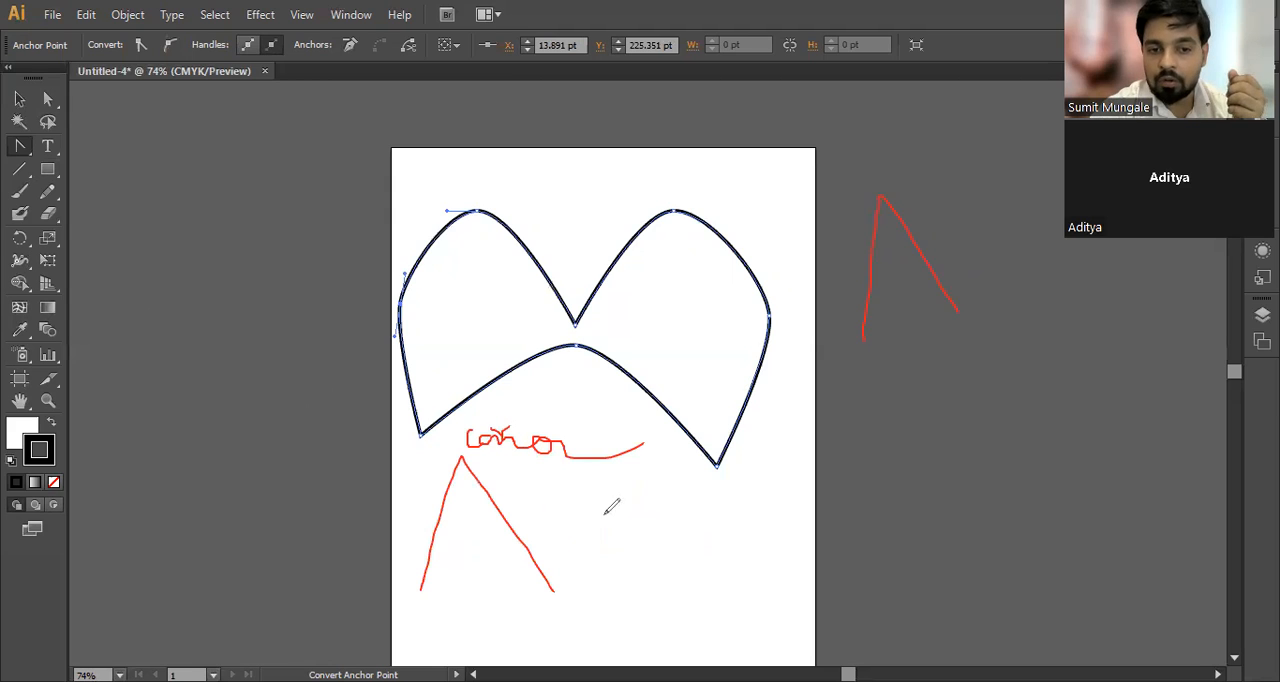
{"action": "mouse_move", "coordinate": [680, 486]}
{"action": "left_mouse_down"}
{"action": "mouse_move", "coordinate": [742, 535]}
{"action": "mouse_move", "coordinate": [763, 602]}
{"action": "left_mouse_up"}
{"action": "mouse_move", "coordinate": [740, 478]}
{"action": "left_mouse_down"}
{"action": "mouse_move", "coordinate": [775, 483]}
{"action": "mouse_move", "coordinate": [775, 464]}
{"action": "mouse_move", "coordinate": [796, 462]}
{"action": "mouse_move", "coordinate": [798, 439]}
{"action": "mouse_move", "coordinate": [861, 443]}
{"action": "left_mouse_up"}
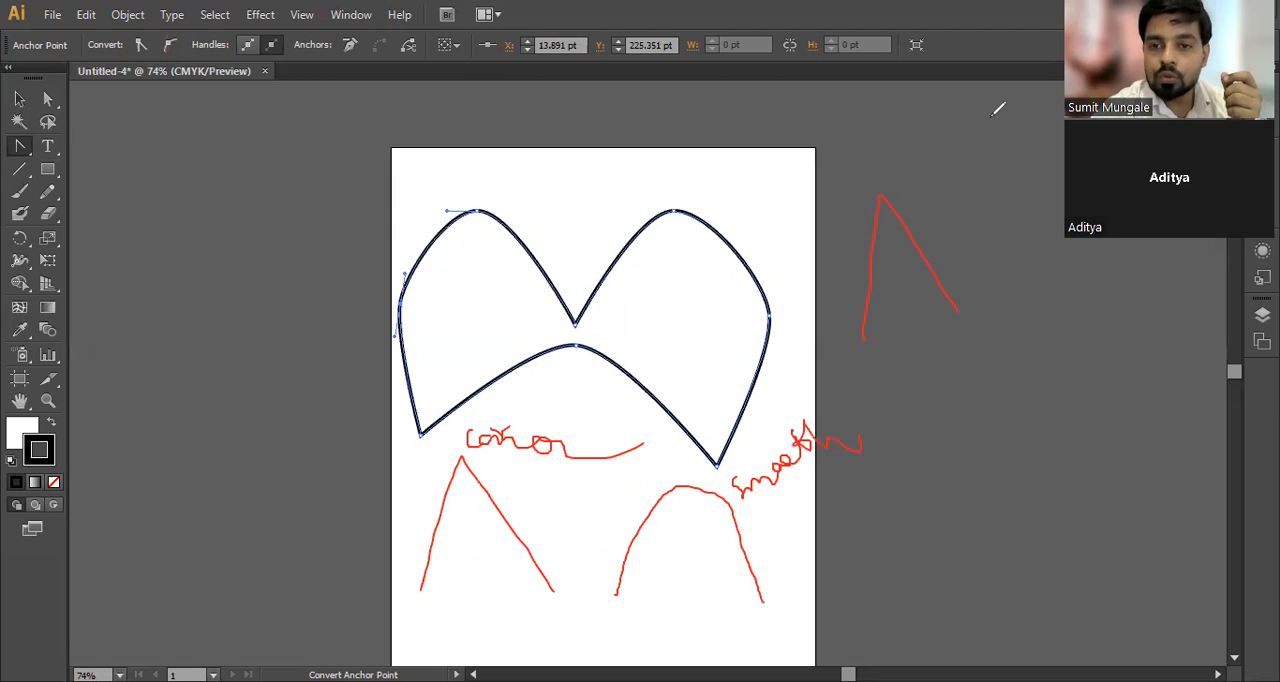
{"action": "key", "text": "e"}
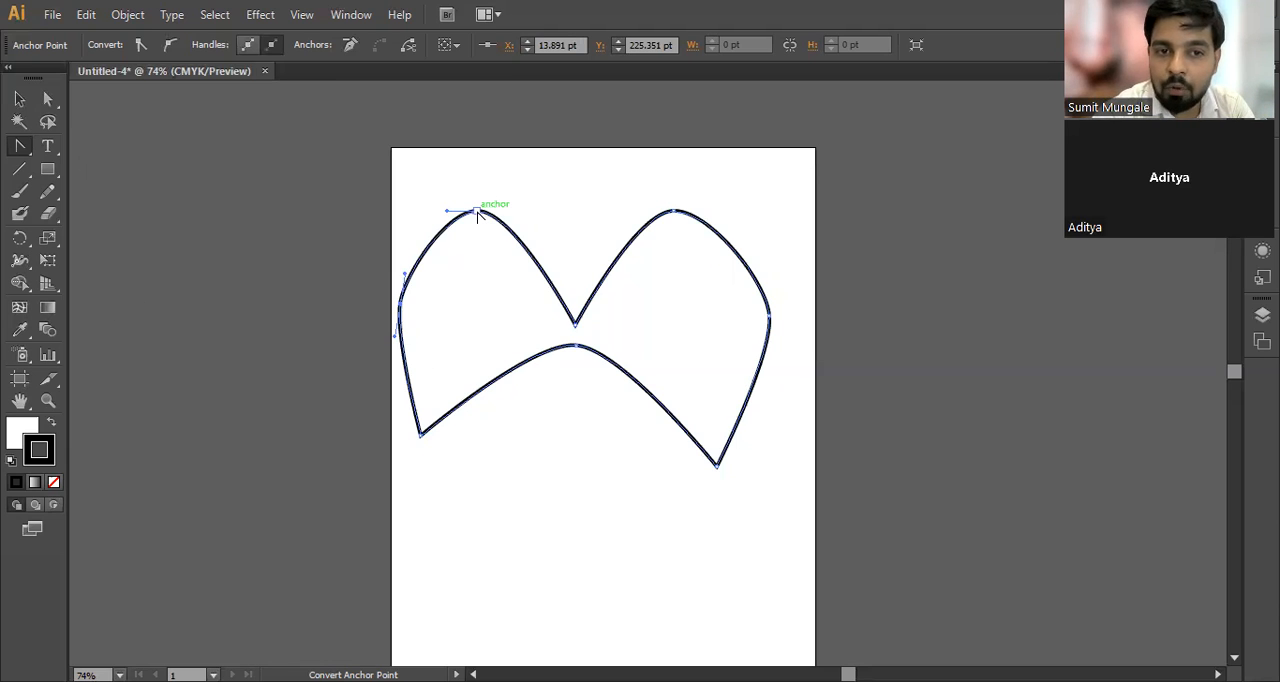
{"action": "left_click", "coordinate": [753, 340]}
{"action": "left_click", "coordinate": [802, 376]}
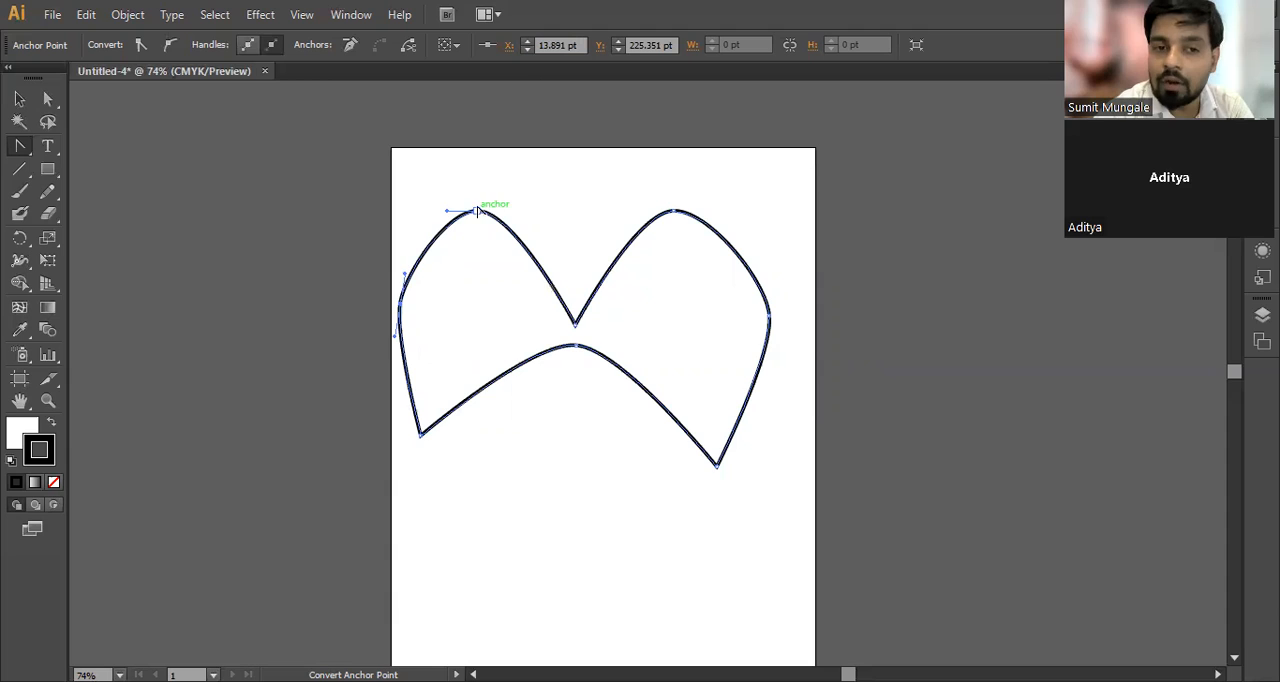
Step: Convert the smooth anchors at both upper peaks, both outer sides and the lower centre of the shape back to corner points
{"action": "left_click", "coordinate": [477, 212]}
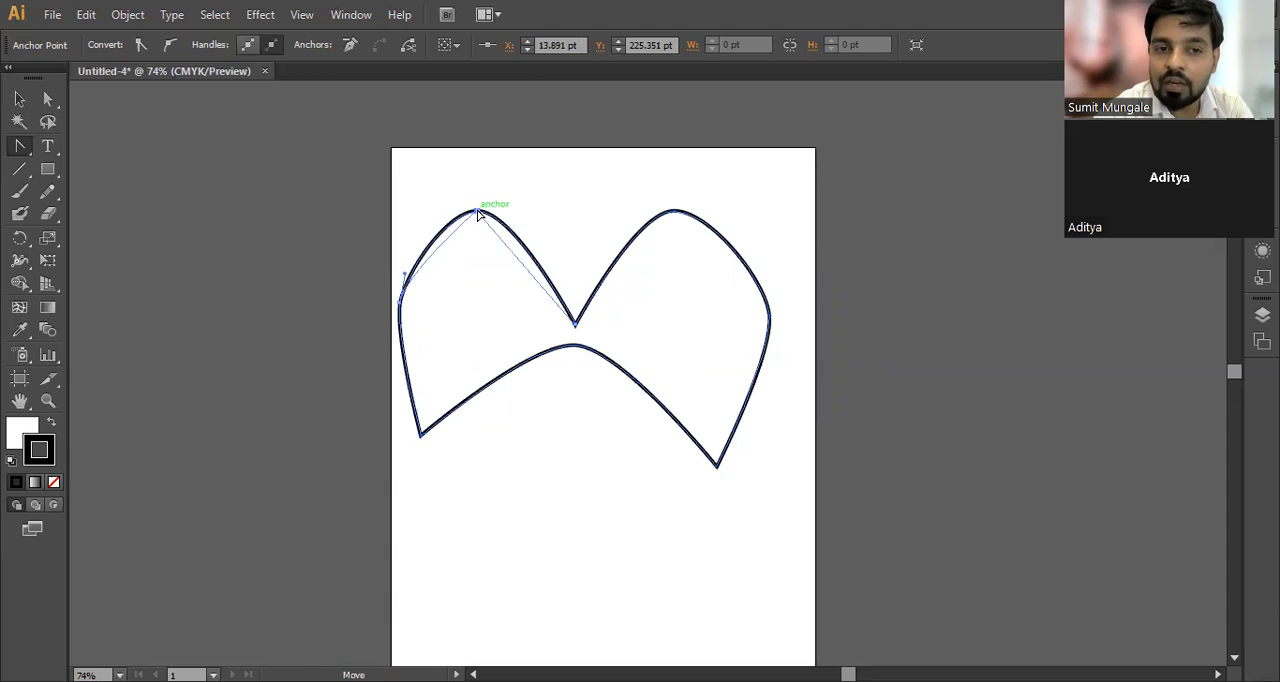
{"action": "left_click", "coordinate": [675, 211]}
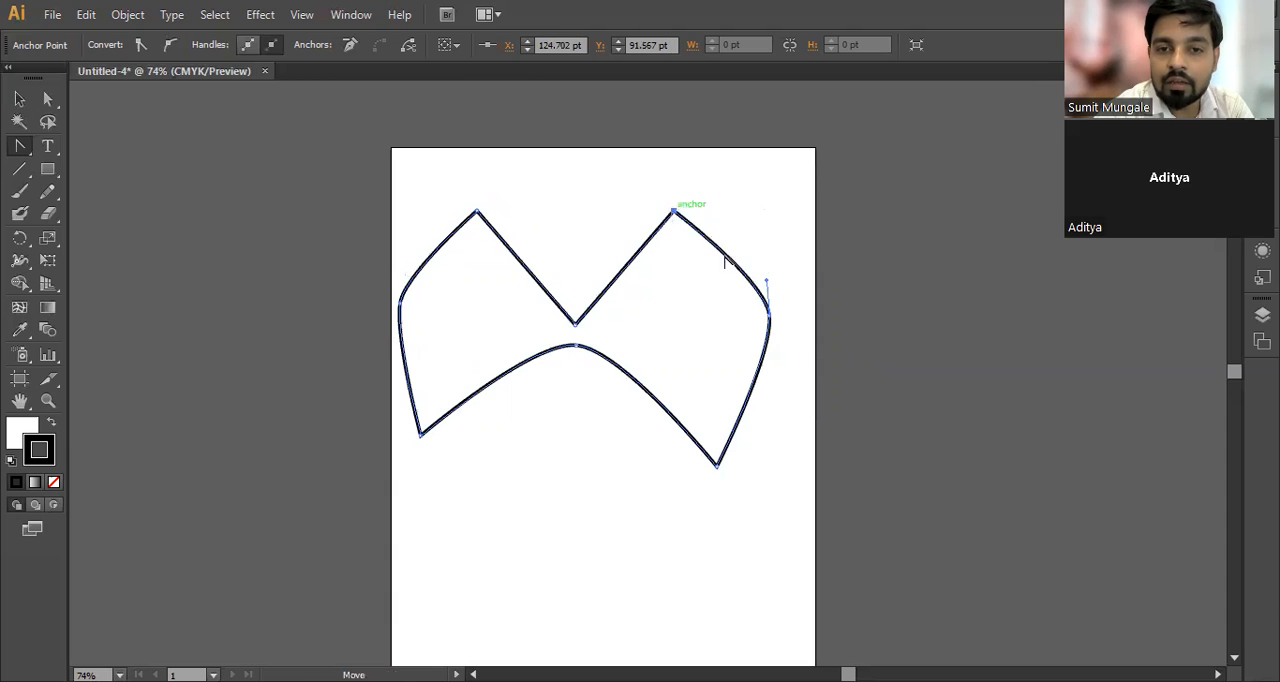
{"action": "left_click", "coordinate": [769, 316]}
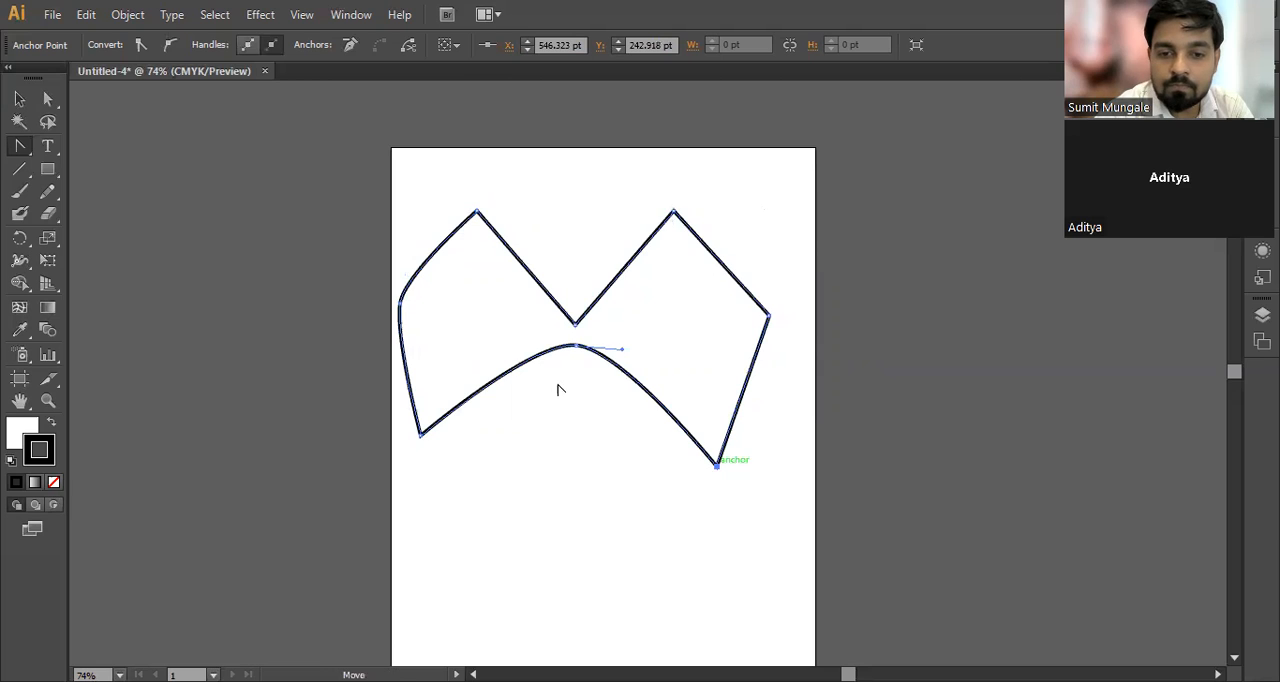
{"action": "left_click", "coordinate": [575, 347]}
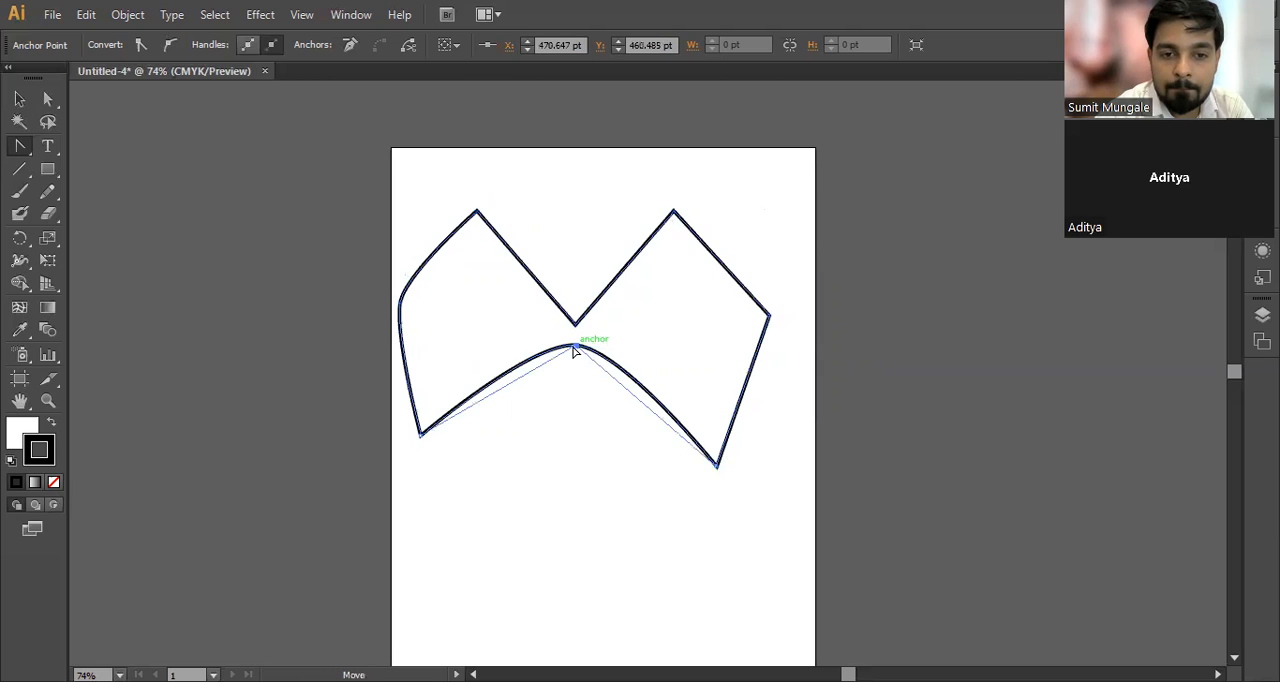
{"action": "left_click", "coordinate": [420, 434]}
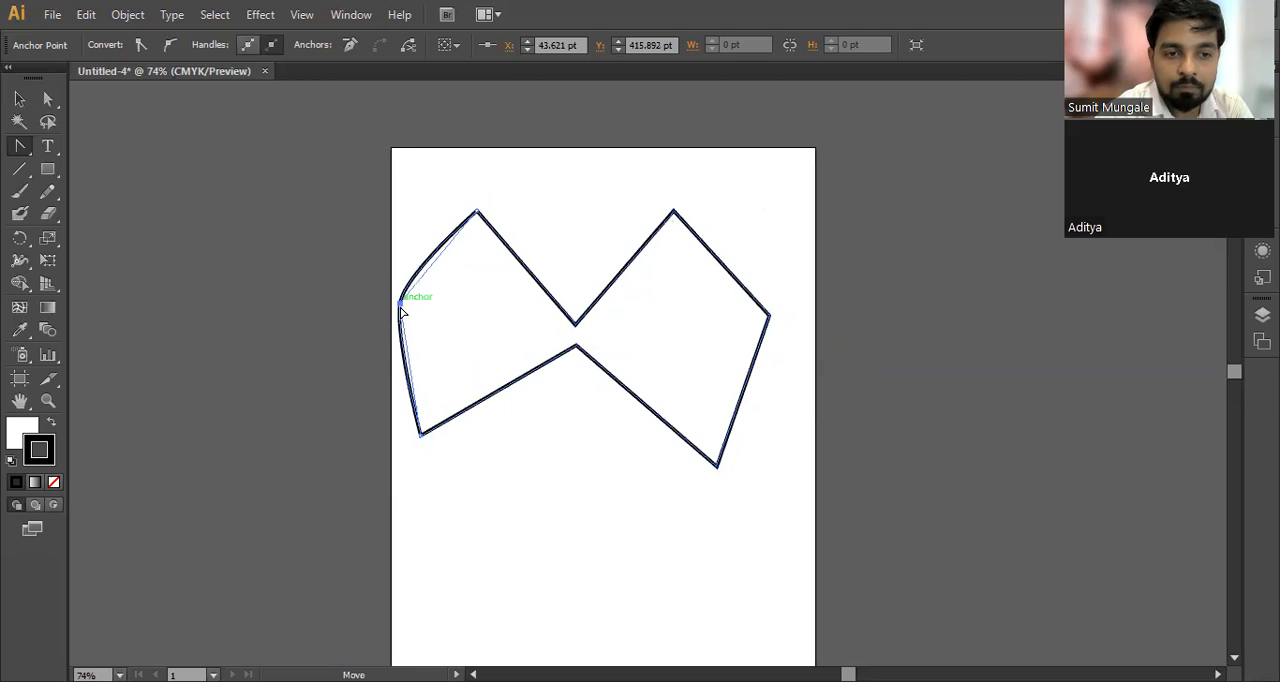
{"action": "left_click", "coordinate": [400, 302]}
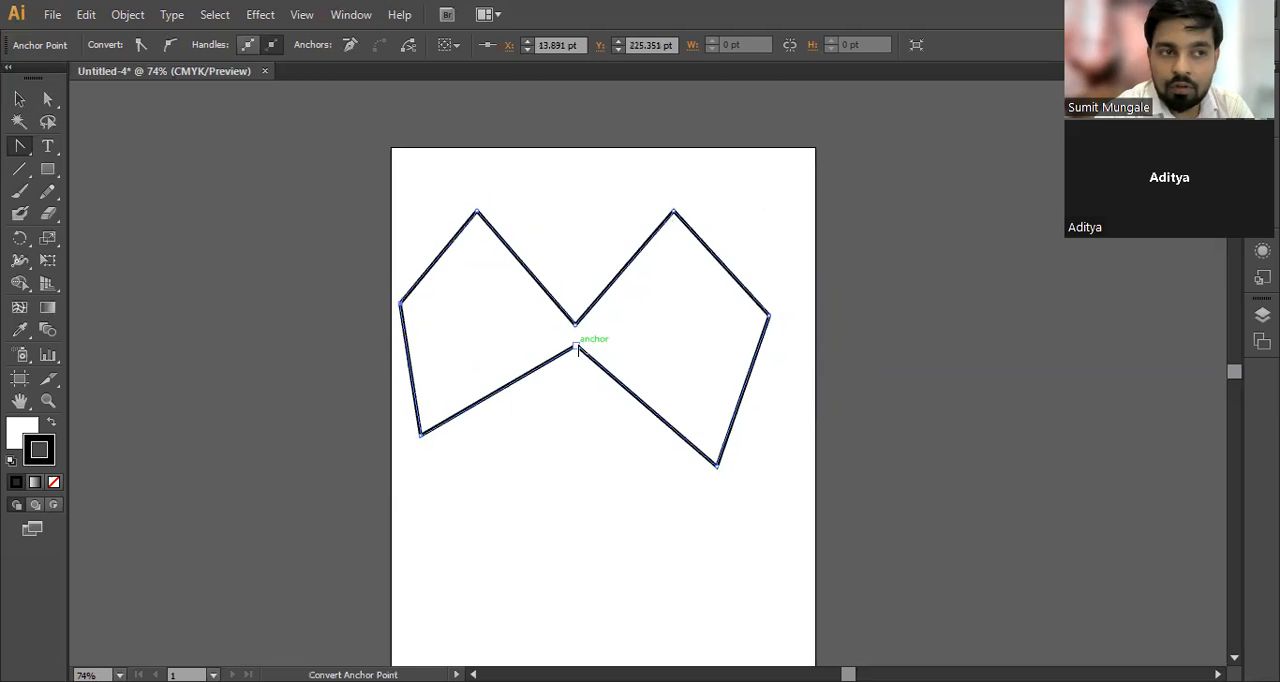
Step: Remove the anchors at the two upper peaks and the lower centre of the shape with the Delete Anchor Point tool
{"action": "left_click_drag", "start_coordinate": [19, 146], "coordinate": [98, 194]}
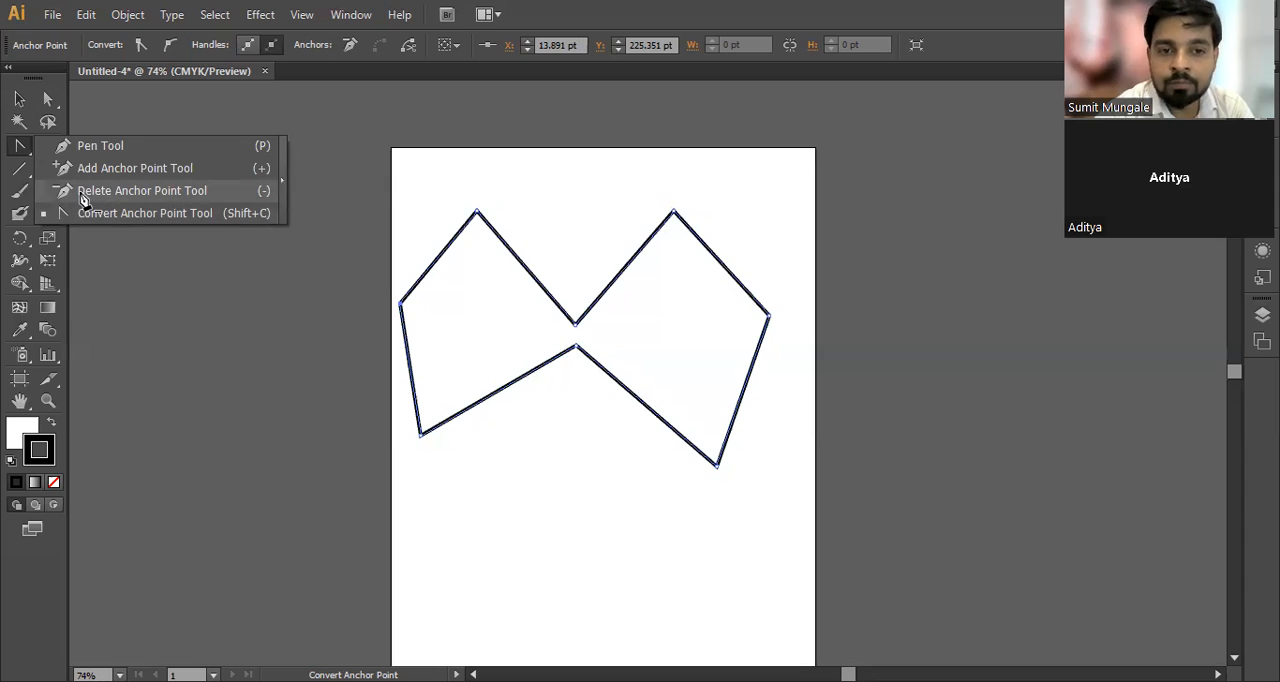
{"action": "left_click_drag", "start_coordinate": [84, 199], "coordinate": [86, 199]}
{"action": "left_click", "coordinate": [476, 212]}
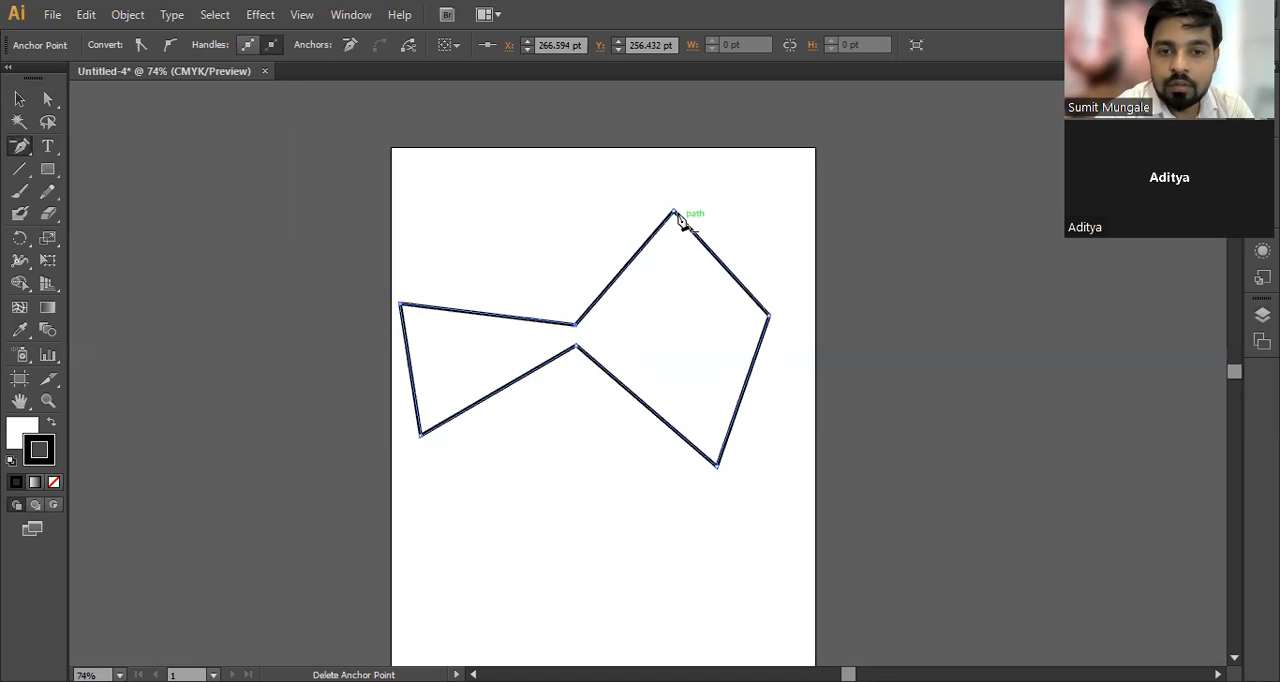
{"action": "left_click", "coordinate": [673, 212]}
{"action": "left_click", "coordinate": [577, 347]}
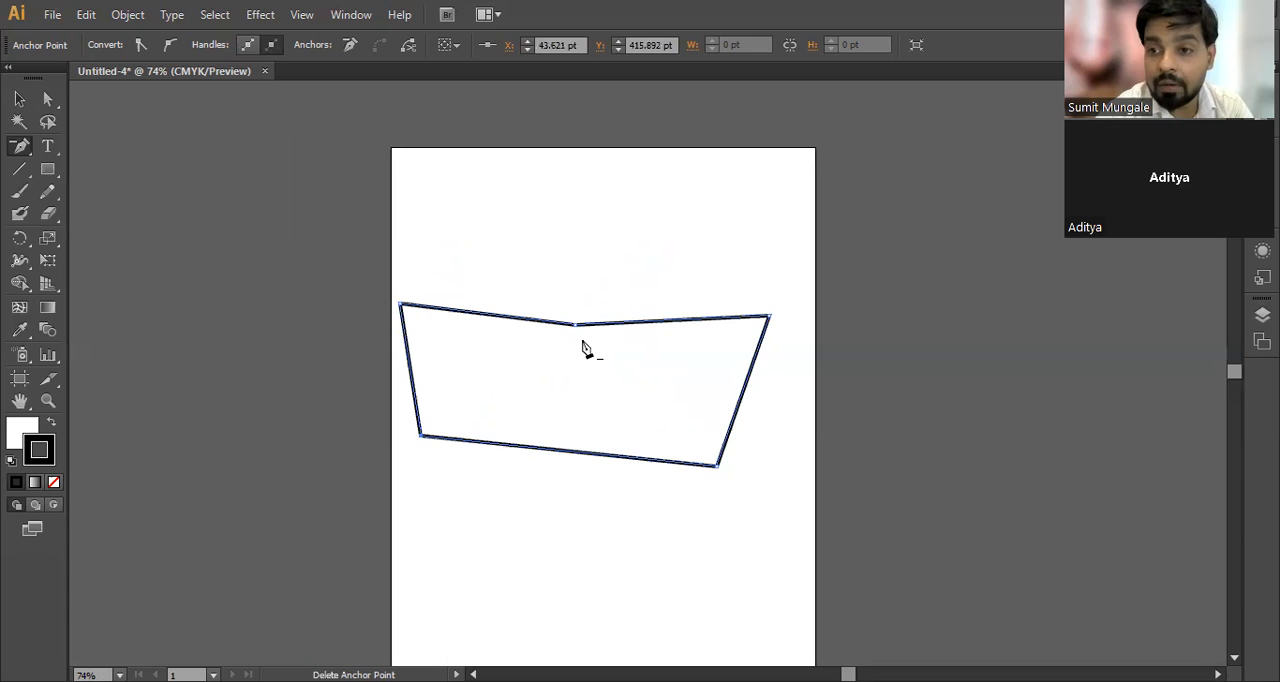
Step: Select the whole remaining path and delete it from the artboard
{"action": "mouse_move", "coordinate": [21, 152]}
{"action": "left_mouse_down"}
{"action": "mouse_move", "coordinate": [63, 138]}
{"action": "mouse_move", "coordinate": [100, 223]}
{"action": "mouse_move", "coordinate": [89, 155]}
{"action": "mouse_move", "coordinate": [18, 150]}
{"action": "left_mouse_up"}
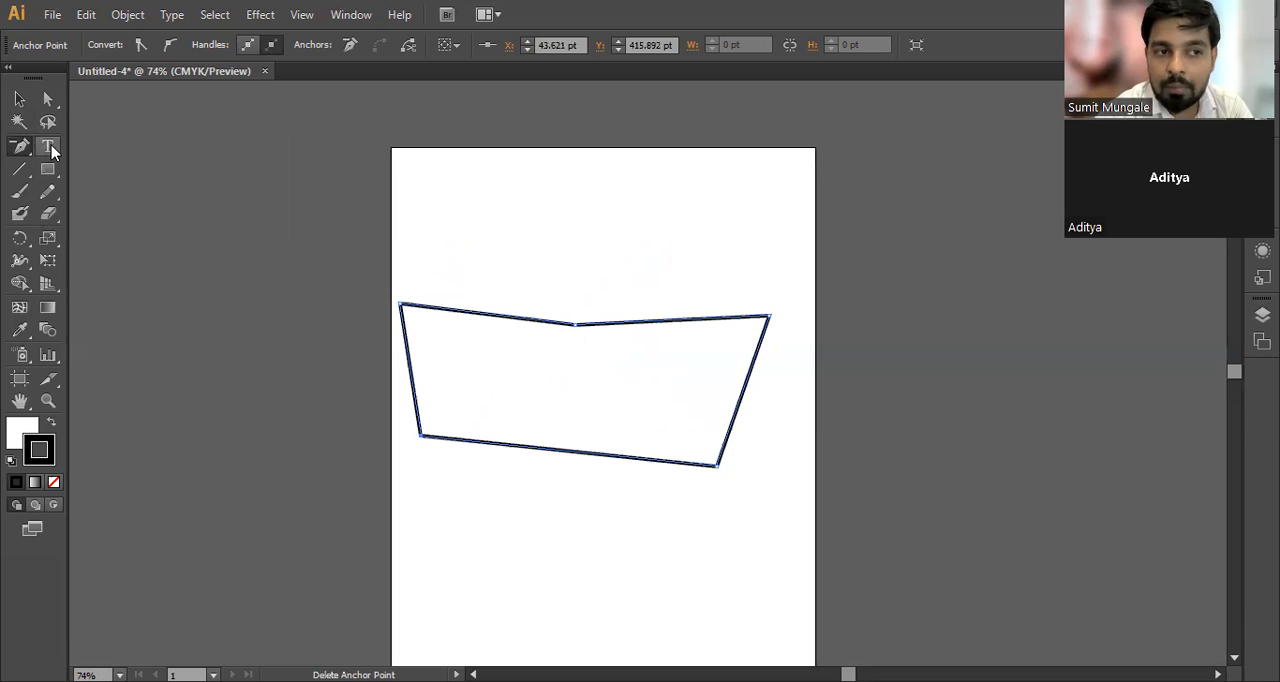
{"action": "left_click", "coordinate": [20, 99]}
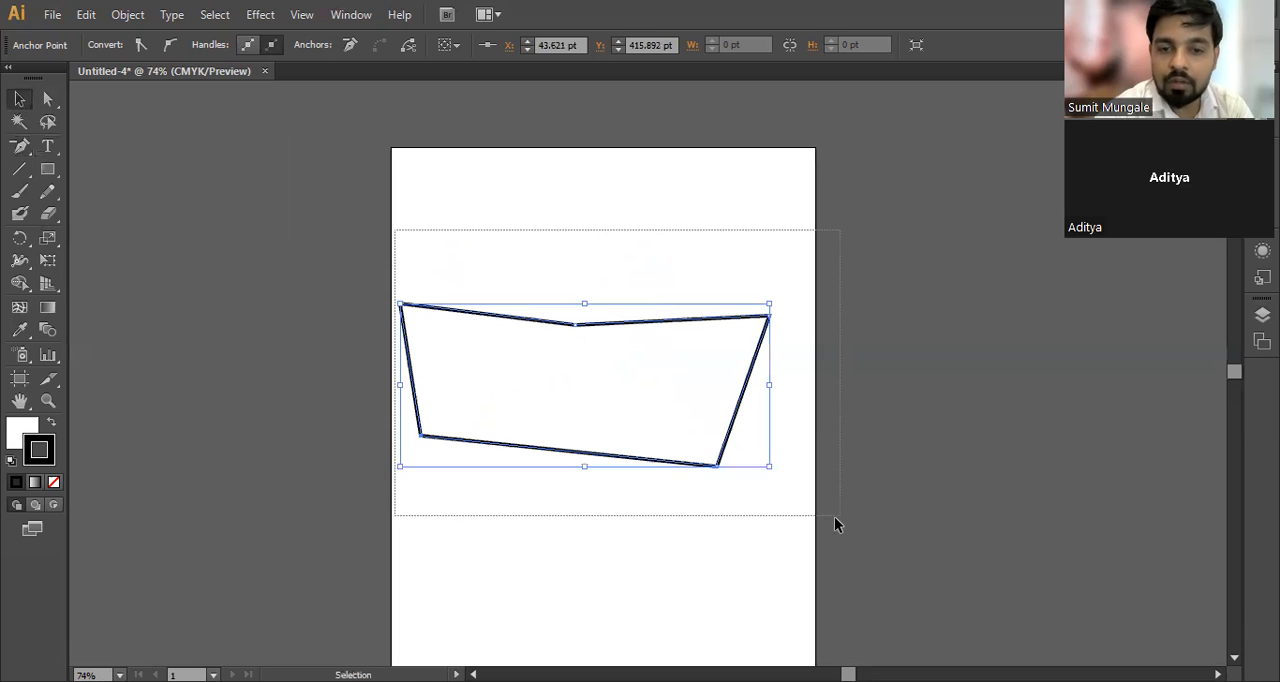
{"action": "key", "text": "Delete"}
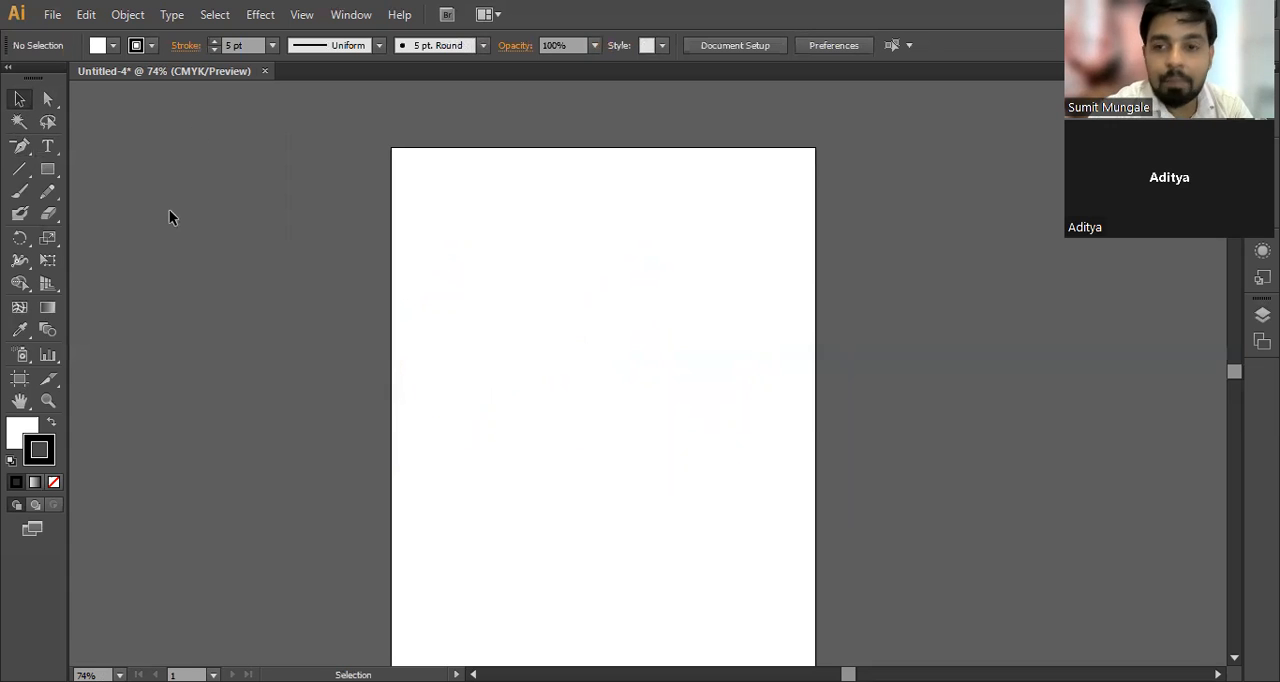
Step: Place point text in the upper part of the artboard, enter the person's first name in capitals, and select all of it
{"action": "left_click_drag", "start_coordinate": [45, 149], "coordinate": [131, 146]}
{"action": "left_click", "coordinate": [486, 280]}
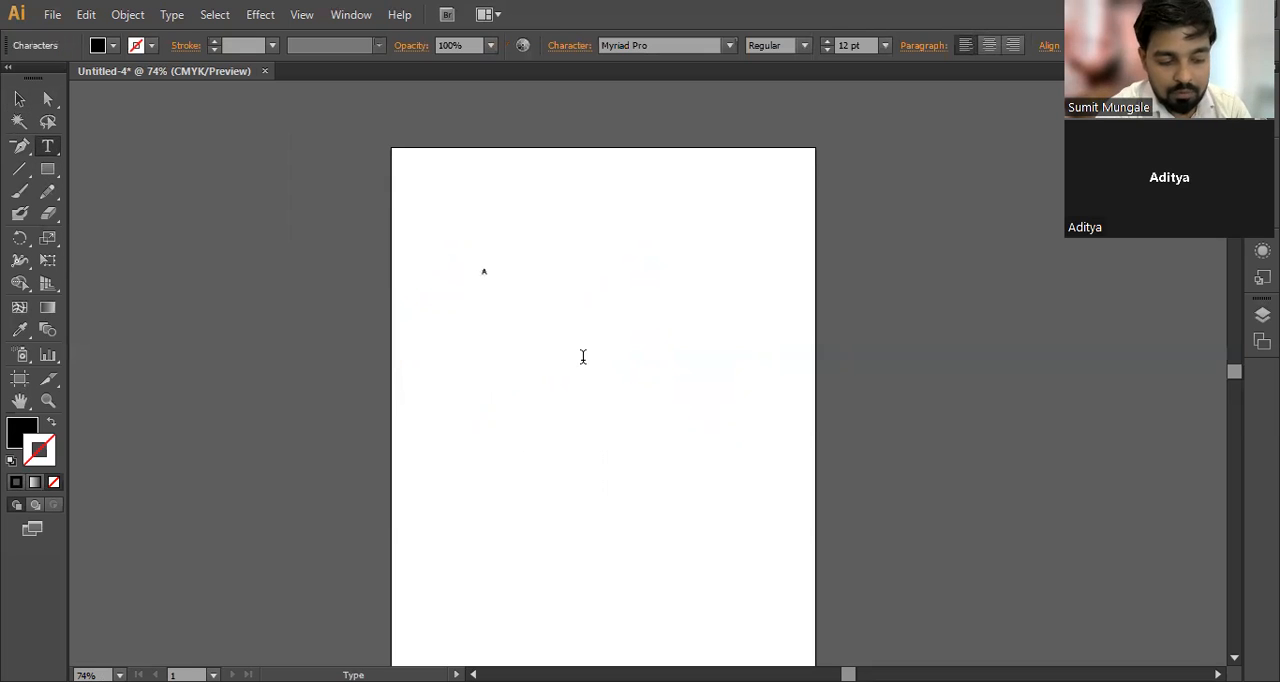
{"action": "key", "text": "ctrl+a"}
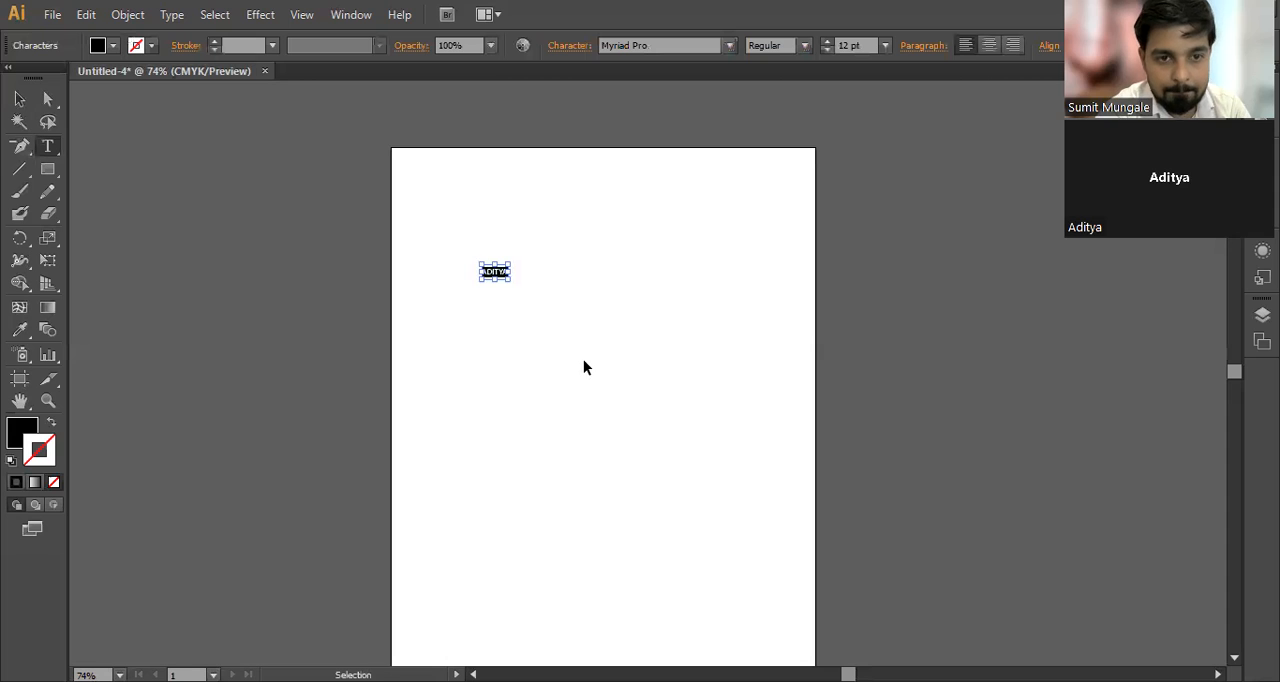
Step: Enlarge the selected name text to 116 pt
{"action": "key", "text": "ctrl+shift+period"}
{"action": "key", "text": "ctrl+shift+period"}
{"action": "key", "text": "ctrl+shift+period"}
{"action": "key", "text": "ctrl+shift+period"}
{"action": "key", "text": "ctrl+shift+period"}
{"action": "key", "text": "ctrl+shift+period"}
{"action": "key", "text": "ctrl+shift+period"}
{"action": "key", "text": "ctrl+shift+period"}
{"action": "key", "text": "ctrl+shift+period"}
{"action": "key", "text": "ctrl+shift+period"}
{"action": "key", "text": "ctrl+shift+period"}
{"action": "key", "text": "ctrl+shift+period"}
{"action": "key", "text": "ctrl+shift+period"}
{"action": "key", "text": "ctrl+shift+period"}
{"action": "key", "text": "ctrl+shift+period"}
{"action": "key", "text": "ctrl+shift+period"}
{"action": "key", "text": "ctrl+shift+period"}
{"action": "key", "text": "ctrl+shift+period"}
{"action": "key", "text": "ctrl+shift+period"}
{"action": "key", "text": "ctrl+shift+period"}
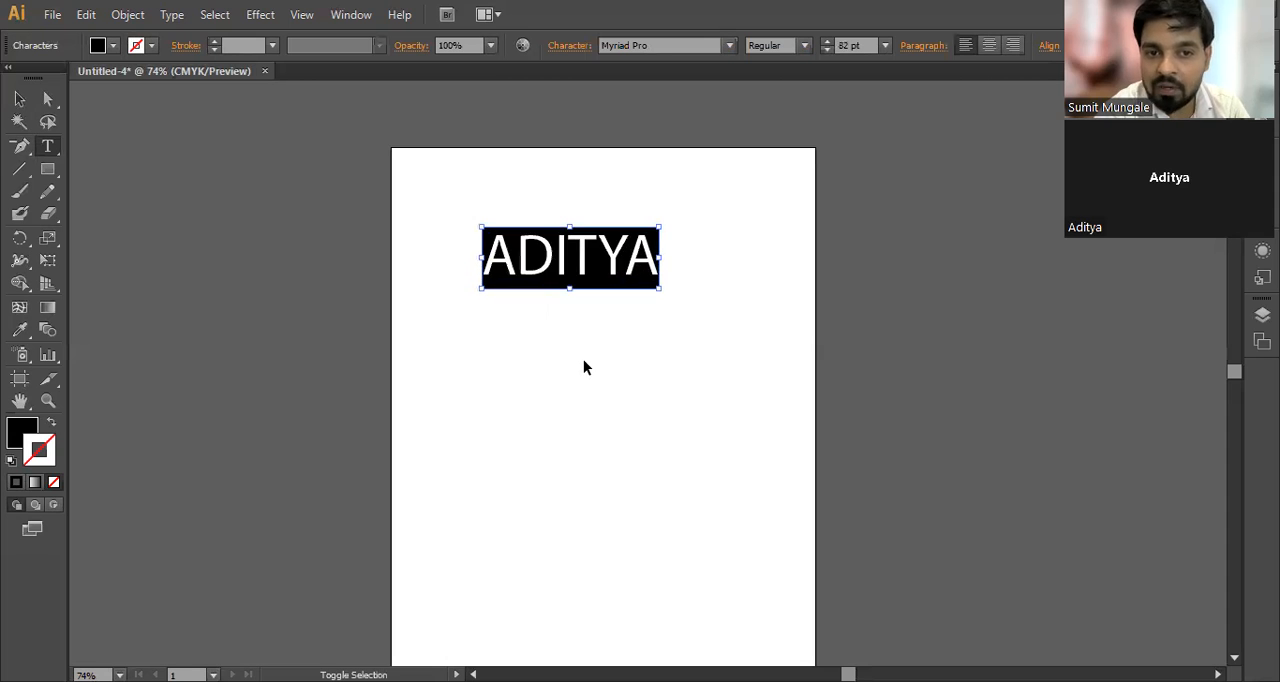
{"action": "key", "text": "ctrl+shift+period"}
{"action": "key", "text": "ctrl+shift+period"}
{"action": "key", "text": "ctrl+shift+period"}
{"action": "key", "text": "ctrl+shift+period"}
{"action": "key", "text": "ctrl+shift+period"}
{"action": "key", "text": "ctrl+shift+period"}
{"action": "key", "text": "ctrl+shift+period"}
{"action": "key", "text": "ctrl+shift+period"}
{"action": "key", "text": "ctrl+shift+period"}
{"action": "key", "text": "ctrl+shift+period"}
{"action": "key", "text": "ctrl+shift+period"}
{"action": "key", "text": "ctrl+shift+period"}
{"action": "key", "text": "ctrl+shift+period"}
{"action": "key", "text": "ctrl+shift+period"}
{"action": "key", "text": "ctrl+shift+period"}
{"action": "key", "text": "ctrl+shift+period"}
{"action": "key", "text": "ctrl+shift+period"}
{"action": "key", "text": "ctrl+shift+period"}
{"action": "key", "text": "ctrl+shift+period"}
{"action": "key", "text": "ctrl+shift+comma"}
{"action": "key", "text": "ctrl+shift+comma"}
{"action": "key", "text": "ctrl+shift+comma"}
{"action": "key", "text": "ctrl+shift+comma"}
{"action": "key", "text": "ctrl+shift+period"}
{"action": "key", "text": "ctrl+shift+period"}
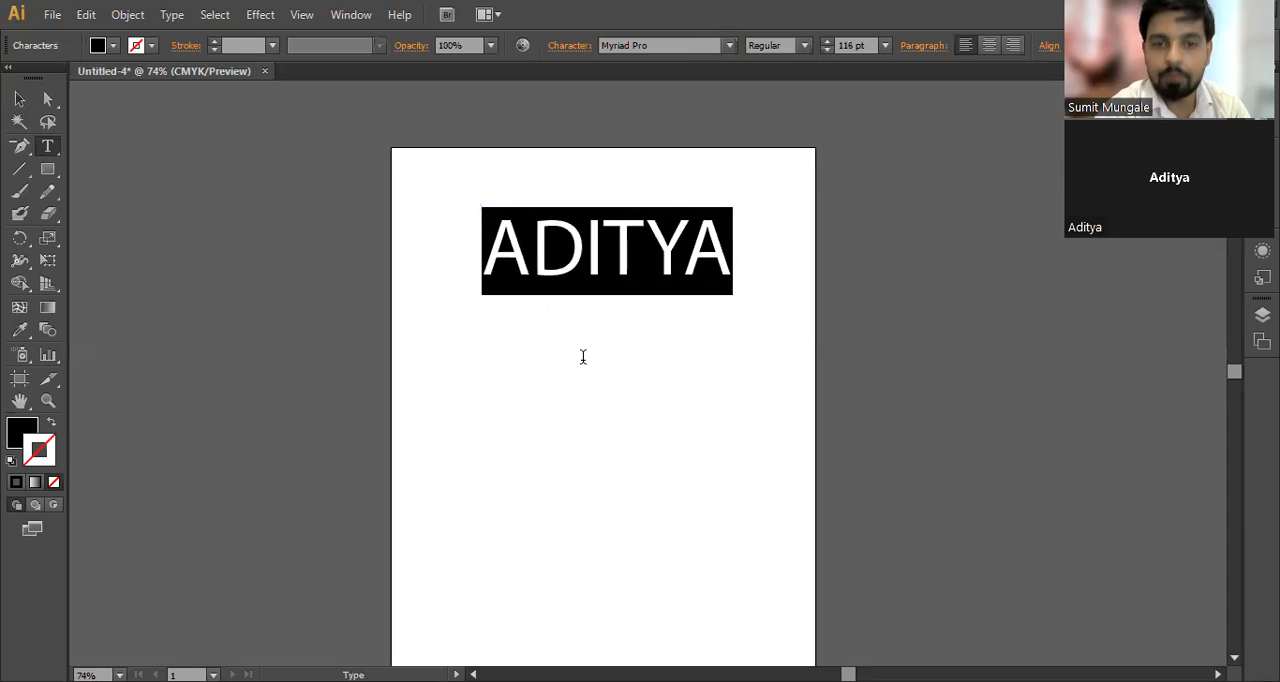
Step: Move the name text slightly down the artboard, then display the available Type tool variants
{"action": "left_click", "coordinate": [19, 99]}
{"action": "left_click_drag", "start_coordinate": [643, 234], "coordinate": [643, 274]}
{"action": "left_click", "coordinate": [54, 147]}
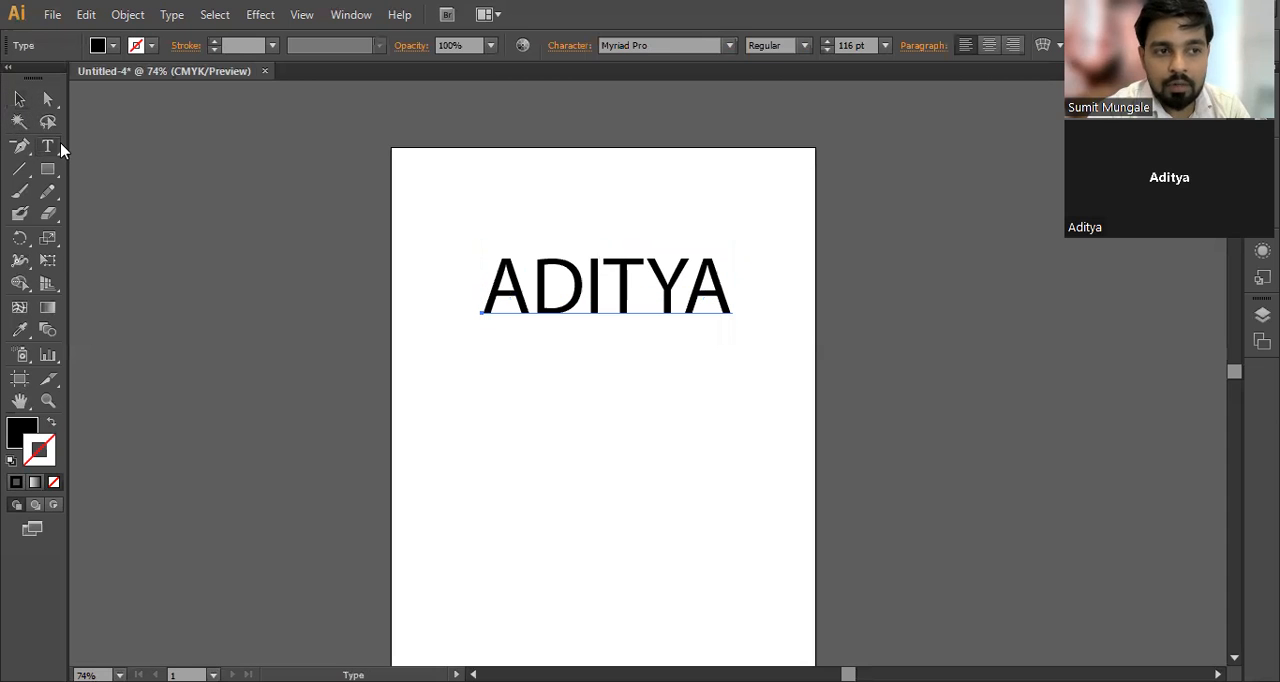
{"action": "left_click", "coordinate": [60, 148]}
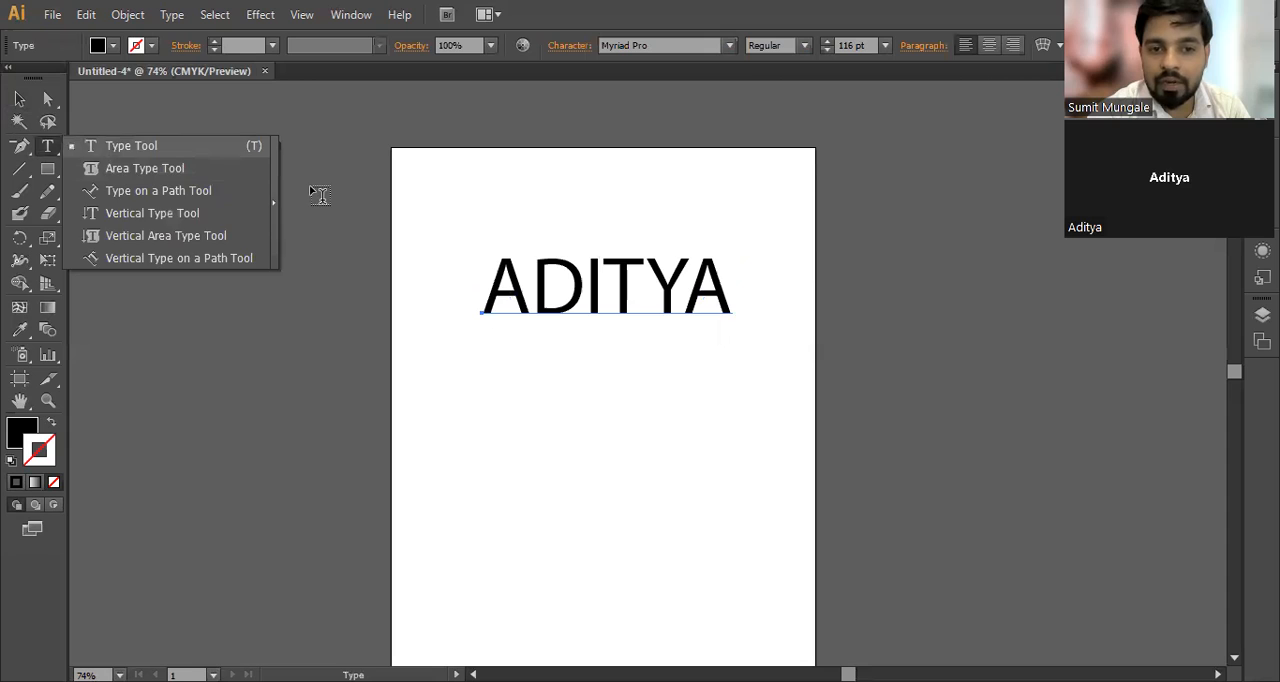
Step: Select the whole name text, open its character settings and set the font to Niagara Solid
{"action": "double_click", "coordinate": [557, 291]}
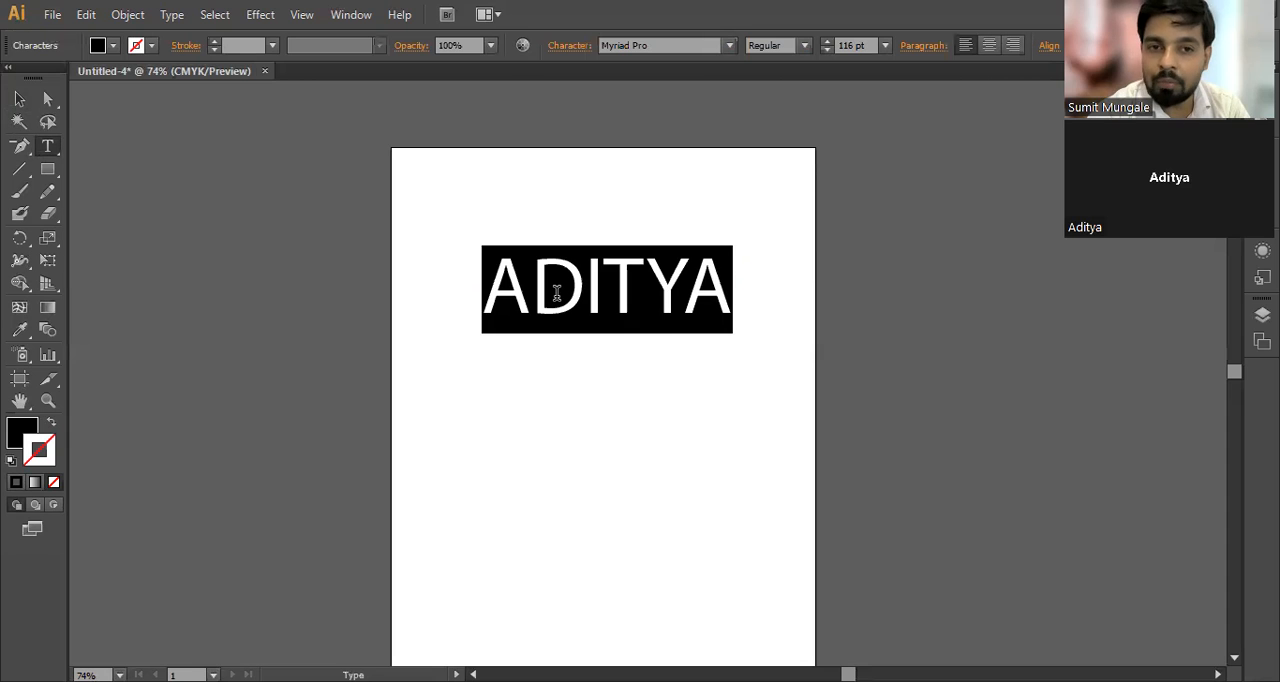
{"action": "key", "text": "ctrl+t"}
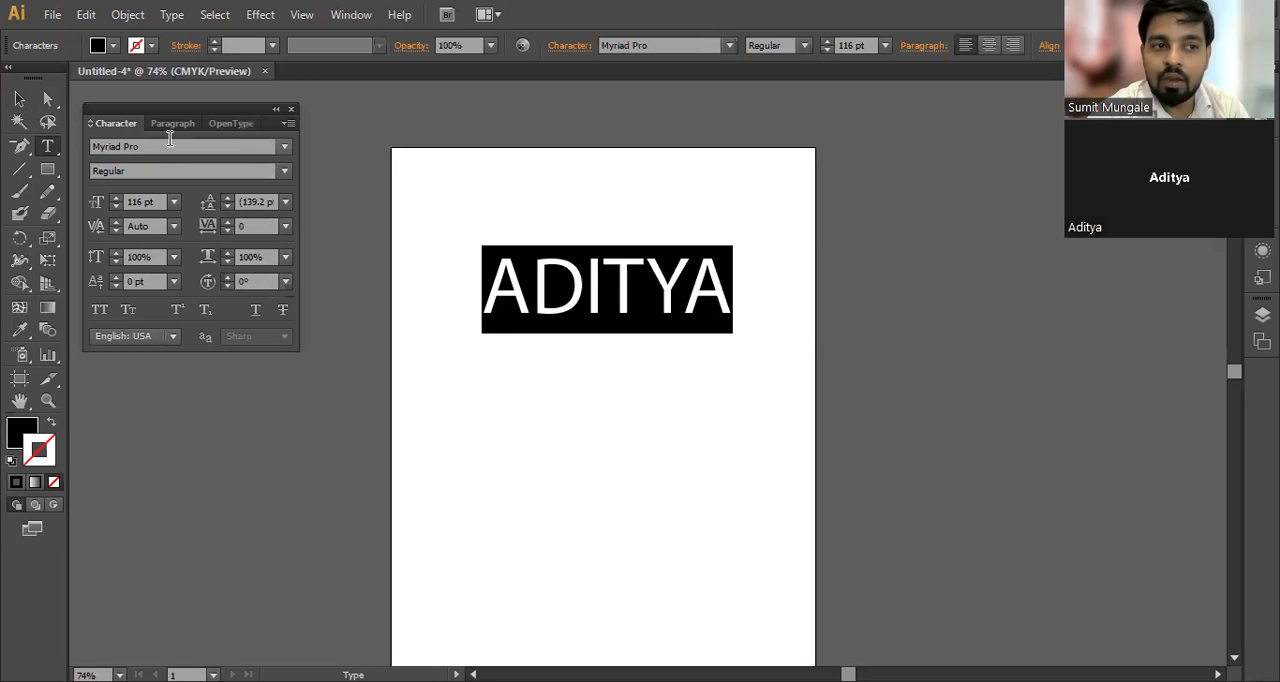
{"action": "left_click", "coordinate": [170, 147]}
{"action": "scroll", "coordinate": [170, 147], "scroll_direction": "down", "scroll_amount": 4}
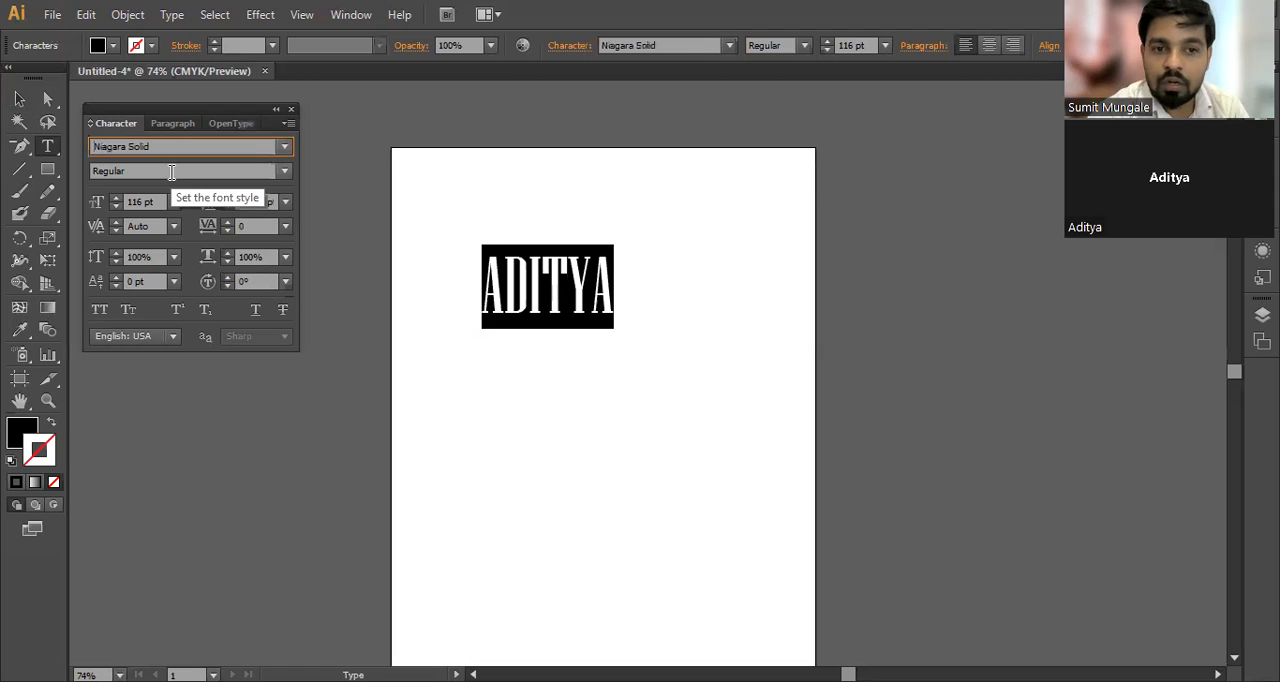
{"action": "left_click", "coordinate": [171, 172]}
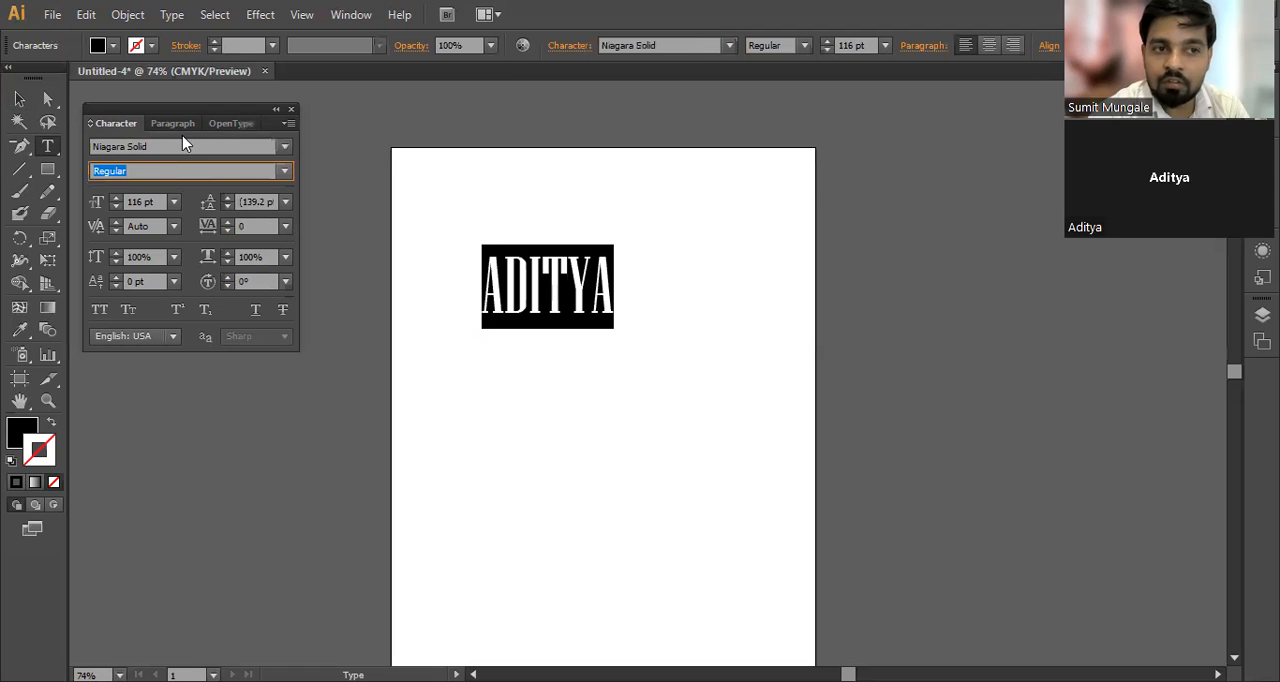
Step: Set the selected name text to Nueva Std in the Bold style at 111 pt
{"action": "left_click", "coordinate": [181, 148]}
{"action": "key", "text": "Down"}
{"action": "scroll", "coordinate": [175, 173], "scroll_direction": "down", "scroll_amount": 1}
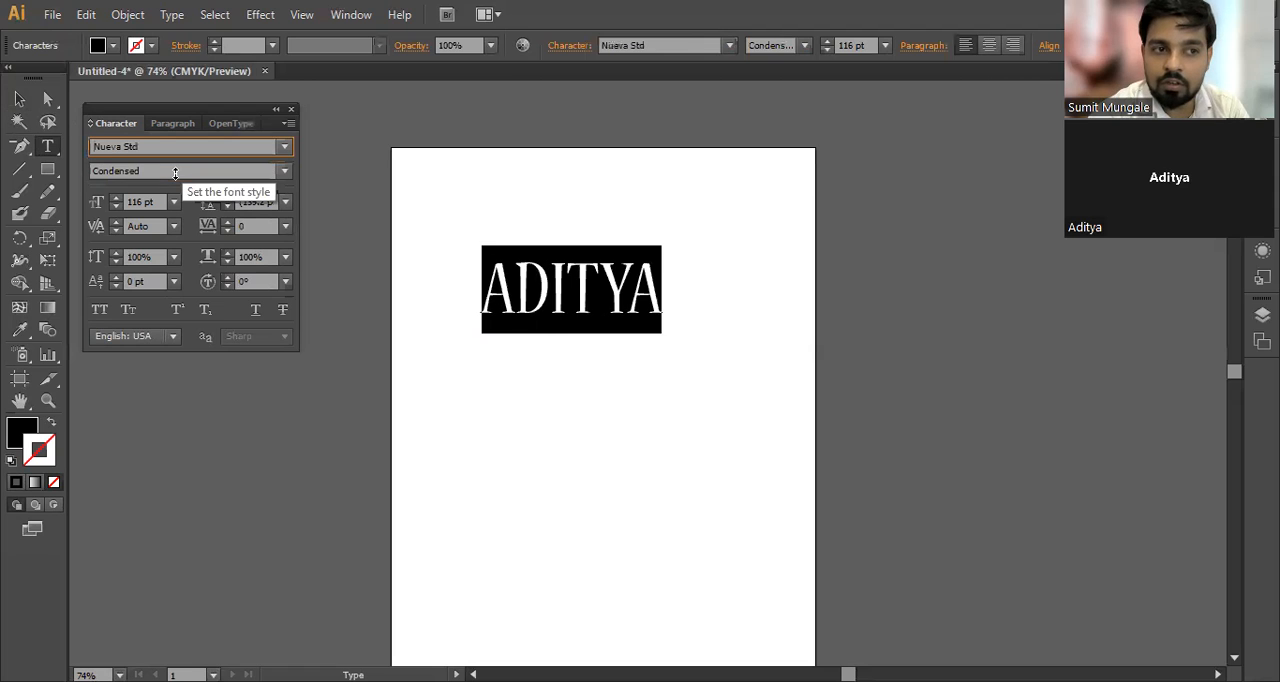
{"action": "scroll", "coordinate": [175, 173], "scroll_direction": "up", "scroll_amount": 2}
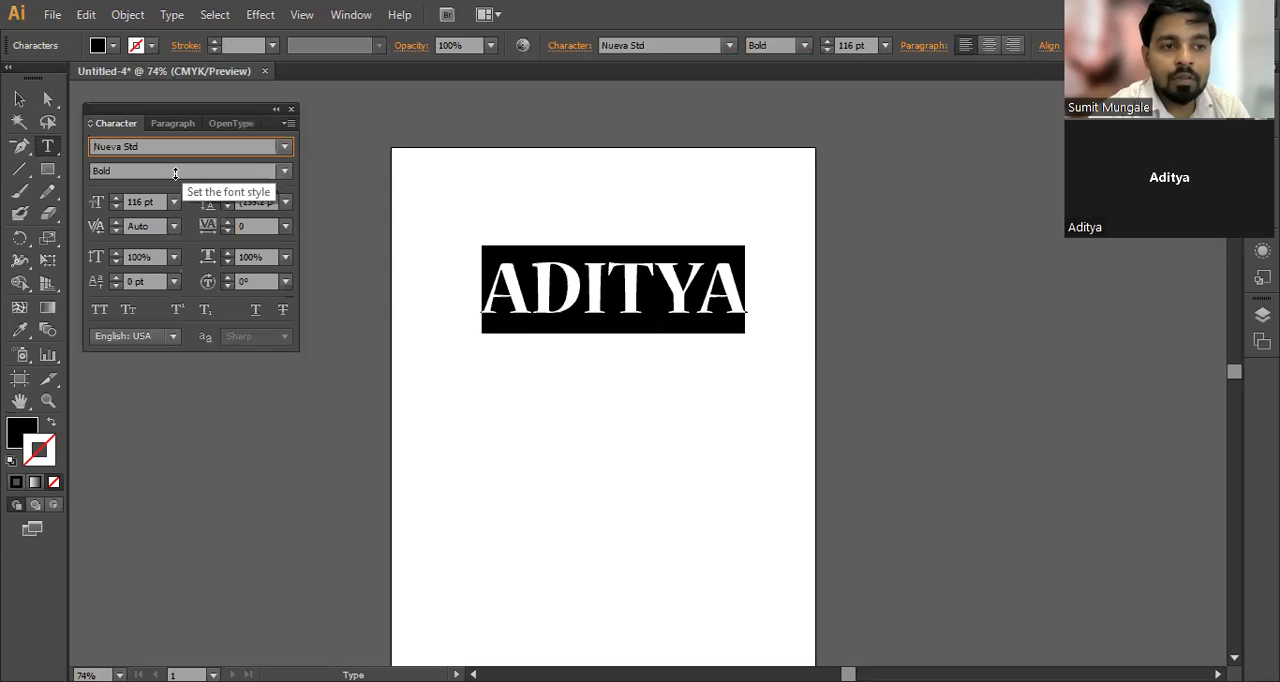
{"action": "left_click", "coordinate": [145, 202]}
{"action": "scroll", "coordinate": [145, 202], "scroll_direction": "down", "scroll_amount": 5}
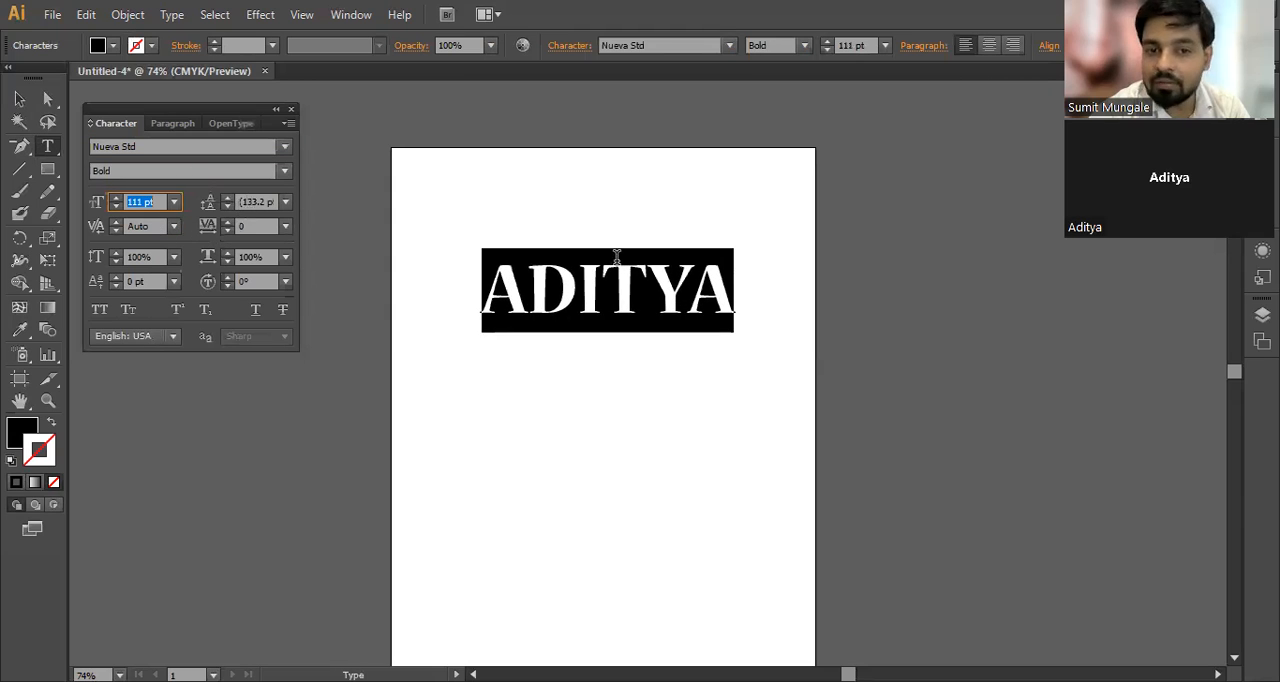
Step: Break the name into two lines after its third letter and set the leading of both lines to 173 pt
{"action": "left_click", "coordinate": [589, 272]}
{"action": "key", "text": "Return"}
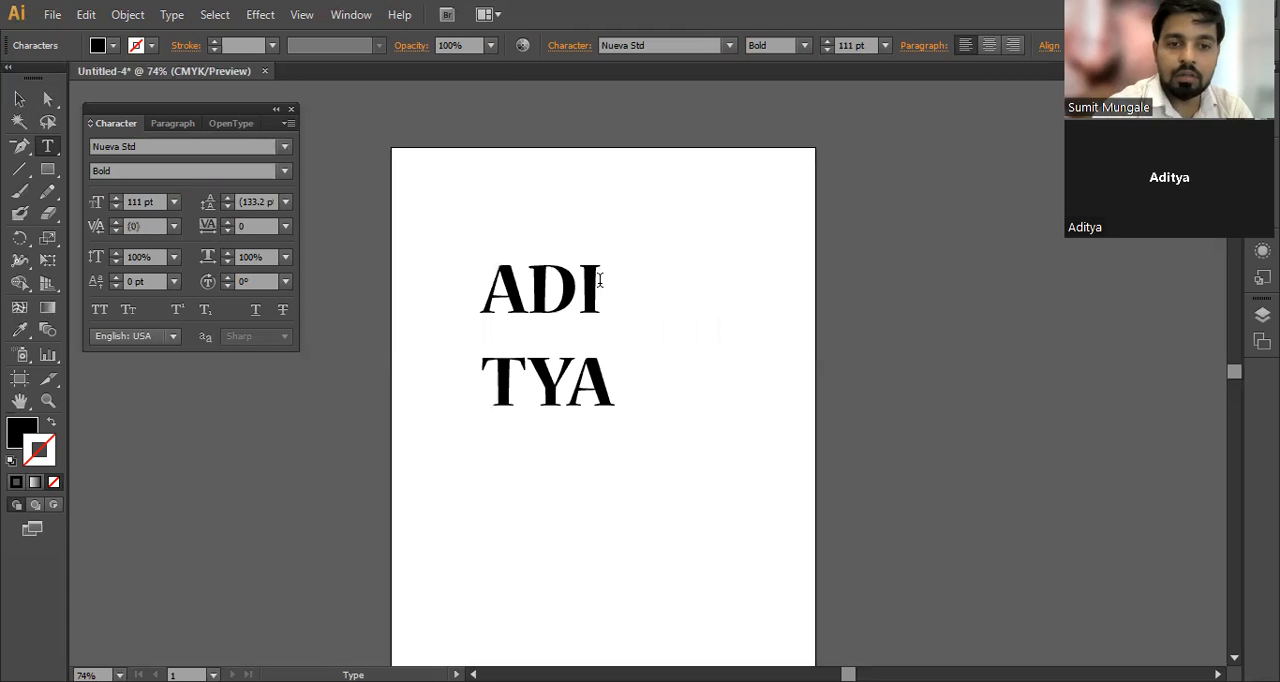
{"action": "left_click_drag", "start_coordinate": [617, 383], "coordinate": [452, 292]}
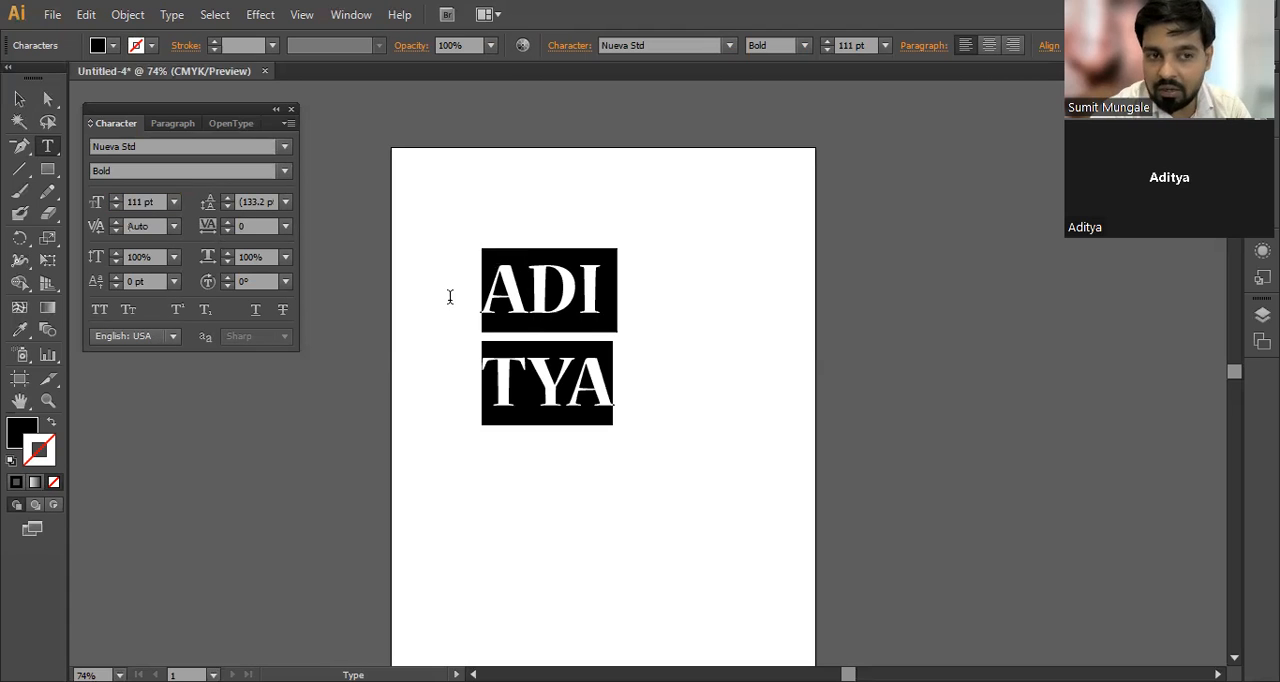
{"action": "scroll", "coordinate": [255, 200], "scroll_direction": "up", "scroll_amount": 20}
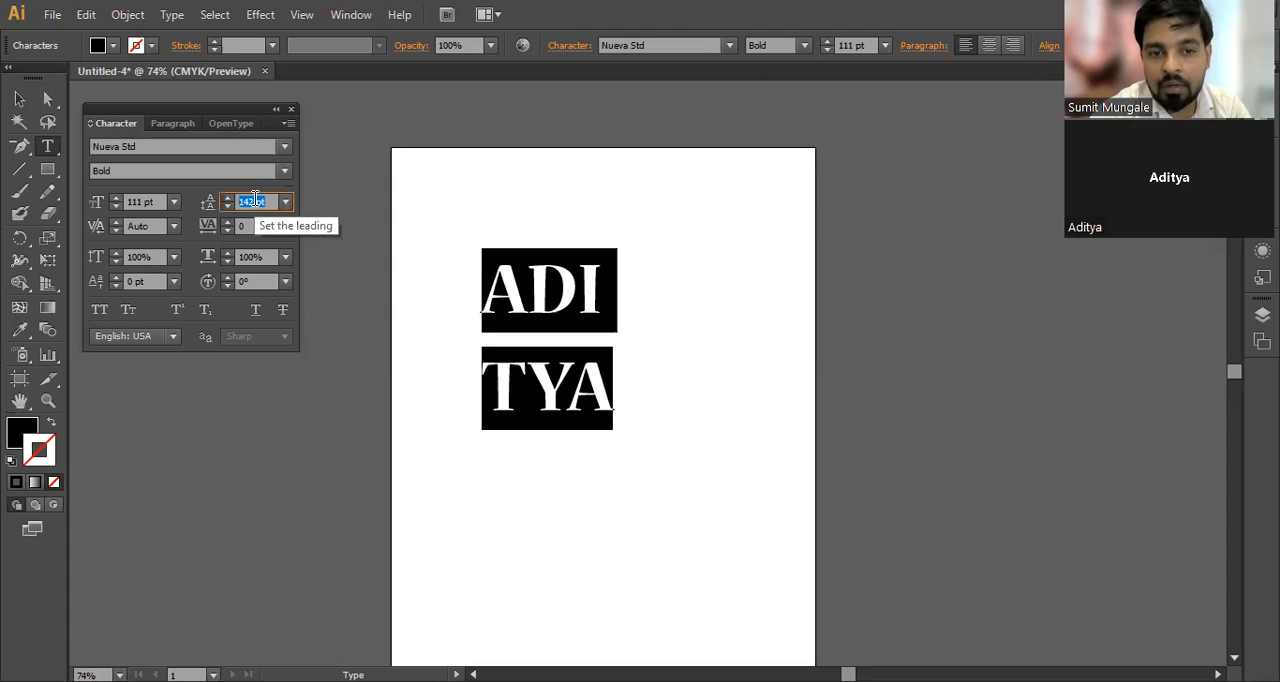
{"action": "scroll", "coordinate": [255, 200], "scroll_direction": "up", "scroll_amount": 12}
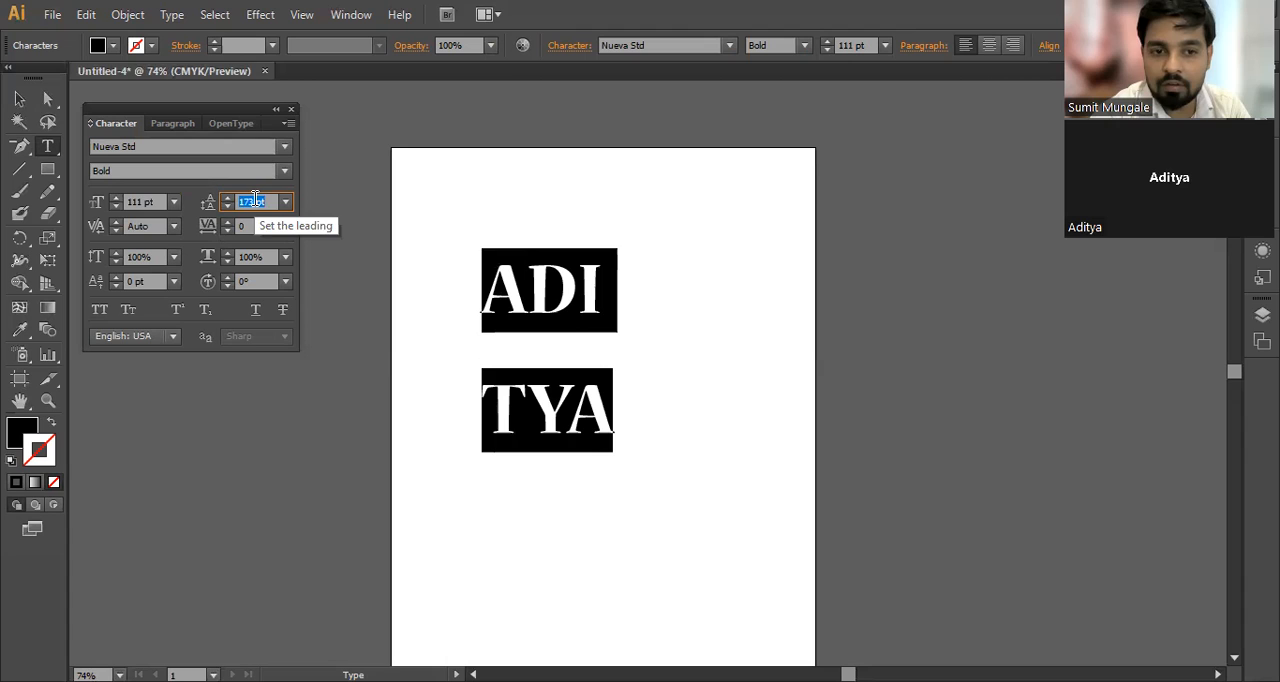
Step: Join the name back onto one line, select all of it and set its tracking to 76
{"action": "left_click", "coordinate": [529, 285]}
{"action": "left_click", "coordinate": [483, 400]}
{"action": "key", "text": "BackSpace"}
{"action": "left_click_drag", "start_coordinate": [489, 298], "coordinate": [783, 297]}
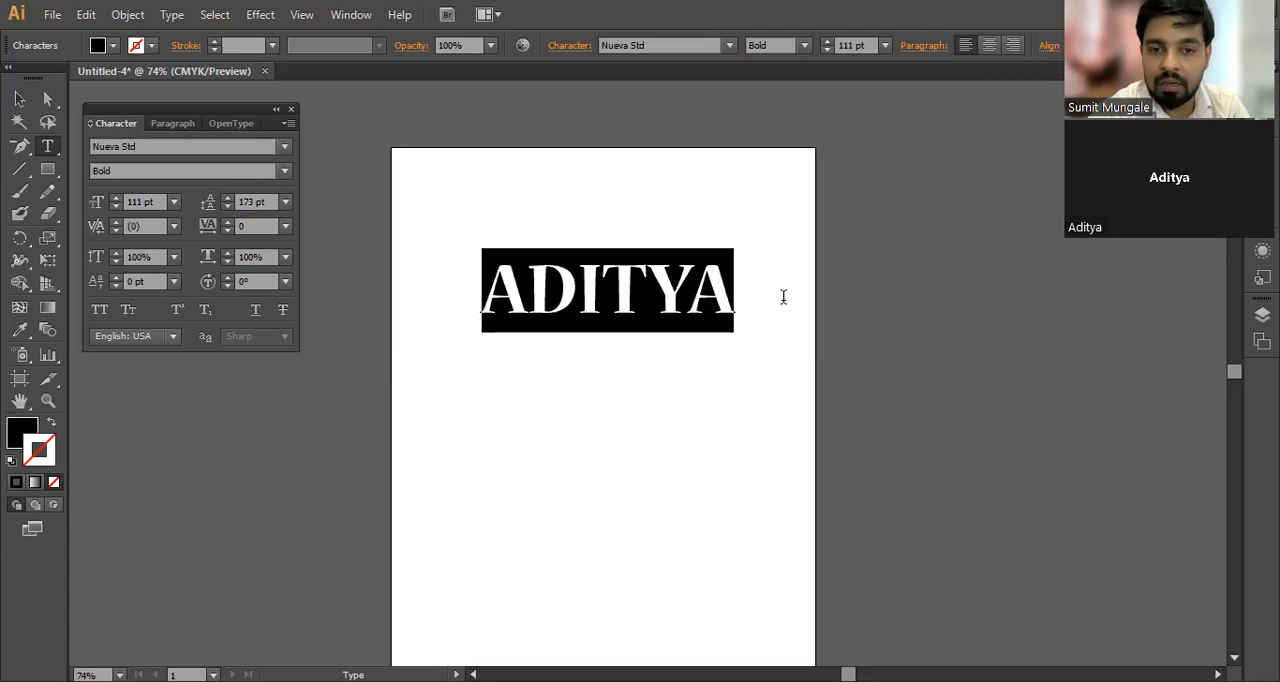
{"action": "scroll", "coordinate": [255, 231], "scroll_direction": "up", "scroll_amount": 11}
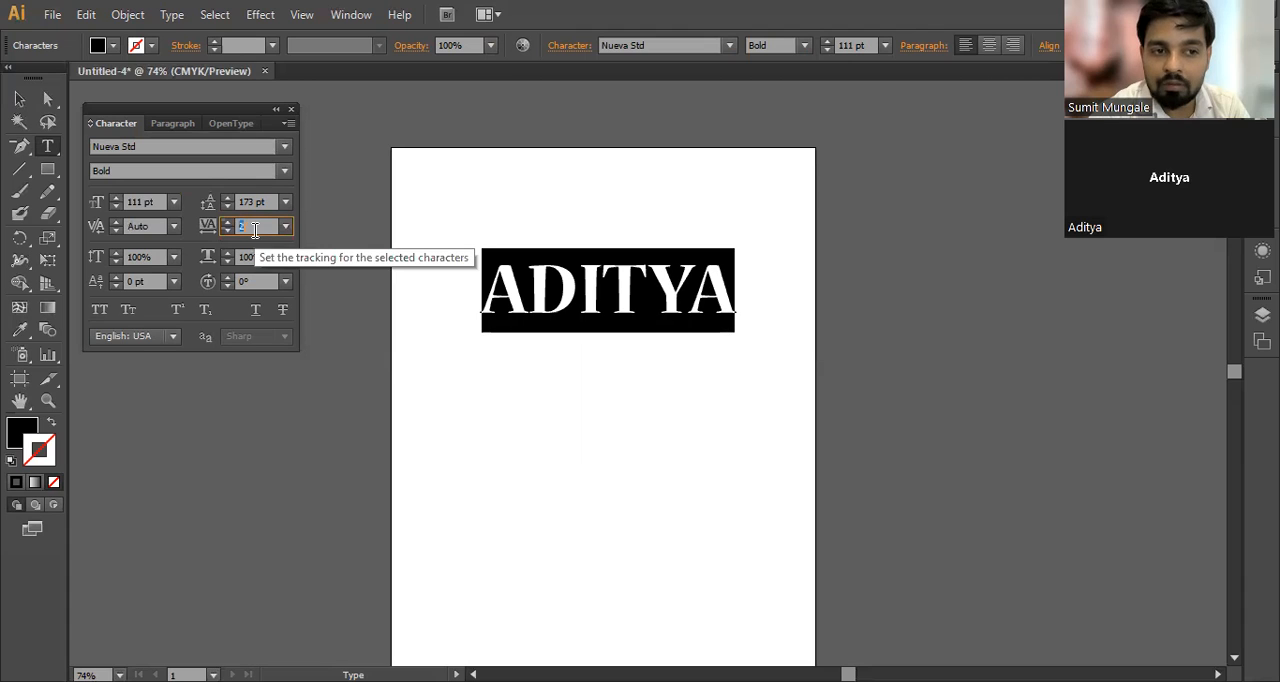
{"action": "scroll", "coordinate": [255, 231], "scroll_direction": "up", "scroll_amount": 20}
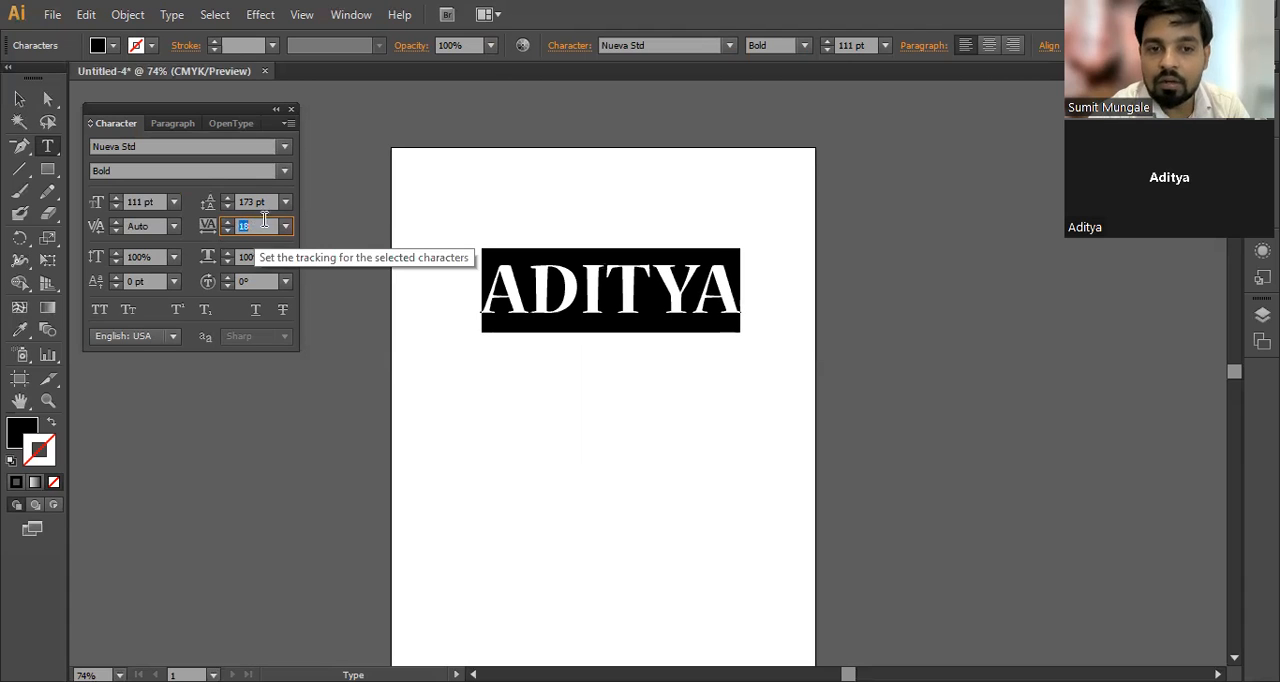
{"action": "scroll", "coordinate": [266, 224], "scroll_direction": "up", "scroll_amount": 20}
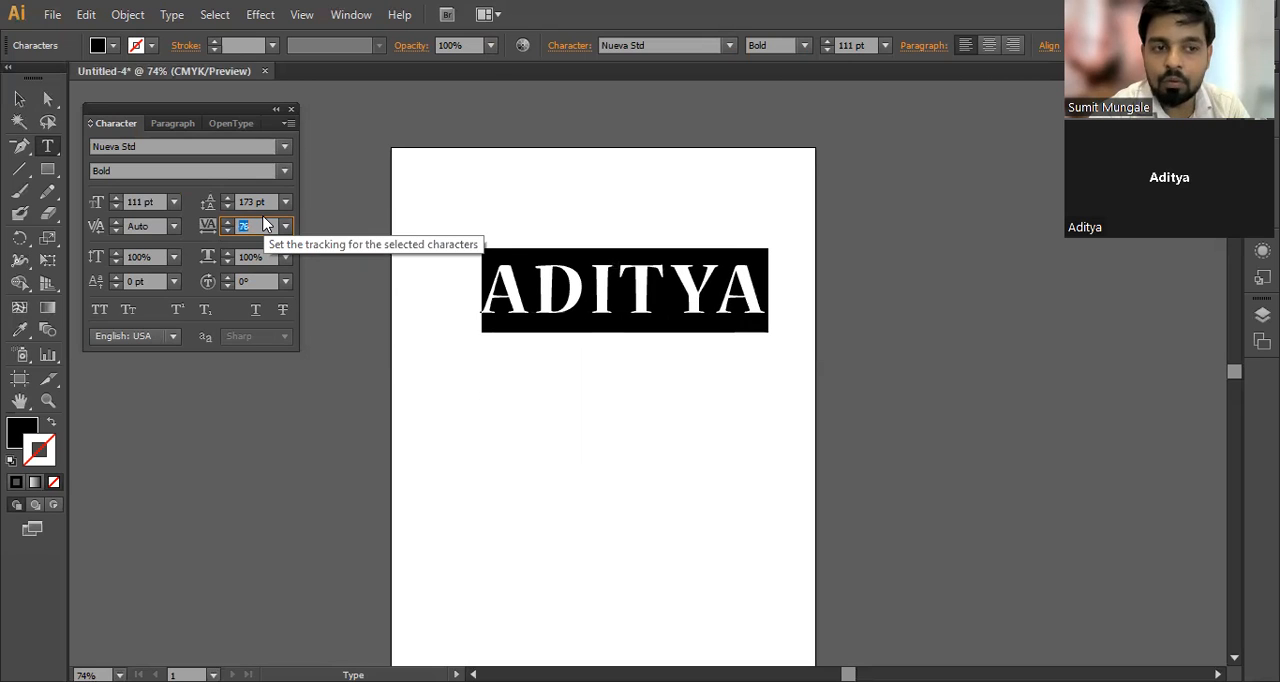
Step: Reselect the whole name text and apply Small Caps to it
{"action": "left_click", "coordinate": [628, 309]}
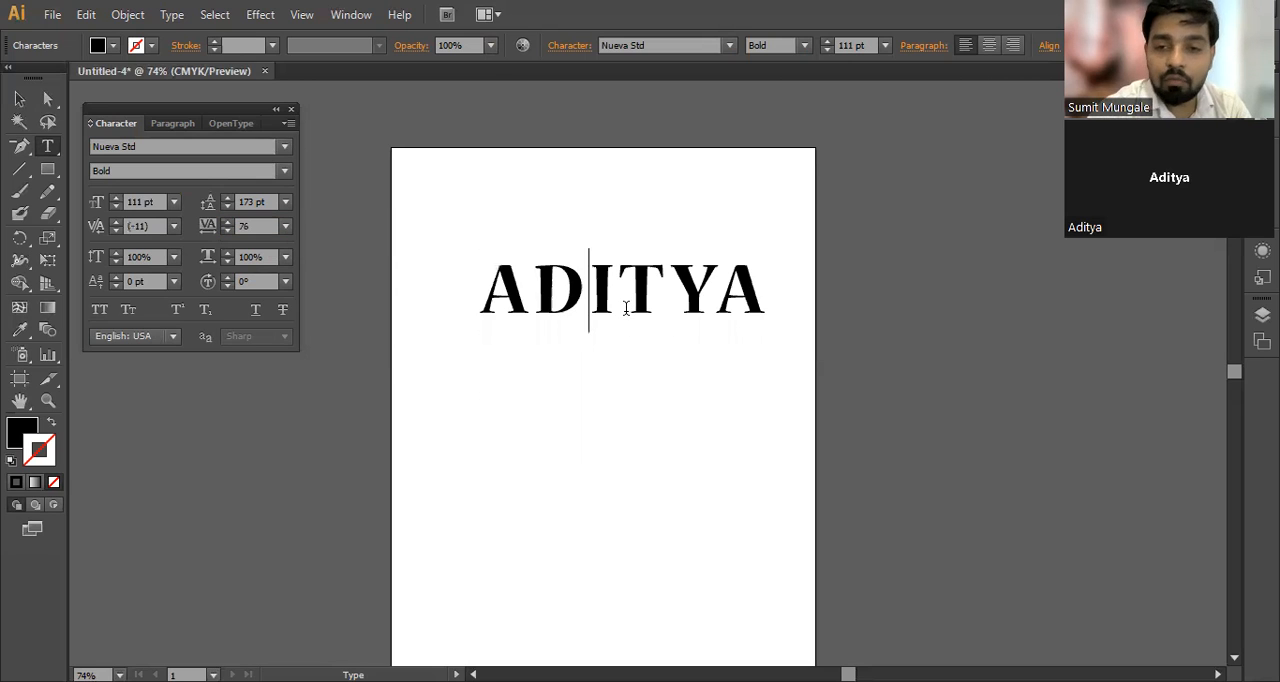
{"action": "double_click", "coordinate": [622, 303]}
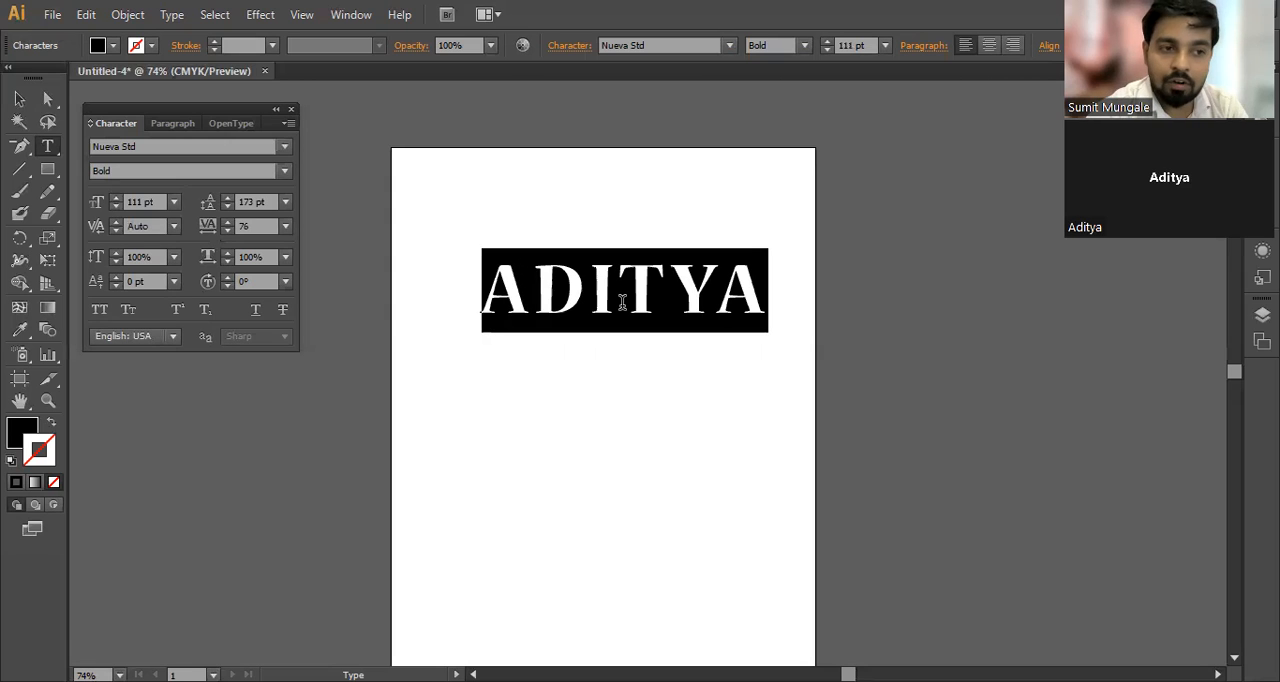
{"action": "left_click", "coordinate": [128, 310]}
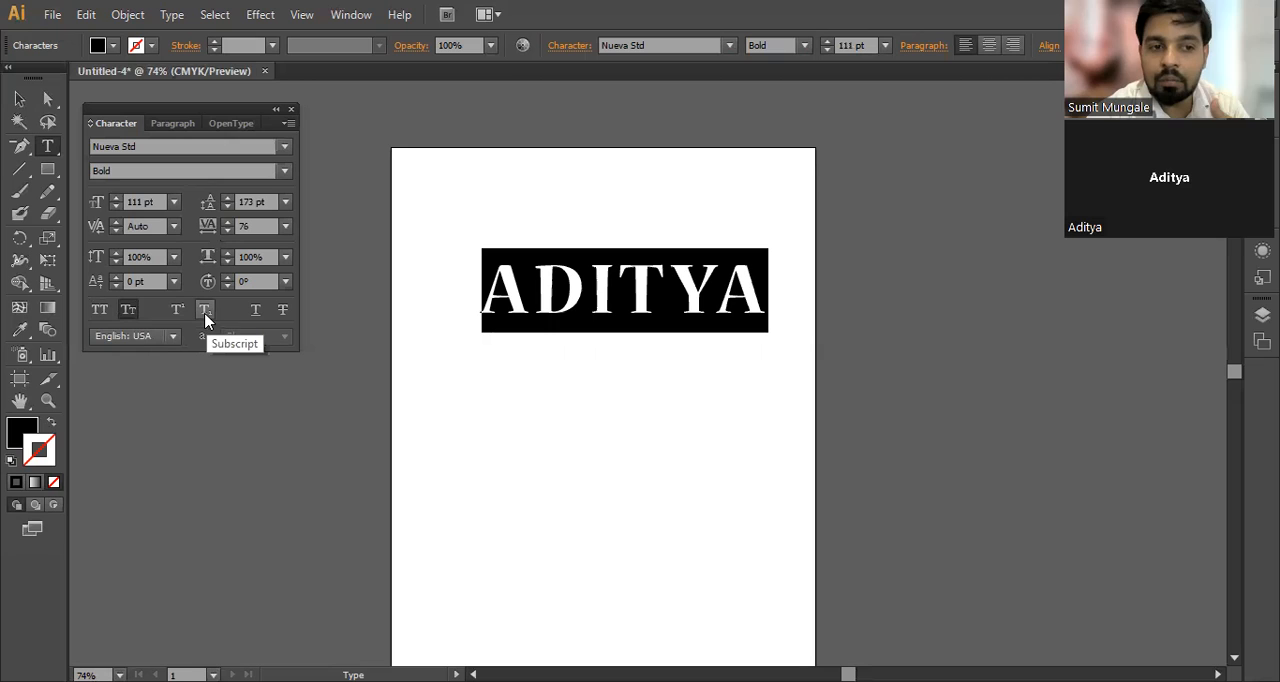
Step: Try Underline and Strikethrough on the selected name, switching each one off again
{"action": "left_click", "coordinate": [254, 311]}
{"action": "left_click", "coordinate": [256, 311]}
{"action": "left_click", "coordinate": [280, 316]}
{"action": "left_click", "coordinate": [280, 316]}
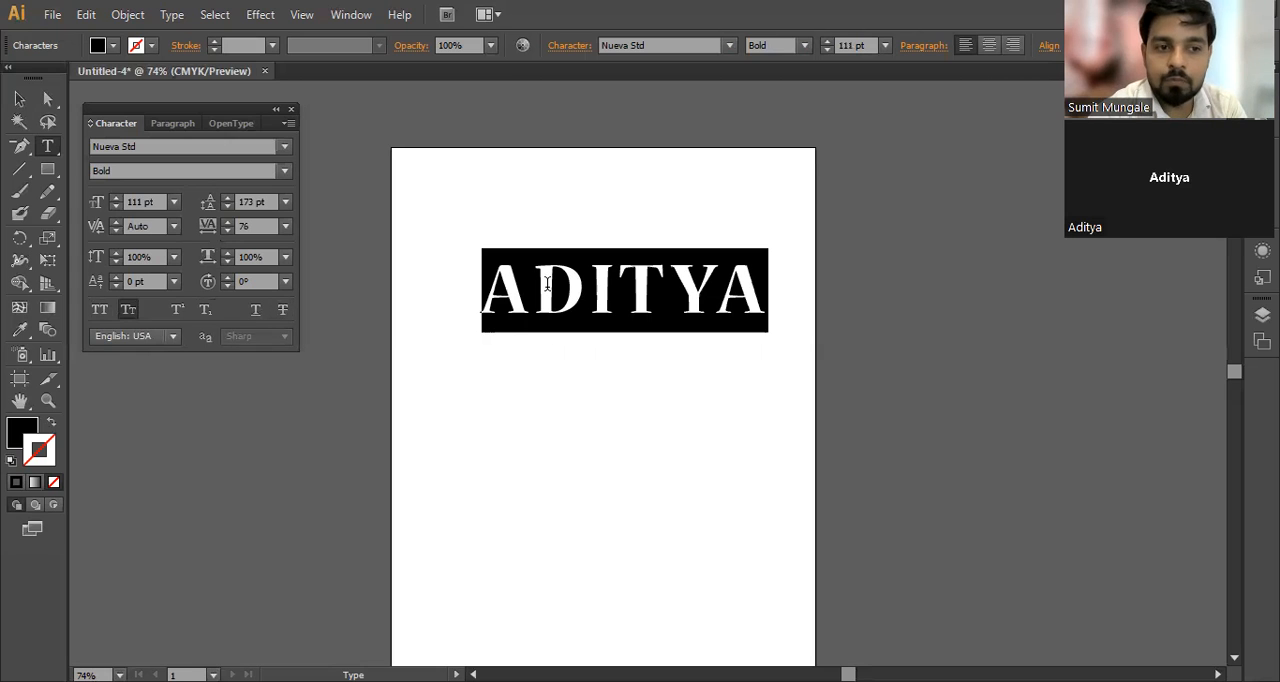
Step: Close the character settings and move the name text up near the artboard's upper edge
{"action": "left_click", "coordinate": [622, 285]}
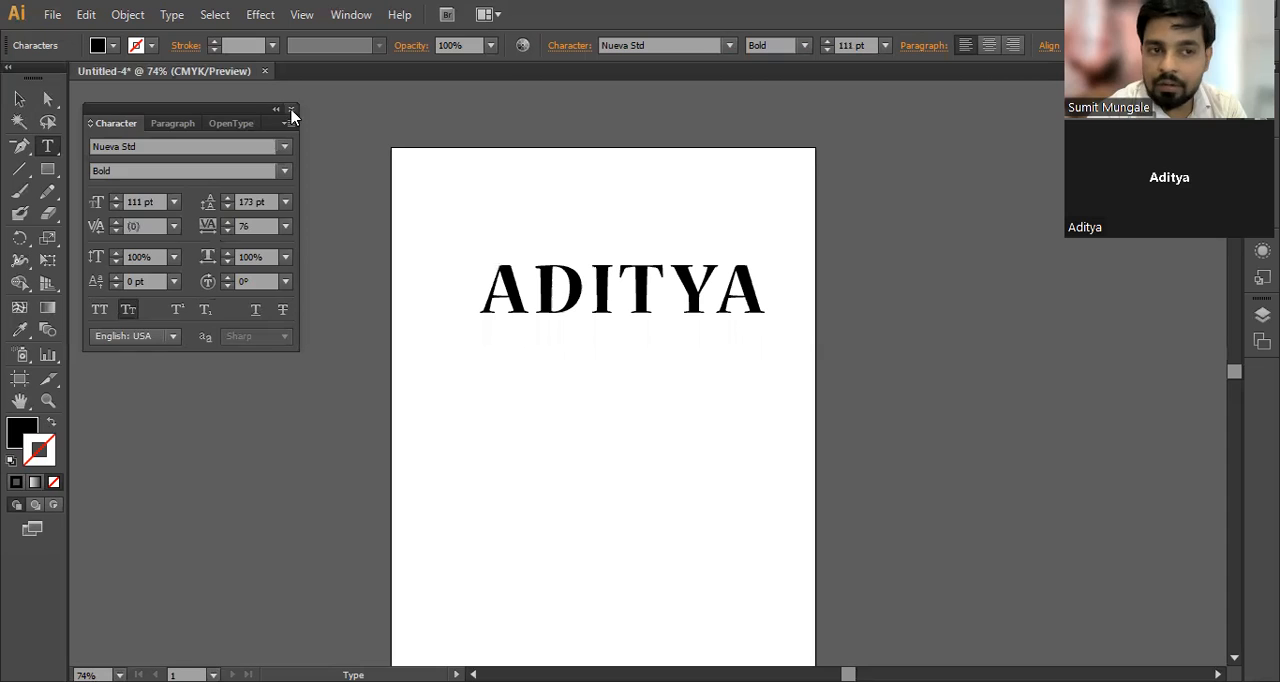
{"action": "left_click", "coordinate": [291, 110]}
{"action": "left_click", "coordinate": [19, 98]}
{"action": "left_click", "coordinate": [538, 305]}
{"action": "left_click_drag", "start_coordinate": [630, 303], "coordinate": [624, 208]}
Step: Display the Type tool variants and activate the Area Type tool
{"action": "left_click", "coordinate": [47, 147]}
{"action": "left_click_drag", "start_coordinate": [47, 150], "coordinate": [104, 177]}
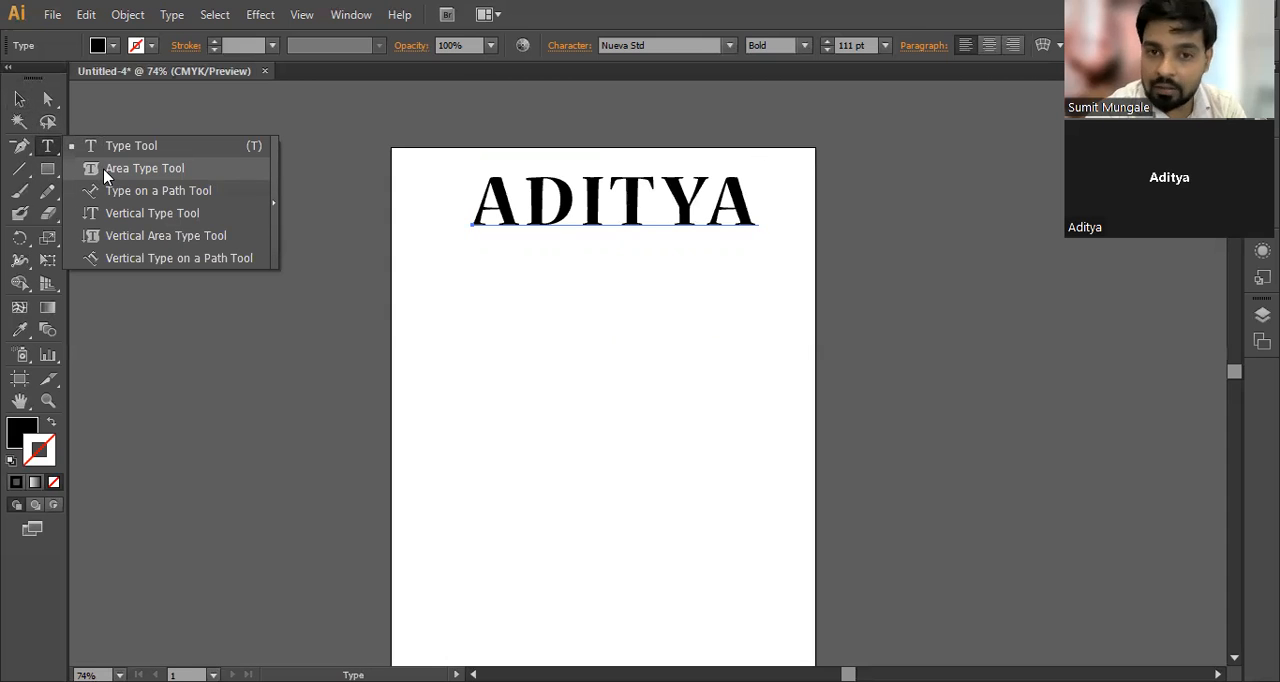
{"action": "left_click", "coordinate": [104, 172]}
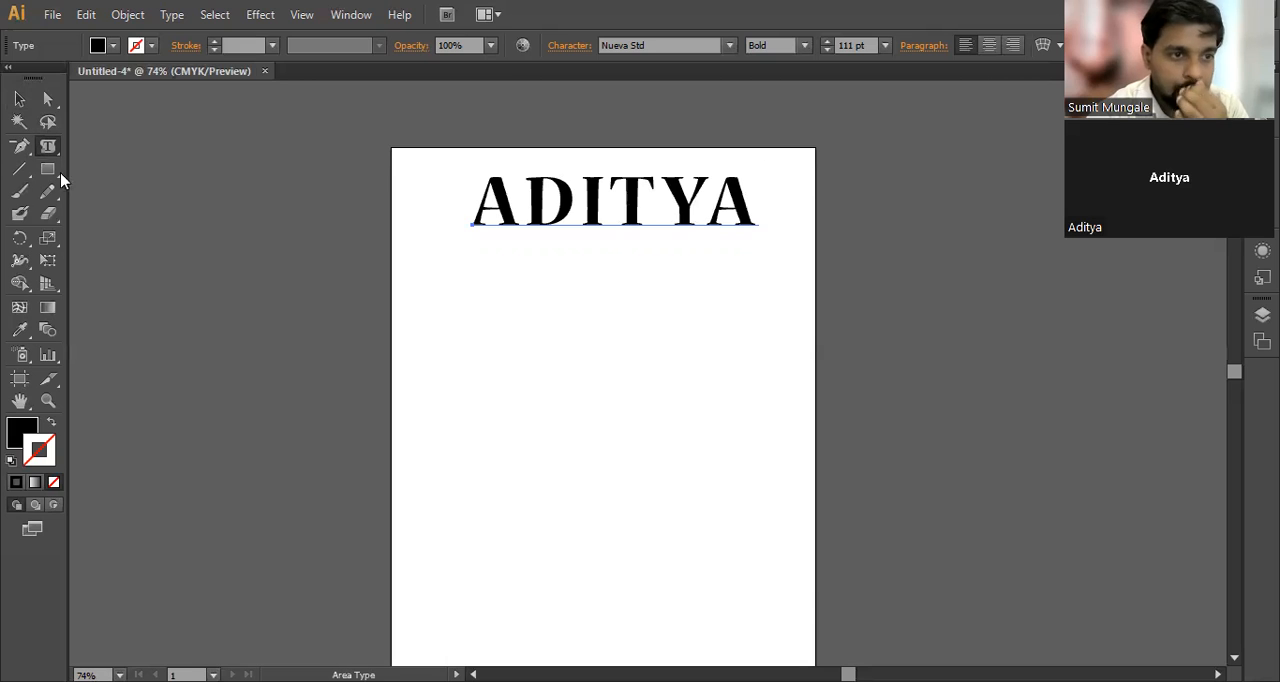
Step: Draw a large, nearly circular ellipse in the middle of the artboard below the name
{"action": "left_click_drag", "start_coordinate": [54, 177], "coordinate": [114, 214]}
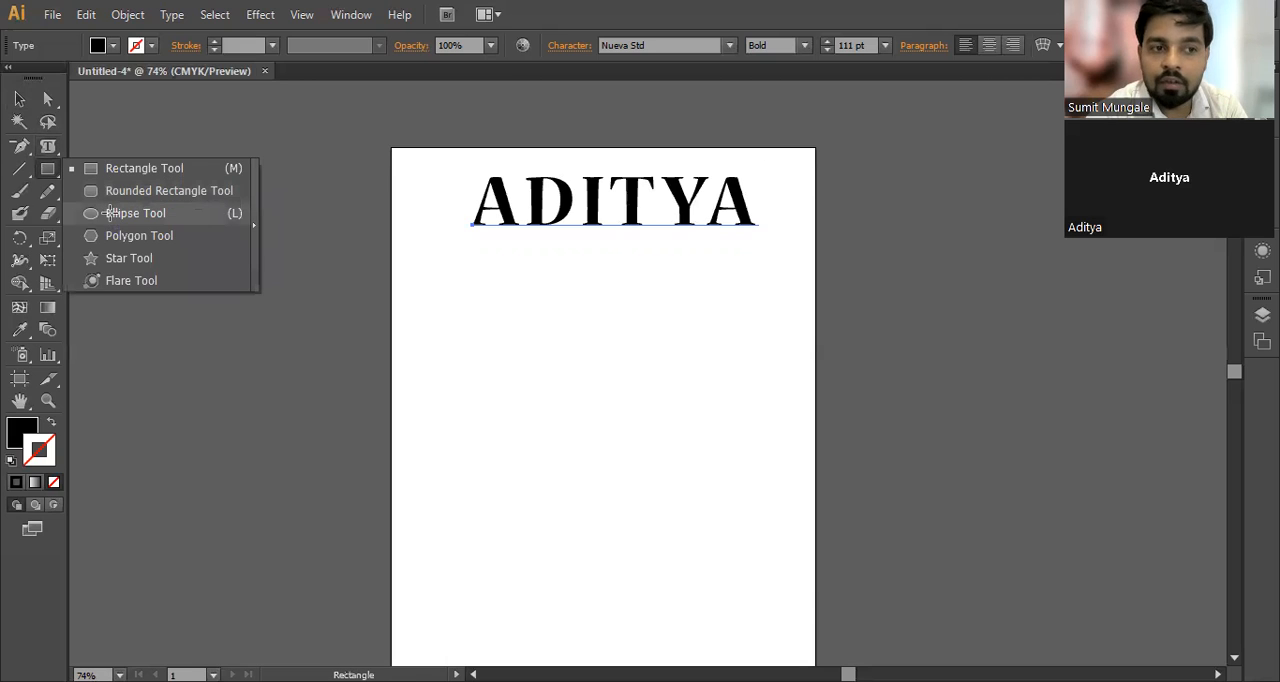
{"action": "left_click", "coordinate": [114, 214]}
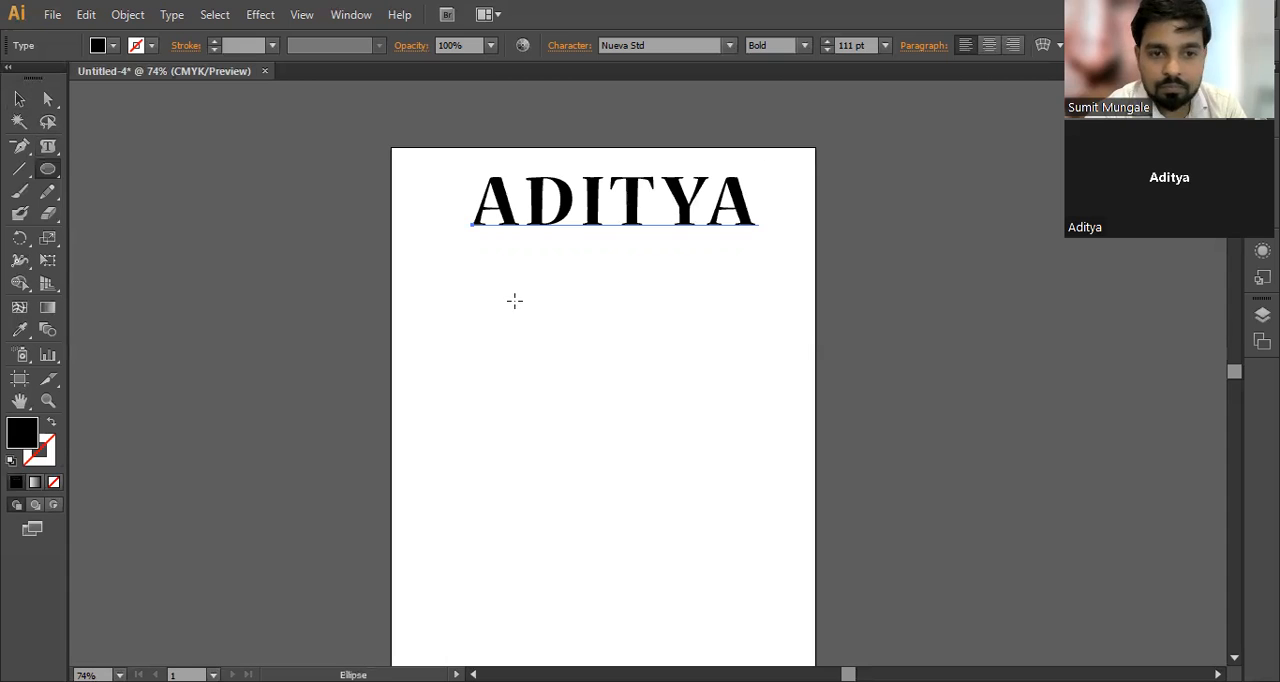
{"action": "left_click_drag", "start_coordinate": [478, 278], "coordinate": [727, 517]}
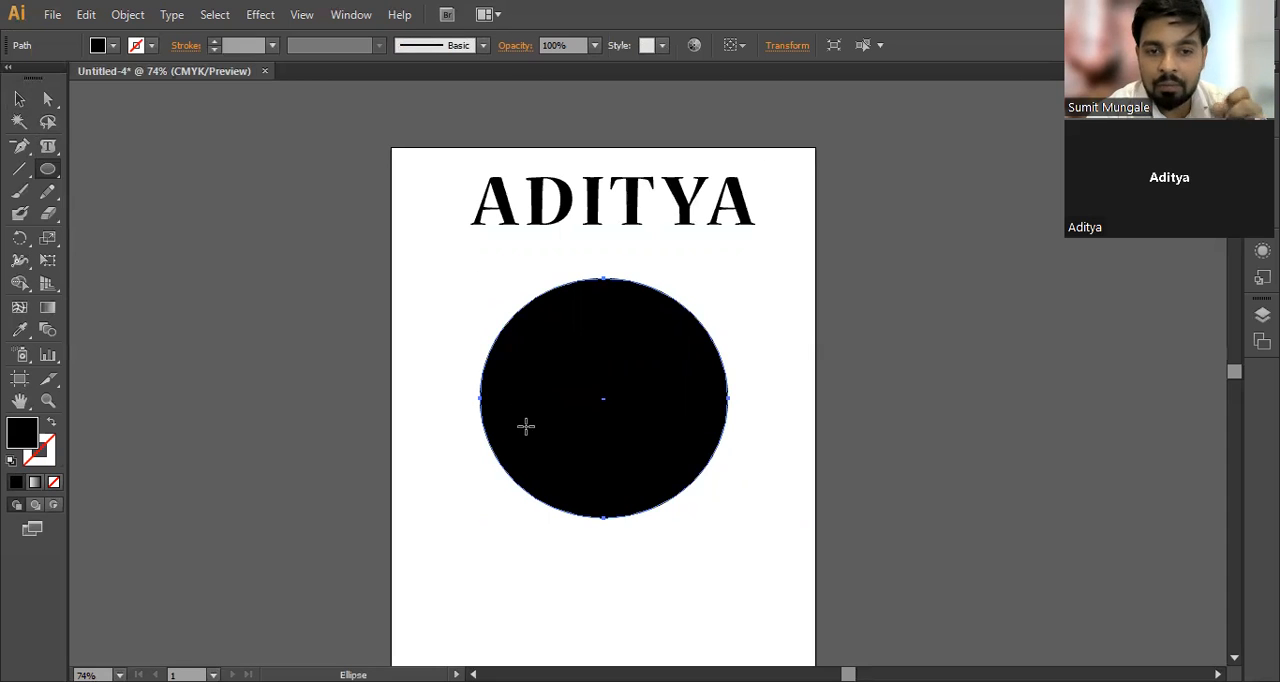
Step: Remove the ellipse's fill and give it a black 1 pt stroke
{"action": "left_click", "coordinate": [19, 99]}
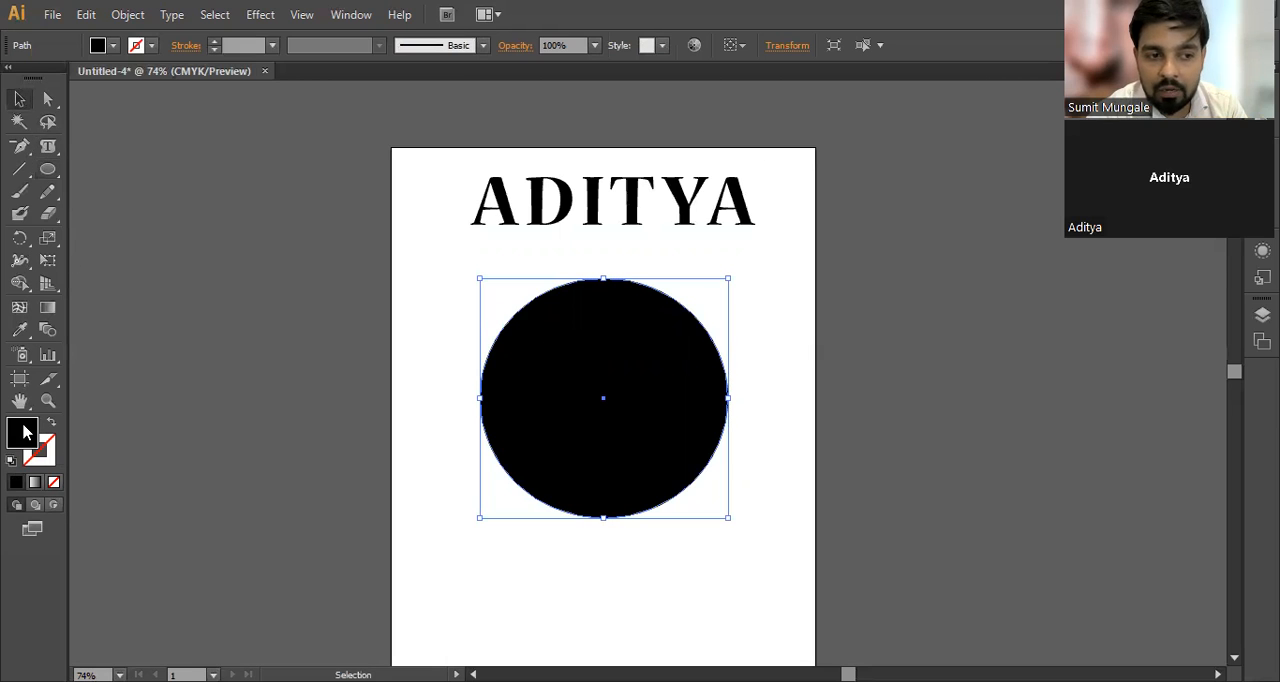
{"action": "left_click", "coordinate": [55, 483]}
{"action": "left_click", "coordinate": [469, 553]}
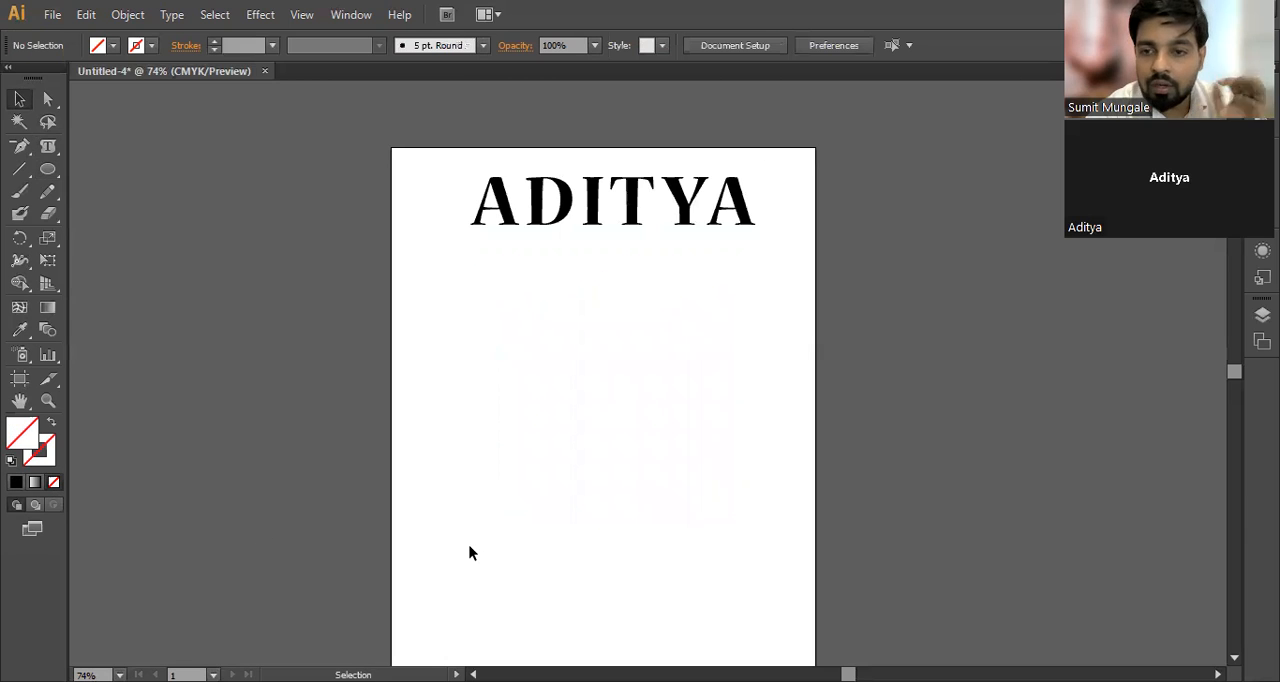
{"action": "left_click_drag", "start_coordinate": [407, 351], "coordinate": [604, 454]}
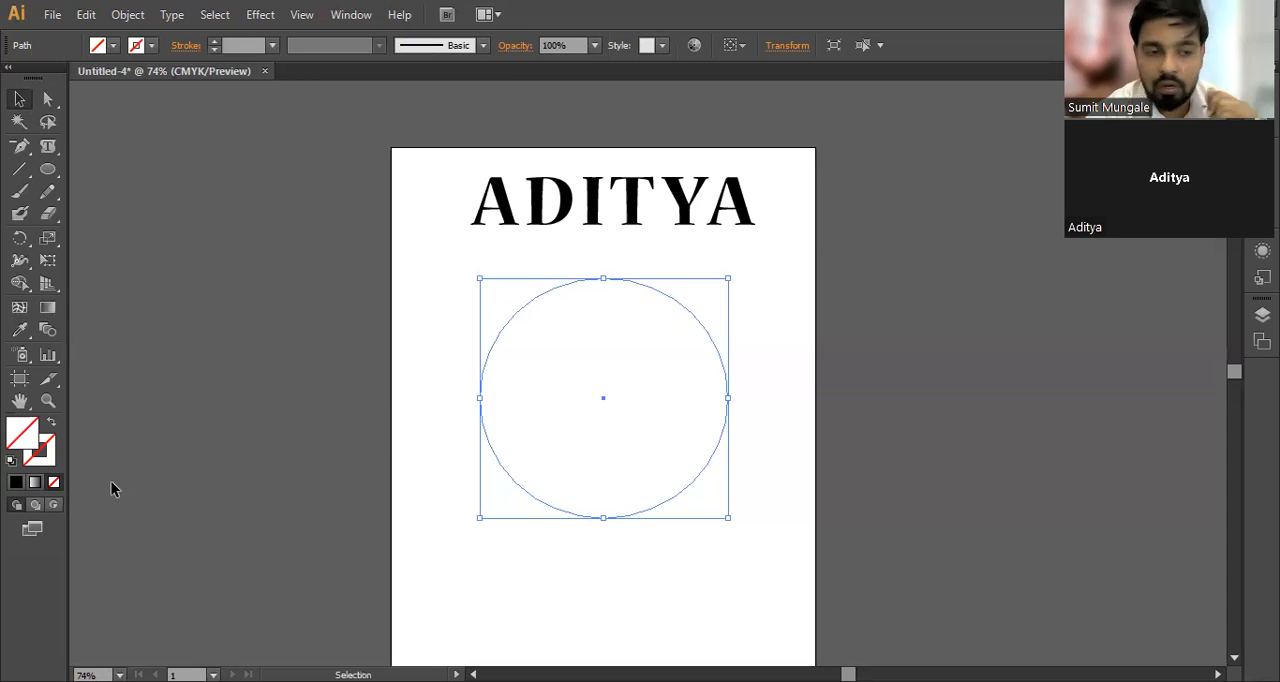
{"action": "left_click", "coordinate": [44, 462]}
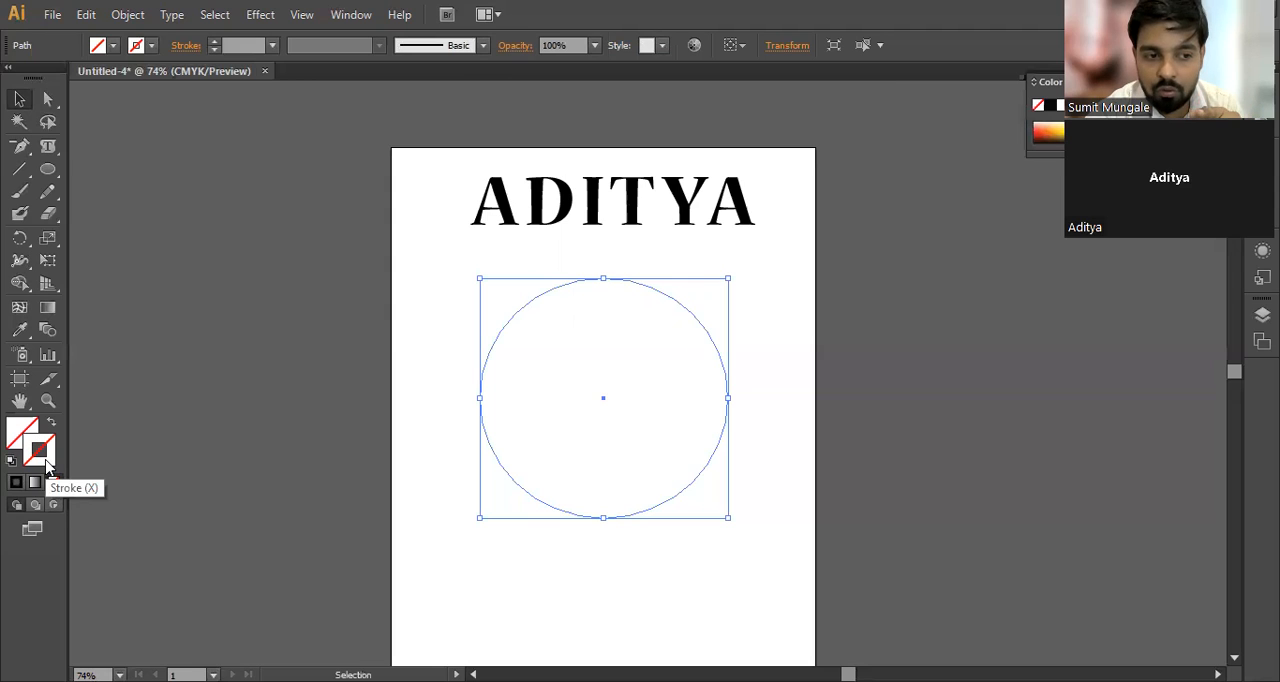
{"action": "left_click", "coordinate": [15, 485]}
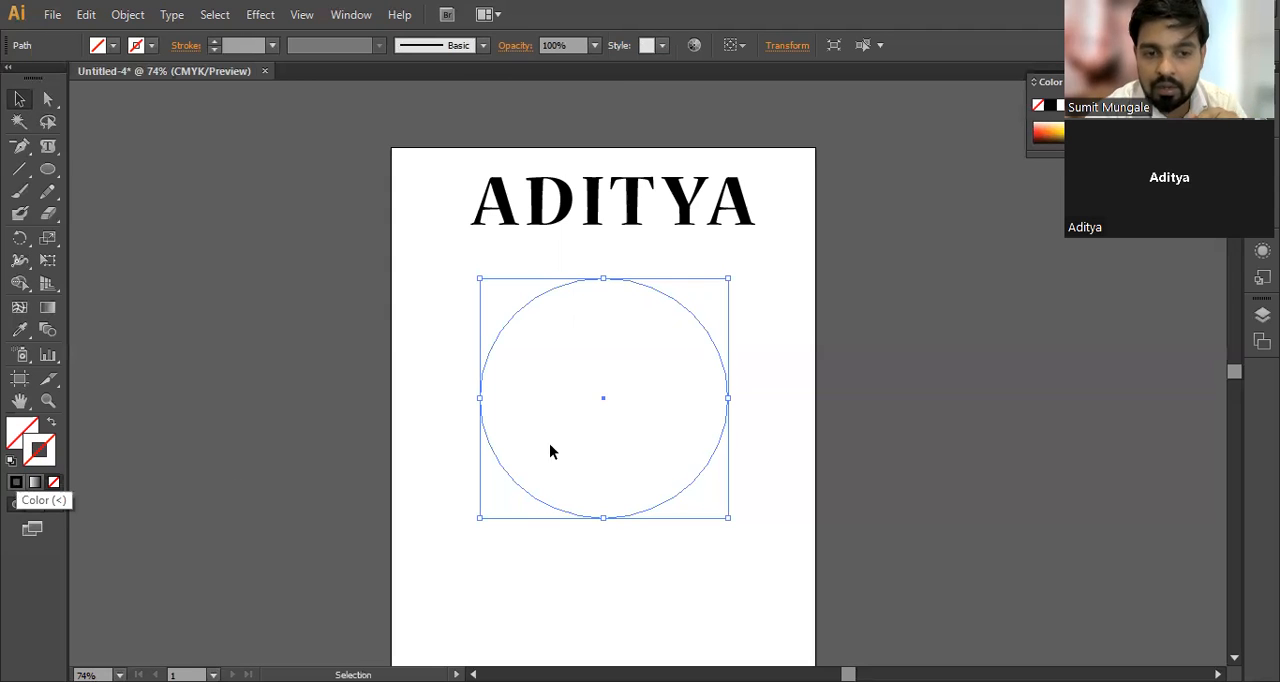
{"action": "left_click", "coordinate": [538, 425]}
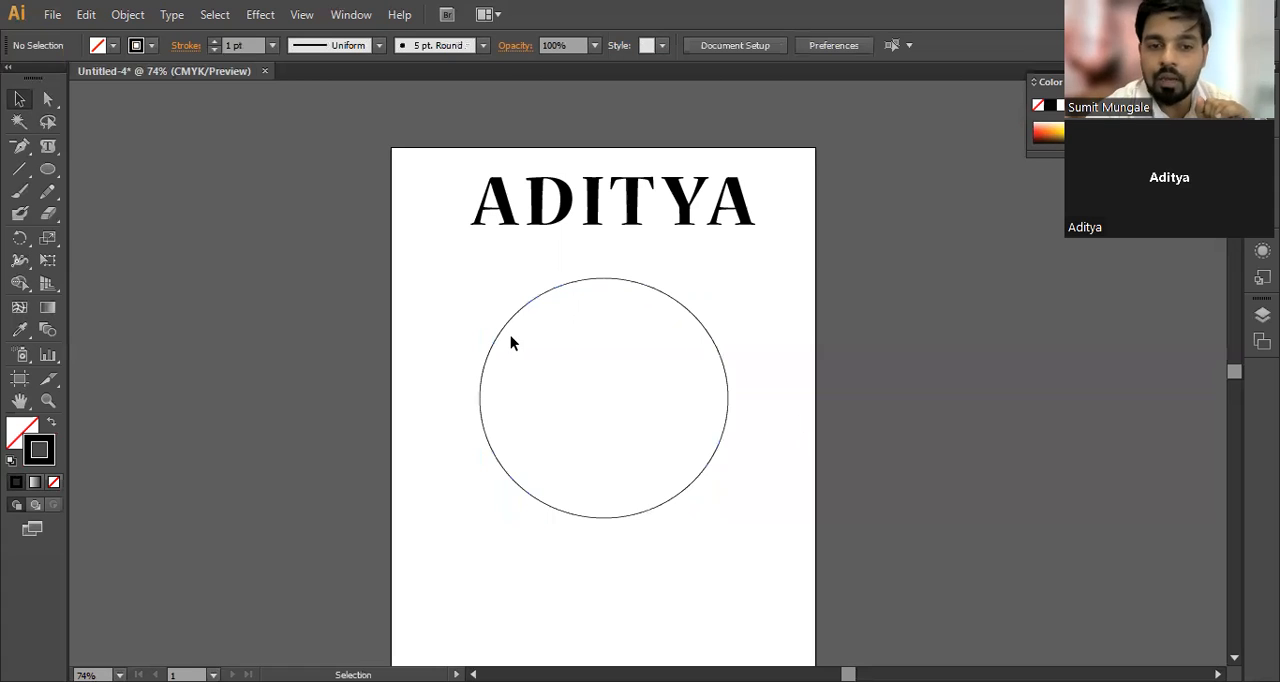
Step: Turn the ellipse into a text area with the Area Type tool and enter a run of capital A letters
{"action": "left_click_drag", "start_coordinate": [54, 149], "coordinate": [94, 171]}
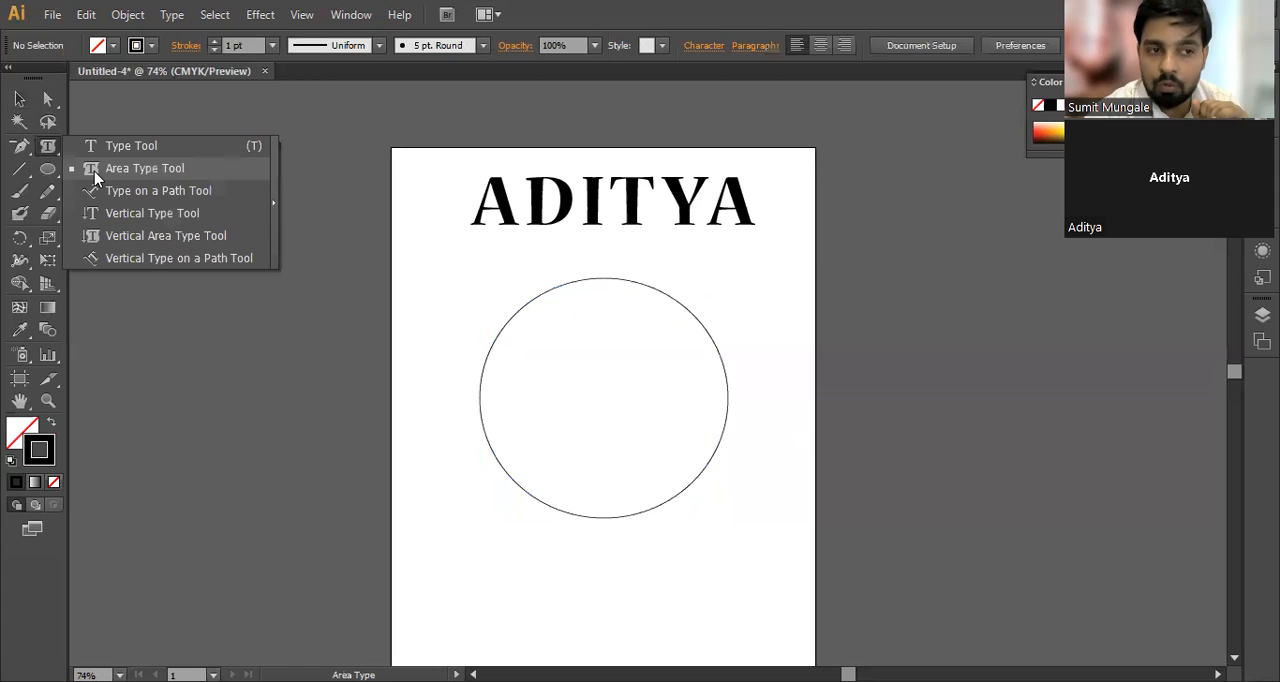
{"action": "left_click", "coordinate": [549, 291]}
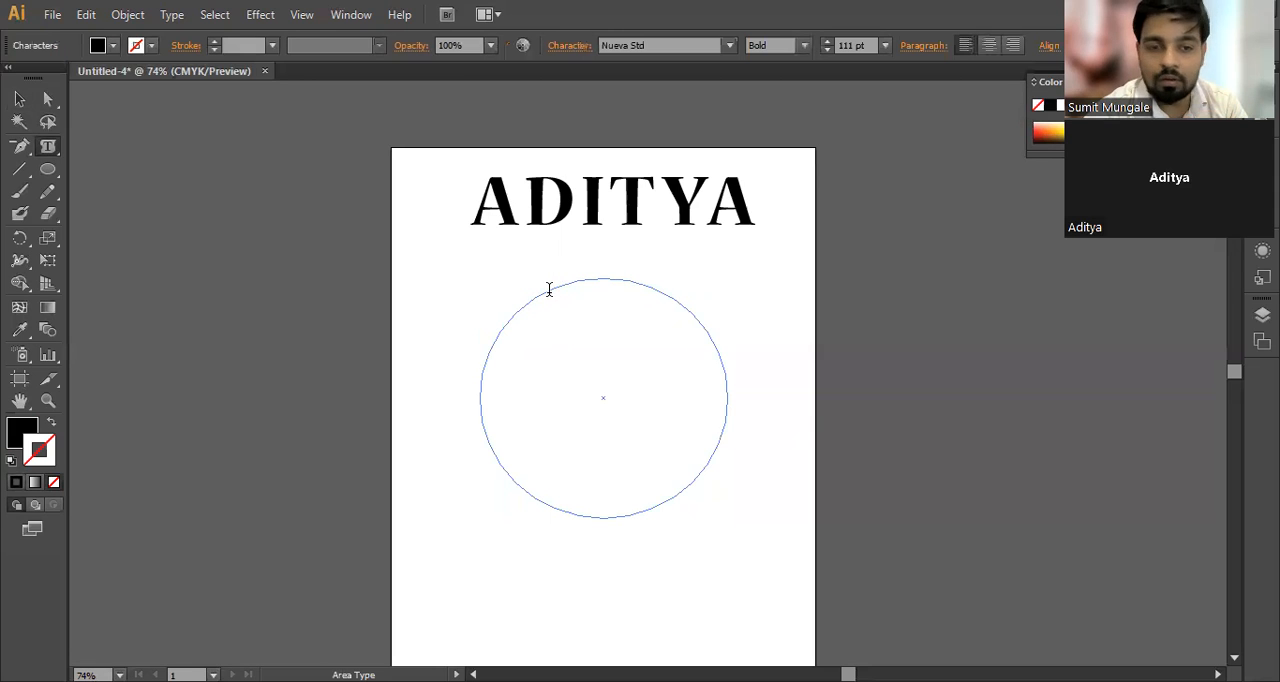
{"action": "type", "text": "AAAAAA"}
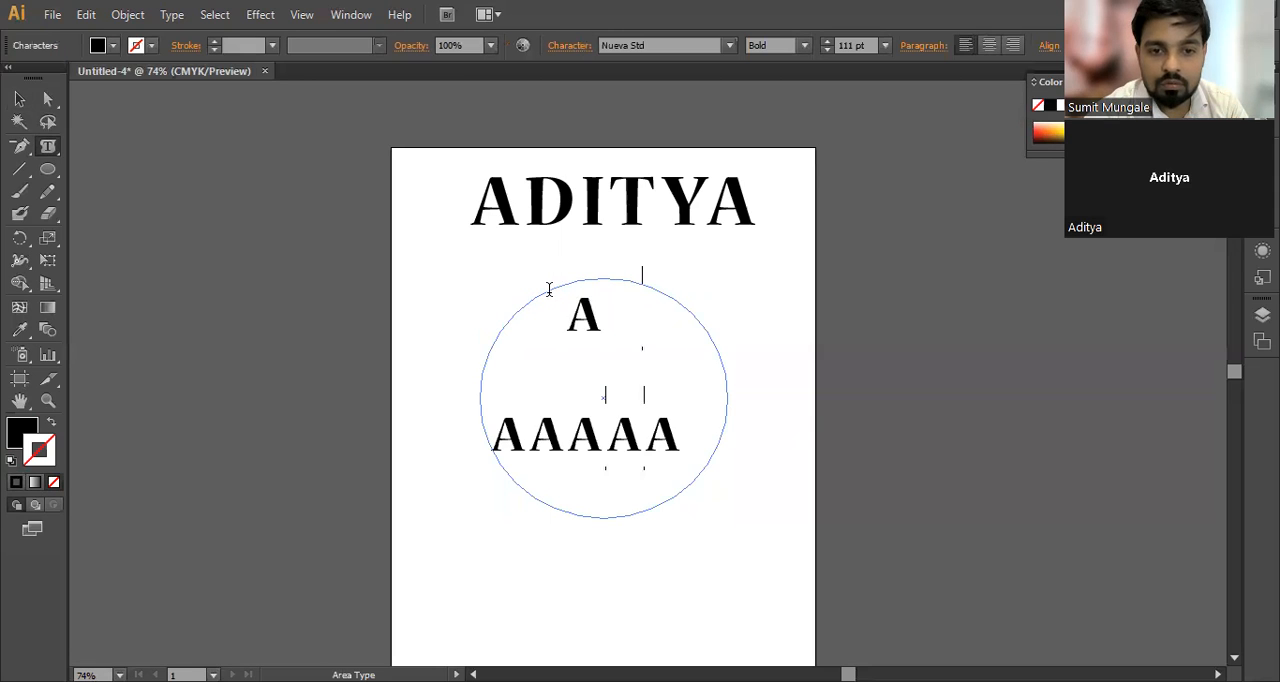
Step: Select all text inside the ellipse, try a 10 pt font size and settle on 48 pt
{"action": "key", "text": "ctrl+a"}
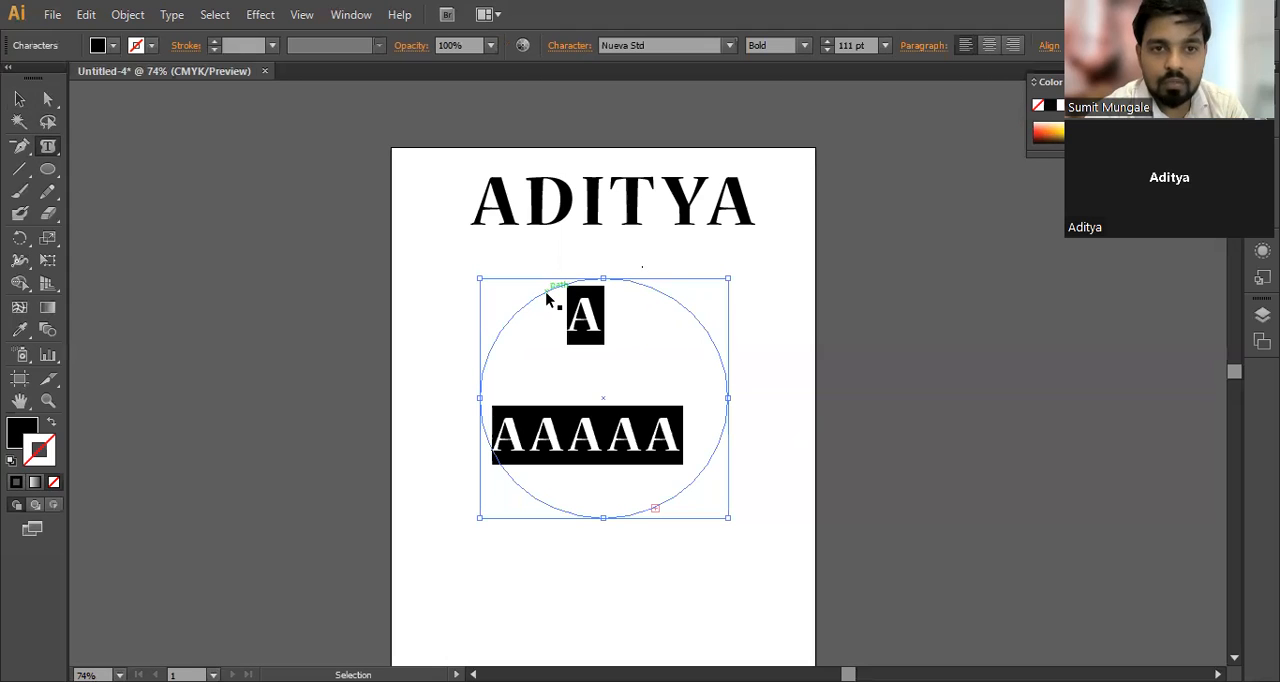
{"action": "left_click_drag", "start_coordinate": [861, 47], "coordinate": [771, 48]}
{"action": "type", "text": "10"}
{"action": "key", "text": "Return"}
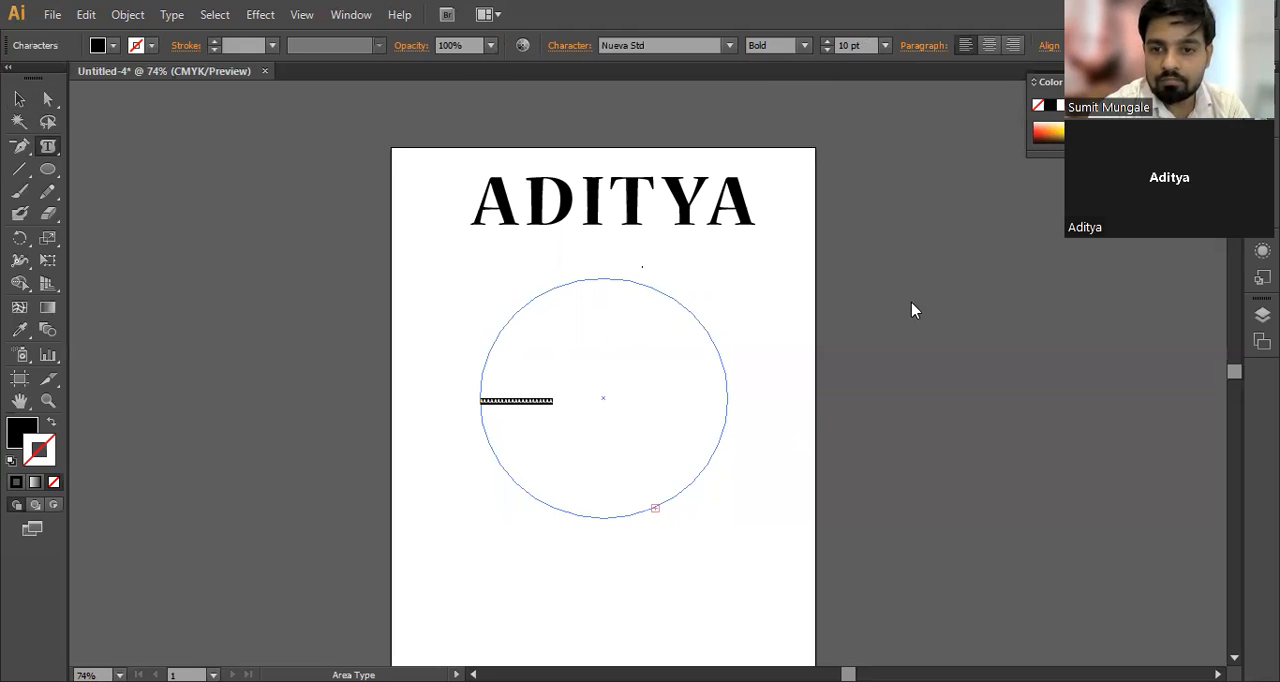
{"action": "left_click", "coordinate": [885, 45]}
{"action": "left_click", "coordinate": [909, 337]}
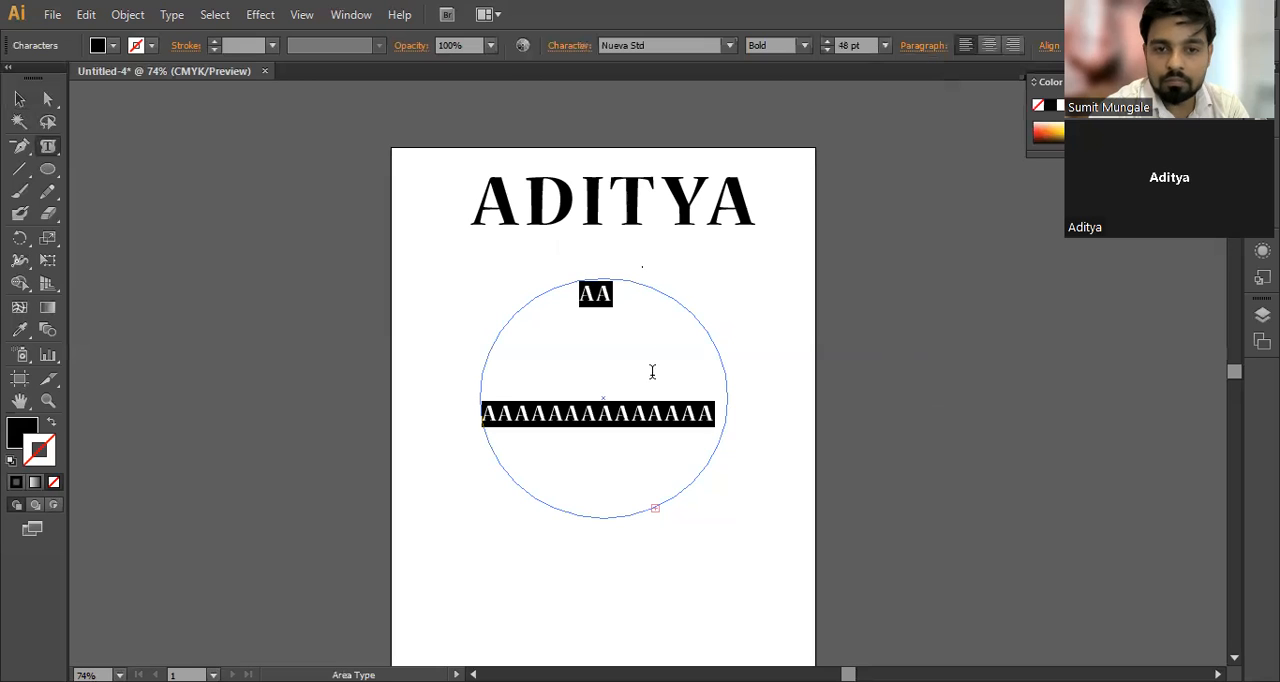
Step: Reselect the text inside the ellipse, open its character settings and set the leading to Auto
{"action": "left_click", "coordinate": [655, 388]}
{"action": "left_click_drag", "start_coordinate": [722, 415], "coordinate": [574, 269]}
{"action": "key", "text": "ctrl+t"}
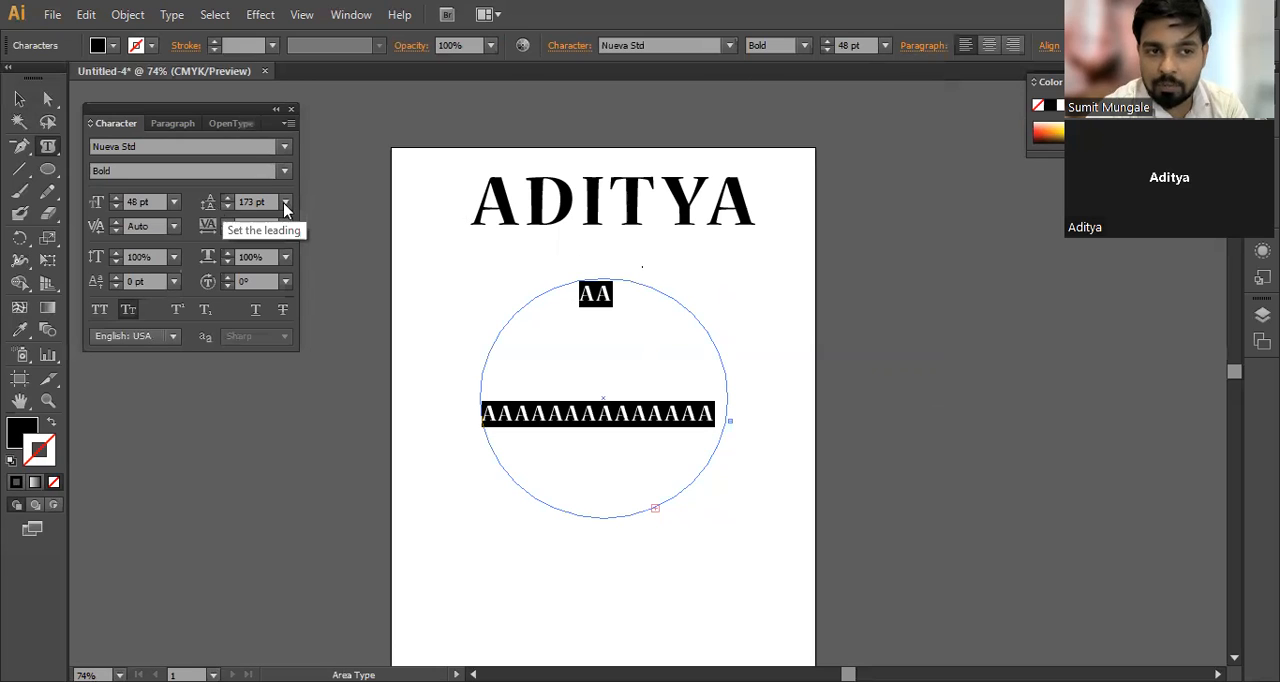
{"action": "left_click", "coordinate": [286, 203]}
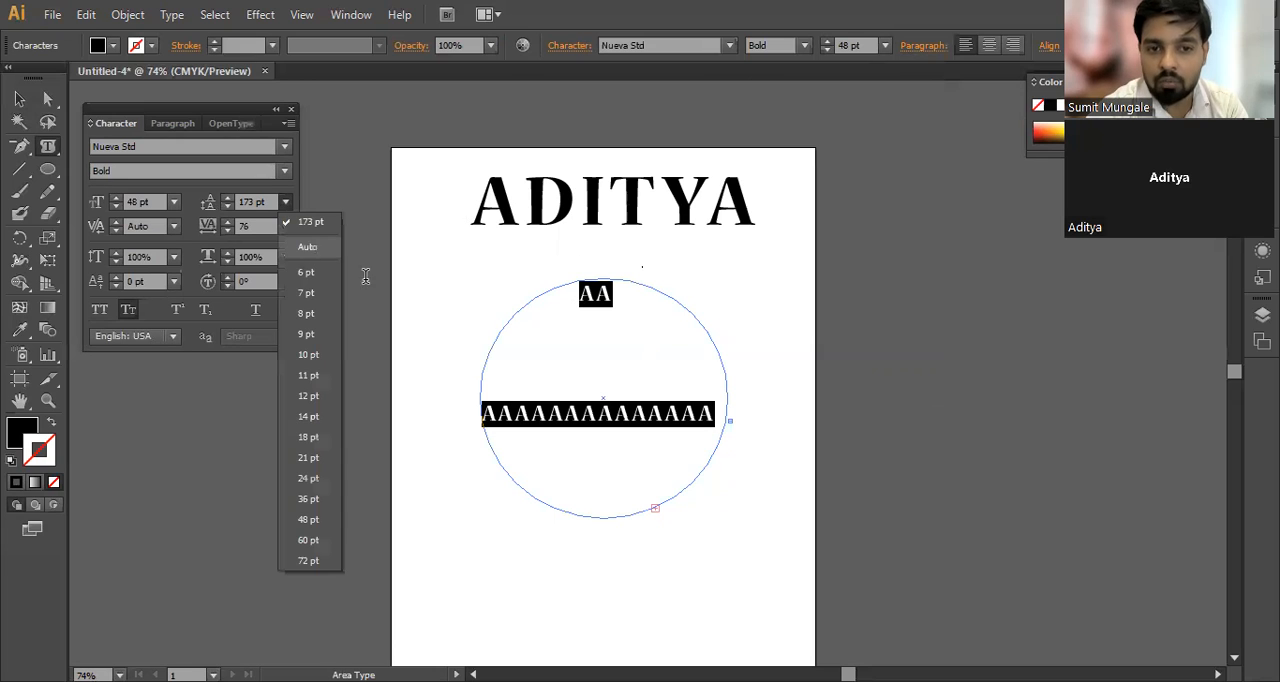
{"action": "left_click", "coordinate": [310, 248]}
{"action": "left_click", "coordinate": [592, 332]}
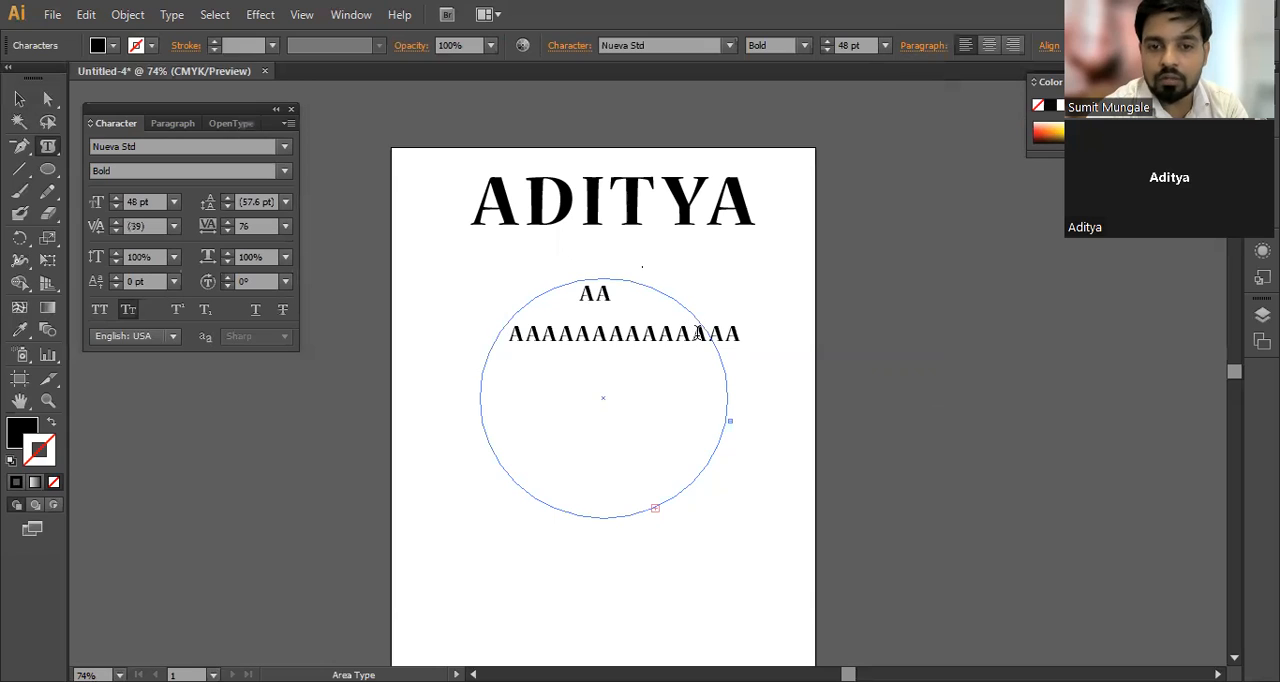
Step: Delete all the letters inside the ellipse, leaving the text area empty
{"action": "left_click", "coordinate": [741, 330]}
{"action": "left_click", "coordinate": [693, 334]}
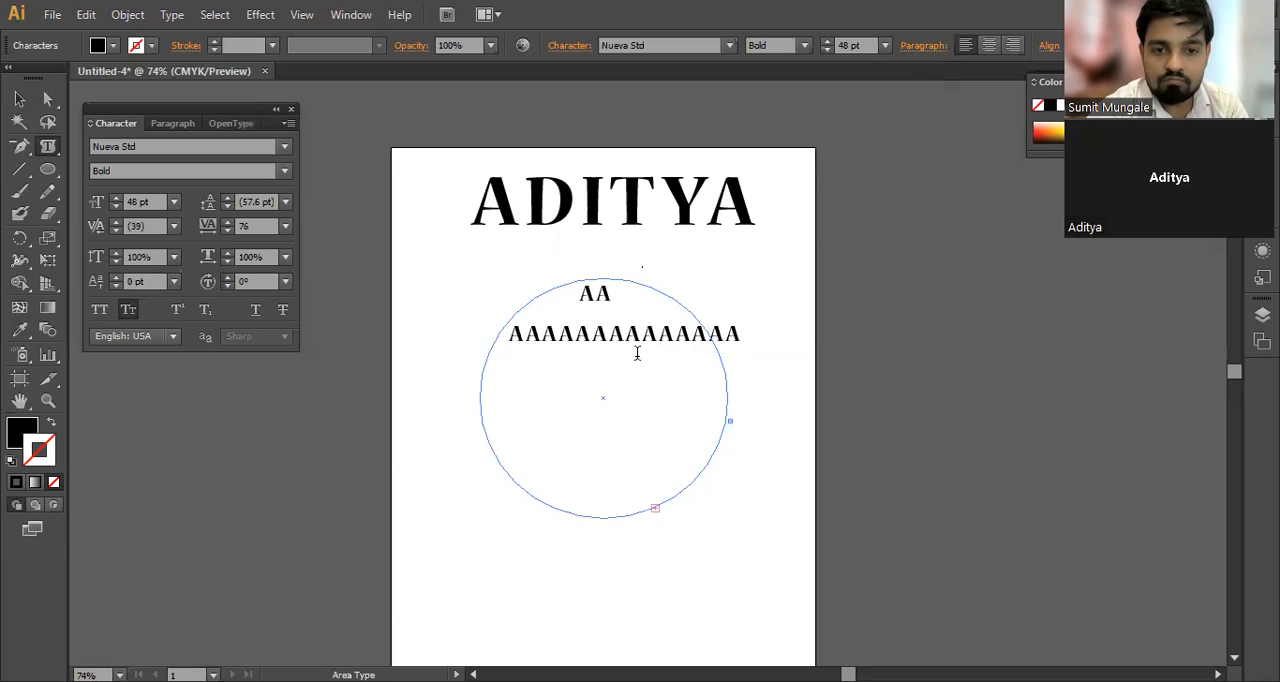
{"action": "key", "text": "ctrl+a"}
{"action": "key", "text": "BackSpace"}
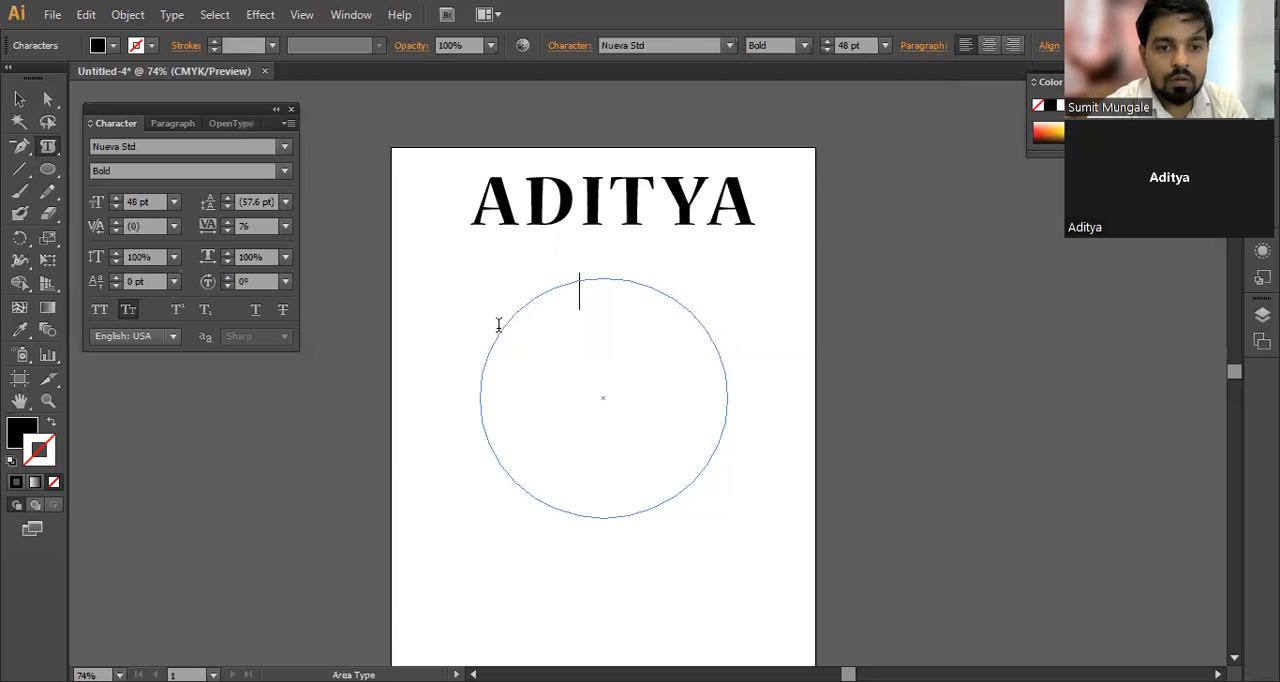
{"action": "left_click", "coordinate": [18, 100]}
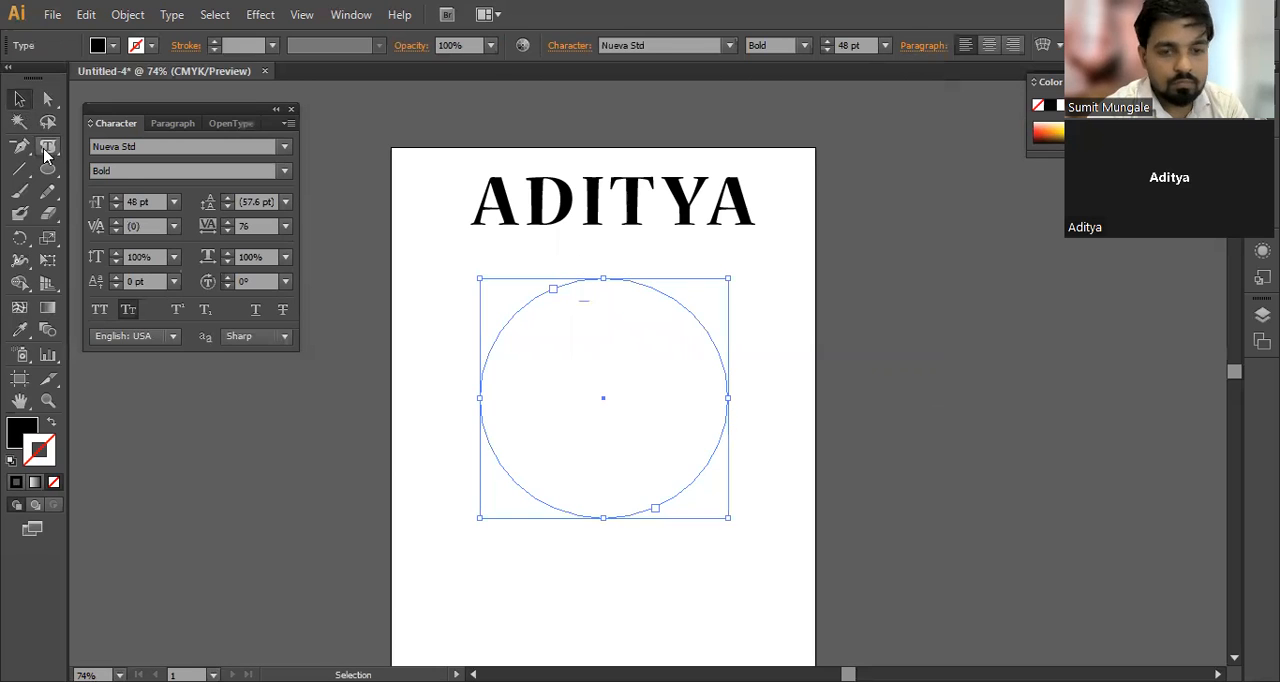
{"action": "key", "text": "ctrl+shift+a"}
{"action": "left_click", "coordinate": [50, 150]}
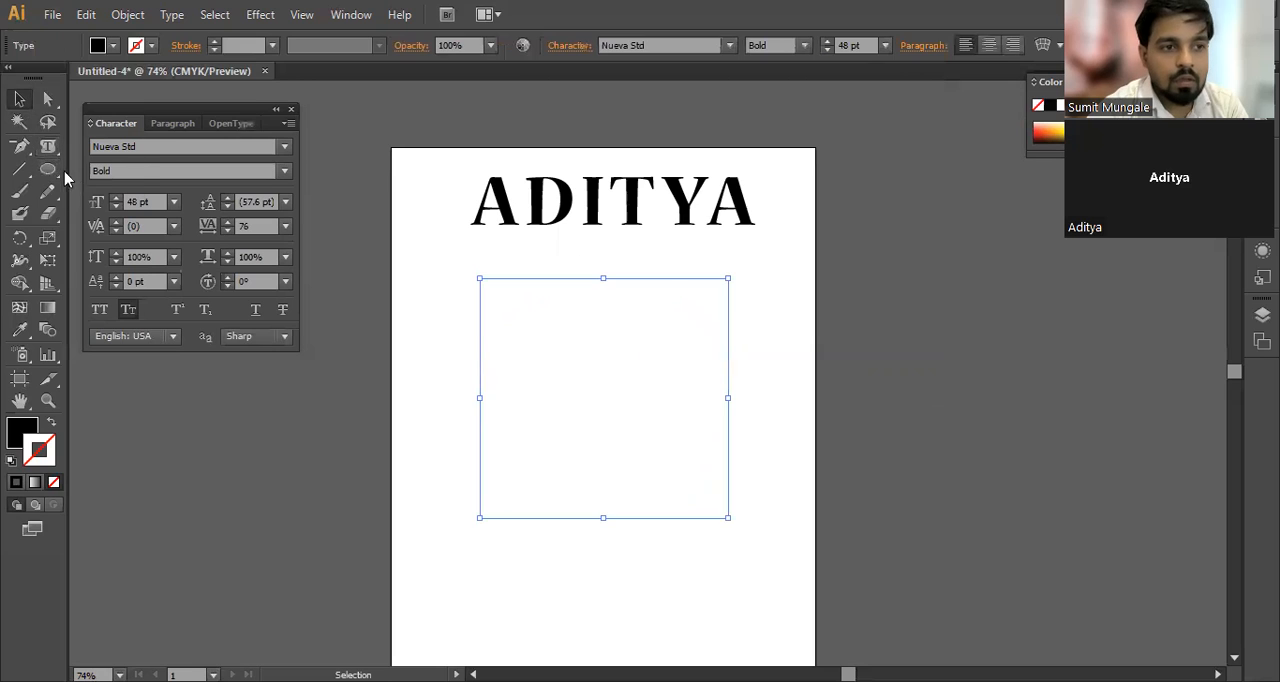
{"action": "left_click_drag", "start_coordinate": [50, 150], "coordinate": [115, 173]}
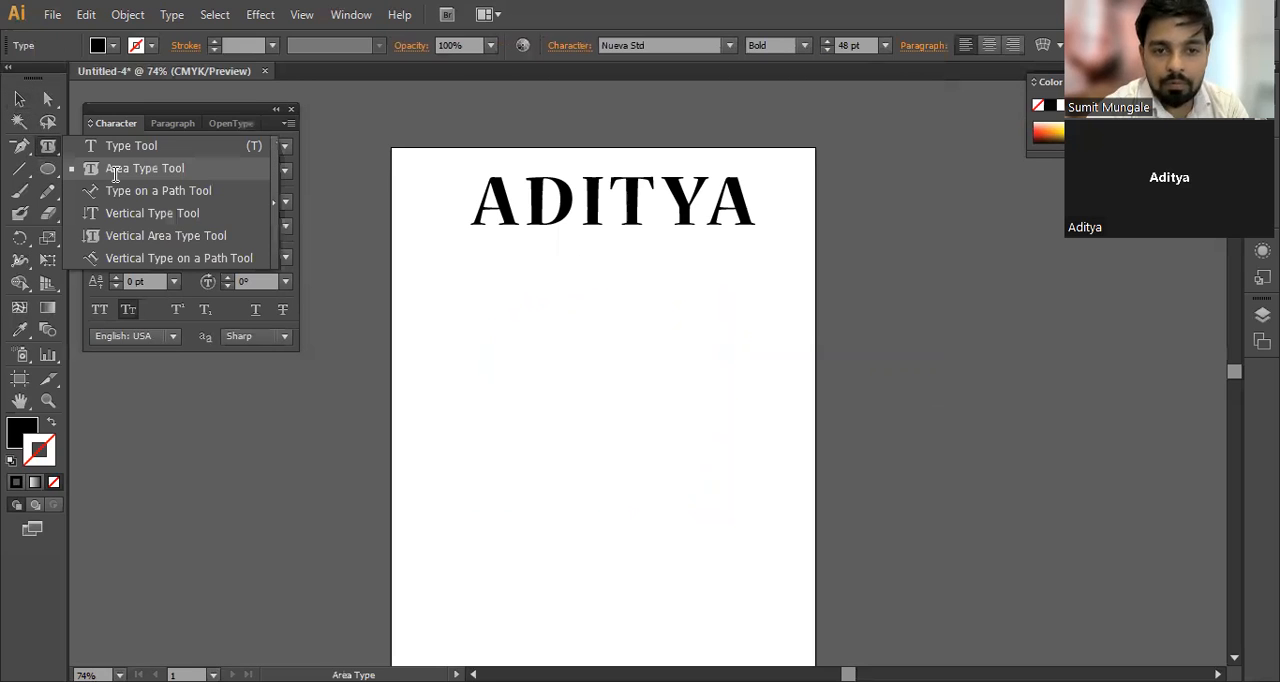
{"action": "left_click", "coordinate": [115, 173]}
Step: Select the empty ellipse text area, give it a black stroke, and remove it from the artboard
{"action": "left_click", "coordinate": [20, 99]}
{"action": "left_click_drag", "start_coordinate": [460, 288], "coordinate": [624, 444]}
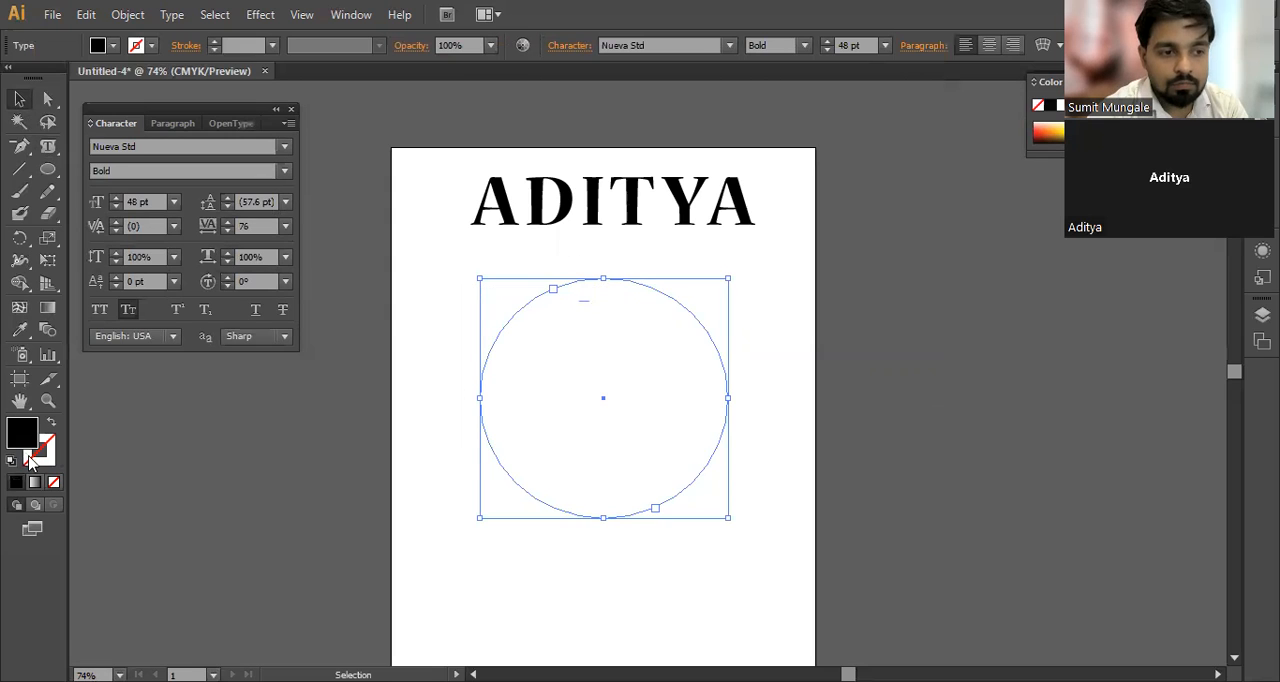
{"action": "left_click", "coordinate": [38, 458]}
{"action": "left_click", "coordinate": [16, 483]}
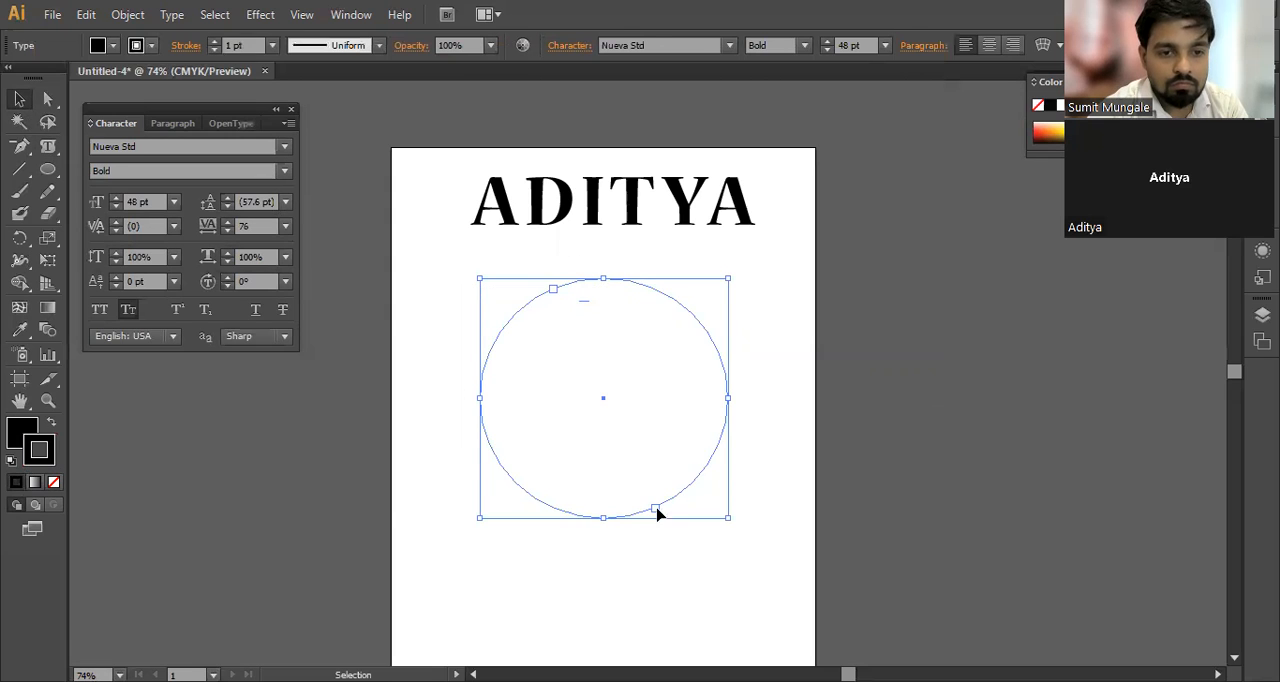
{"action": "left_click", "coordinate": [634, 543]}
{"action": "left_click_drag", "start_coordinate": [682, 564], "coordinate": [491, 390]}
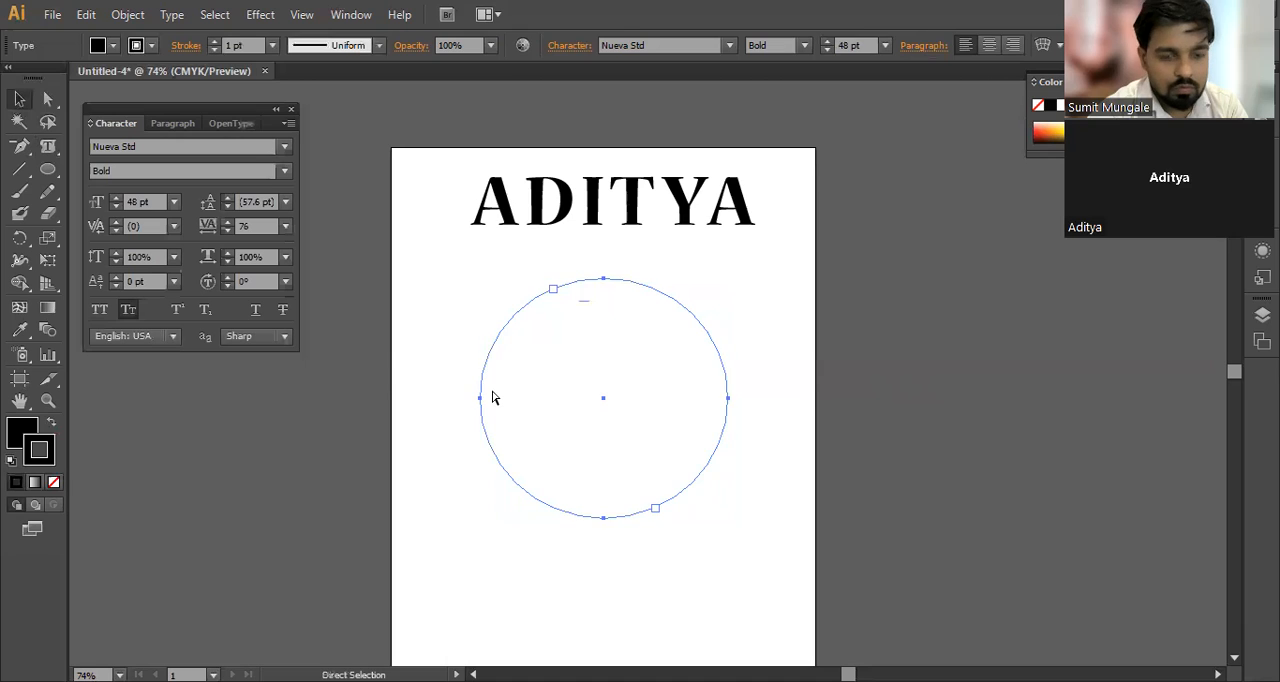
{"action": "key", "text": "ctrl+x"}
Step: Draw a new circle below the heading, remove its fill, and move it up toward the artboard's centre
{"action": "left_click_drag", "start_coordinate": [40, 177], "coordinate": [90, 215]}
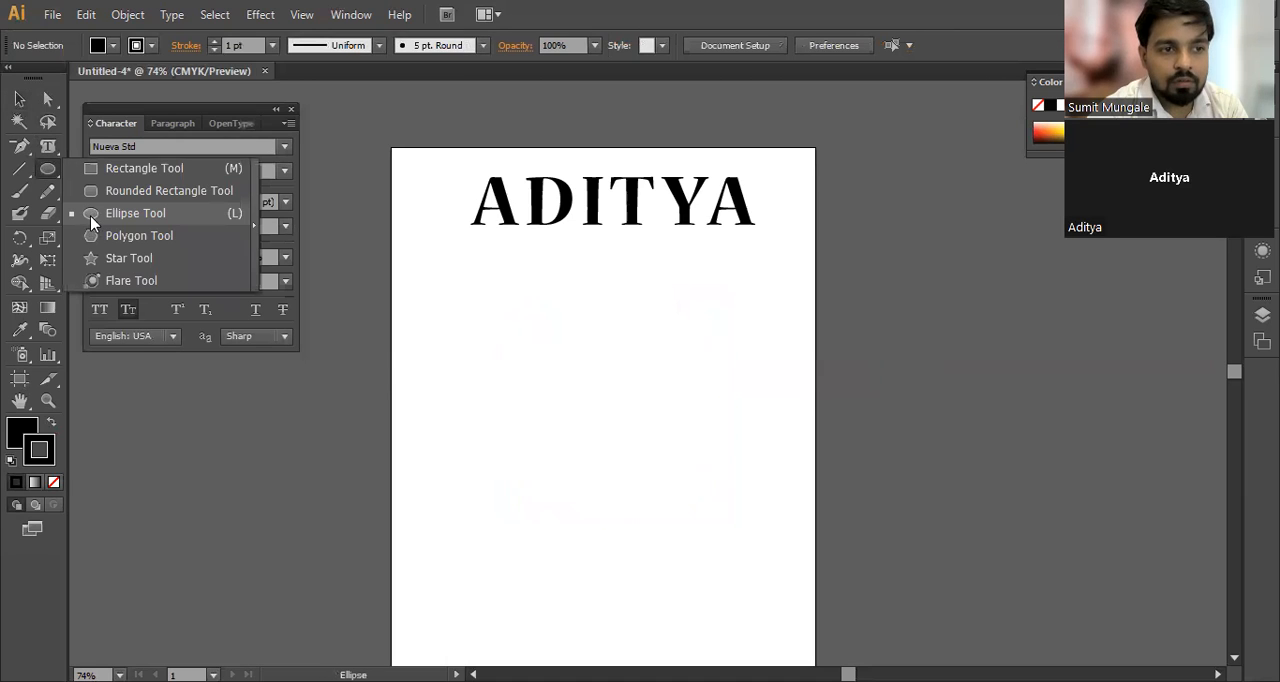
{"action": "left_click_drag", "start_coordinate": [524, 323], "coordinate": [757, 553]}
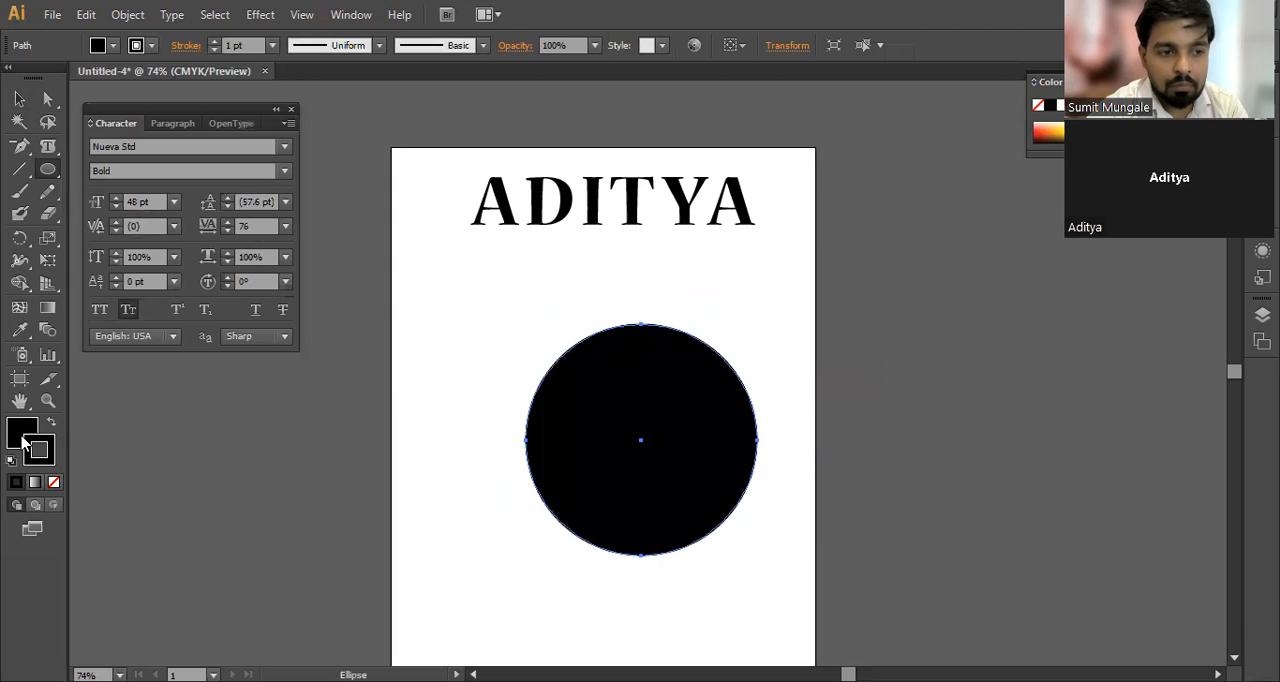
{"action": "left_click", "coordinate": [54, 482]}
{"action": "key", "text": "v"}
{"action": "left_click_drag", "start_coordinate": [540, 372], "coordinate": [488, 334]}
Step: Turn the circle into a text area with the Area Type tool and fill it with capital A letters
{"action": "left_click", "coordinate": [44, 158]}
{"action": "left_click_drag", "start_coordinate": [44, 158], "coordinate": [118, 170]}
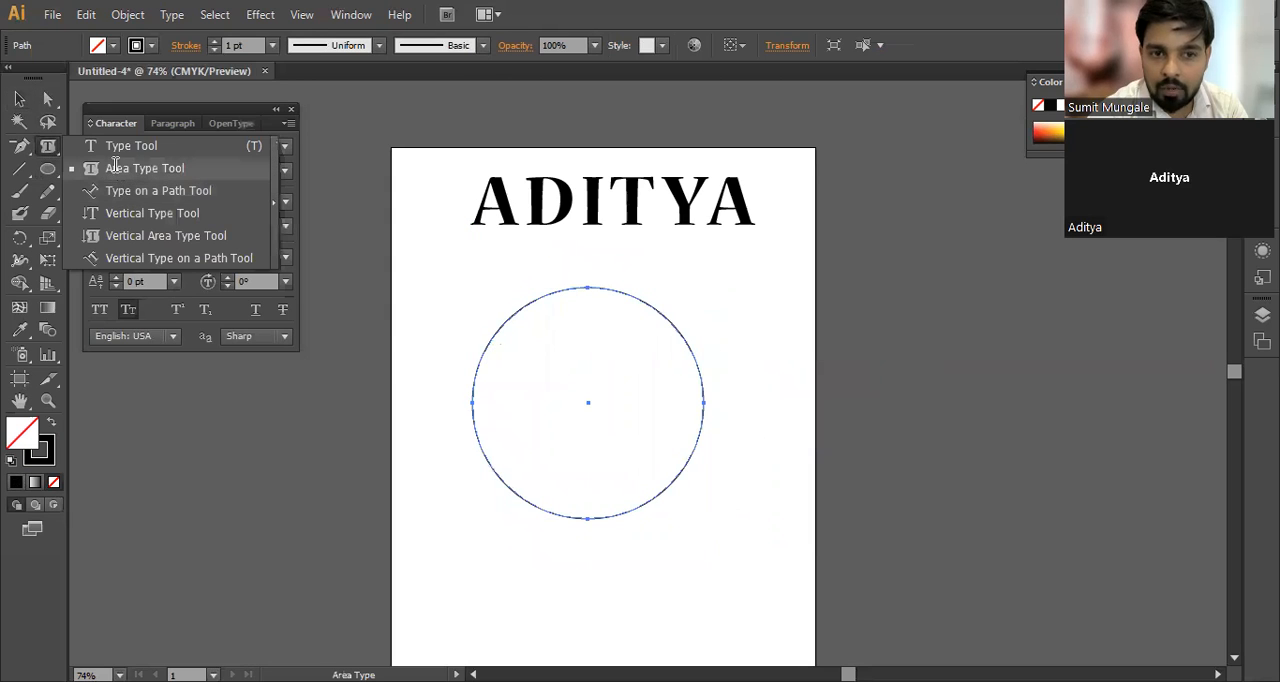
{"action": "left_click", "coordinate": [555, 292]}
{"action": "type", "text": "A"}
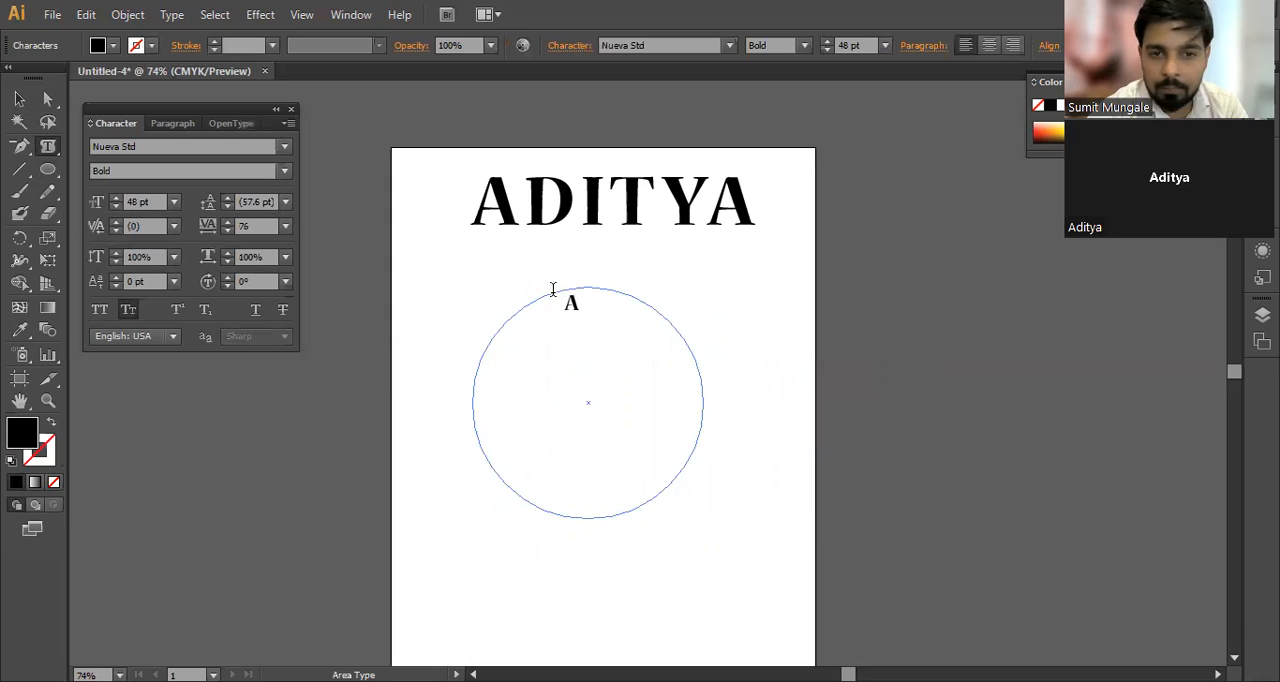
{"action": "type", "text": "AAAAAAAAAAAAAAAAAAAAAAAAAAAAAAAAAAAAAAAAAAAAAAAAAAAAAAA"}
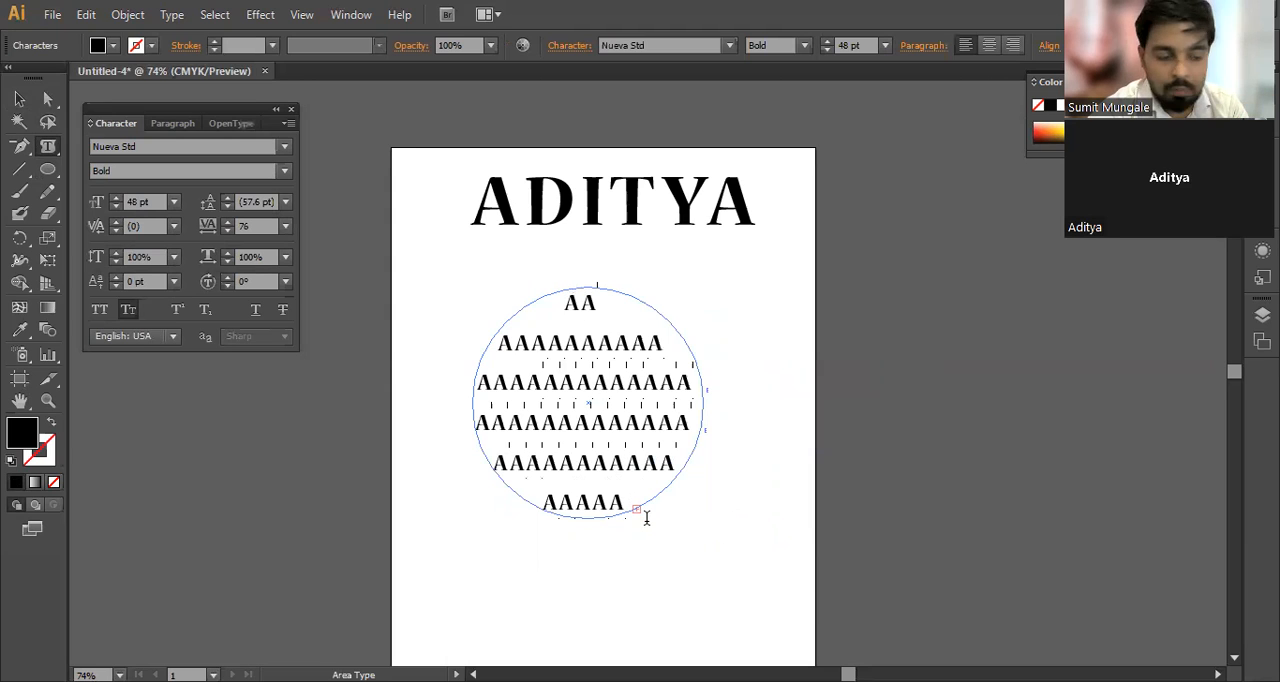
Step: Delete the overflowing letters and the last two visible ones from the circle's text, and retype AA at the end
{"action": "scroll", "coordinate": [643, 517], "scroll_direction": "up", "scroll_amount": 3}
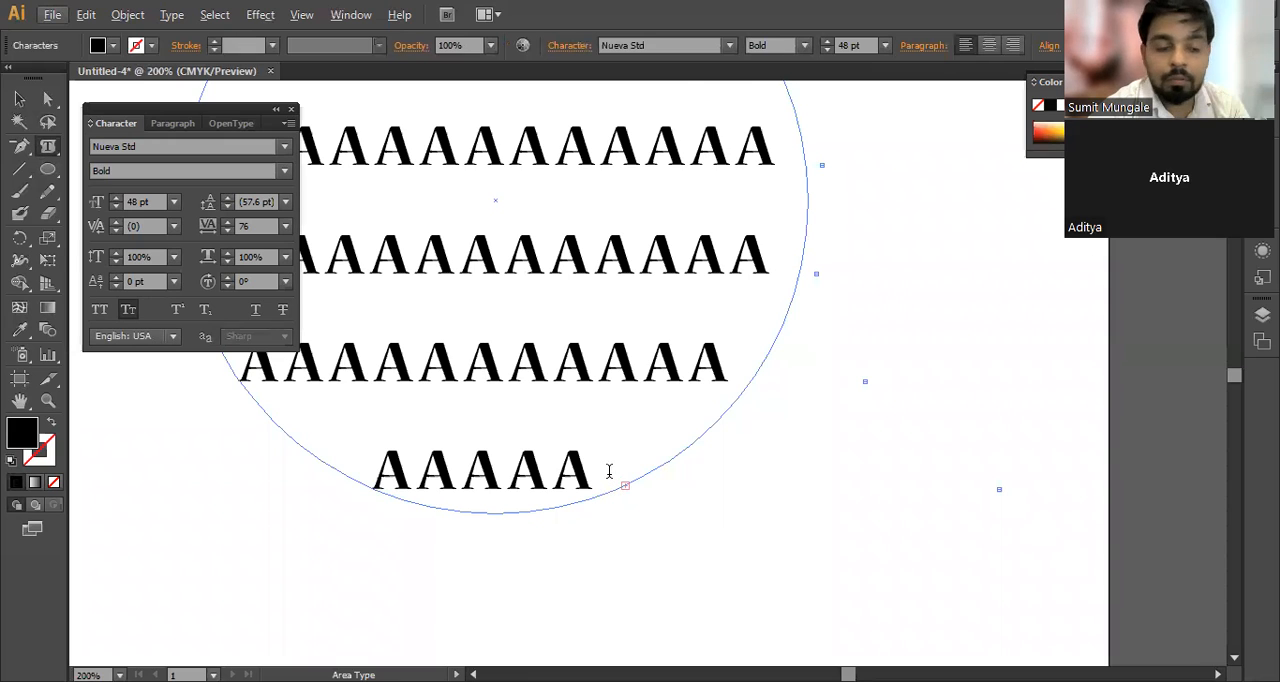
{"action": "scroll", "coordinate": [607, 465], "scroll_direction": "down", "scroll_amount": 2}
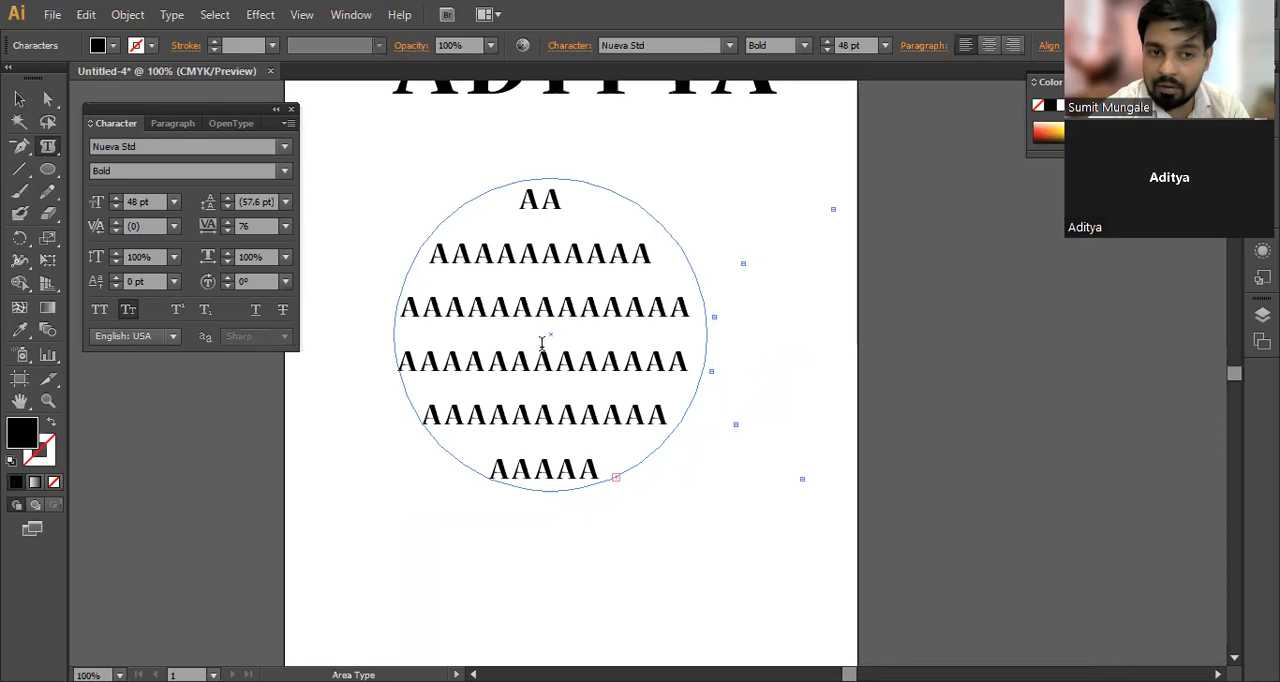
{"action": "left_click", "coordinate": [600, 470]}
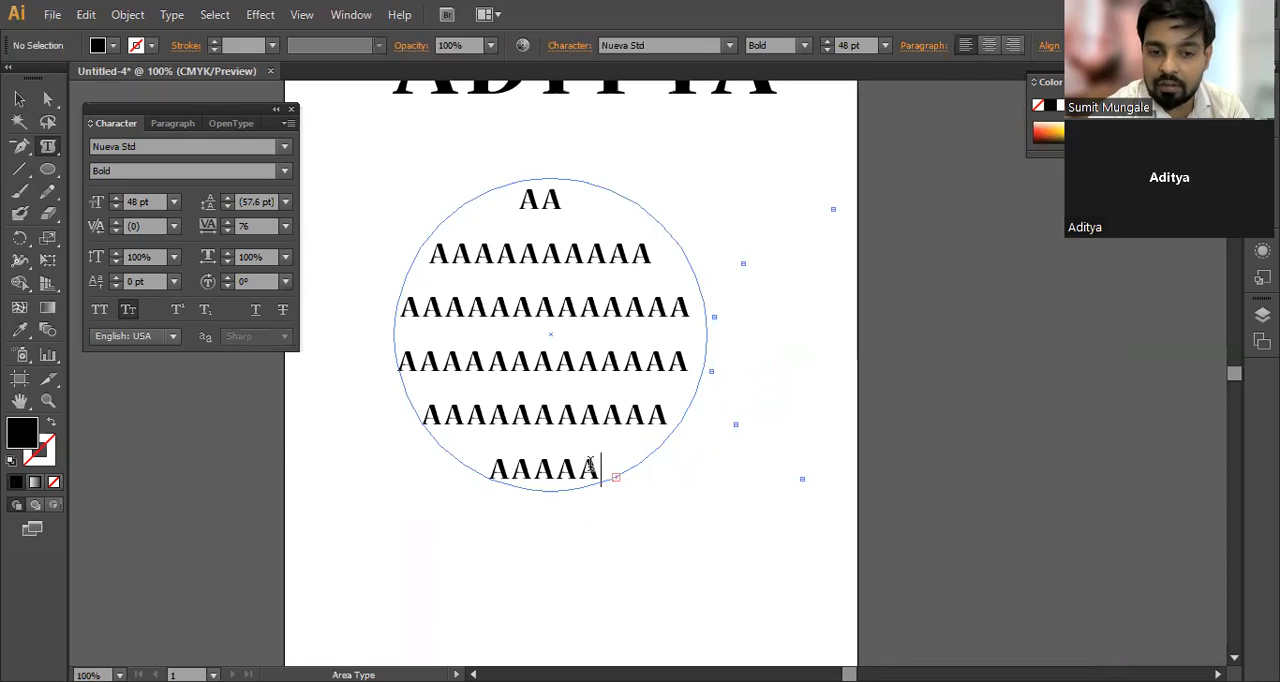
{"action": "key", "text": "BackSpace"}
{"action": "key", "text": "BackSpace"}
{"action": "key", "text": "BackSpace"}
{"action": "key", "text": "BackSpace"}
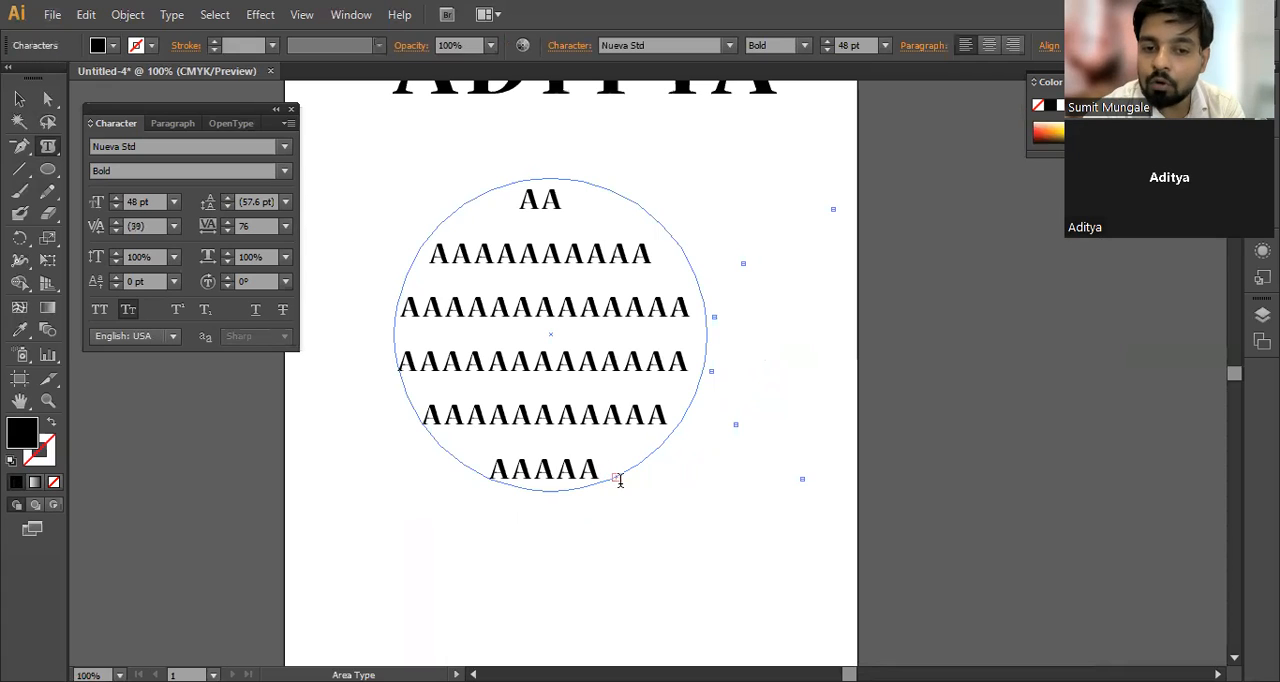
{"action": "key", "text": "BackSpace"}
{"action": "key", "text": "BackSpace"}
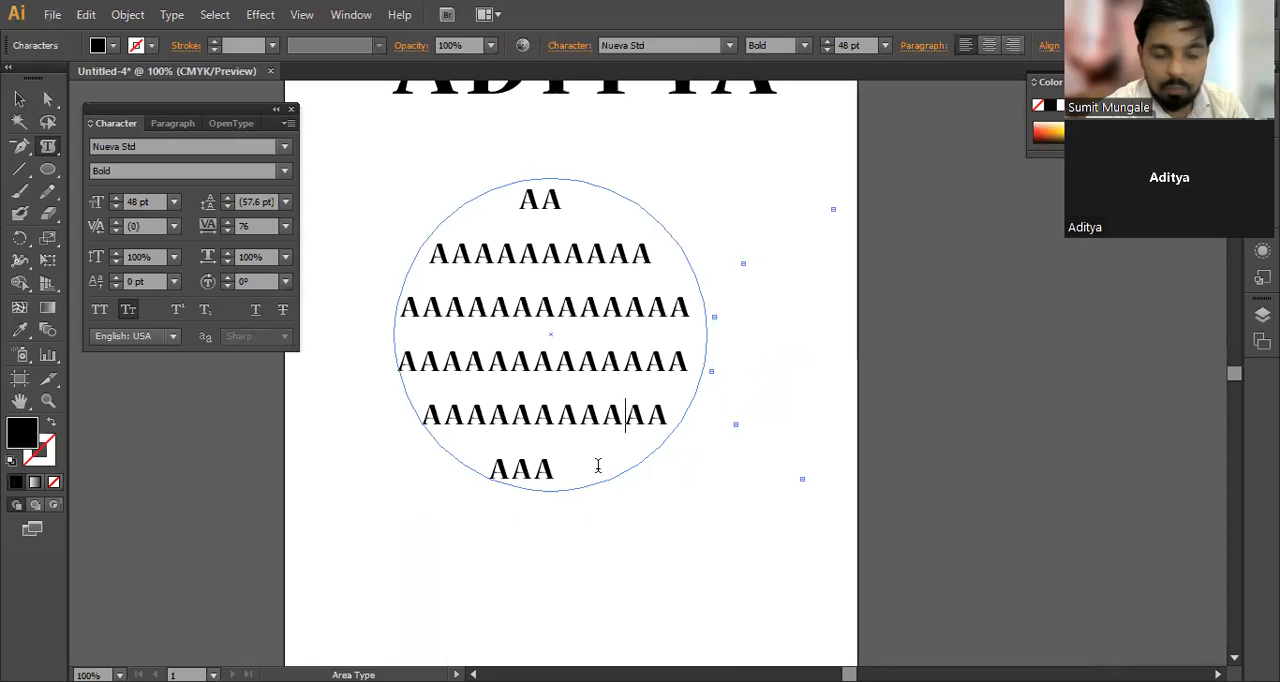
{"action": "type", "text": "AA"}
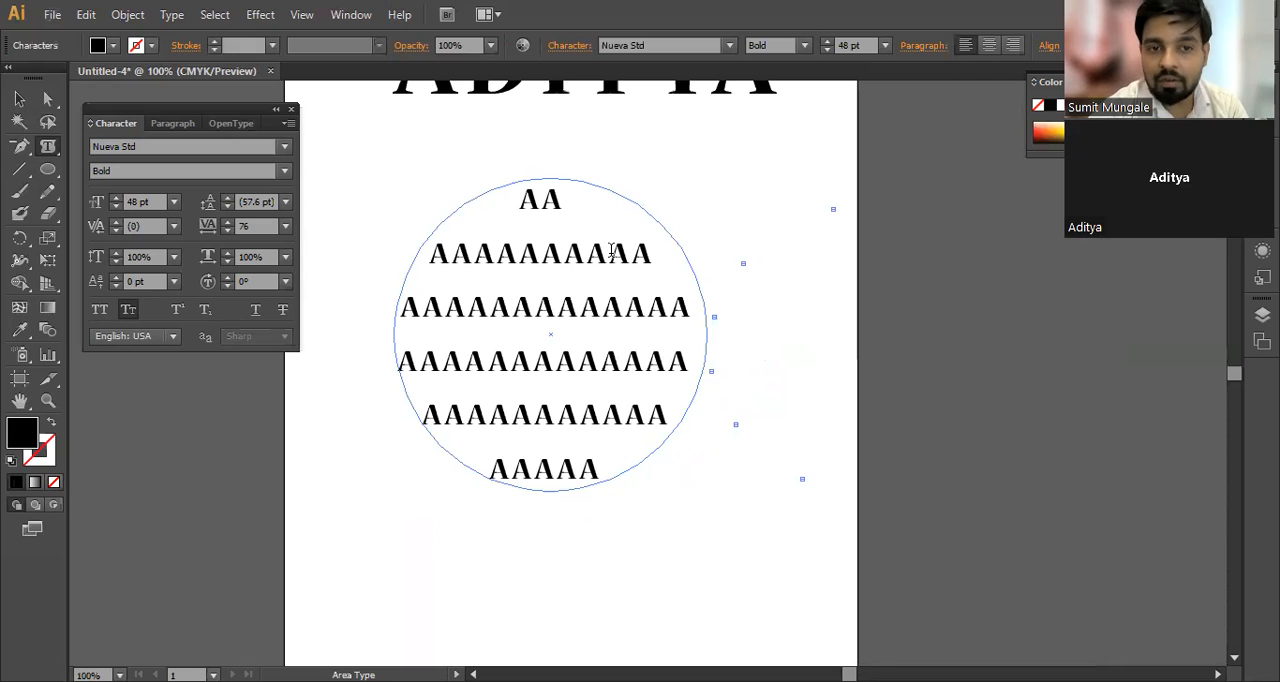
Step: Try adding one more A at the end of the circle's text, and undo the addition
{"action": "key", "text": "ctrl+a"}
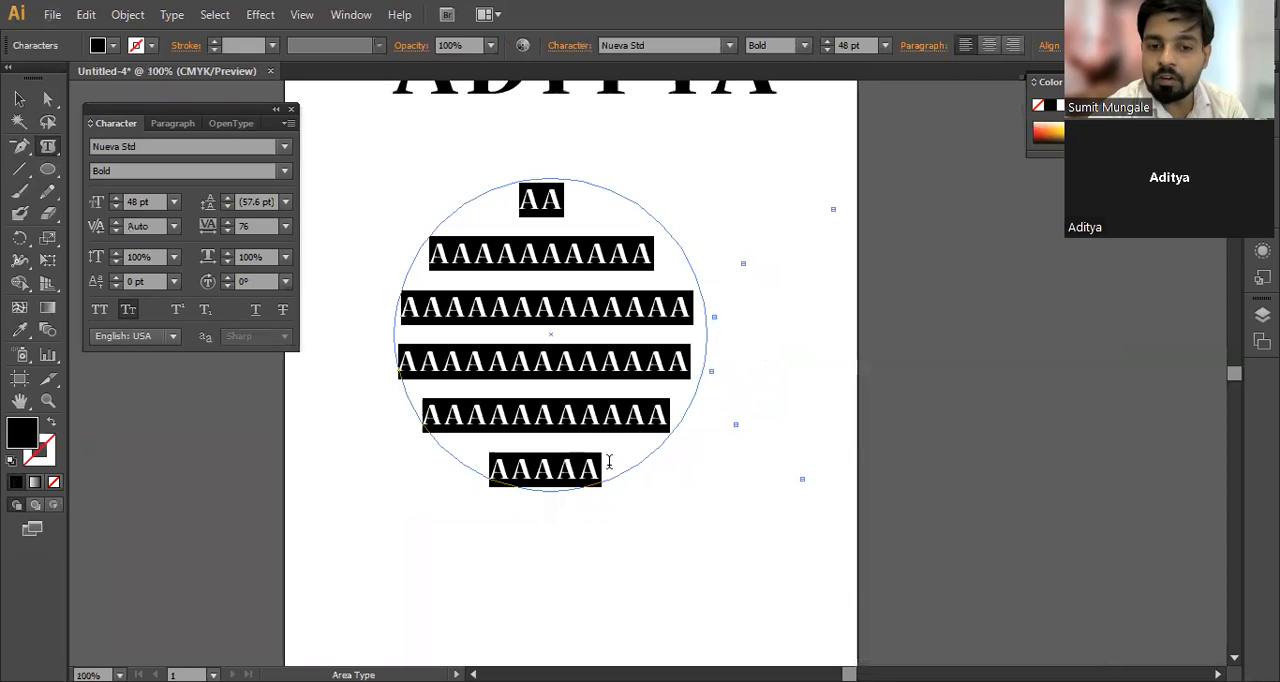
{"action": "left_click", "coordinate": [608, 465]}
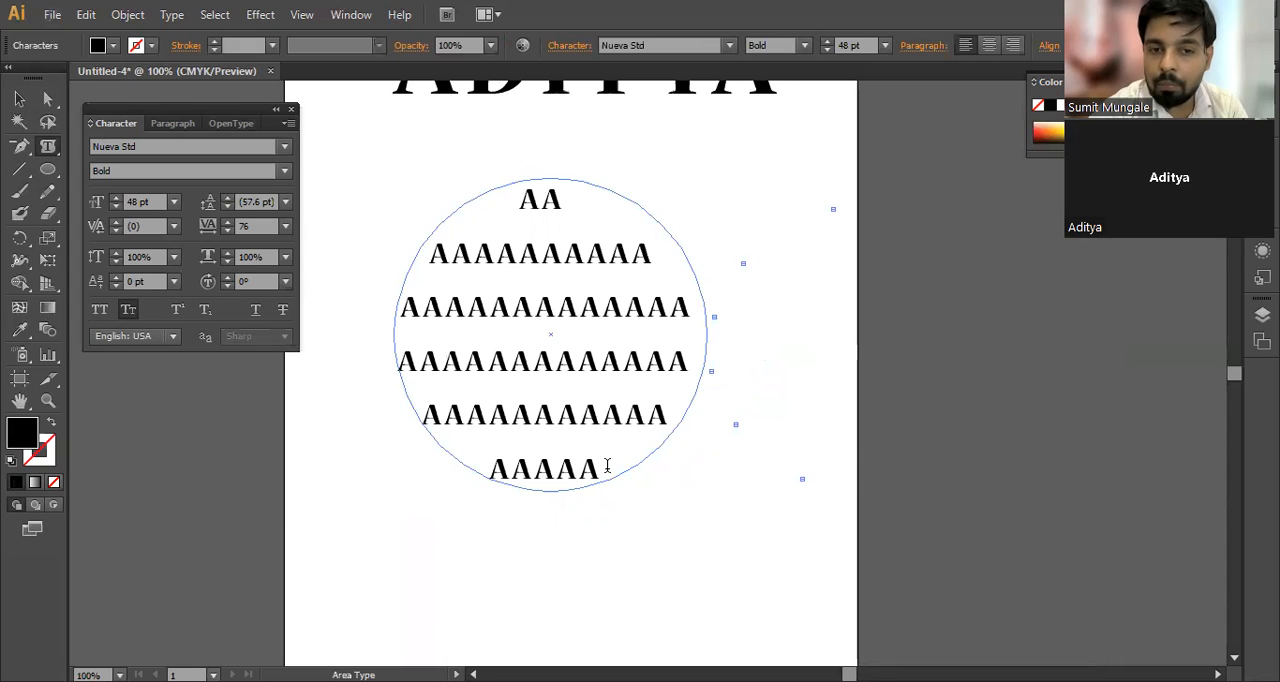
{"action": "type", "text": "a"}
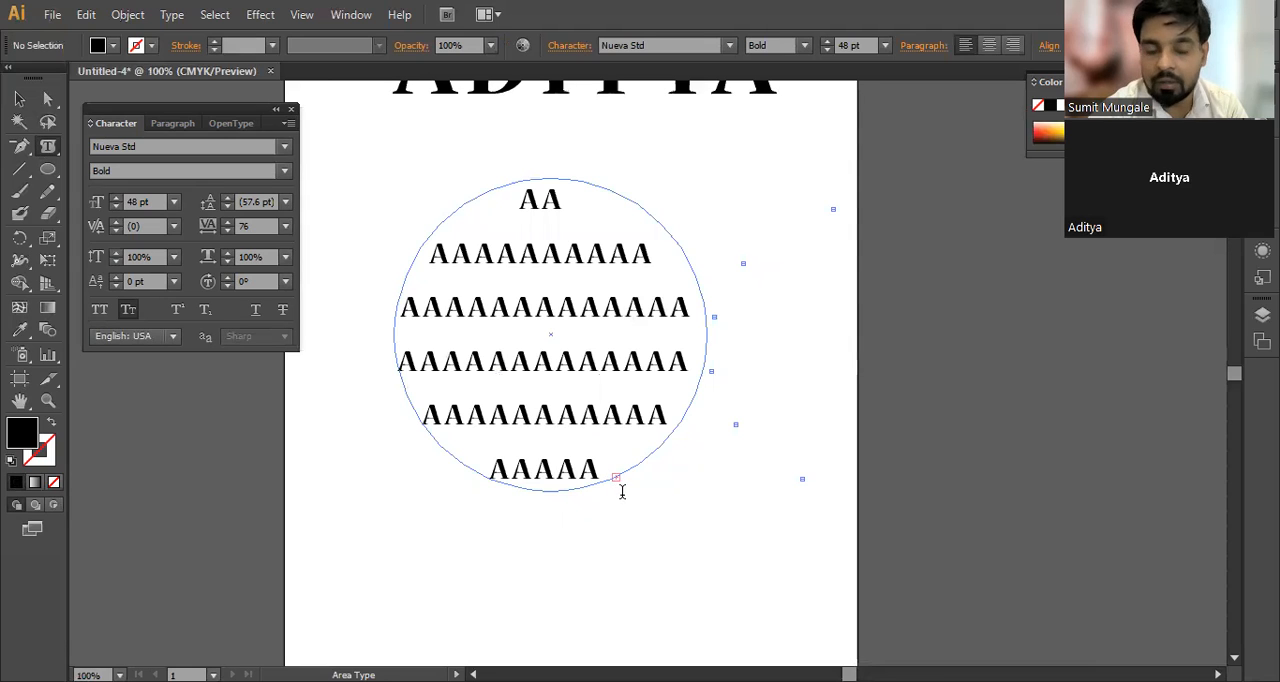
{"action": "key", "text": "ctrl+z"}
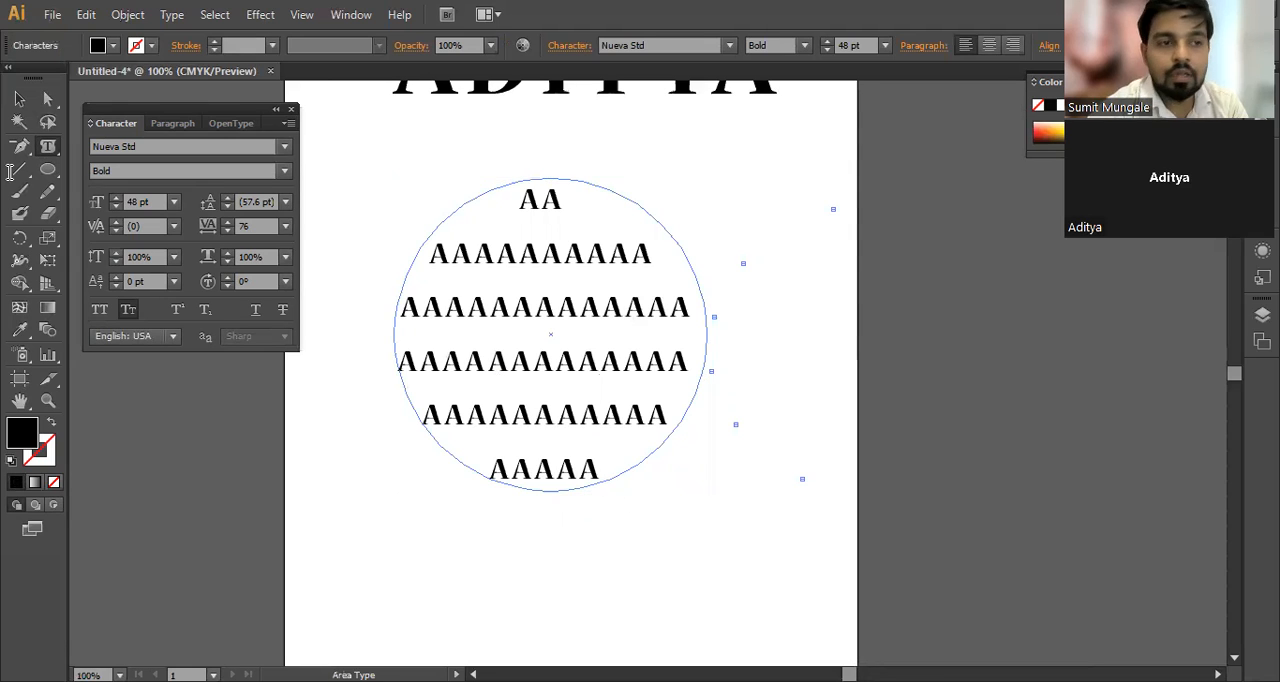
Step: Select the circular text area and move it off the artboard onto the empty canvas to its right
{"action": "left_click", "coordinate": [19, 98]}
{"action": "left_click", "coordinate": [568, 336]}
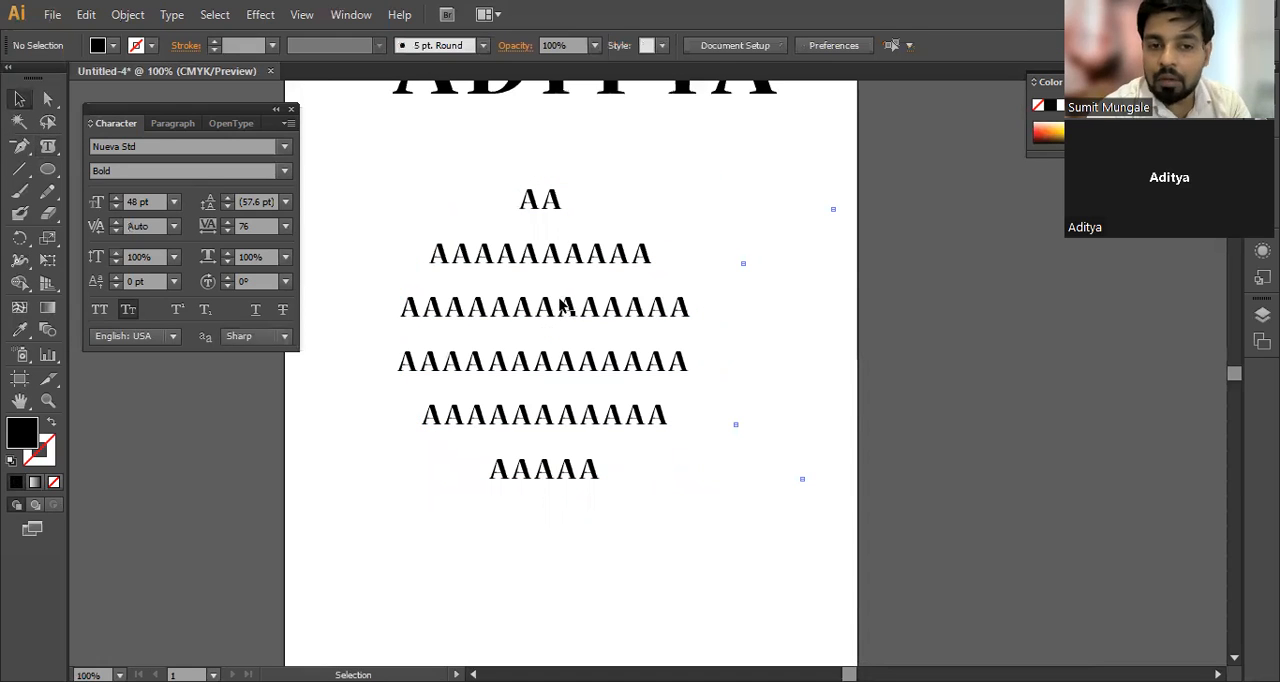
{"action": "left_click", "coordinate": [565, 308]}
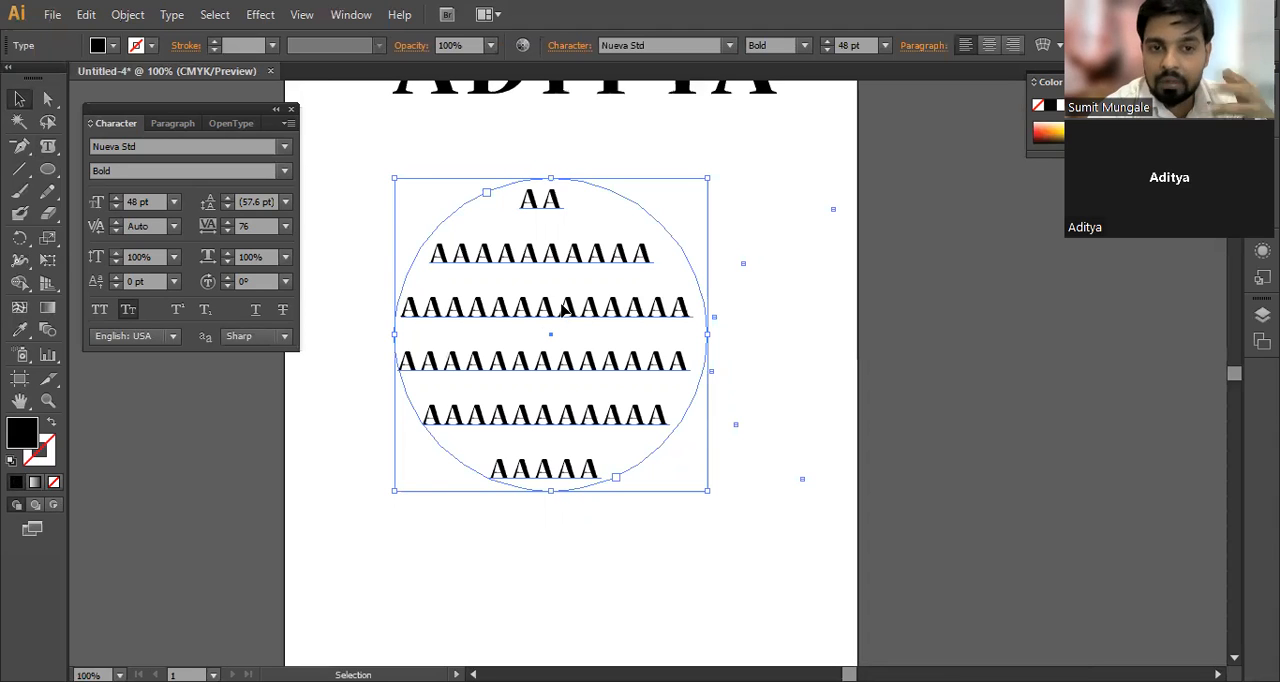
{"action": "left_click_drag", "start_coordinate": [565, 308], "coordinate": [1074, 438]}
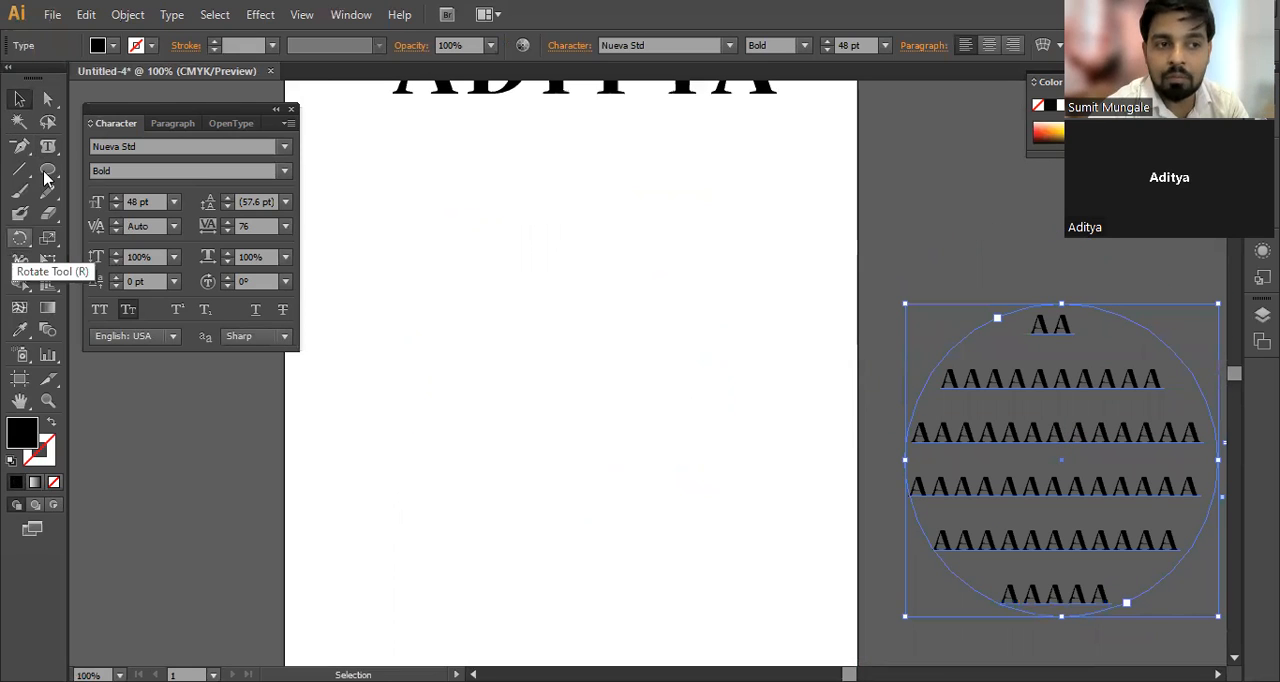
Step: Draw a large, slightly rotated hexagon on the artboard below the heading with the Polygon tool
{"action": "left_click", "coordinate": [100, 240]}
{"action": "left_click_drag", "start_coordinate": [550, 383], "coordinate": [464, 218]}
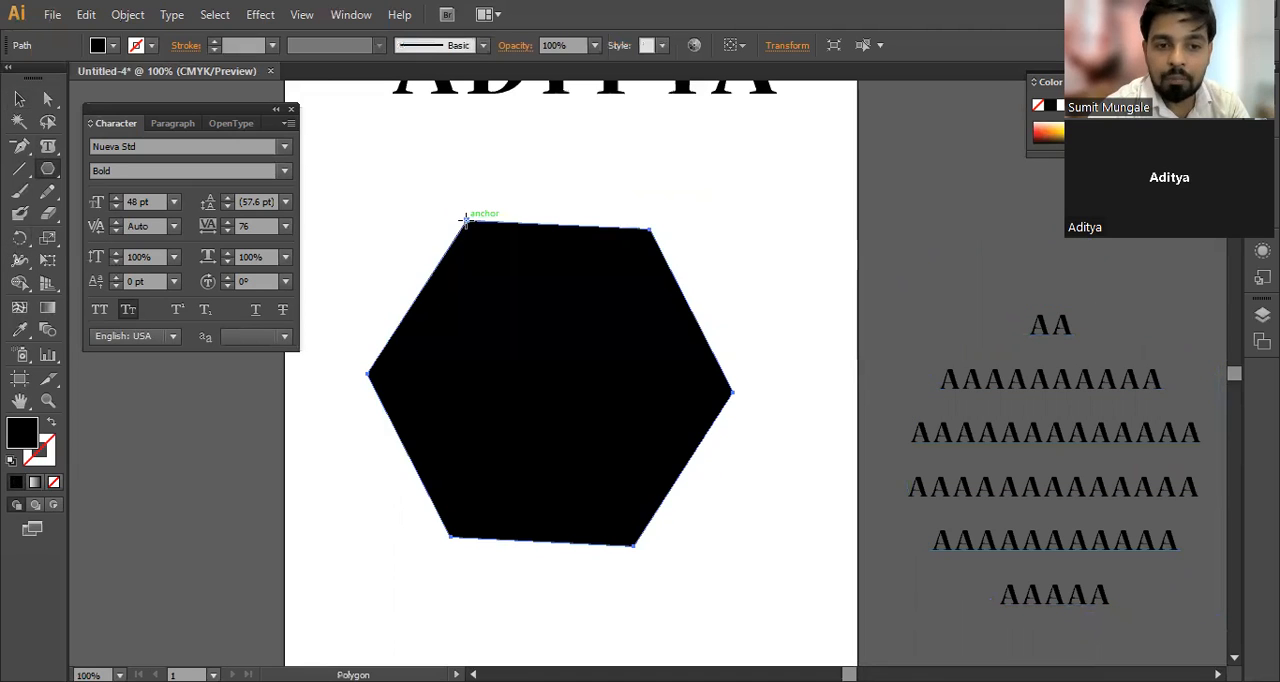
Step: Try swapping the hexagon's fill and stroke colours twice, undoing the swap each time
{"action": "key", "text": "shift+x"}
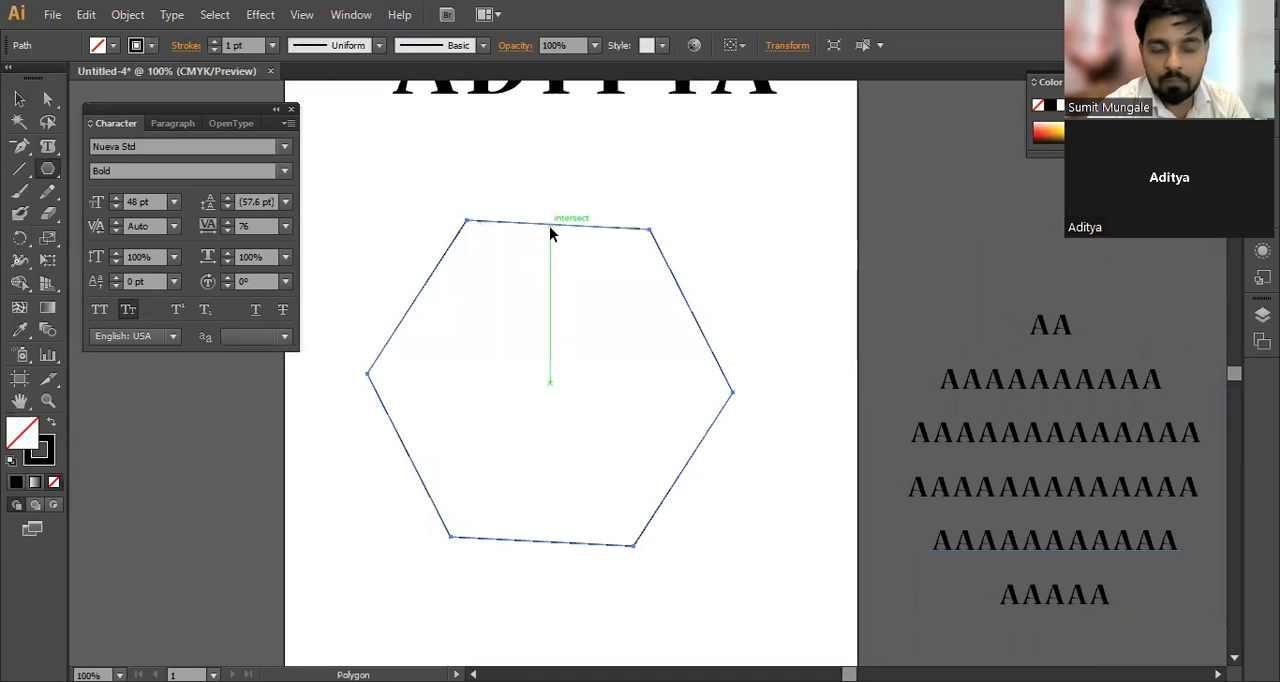
{"action": "key", "text": "ctrl+z"}
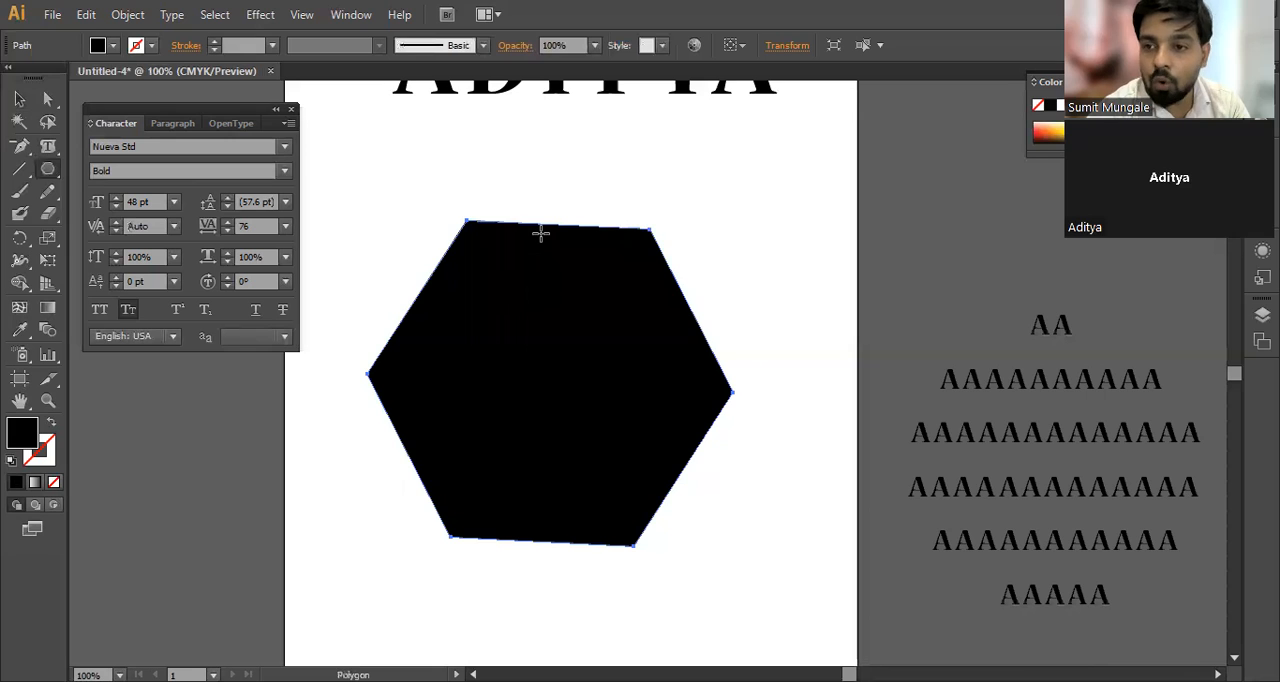
{"action": "key", "text": "shift+x"}
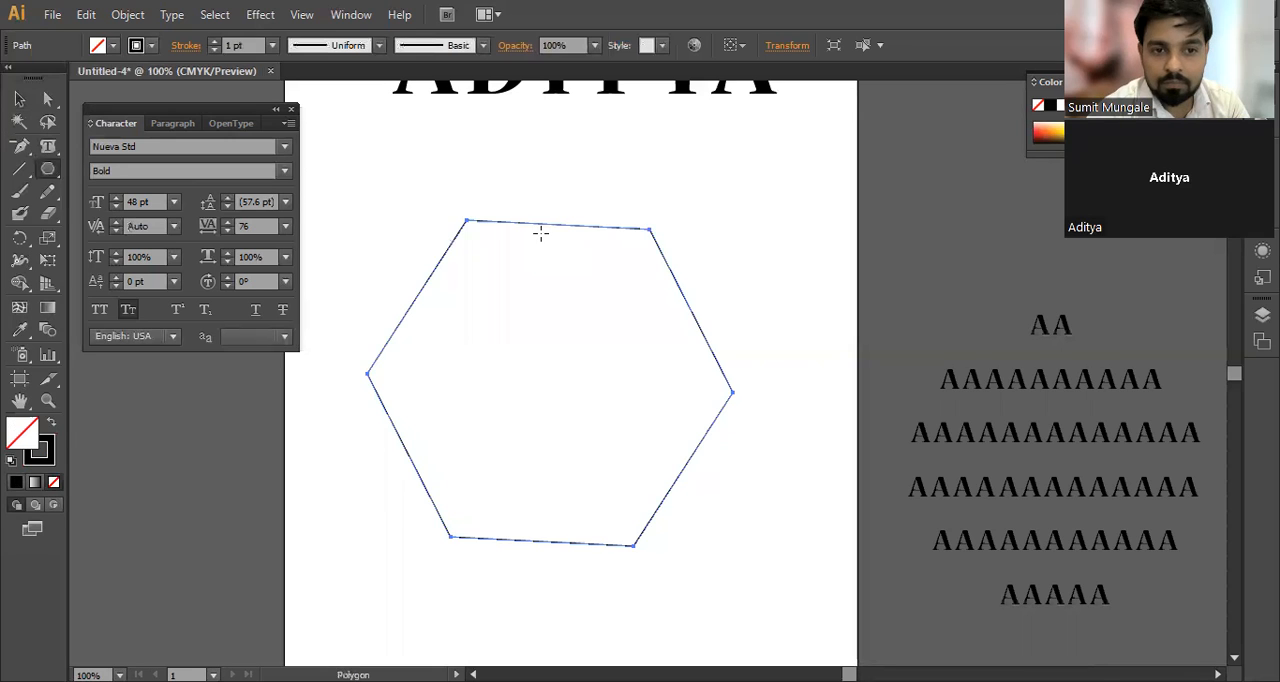
{"action": "key", "text": "ctrl+z"}
Step: Remove the hexagon's fill, give it a black stroke, and deselect it
{"action": "key", "text": "v"}
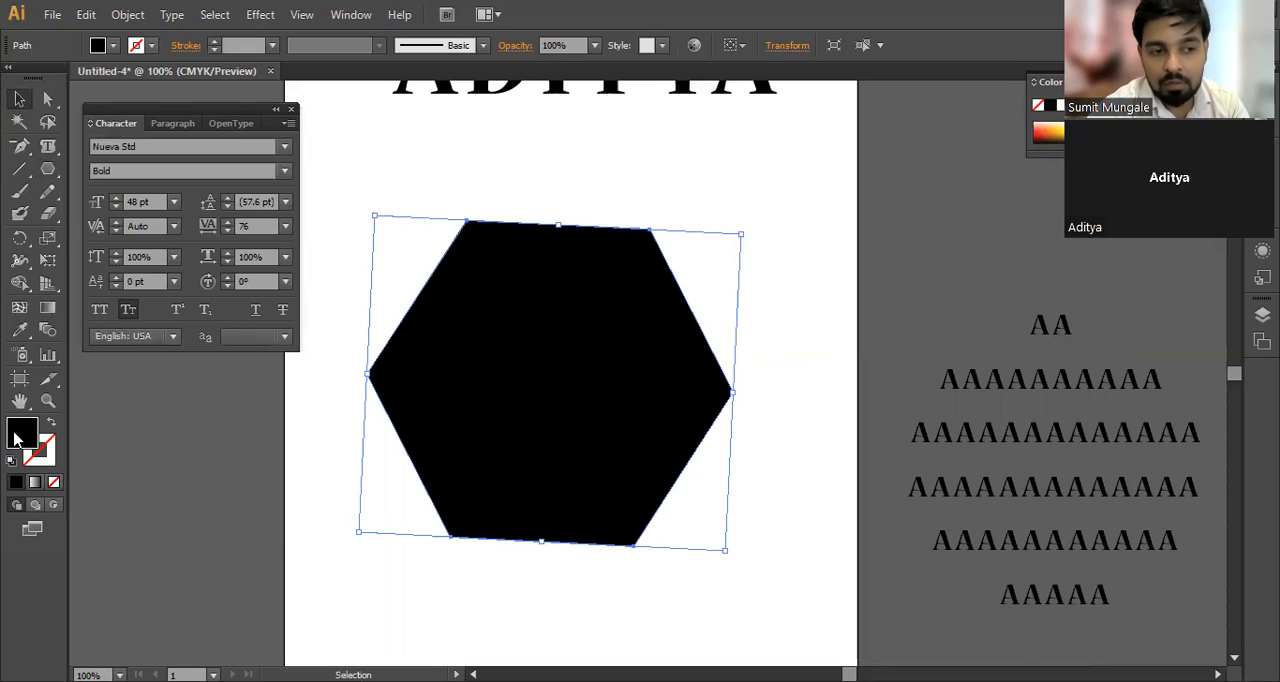
{"action": "left_click", "coordinate": [53, 484]}
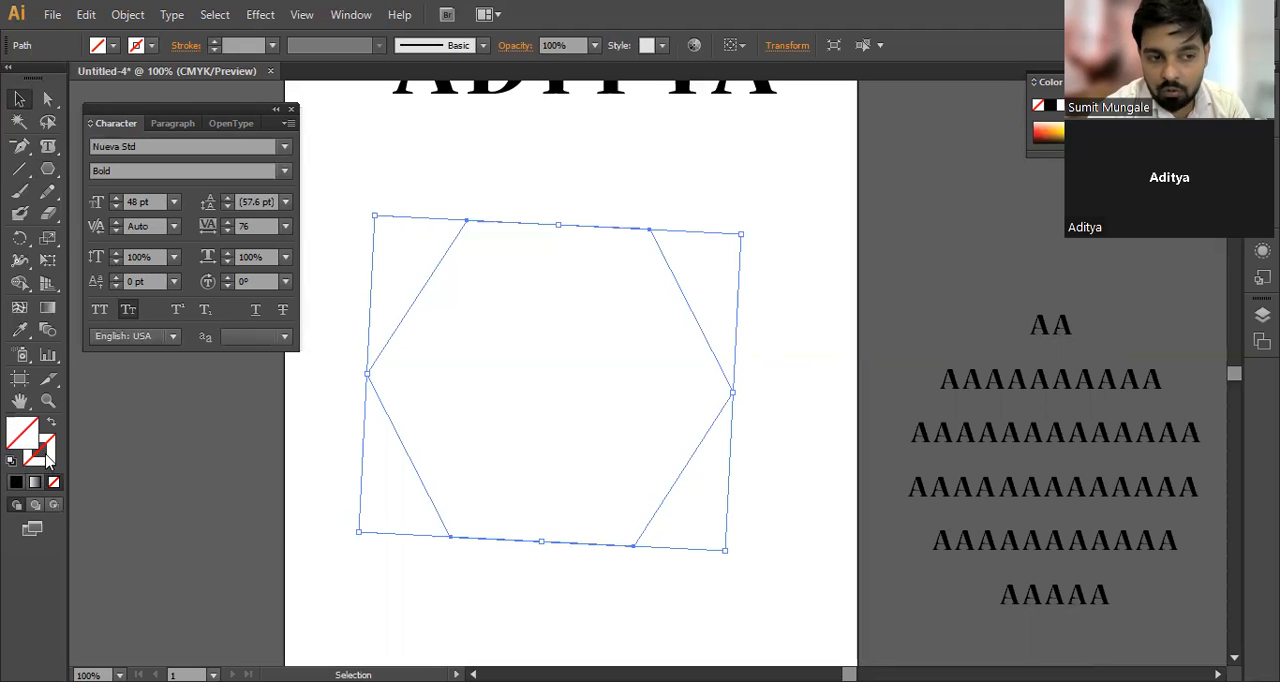
{"action": "left_click", "coordinate": [30, 452]}
{"action": "left_click", "coordinate": [16, 482]}
{"action": "left_click", "coordinate": [521, 366]}
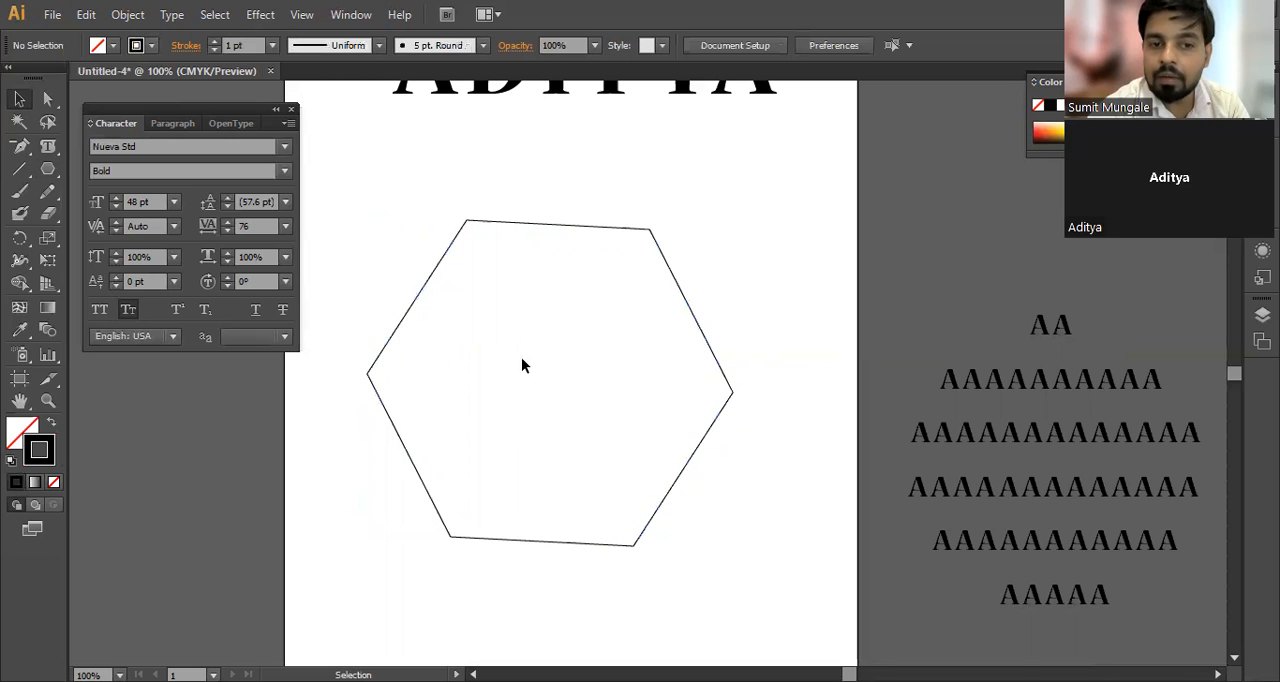
Step: Turn the hexagon into a text area with the Area Type tool and fill it with capital A letters
{"action": "left_click", "coordinate": [48, 148]}
{"action": "left_click_drag", "start_coordinate": [47, 156], "coordinate": [150, 175]}
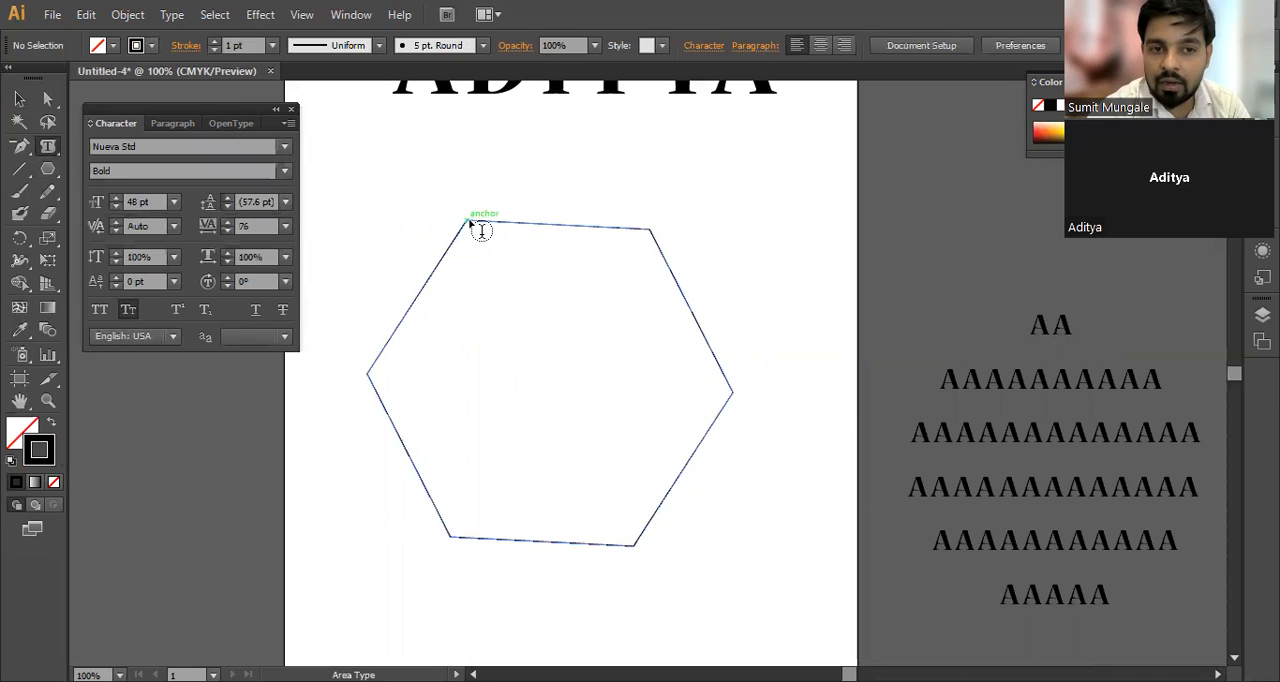
{"action": "left_click", "coordinate": [476, 227]}
{"action": "type", "text": "aaaaaaaaaaaaaaaaaaaaaaaaa"}
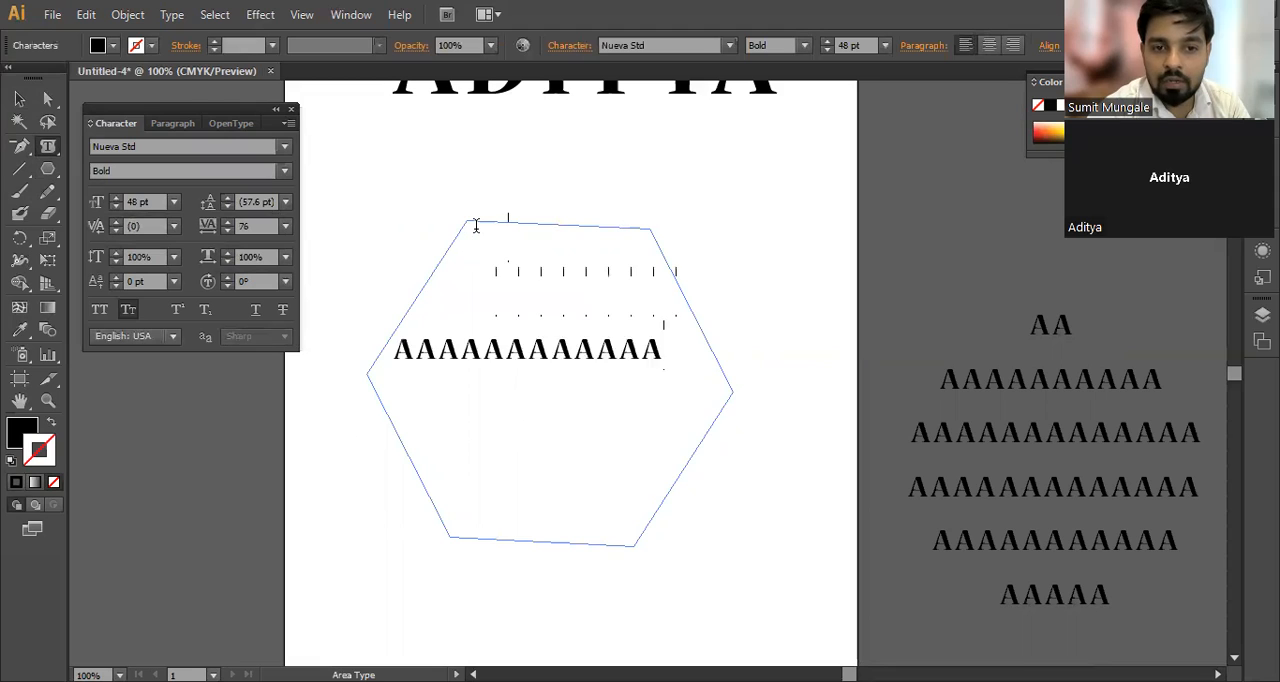
{"action": "type", "text": "aaaaaaaaaaaaaaaaaaaaaaaaaa"}
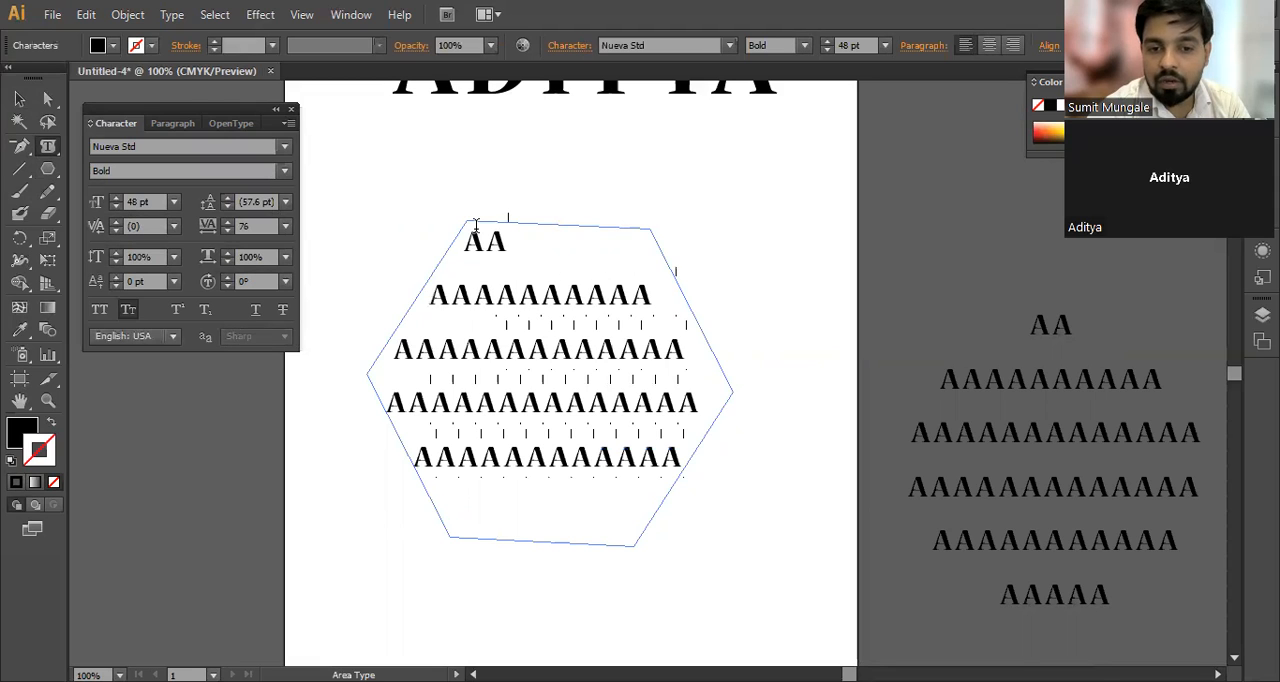
{"action": "type", "text": "aaaaaaaaa"}
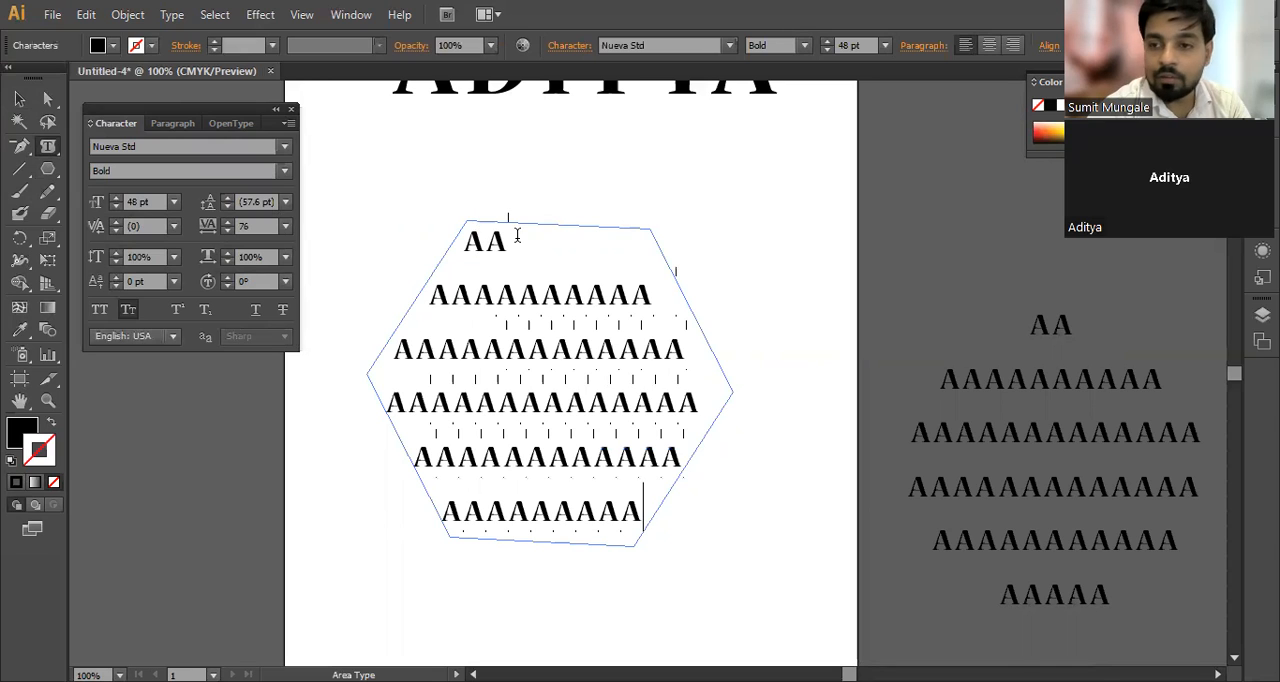
Step: Select the hexagon's text area as an object and centre-align its paragraph text
{"action": "left_click_drag", "start_coordinate": [462, 238], "coordinate": [638, 498]}
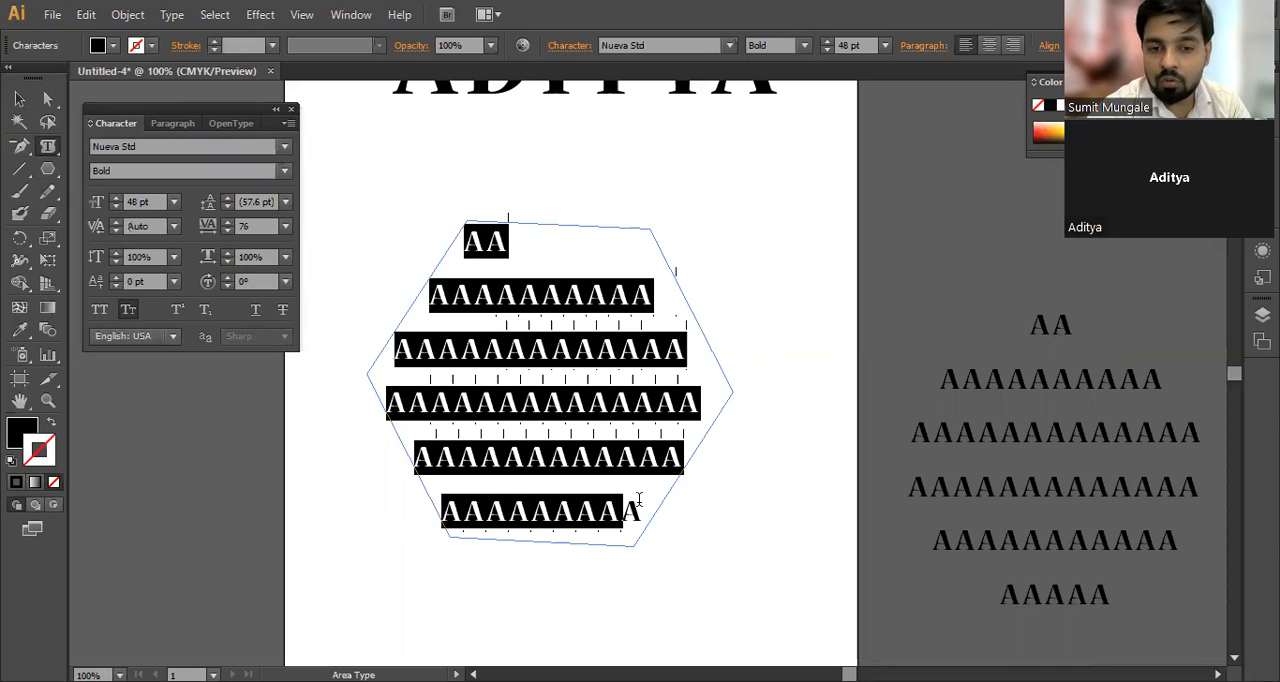
{"action": "left_click", "coordinate": [638, 500]}
{"action": "left_click", "coordinate": [19, 99]}
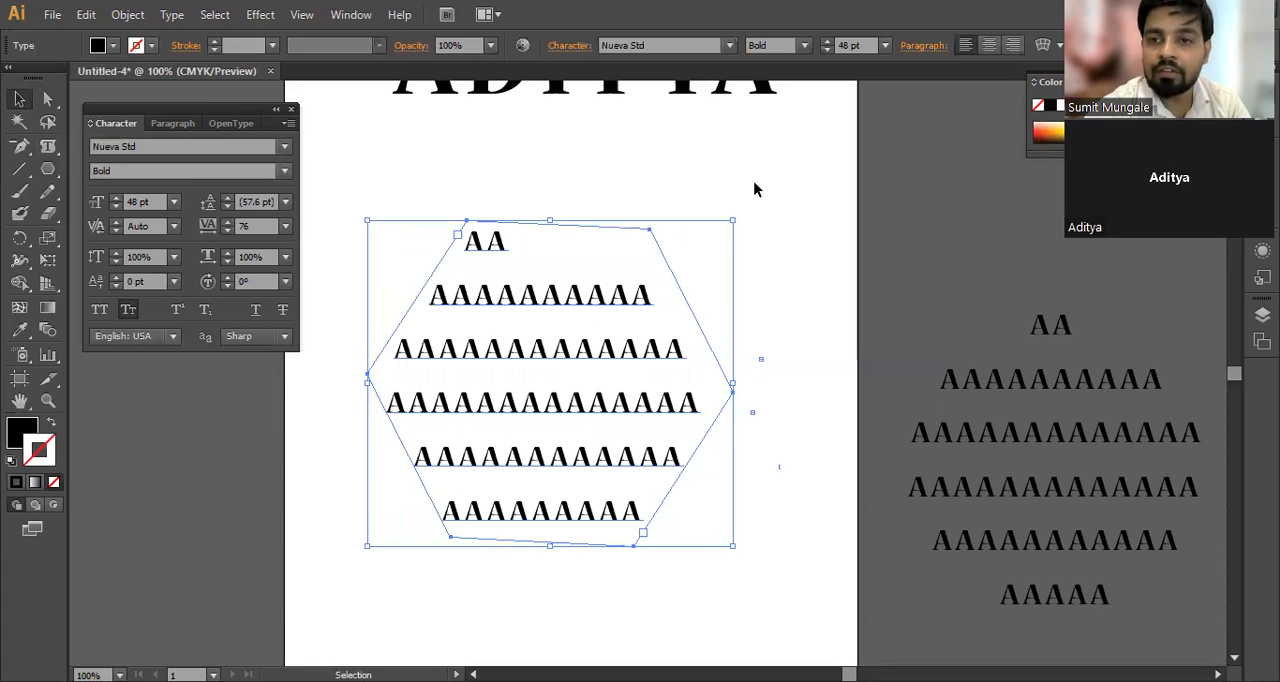
{"action": "left_click", "coordinate": [988, 45]}
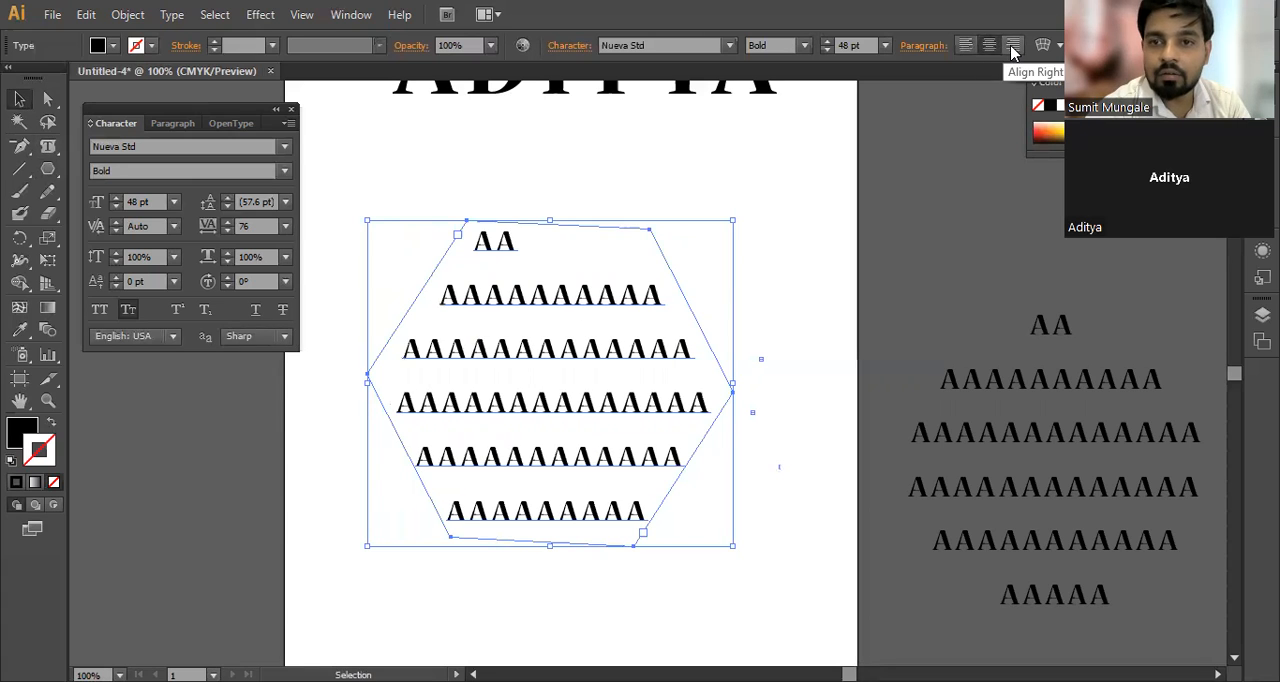
Step: Right-align the hexagon's paragraph text, and cut the text shapes from the artboard and the pasteboard
{"action": "left_click", "coordinate": [1012, 45]}
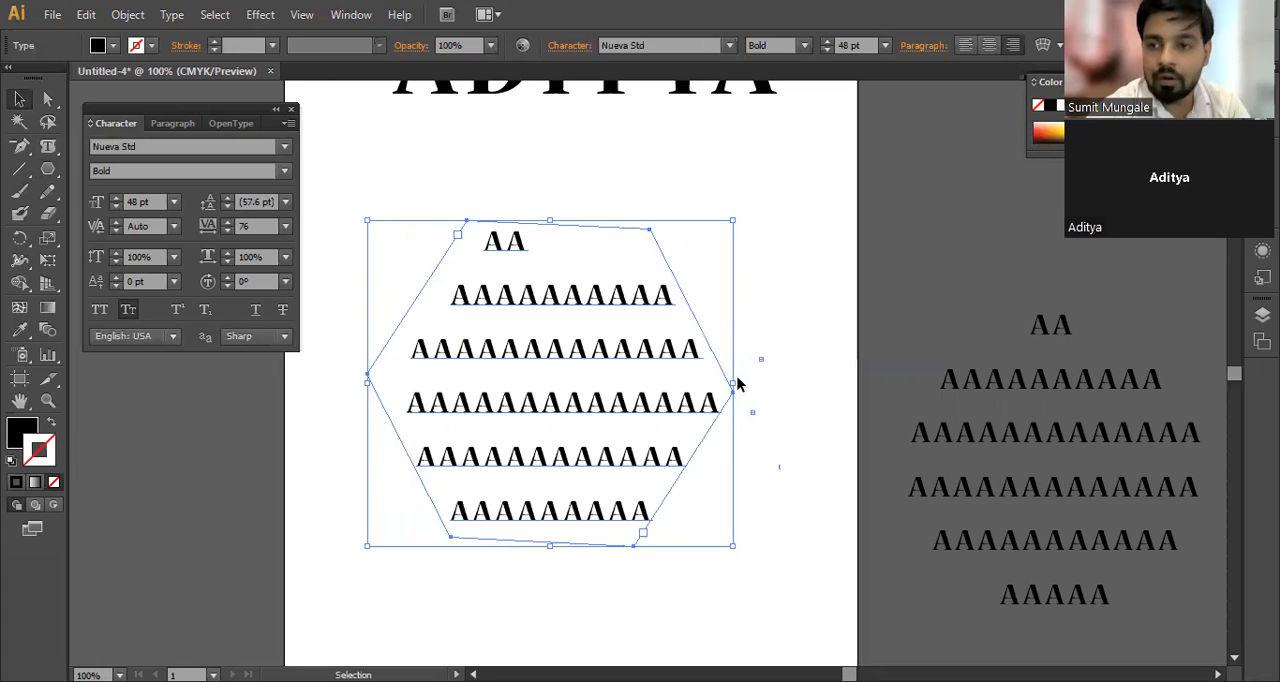
{"action": "left_click_drag", "start_coordinate": [786, 232], "coordinate": [289, 648]}
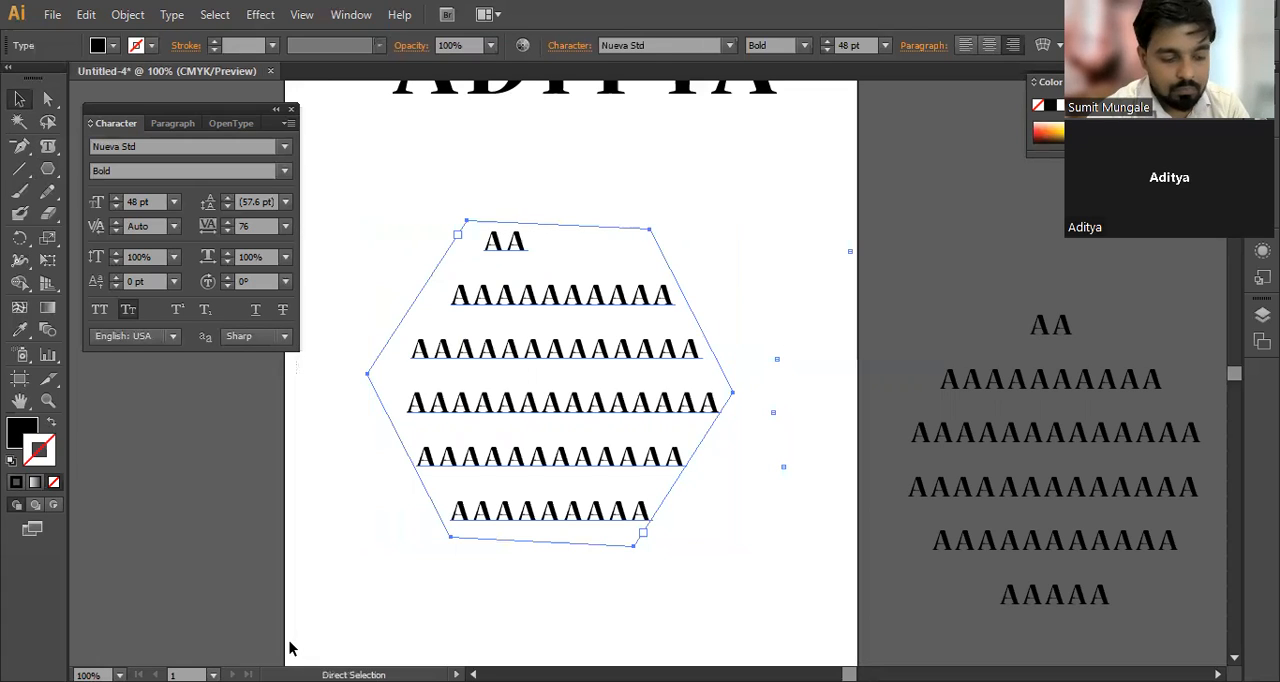
{"action": "key", "text": "ctrl+x"}
Step: Draw a large black-filled circle below the heading with the Ellipse tool, undoing a first ellipse attempt
{"action": "left_click", "coordinate": [50, 166]}
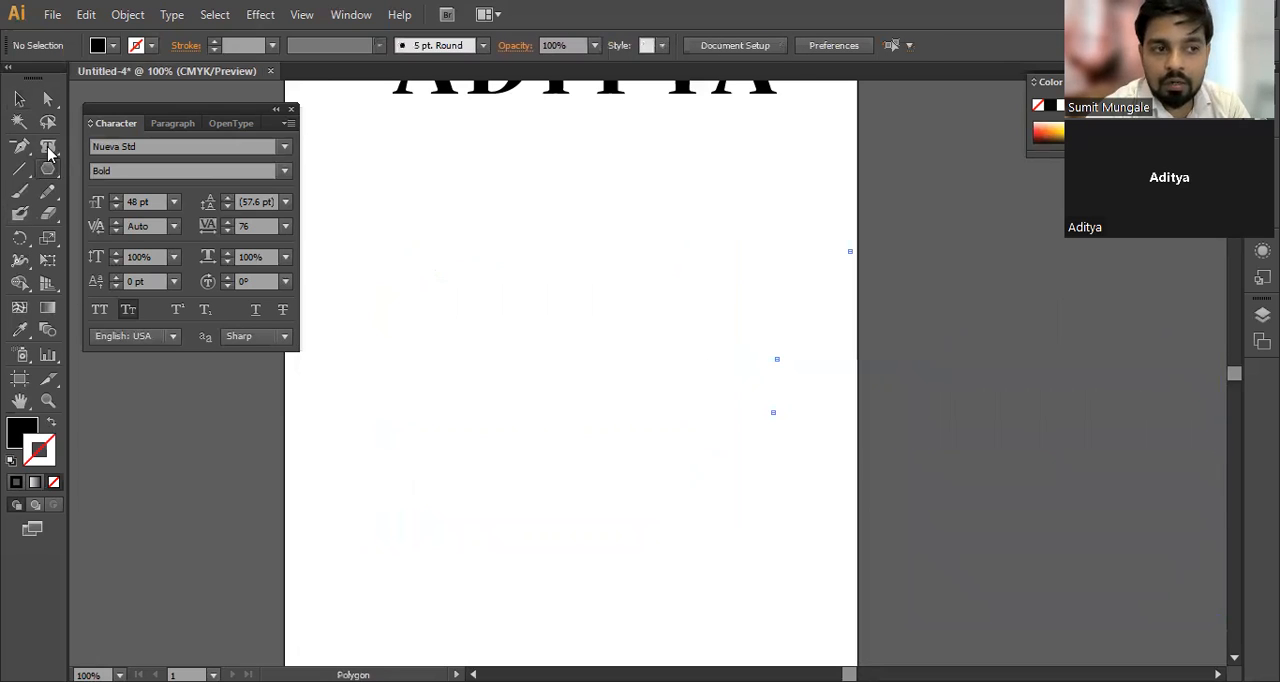
{"action": "left_click_drag", "start_coordinate": [48, 146], "coordinate": [138, 199]}
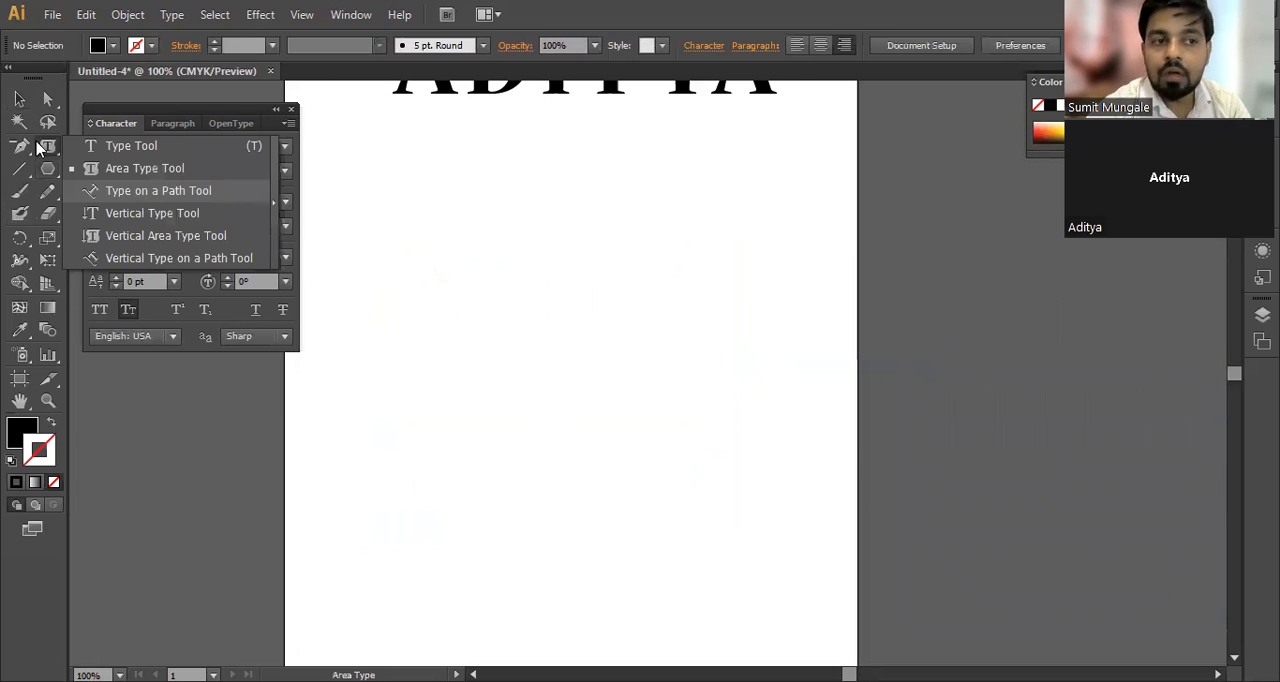
{"action": "left_click", "coordinate": [48, 100]}
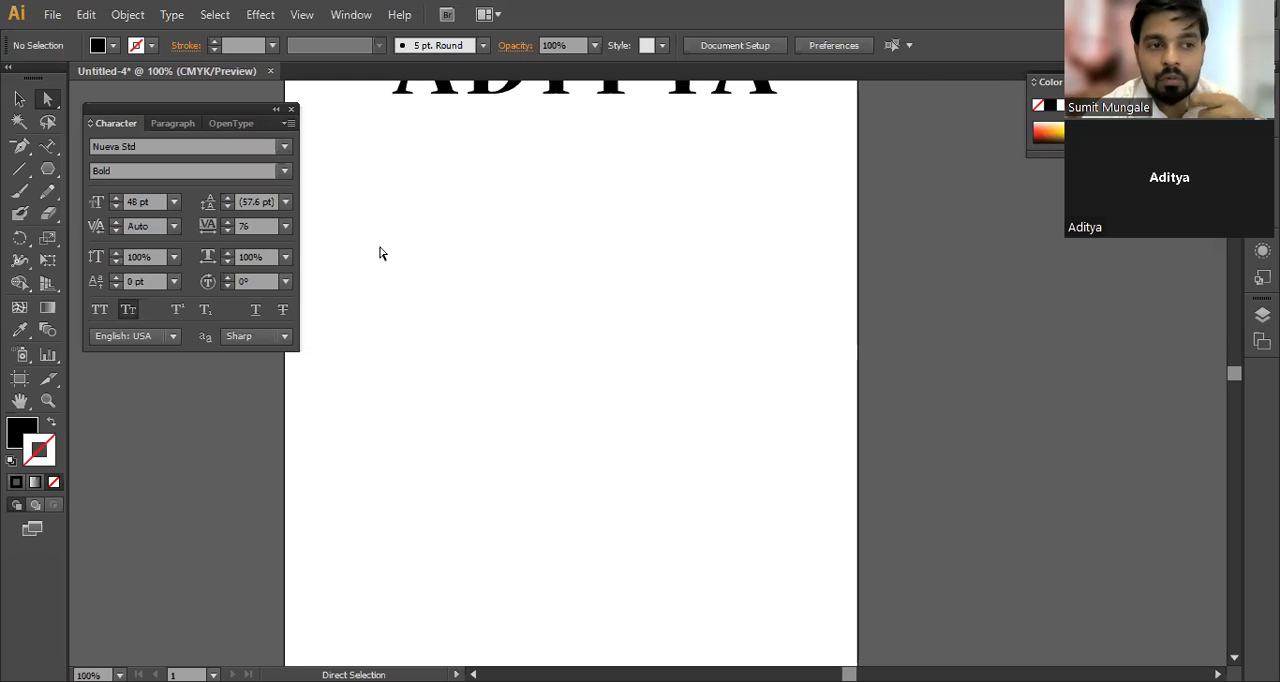
{"action": "left_click", "coordinate": [48, 170]}
{"action": "left_click", "coordinate": [48, 170]}
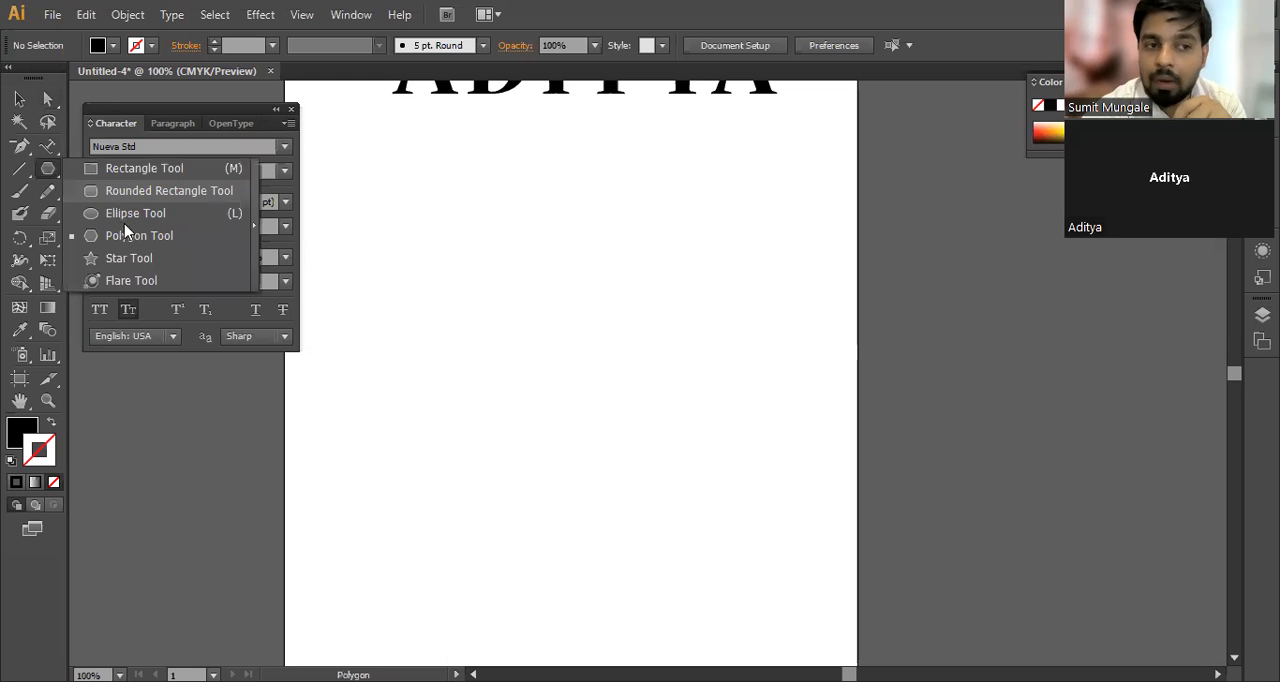
{"action": "left_click", "coordinate": [143, 220]}
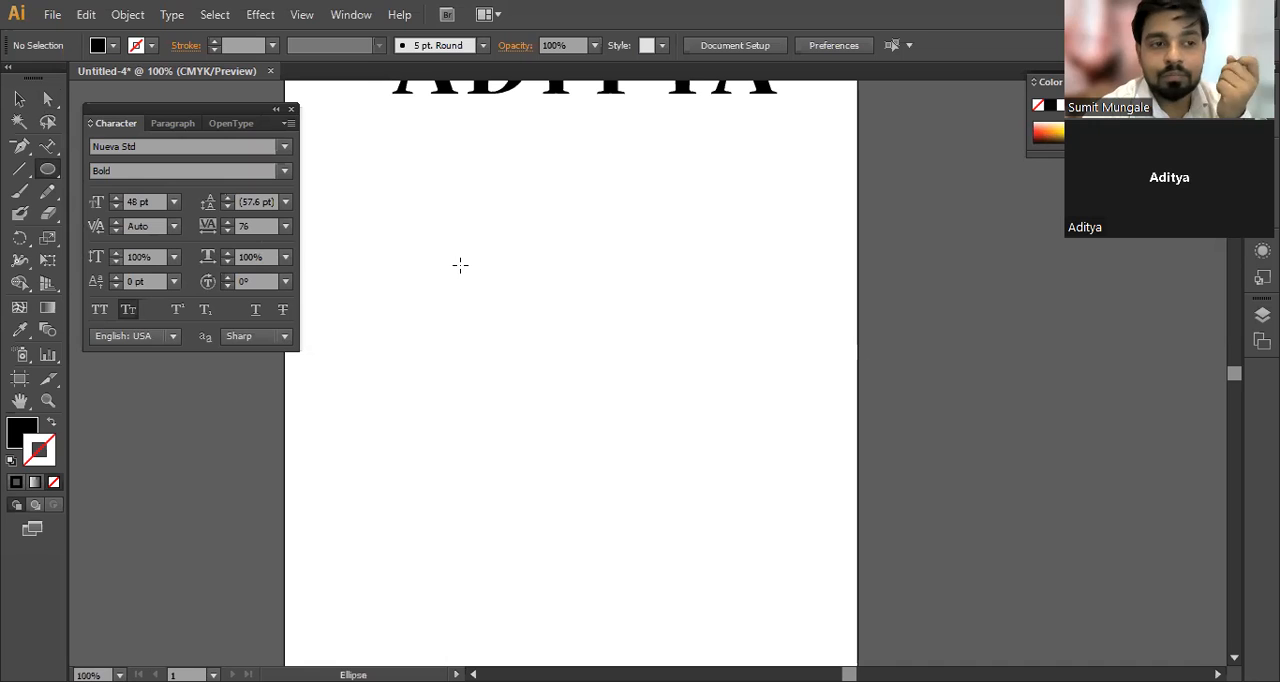
{"action": "left_click_drag", "start_coordinate": [374, 191], "coordinate": [667, 511]}
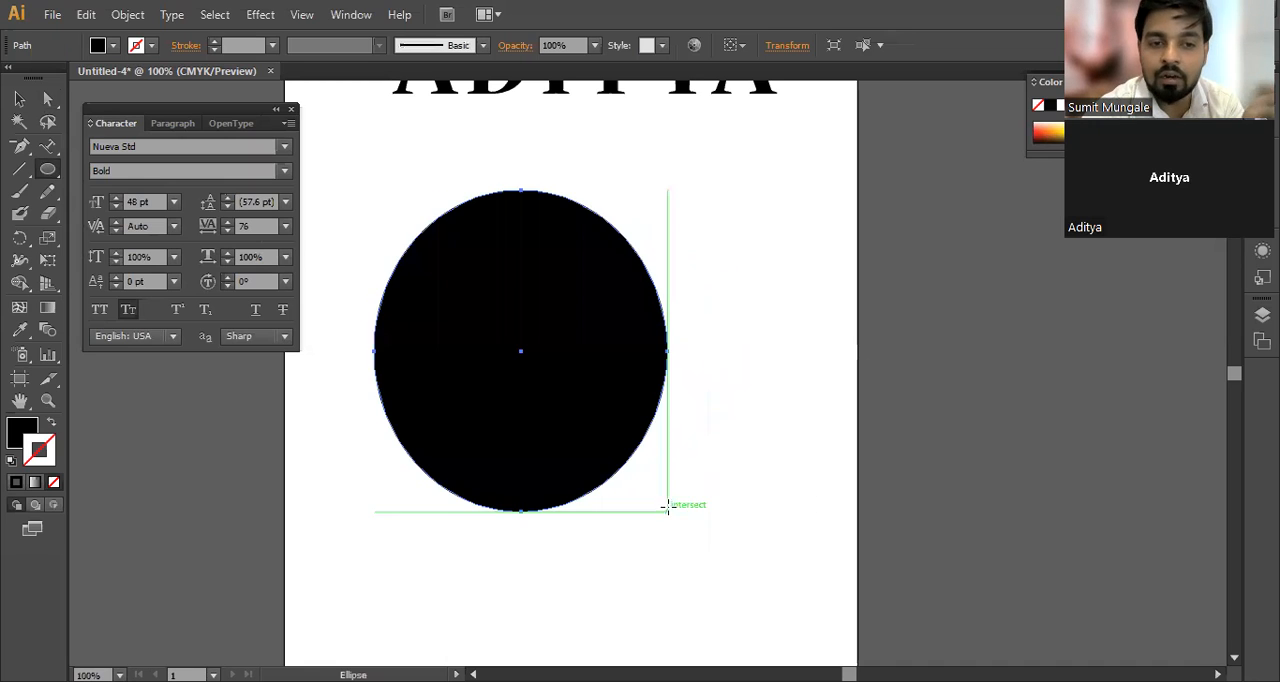
{"action": "key", "text": "a"}
{"action": "key", "text": "ctrl+z"}
{"action": "left_click_drag", "start_coordinate": [418, 185], "coordinate": [737, 516]}
{"action": "key", "text": "v"}
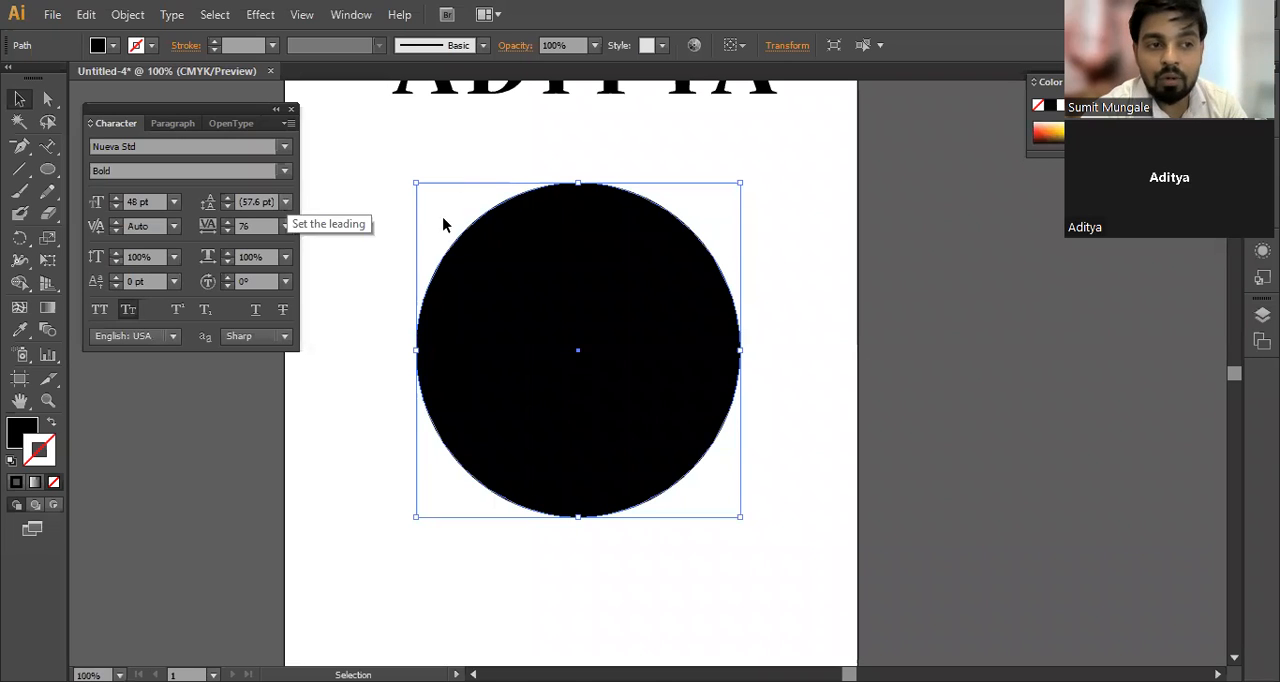
Step: Convert the circle's outline into a text path near its upper edge with the Type on a Path tool
{"action": "left_click", "coordinate": [44, 155]}
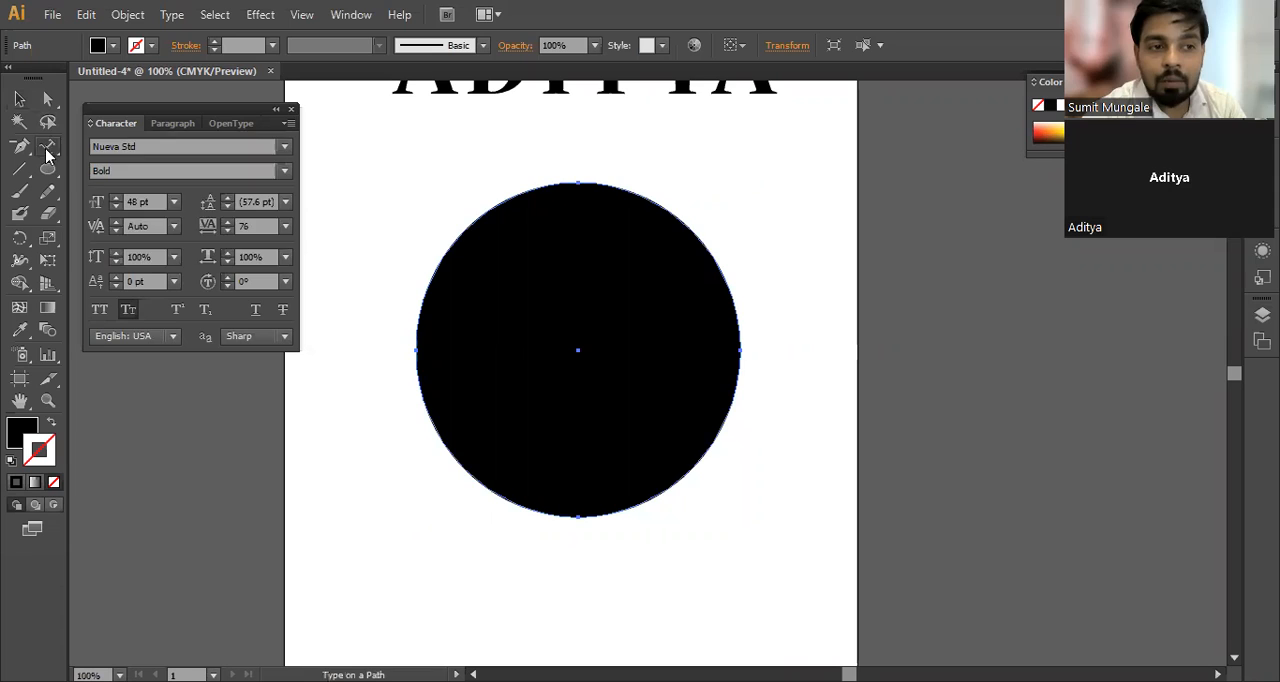
{"action": "left_click_drag", "start_coordinate": [44, 155], "coordinate": [150, 200]}
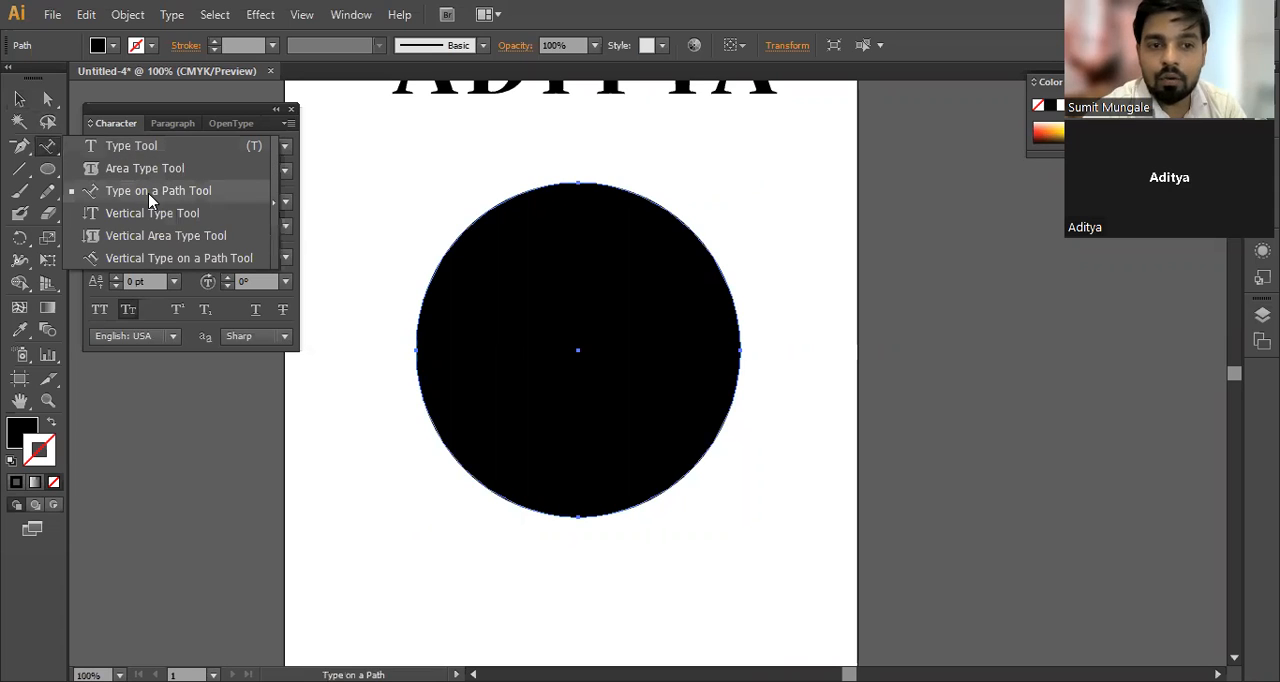
{"action": "left_click", "coordinate": [150, 200]}
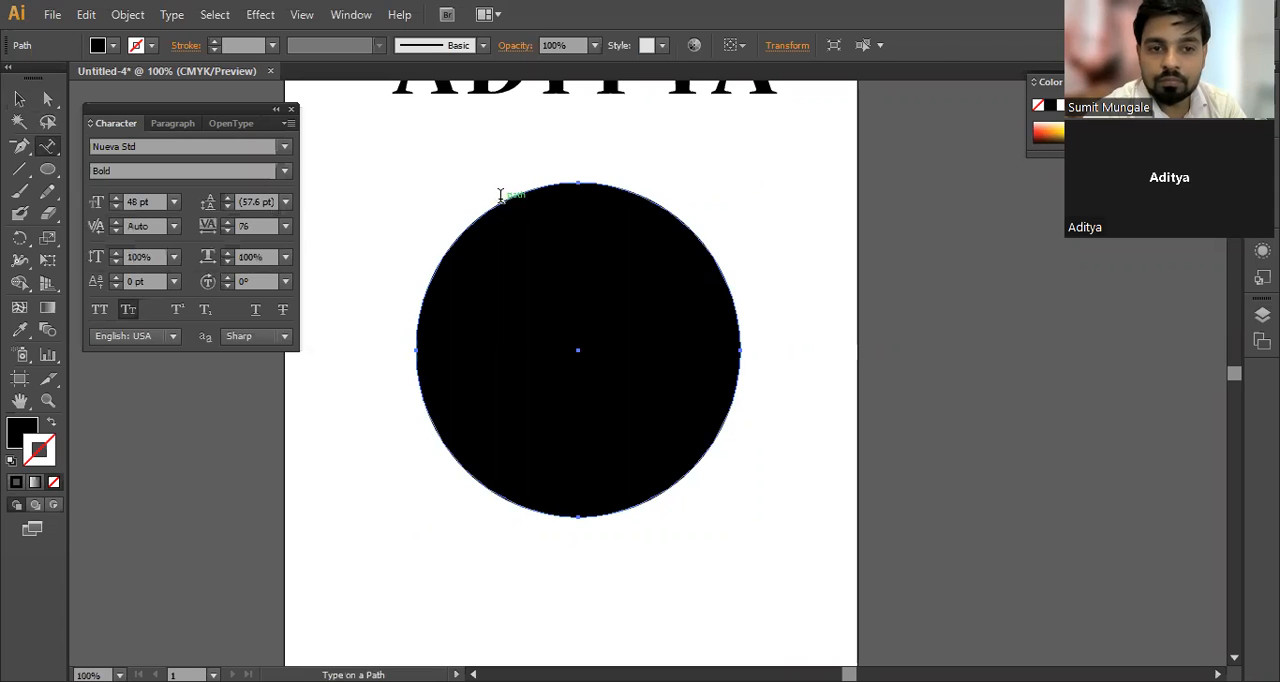
{"action": "left_click", "coordinate": [500, 195]}
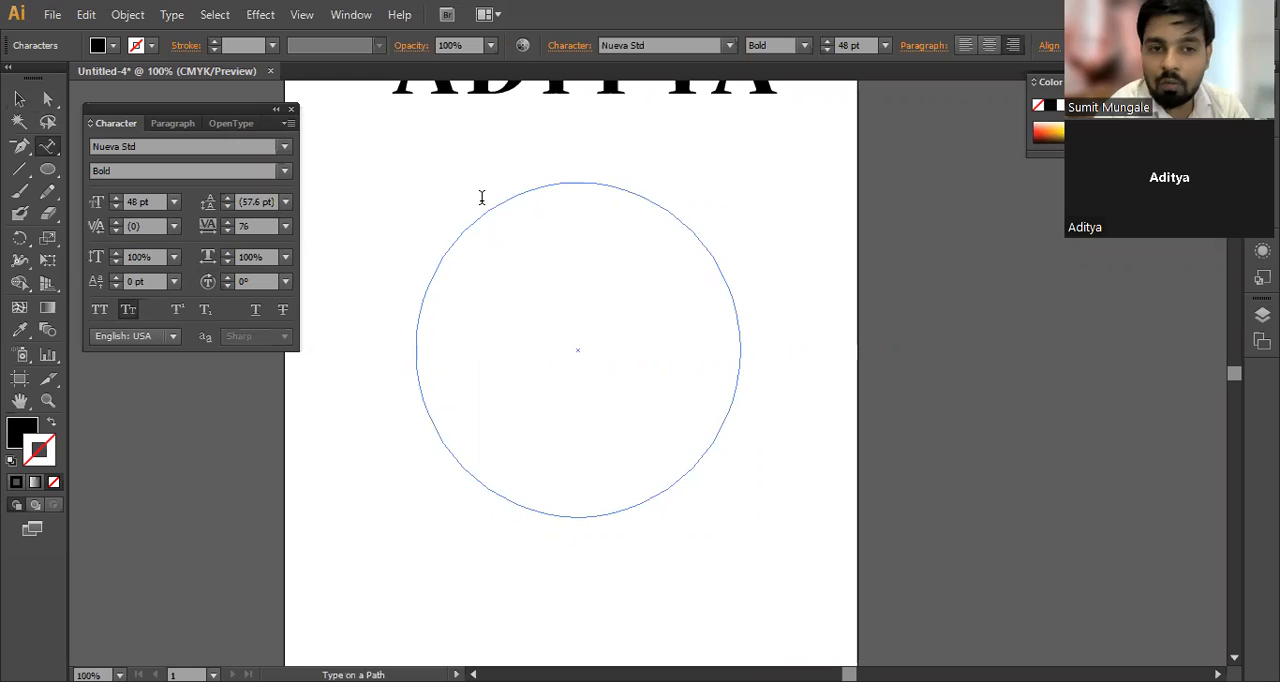
Step: Fill the circular path with capital A letters, and undo the text
{"action": "left_click", "coordinate": [481, 197]}
{"action": "type", "text": "AAAAAAAAAAAAAAAAAAAAAAAAAAAA"}
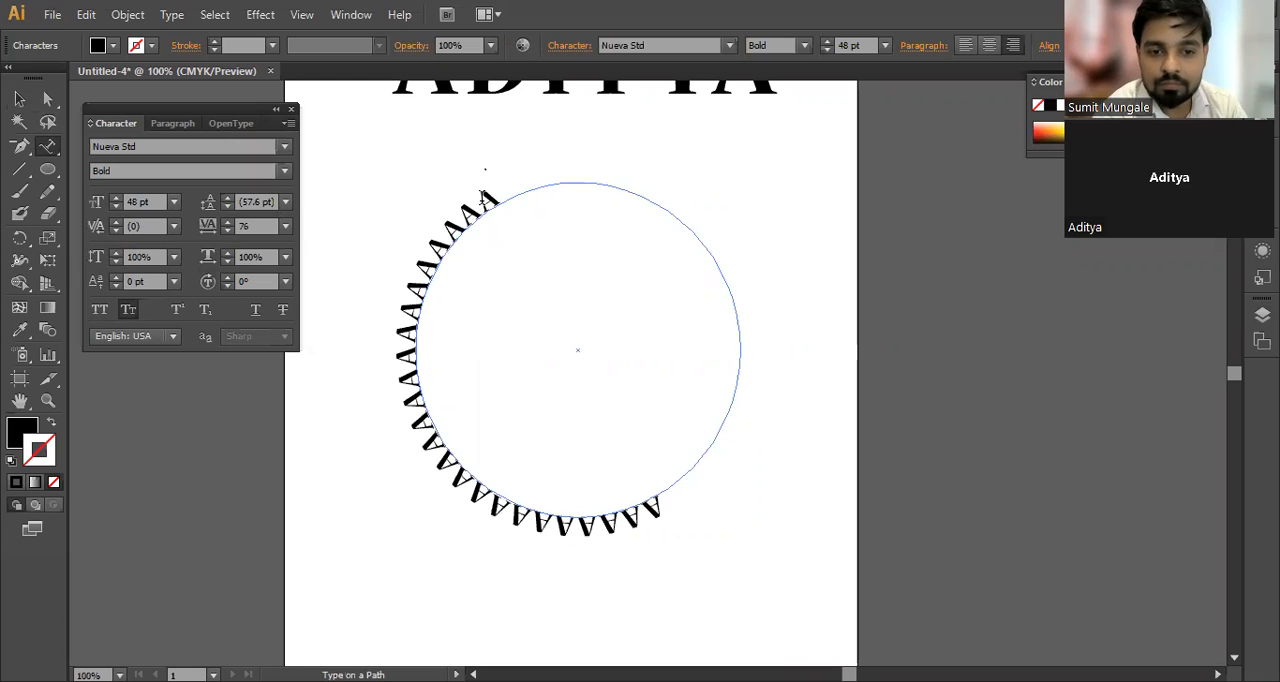
{"action": "type", "text": "AAAAAAAAAAAAAAAAAAAAAAAAAAAAAAAAAAAAAAAAAAAAAAAAAA"}
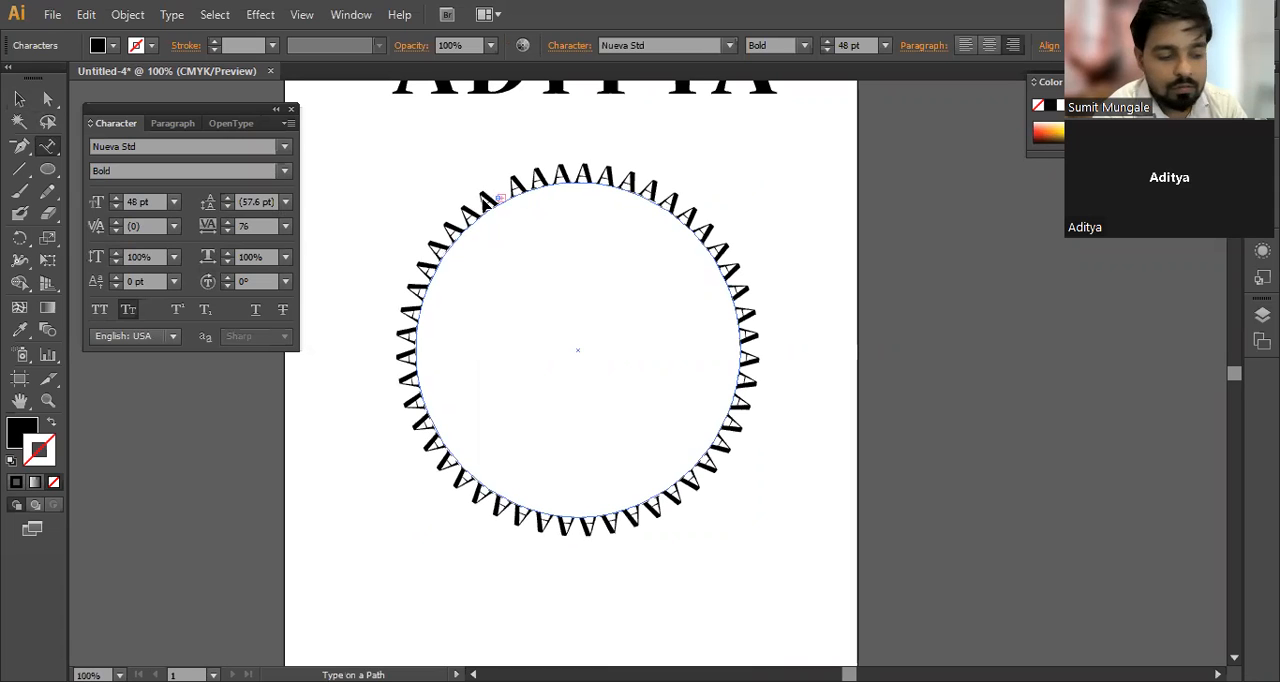
{"action": "key", "text": "ctrl+z"}
{"action": "key", "text": "ctrl+z"}
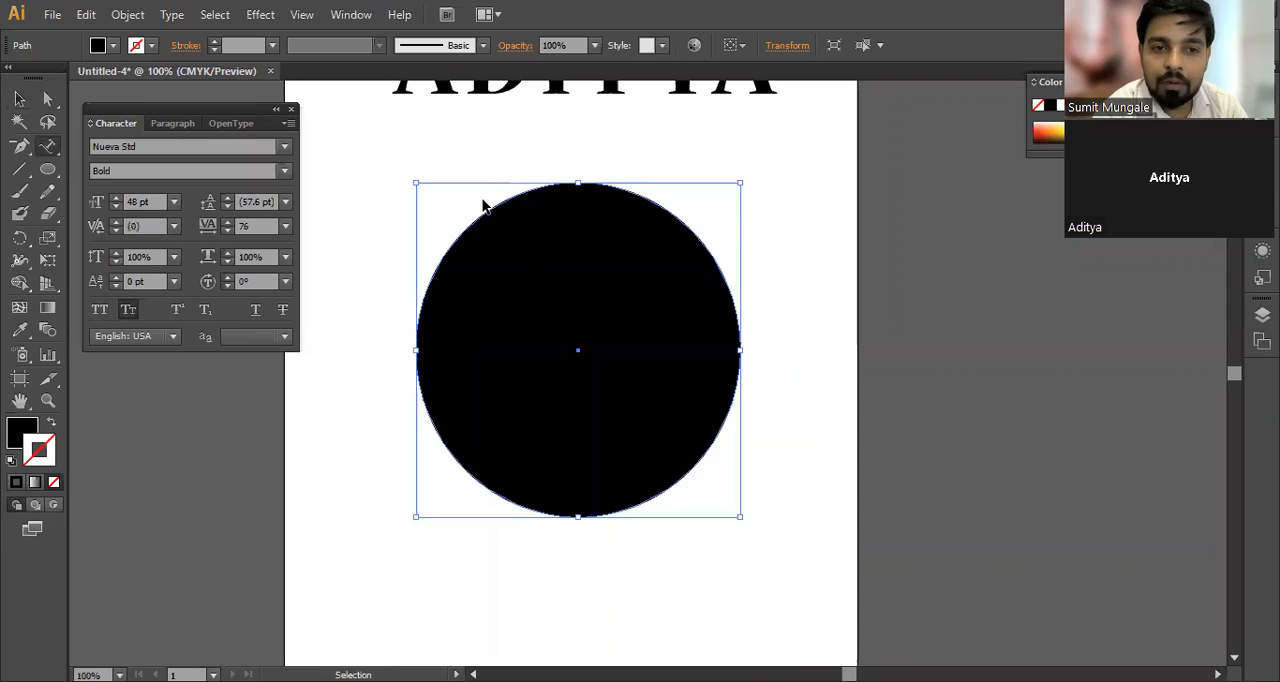
Step: Restore the circular text path and fill its whole circumference with the letter z
{"action": "key", "text": "ctrl+shift+z"}
{"action": "type", "text": "zzzzzzzzzzzz"}
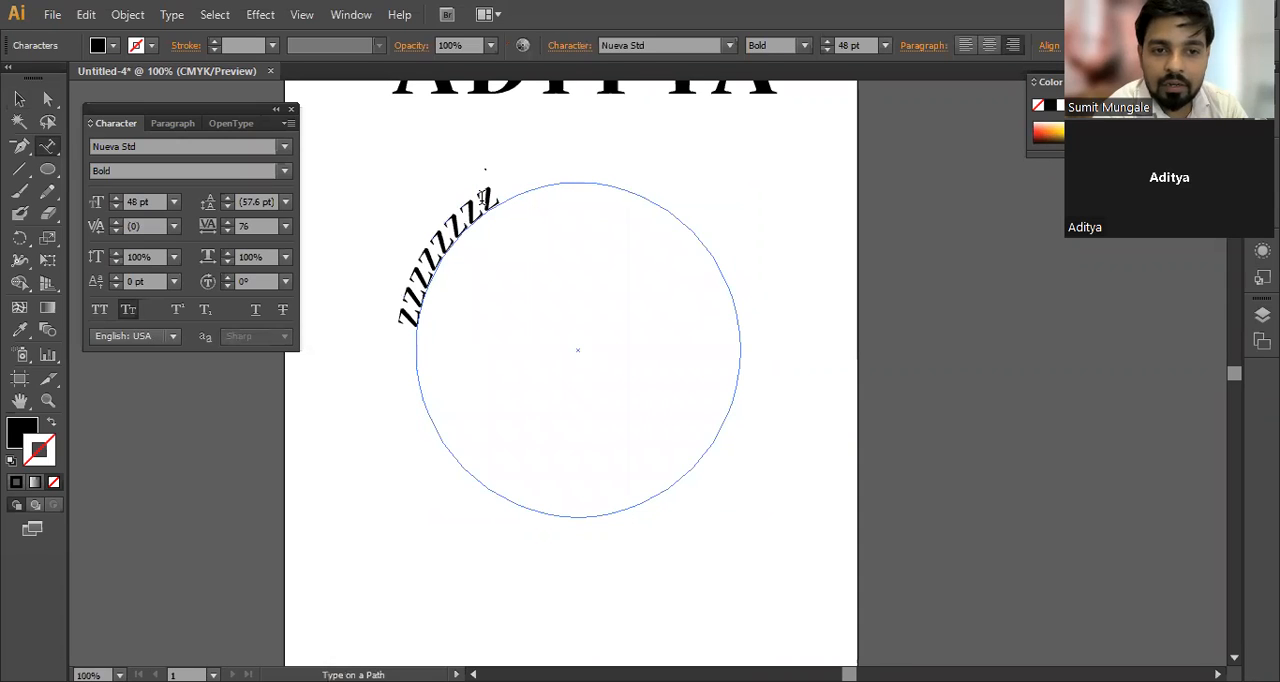
{"action": "type", "text": "zzzzzzzzzzzzzzzzzzzzzzzzzzzzzzzzzzzzzzzzzzzzzzzzzz"}
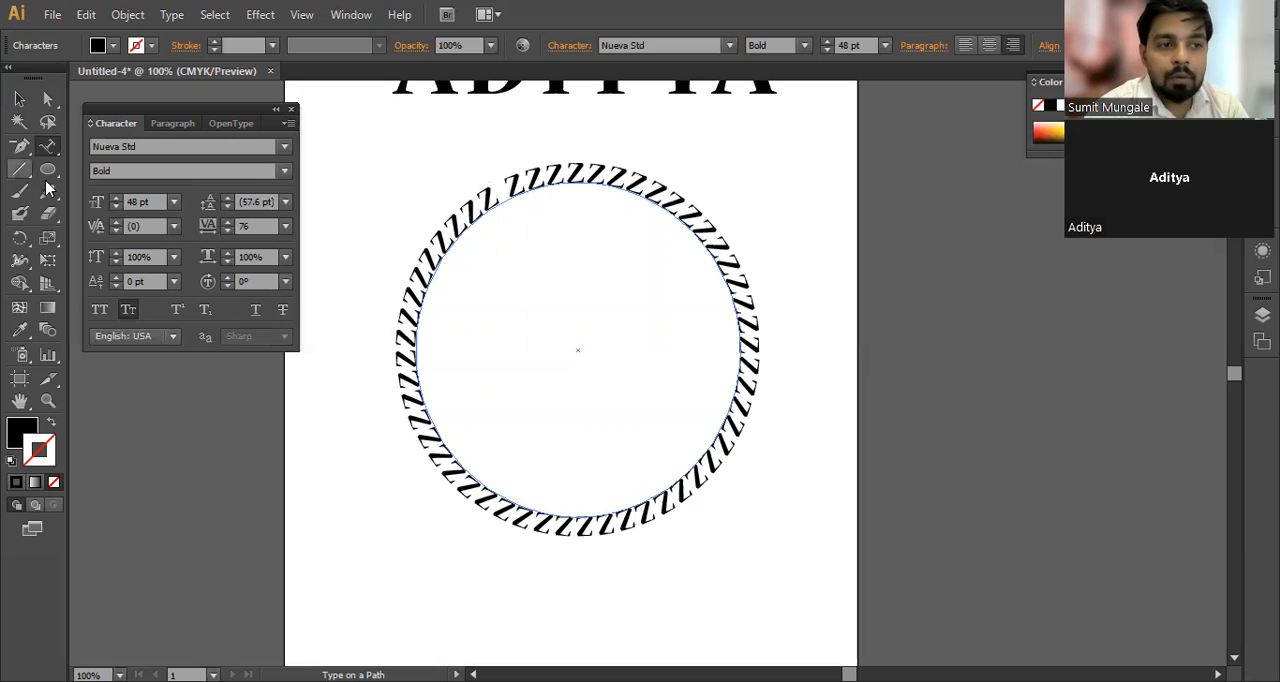
Step: Add the point text PIXEL inside the circle and centre-align it
{"action": "key", "text": "t"}
{"action": "left_click", "coordinate": [538, 338]}
{"action": "type", "text": "AG"}
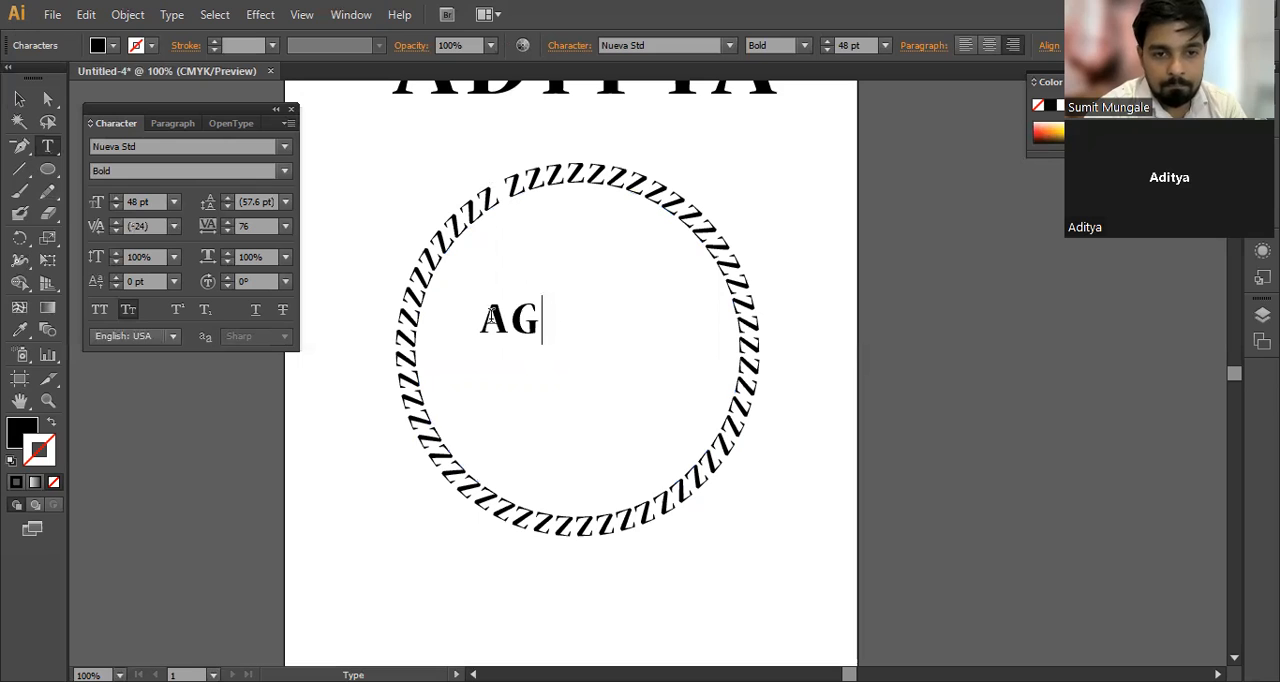
{"action": "double_click", "coordinate": [490, 318]}
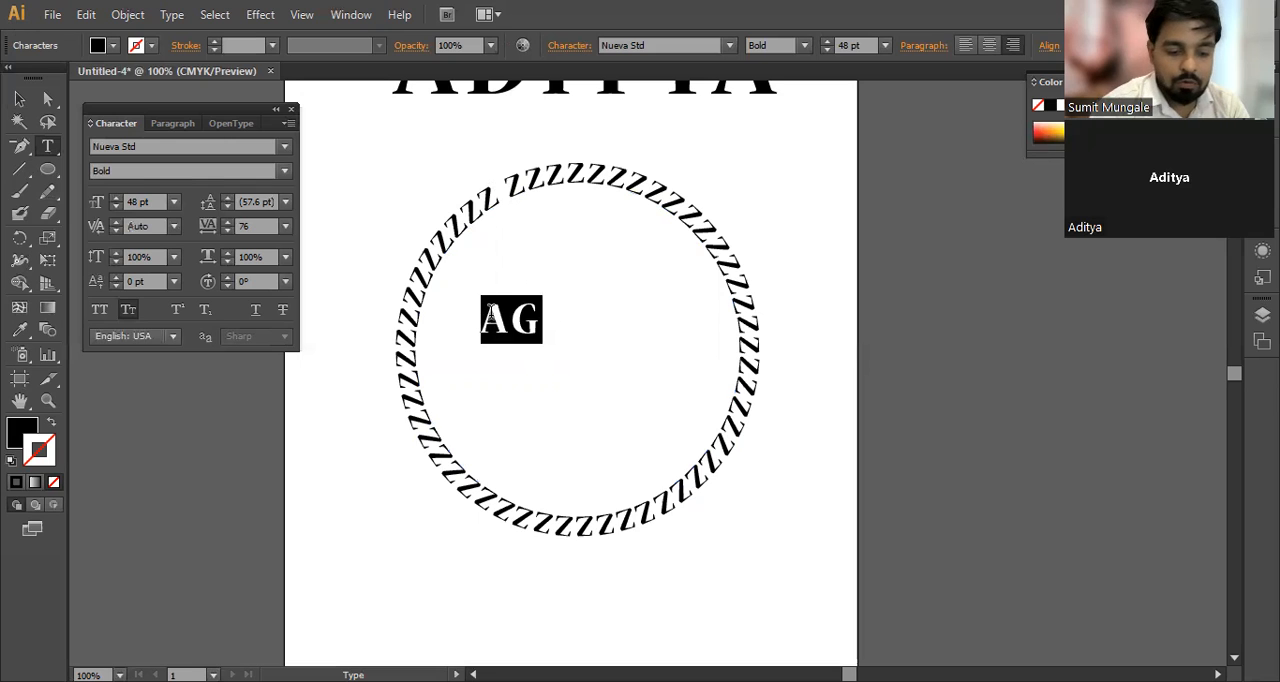
{"action": "type", "text": "PIXEL"}
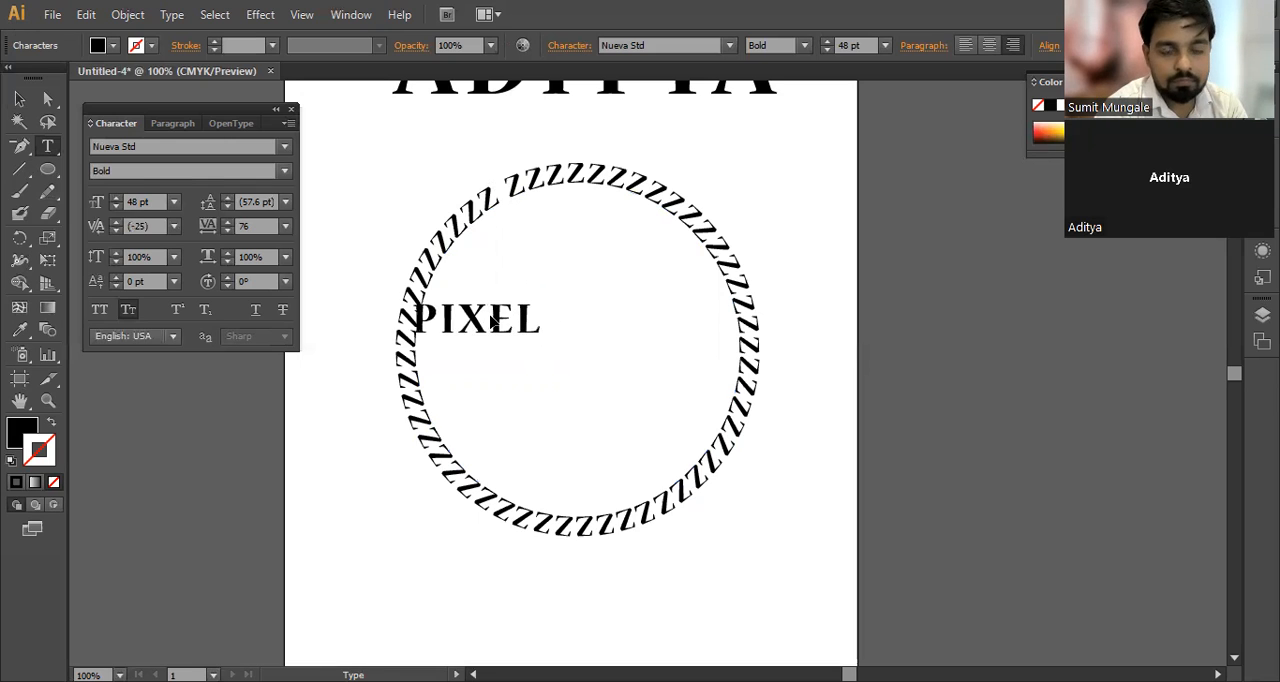
{"action": "double_click", "coordinate": [491, 318]}
{"action": "key", "text": "ctrl+shift+c"}
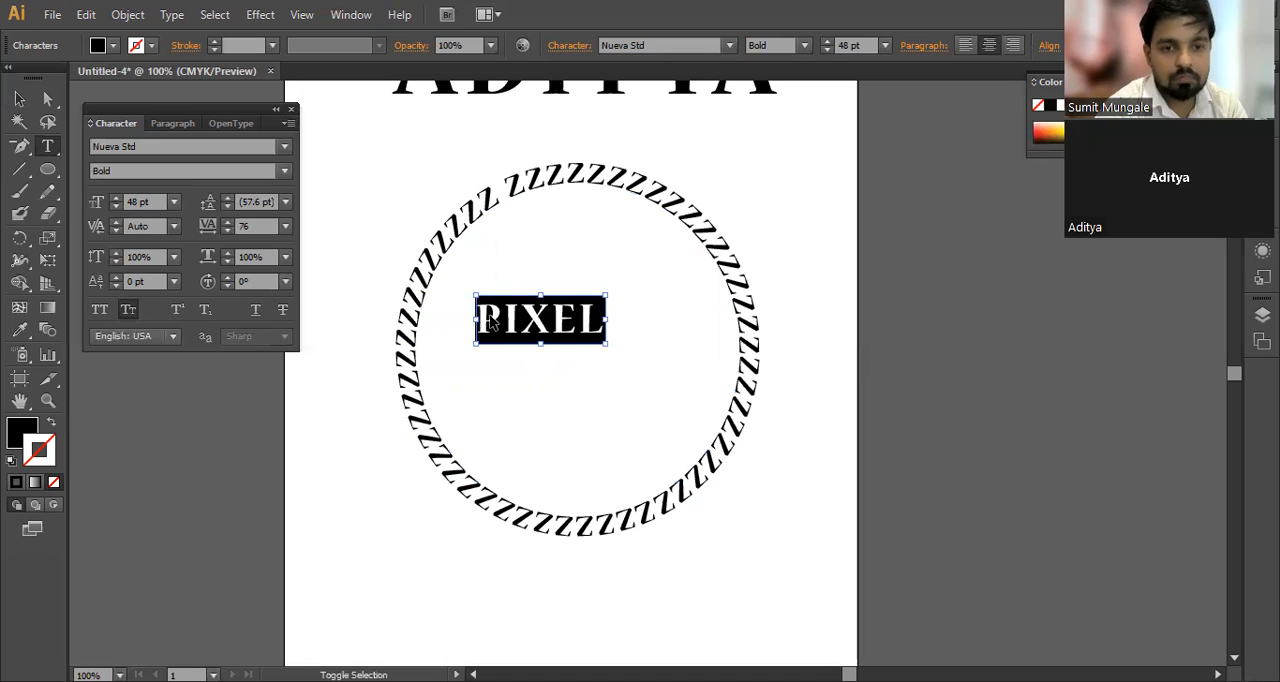
Step: Enlarge the PIXEL text to 104.15 pt, centre it inside the ring of letters, and deselect everything
{"action": "left_click", "coordinate": [19, 98]}
{"action": "left_click_drag", "start_coordinate": [560, 325], "coordinate": [610, 343]}
{"action": "left_click_drag", "start_coordinate": [520, 311], "coordinate": [443, 254]}
{"action": "left_click_drag", "start_coordinate": [577, 339], "coordinate": [572, 339]}
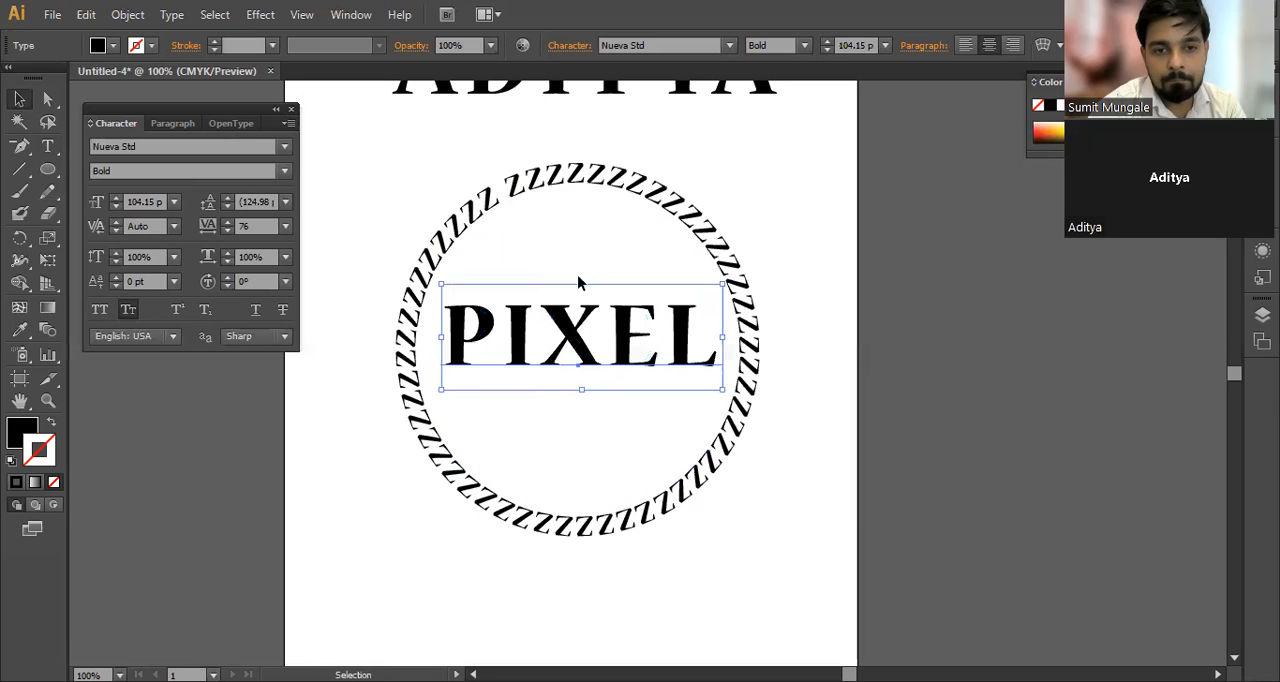
{"action": "left_click", "coordinate": [585, 176]}
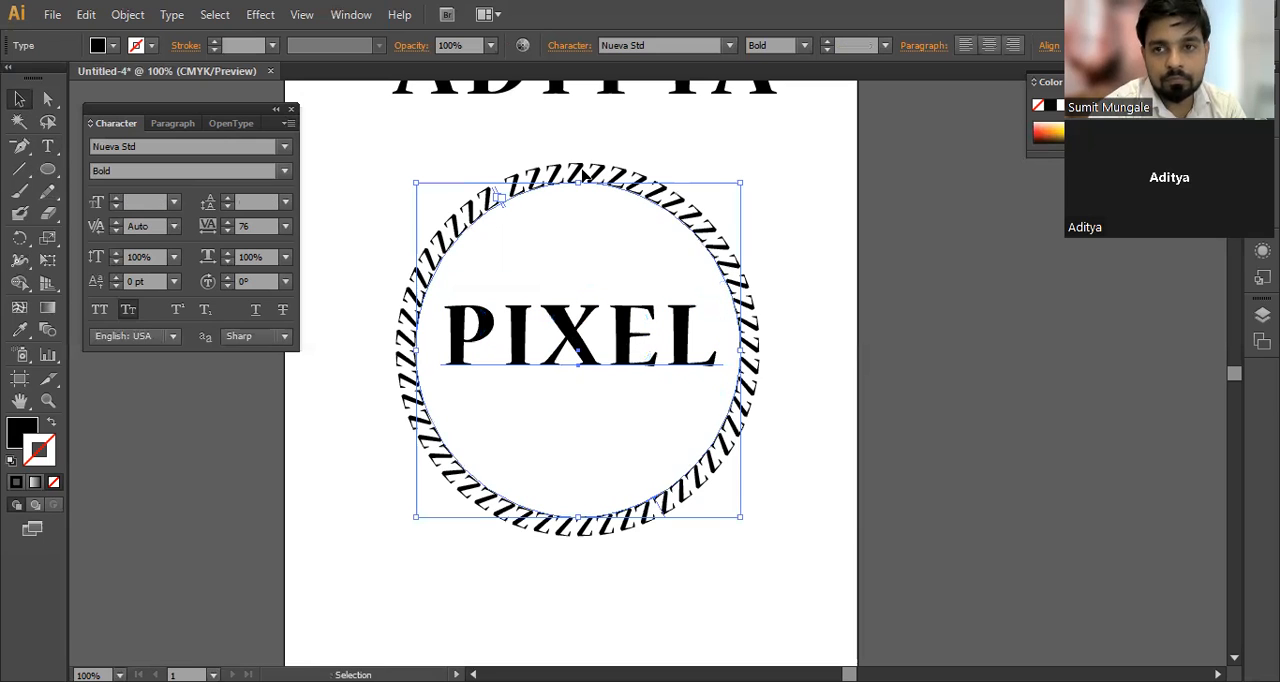
{"action": "left_click", "coordinate": [924, 278]}
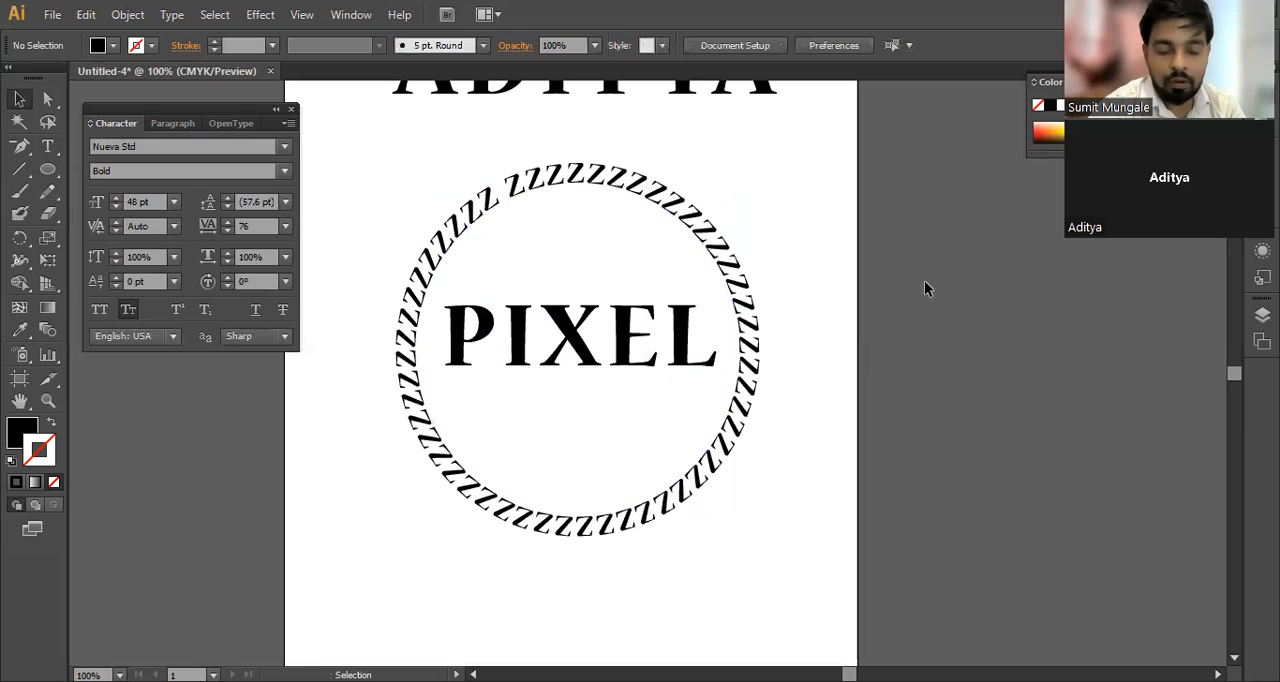
Step: Replace all the z letters on the circular path with the text "Pixel Design Studio."
{"action": "left_click", "coordinate": [632, 358]}
{"action": "left_click", "coordinate": [541, 190]}
{"action": "double_click", "coordinate": [541, 190]}
{"action": "key", "text": "ctrl+a"}
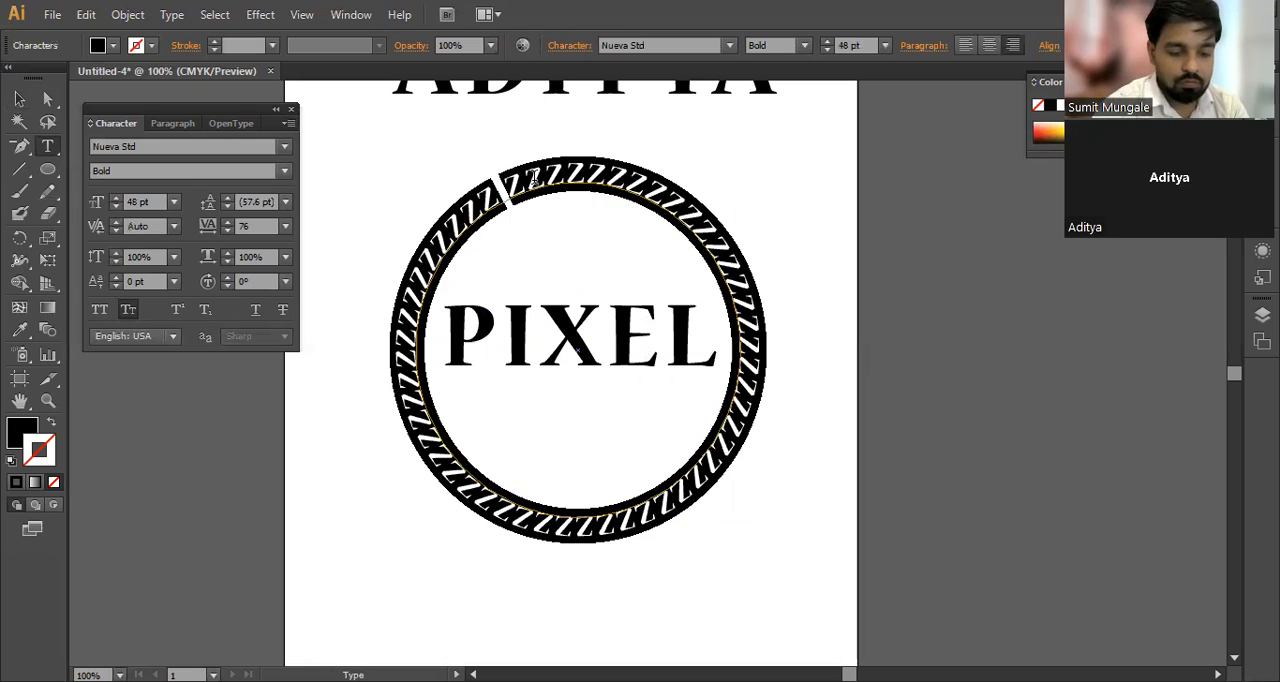
{"action": "type", "text": "Pixel"}
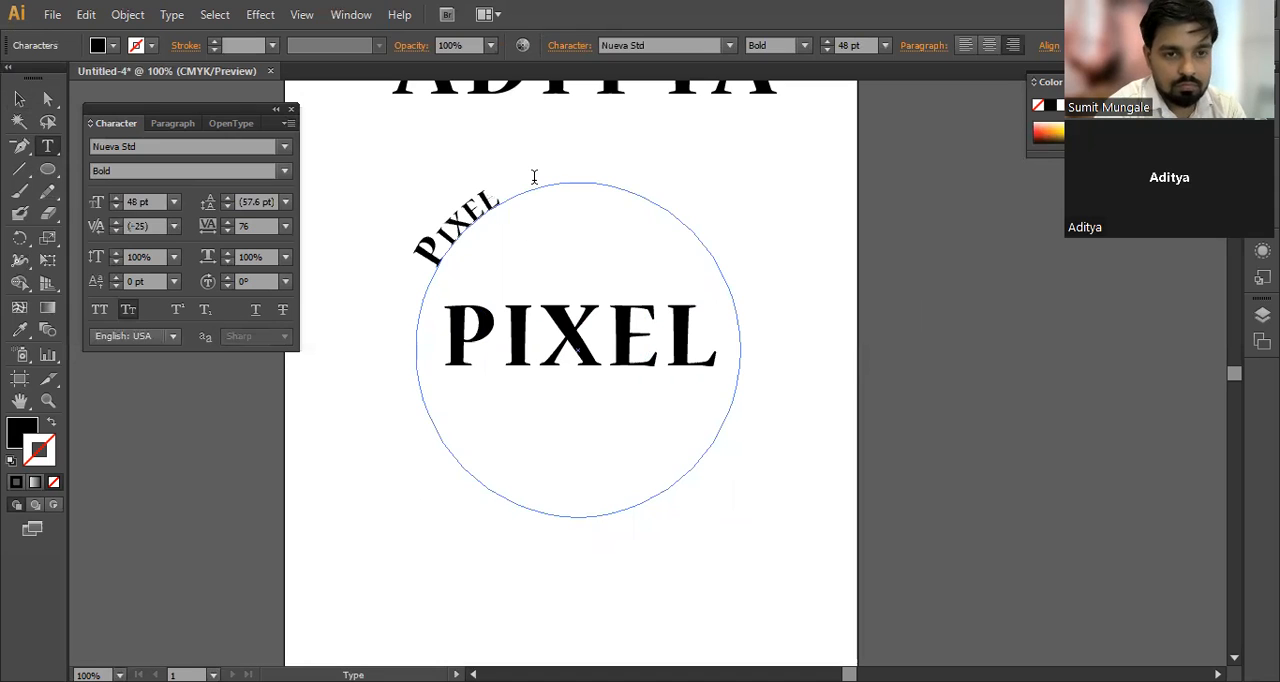
{"action": "type", "text": " Desigg"}
{"action": "key", "text": "BackSpace"}
{"action": "type", "text": "m Stud"}
{"action": "key", "text": "BackSpace"}
{"action": "type", "text": "di"}
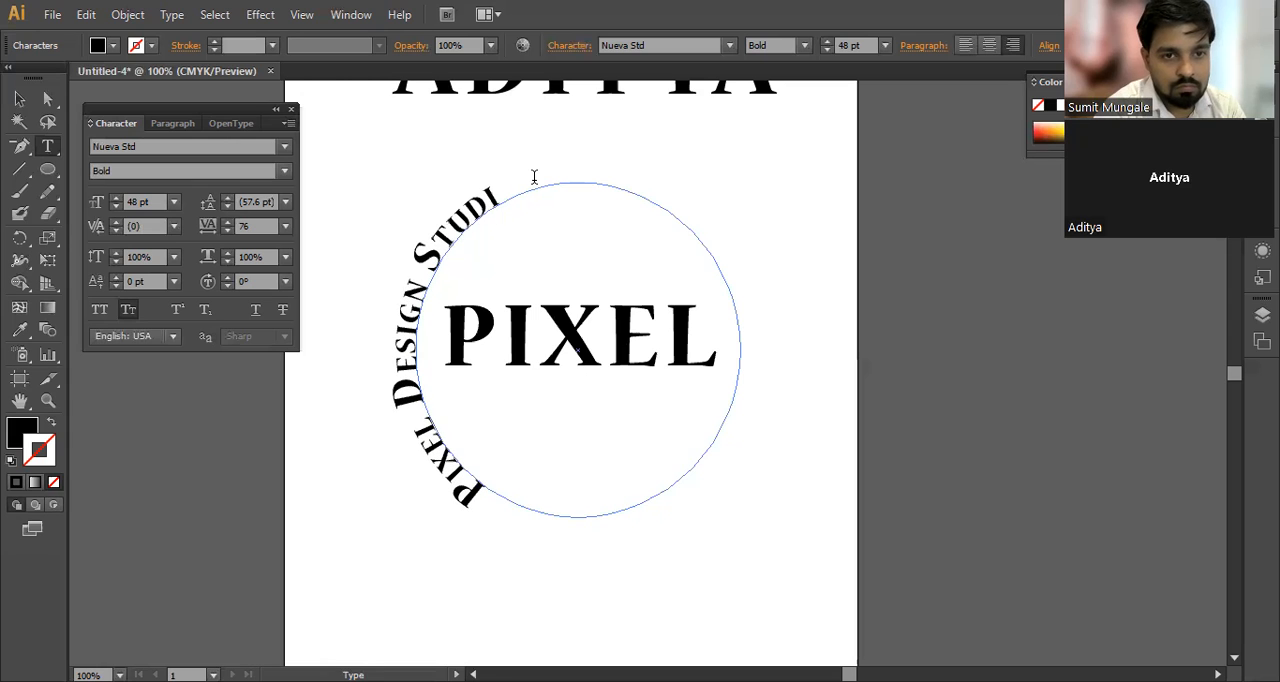
{"action": "type", "text": "o. Nagpur"}
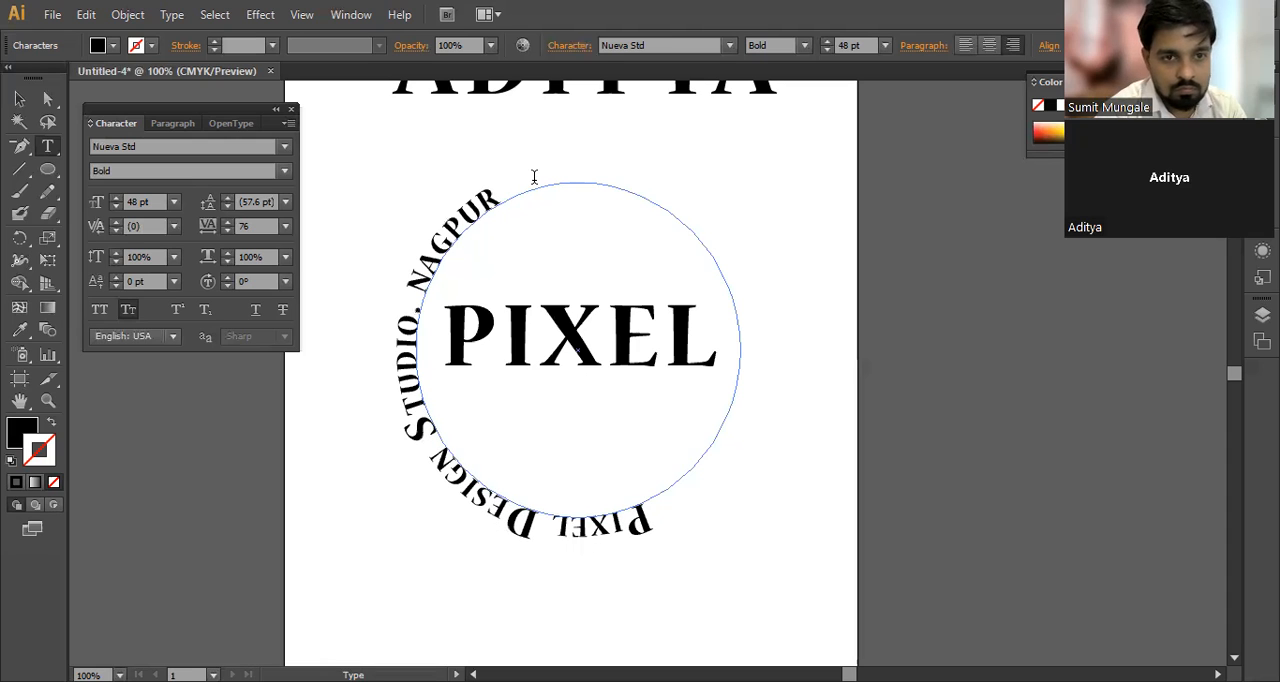
{"action": "type", "text": ".Maharashtra.India"}
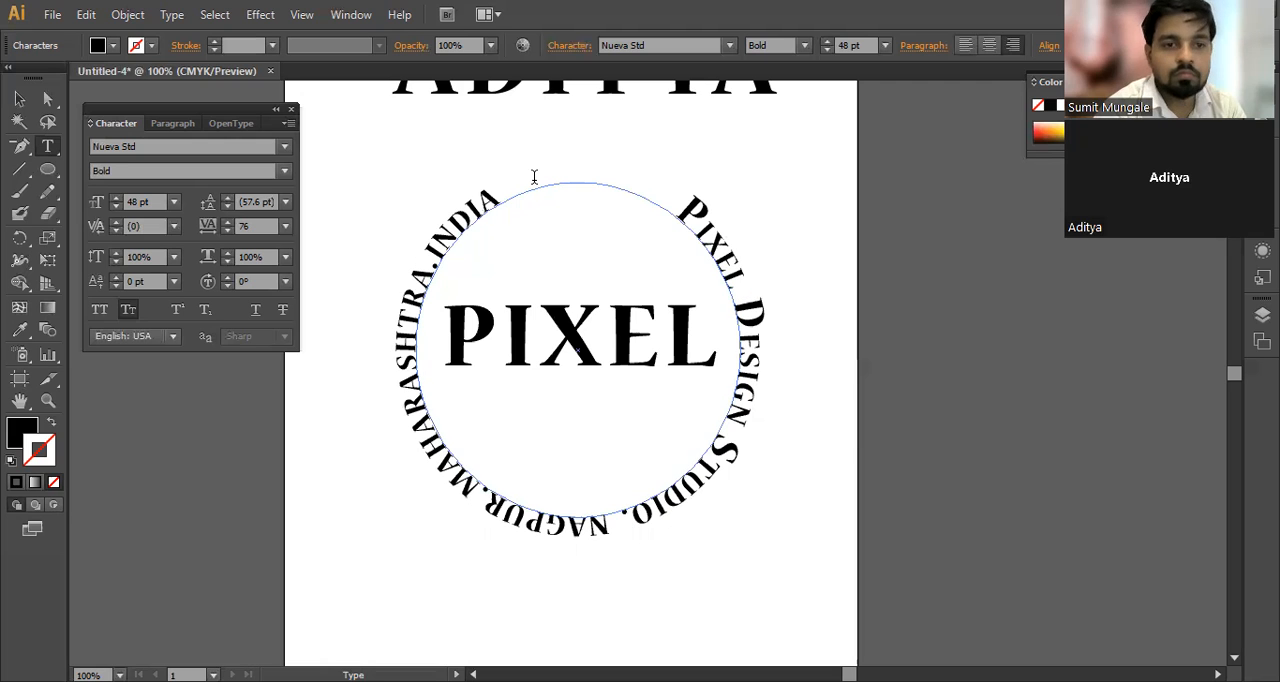
{"action": "type", "text": "."}
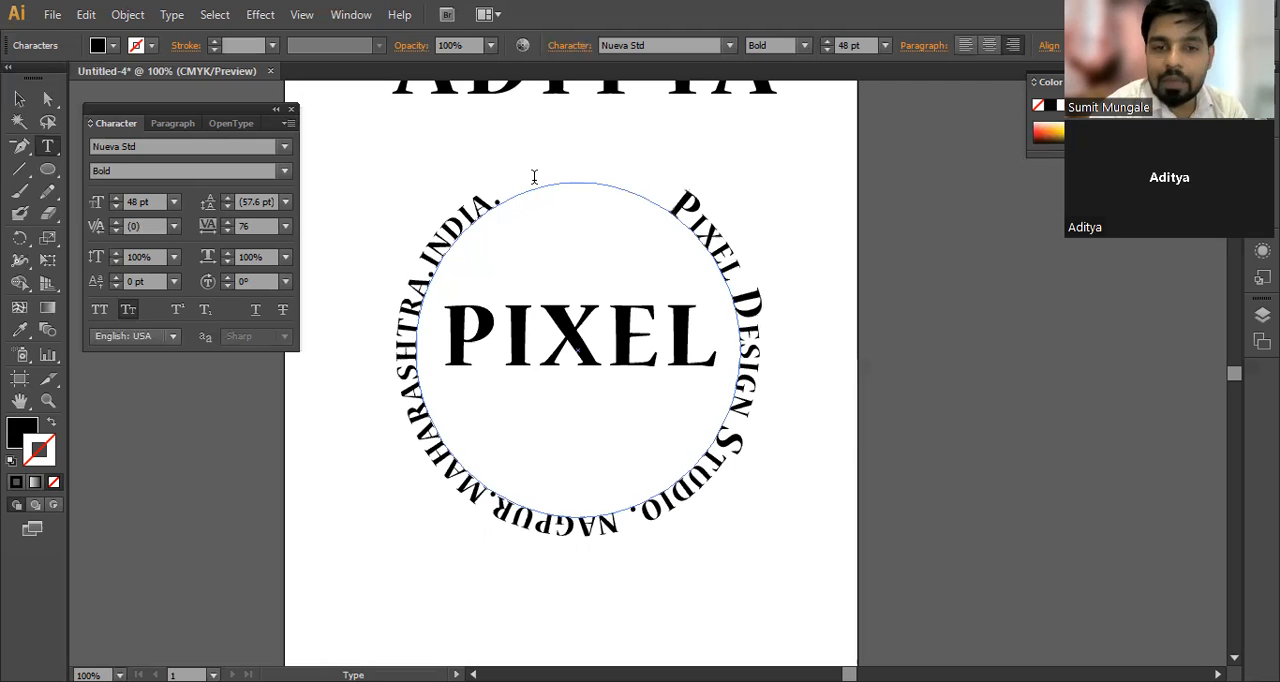
Step: Set the tracking of all the circular path text to 190 so it wraps the circle, and select it as an object
{"action": "key", "text": "ctrl+a"}
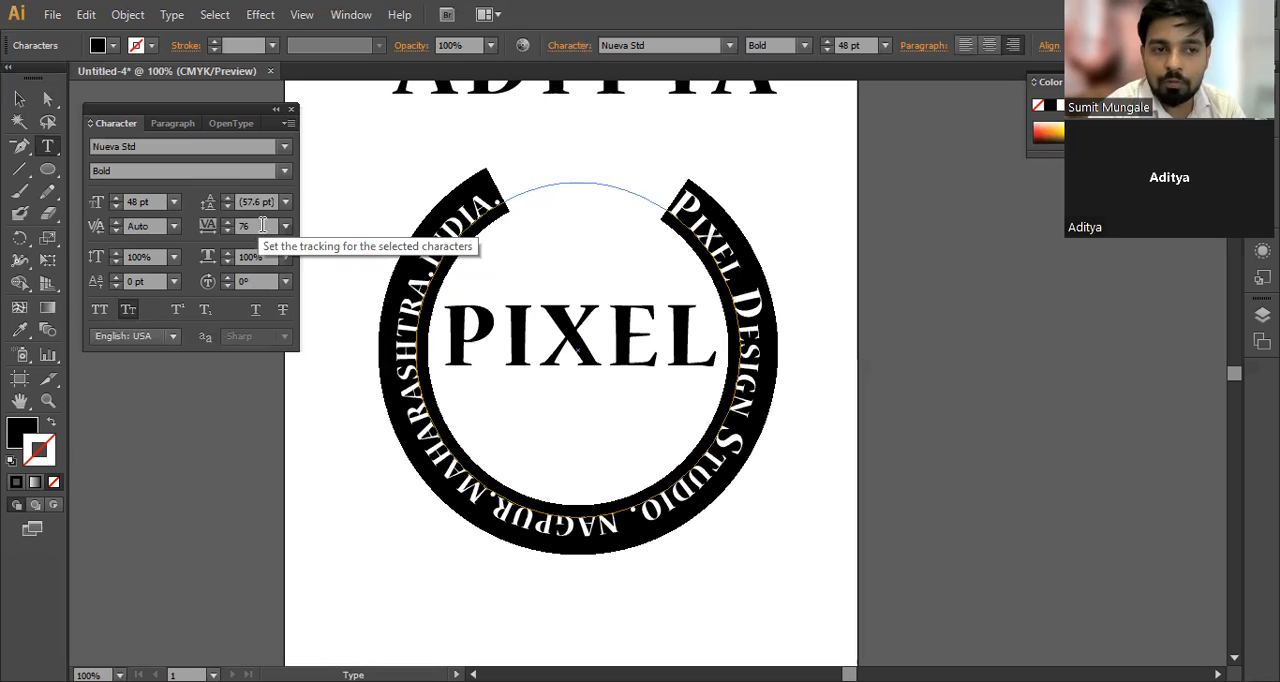
{"action": "scroll", "coordinate": [262, 225], "scroll_direction": "up", "scroll_amount": 10}
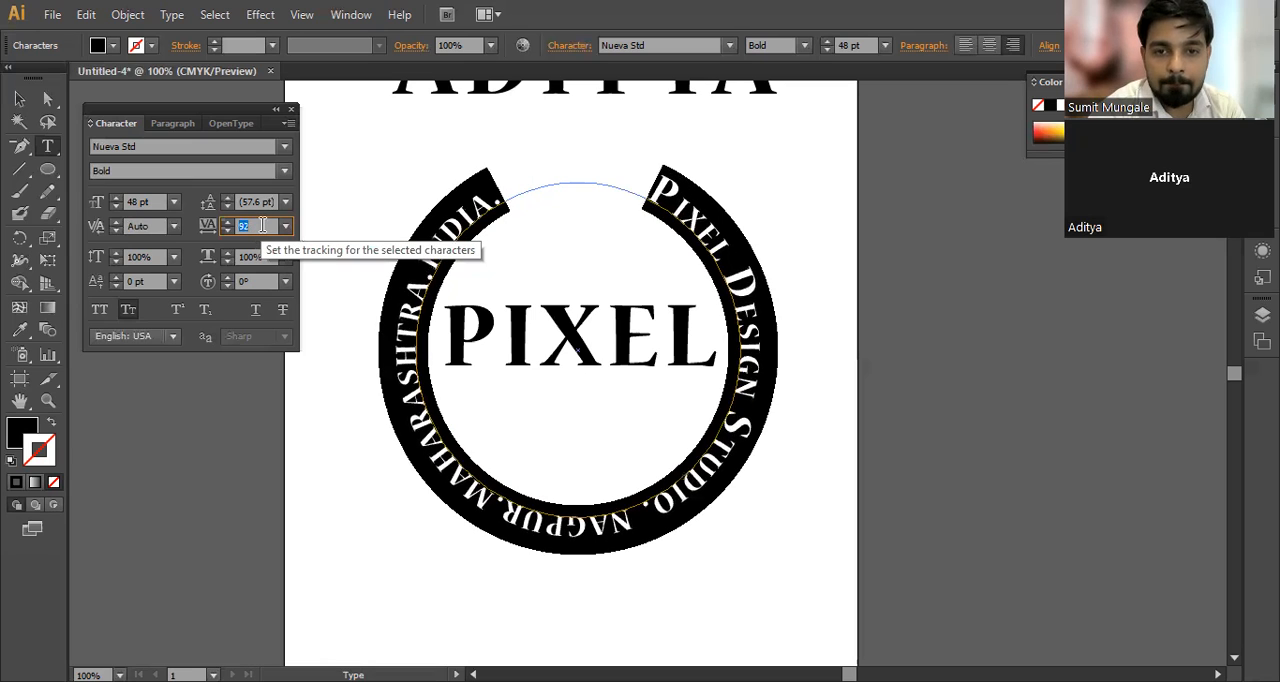
{"action": "scroll", "coordinate": [262, 225], "scroll_direction": "up", "scroll_amount": 5}
{"action": "scroll", "coordinate": [264, 225], "scroll_direction": "up", "scroll_amount": 10}
{"action": "scroll", "coordinate": [268, 225], "scroll_direction": "up", "scroll_amount": 14}
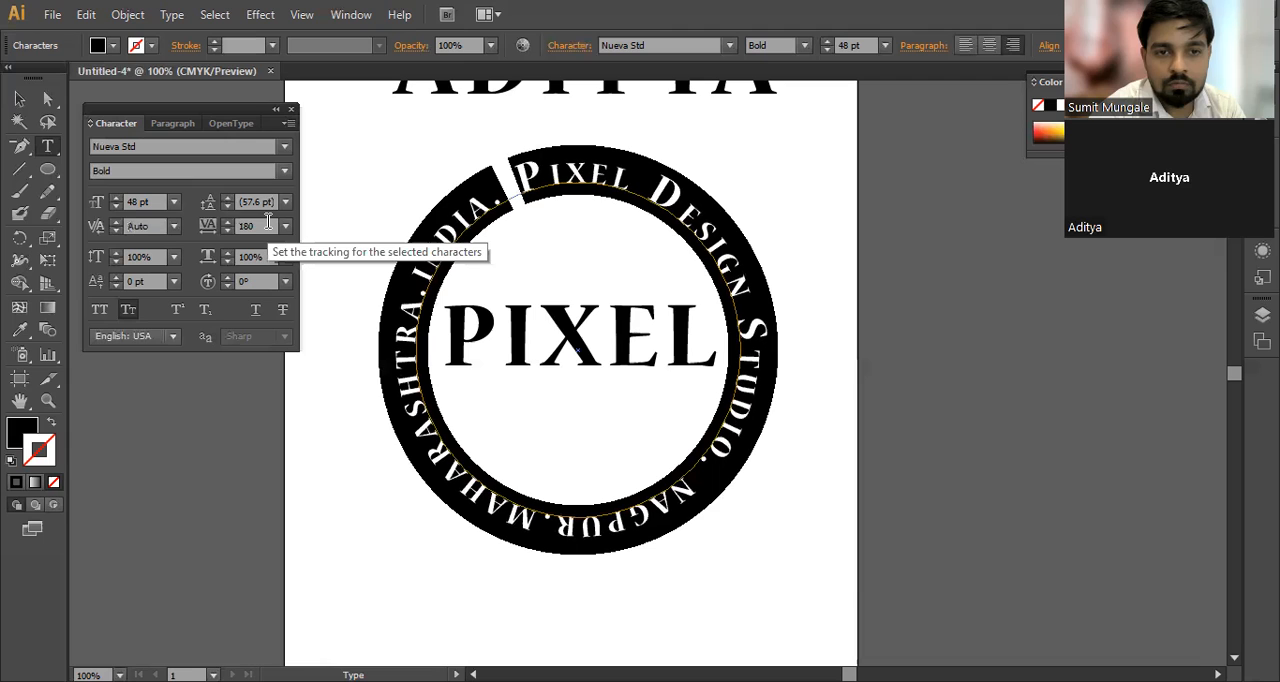
{"action": "scroll", "coordinate": [268, 225], "scroll_direction": "up", "scroll_amount": 4}
{"action": "scroll", "coordinate": [268, 225], "scroll_direction": "up", "scroll_amount": 1}
{"action": "left_click", "coordinate": [20, 99]}
{"action": "key", "text": "a"}
{"action": "key", "text": "v"}
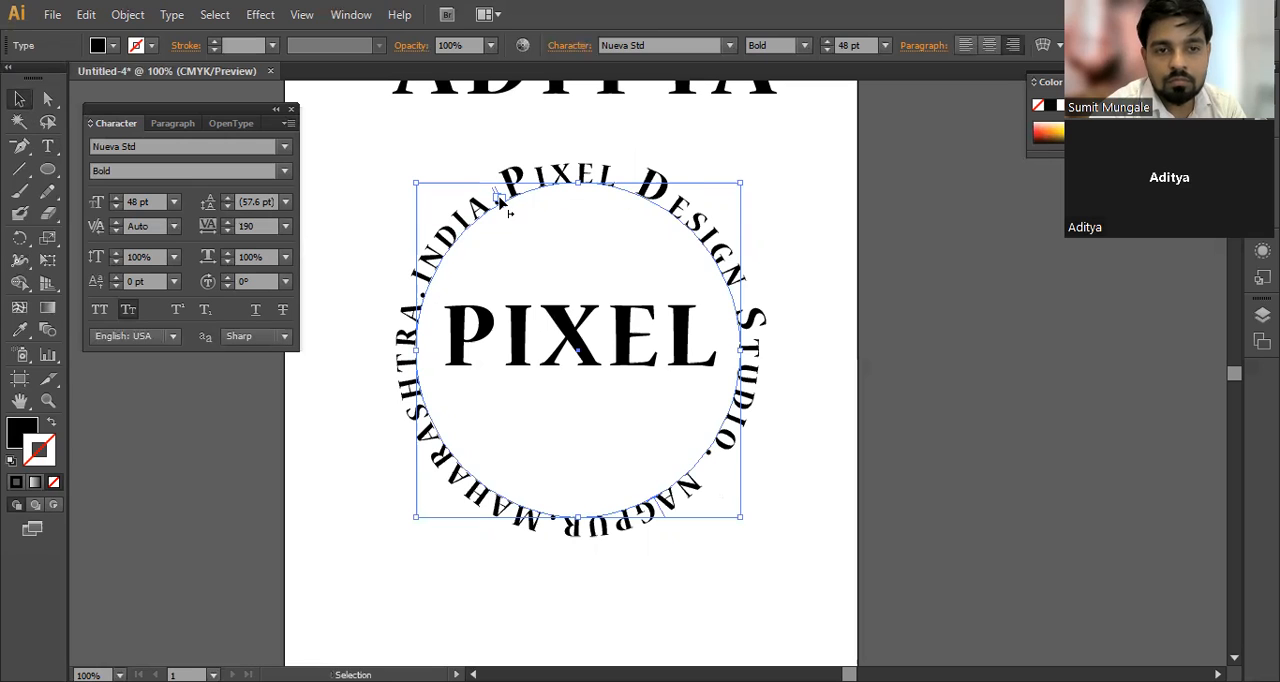
Step: Try to slide the circular text's start bracket along the circle to its right side, and undo it
{"action": "mouse_move", "coordinate": [508, 213]}
{"action": "left_mouse_down"}
{"action": "mouse_move", "coordinate": [512, 198]}
{"action": "mouse_move", "coordinate": [580, 194]}
{"action": "mouse_move", "coordinate": [490, 202]}
{"action": "left_mouse_up"}
{"action": "key", "text": "ctrl+z"}
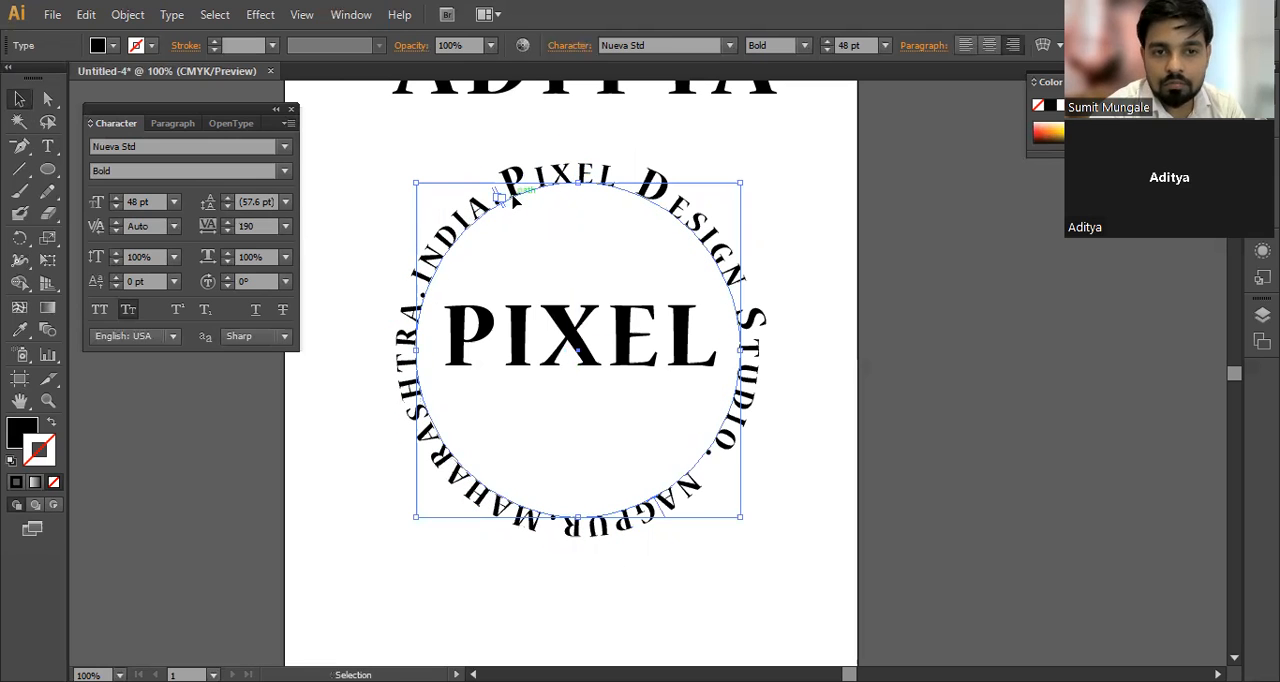
{"action": "left_click_drag", "start_coordinate": [502, 200], "coordinate": [573, 528]}
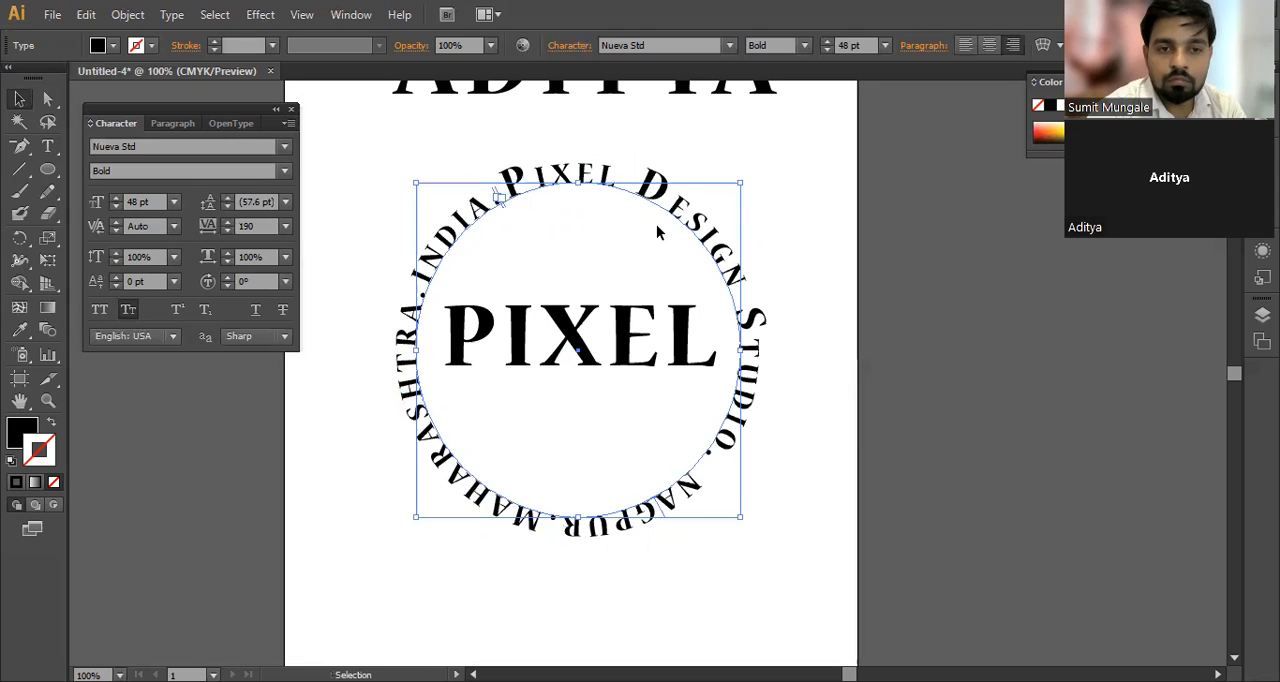
{"action": "left_click_drag", "start_coordinate": [505, 211], "coordinate": [812, 333]}
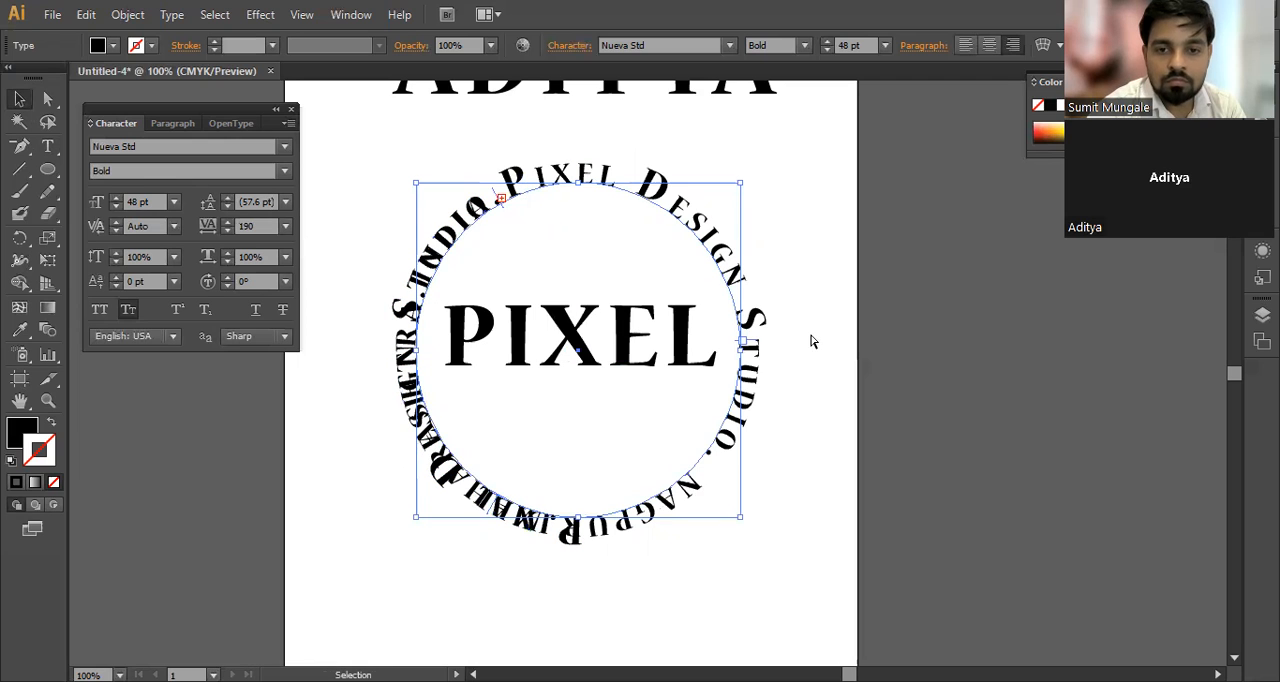
{"action": "key", "text": "ctrl+z"}
Step: Nudge the circular path text slightly from its place around PIXEL, deselect it, and select it again
{"action": "left_click_drag", "start_coordinate": [501, 208], "coordinate": [494, 197]}
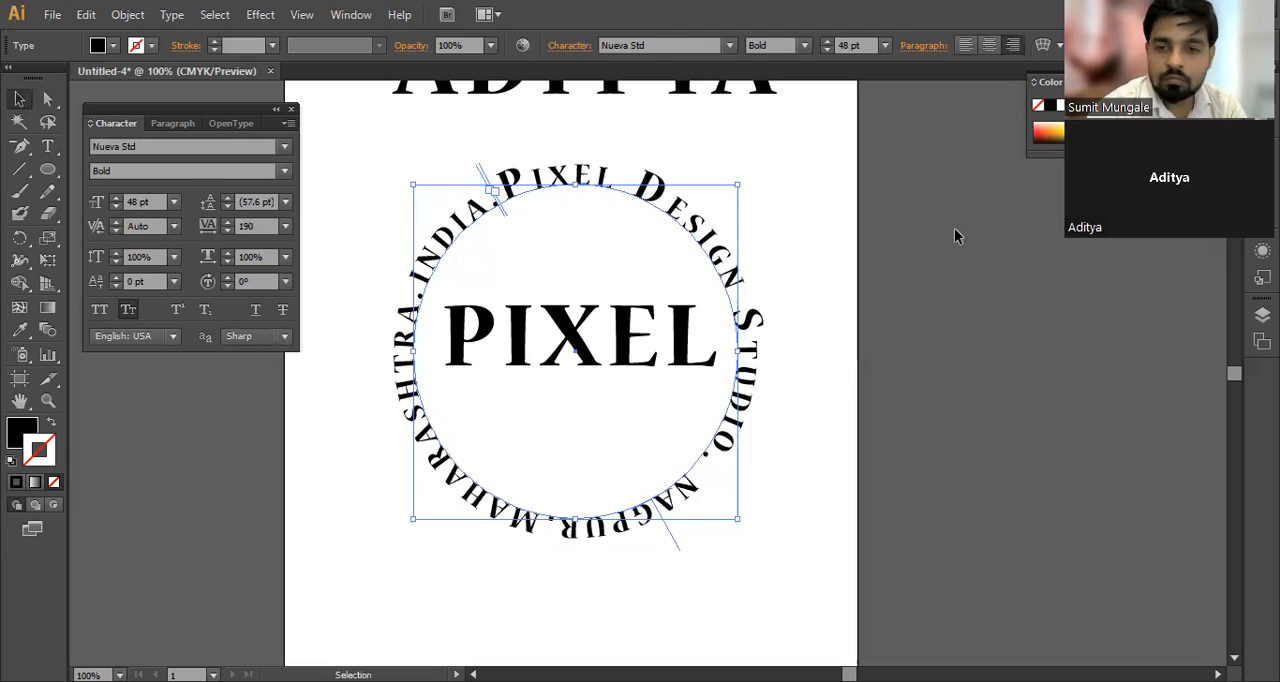
{"action": "left_click", "coordinate": [862, 309]}
{"action": "left_click", "coordinate": [557, 195]}
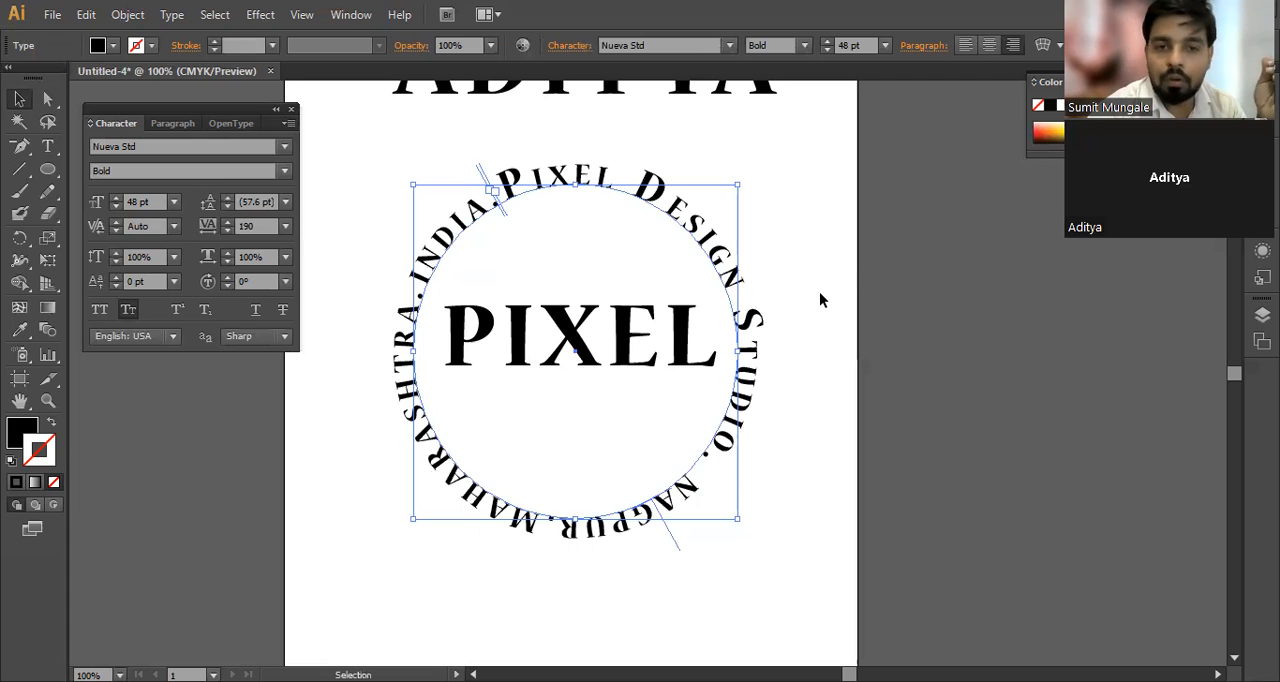
{"action": "left_click", "coordinate": [818, 157]}
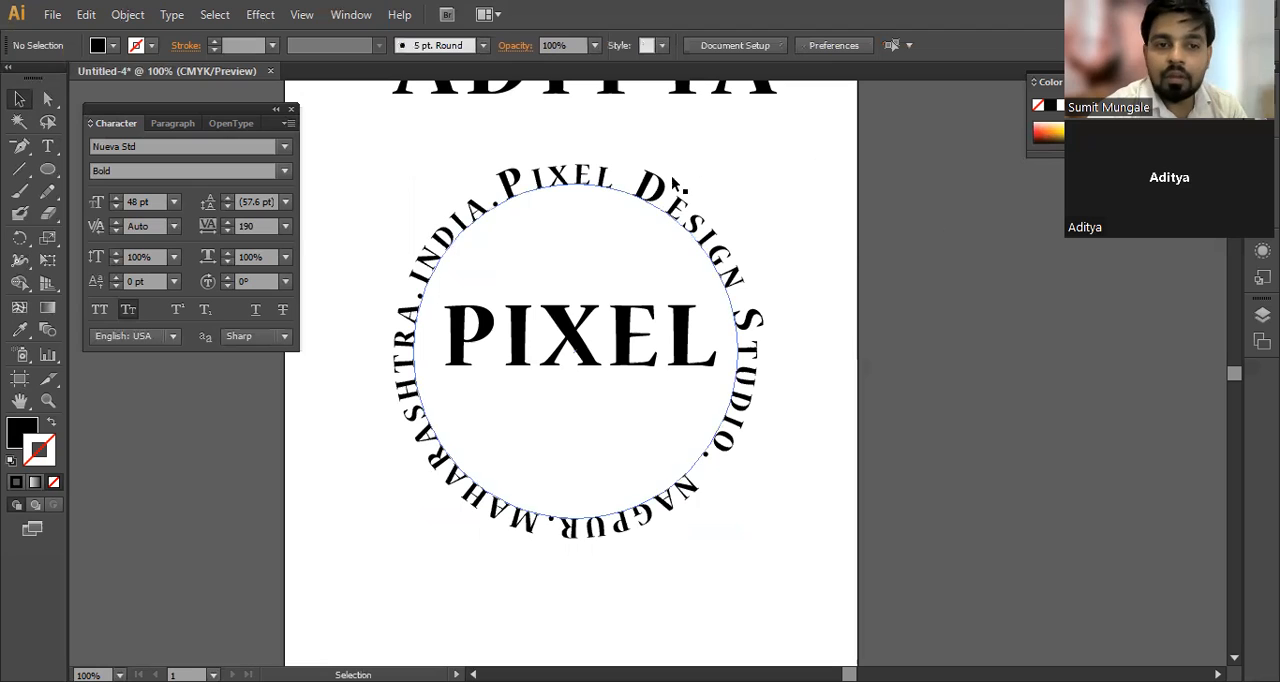
{"action": "left_click", "coordinate": [520, 182]}
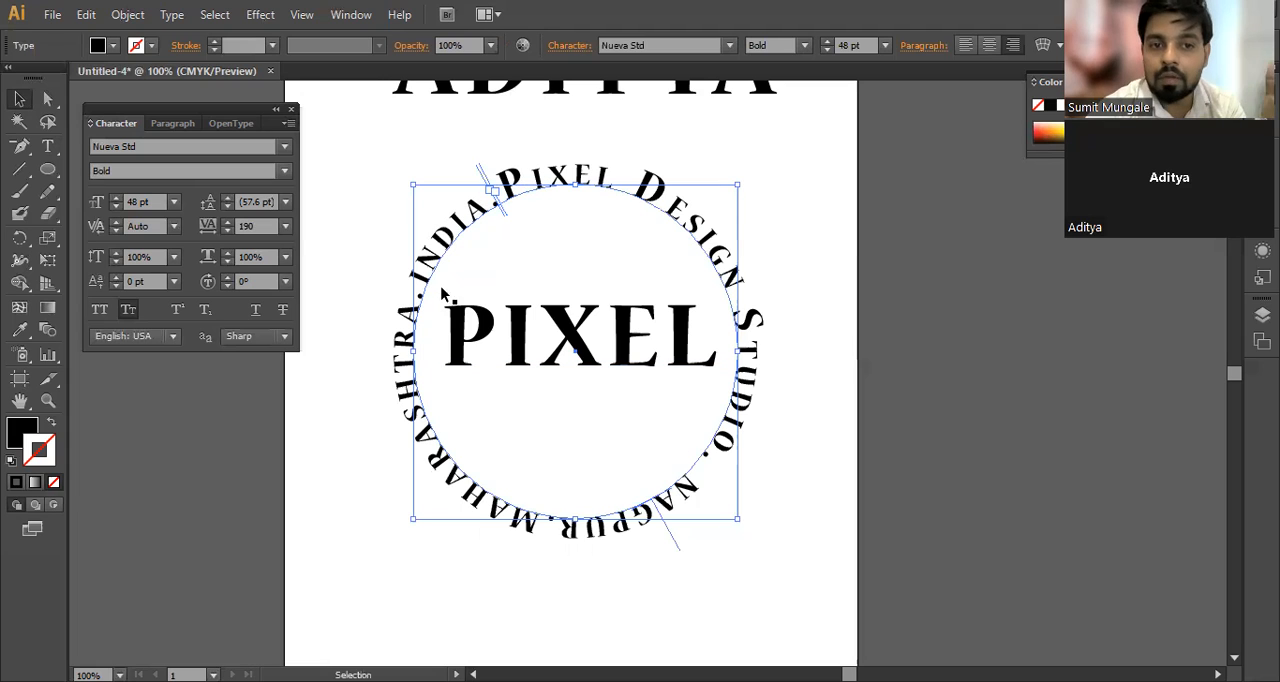
Step: Try to slide the circular text's end bracket to the lowest point of the circle, and undo it
{"action": "left_click", "coordinate": [724, 167]}
{"action": "left_click", "coordinate": [535, 198]}
{"action": "key", "text": "ctrl"}
{"action": "left_click_drag", "start_coordinate": [502, 218], "coordinate": [585, 435]}
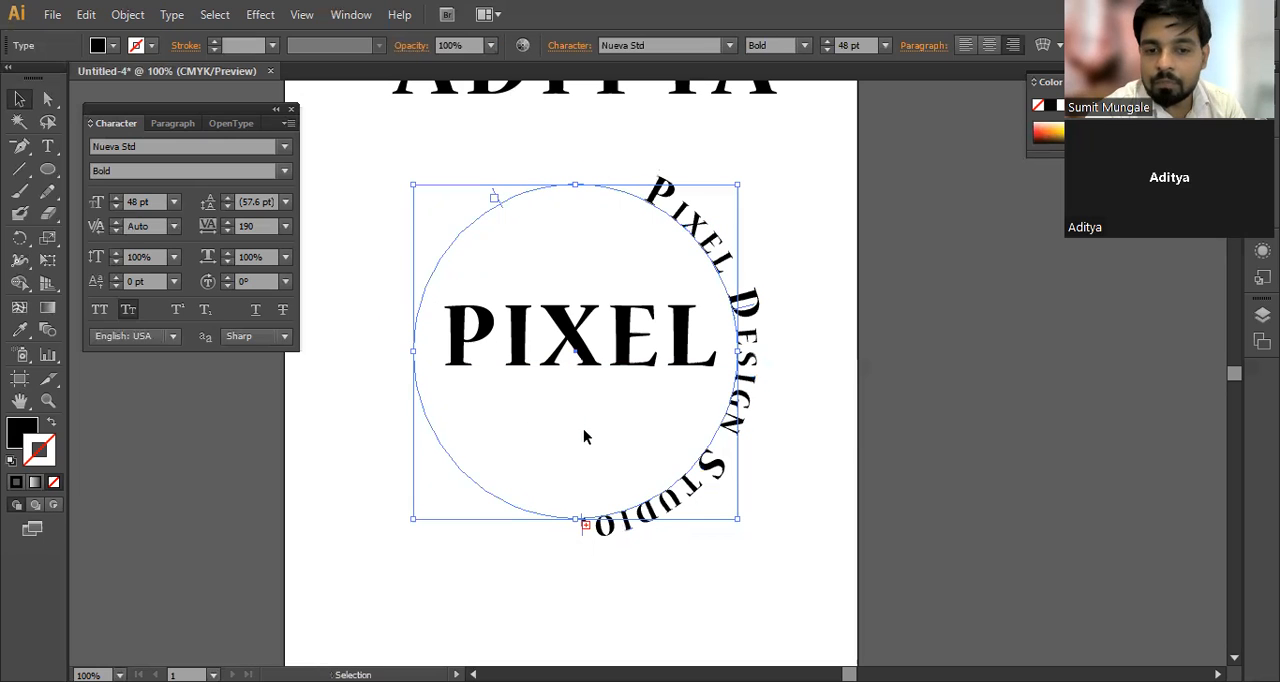
{"action": "key", "text": "ctrl+z"}
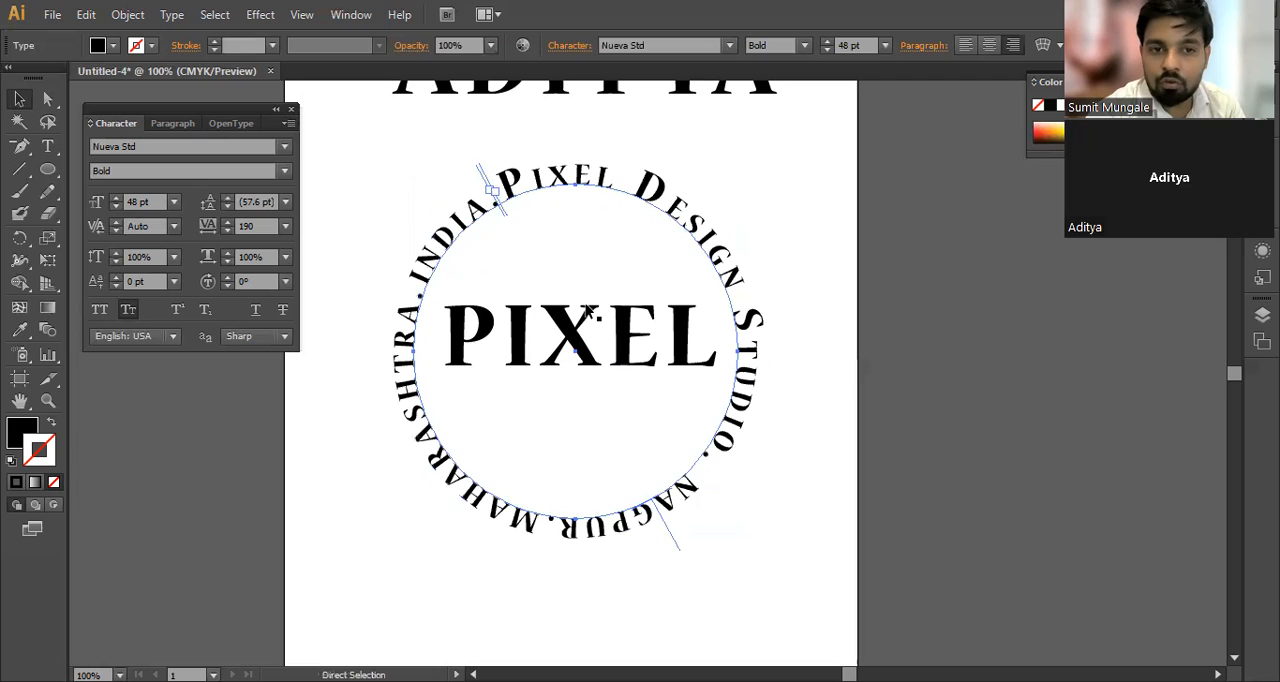
Step: Set the font size of all the circular path text to 25 pt and select it as an object
{"action": "double_click", "coordinate": [518, 181]}
{"action": "key", "text": "ctrl+a"}
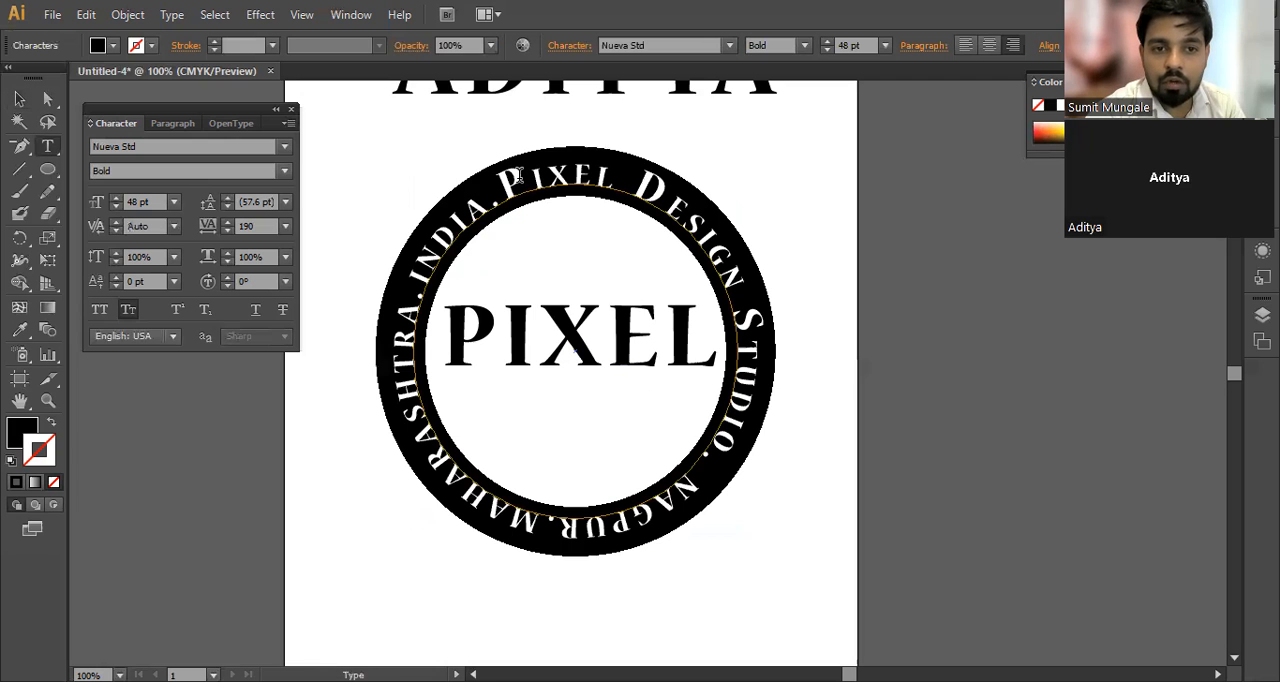
{"action": "left_click", "coordinate": [845, 45]}
{"action": "type", "text": "25"}
{"action": "key", "text": "Return"}
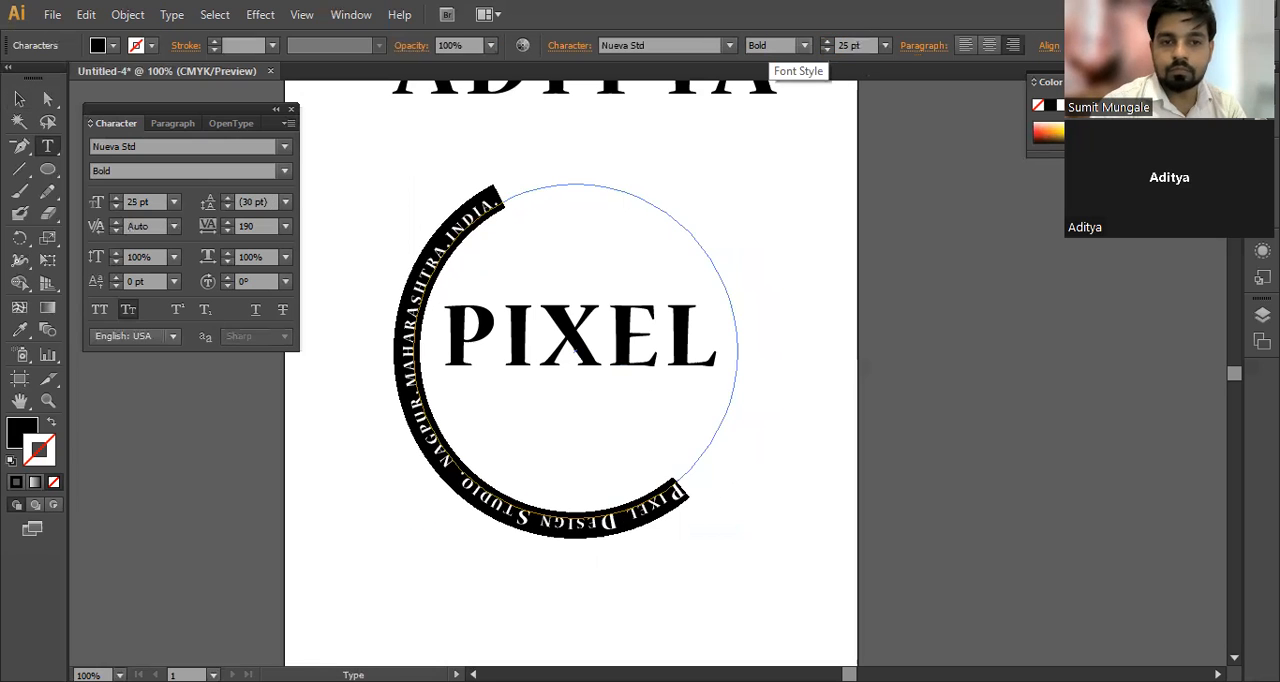
{"action": "left_click", "coordinate": [675, 505]}
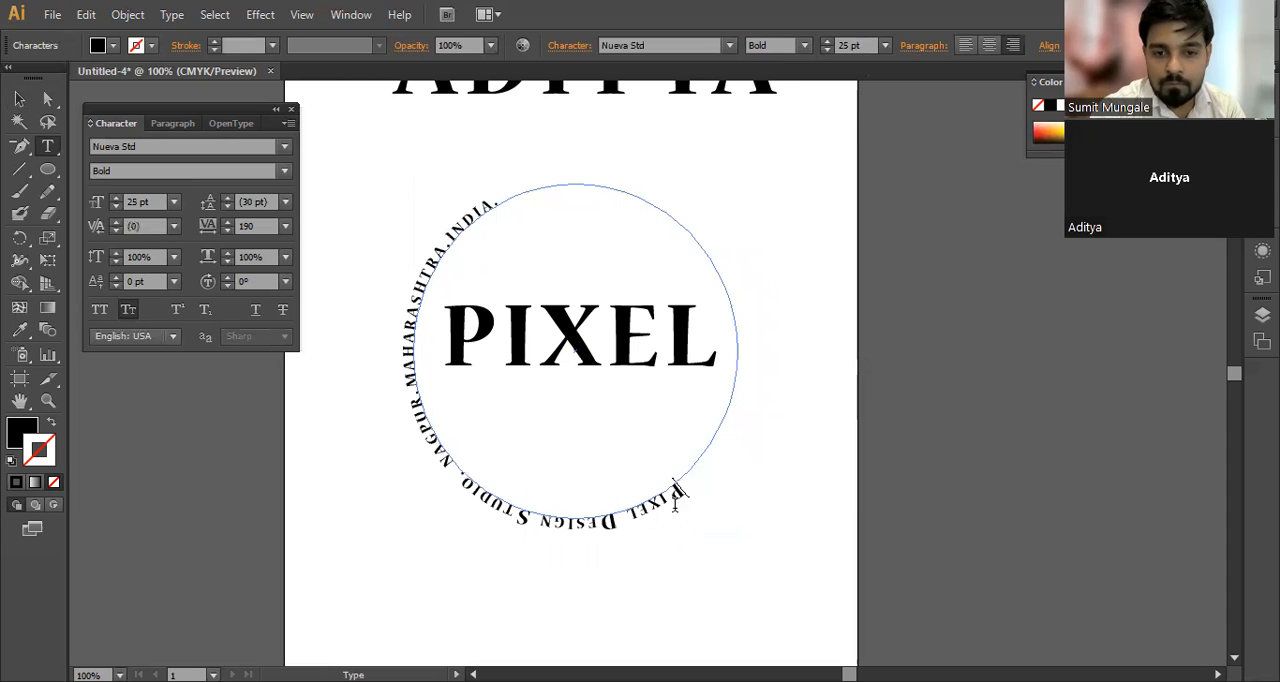
{"action": "left_click_drag", "start_coordinate": [665, 500], "coordinate": [673, 499]}
{"action": "left_click", "coordinate": [673, 500]}
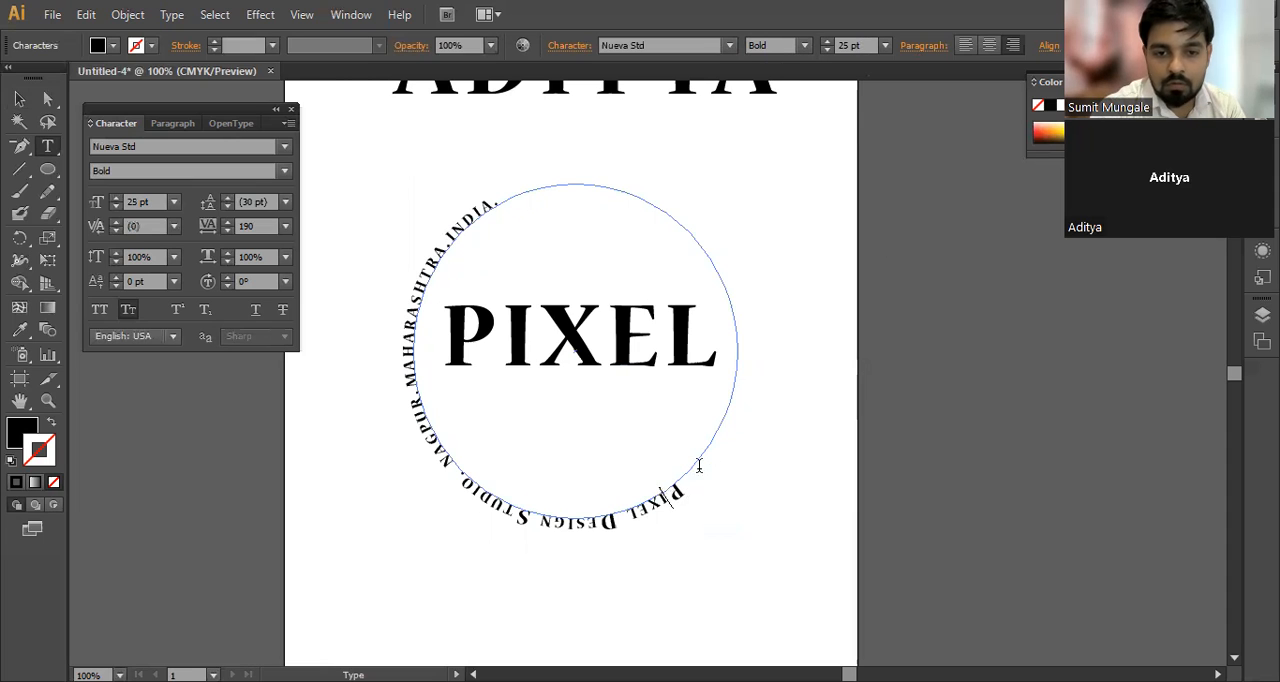
{"action": "left_click", "coordinate": [19, 98]}
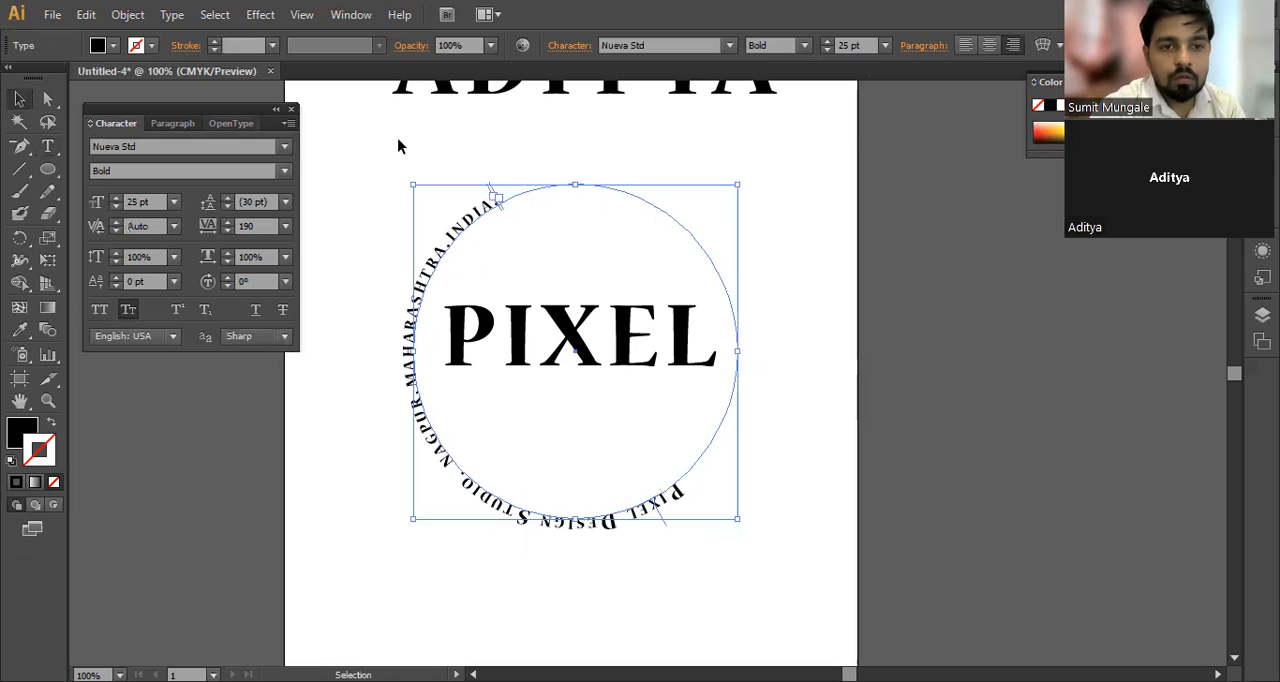
Step: Try to slide the text's start bracket to the upper-right part of the circle, and undo all the bracket and circle moves
{"action": "key", "text": "t"}
{"action": "left_click_drag", "start_coordinate": [500, 203], "coordinate": [669, 215]}
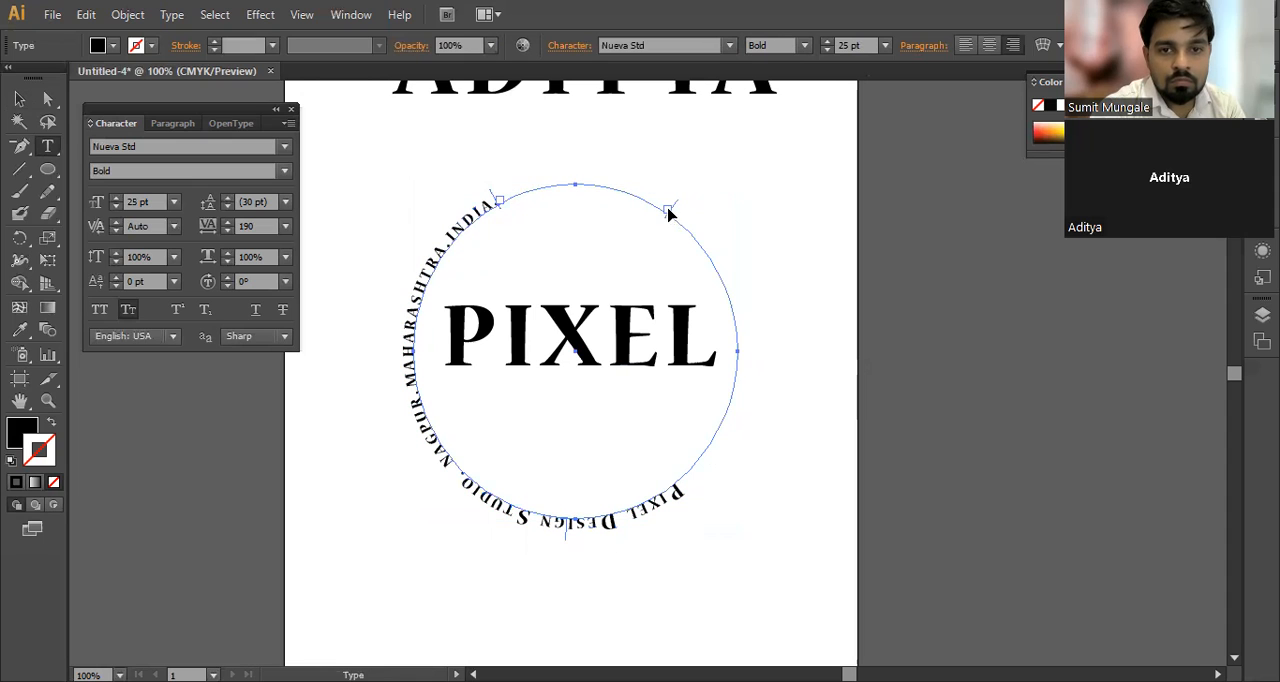
{"action": "left_click_drag", "start_coordinate": [668, 214], "coordinate": [700, 249]}
{"action": "key", "text": "ctrl+z"}
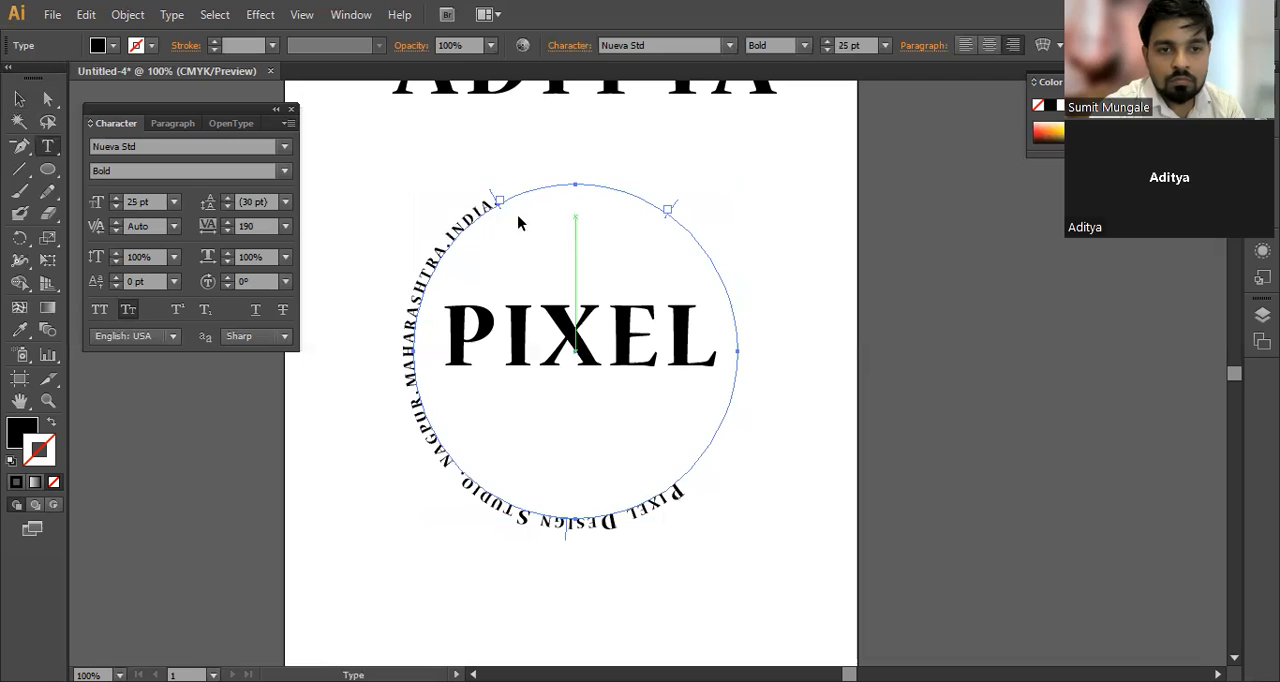
{"action": "left_click_drag", "start_coordinate": [508, 206], "coordinate": [518, 210]}
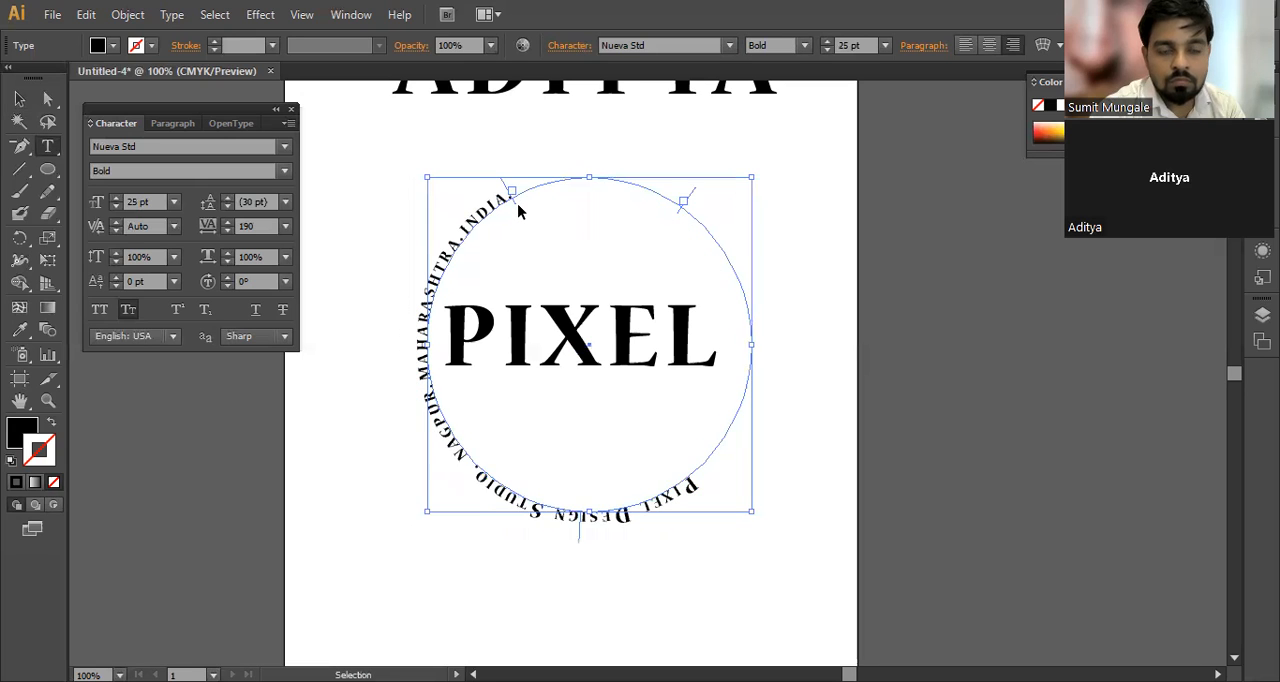
{"action": "key", "text": "ctrl+z"}
{"action": "key", "text": "ctrl+z"}
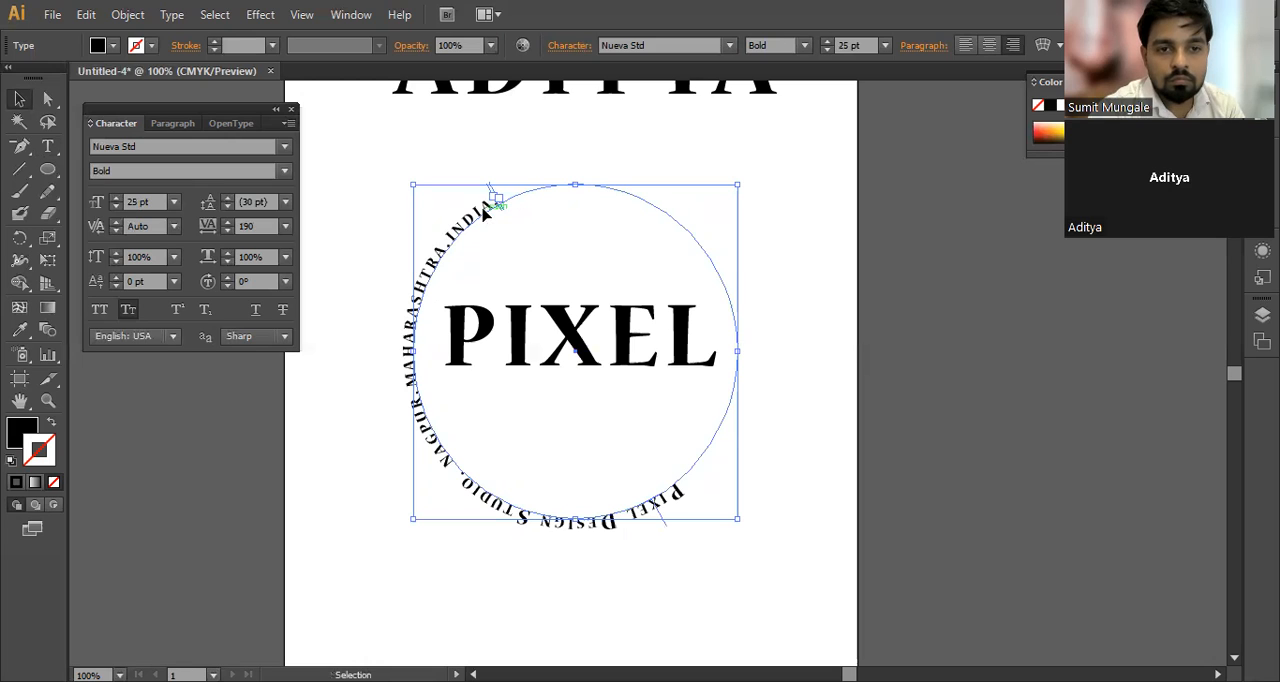
{"action": "key", "text": "t"}
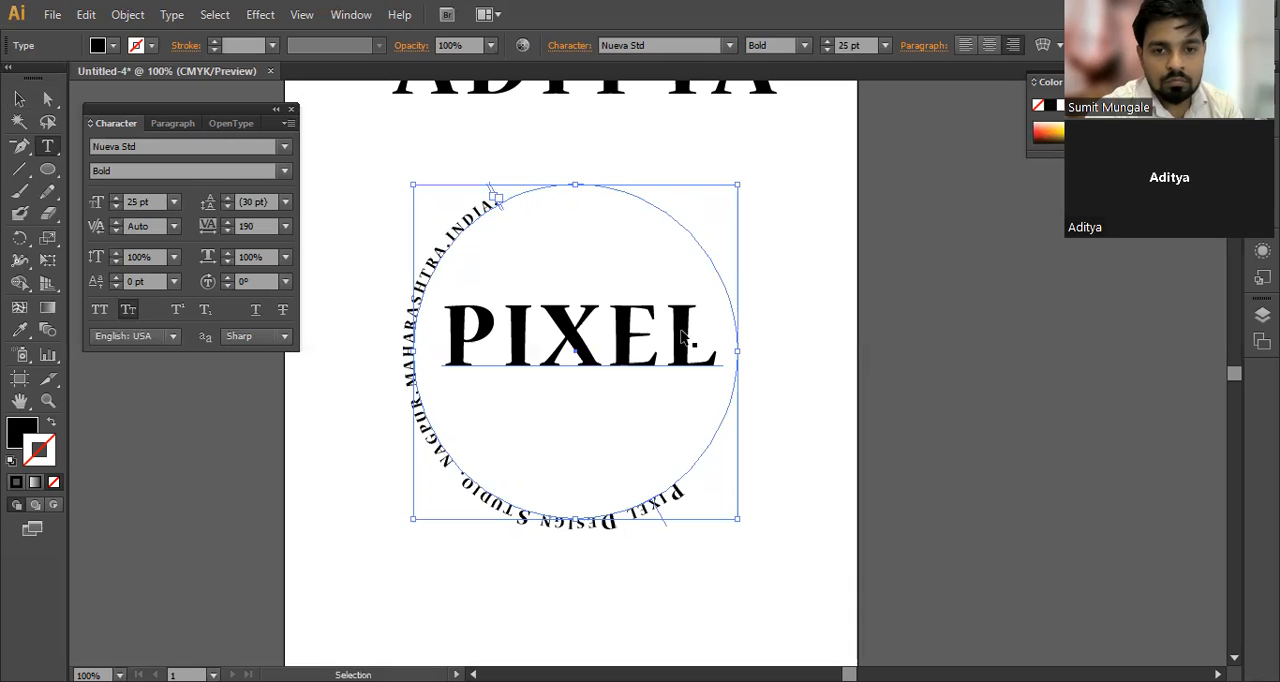
{"action": "key", "text": "v"}
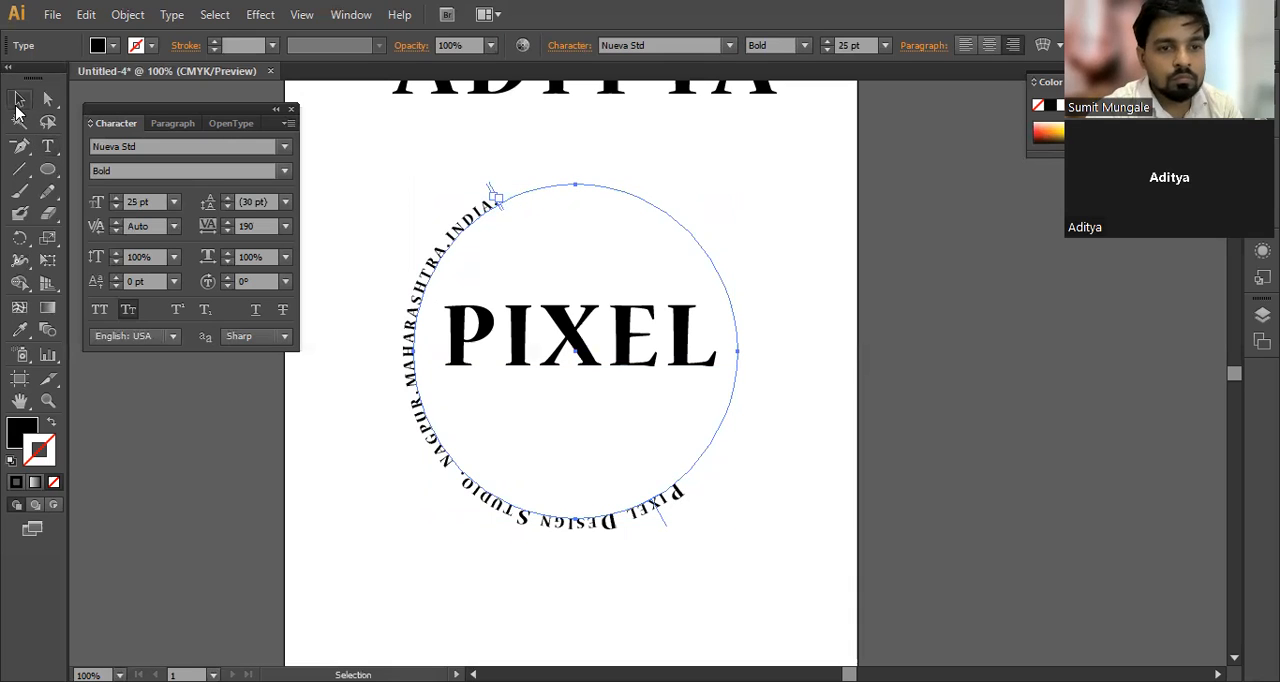
{"action": "key", "text": "t"}
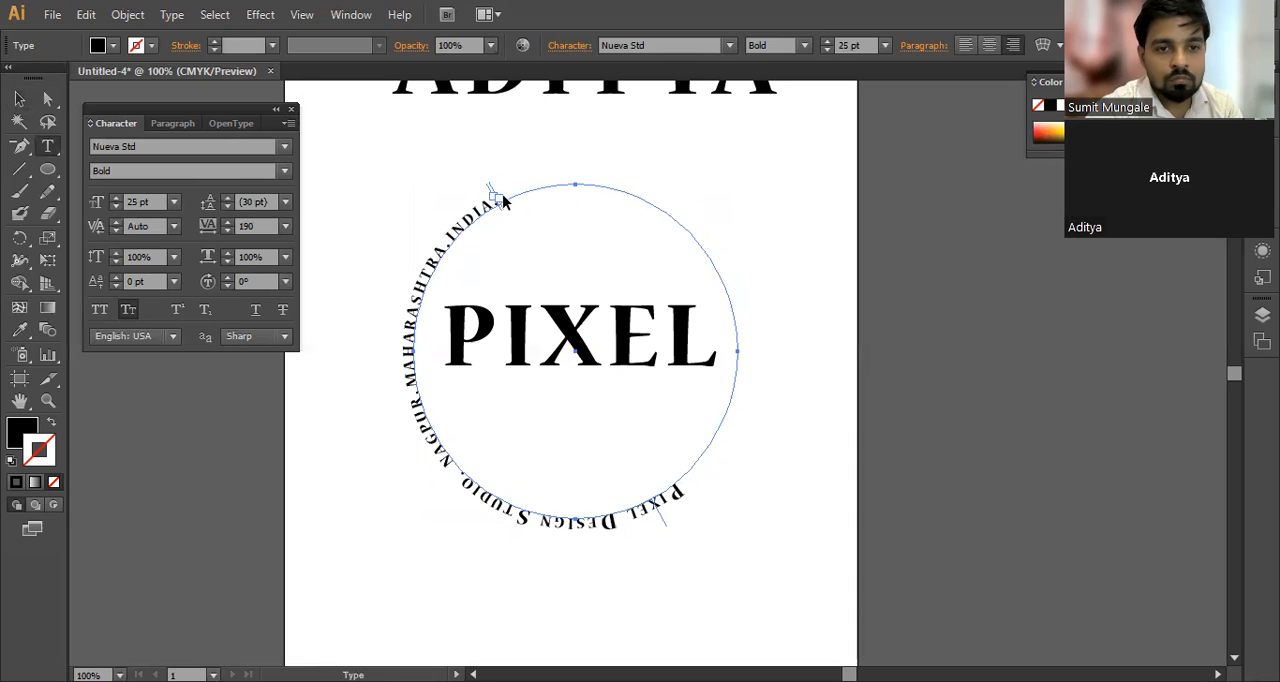
{"action": "key", "text": "ctrl"}
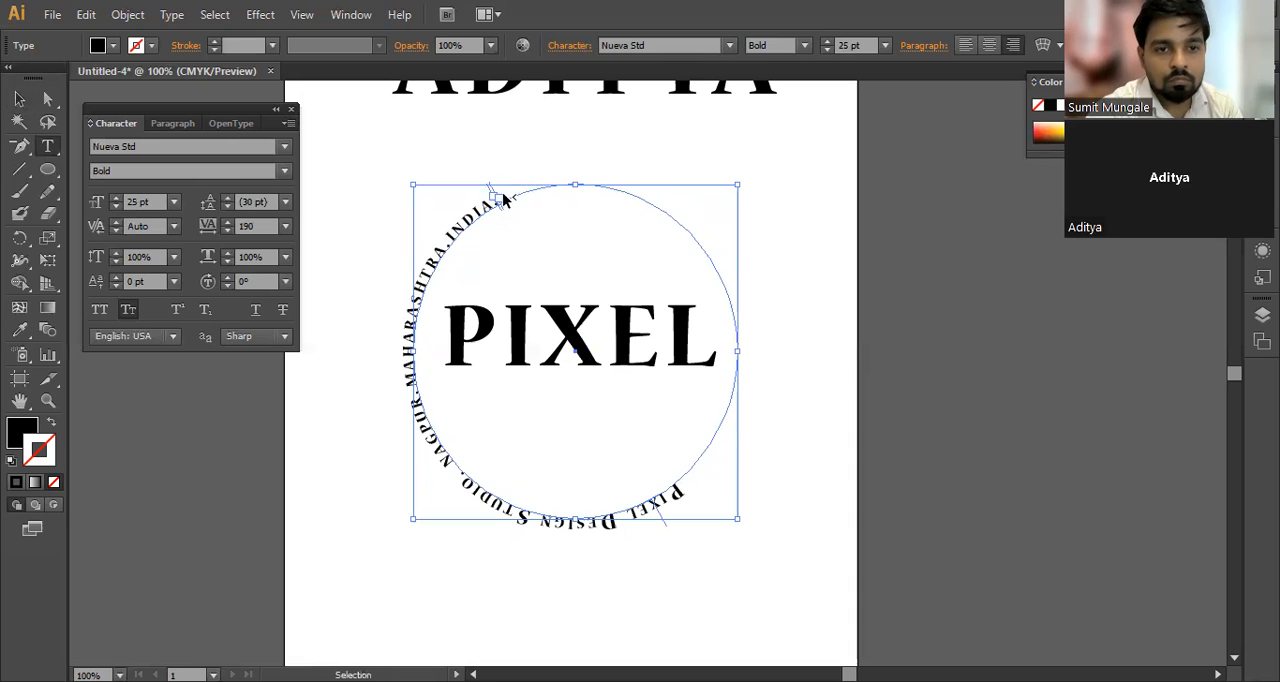
{"action": "key", "text": "v"}
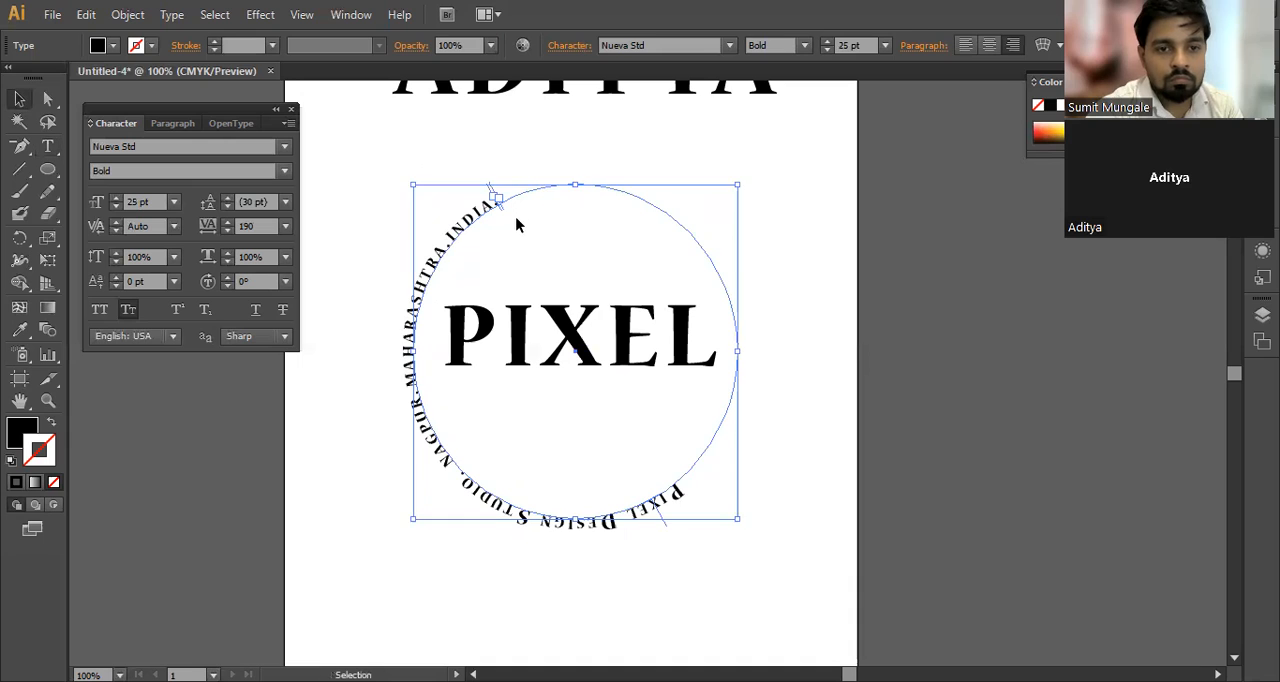
Step: Reselect the circular path text and slide its start bracket to the upper-right part of the circle, leaving the end bracket beside the last letter
{"action": "left_click", "coordinate": [602, 216]}
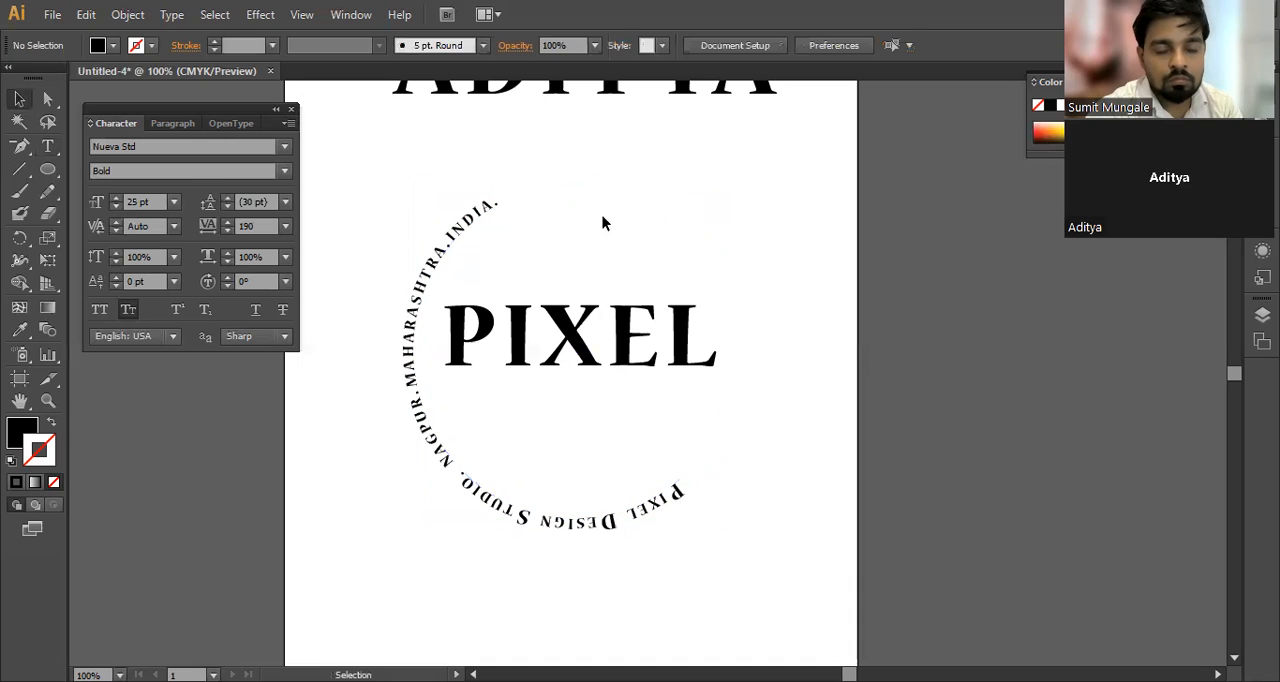
{"action": "left_click", "coordinate": [478, 218]}
{"action": "key", "text": "ctrl"}
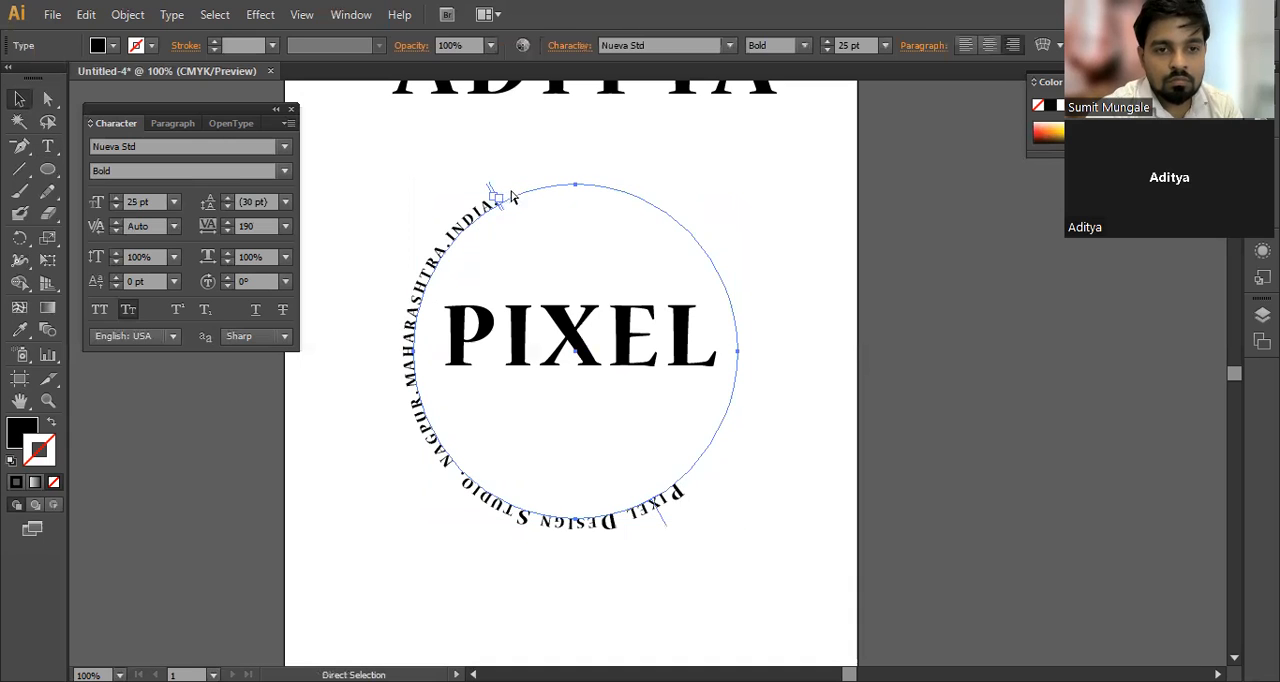
{"action": "left_click_drag", "start_coordinate": [497, 198], "coordinate": [690, 214]}
{"action": "key", "text": "ctrl"}
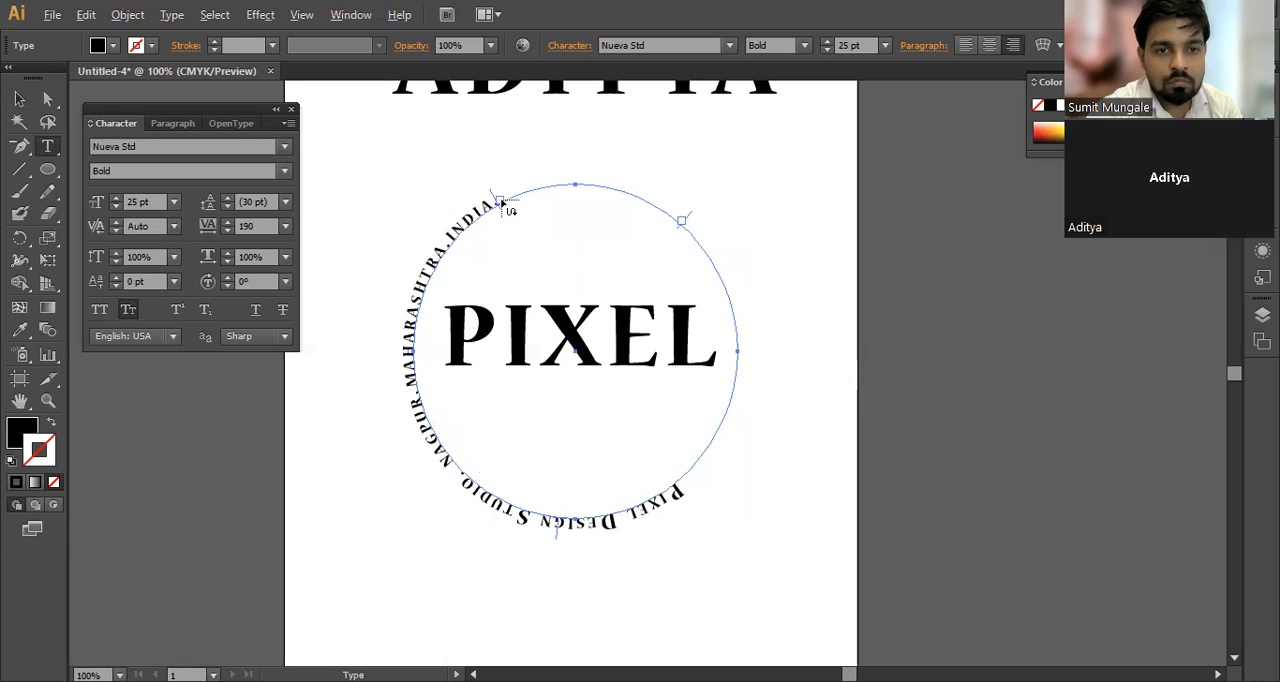
{"action": "left_click_drag", "start_coordinate": [502, 202], "coordinate": [547, 188]}
{"action": "key", "text": "ctrl+z"}
{"action": "key", "text": "v"}
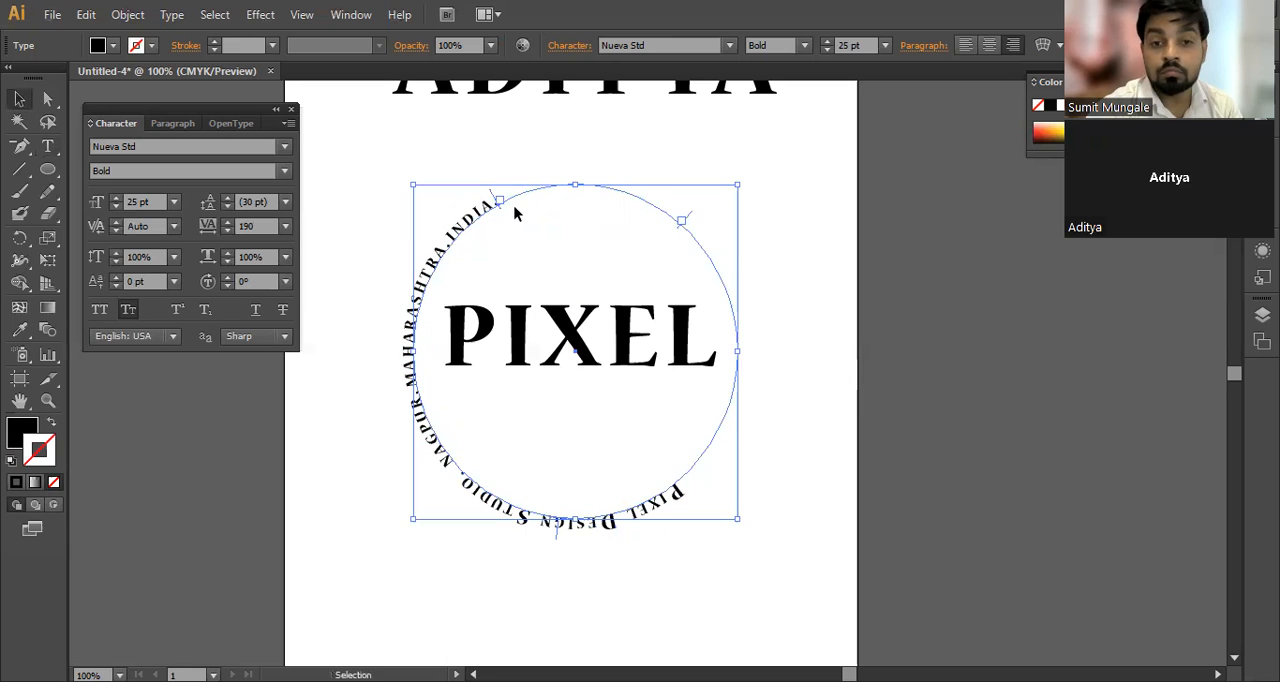
Step: Increase the font size of all the circular path text to 38 pt and select it as an object
{"action": "left_click", "coordinate": [47, 146]}
{"action": "triple_click", "coordinate": [578, 519]}
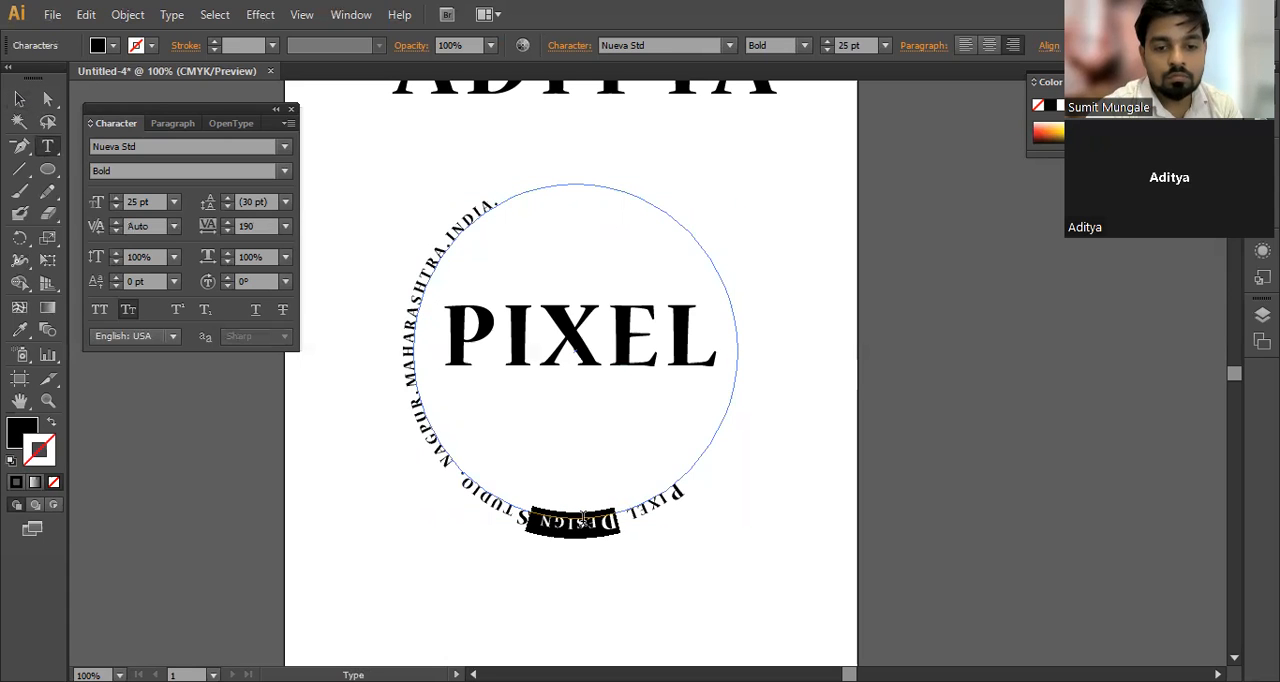
{"action": "left_click", "coordinate": [848, 45]}
{"action": "key", "text": "Up"}
{"action": "key", "text": "Up"}
{"action": "key", "text": "Up"}
{"action": "key", "text": "Up"}
{"action": "key", "text": "Up"}
{"action": "key", "text": "Up"}
{"action": "key", "text": "Up"}
{"action": "key", "text": "Up"}
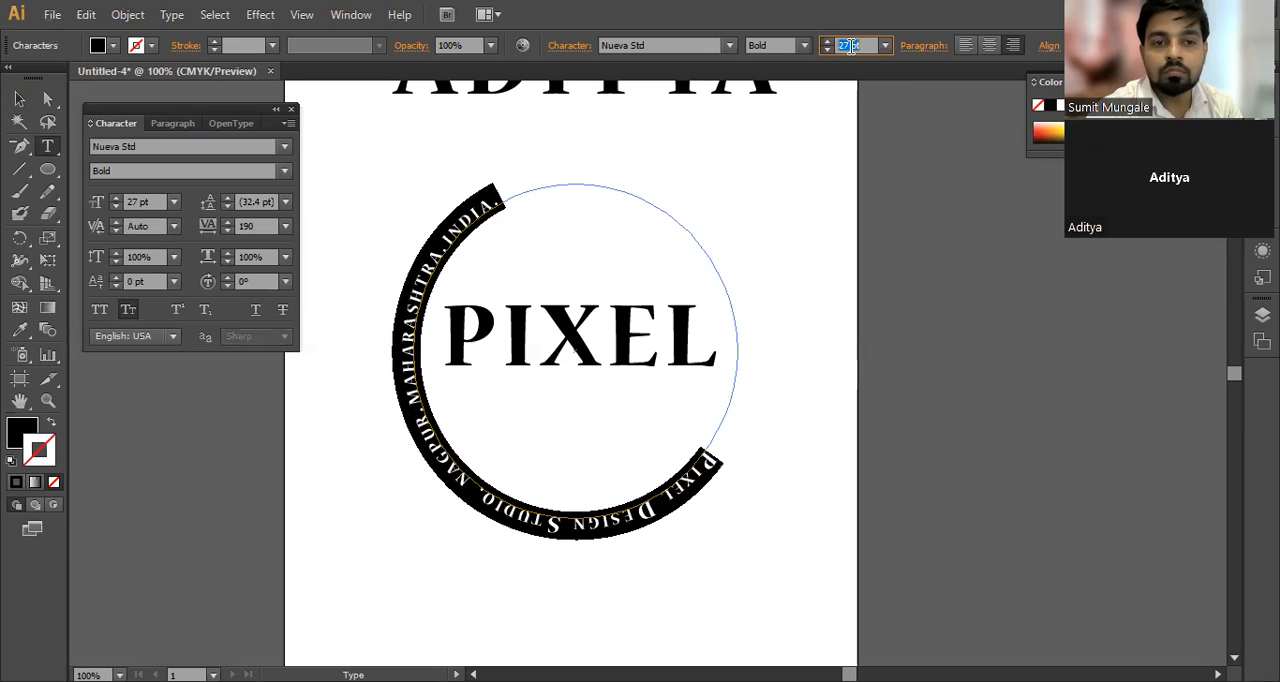
{"action": "key", "text": "Up"}
{"action": "key", "text": "Up"}
{"action": "key", "text": "Up"}
{"action": "key", "text": "Up"}
{"action": "key", "text": "Up"}
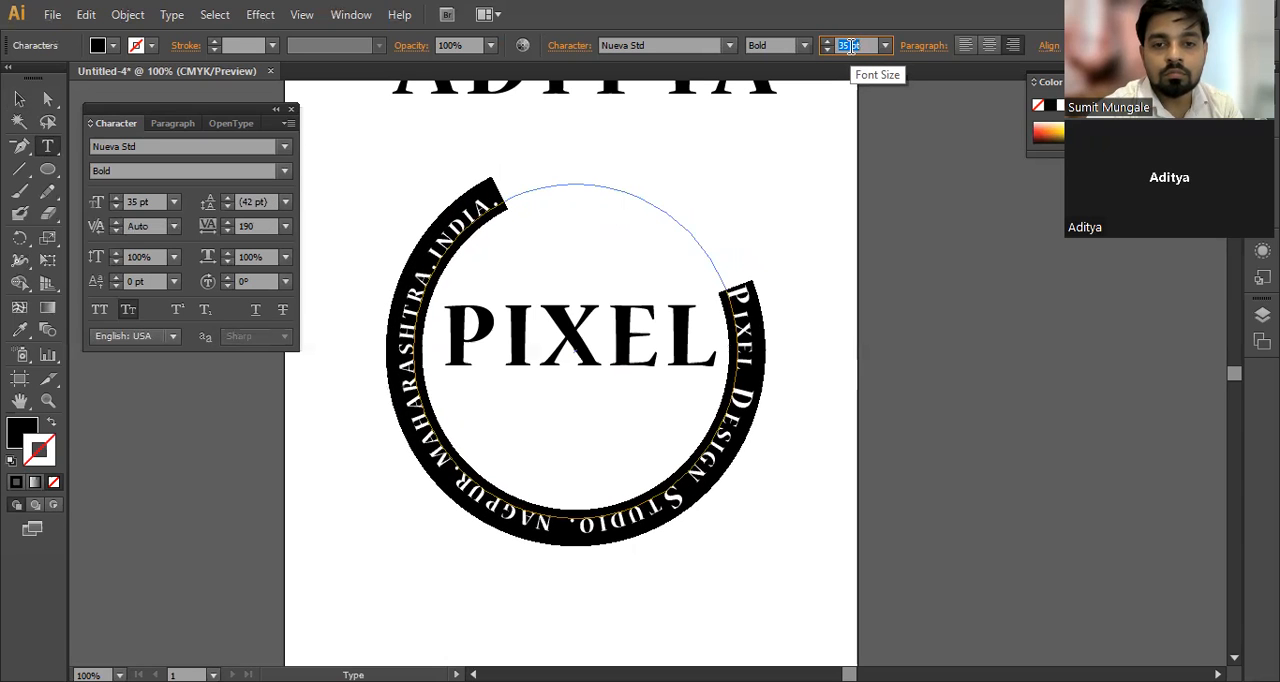
{"action": "key", "text": "Up"}
{"action": "key", "text": "Down"}
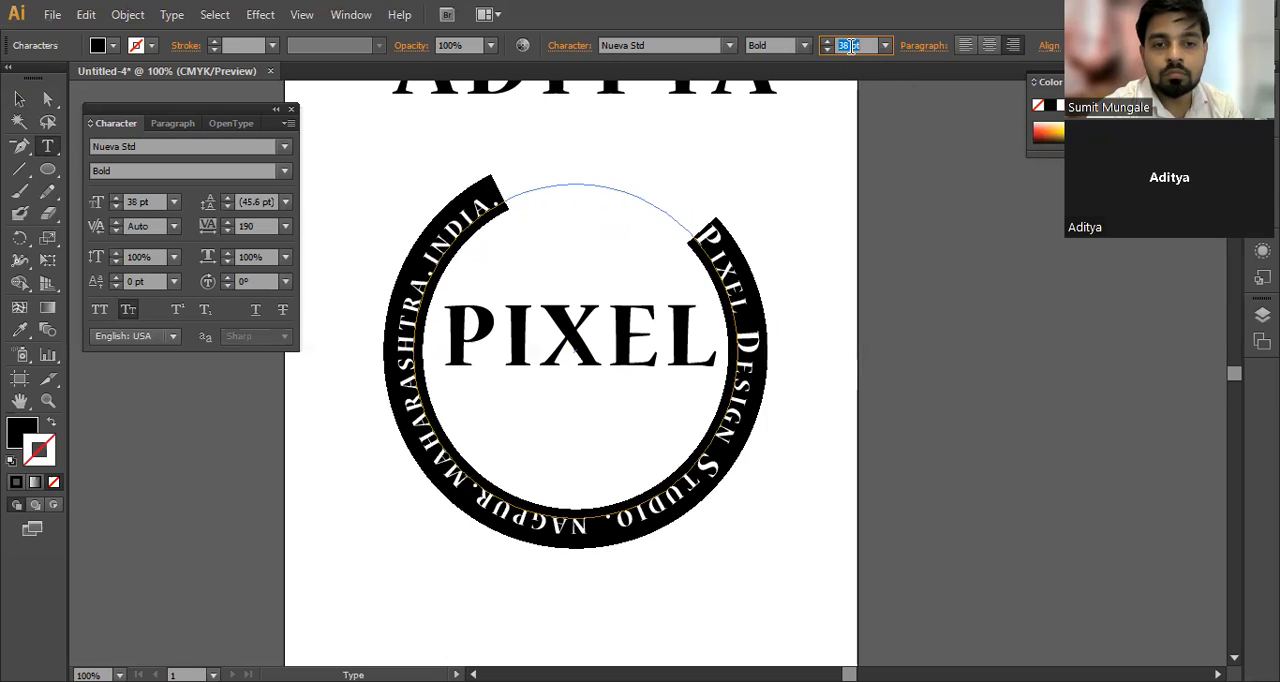
{"action": "left_click", "coordinate": [730, 277]}
{"action": "key", "text": "Escape"}
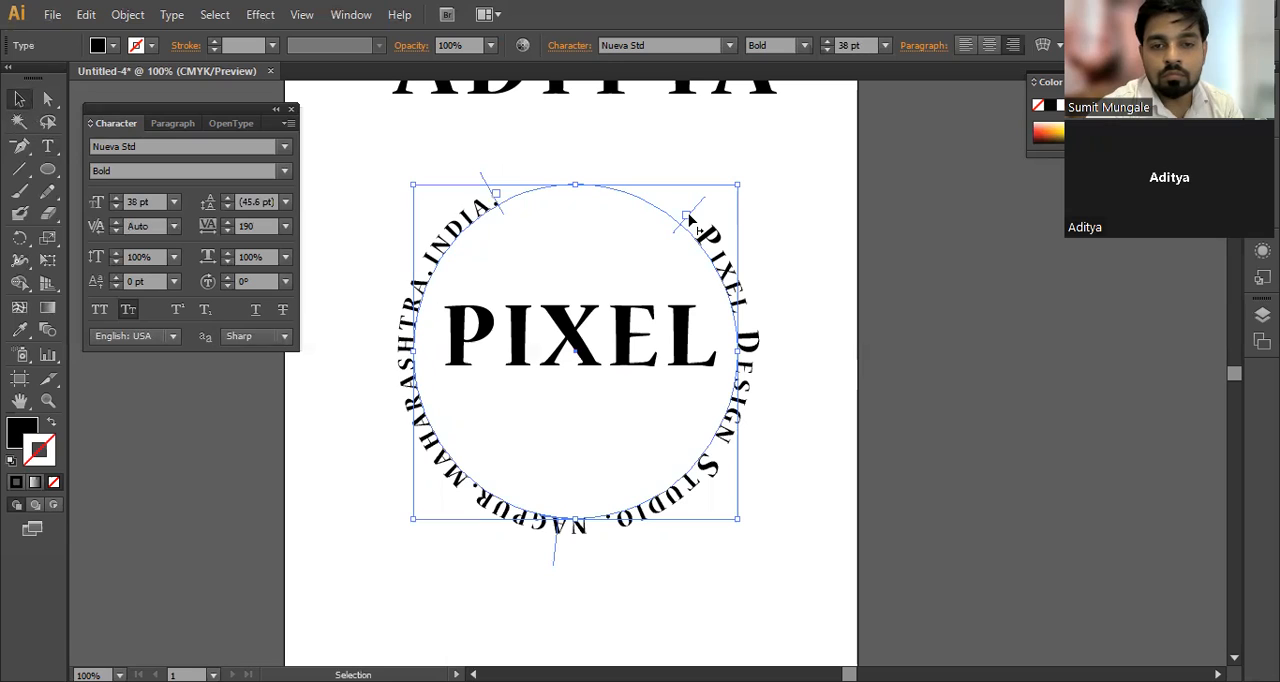
Step: Slide the start bracket of the circular path text along the circle until it sits beside the end bracket
{"action": "key", "text": "t"}
{"action": "key", "text": "ctrl"}
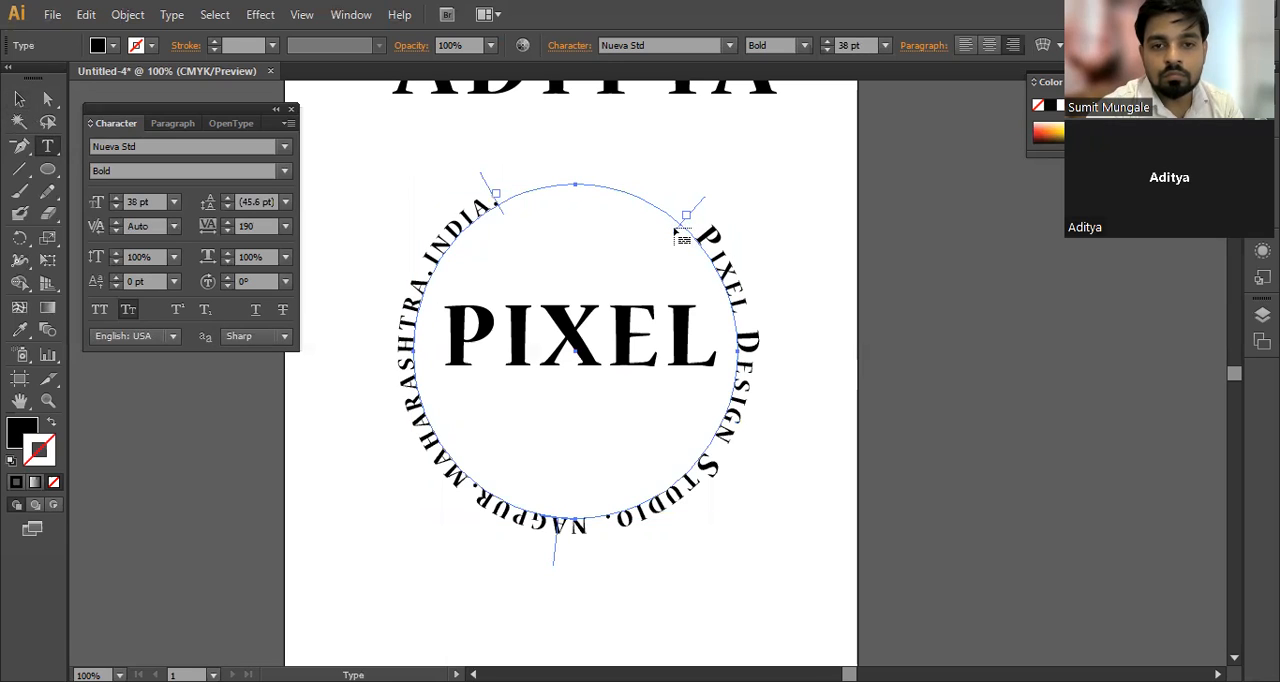
{"action": "key", "text": "v"}
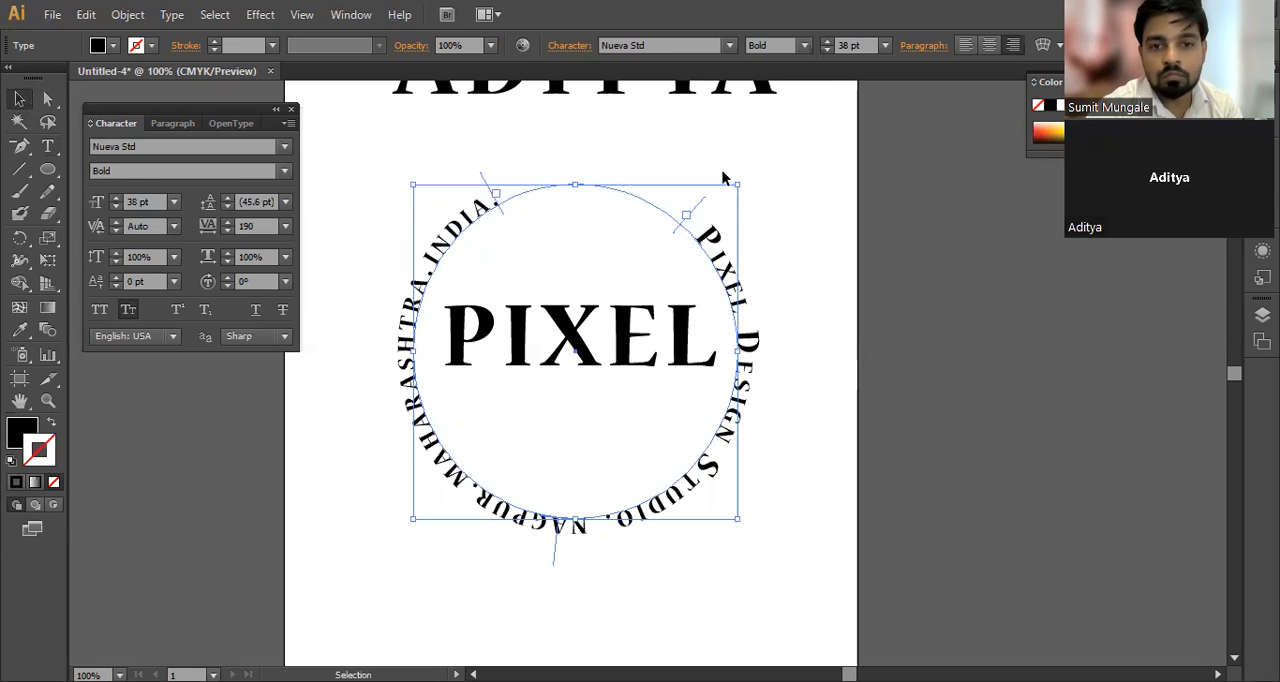
{"action": "left_click", "coordinate": [703, 229]}
{"action": "left_click", "coordinate": [694, 226]}
{"action": "key", "text": "ctrl"}
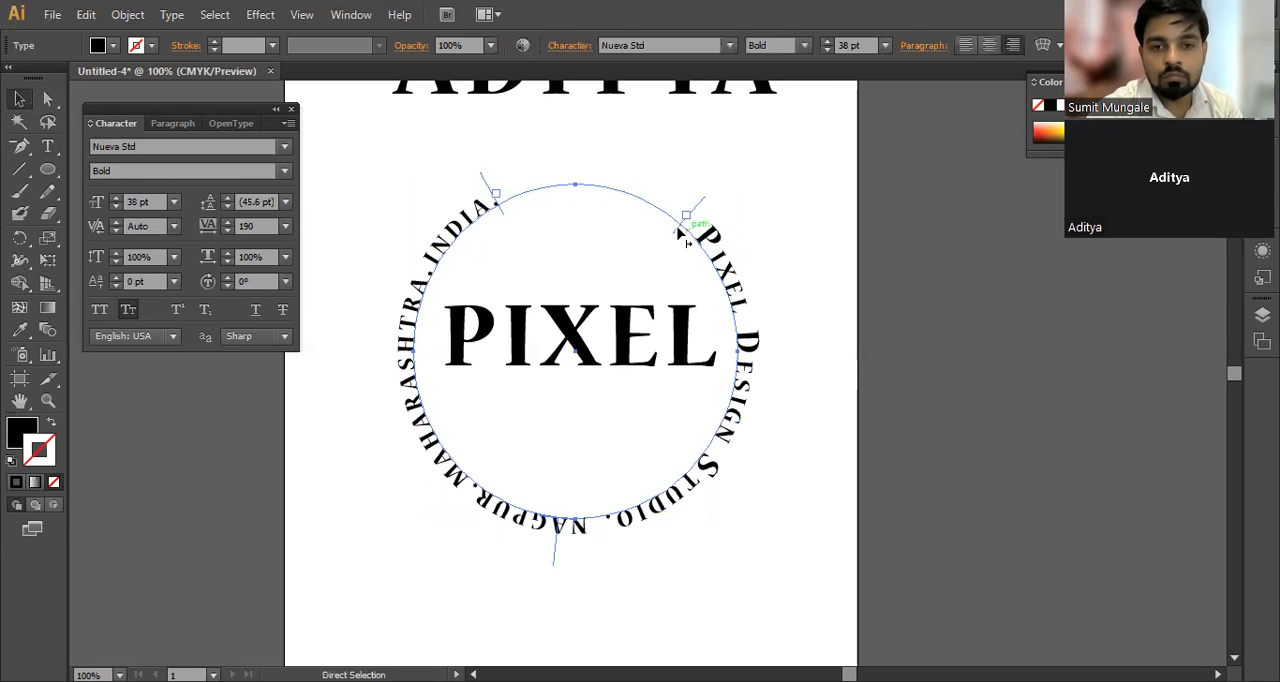
{"action": "left_click_drag", "start_coordinate": [692, 233], "coordinate": [503, 219]}
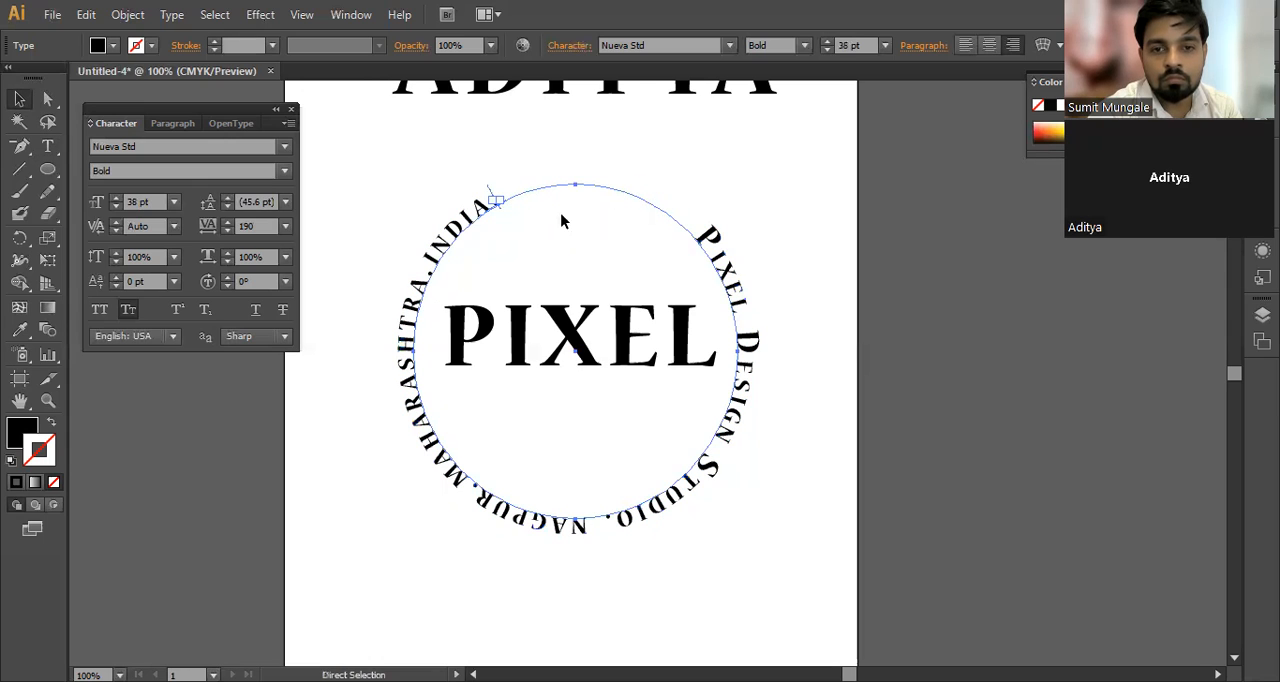
Step: Increase the font size of all the circular path text to 48 pt and select it as an object
{"action": "key", "text": "t"}
{"action": "left_click", "coordinate": [700, 232]}
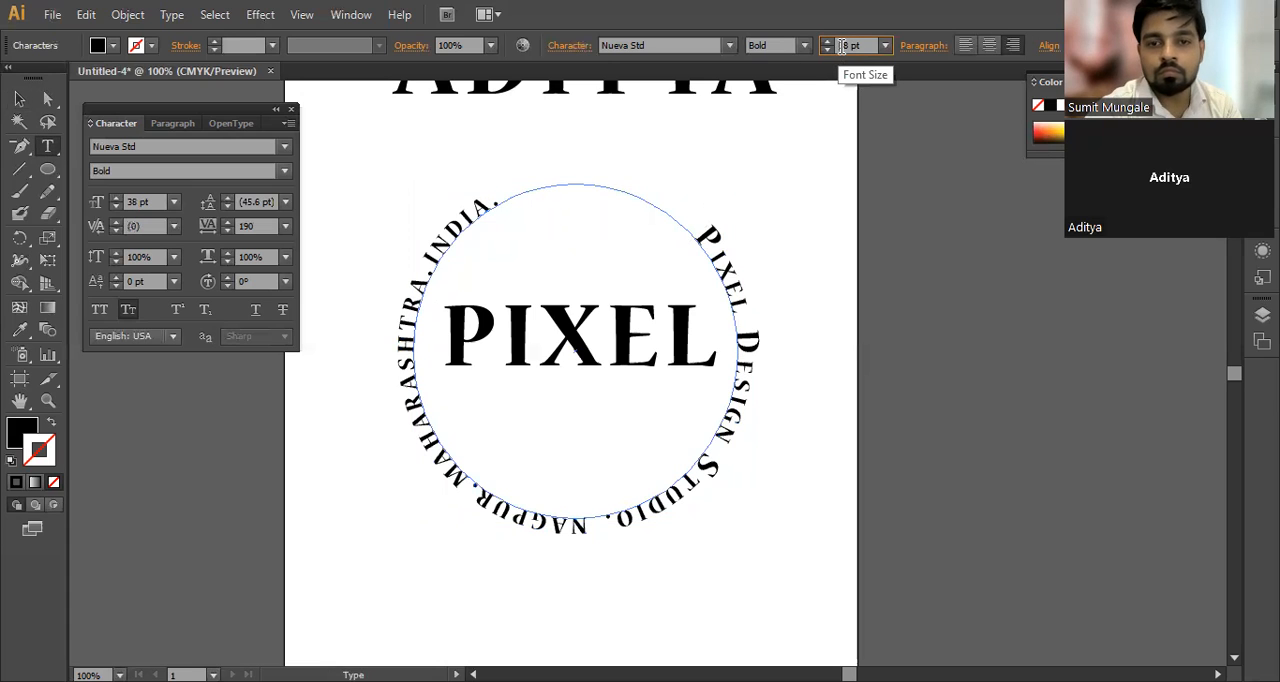
{"action": "left_click", "coordinate": [738, 249]}
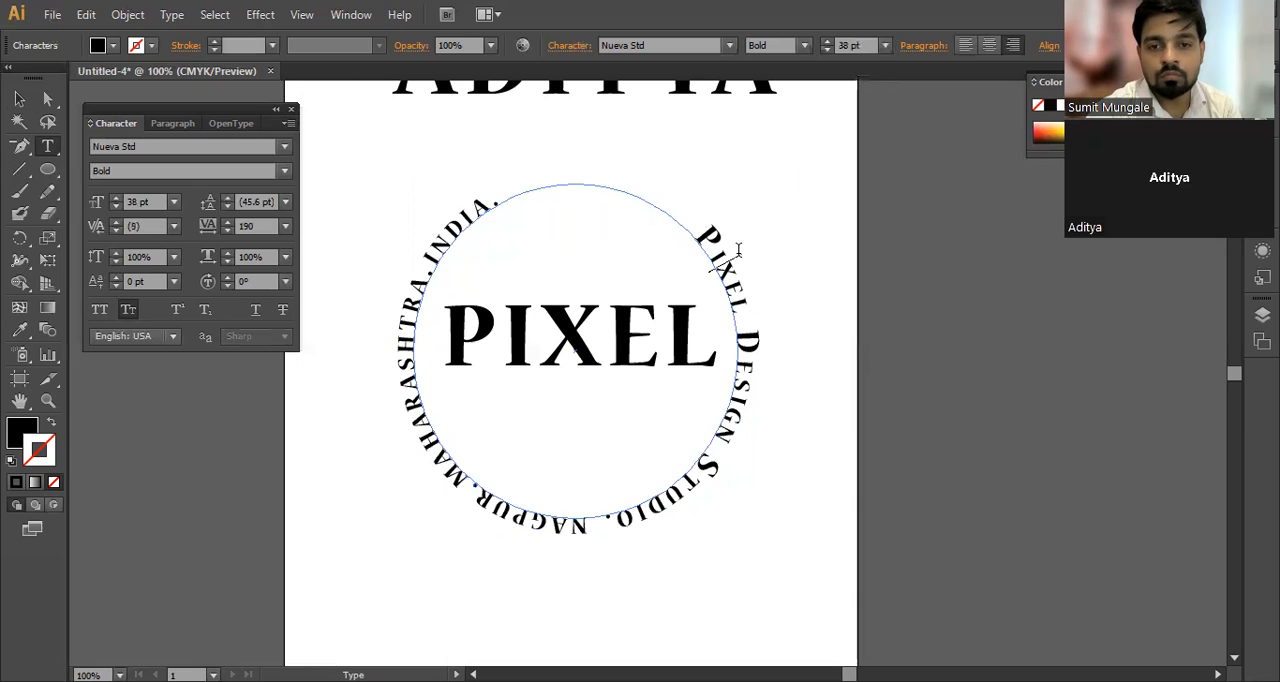
{"action": "key", "text": "ctrl+a"}
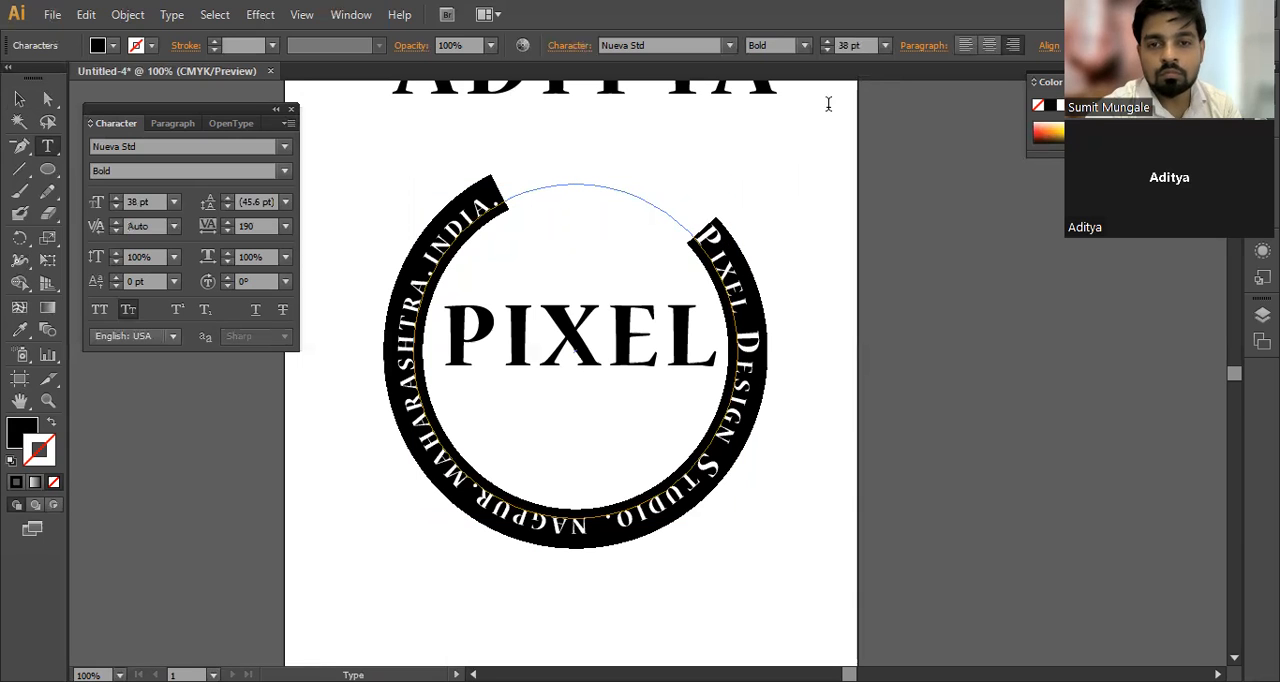
{"action": "left_click", "coordinate": [864, 45]}
{"action": "key", "text": "Up"}
{"action": "key", "text": "Up"}
{"action": "key", "text": "Up"}
{"action": "key", "text": "Up"}
{"action": "key", "text": "Up"}
{"action": "key", "text": "Up"}
{"action": "key", "text": "Up"}
{"action": "key", "text": "Up"}
{"action": "key", "text": "Up"}
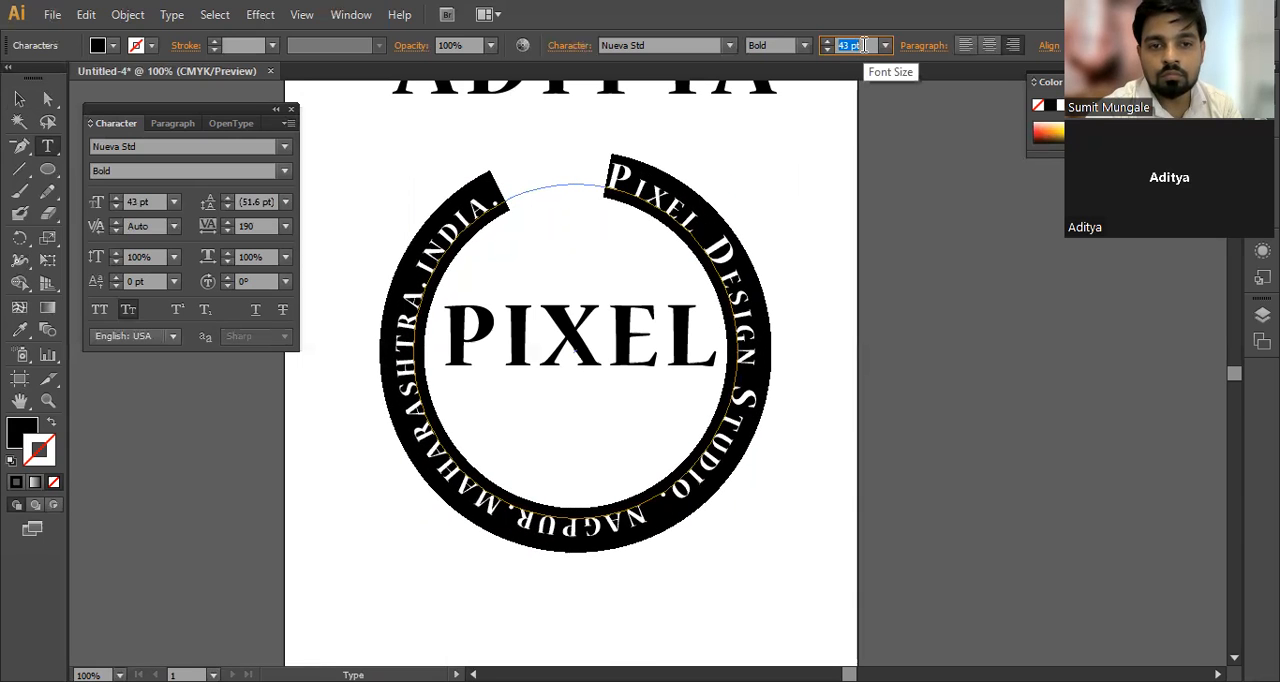
{"action": "key", "text": "Up"}
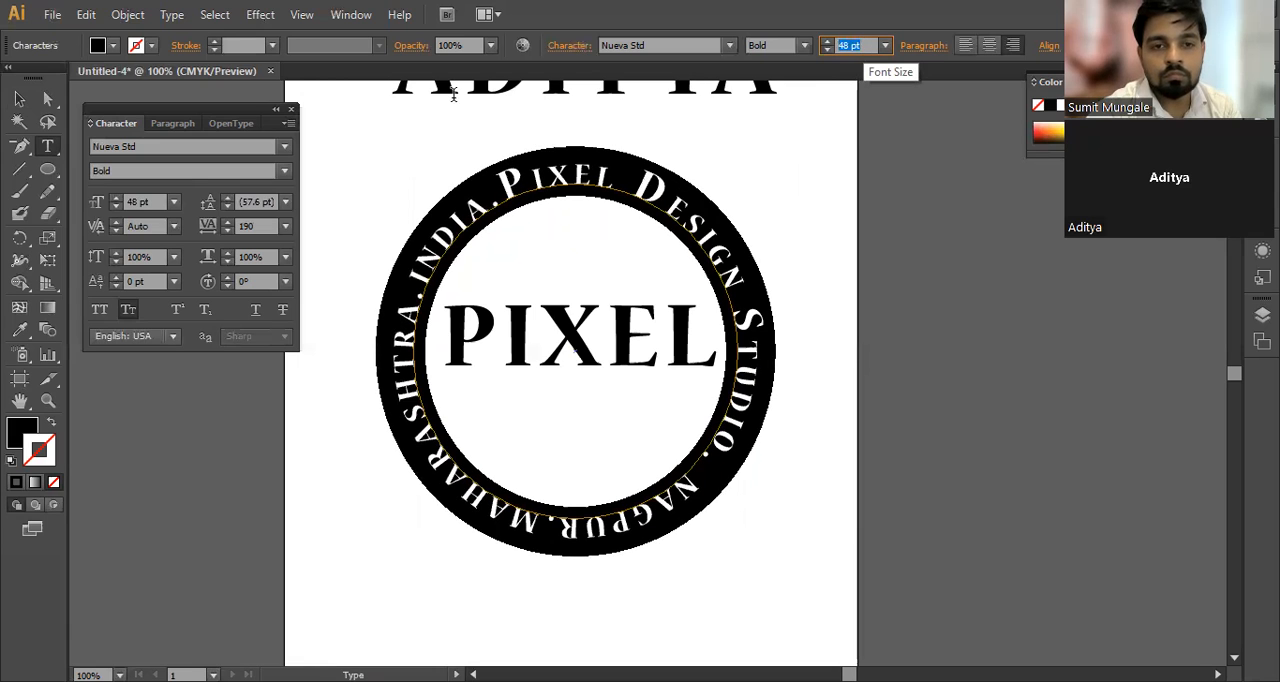
{"action": "left_click", "coordinate": [22, 98]}
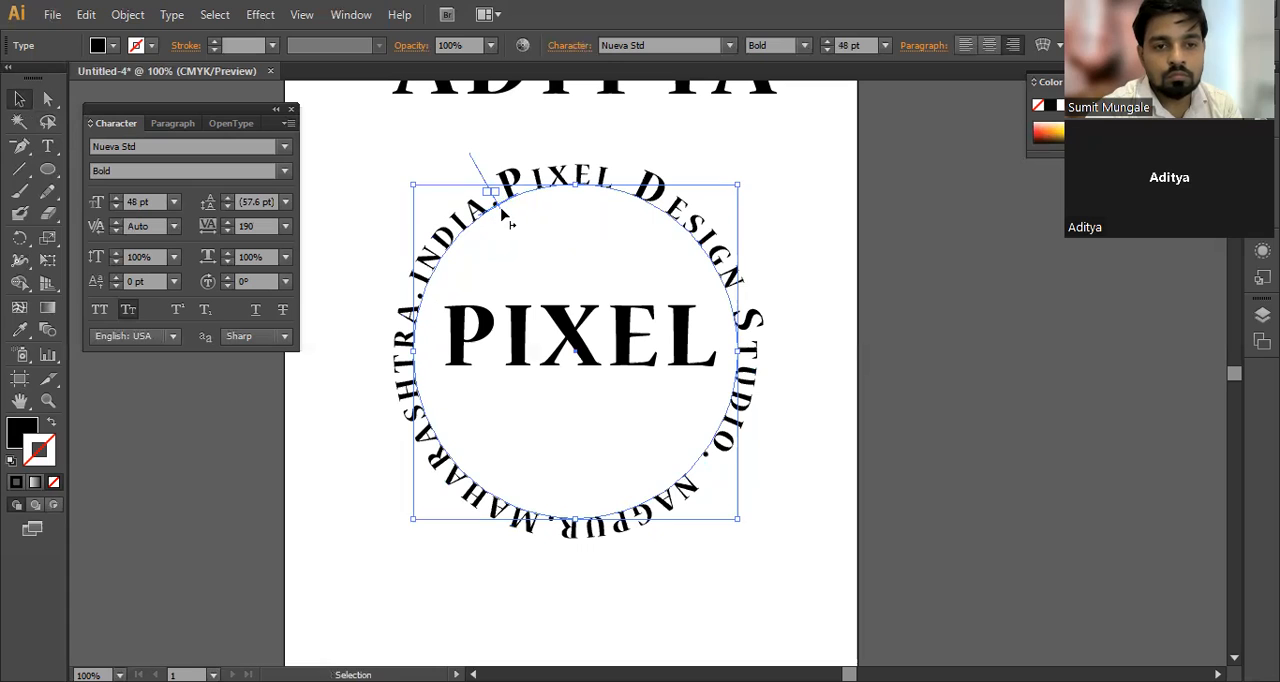
Step: Slide the start bracket of the circular path text past the bottom of the circle and on to its lower-right side
{"action": "left_click_drag", "start_coordinate": [511, 210], "coordinate": [544, 529]}
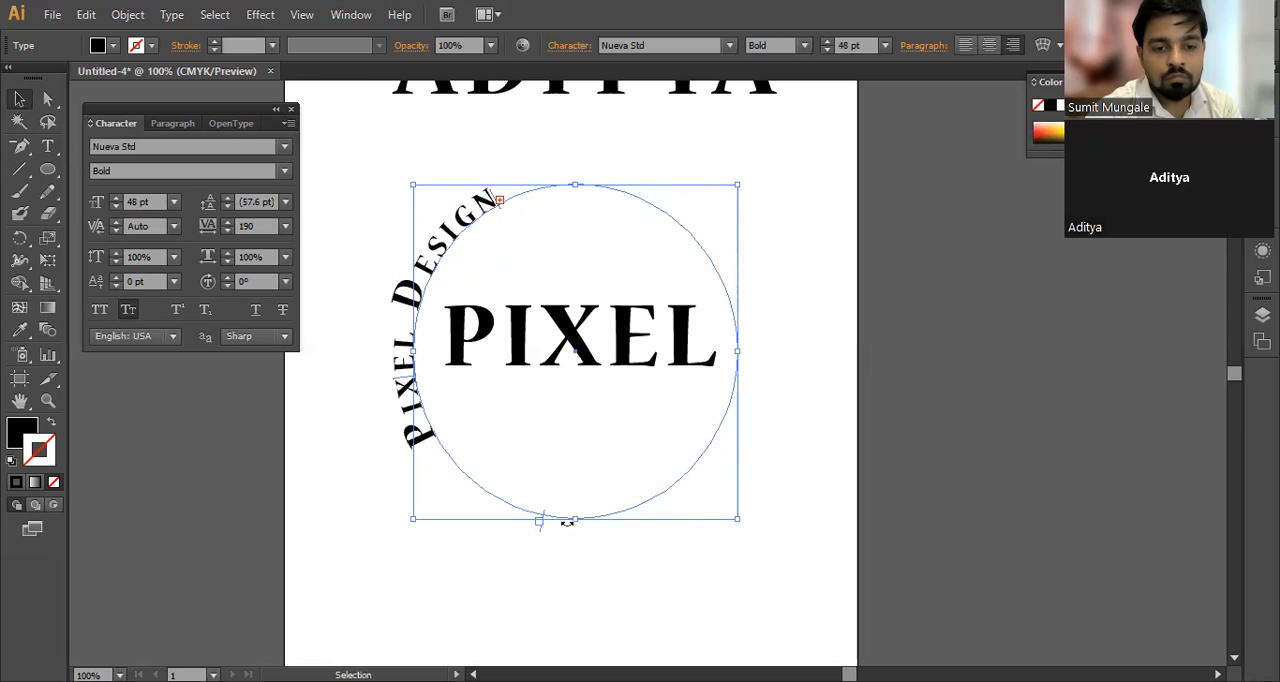
{"action": "left_click_drag", "start_coordinate": [540, 525], "coordinate": [591, 534]}
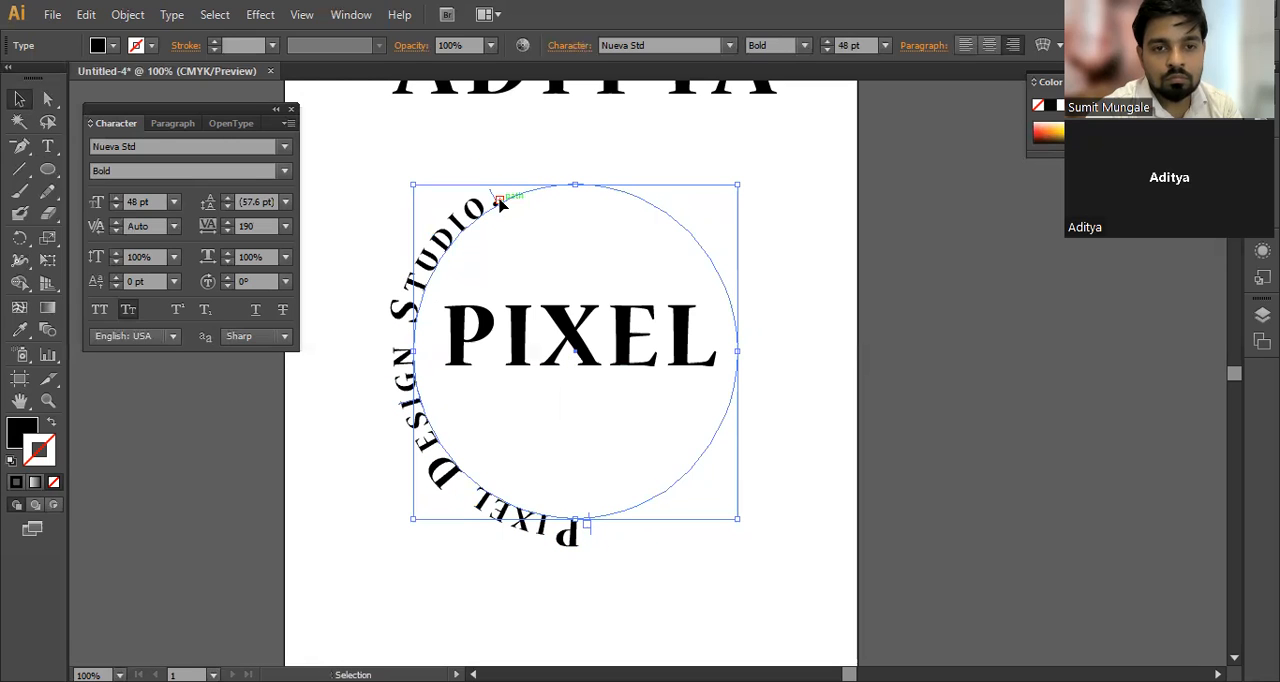
{"action": "left_click", "coordinate": [590, 527]}
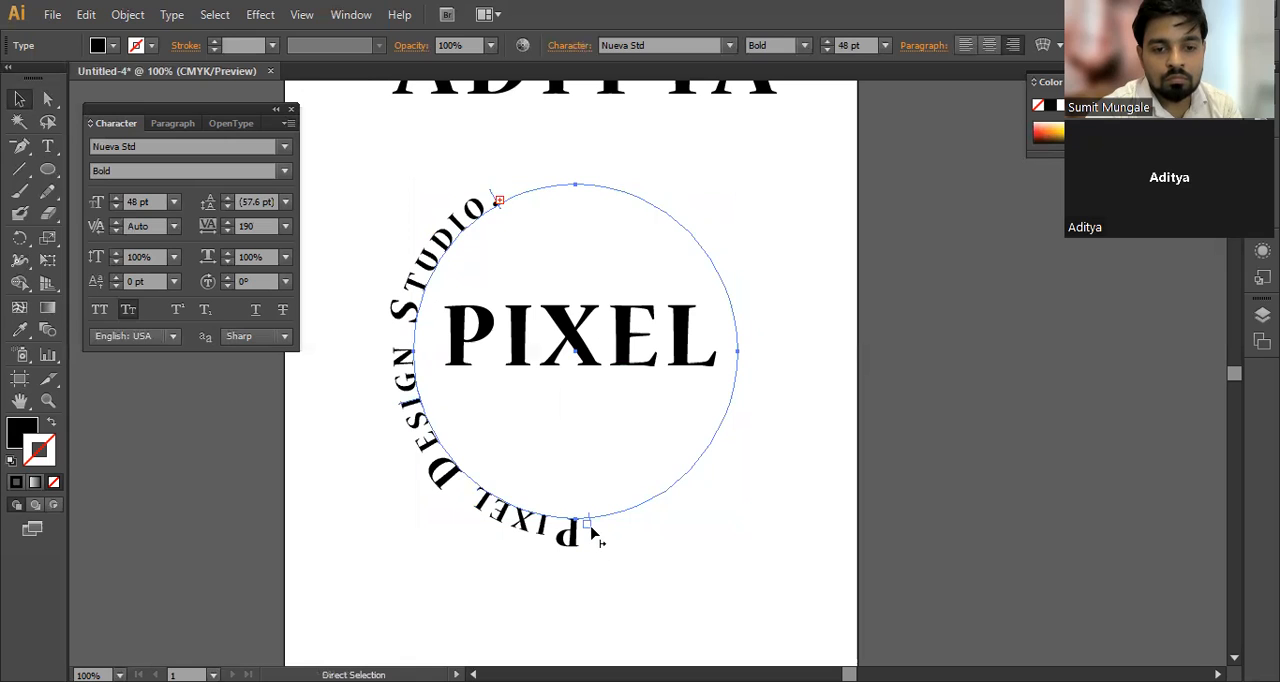
{"action": "left_click_drag", "start_coordinate": [590, 527], "coordinate": [752, 397]}
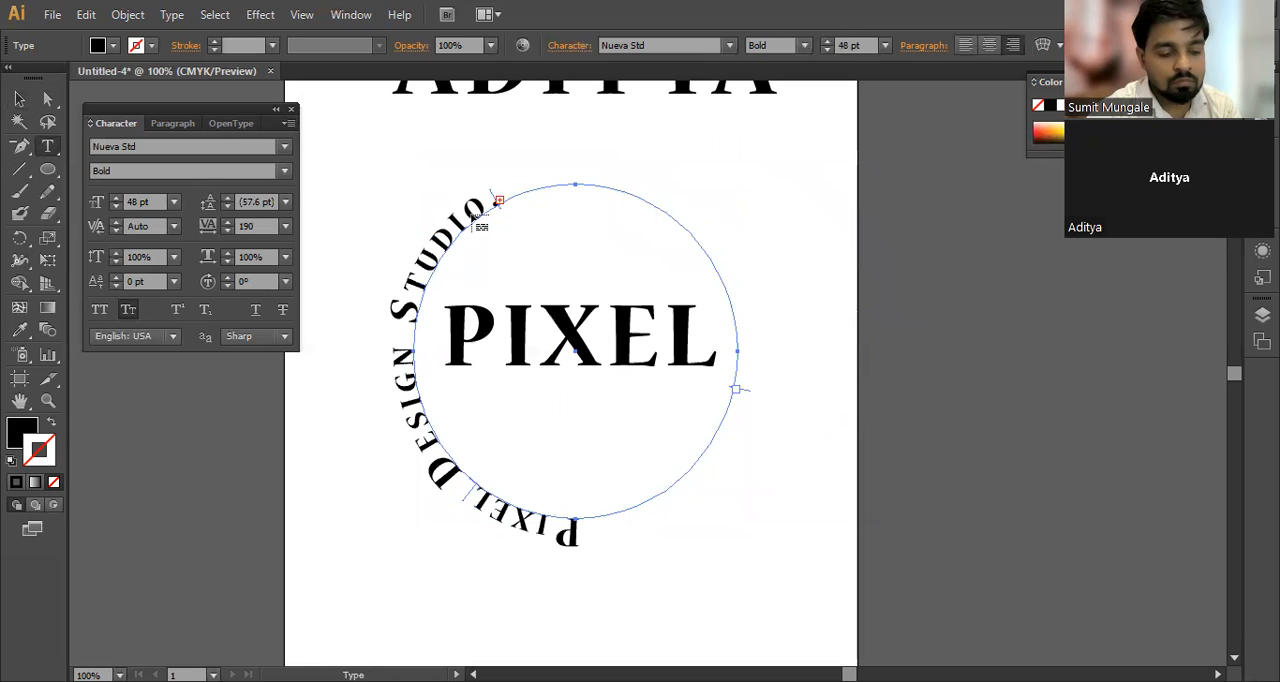
Step: Undo the threaded second circle and deselect the circular path text
{"action": "key", "text": "v"}
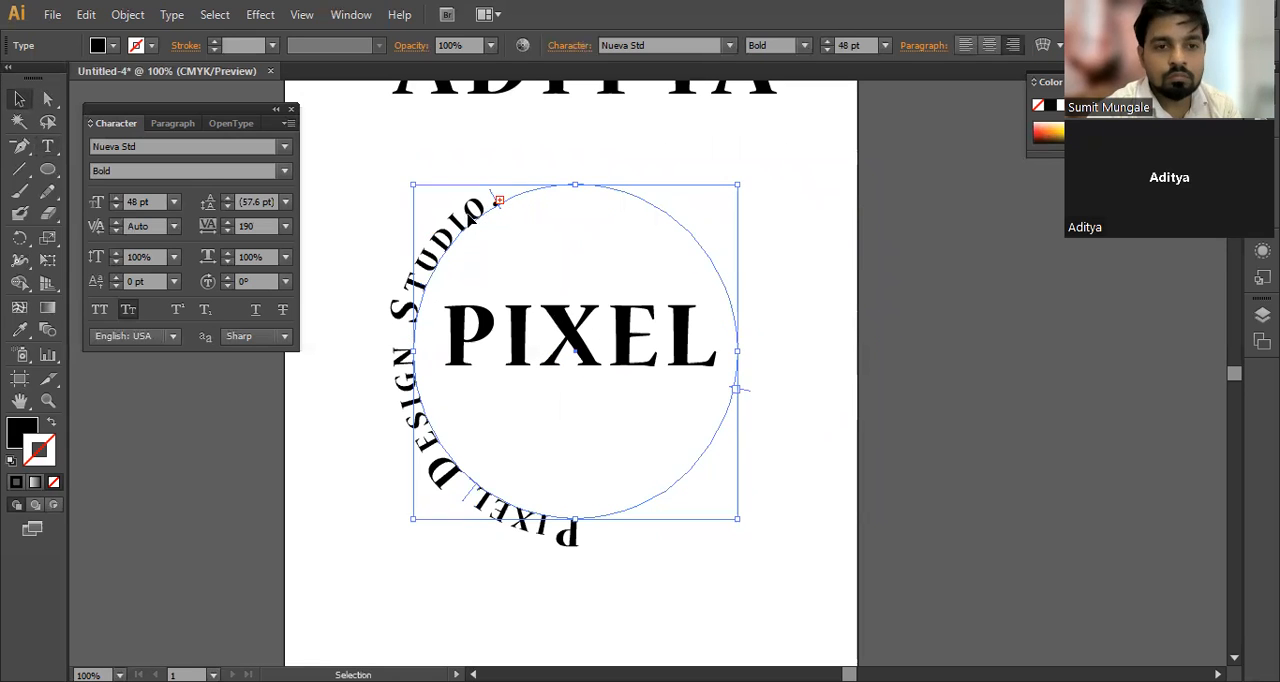
{"action": "left_click", "coordinate": [408, 158]}
{"action": "left_click", "coordinate": [466, 218]}
{"action": "key", "text": "a"}
{"action": "key", "text": "t"}
{"action": "left_click", "coordinate": [19, 99]}
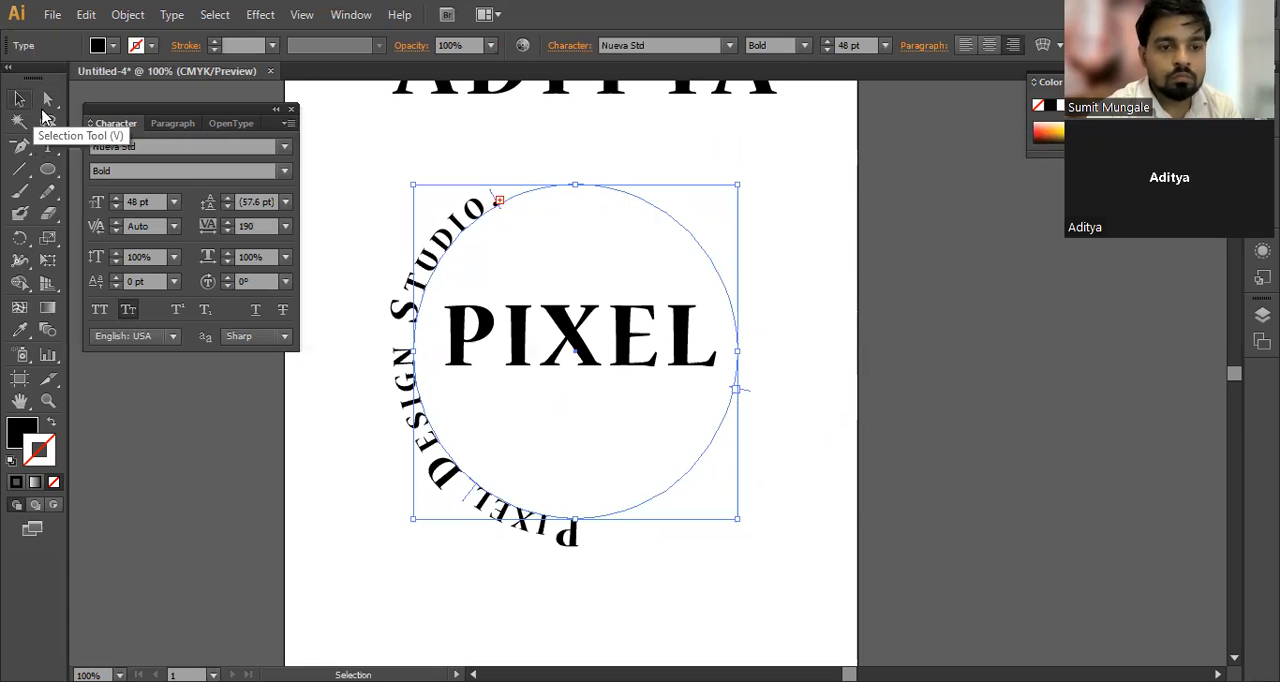
{"action": "left_click", "coordinate": [670, 537]}
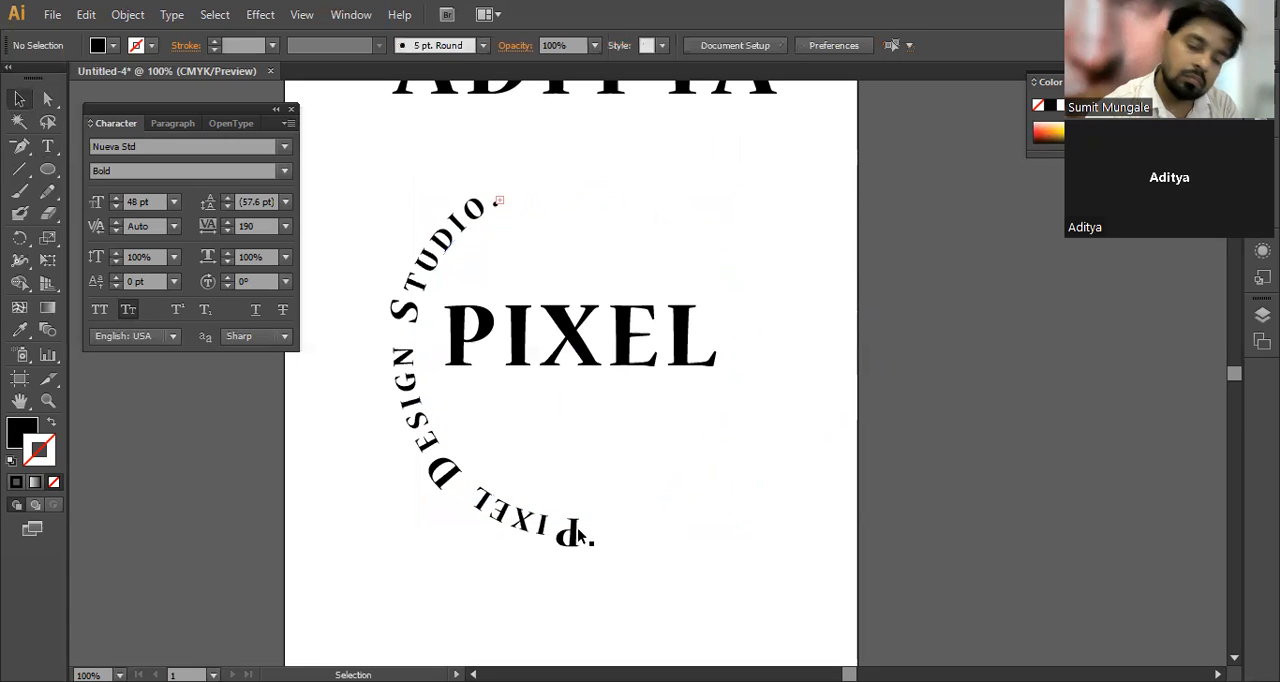
Step: Delete the circular path text around the word PIXEL
{"action": "left_click", "coordinate": [578, 535]}
{"action": "key", "text": "a"}
{"action": "key", "text": "Delete"}
{"action": "key", "text": "v"}
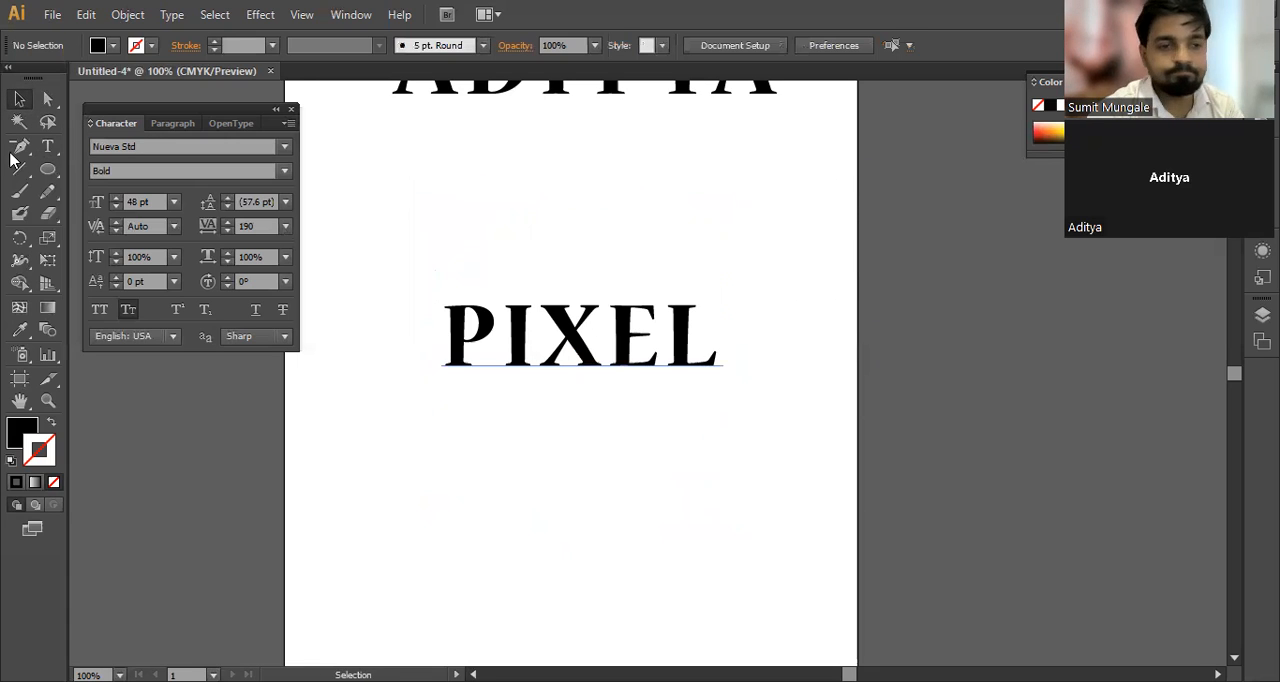
Step: Draw a circle centred on the word PIXEL and swap its fill and stroke so only the outline is black
{"action": "left_click", "coordinate": [49, 171]}
{"action": "left_click_drag", "start_coordinate": [49, 171], "coordinate": [126, 216]}
{"action": "left_click_drag", "start_coordinate": [572, 335], "coordinate": [393, 194]}
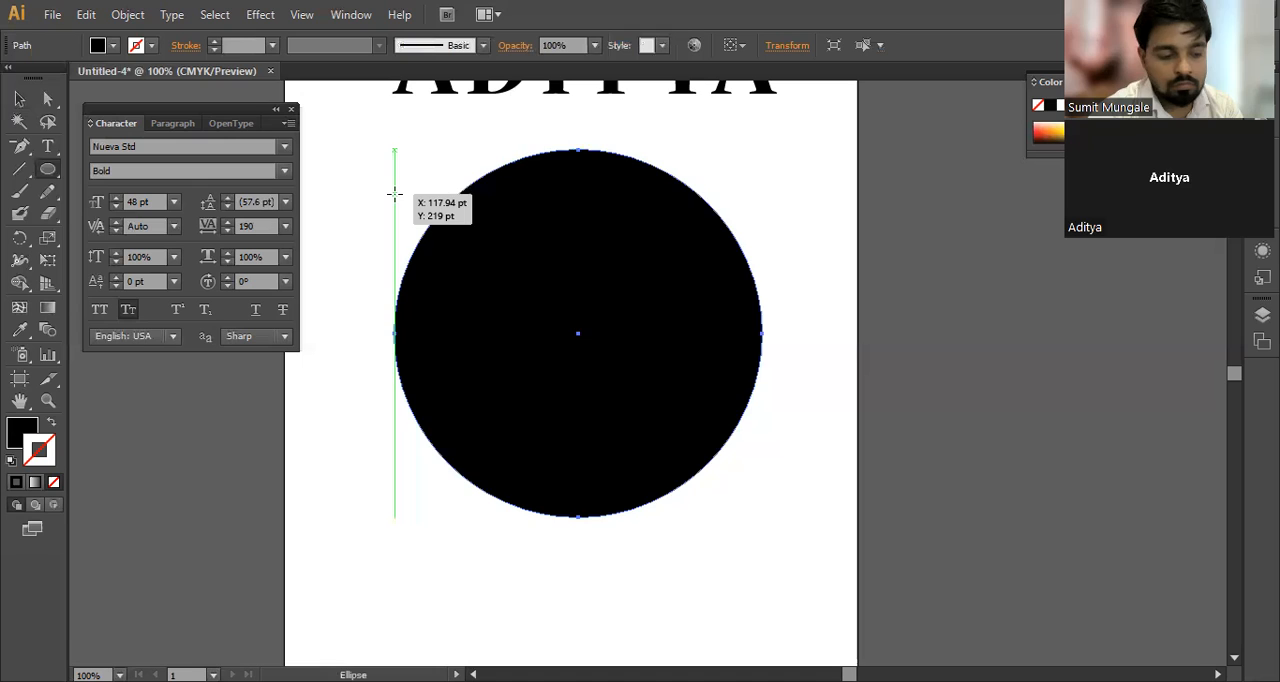
{"action": "key", "text": "shift+x"}
Step: Start type on a path at the top anchor of the new circle and enter "PIXEL DESIGN STUDIO"
{"action": "key", "text": "t"}
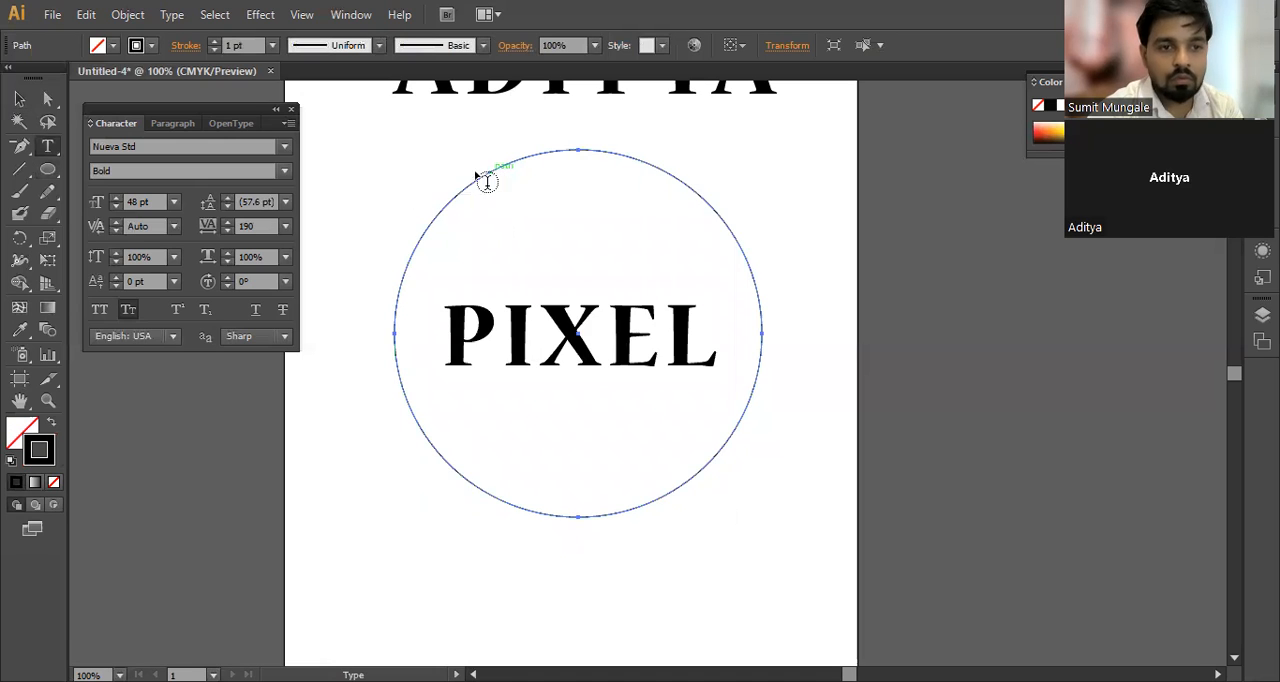
{"action": "left_click_drag", "start_coordinate": [50, 147], "coordinate": [128, 198]}
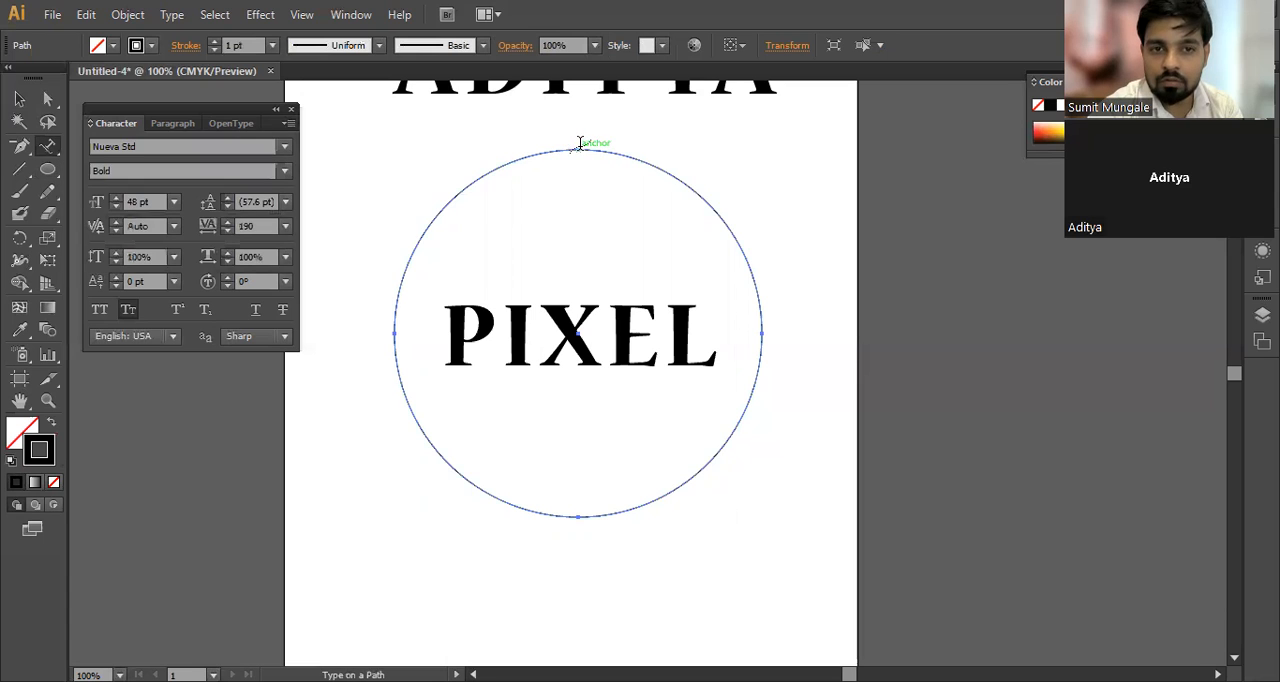
{"action": "left_click", "coordinate": [579, 146]}
{"action": "type", "text": "pix"}
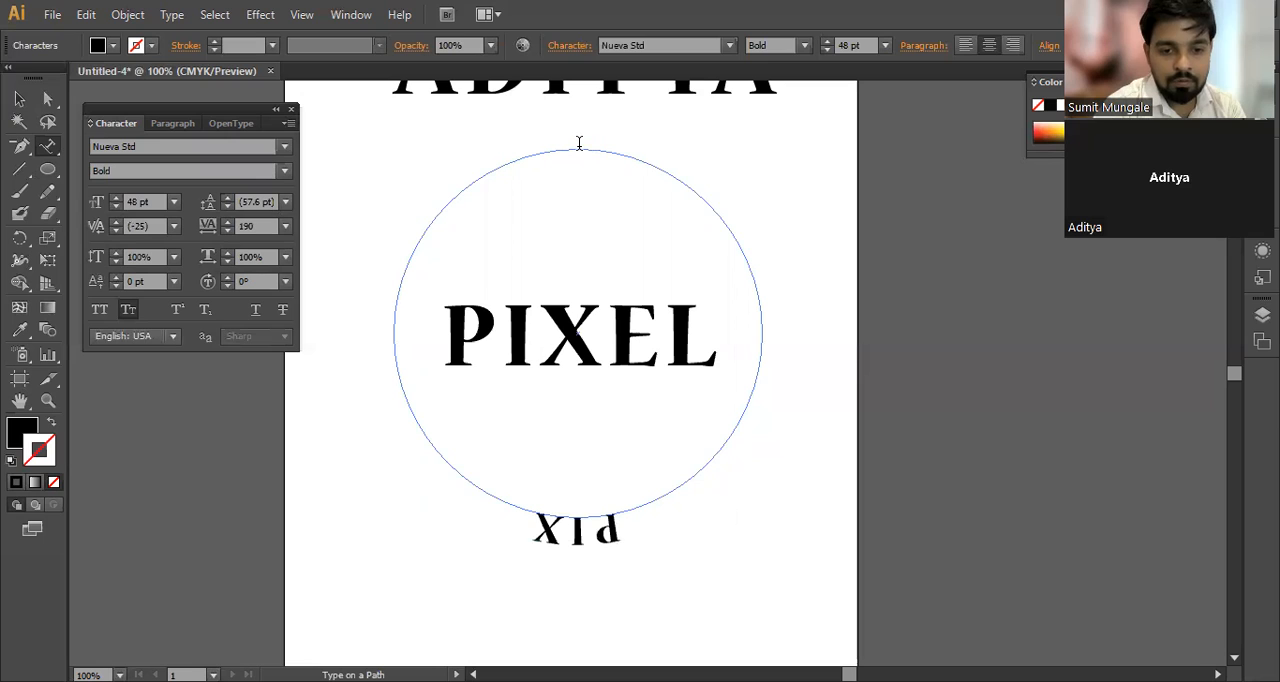
{"action": "type", "text": "el des"}
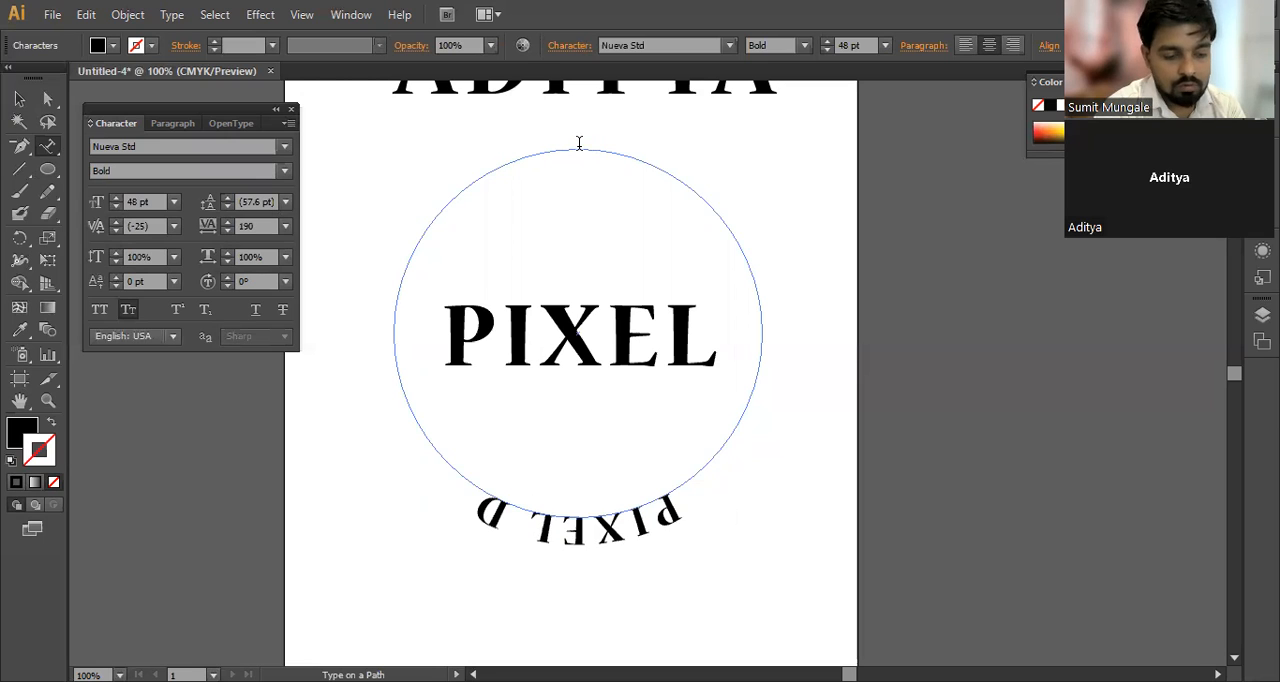
{"action": "type", "text": "ign stud"}
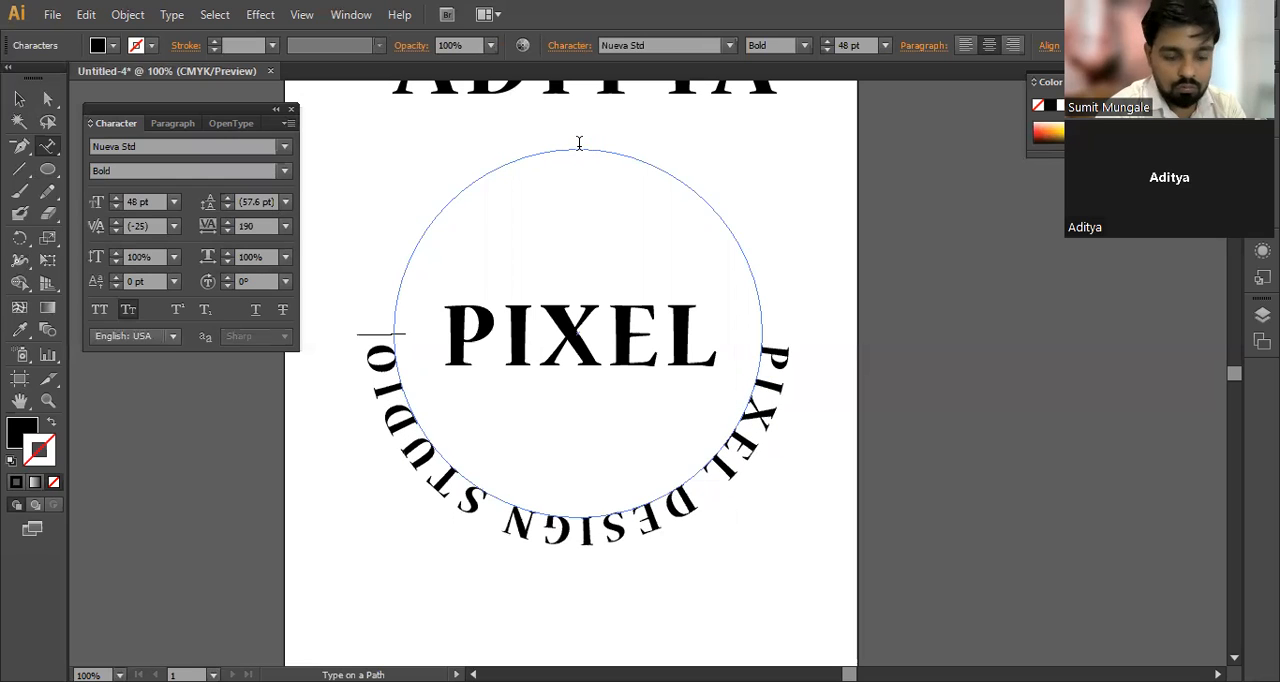
Step: Continue the circular path text with ".NAGPUR.MAHARASHTRA", replacing the mistyped second "PIXEL"
{"action": "type", "text": ".PI"}
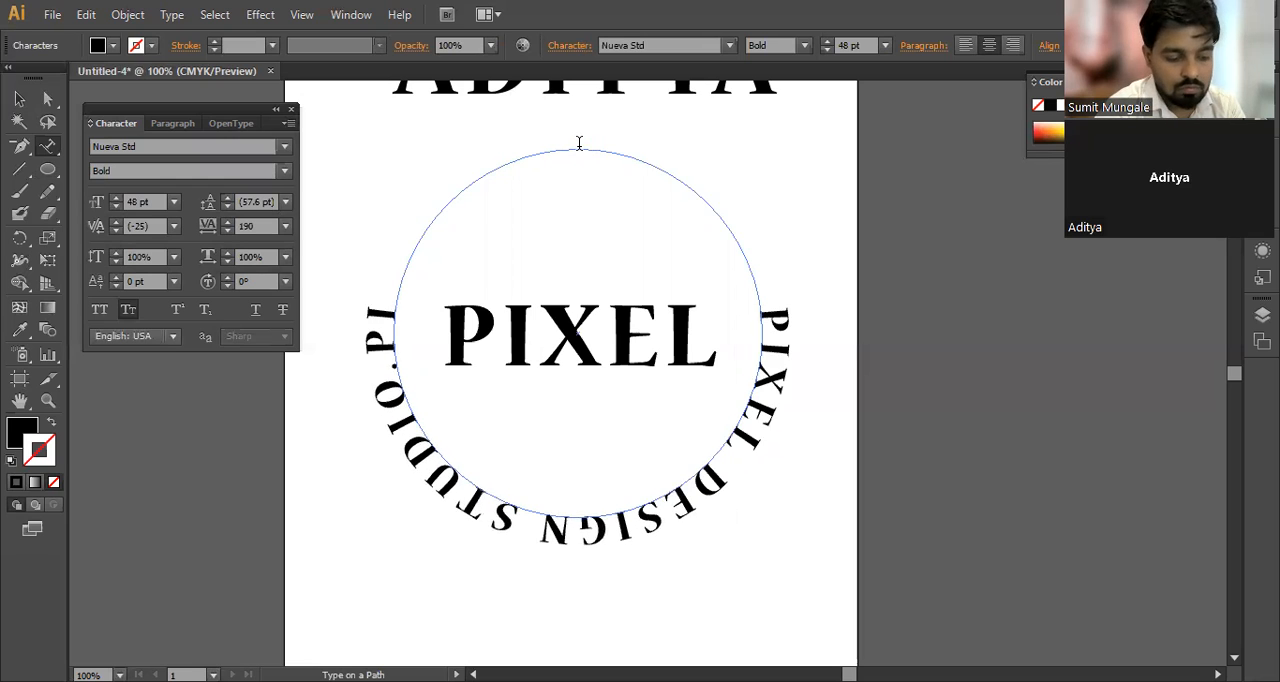
{"action": "type", "text": "XEL"}
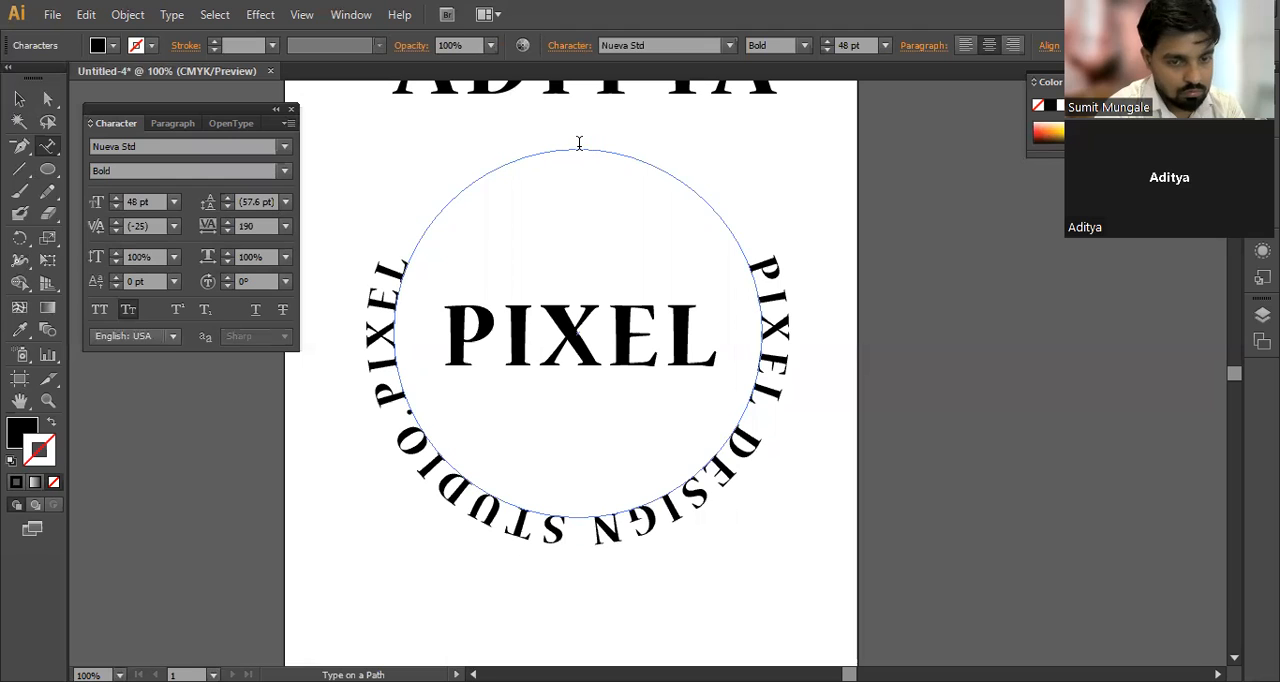
{"action": "key", "text": "BackSpace"}
{"action": "key", "text": "BackSpace"}
{"action": "key", "text": "BackSpace"}
{"action": "key", "text": "BackSpace"}
{"action": "key", "text": "BackSpace"}
{"action": "type", "text": "NAGPUR"}
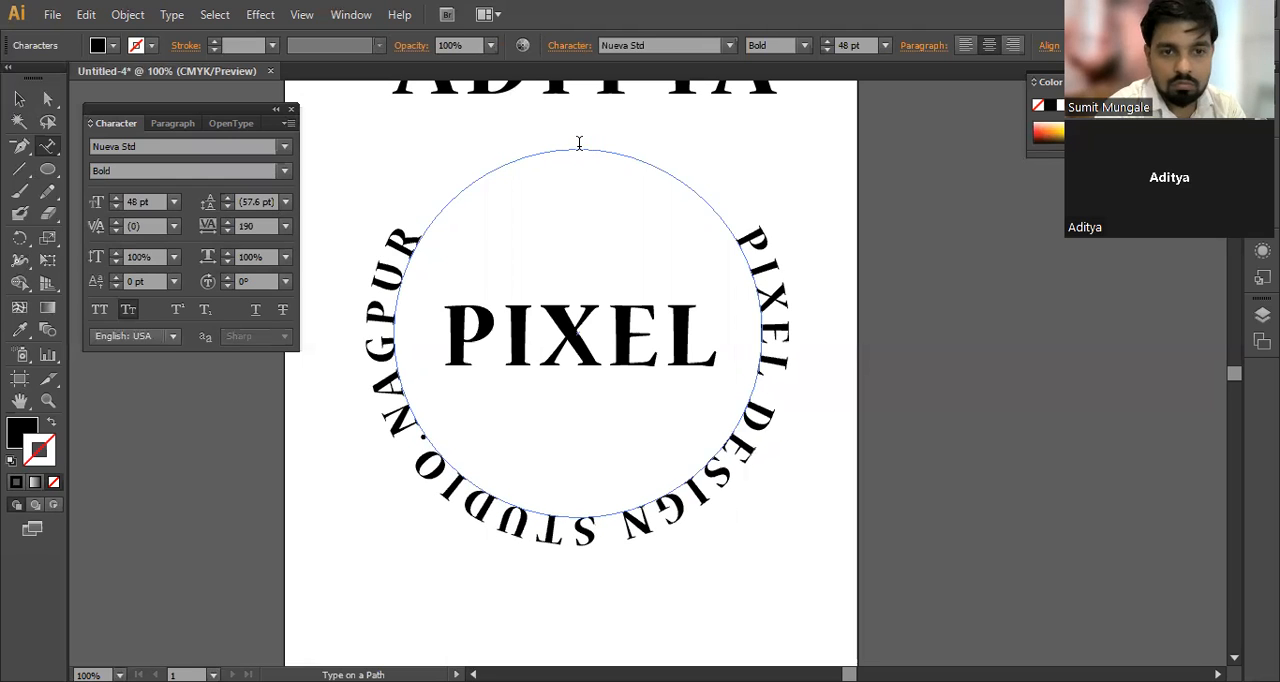
{"action": "type", "text": ".M"}
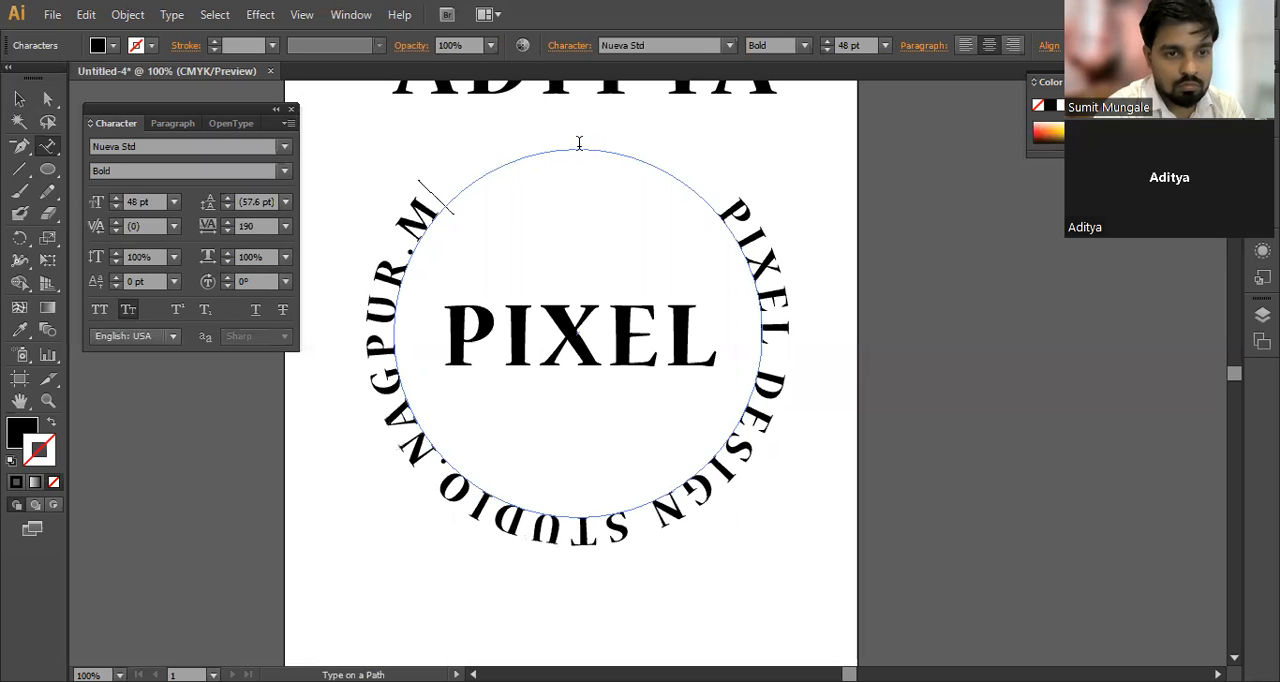
{"action": "type", "text": "AHARASHT"}
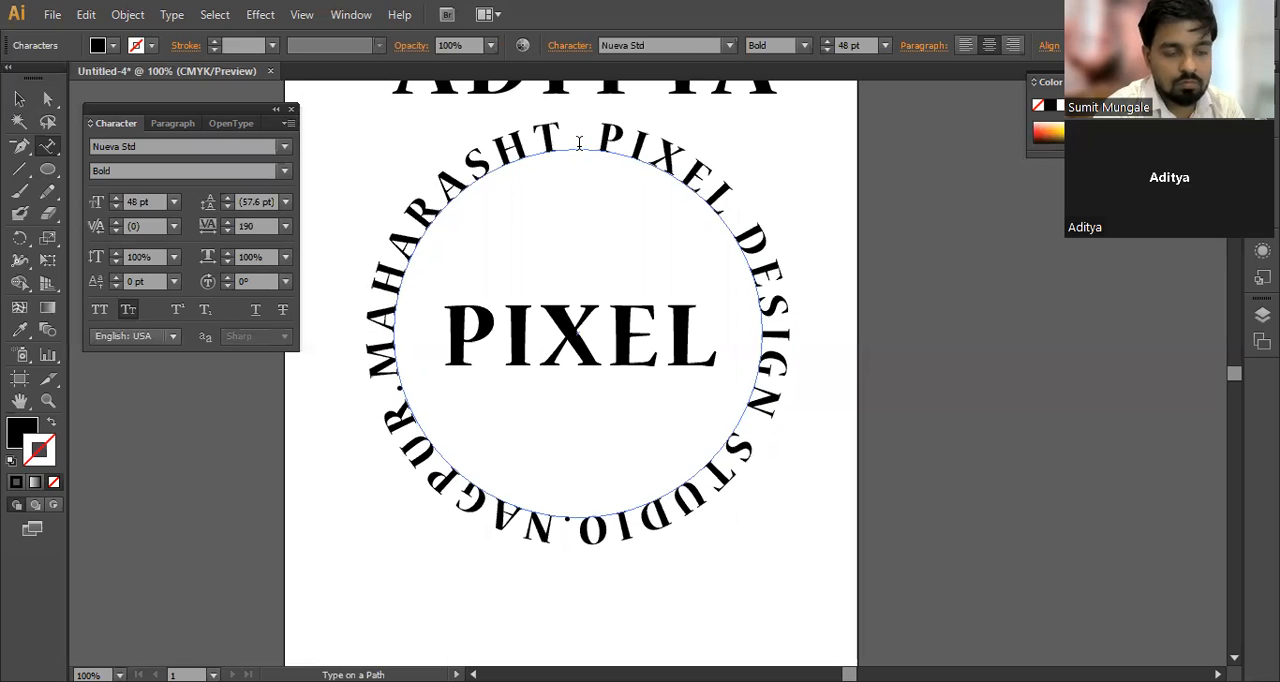
Step: Select all the circular path text and set its font size to 46 pt
{"action": "key", "text": "ctrl+z"}
{"action": "key", "text": "ctrl+a"}
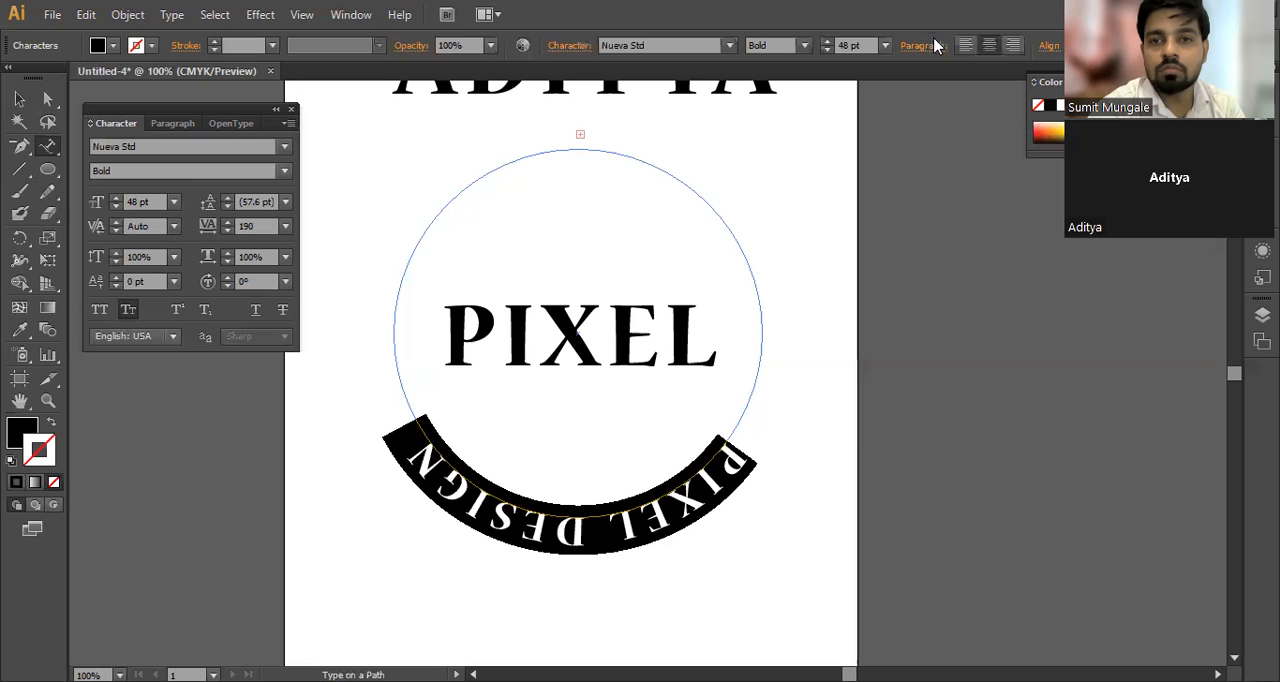
{"action": "scroll", "coordinate": [872, 44], "scroll_direction": "down", "scroll_amount": 4}
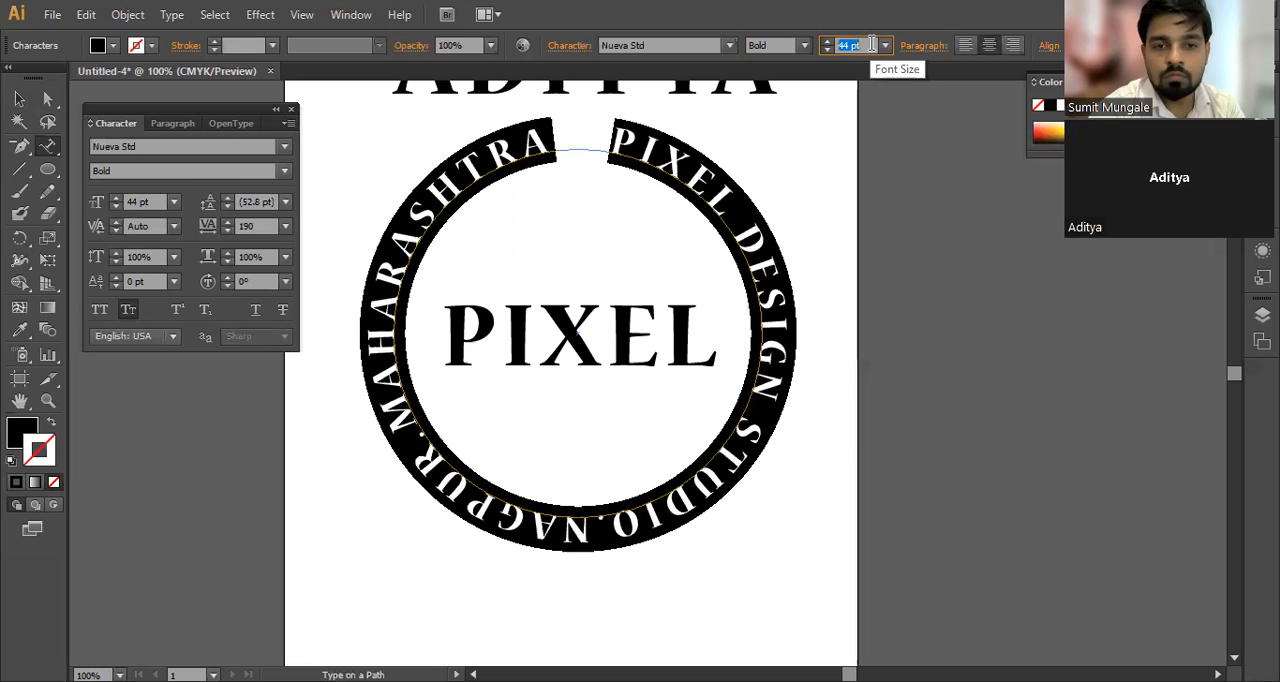
{"action": "scroll", "coordinate": [872, 44], "scroll_direction": "up", "scroll_amount": 2}
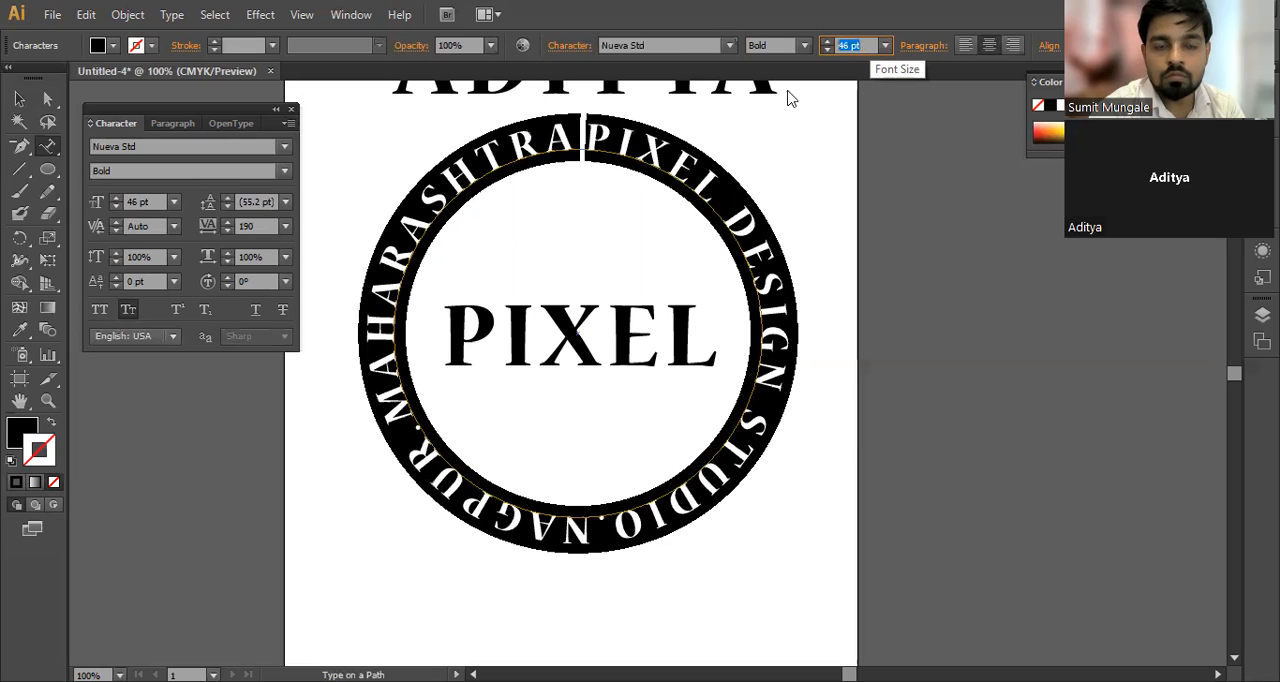
Step: Try a full stop before PIXEL in the circular text, and set the font size of all the text to 44 pt
{"action": "left_click", "coordinate": [586, 138]}
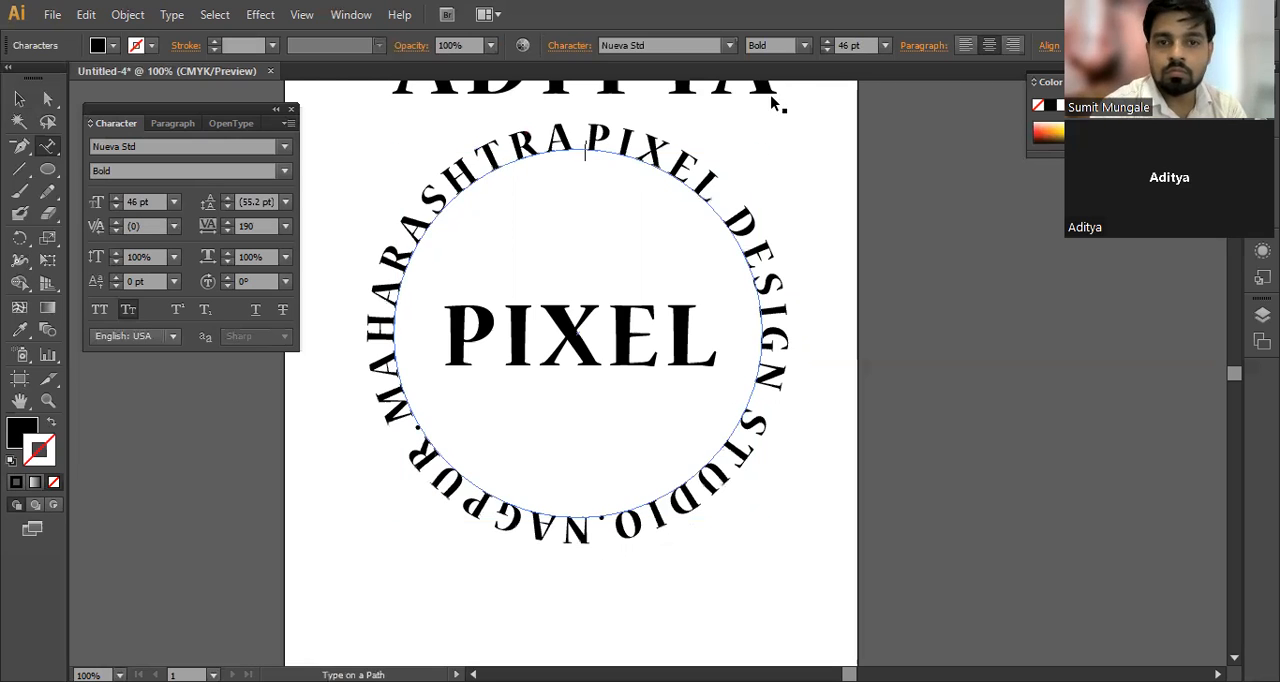
{"action": "key", "text": "ctrl+a"}
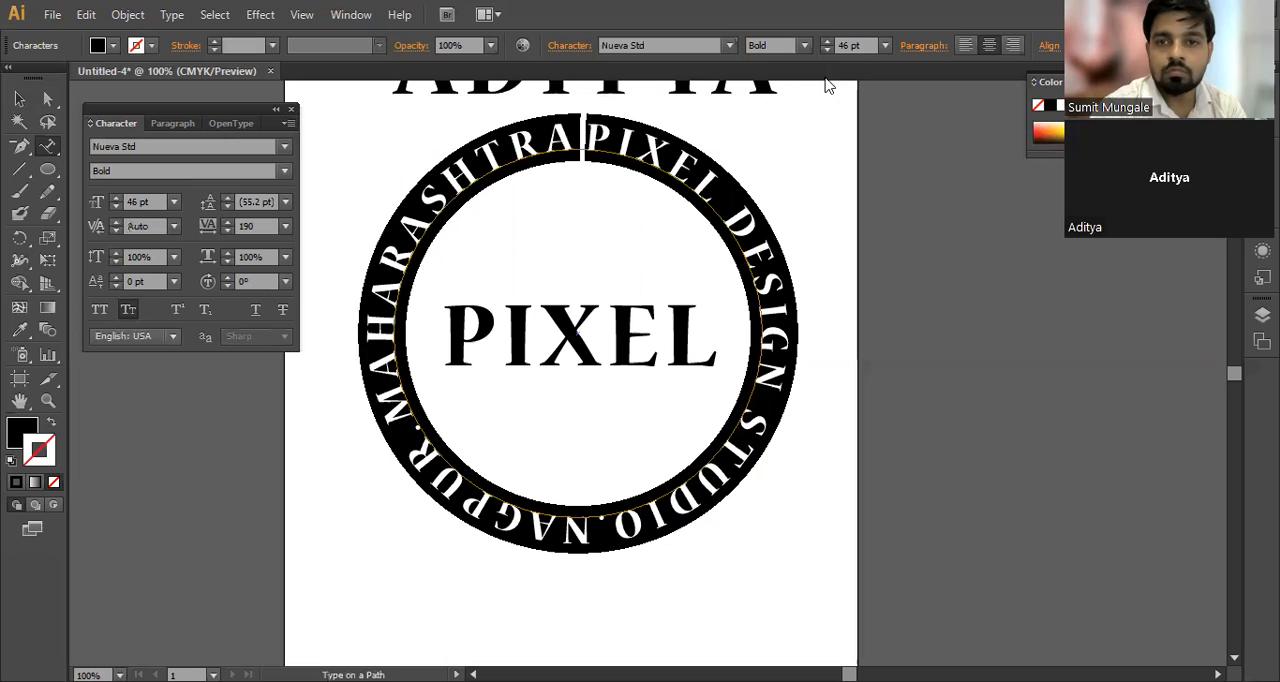
{"action": "scroll", "coordinate": [862, 47], "scroll_direction": "down", "scroll_amount": 2}
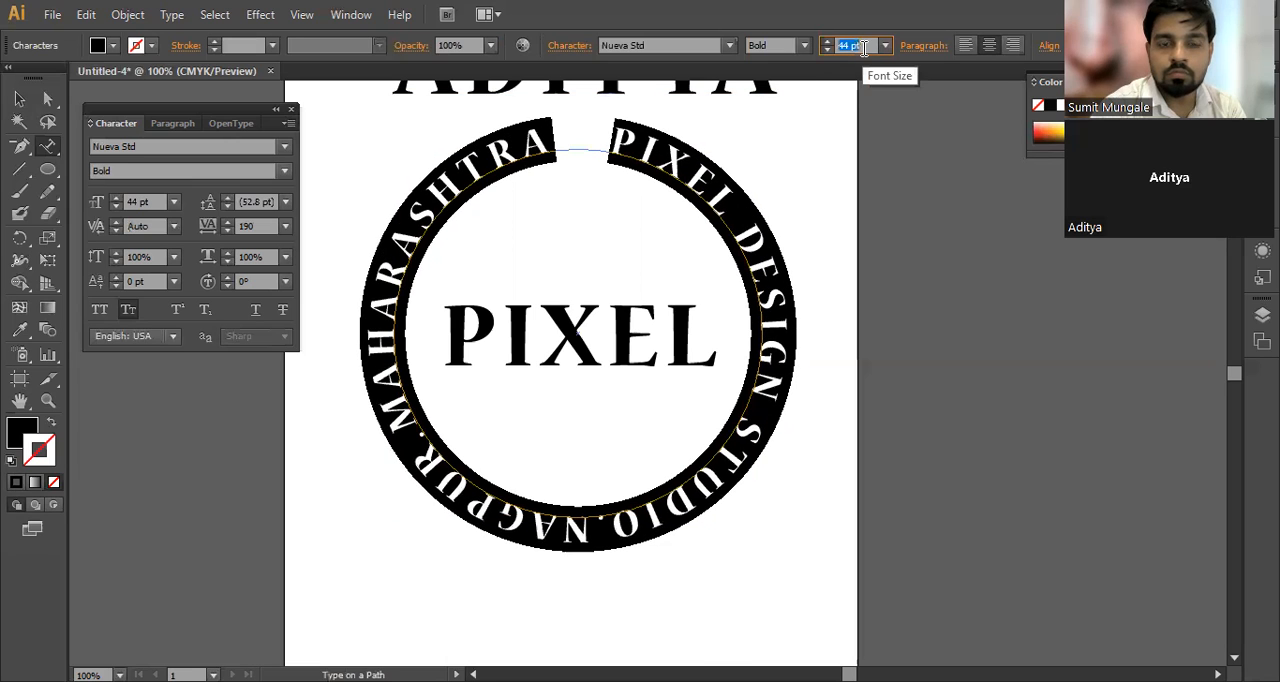
Step: Add a full stop after MAHARASHTRA in the circular text and leave text editing with the text object selected
{"action": "left_click", "coordinate": [552, 140]}
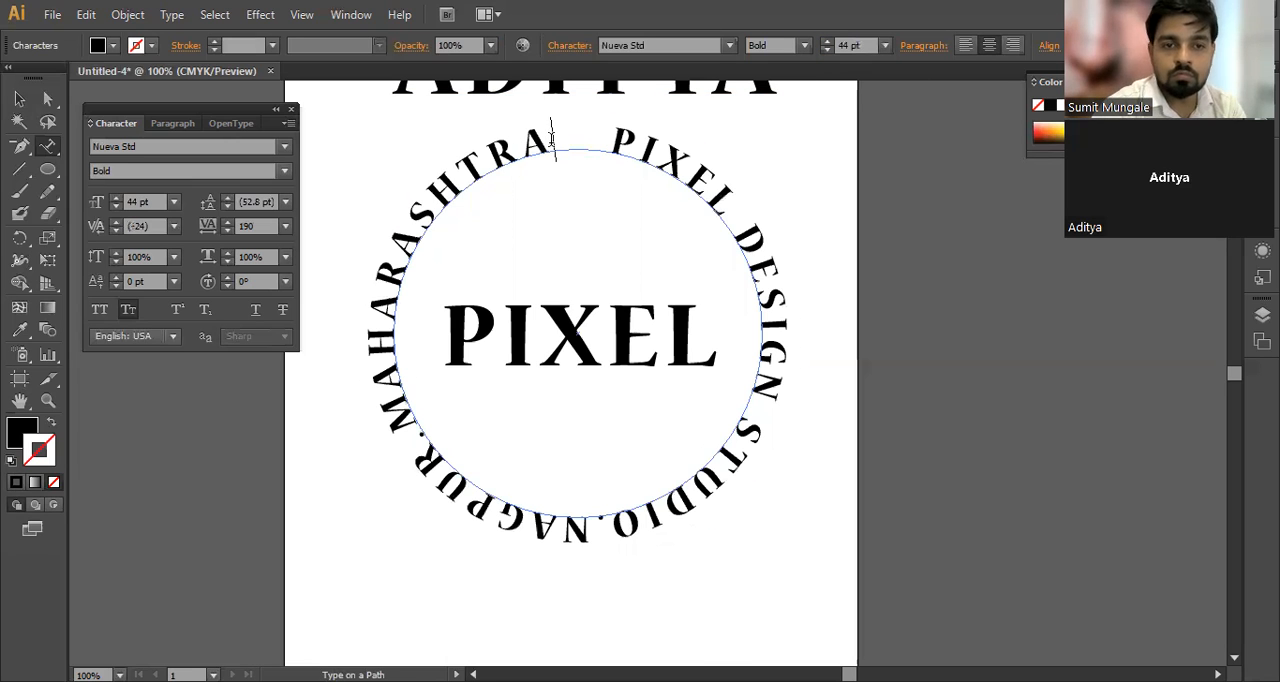
{"action": "type", "text": "."}
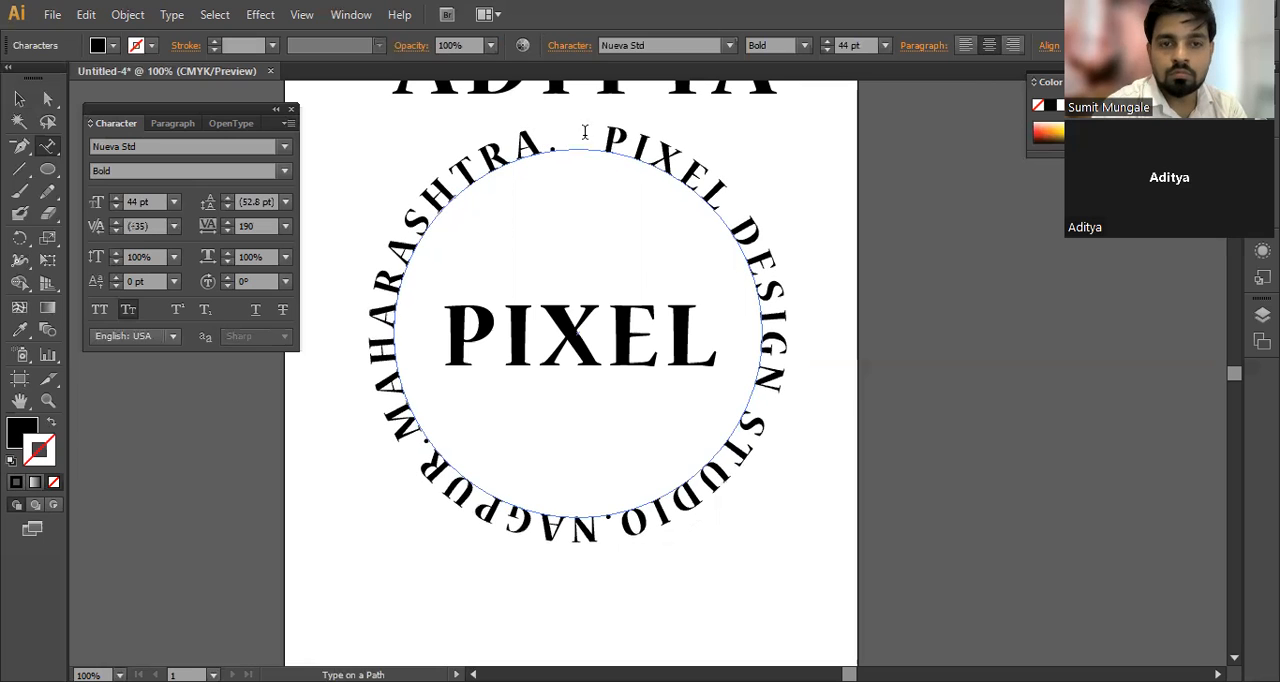
{"action": "key", "text": "ctrl+a"}
{"action": "left_click", "coordinate": [570, 126]}
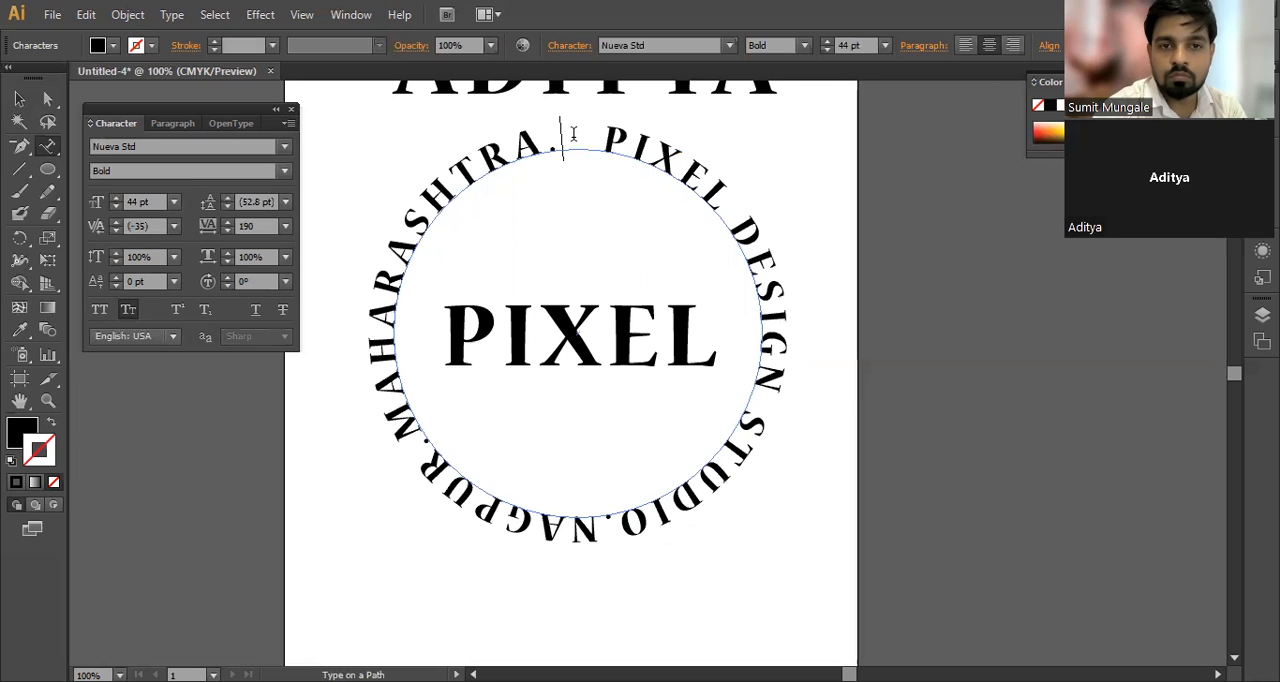
{"action": "key", "text": "Escape"}
{"action": "left_click", "coordinate": [18, 99]}
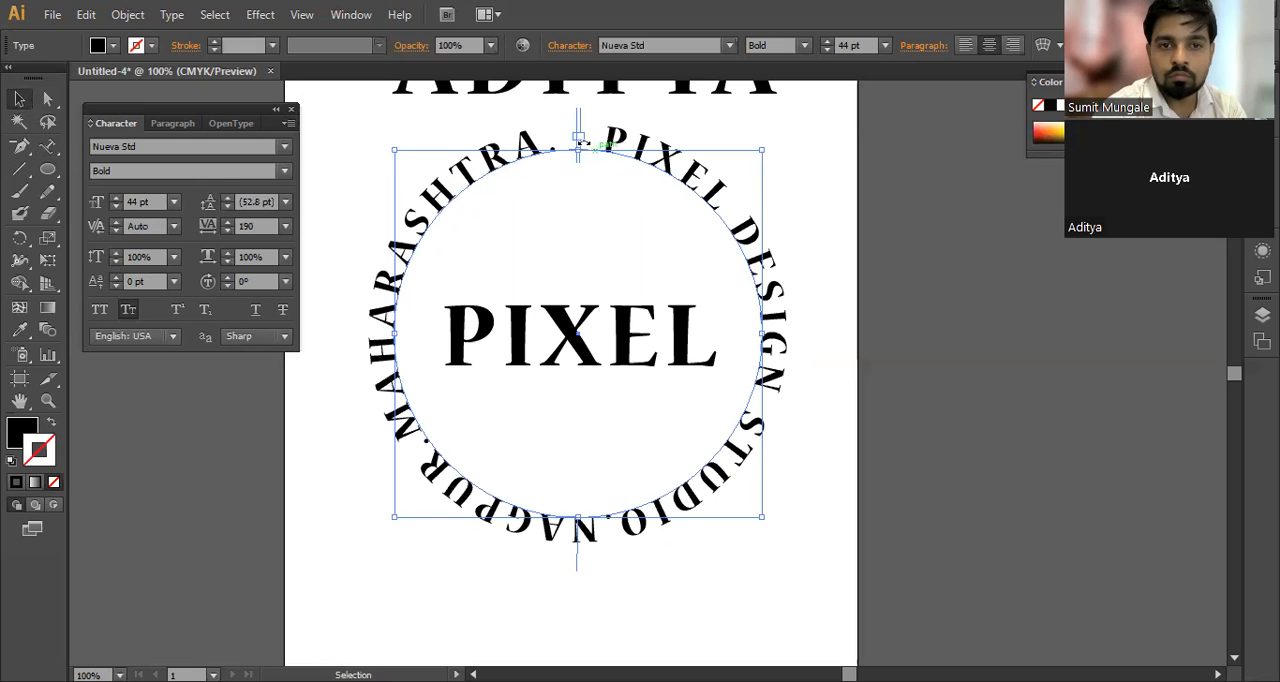
Step: Reselect the circular text, close the floating Character panel, and add the central PIXEL text to the selection
{"action": "key", "text": "ctrl"}
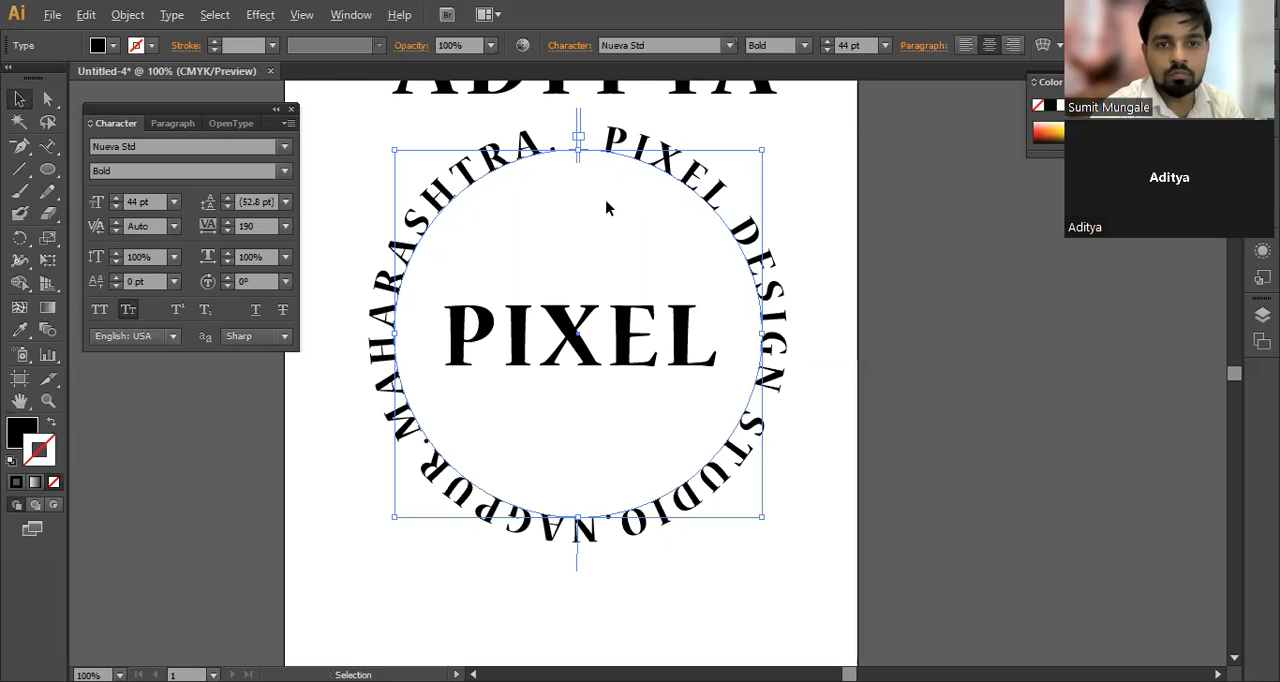
{"action": "left_click", "coordinate": [826, 134]}
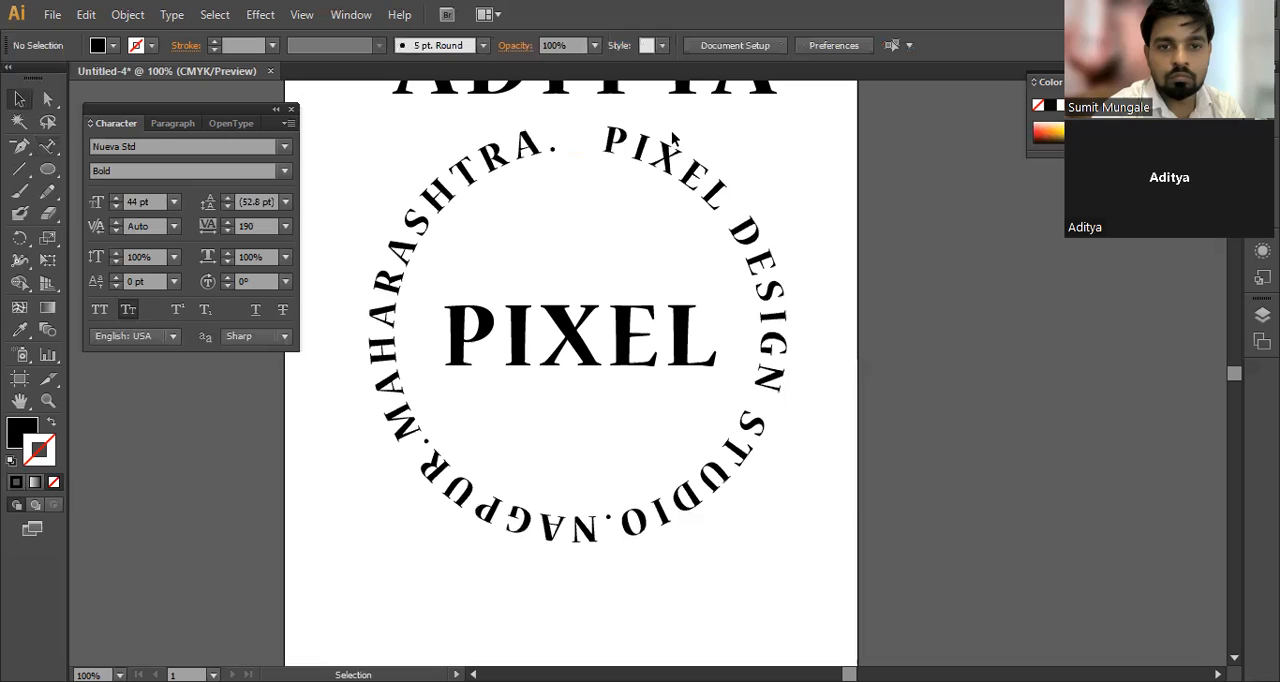
{"action": "left_click", "coordinate": [613, 143]}
{"action": "key", "text": "ctrl"}
{"action": "double_click", "coordinate": [582, 141]}
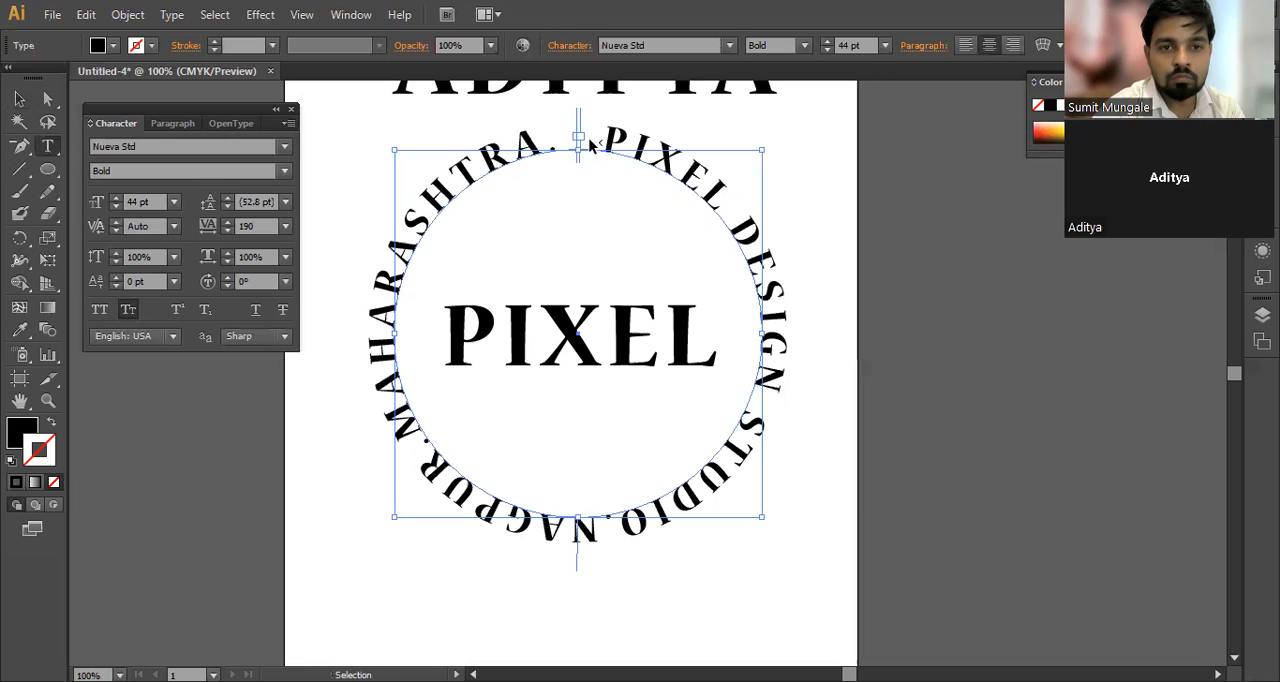
{"action": "left_click", "coordinate": [22, 100]}
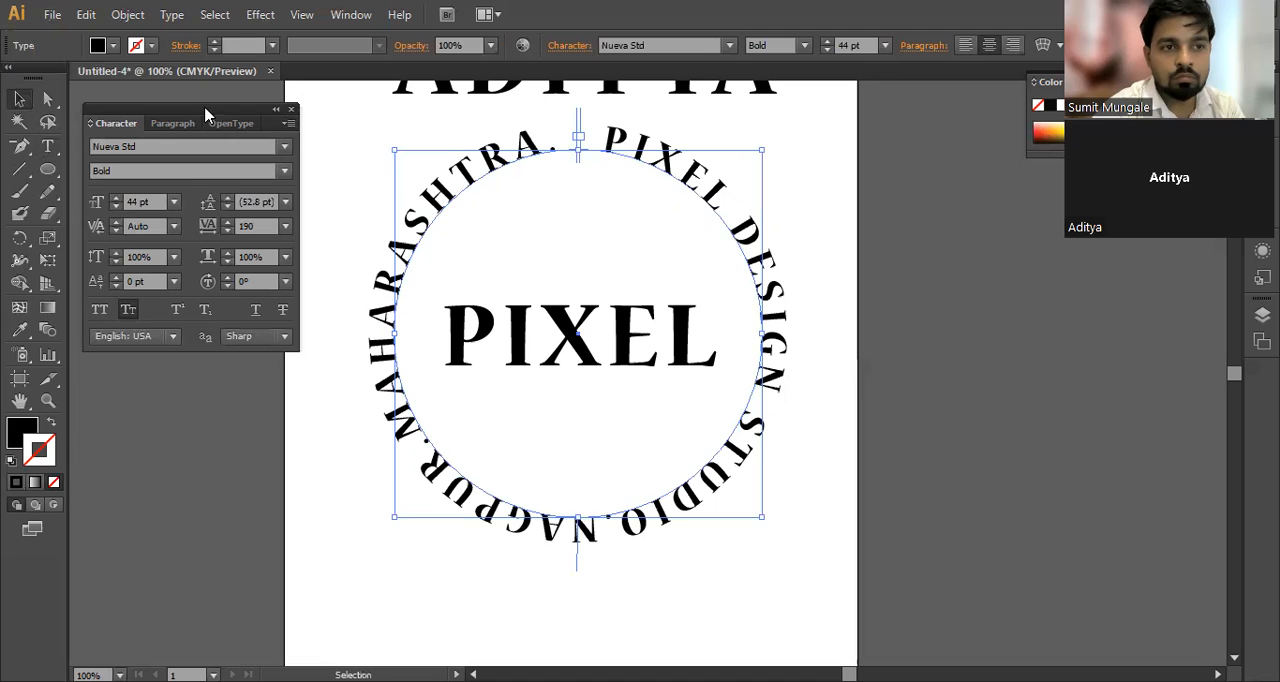
{"action": "left_click", "coordinate": [291, 109]}
{"action": "left_click", "coordinate": [541, 362], "text": "shift"}
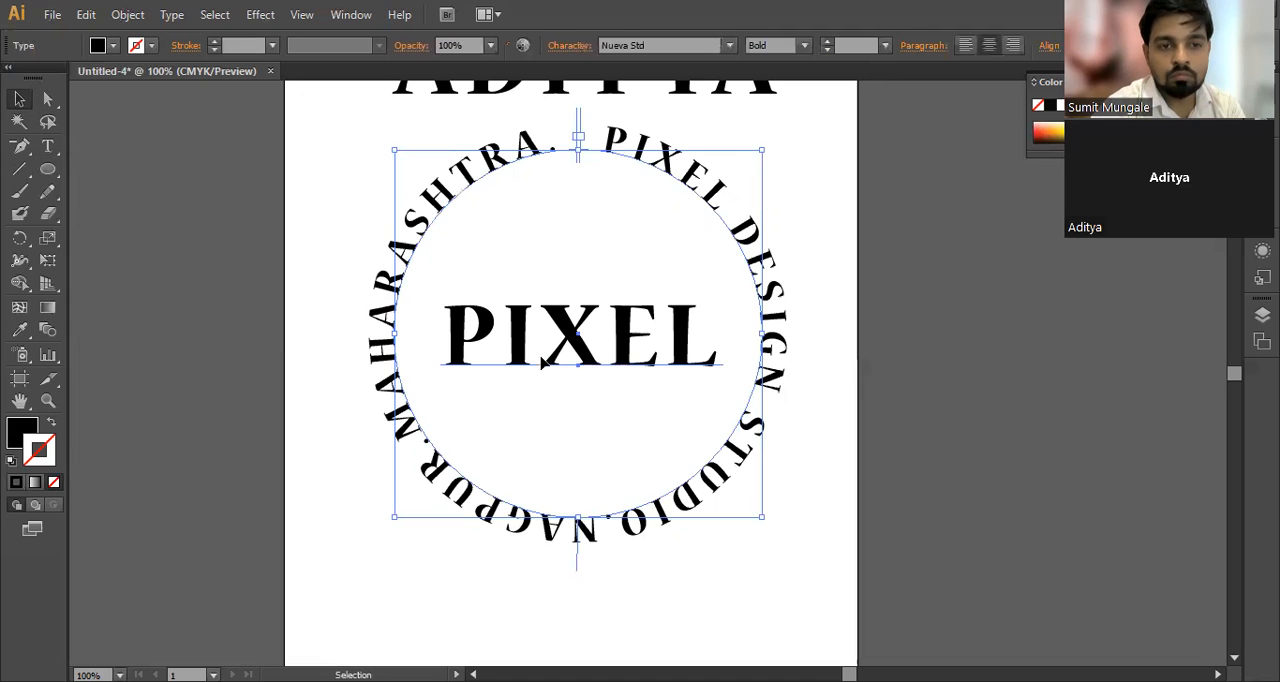
Step: Try to reposition the circular text's brackets near the top anchor with Direct Selection, and undo the changes
{"action": "key", "text": "ctrl"}
{"action": "left_click_drag", "start_coordinate": [581, 150], "coordinate": [596, 163]}
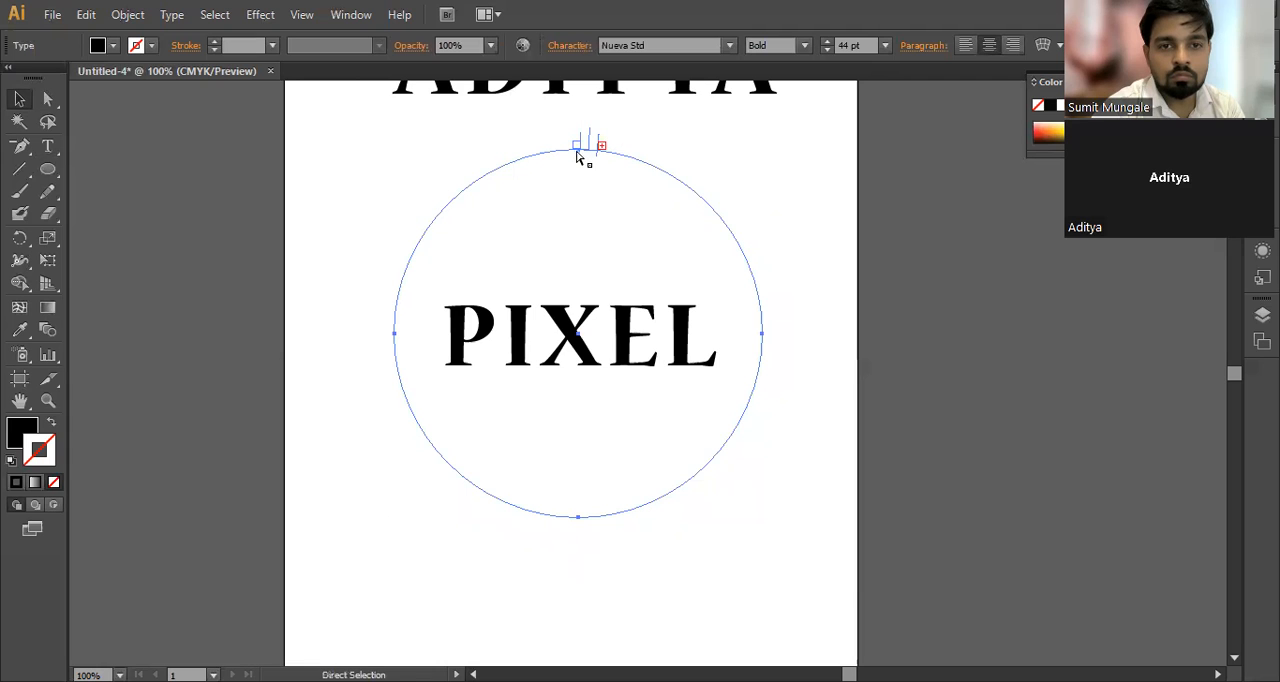
{"action": "key", "text": "ctrl+z"}
{"action": "left_click_drag", "start_coordinate": [579, 143], "coordinate": [694, 372]}
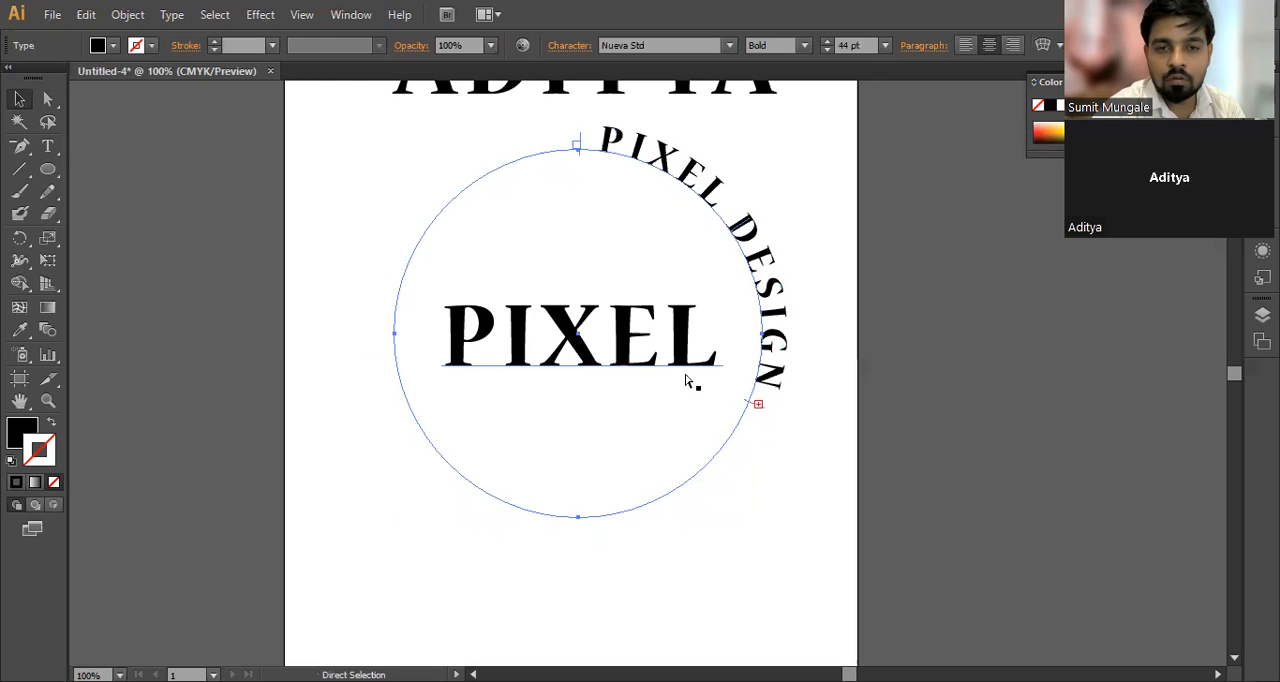
{"action": "key", "text": "ctrl"}
{"action": "left_click", "coordinate": [578, 137], "text": "ctrl"}
{"action": "left_click", "coordinate": [573, 137]}
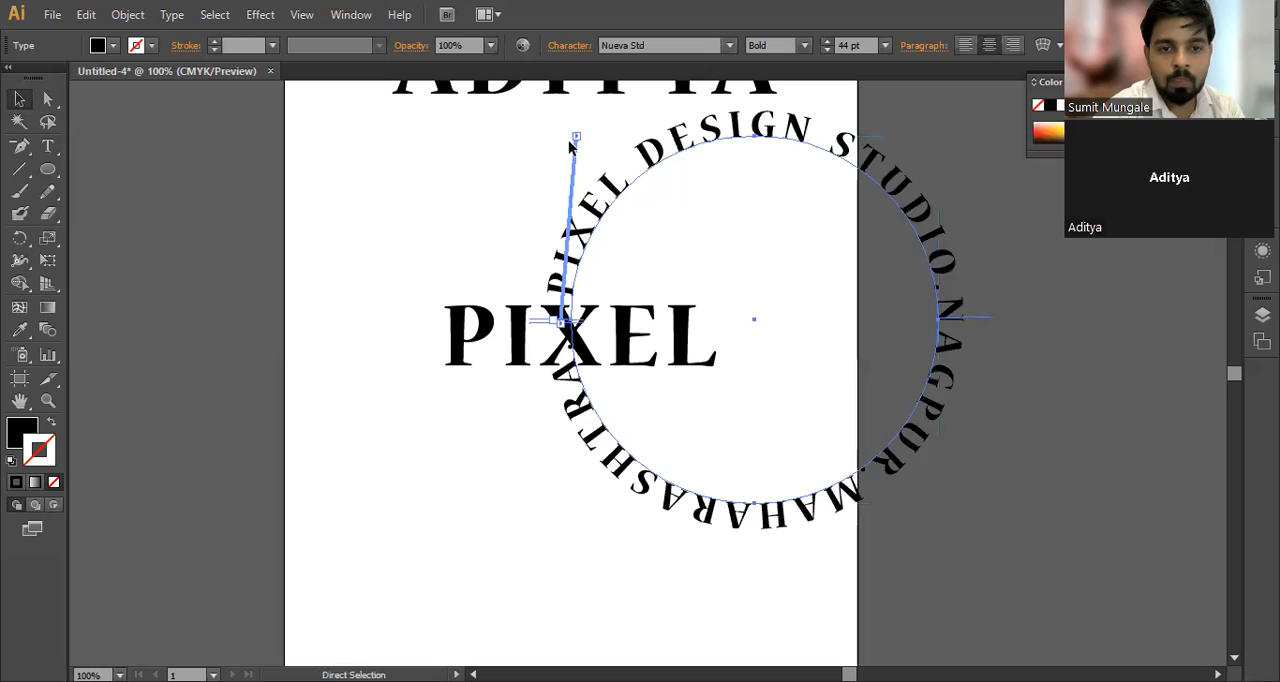
{"action": "key", "text": "ctrl+z"}
{"action": "key", "text": "ctrl+z"}
Step: Select all the circular path text and reduce its font size to 28 pt
{"action": "left_click", "coordinate": [19, 99]}
{"action": "left_click", "coordinate": [47, 146]}
{"action": "left_click", "coordinate": [540, 150]}
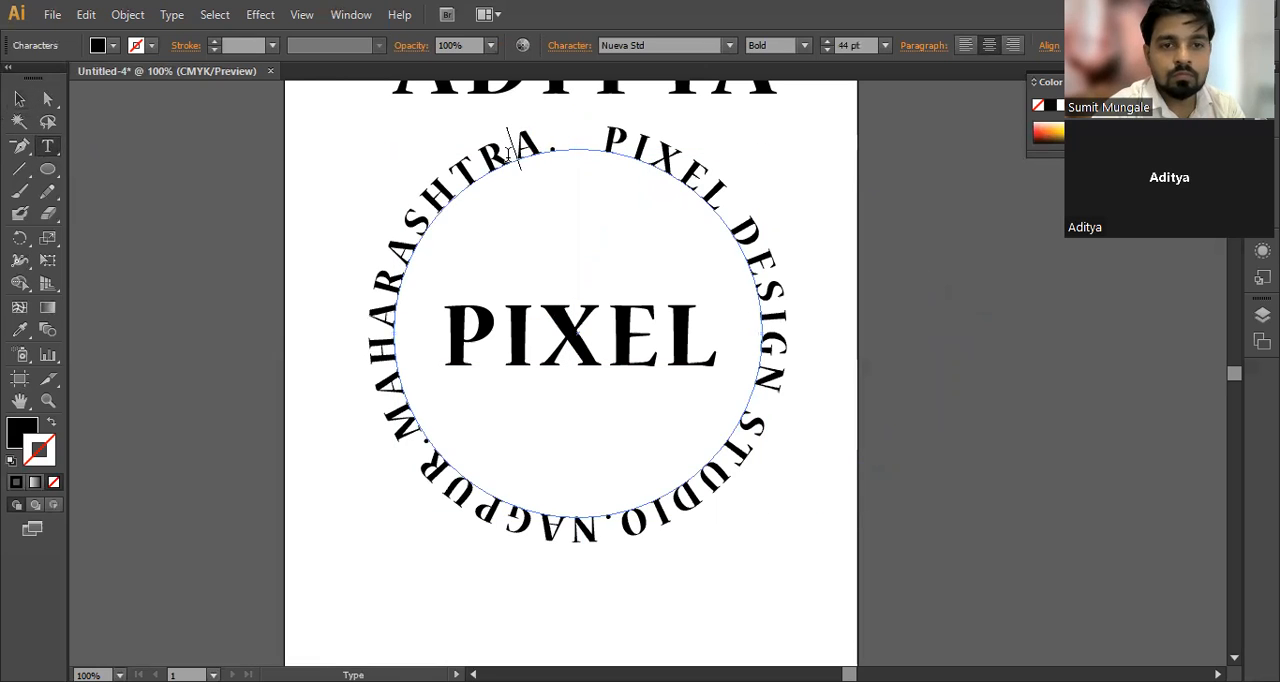
{"action": "key", "text": "ctrl+a"}
{"action": "left_click", "coordinate": [867, 45]}
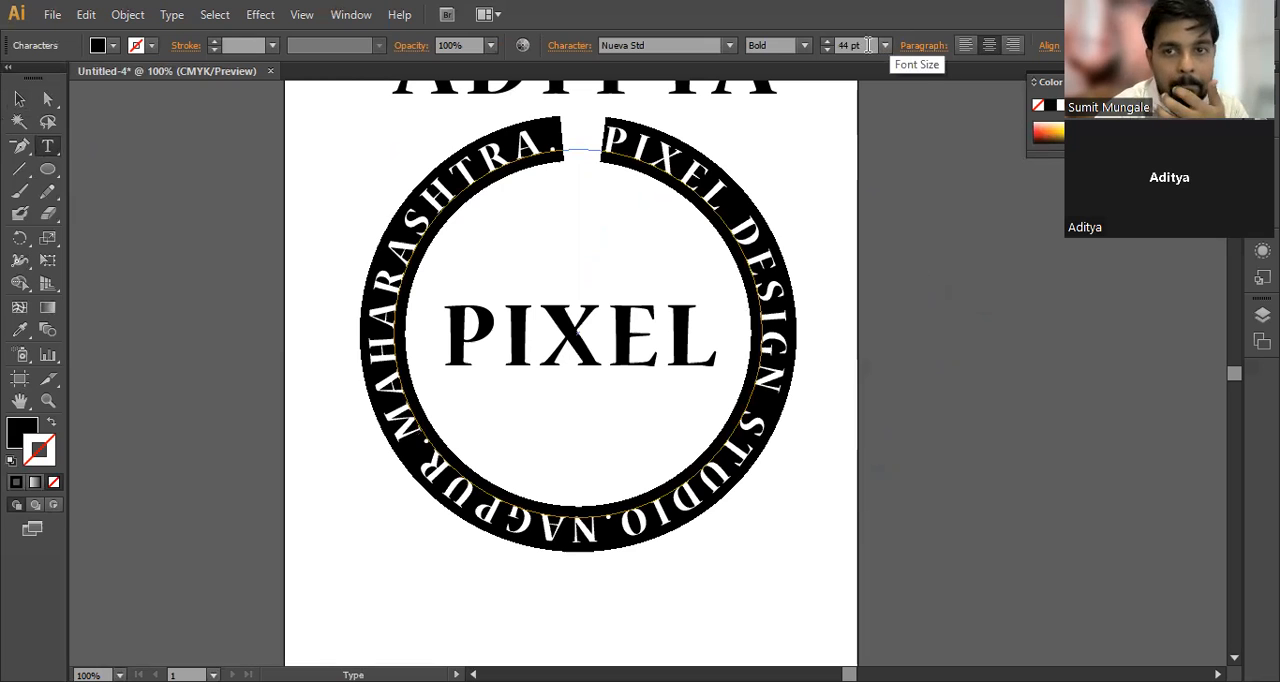
{"action": "type", "text": "36"}
{"action": "key", "text": "Return"}
{"action": "key", "text": "Down"}
{"action": "key", "text": "Down"}
{"action": "key", "text": "Down"}
{"action": "key", "text": "Down"}
{"action": "key", "text": "Down"}
{"action": "key", "text": "Down"}
{"action": "key", "text": "Down"}
{"action": "key", "text": "Down"}
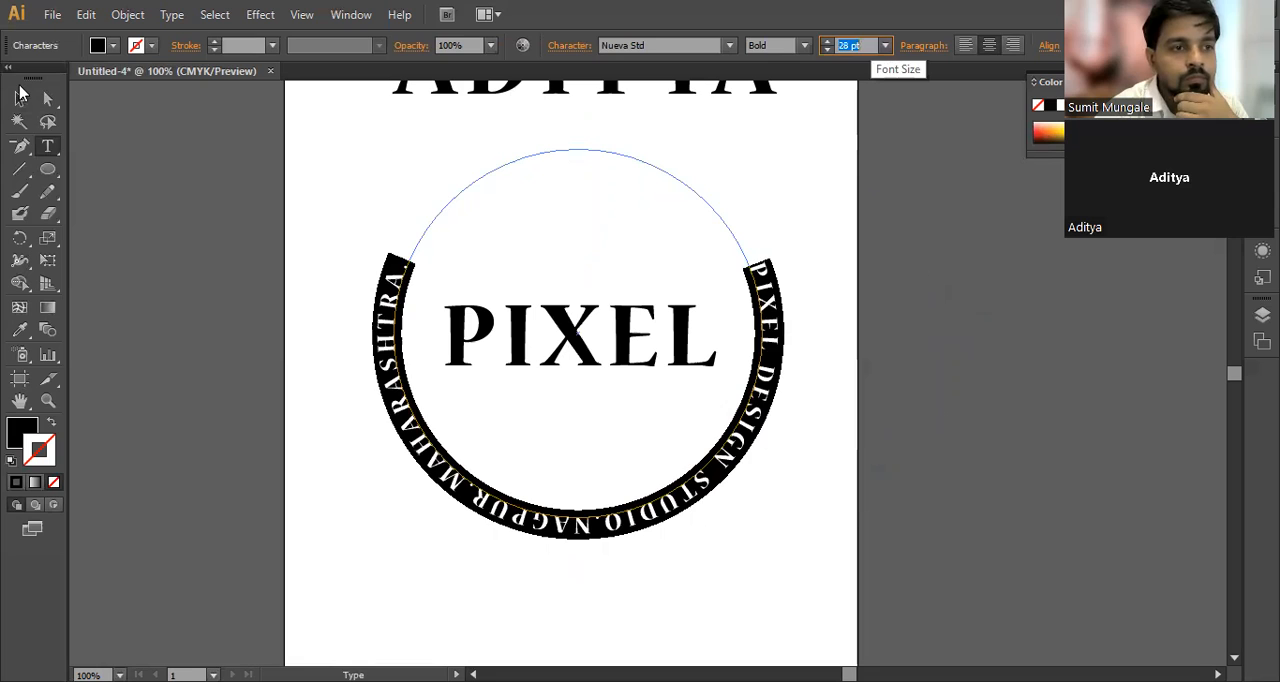
Step: Select the circular text and shift its start bracket slightly clockwise from the top of the circle
{"action": "left_click", "coordinate": [20, 97]}
{"action": "left_click", "coordinate": [341, 237]}
{"action": "left_click", "coordinate": [397, 282]}
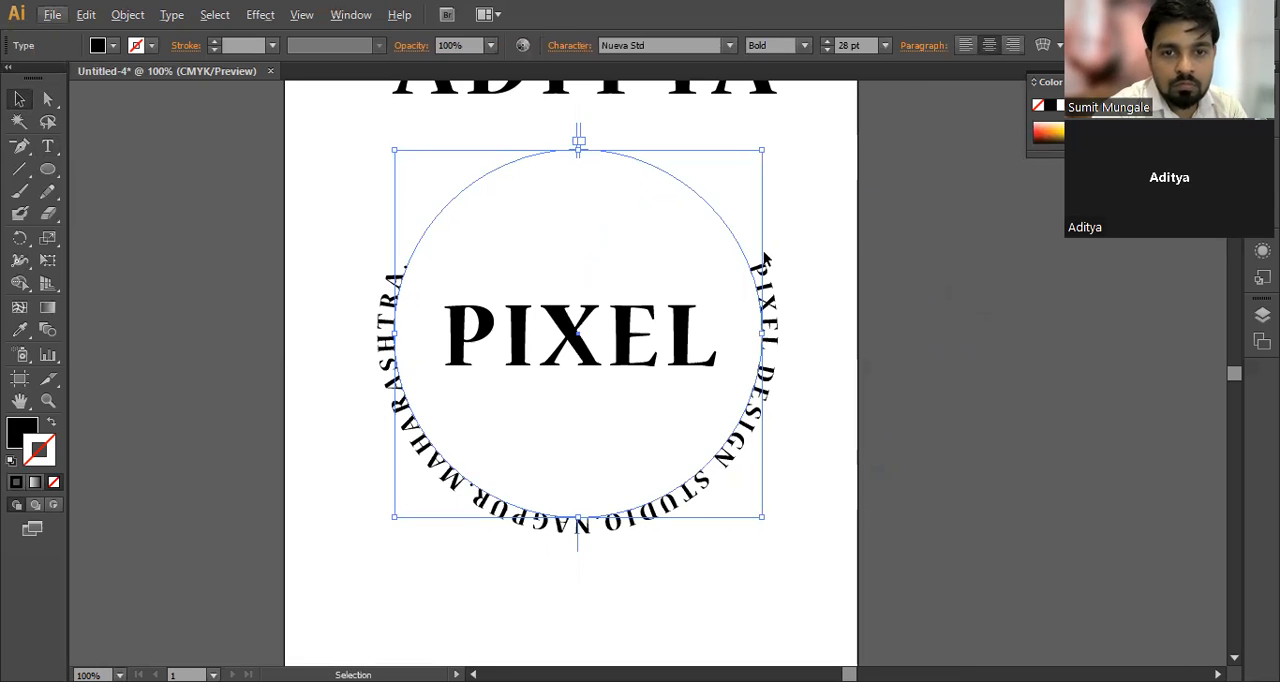
{"action": "left_click", "coordinate": [829, 250]}
{"action": "left_click", "coordinate": [766, 328]}
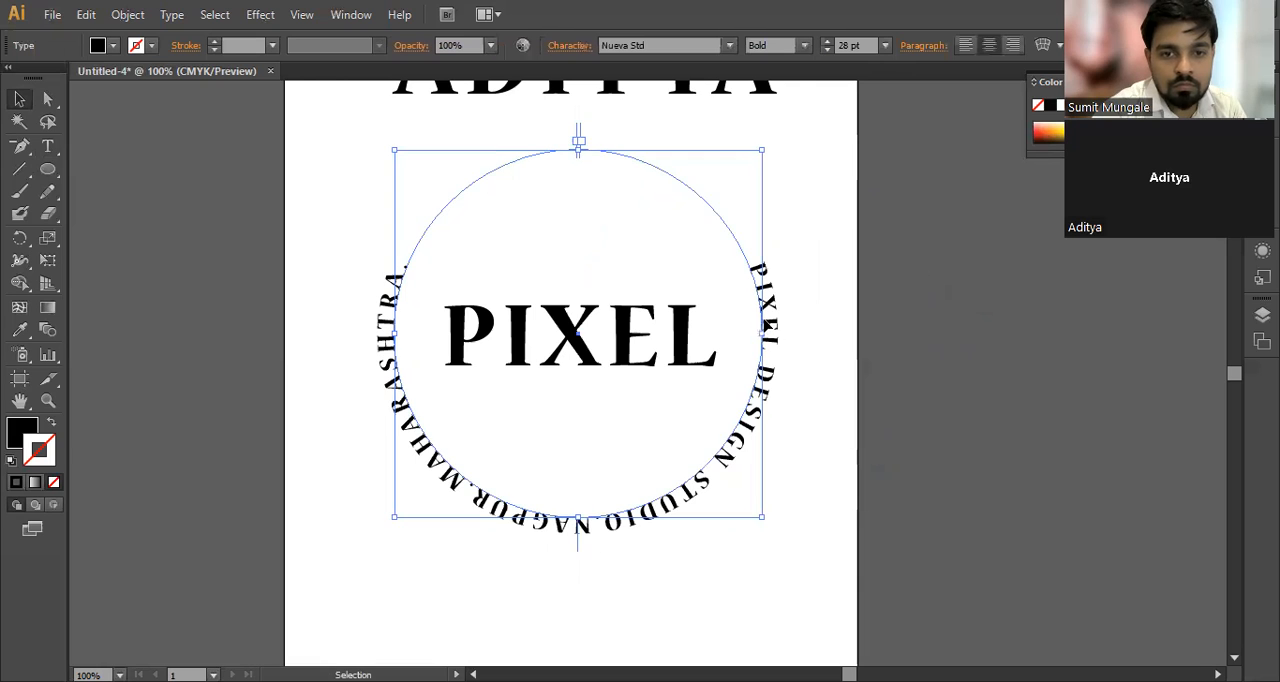
{"action": "key", "text": "t"}
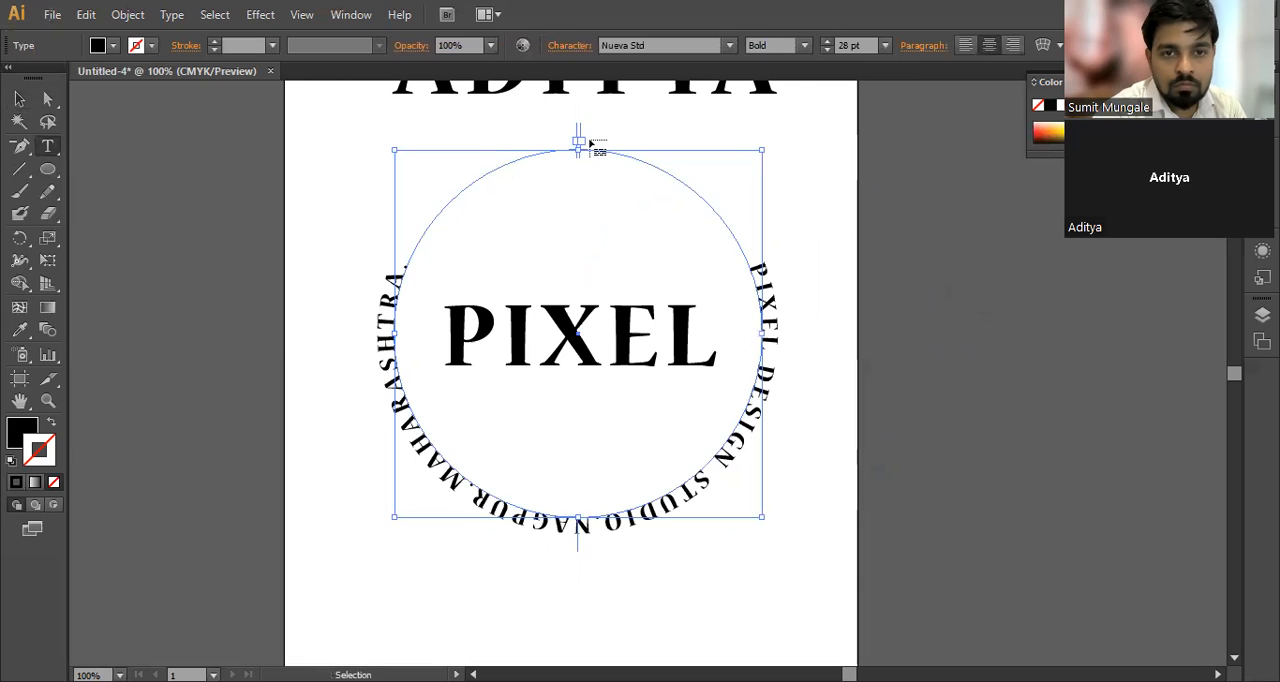
{"action": "left_click", "coordinate": [19, 99]}
{"action": "left_click_drag", "start_coordinate": [338, 253], "coordinate": [456, 335]}
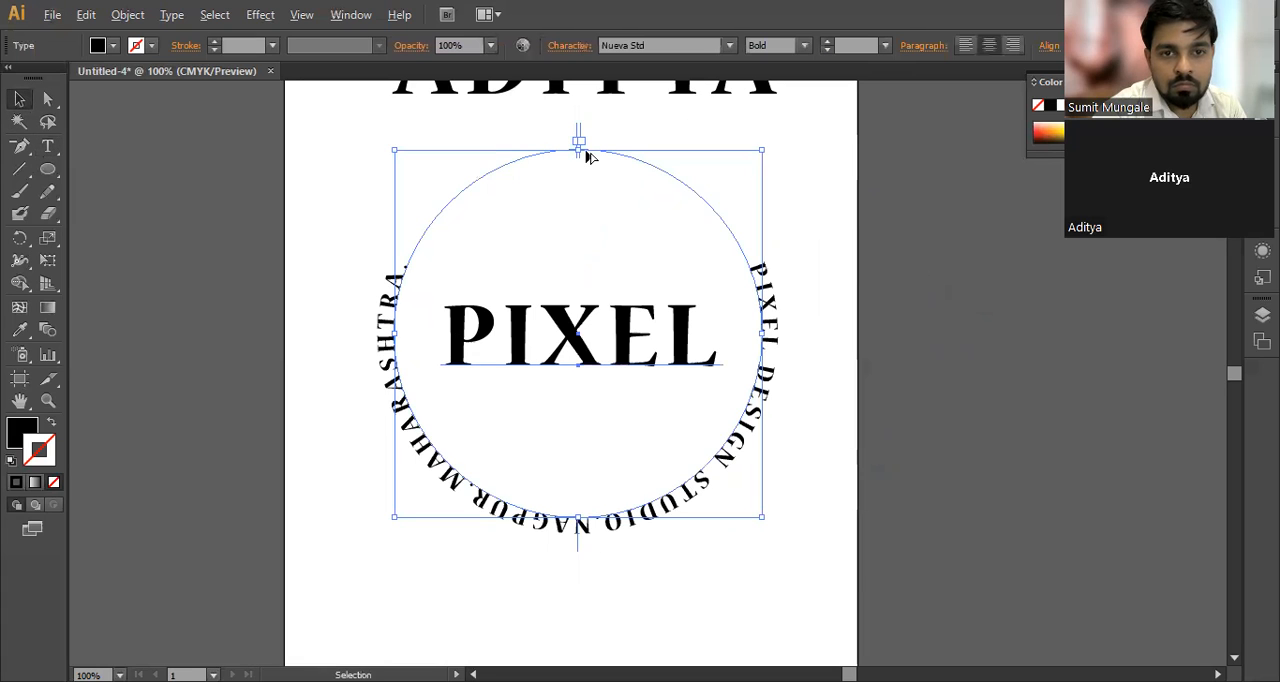
{"action": "mouse_move", "coordinate": [580, 143]}
{"action": "left_mouse_down"}
{"action": "mouse_move", "coordinate": [626, 151]}
{"action": "mouse_move", "coordinate": [723, 223]}
{"action": "mouse_move", "coordinate": [737, 270]}
{"action": "mouse_move", "coordinate": [757, 275]}
{"action": "mouse_move", "coordinate": [749, 320]}
{"action": "mouse_move", "coordinate": [765, 368]}
{"action": "mouse_move", "coordinate": [530, 527]}
{"action": "mouse_move", "coordinate": [403, 508]}
{"action": "mouse_move", "coordinate": [586, 468]}
{"action": "mouse_move", "coordinate": [634, 386]}
{"action": "mouse_move", "coordinate": [655, 262]}
{"action": "mouse_move", "coordinate": [586, 209]}
{"action": "mouse_move", "coordinate": [491, 217]}
{"action": "mouse_move", "coordinate": [430, 305]}
{"action": "mouse_move", "coordinate": [431, 337]}
{"action": "mouse_move", "coordinate": [483, 443]}
{"action": "mouse_move", "coordinate": [574, 450]}
{"action": "mouse_move", "coordinate": [757, 372]}
{"action": "mouse_move", "coordinate": [734, 394]}
{"action": "mouse_move", "coordinate": [766, 380]}
{"action": "mouse_move", "coordinate": [731, 268]}
{"action": "mouse_move", "coordinate": [600, 149]}
{"action": "mouse_move", "coordinate": [551, 133]}
{"action": "mouse_move", "coordinate": [601, 146]}
{"action": "left_mouse_up"}
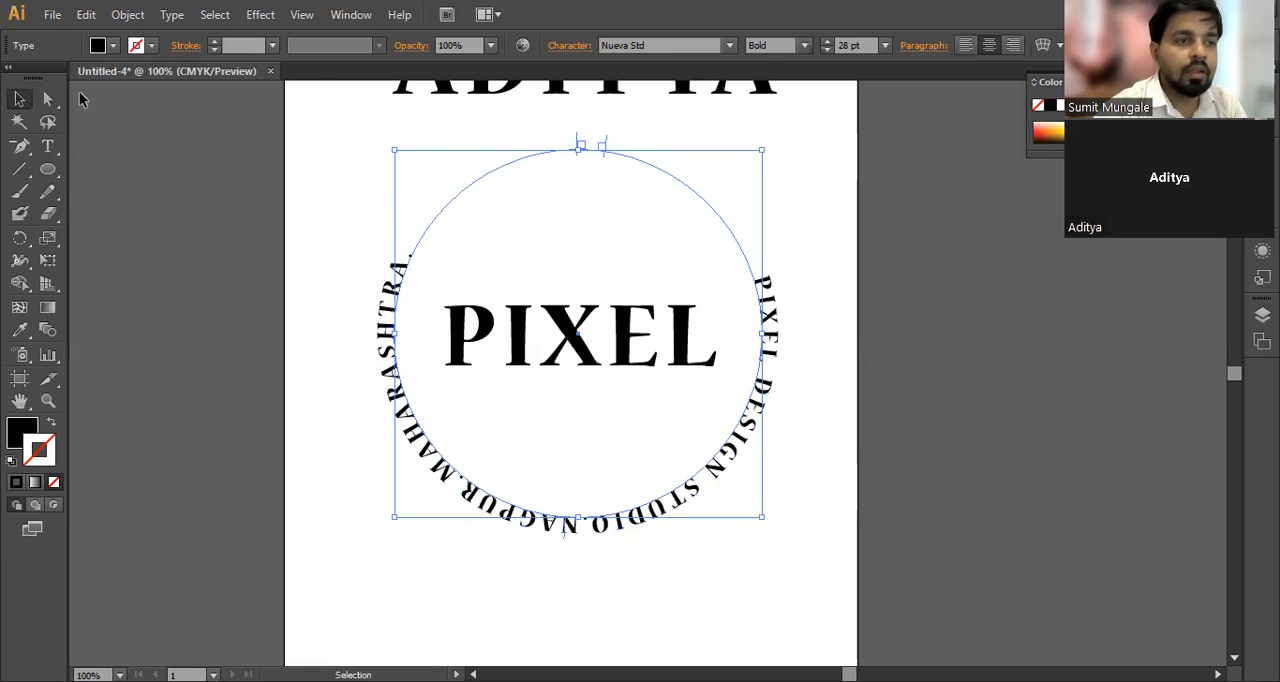
Step: Move the circular text's end bracket counter-clockwise from the top to the lower-left part of the circle
{"action": "left_click", "coordinate": [318, 222]}
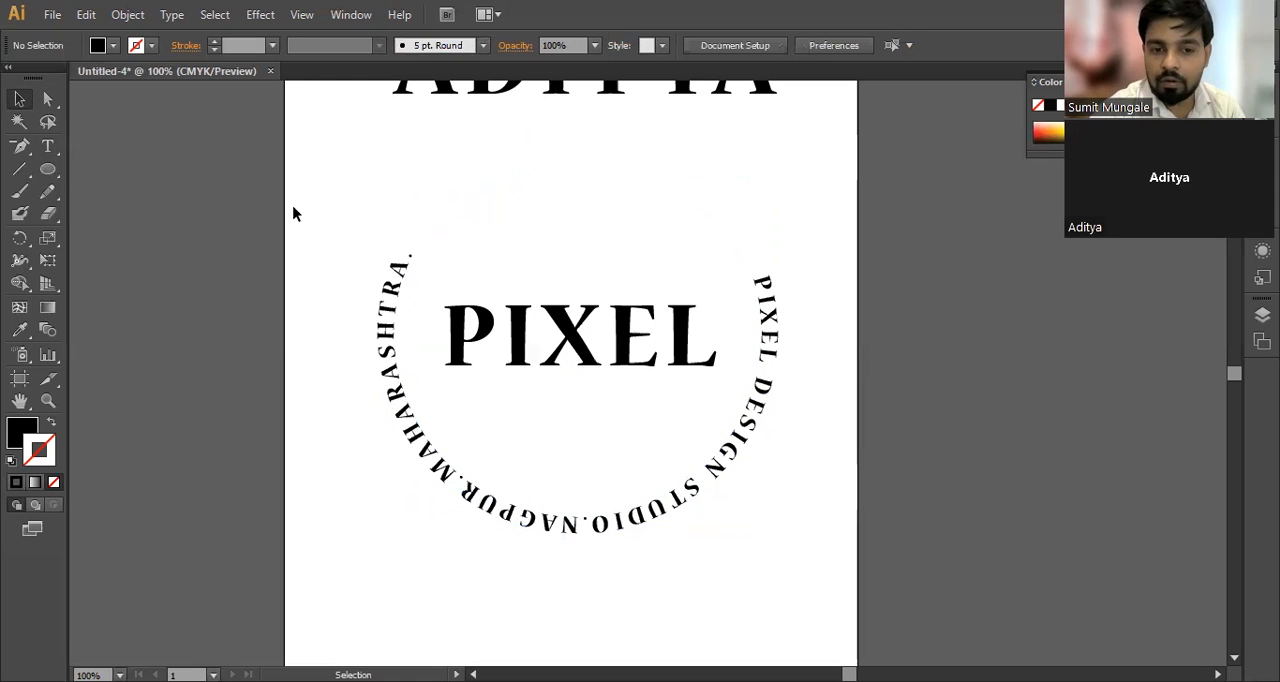
{"action": "left_click", "coordinate": [772, 300]}
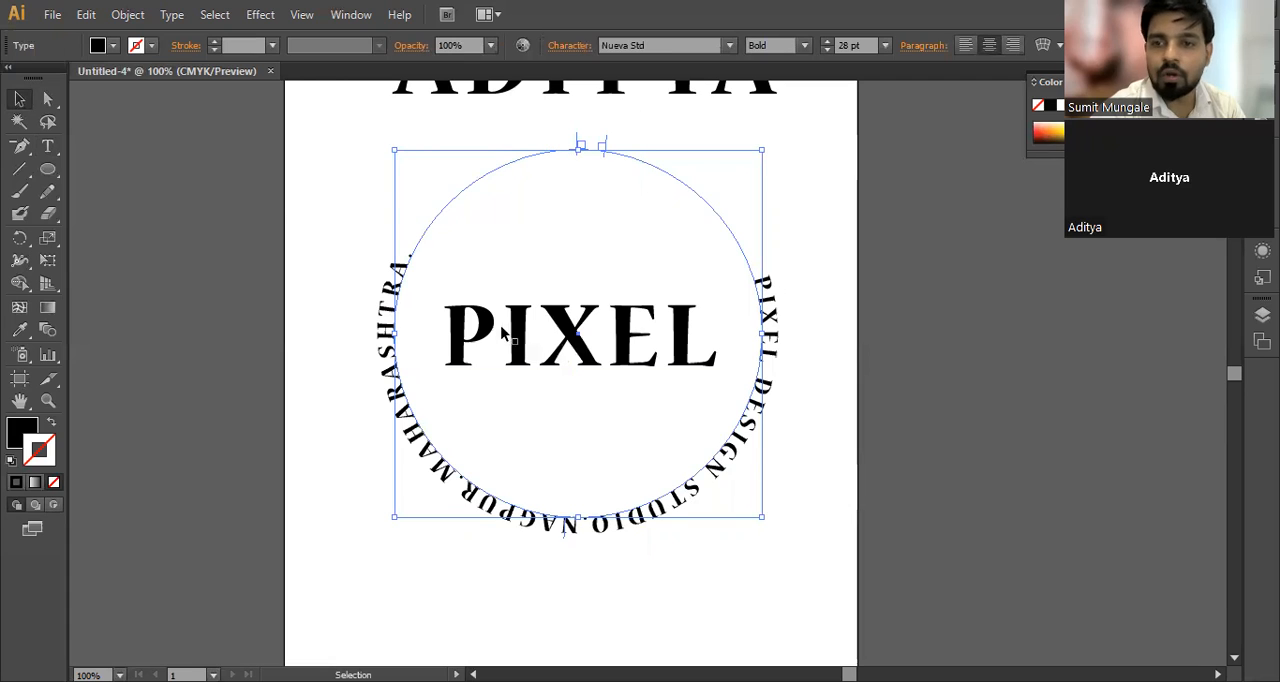
{"action": "left_click_drag", "start_coordinate": [354, 165], "coordinate": [530, 280]}
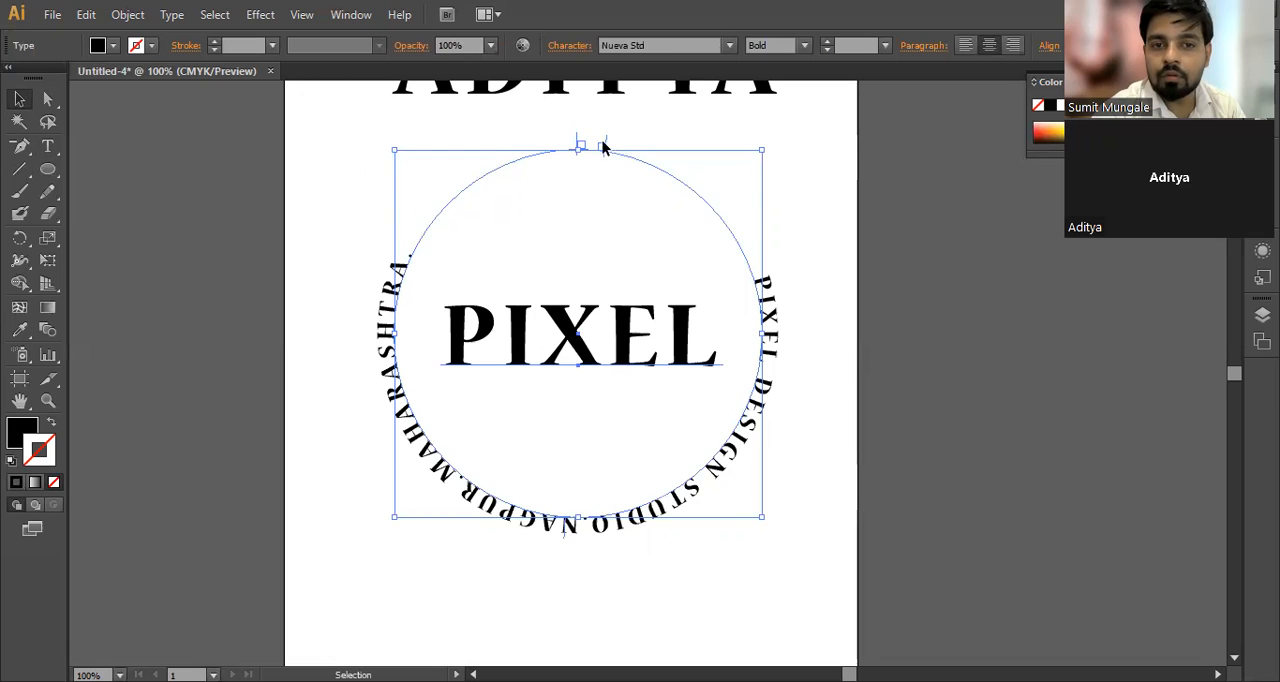
{"action": "key", "text": "a"}
{"action": "key", "text": "v"}
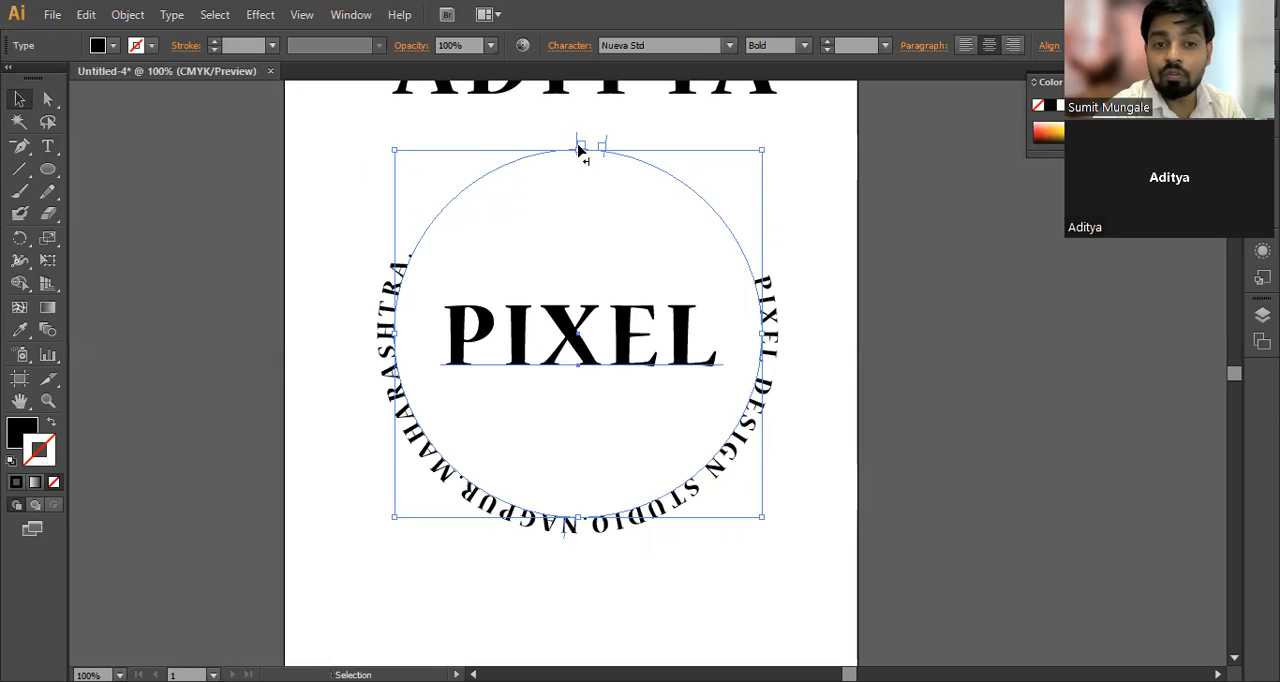
{"action": "left_click_drag", "start_coordinate": [578, 150], "coordinate": [483, 355]}
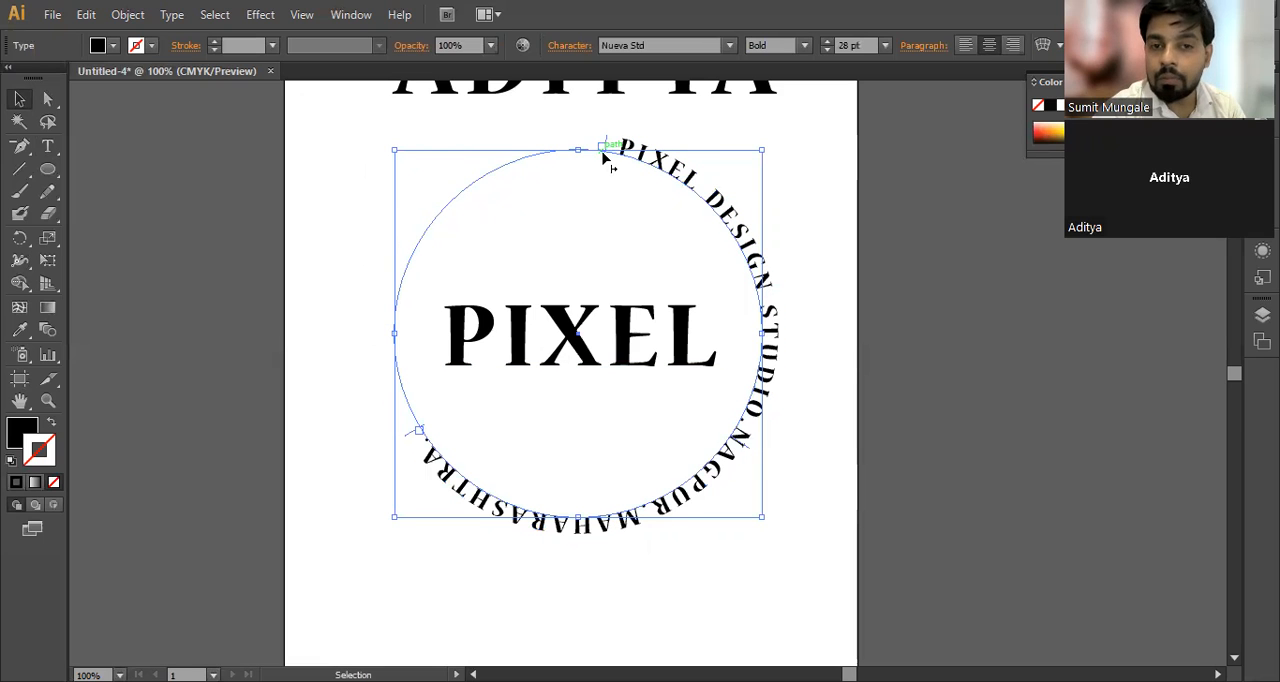
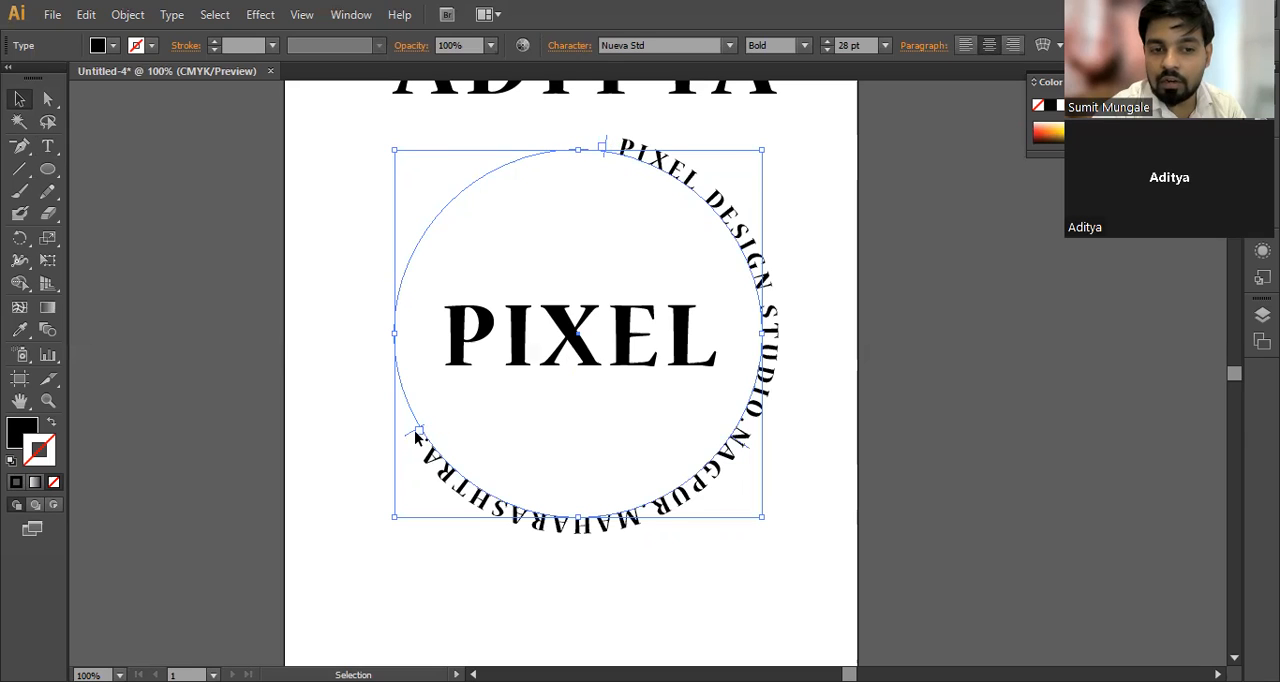
Step: Move the circular text's end bracket clockwise to just before the circle's top point and its start bracket to the lower-right side
{"action": "left_click_drag", "start_coordinate": [417, 435], "coordinate": [472, 208]}
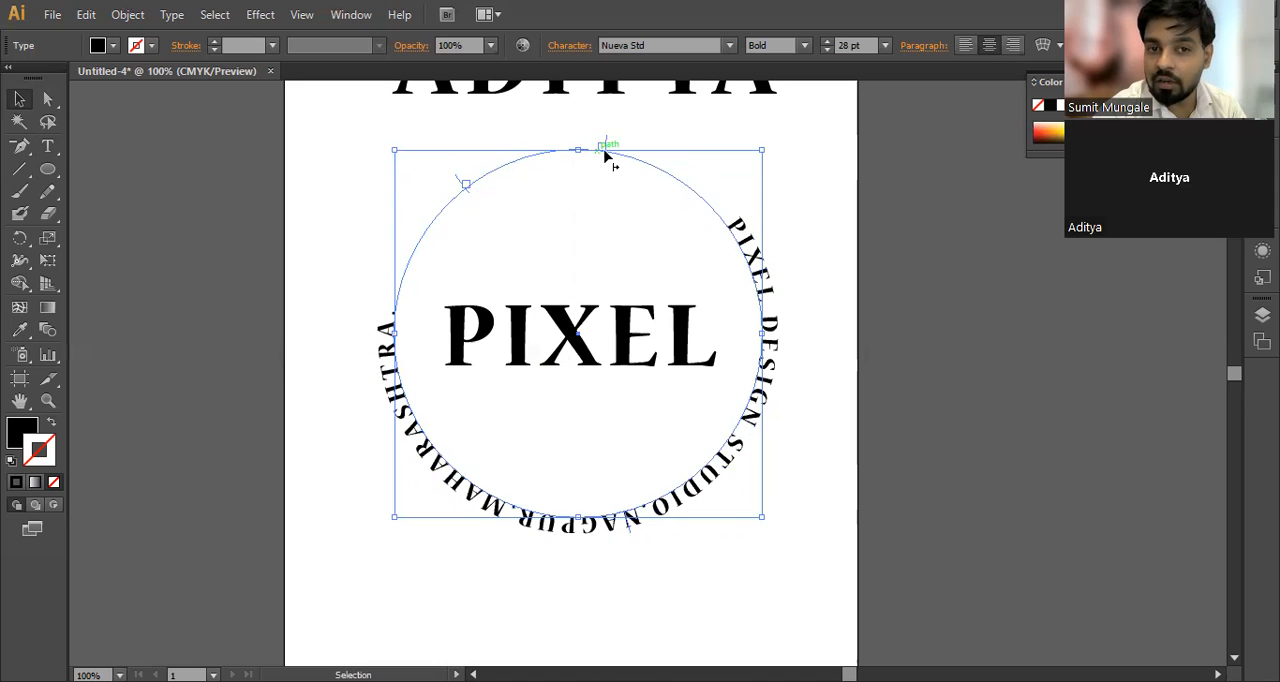
{"action": "left_click_drag", "start_coordinate": [477, 184], "coordinate": [562, 165]}
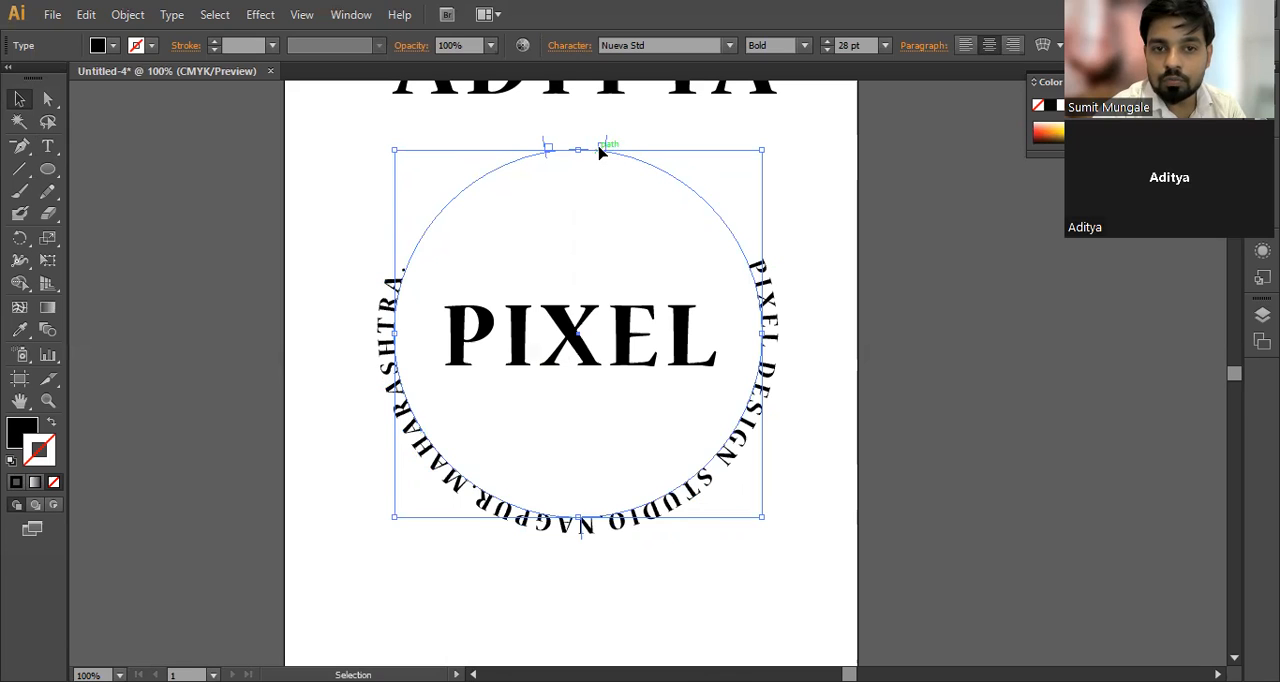
{"action": "left_click_drag", "start_coordinate": [604, 149], "coordinate": [744, 414]}
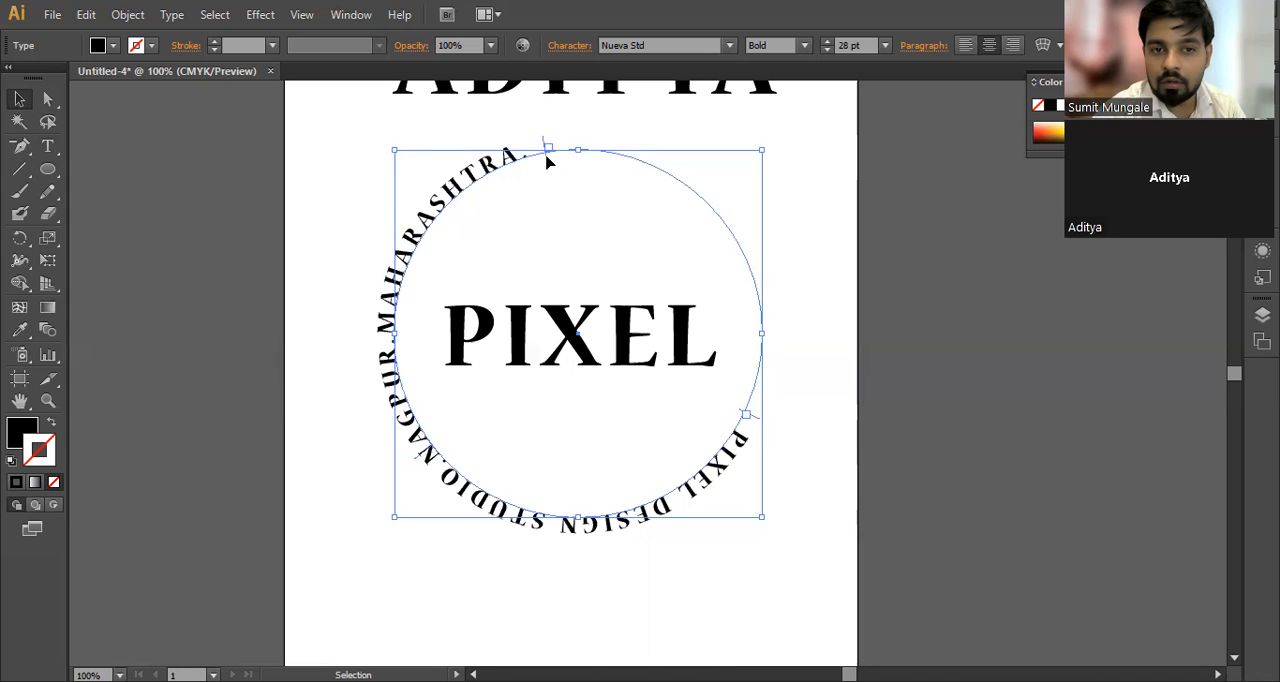
Step: Move the end bracket clockwise past the circle's top to its right side, and undo an accidental shift of the path
{"action": "left_click_drag", "start_coordinate": [550, 161], "coordinate": [568, 161]}
{"action": "left_click_drag", "start_coordinate": [635, 175], "coordinate": [706, 352]}
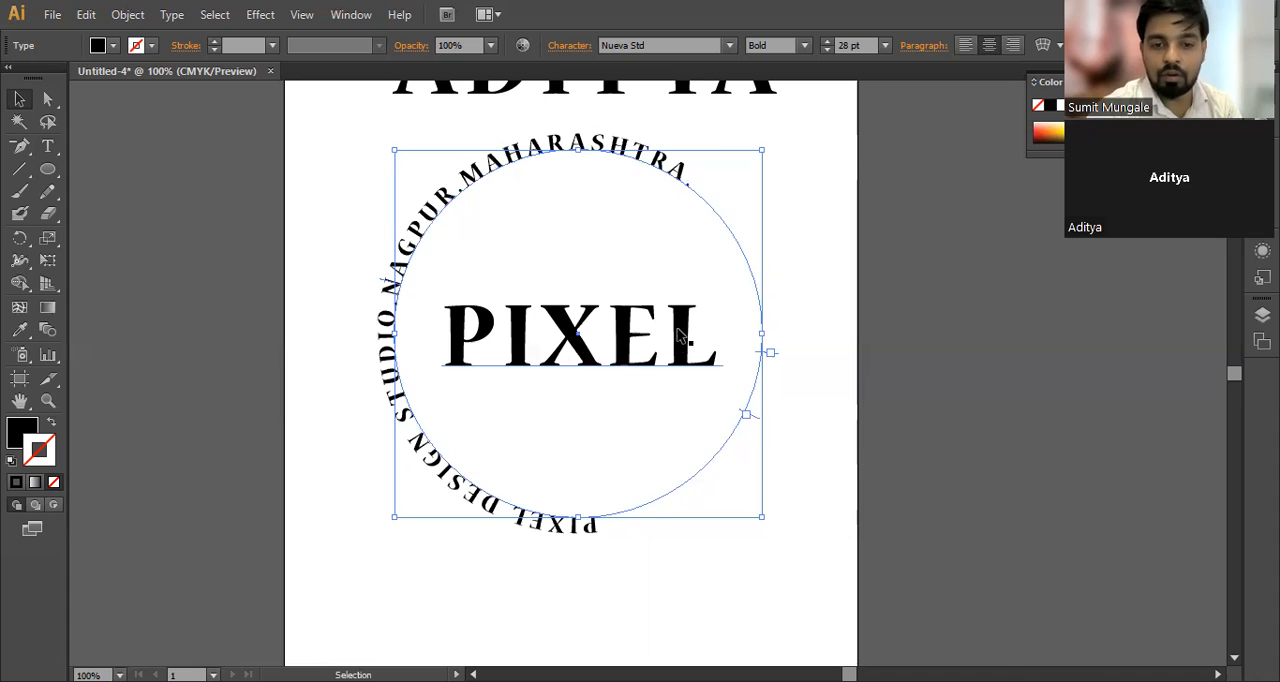
{"action": "left_click_drag", "start_coordinate": [745, 413], "coordinate": [745, 418]}
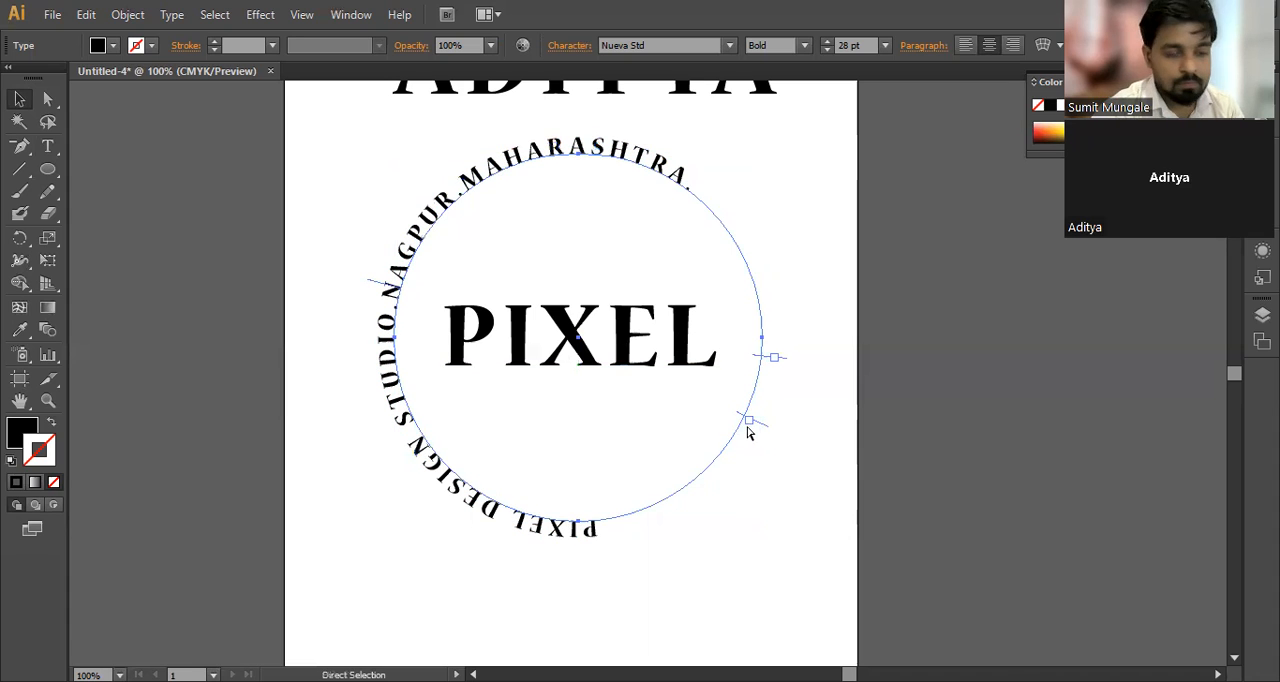
{"action": "key", "text": "ctrl+z"}
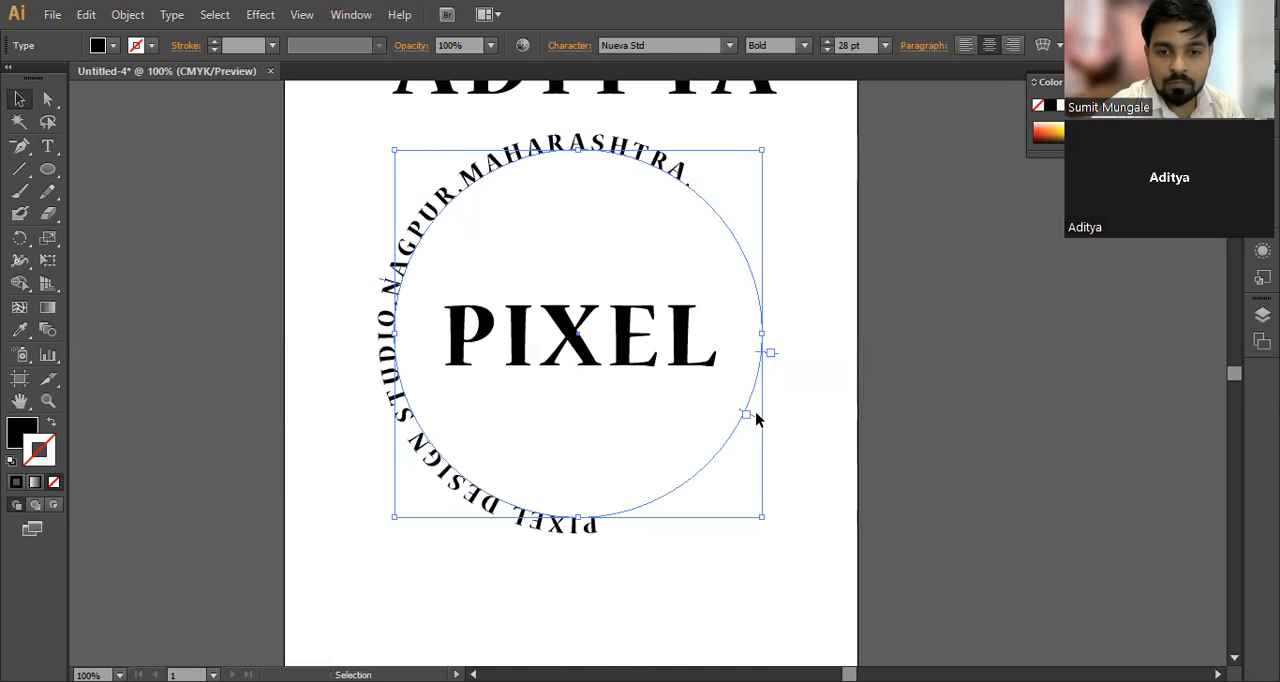
Step: Reposition the start bracket on the circle's lower-right side and bring the end bracket right beside it
{"action": "left_click_drag", "start_coordinate": [755, 428], "coordinate": [557, 505]}
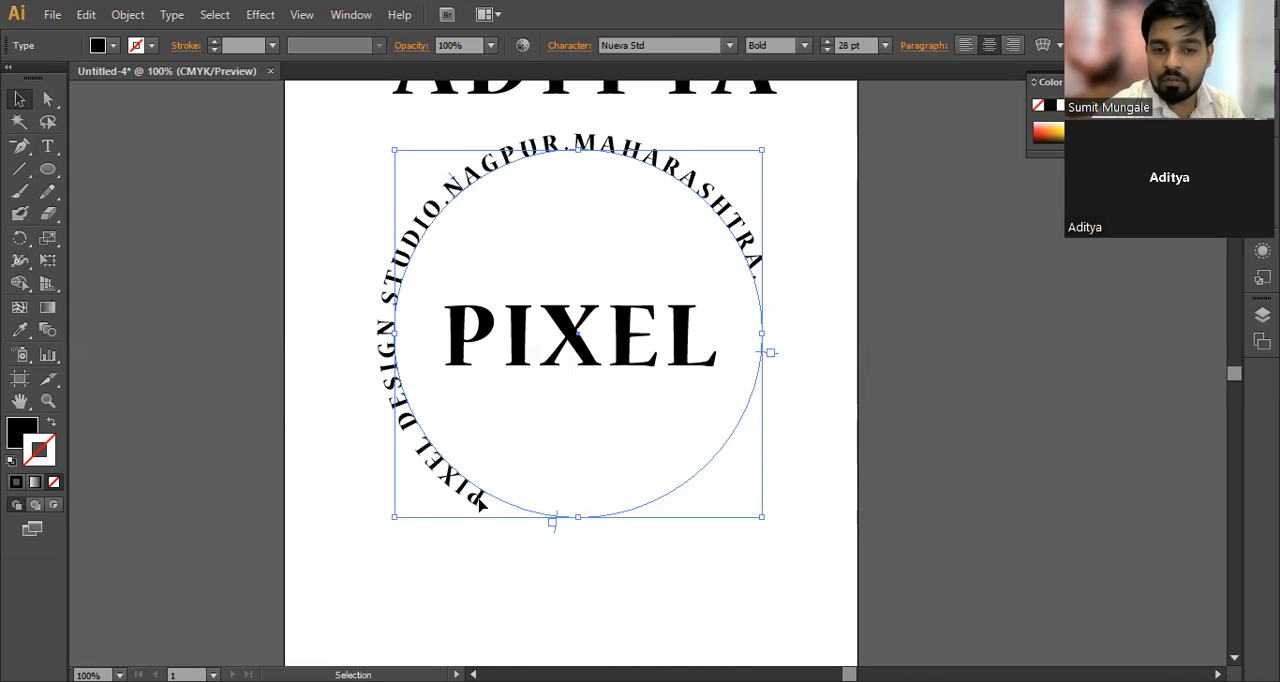
{"action": "left_click_drag", "start_coordinate": [556, 528], "coordinate": [778, 505]}
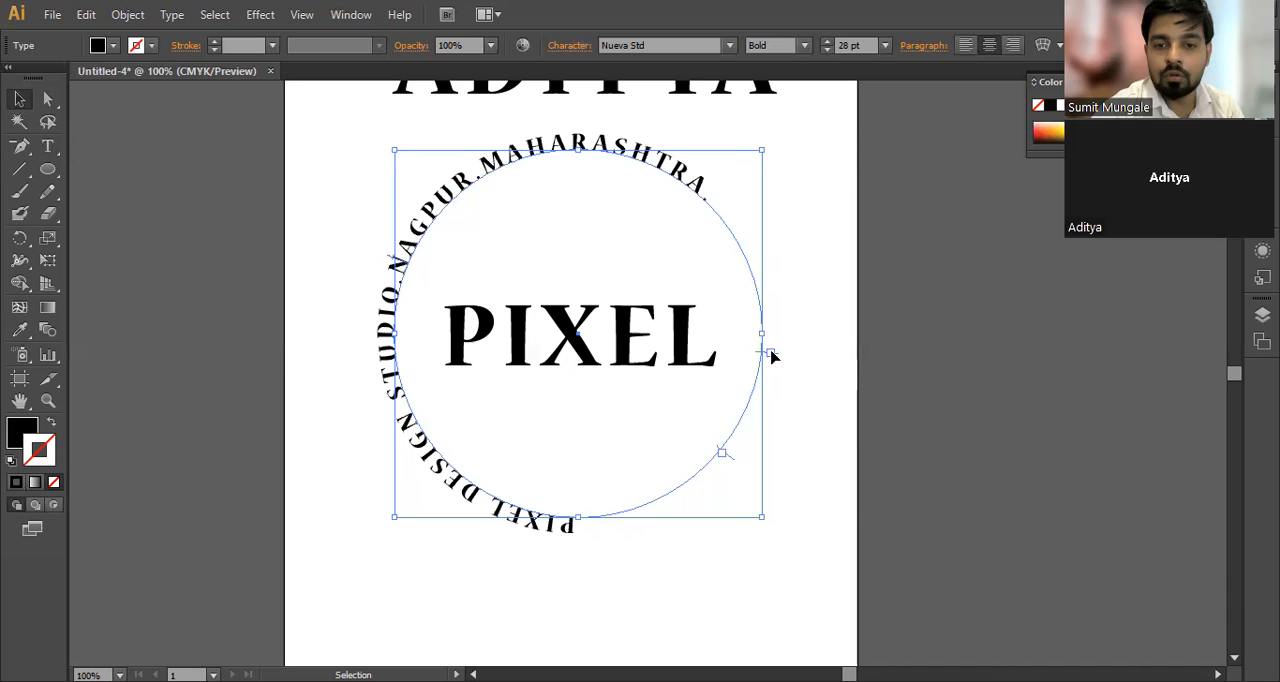
{"action": "left_click_drag", "start_coordinate": [771, 360], "coordinate": [730, 453]}
{"action": "key", "text": "t"}
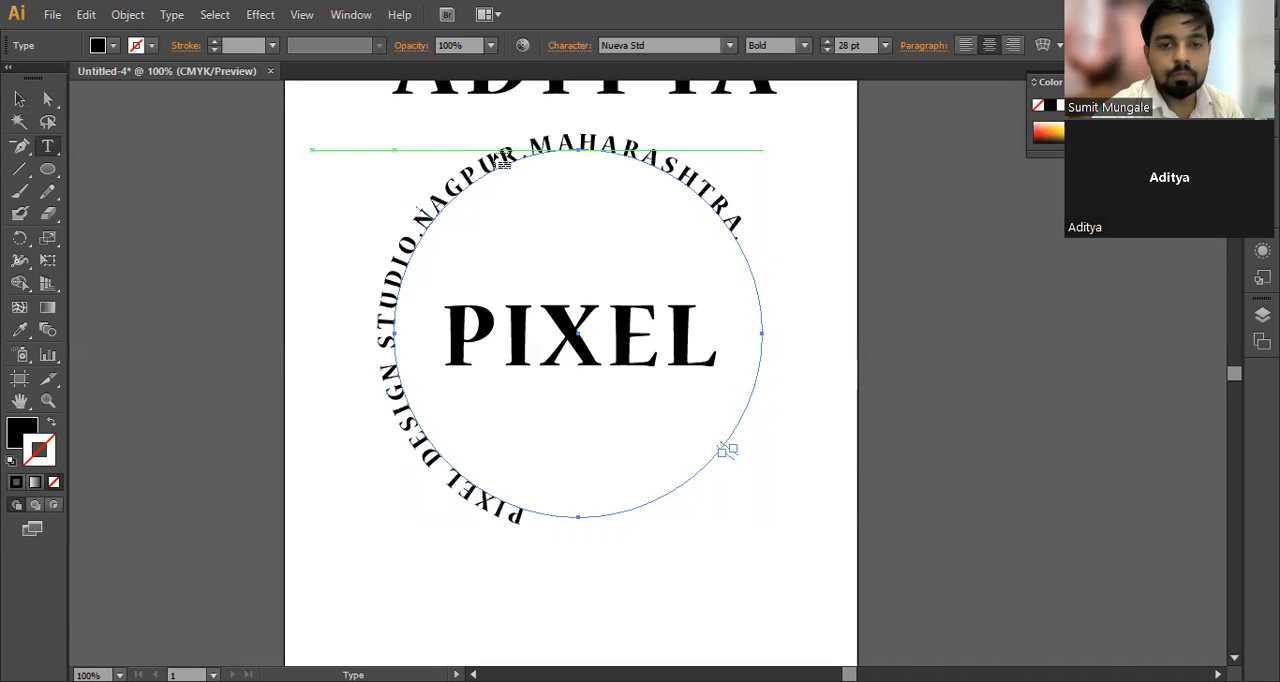
{"action": "left_click", "coordinate": [20, 99]}
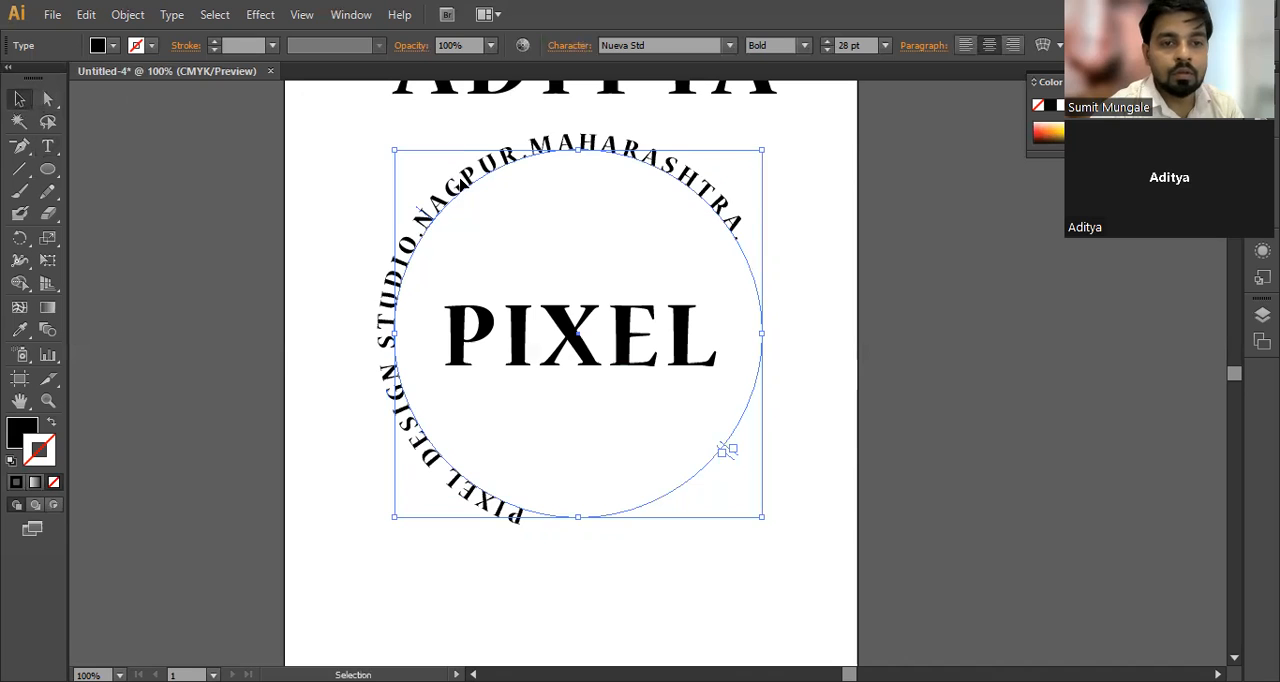
Step: Select all the circular path text and reduce its font size to 26 pt
{"action": "double_click", "coordinate": [461, 185]}
{"action": "key", "text": "ctrl+a"}
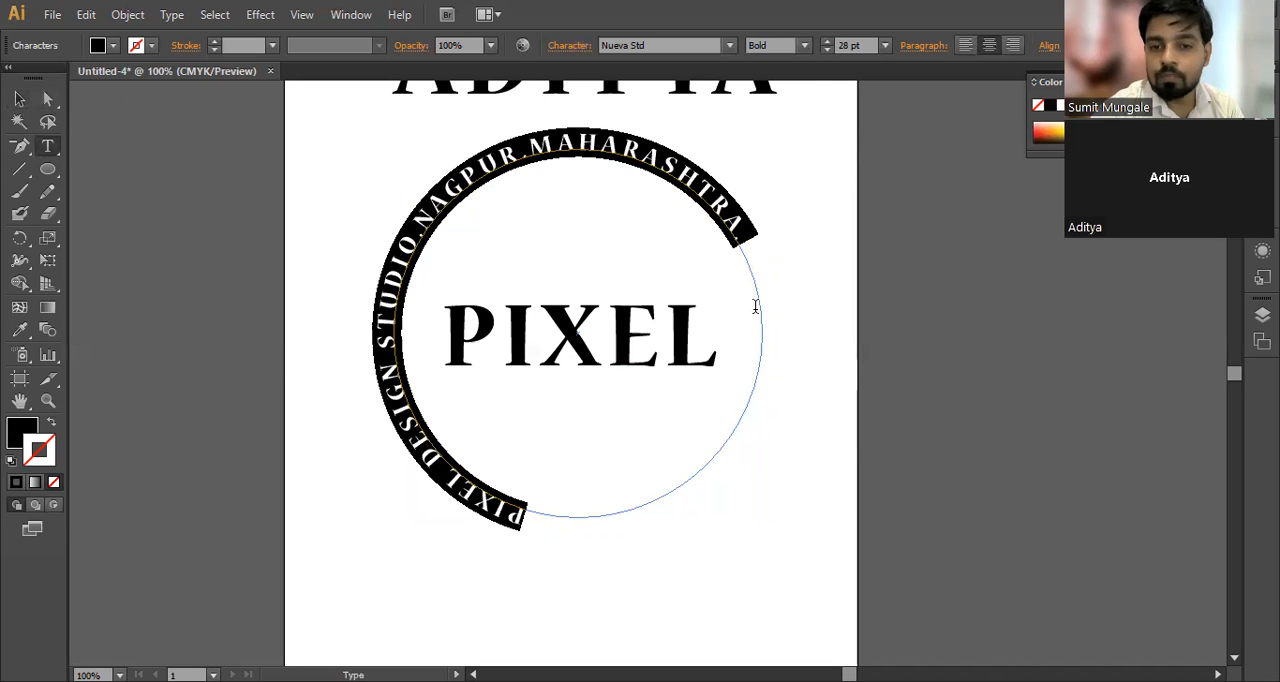
{"action": "scroll", "coordinate": [858, 42], "scroll_direction": "up", "scroll_amount": 5}
{"action": "scroll", "coordinate": [858, 42], "scroll_direction": "down", "scroll_amount": 3}
{"action": "scroll", "coordinate": [858, 42], "scroll_direction": "down", "scroll_amount": 3}
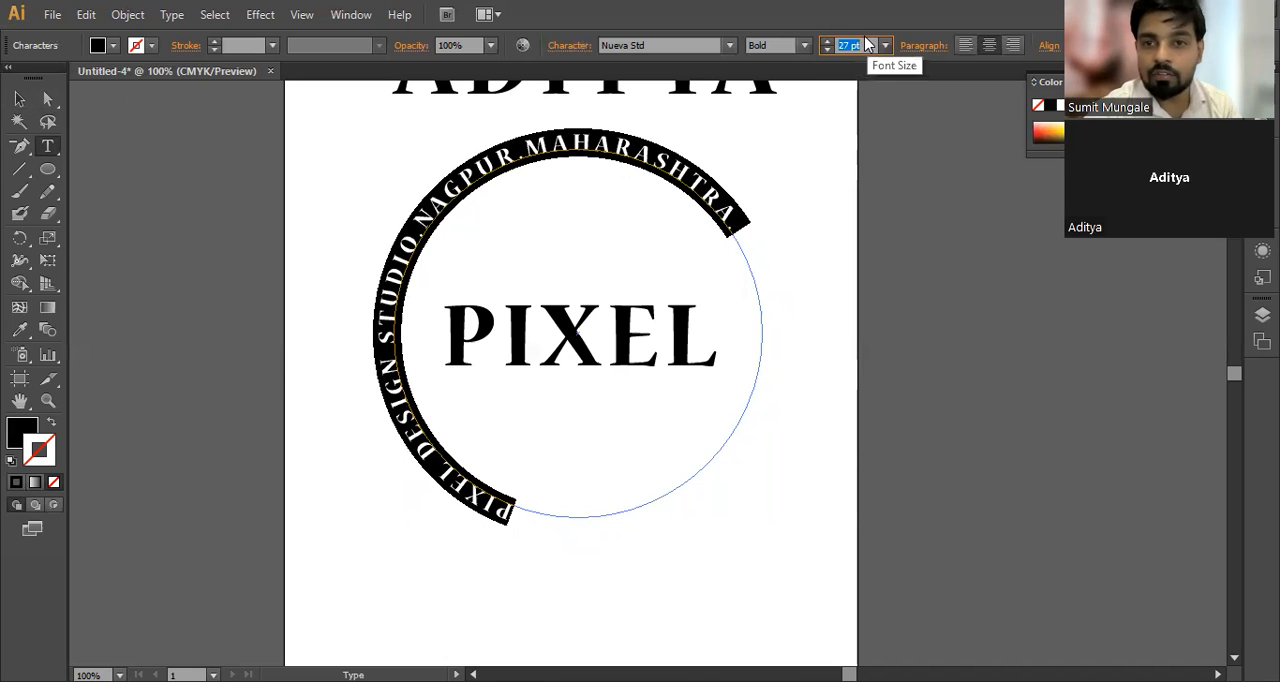
{"action": "scroll", "coordinate": [868, 44], "scroll_direction": "down", "scroll_amount": 1}
Step: Increase the tracking of the circular text to 712 so the letters spread around the whole circle, and finish editing the text
{"action": "key", "text": "ctrl+t"}
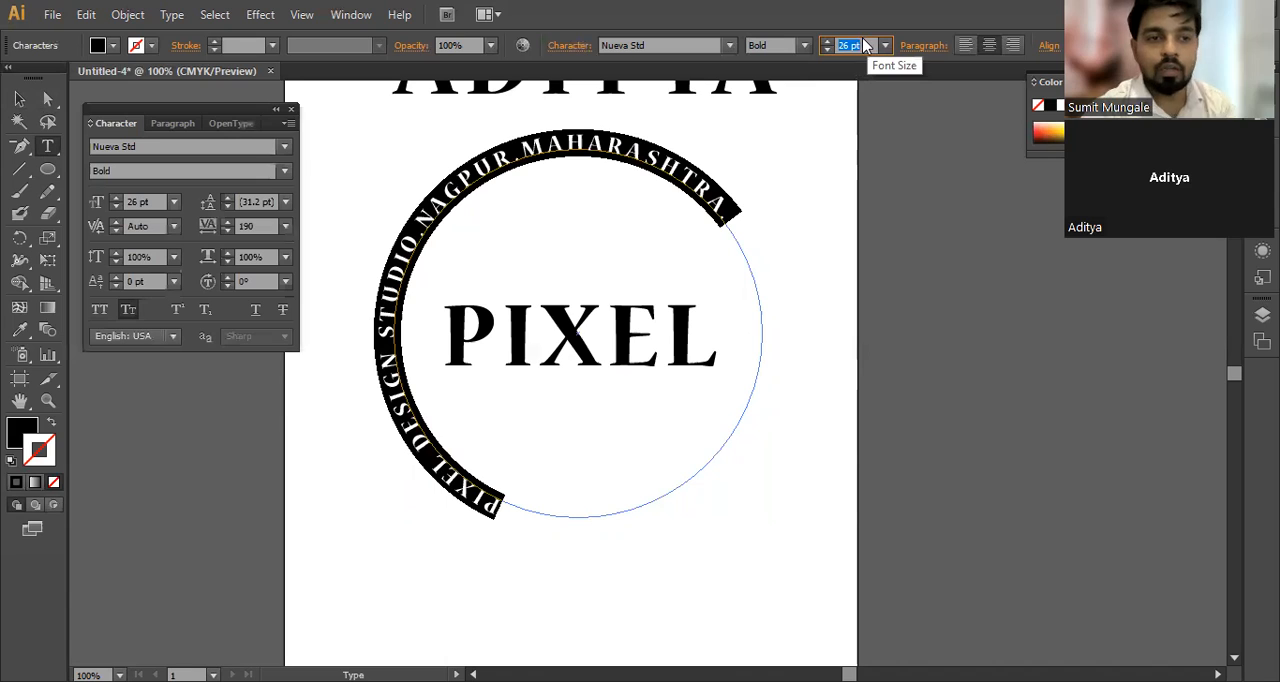
{"action": "left_click", "coordinate": [262, 226]}
{"action": "scroll", "coordinate": [265, 226], "scroll_direction": "up", "scroll_amount": 17}
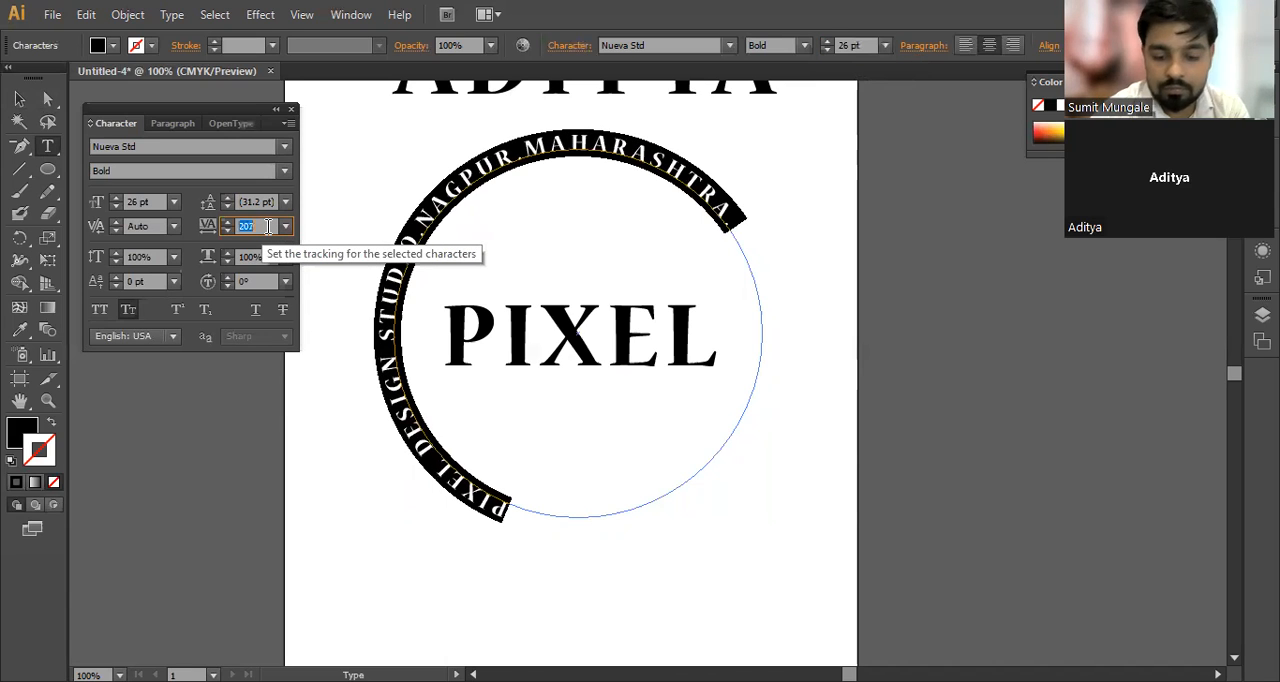
{"action": "scroll", "coordinate": [270, 225], "scroll_direction": "up", "scroll_amount": 20}
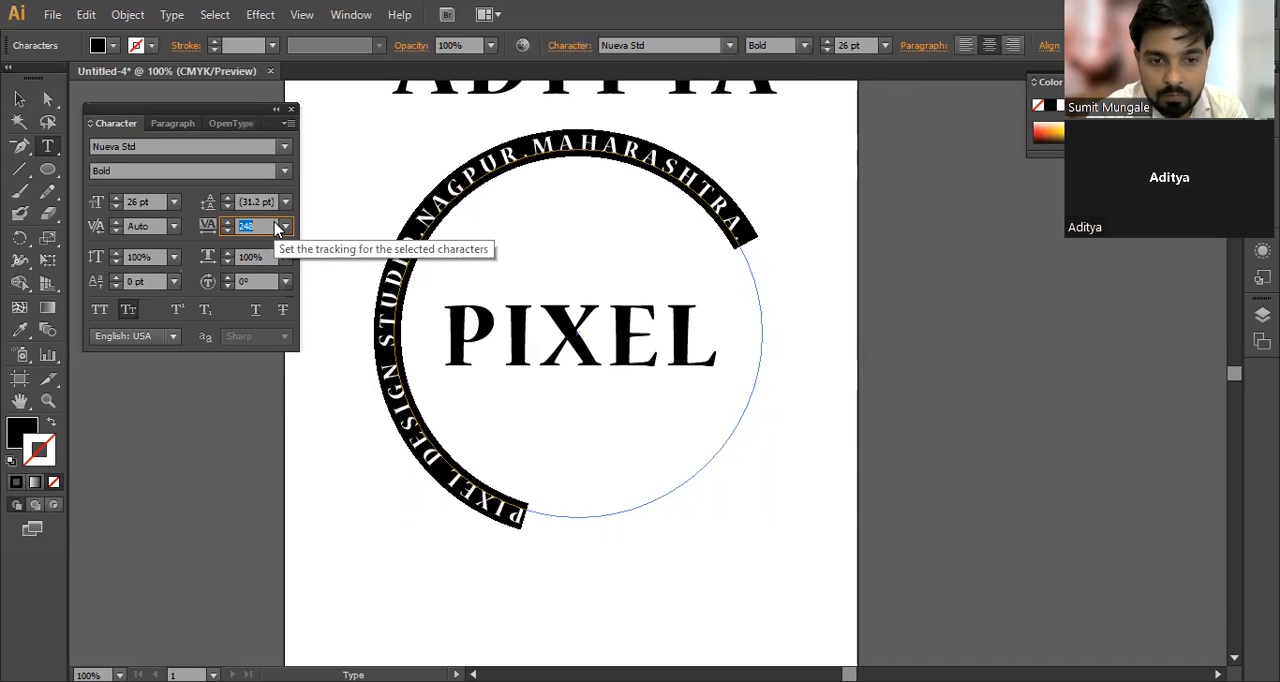
{"action": "scroll", "coordinate": [275, 226], "scroll_direction": "up", "scroll_amount": 20}
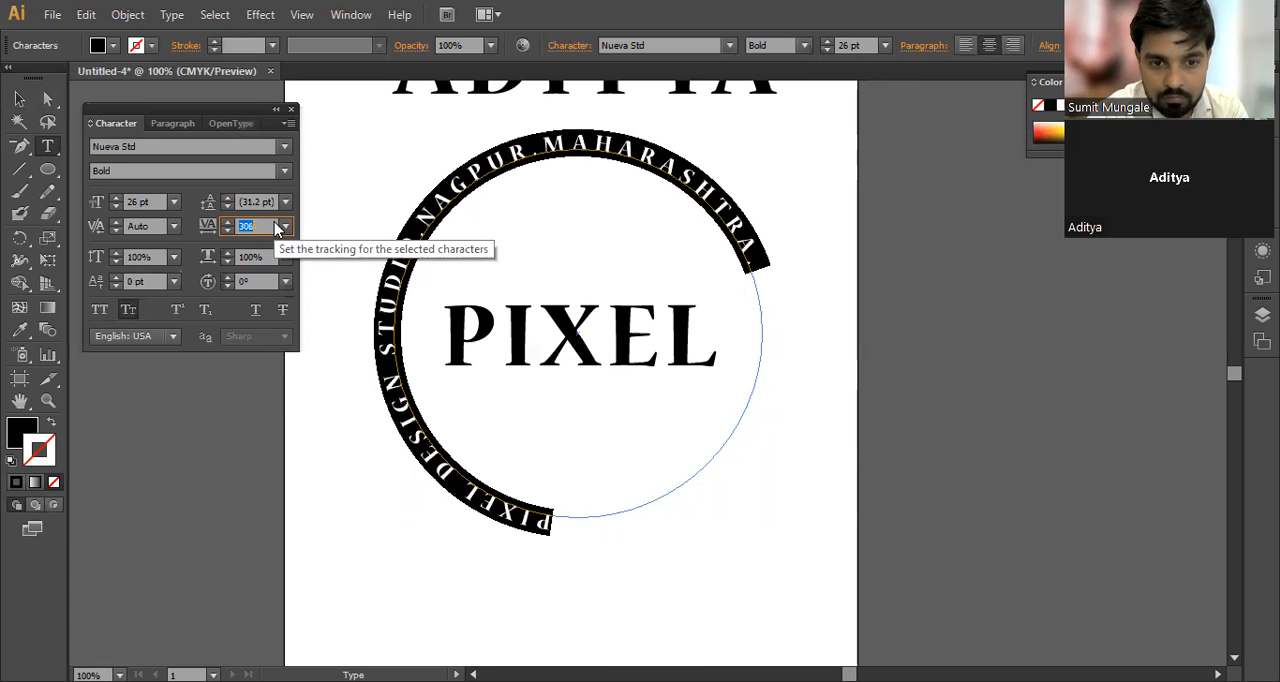
{"action": "scroll", "coordinate": [272, 225], "scroll_direction": "up", "scroll_amount": 20}
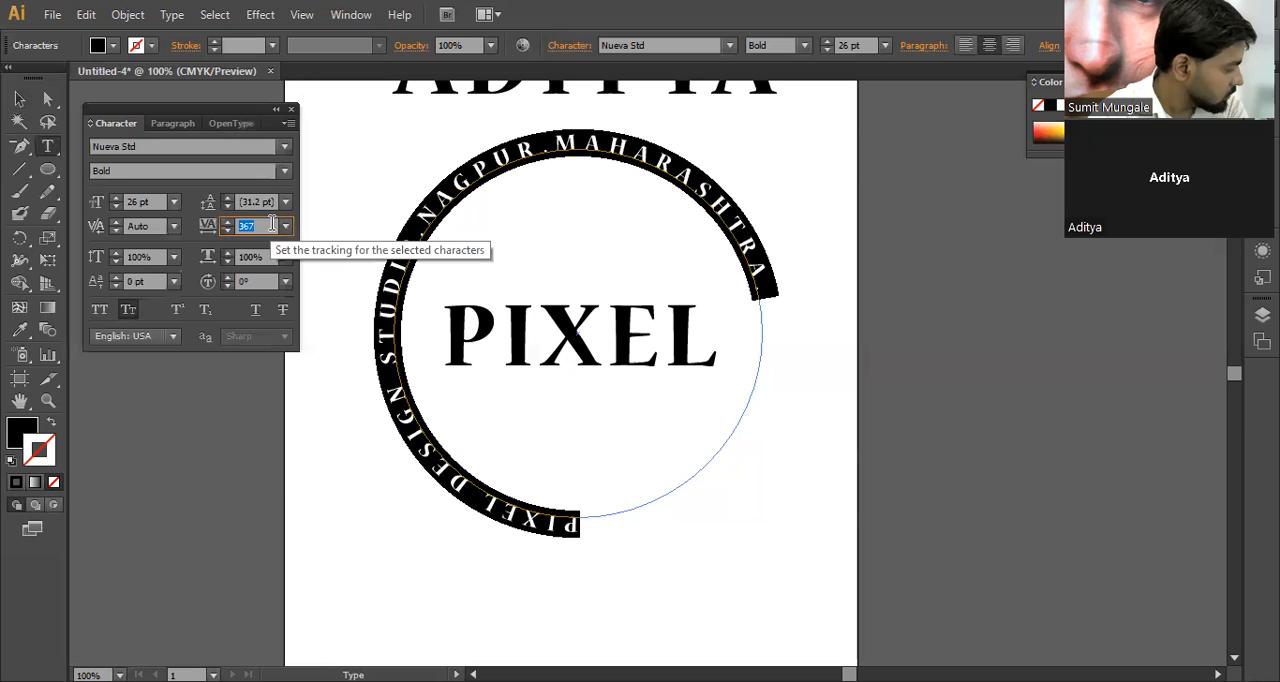
{"action": "scroll", "coordinate": [272, 225], "scroll_direction": "up", "scroll_amount": 20}
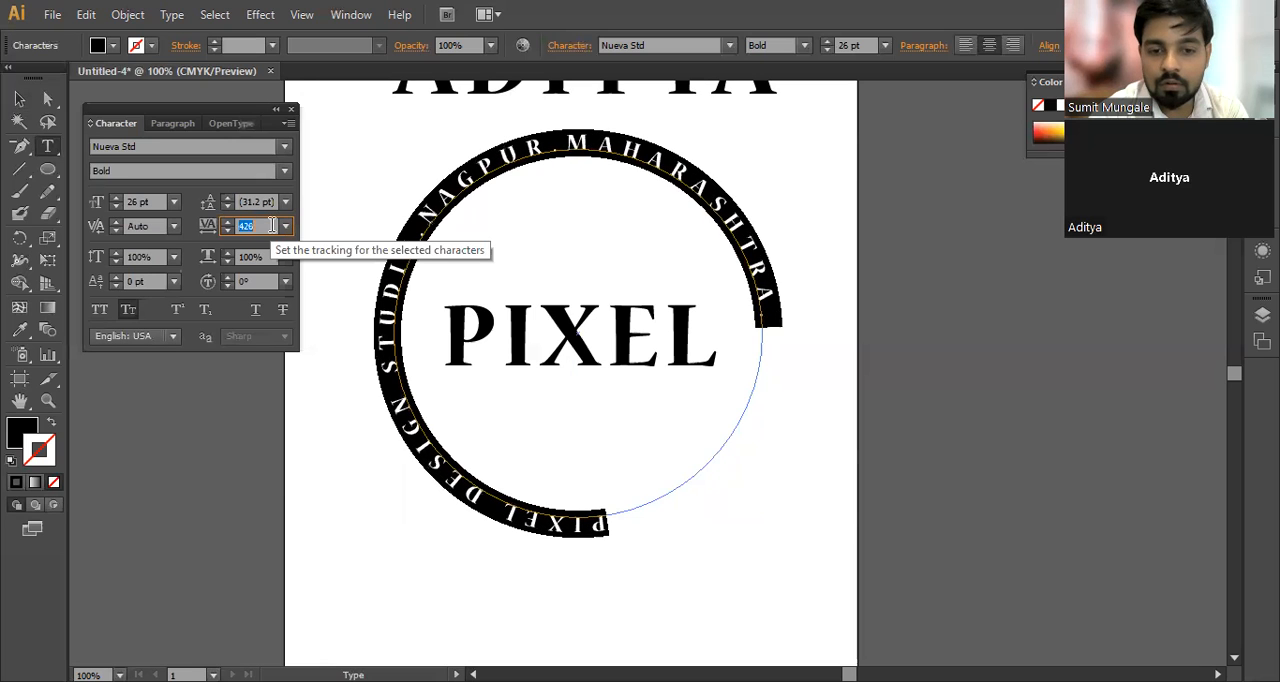
{"action": "scroll", "coordinate": [272, 225], "scroll_direction": "up", "scroll_amount": 20}
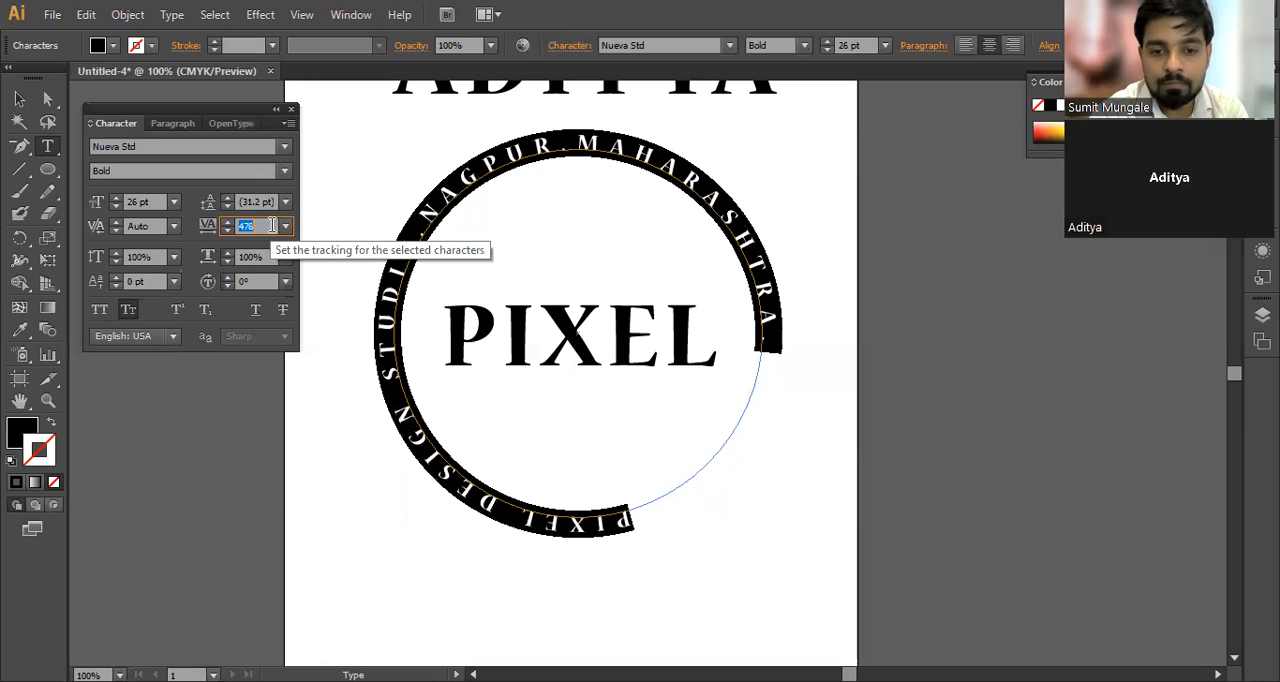
{"action": "scroll", "coordinate": [270, 227], "scroll_direction": "up", "scroll_amount": 20}
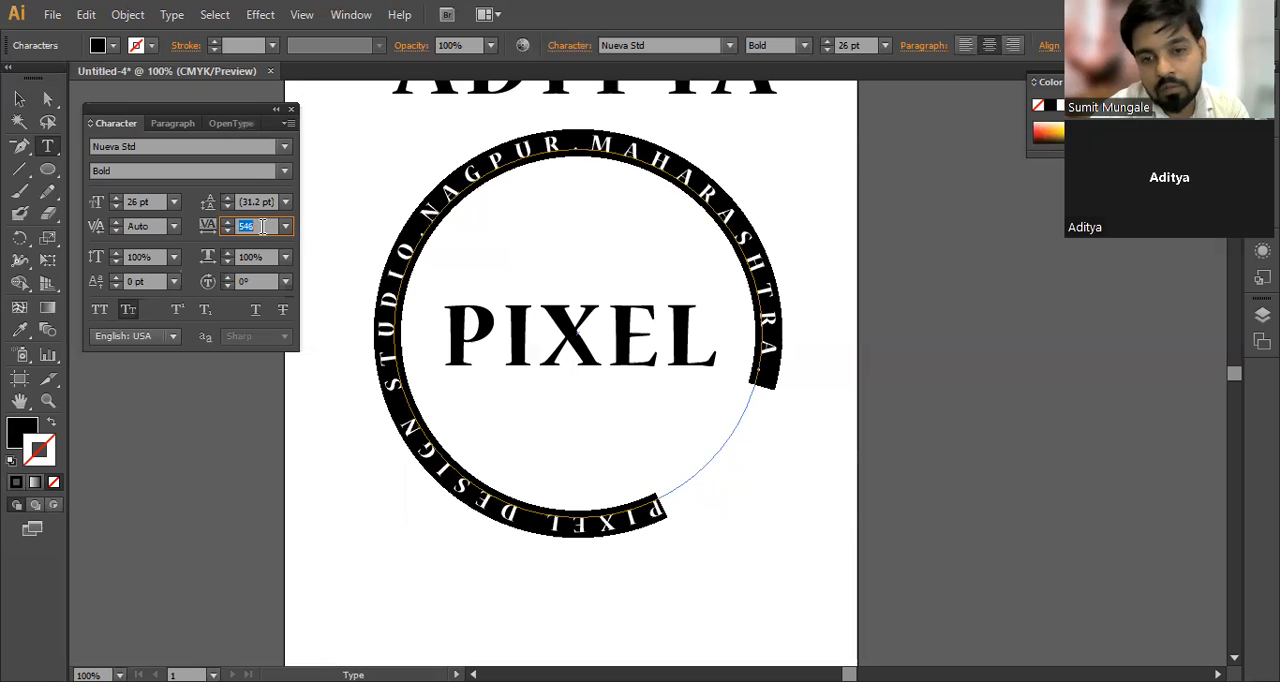
{"action": "scroll", "coordinate": [262, 227], "scroll_direction": "up", "scroll_amount": 20}
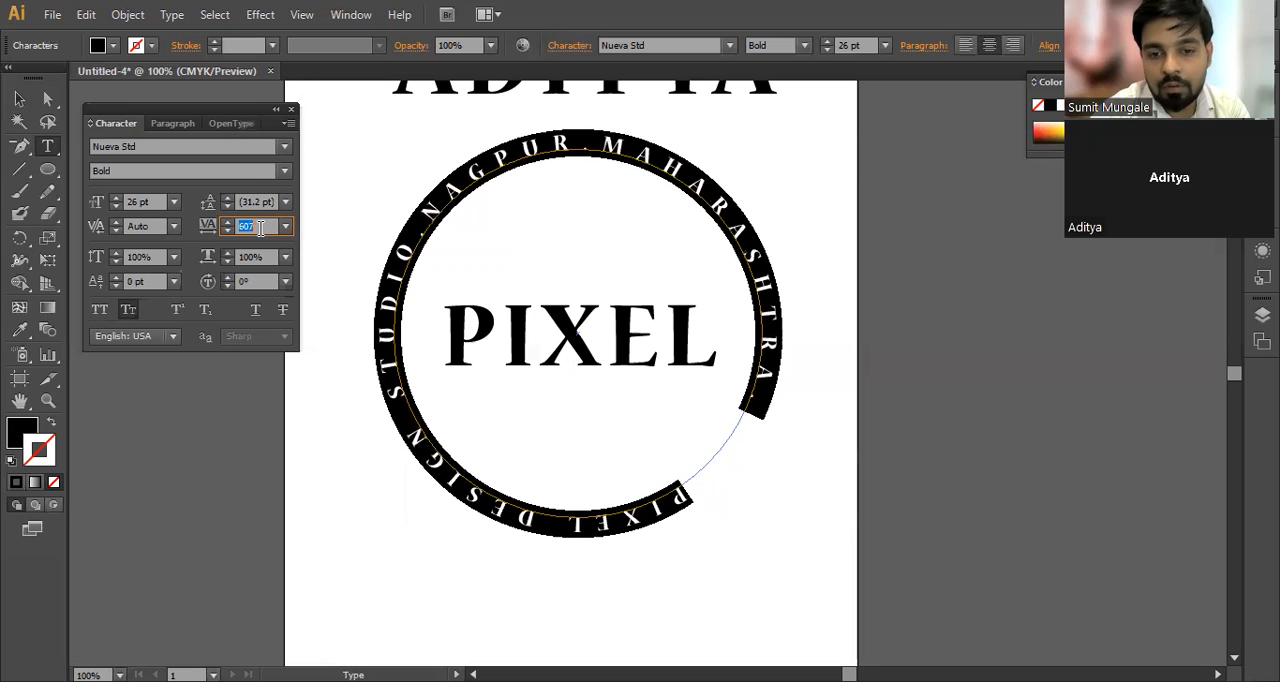
{"action": "scroll", "coordinate": [260, 227], "scroll_direction": "up", "scroll_amount": 20}
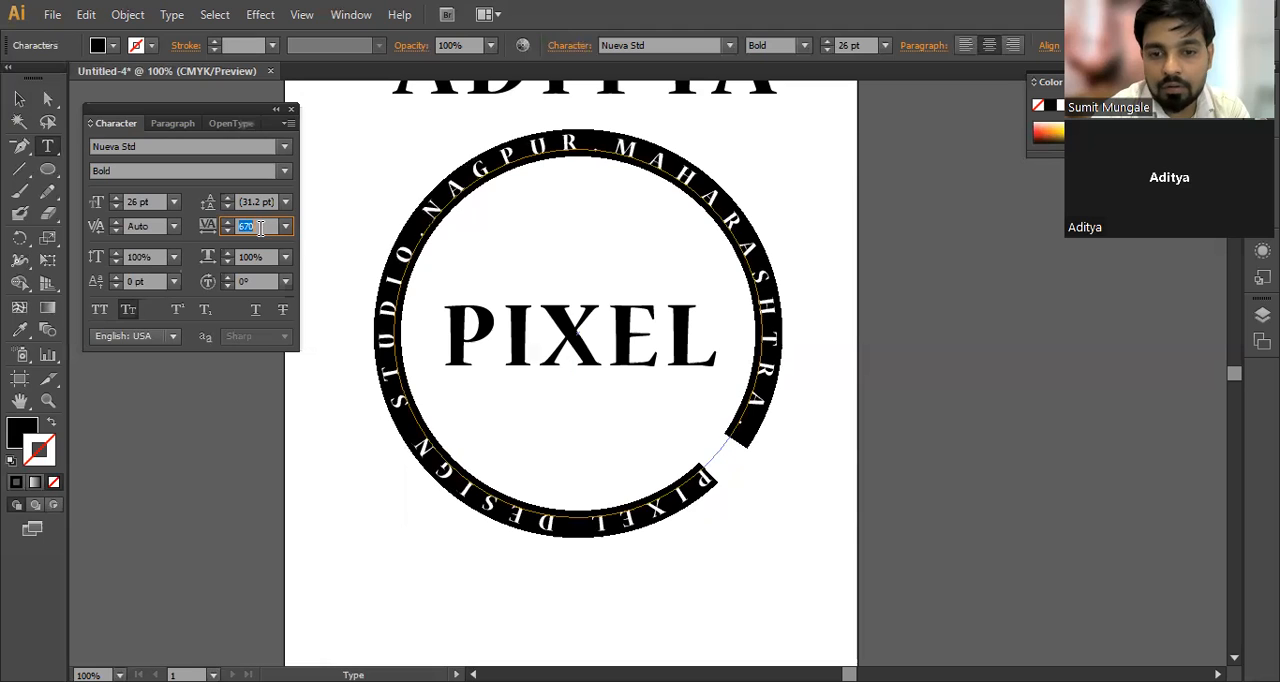
{"action": "scroll", "coordinate": [260, 227], "scroll_direction": "up", "scroll_amount": 12}
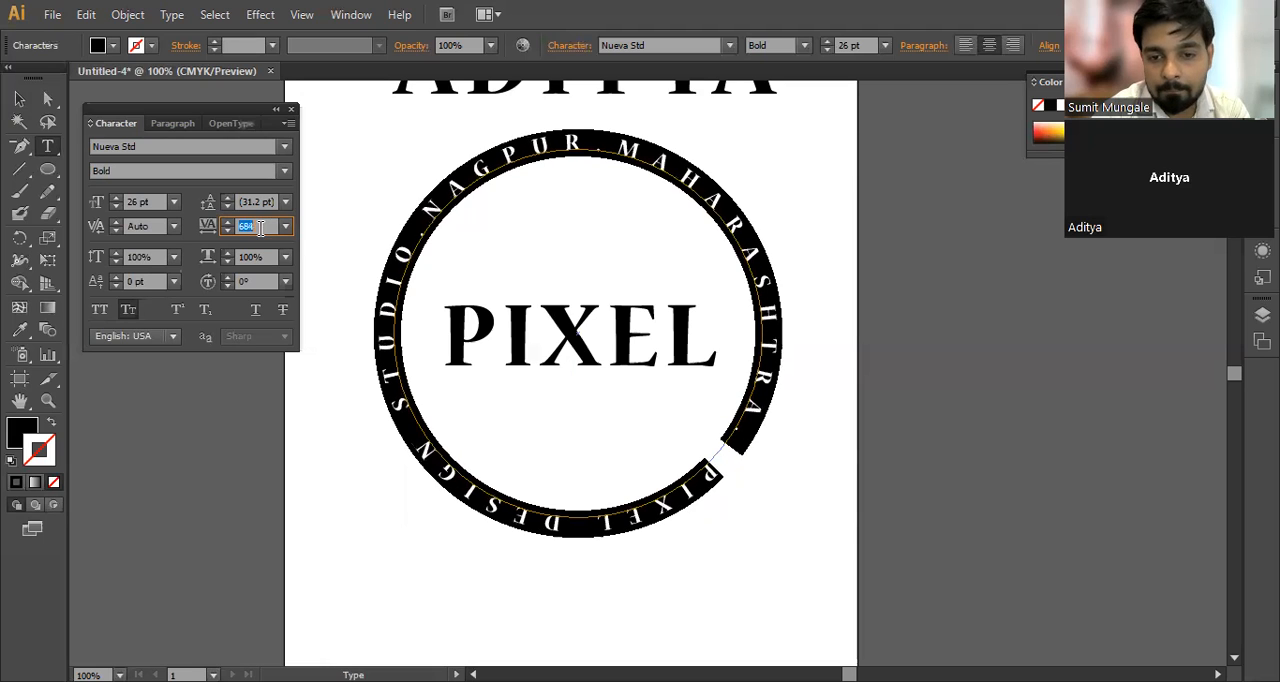
{"action": "scroll", "coordinate": [260, 227], "scroll_direction": "up", "scroll_amount": 17}
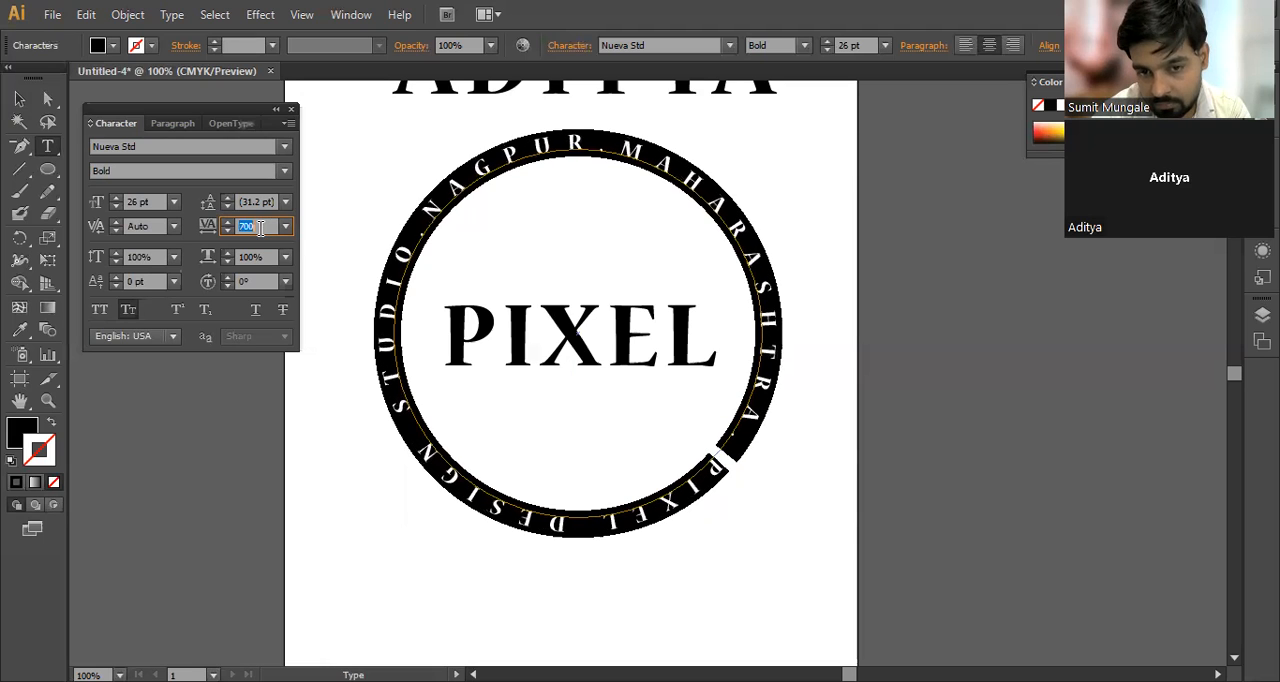
{"action": "scroll", "coordinate": [260, 227], "scroll_direction": "up", "scroll_amount": 6}
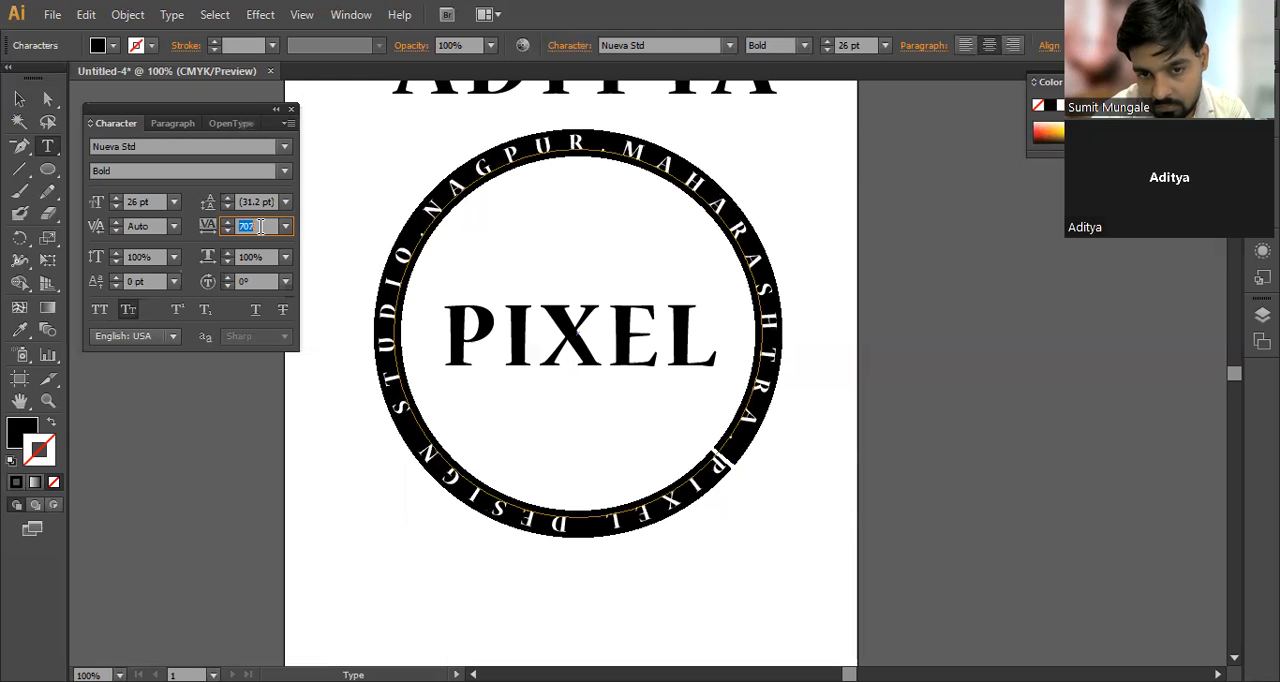
{"action": "scroll", "coordinate": [260, 227], "scroll_direction": "up", "scroll_amount": 3}
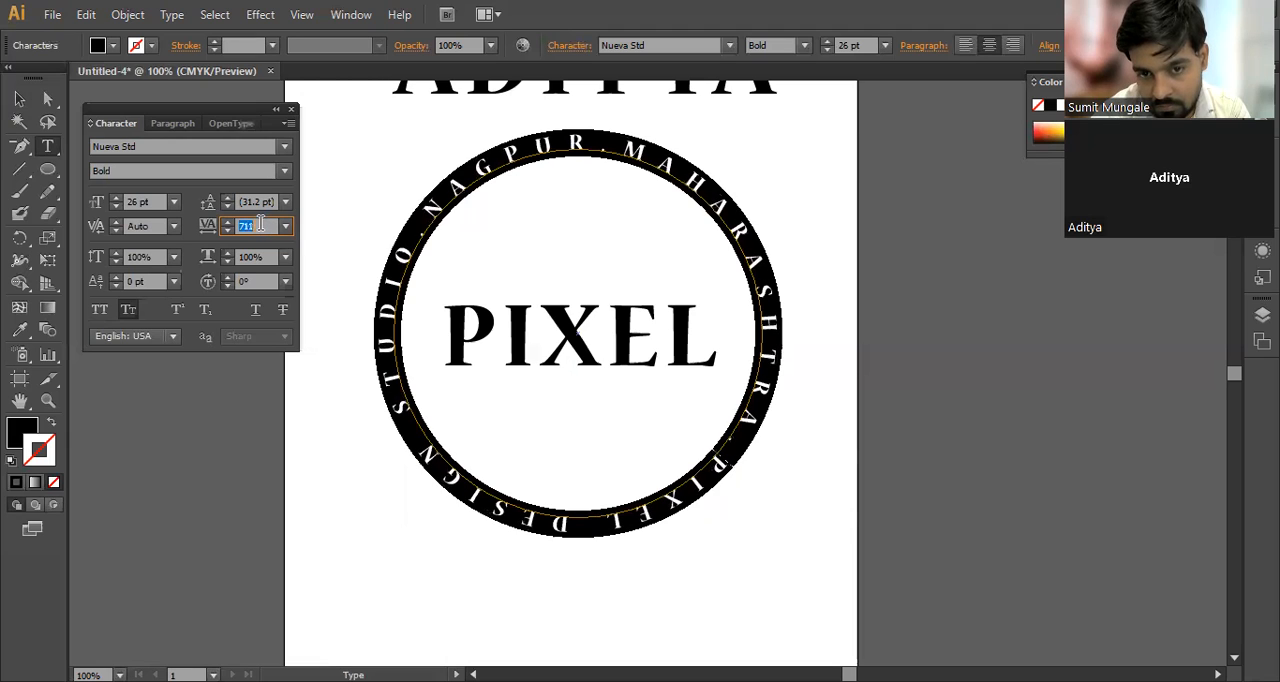
{"action": "scroll", "coordinate": [260, 227], "scroll_direction": "up", "scroll_amount": 1}
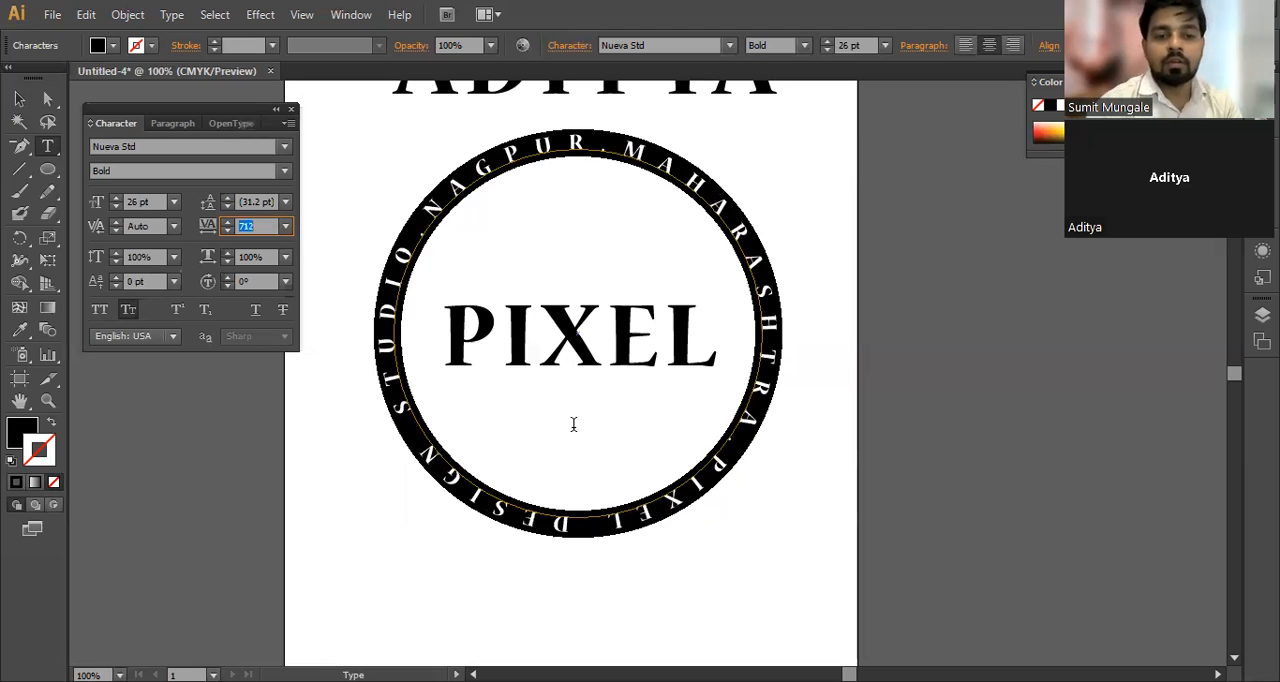
{"action": "left_click", "coordinate": [569, 521]}
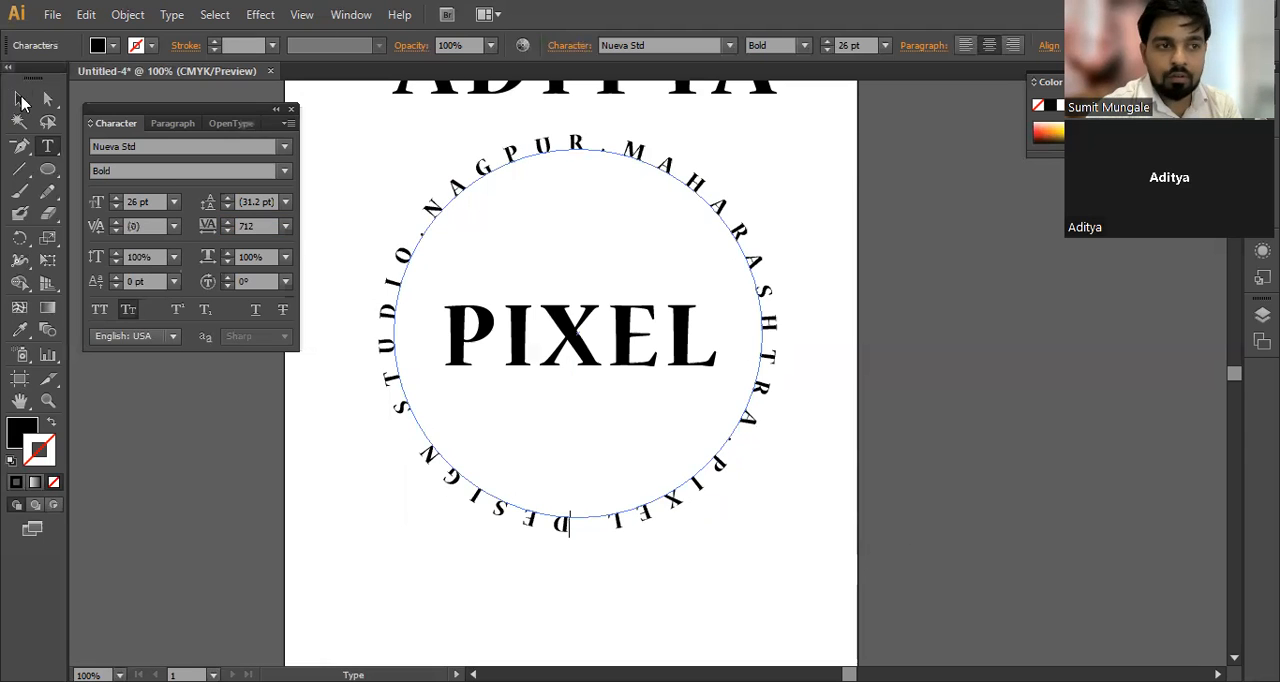
{"action": "left_click", "coordinate": [22, 100]}
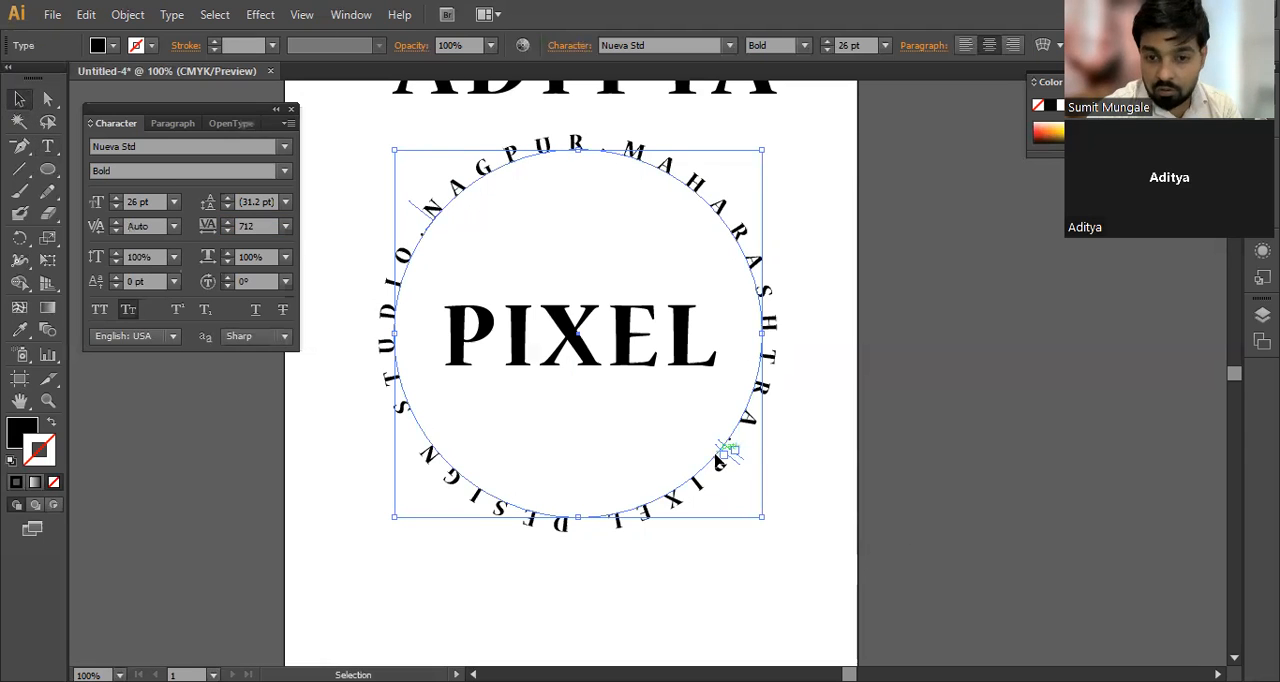
{"action": "double_click", "coordinate": [727, 452]}
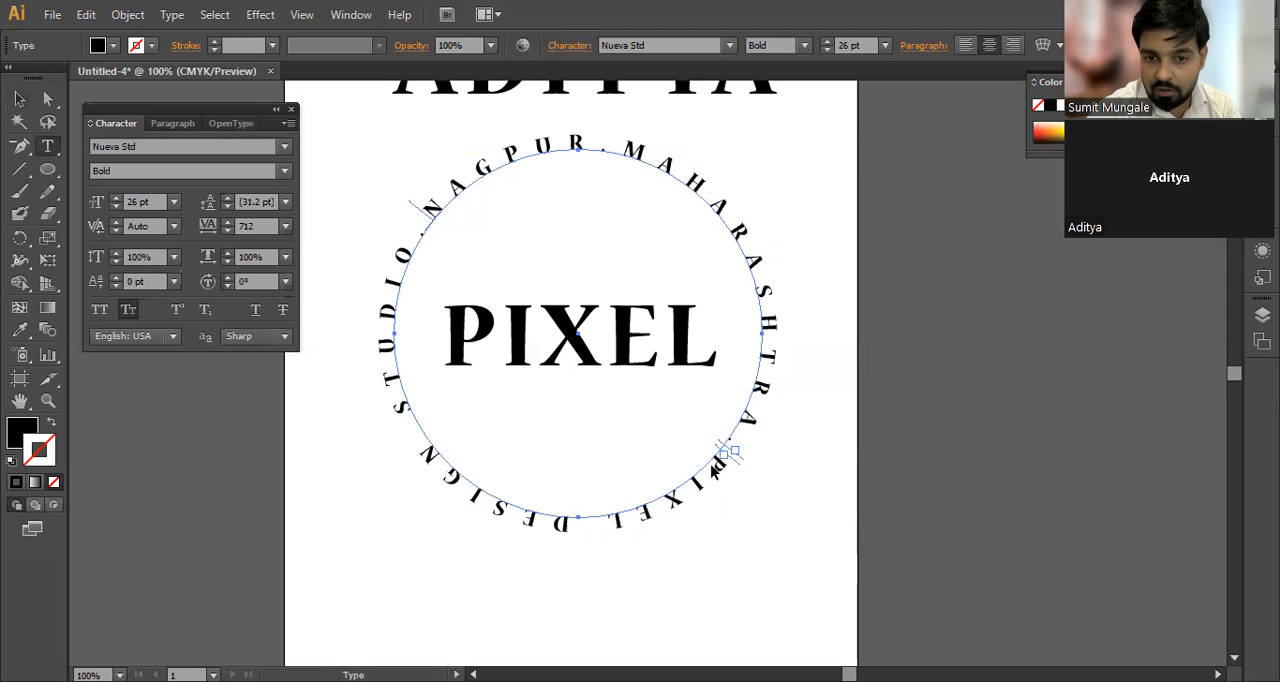
{"action": "left_click", "coordinate": [19, 100]}
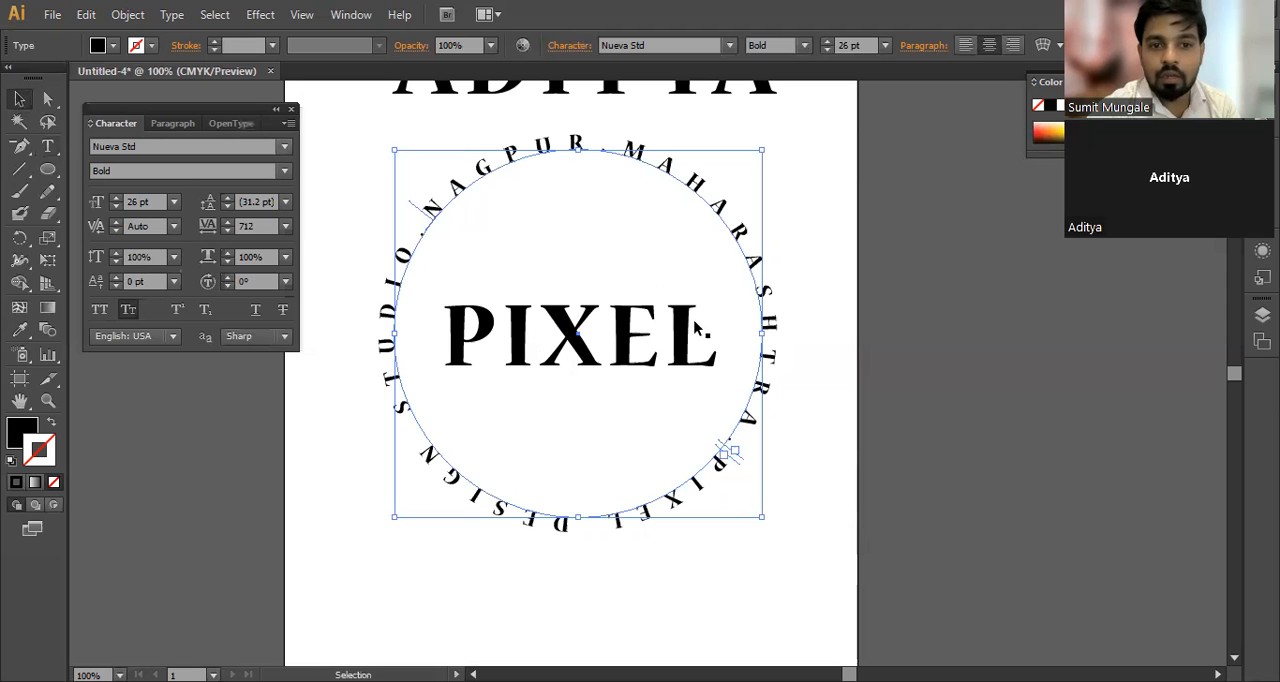
{"action": "left_click", "coordinate": [840, 348]}
{"action": "left_click", "coordinate": [726, 451]}
{"action": "double_click", "coordinate": [726, 447]}
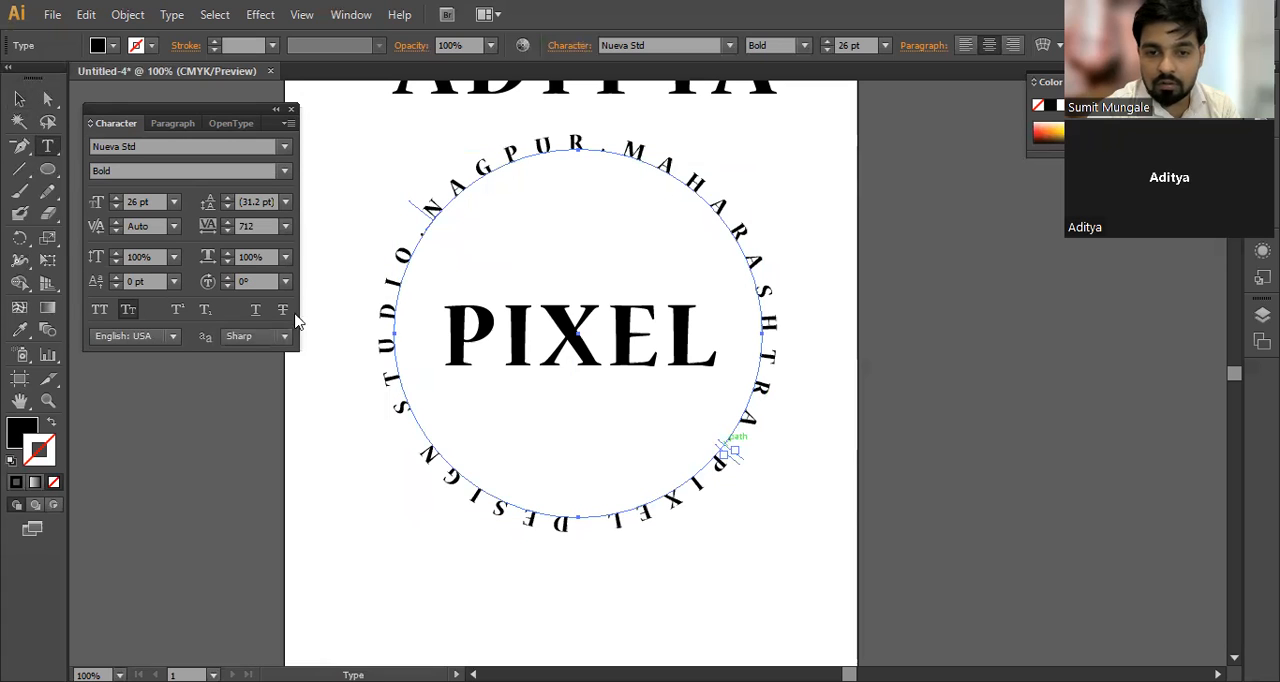
{"action": "left_click", "coordinate": [24, 103]}
{"action": "left_click", "coordinate": [797, 170]}
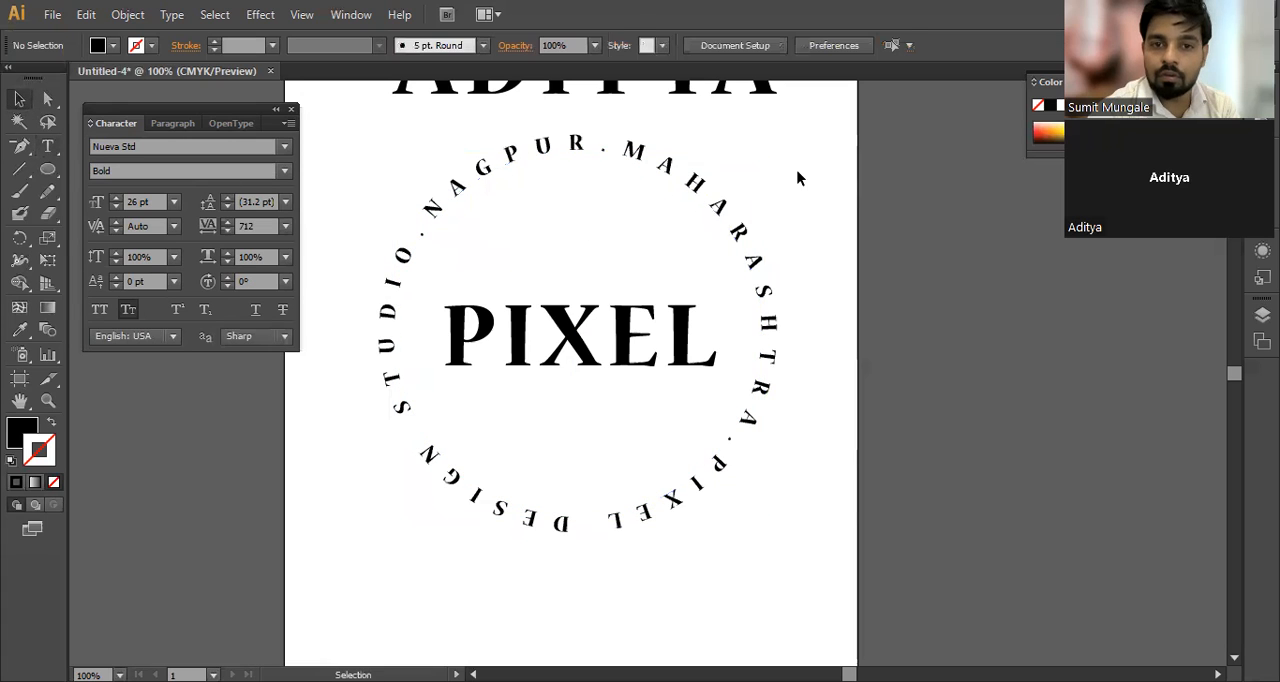
Step: Try to move the circular text's adjoining brackets with Direct Selection, undo the change, and return to the Selection tool
{"action": "left_click", "coordinate": [737, 229]}
{"action": "key", "text": "a"}
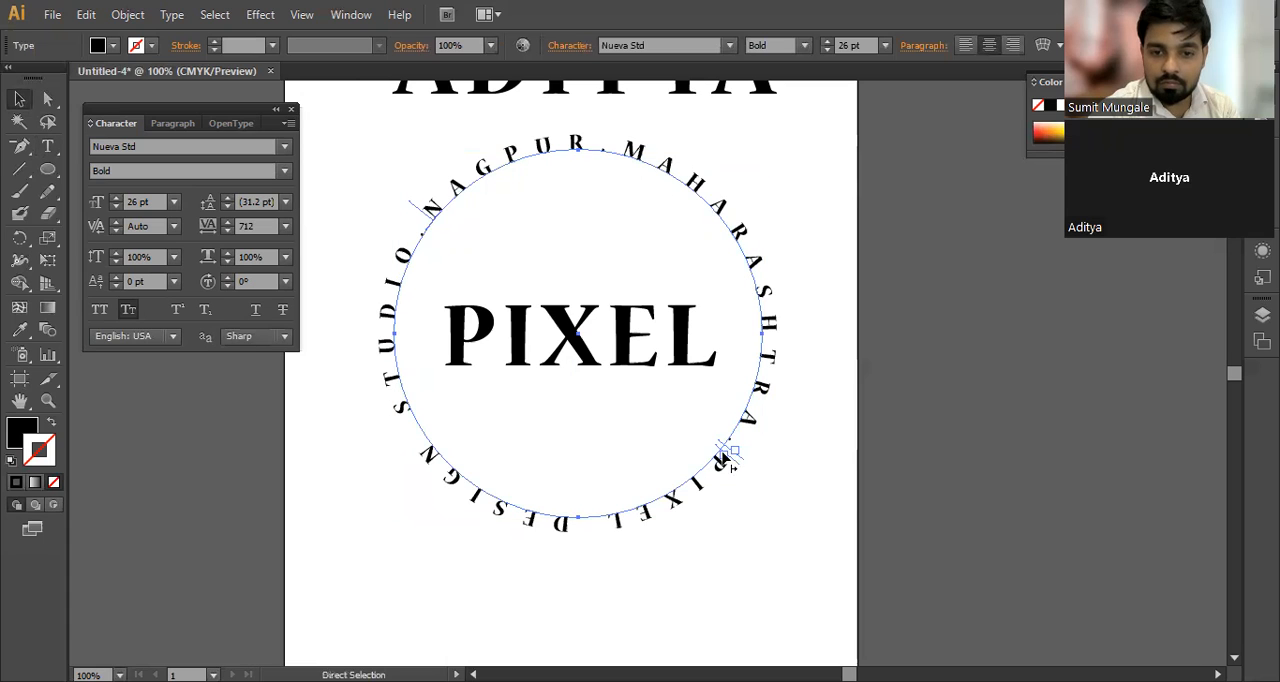
{"action": "left_click_drag", "start_coordinate": [727, 452], "coordinate": [647, 343]}
{"action": "key", "text": "ctrl+z"}
{"action": "key", "text": "v"}
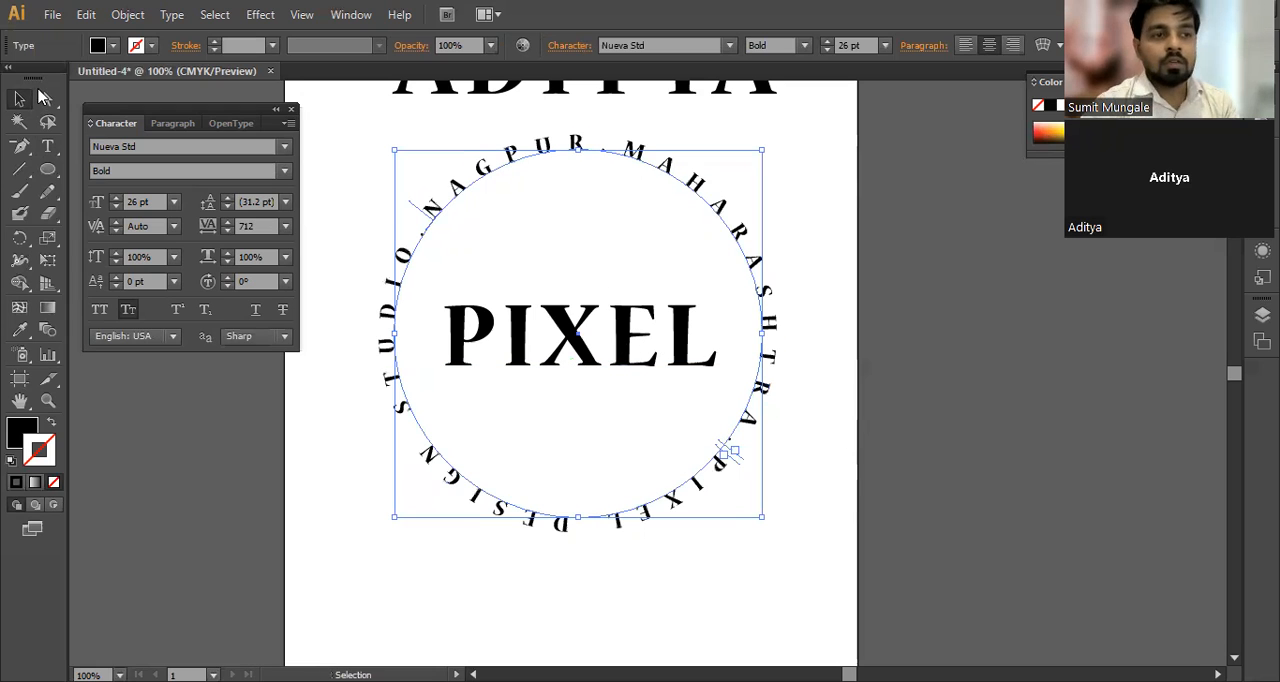
Step: Select the circular text to view its path and brackets, and deselect it
{"action": "left_click", "coordinate": [872, 224]}
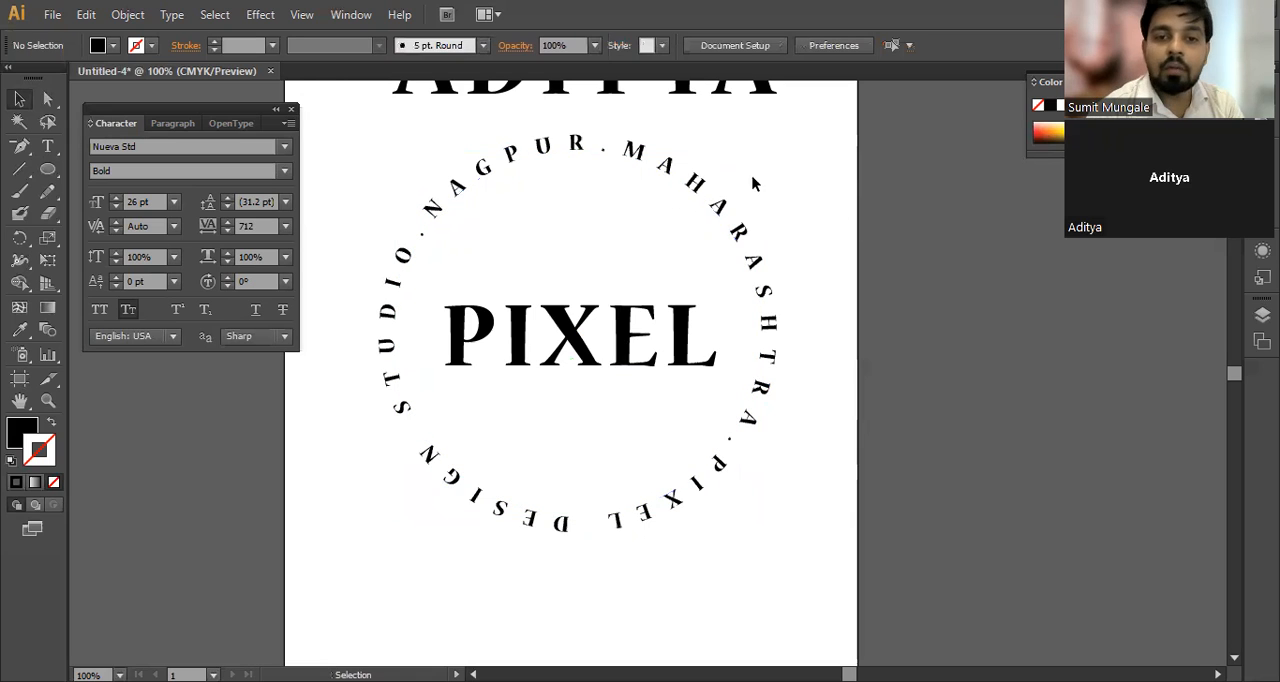
{"action": "left_click", "coordinate": [677, 200]}
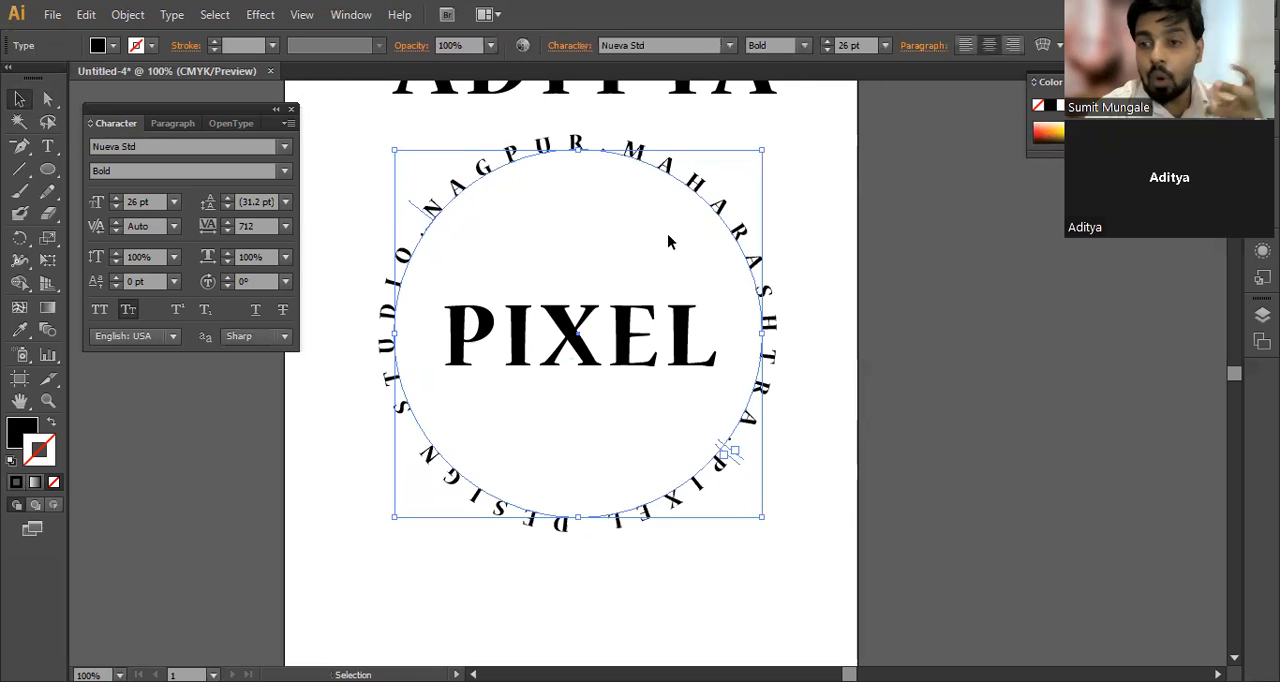
{"action": "left_click", "coordinate": [850, 225]}
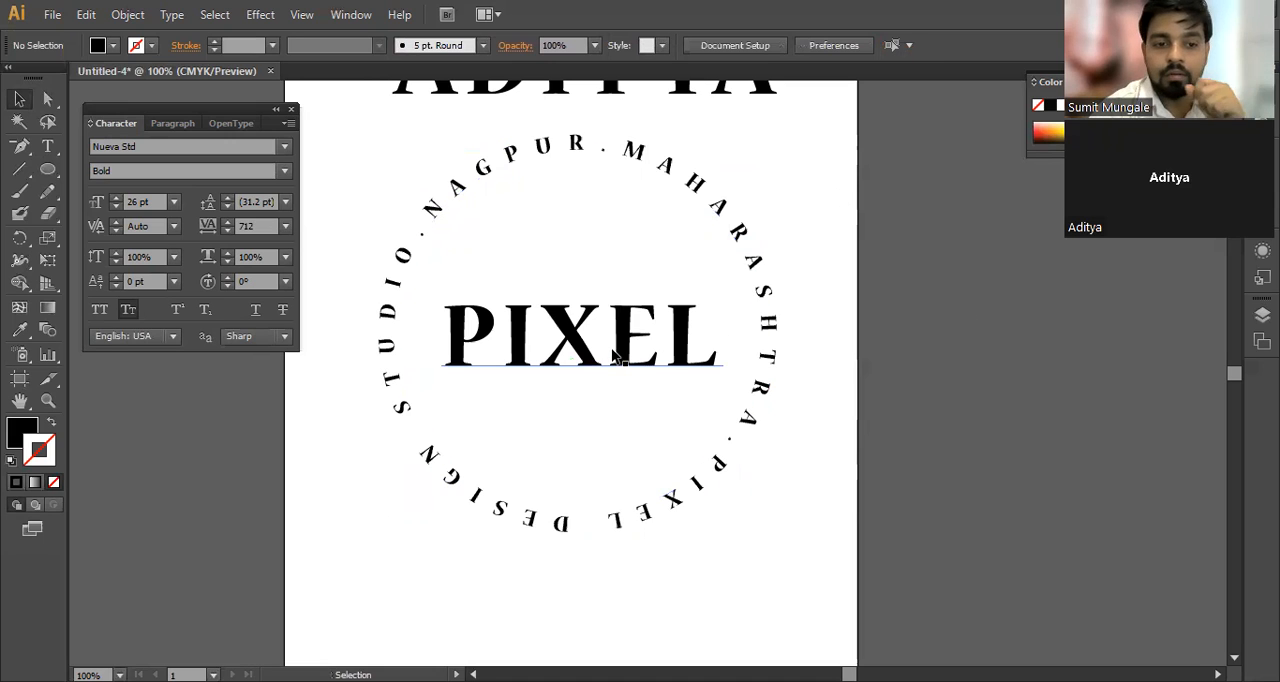
Step: Look through the Type tool group's vertical type variants and return to the Selection tool
{"action": "left_click", "coordinate": [50, 147]}
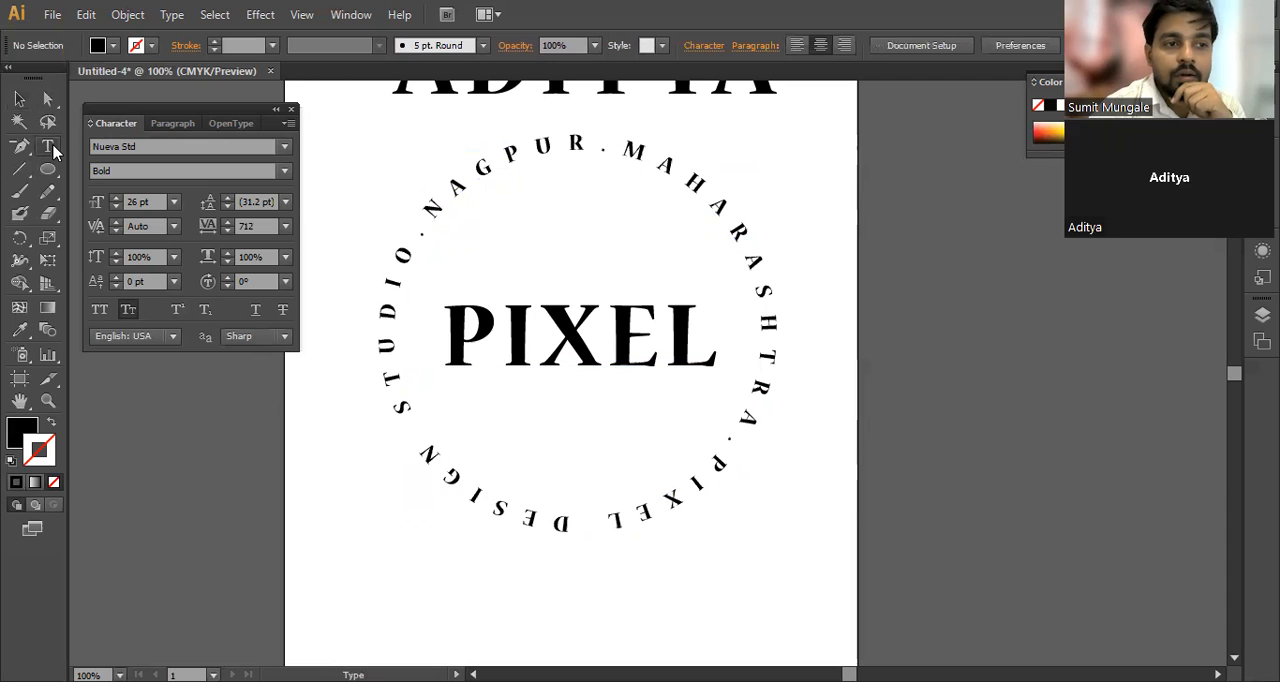
{"action": "left_click", "coordinate": [53, 150]}
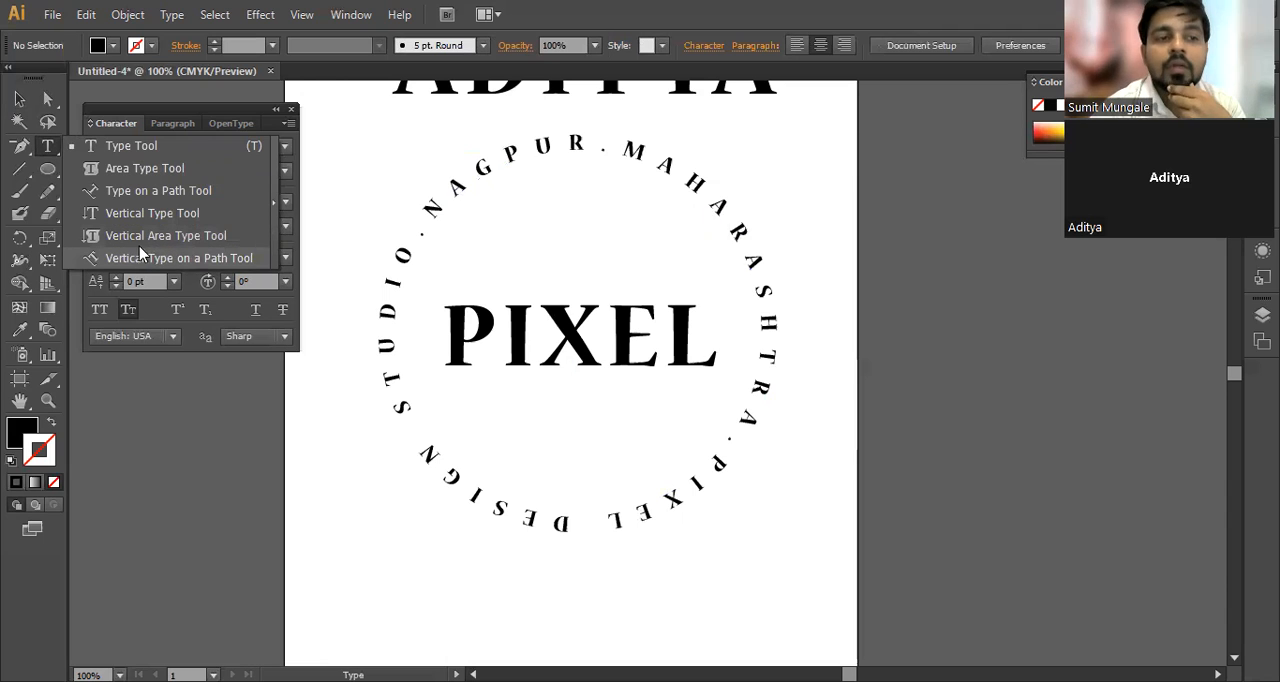
{"action": "left_click", "coordinate": [140, 235]}
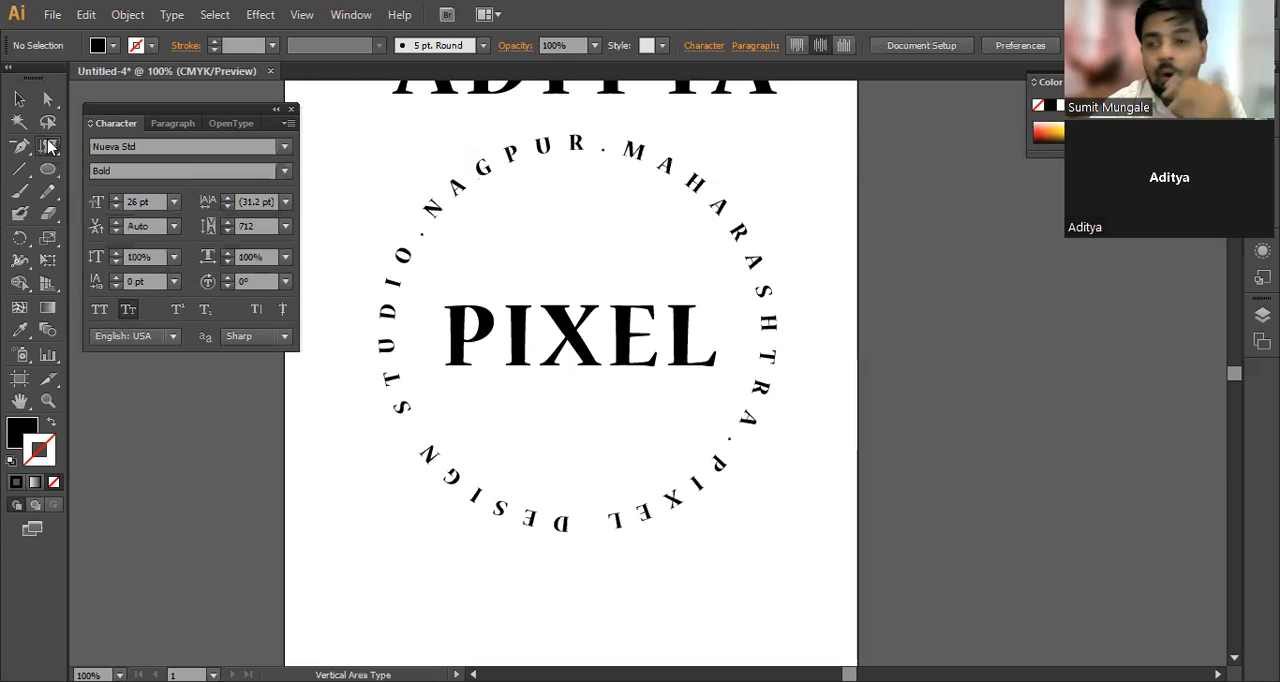
{"action": "left_click", "coordinate": [51, 147]}
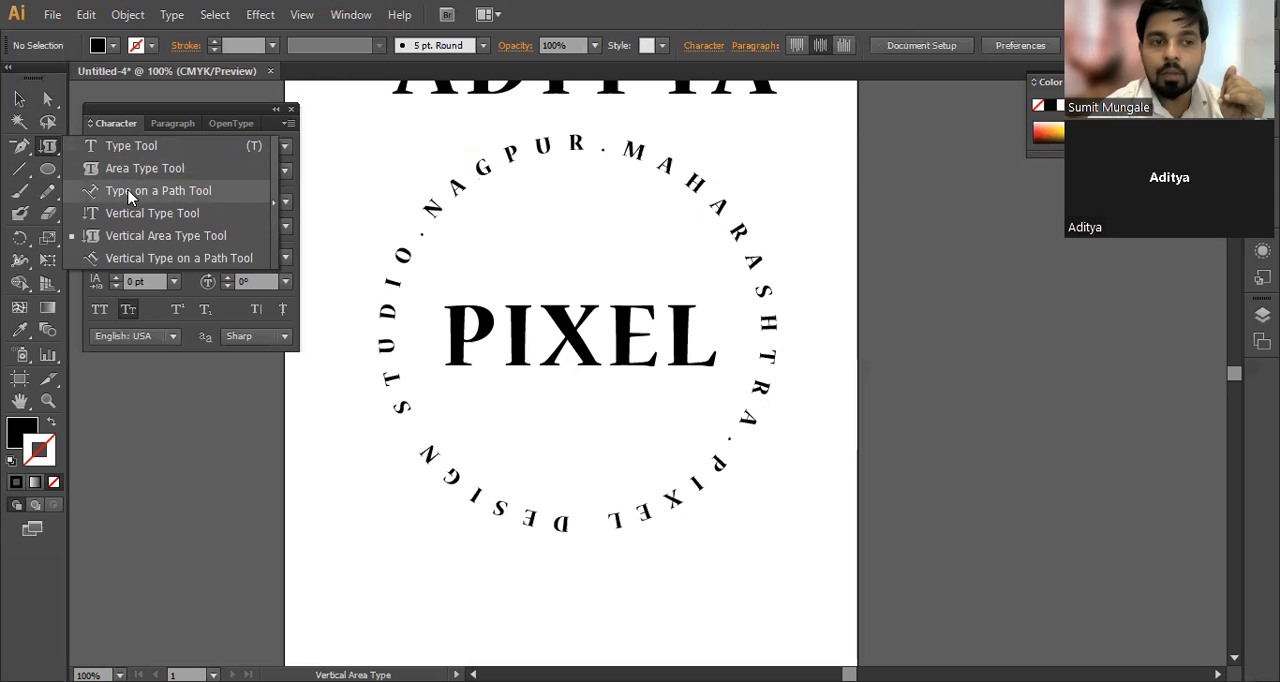
{"action": "left_click", "coordinate": [19, 99]}
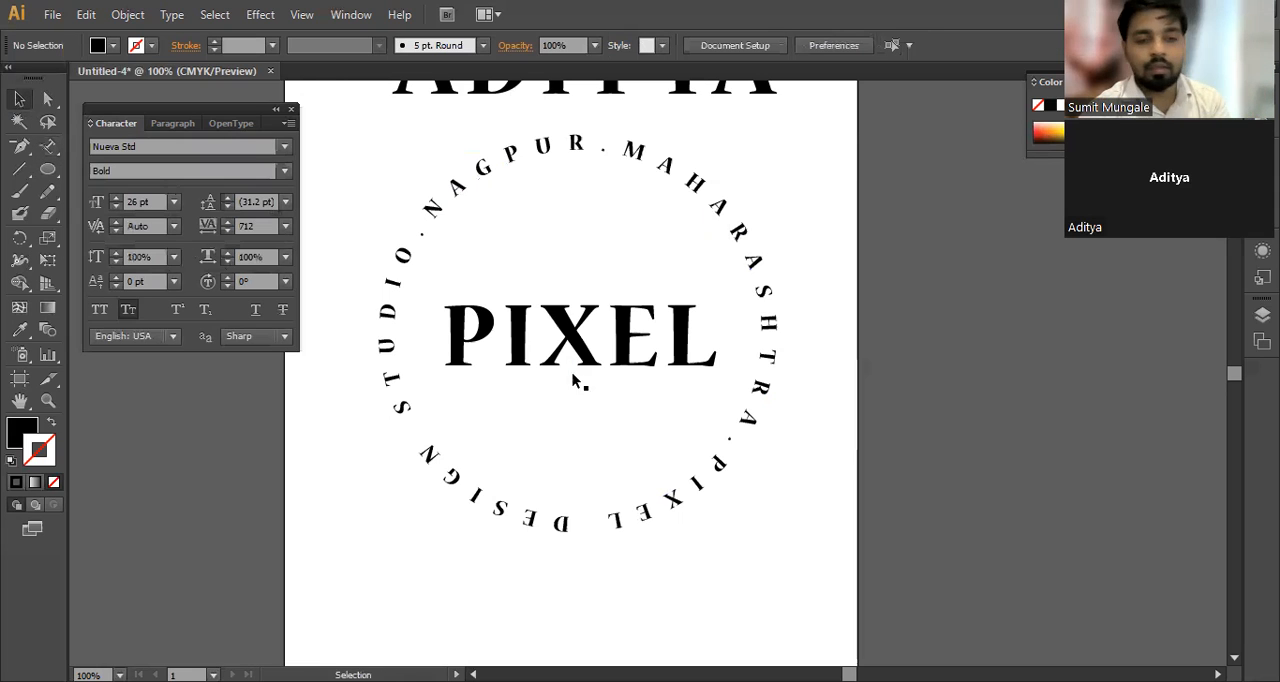
Step: Duplicate the artboard together with its artwork, placing the copy beside the original with a small gap
{"action": "scroll", "coordinate": [606, 384], "scroll_direction": "down", "scroll_amount": 1}
{"action": "scroll", "coordinate": [606, 384], "scroll_direction": "down", "scroll_amount": 1}
{"action": "scroll", "coordinate": [466, 406], "scroll_direction": "right", "scroll_amount": 2}
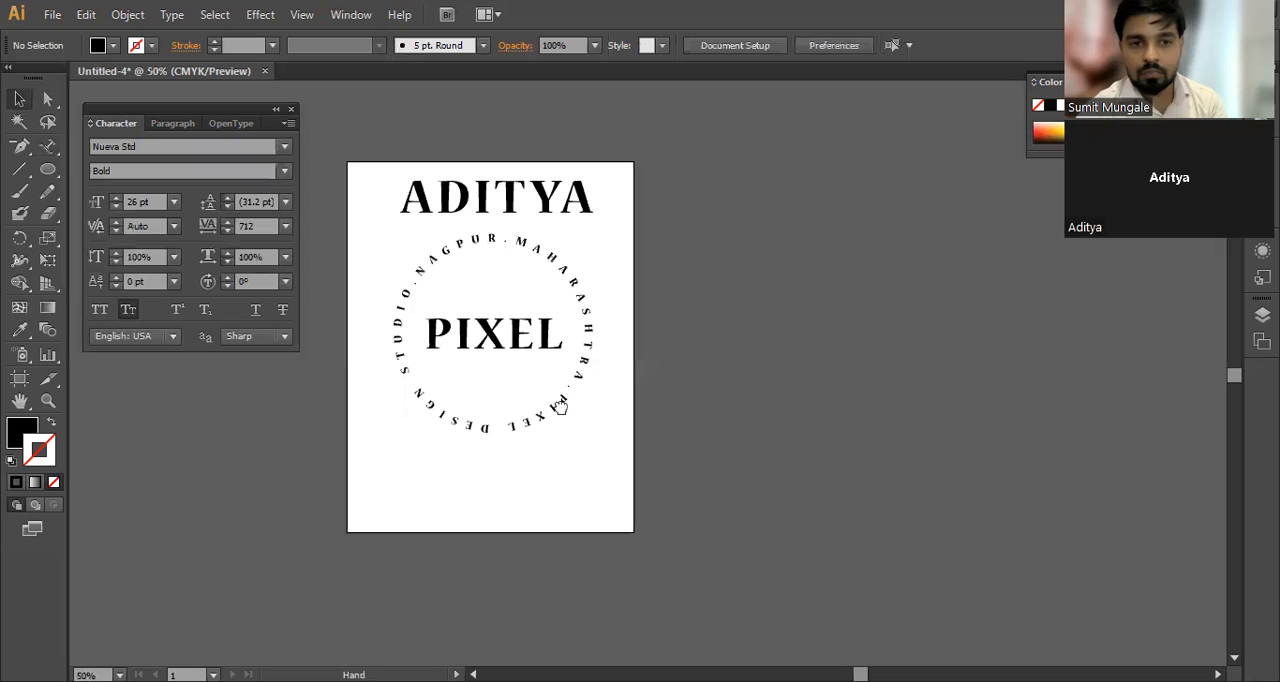
{"action": "key", "text": "shift+o"}
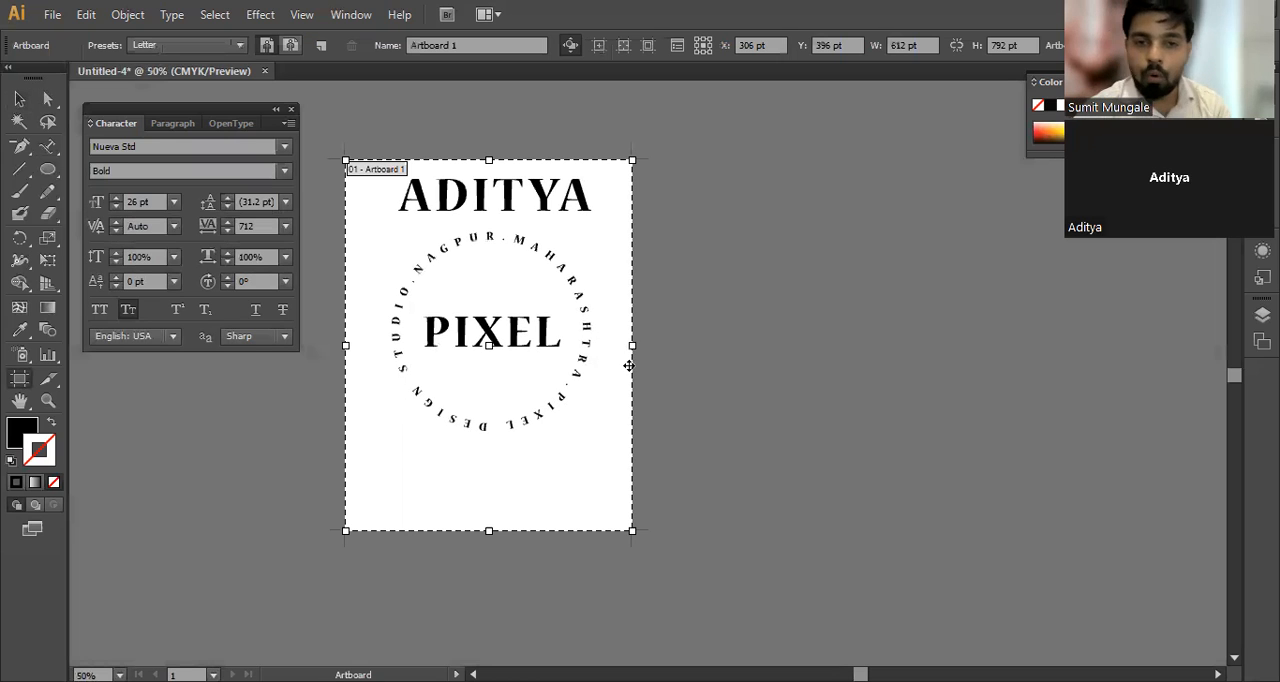
{"action": "left_click_drag", "start_coordinate": [612, 243], "coordinate": [927, 247]}
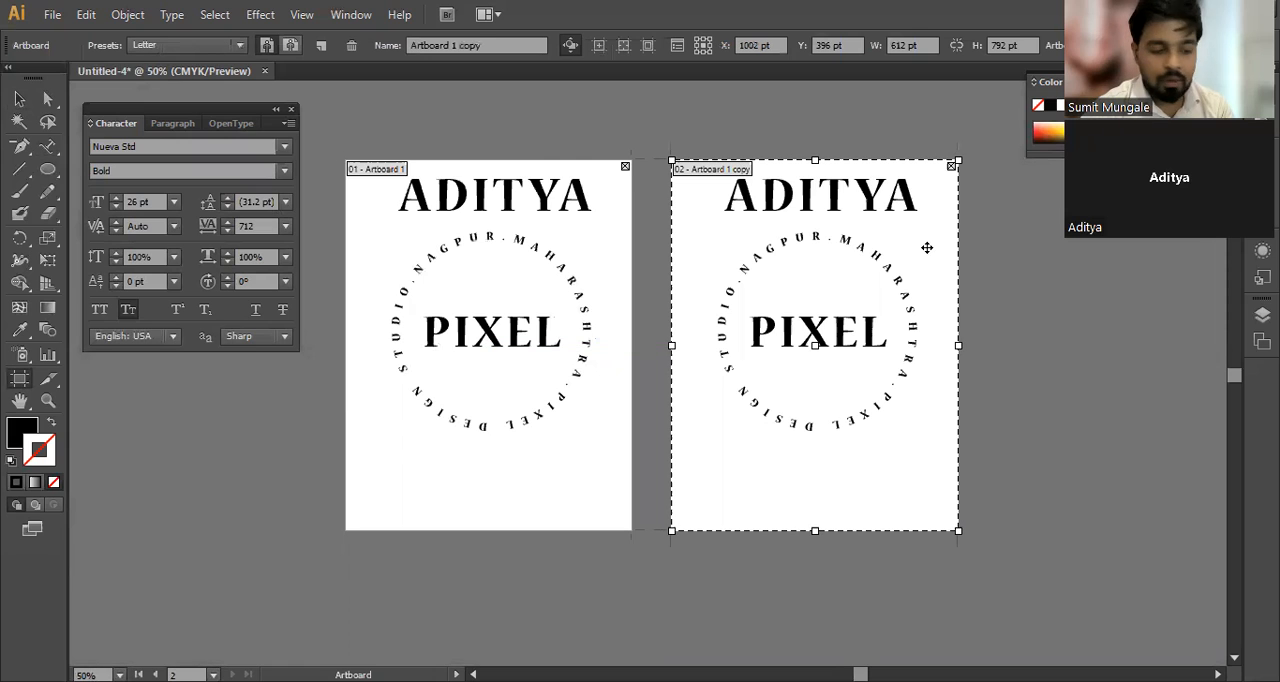
Step: Delete all the copied text objects from the duplicate artboard
{"action": "key", "text": "v"}
{"action": "left_click_drag", "start_coordinate": [875, 495], "coordinate": [686, 161]}
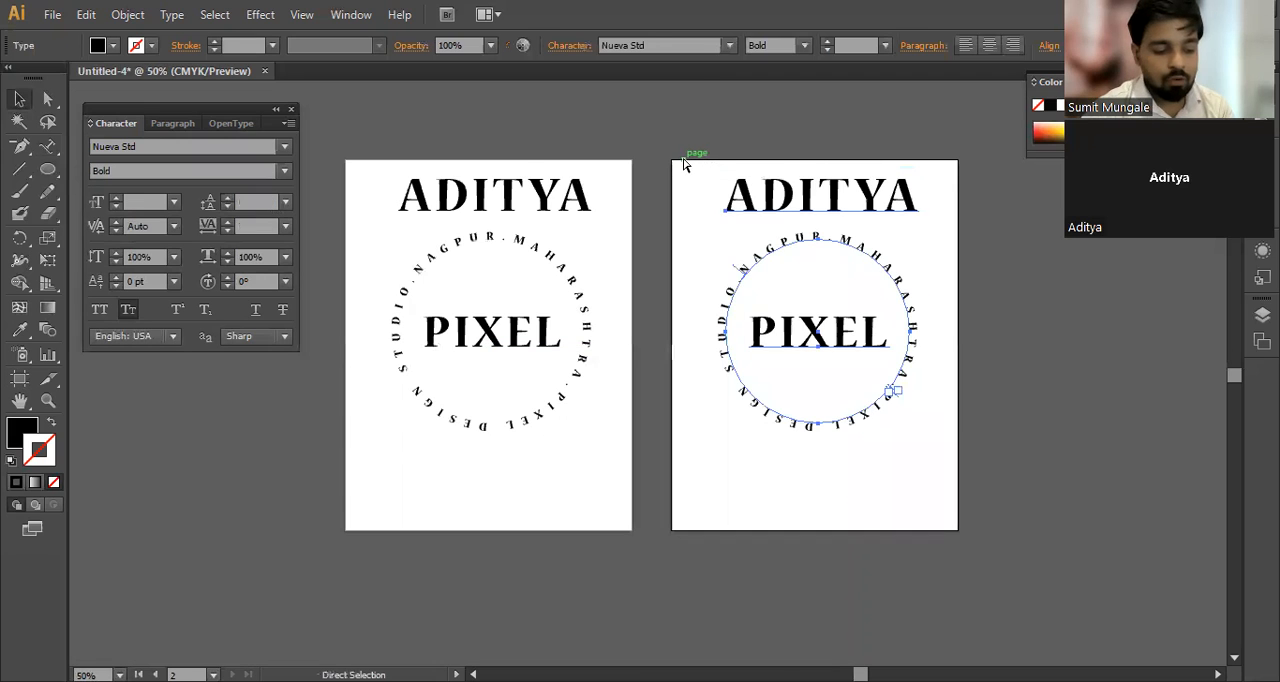
{"action": "key", "text": "Delete"}
Step: Write PIXEL with the Vertical Type tool near the upper part of the empty second artboard
{"action": "scroll", "coordinate": [810, 213], "scroll_direction": "up", "scroll_amount": 3}
{"action": "left_click_drag", "start_coordinate": [713, 206], "coordinate": [526, 190]}
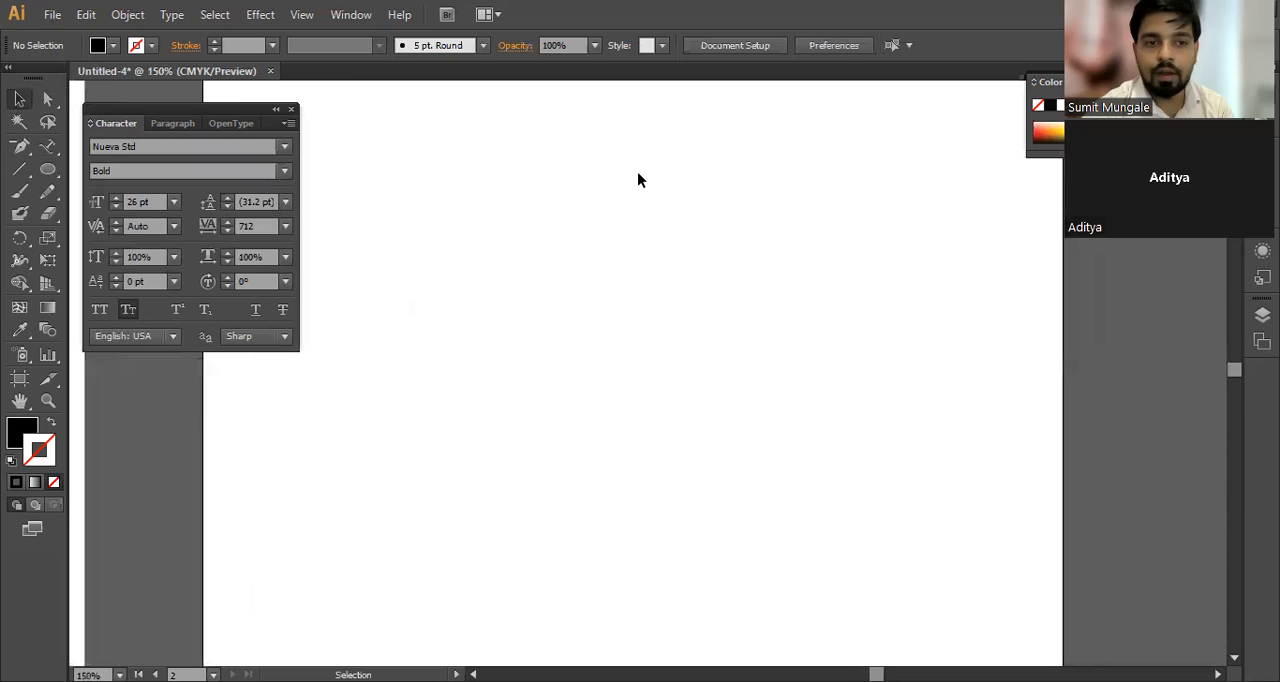
{"action": "key", "text": "ctrl+1"}
{"action": "left_click", "coordinate": [46, 152]}
{"action": "left_click_drag", "start_coordinate": [46, 152], "coordinate": [212, 213]}
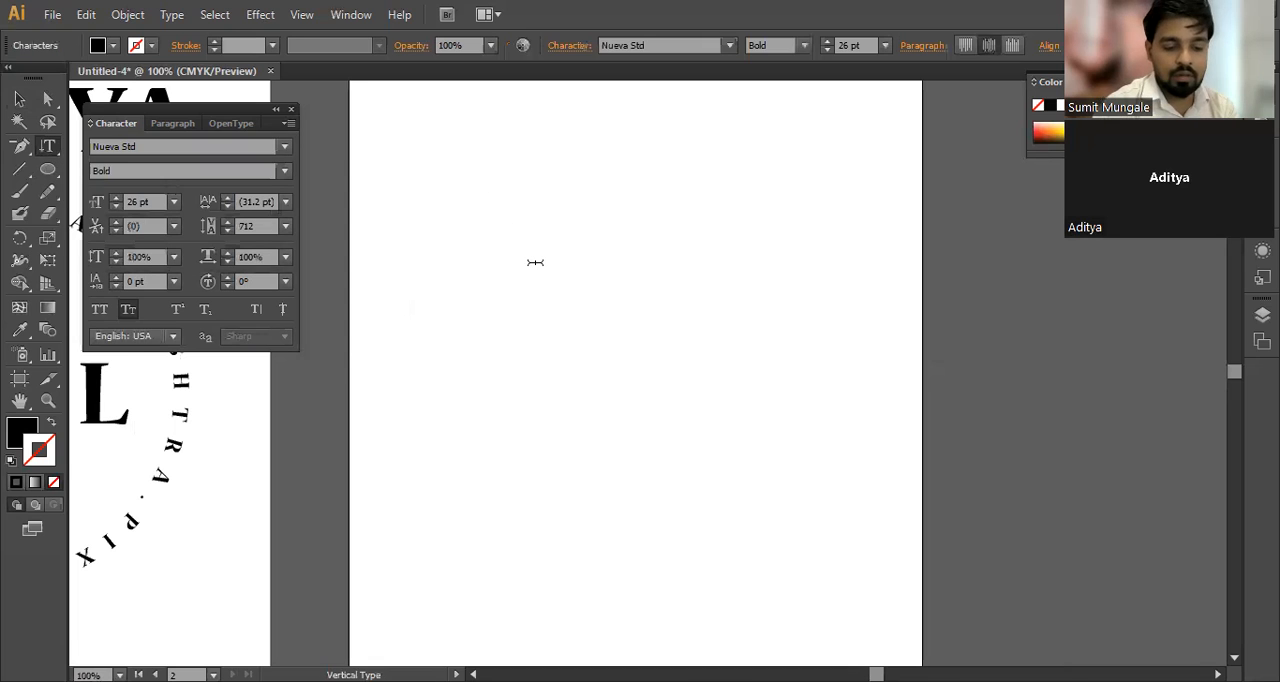
{"action": "type", "text": "IXEL"}
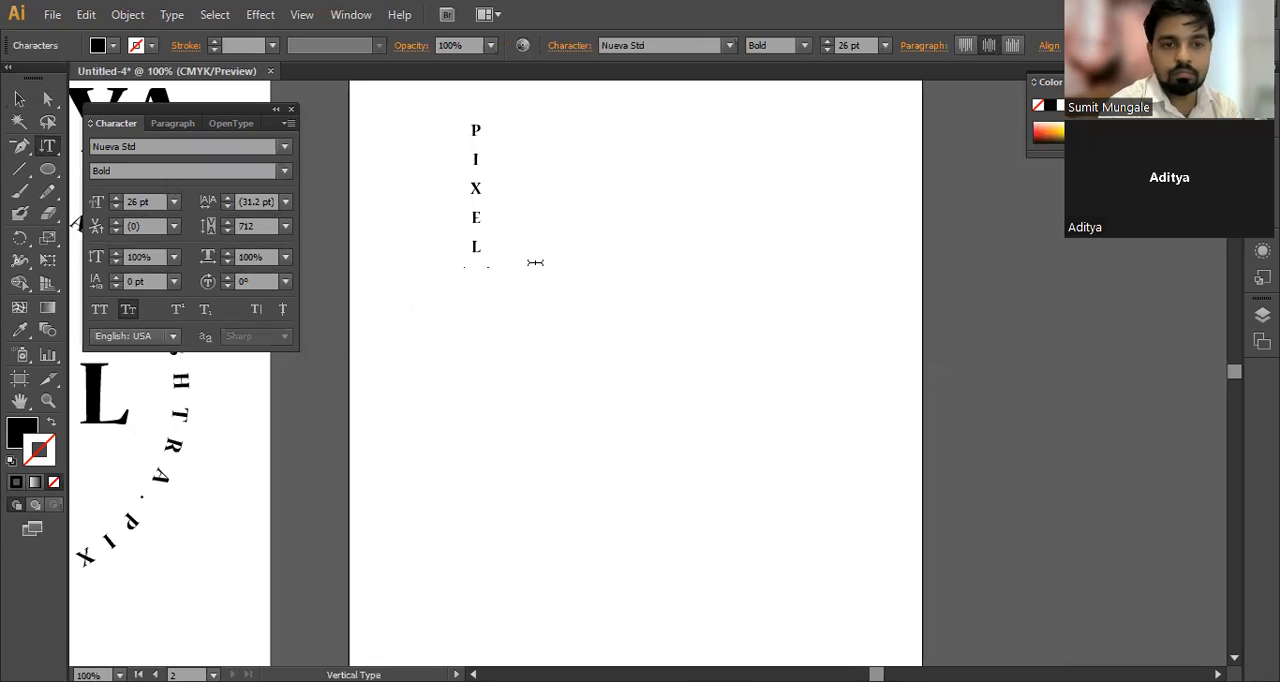
Step: Enlarge the whole vertical PIXEL text to 43 pt and move it down so it sits fully on the artboard
{"action": "key", "text": "ctrl+a"}
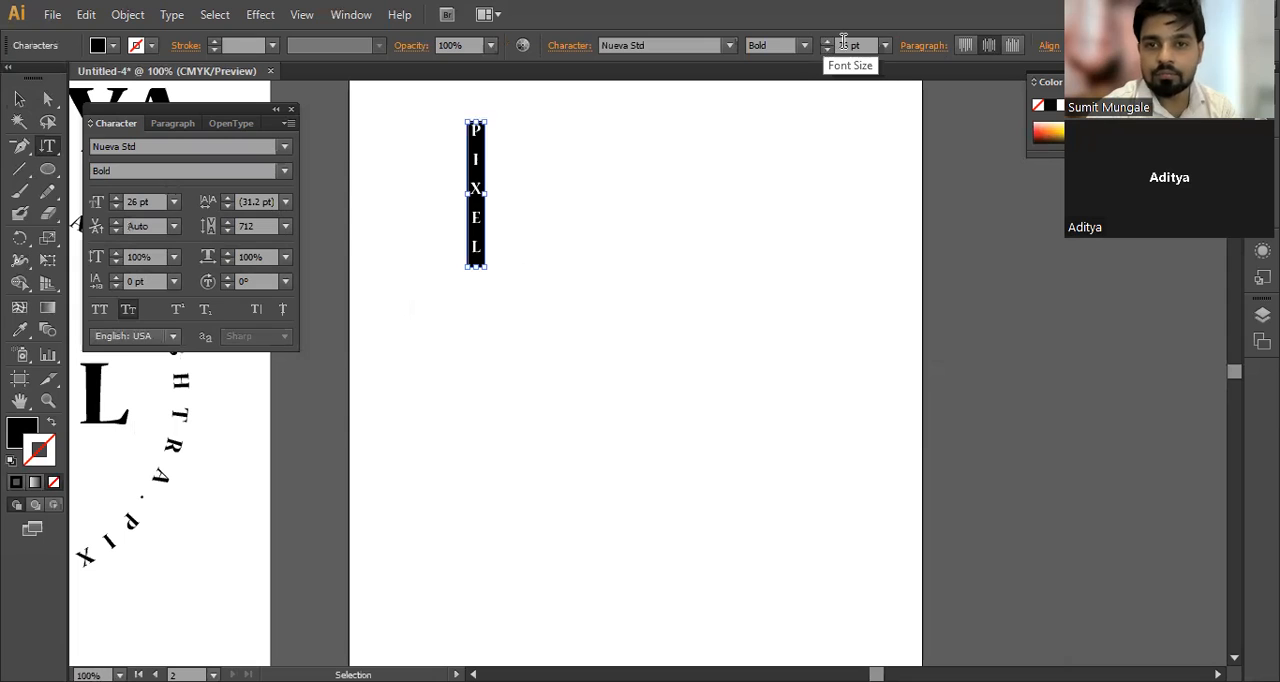
{"action": "scroll", "coordinate": [844, 42], "scroll_direction": "up", "scroll_amount": 12}
{"action": "scroll", "coordinate": [845, 42], "scroll_direction": "up", "scroll_amount": 5}
{"action": "left_click", "coordinate": [19, 98]}
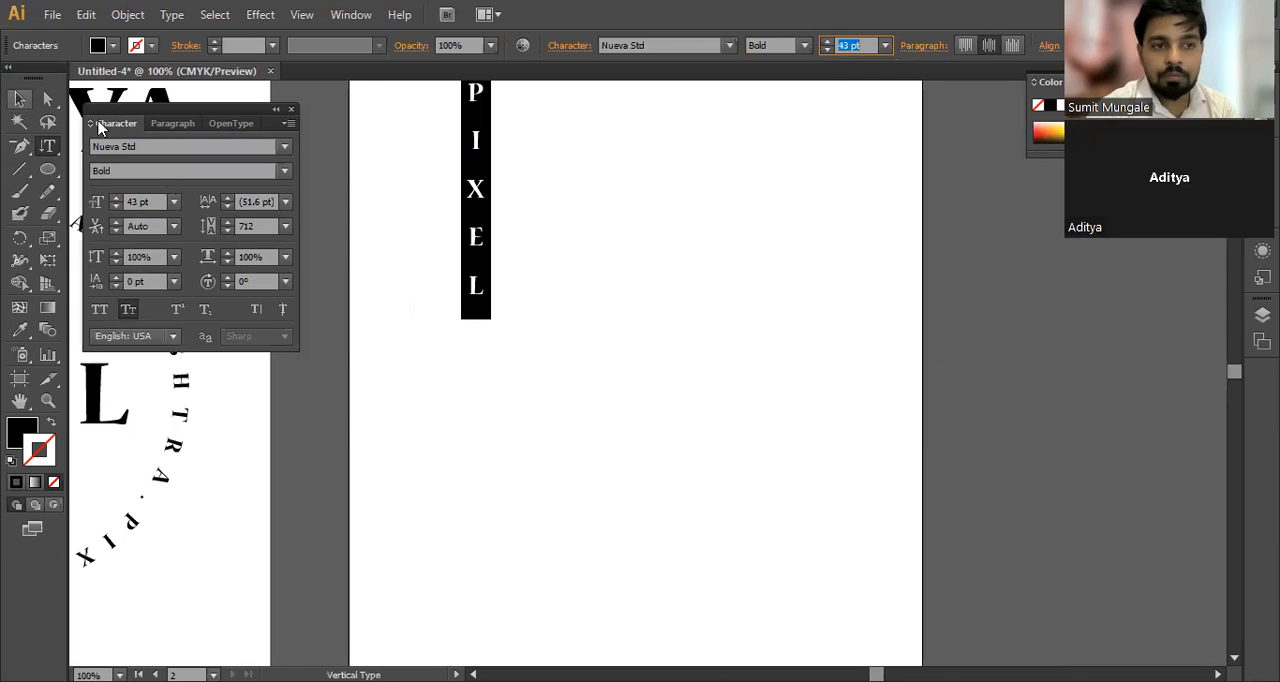
{"action": "left_click_drag", "start_coordinate": [486, 247], "coordinate": [475, 315]}
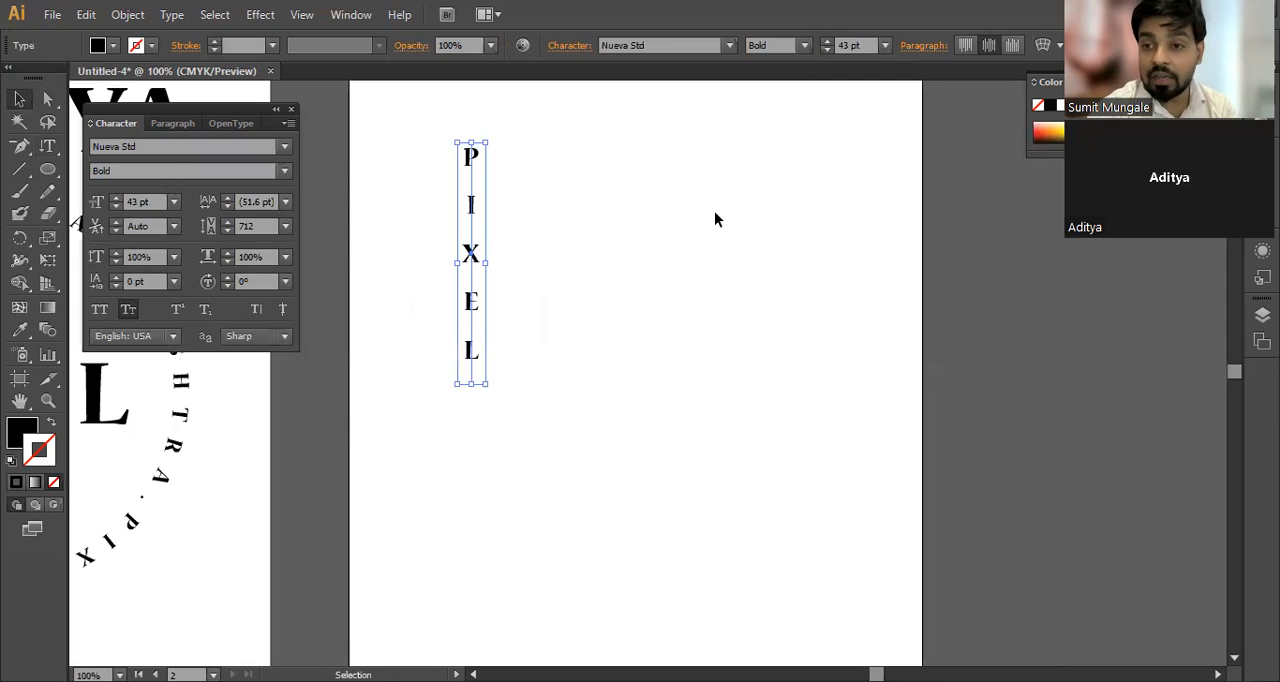
Step: Draw a circle beside the vertical PIXEL text and swap its fill and stroke so only the outline is painted
{"action": "left_click", "coordinate": [50, 170]}
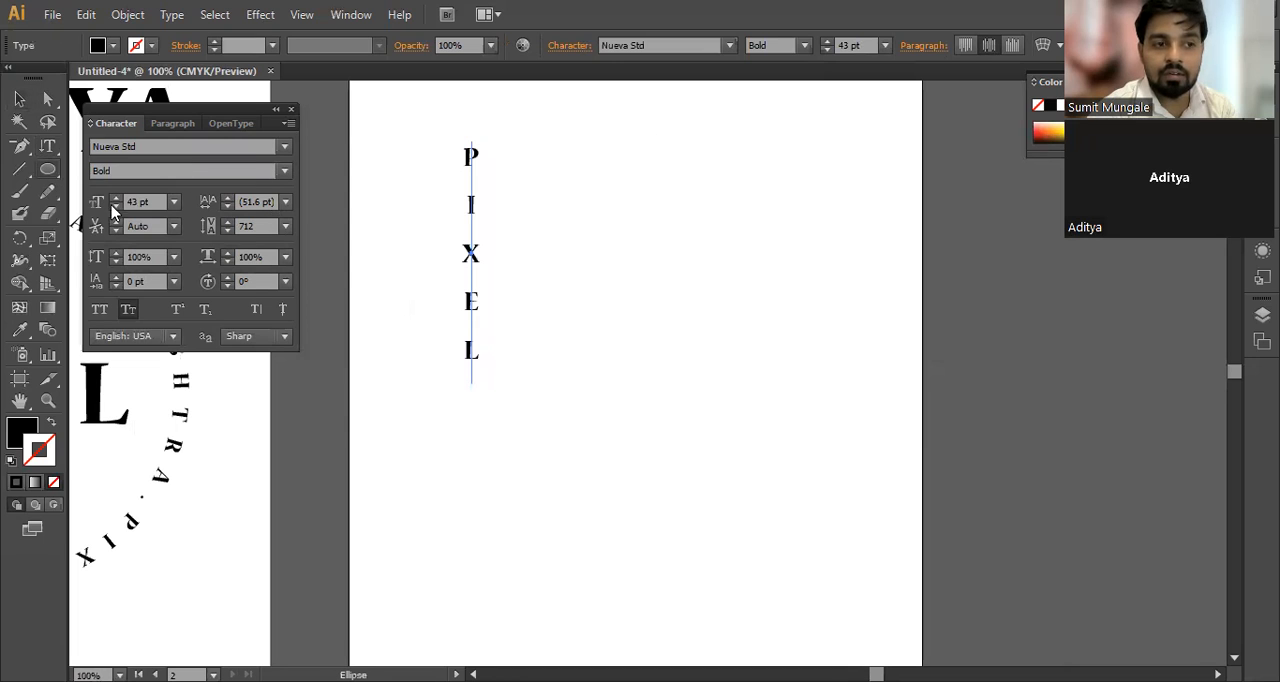
{"action": "left_click_drag", "start_coordinate": [594, 141], "coordinate": [857, 361]}
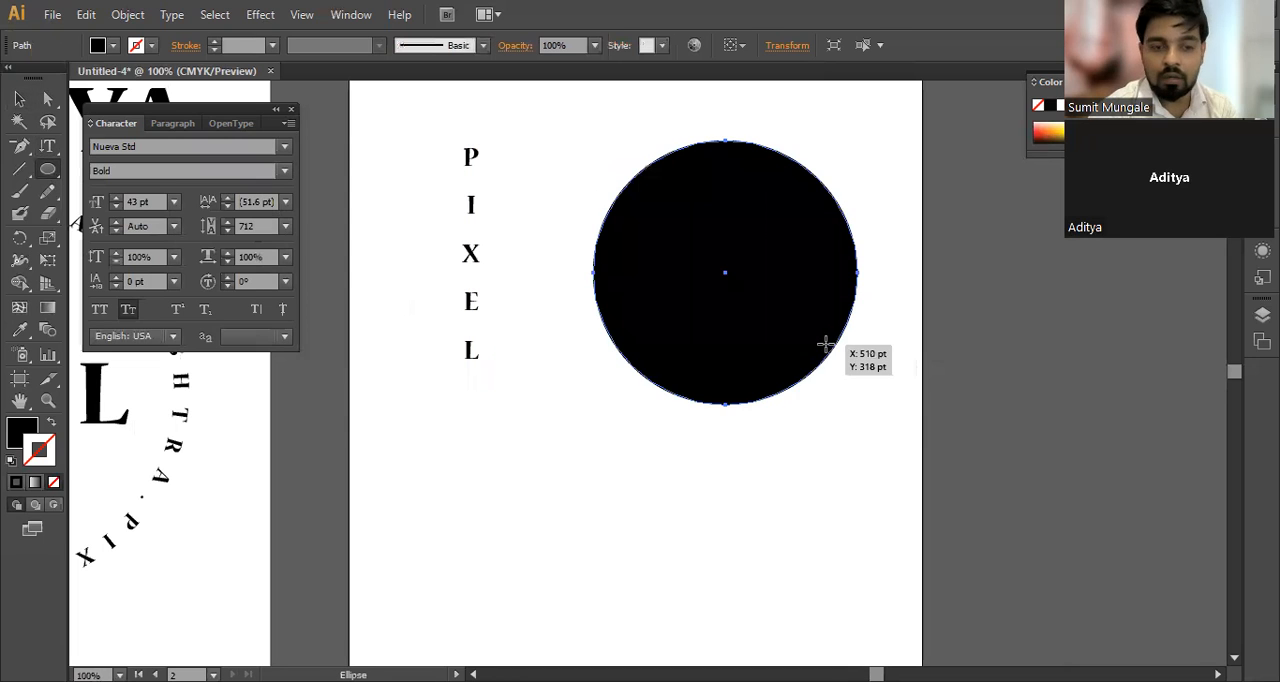
{"action": "key", "text": "shift+x"}
Step: Fill the circle with repeated capital A letters using the Vertical Area Type tool, and finish editing the text
{"action": "left_click_drag", "start_coordinate": [47, 146], "coordinate": [134, 240]}
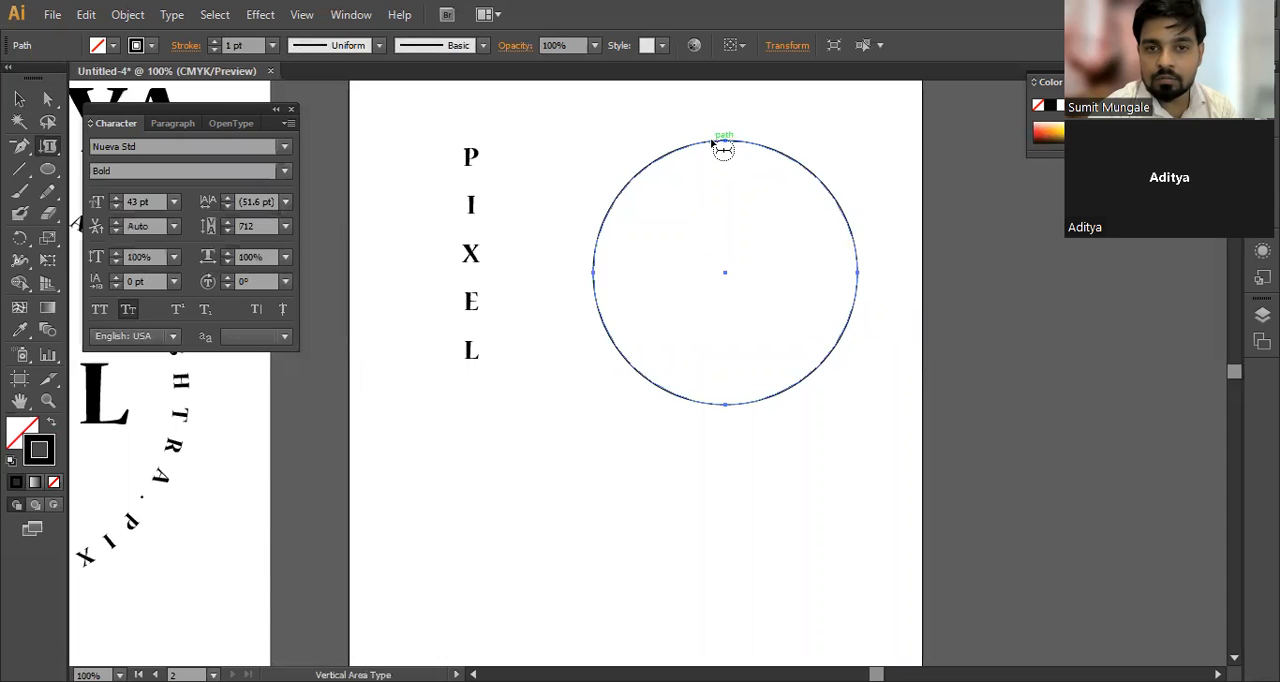
{"action": "left_click", "coordinate": [720, 144]}
{"action": "type", "text": "AAAAAAAAAAAAAAA"}
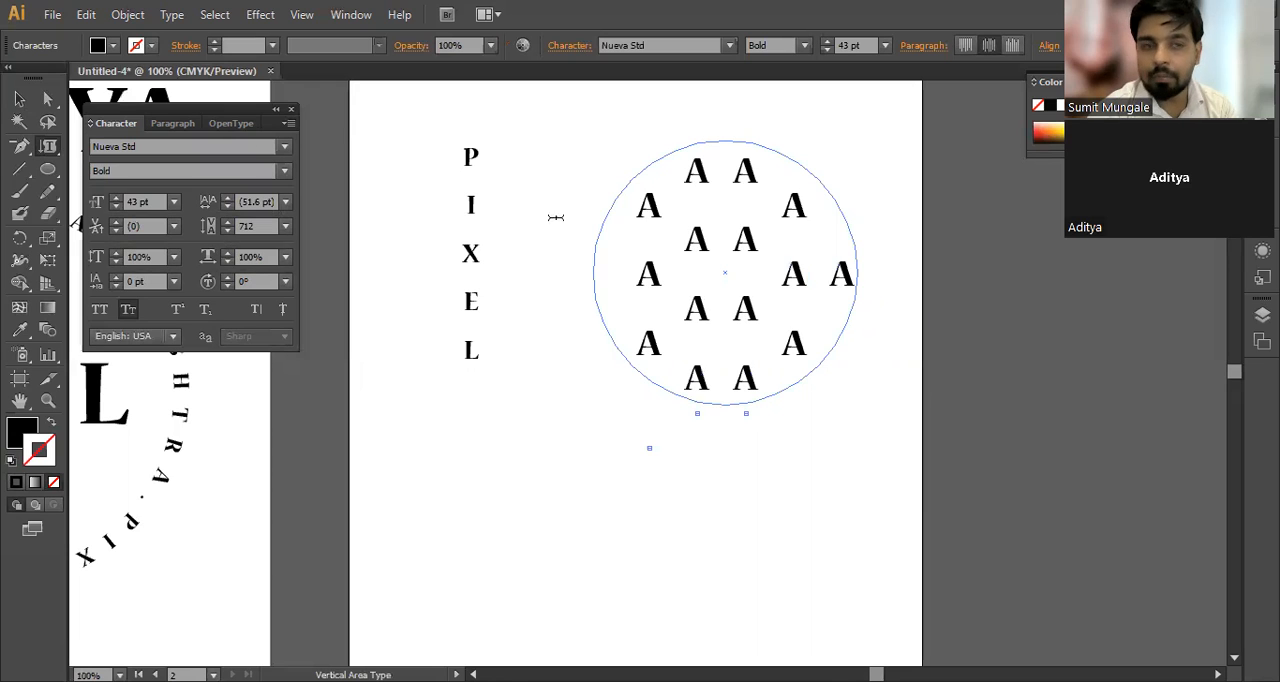
{"action": "left_click", "coordinate": [19, 99]}
Step: Draw a second, smaller circle in the free space below the area text and swap it to an unfilled outline
{"action": "left_click", "coordinate": [50, 168]}
{"action": "left_click", "coordinate": [107, 220]}
{"action": "key", "text": "space"}
{"action": "left_click_drag", "start_coordinate": [412, 340], "coordinate": [444, 145]}
{"action": "mouse_move", "coordinate": [515, 300]}
{"action": "left_mouse_down"}
{"action": "mouse_move", "coordinate": [737, 479]}
{"action": "mouse_move", "coordinate": [737, 517]}
{"action": "left_mouse_up"}
{"action": "key", "text": "shift+x"}
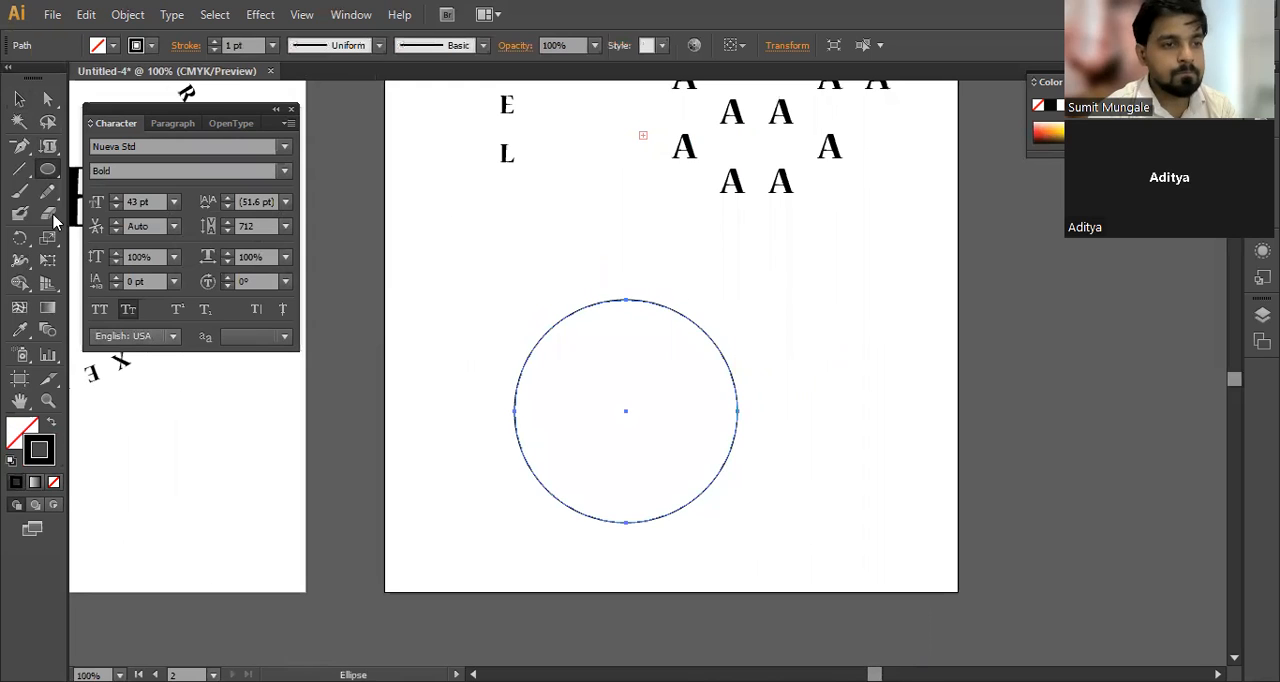
Step: Run repeated capital A letters around the lower circle with the Vertical Type on a Path tool, and deselect the text
{"action": "left_click", "coordinate": [47, 147]}
{"action": "left_click", "coordinate": [48, 147]}
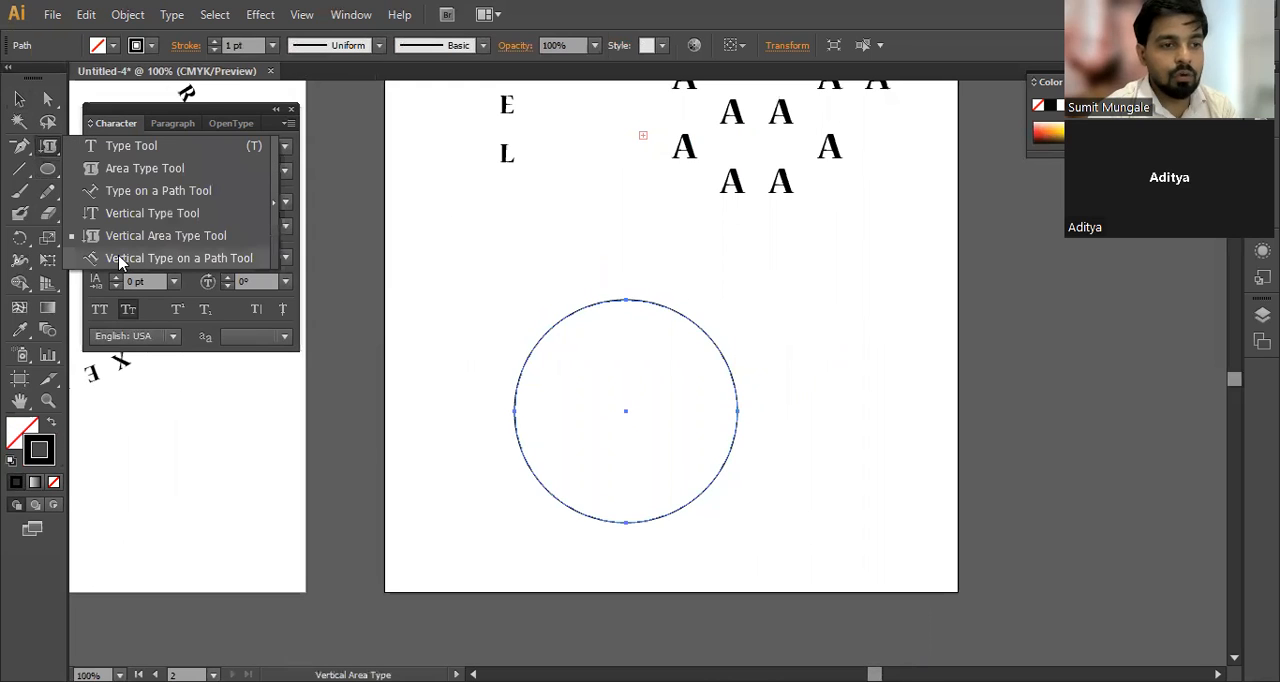
{"action": "left_click", "coordinate": [182, 262]}
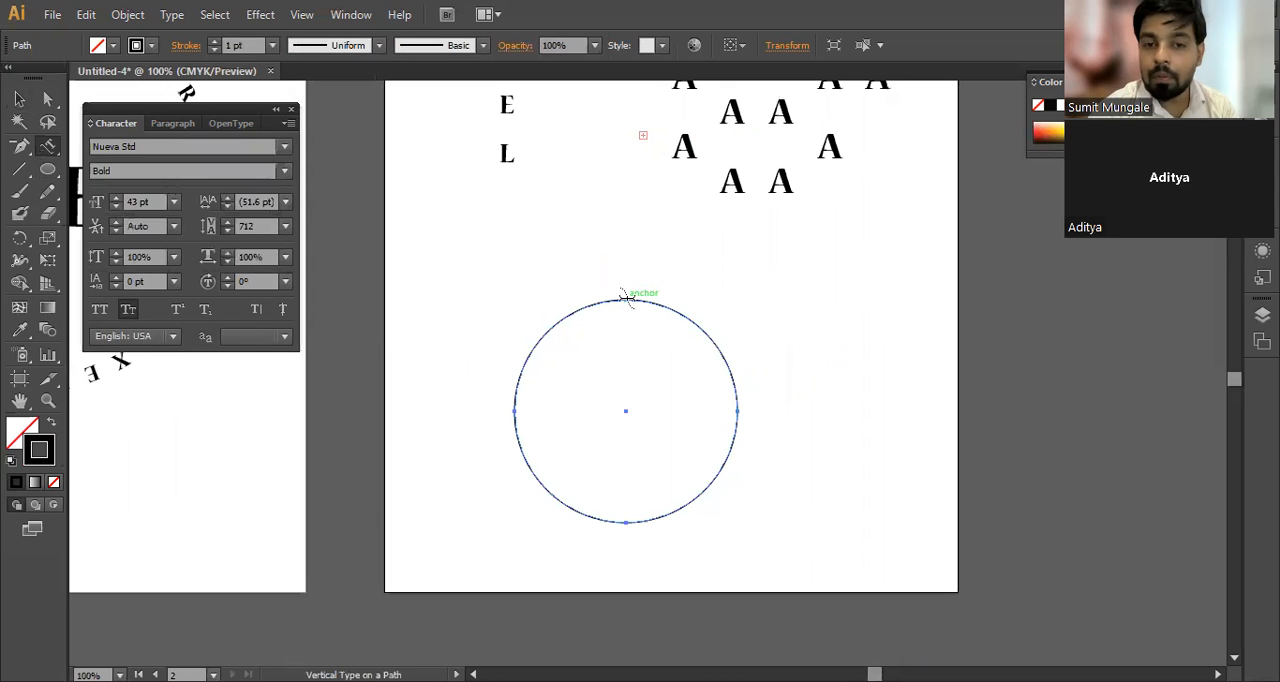
{"action": "left_click", "coordinate": [627, 298]}
{"action": "type", "text": "AAAAAA"}
{"action": "type", "text": "AAAA"}
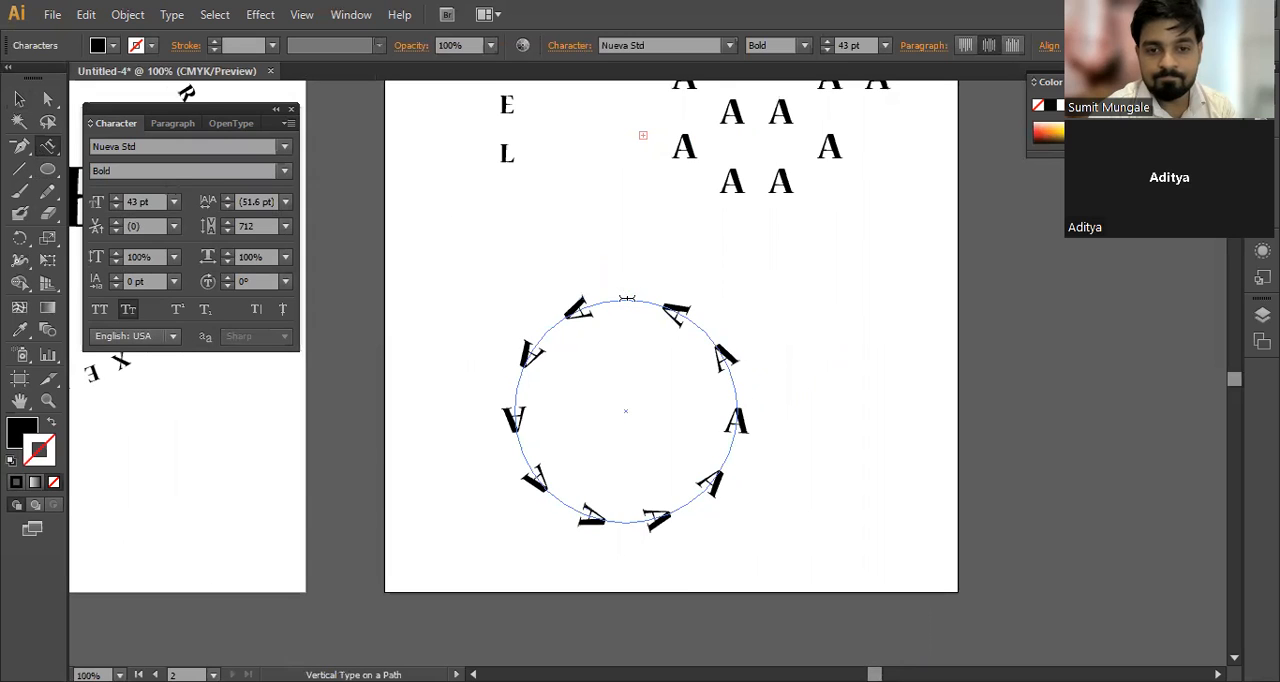
{"action": "key", "text": "ctrl+z"}
{"action": "type", "text": "AAAAAAAAAA"}
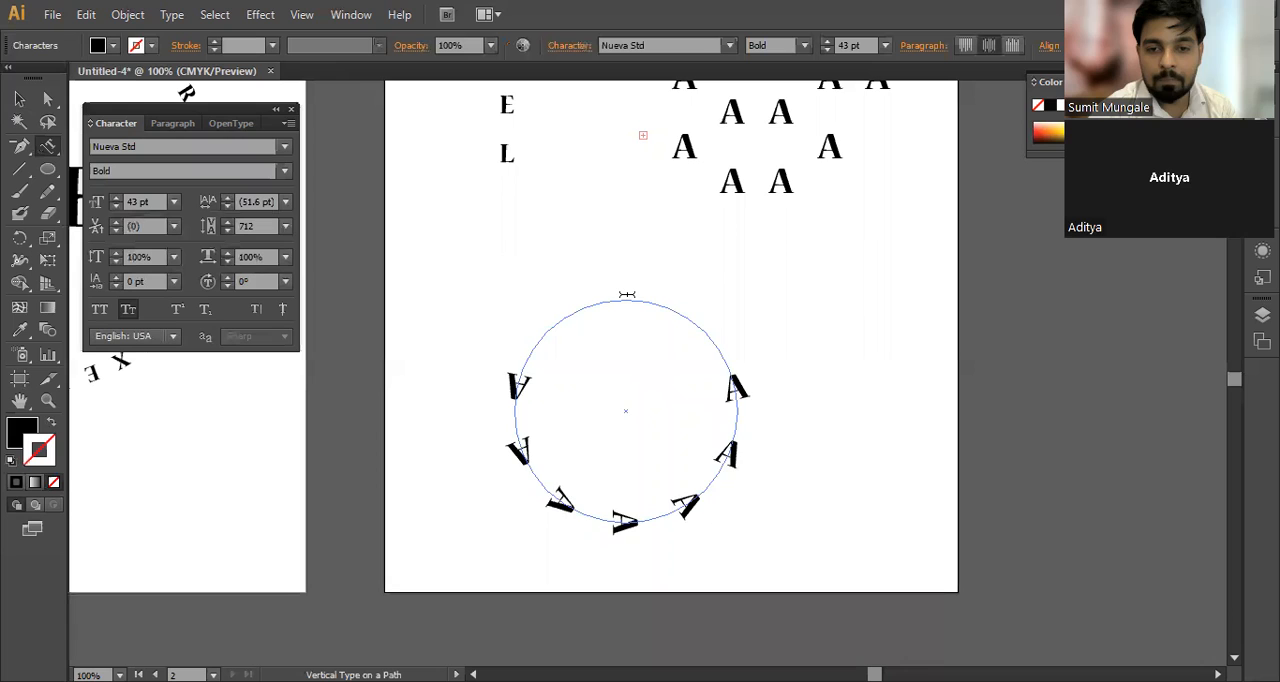
{"action": "key", "text": "Escape"}
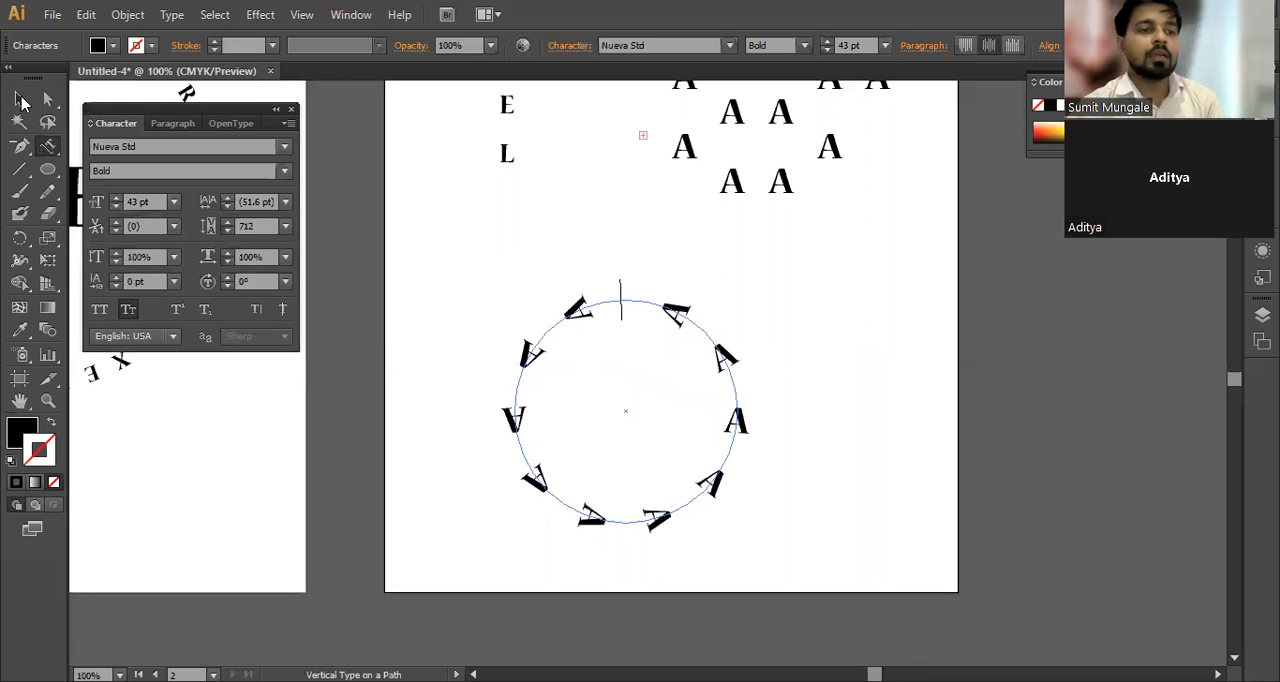
{"action": "left_click", "coordinate": [908, 377]}
Step: Select the three vertical type examples on the second artboard and delete them all
{"action": "scroll", "coordinate": [905, 395], "scroll_direction": "up", "scroll_amount": 1}
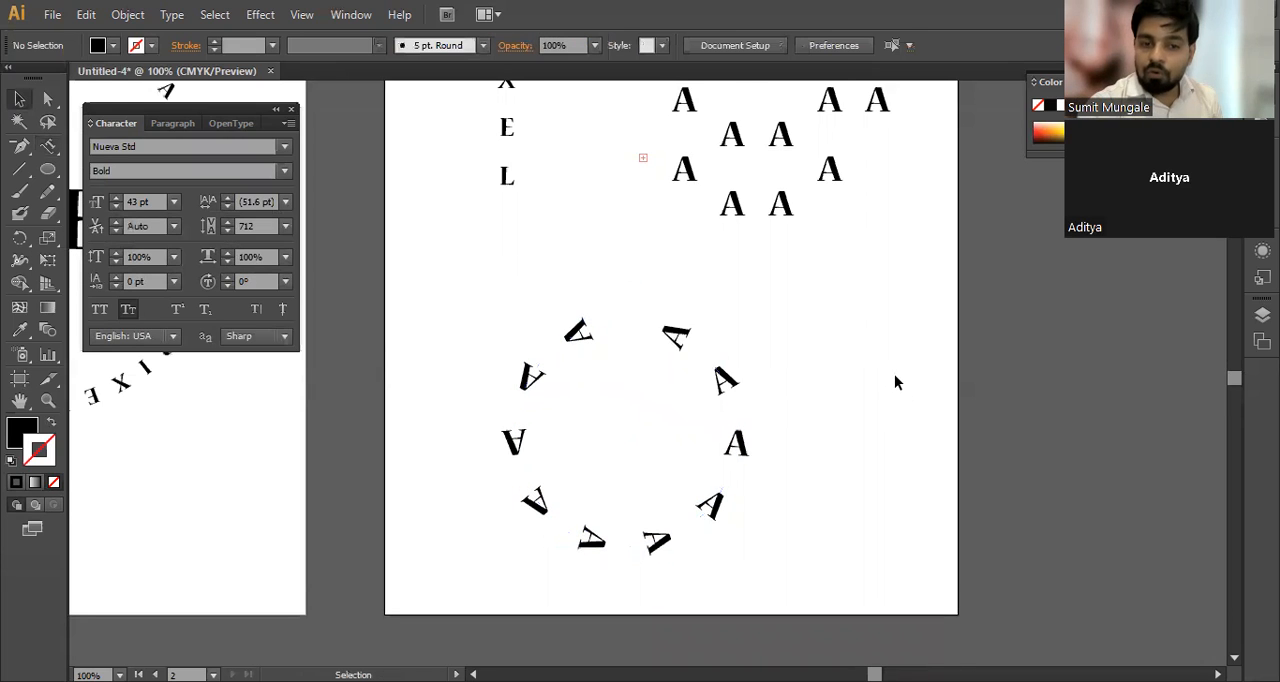
{"action": "scroll", "coordinate": [893, 375], "scroll_direction": "up", "scroll_amount": 4}
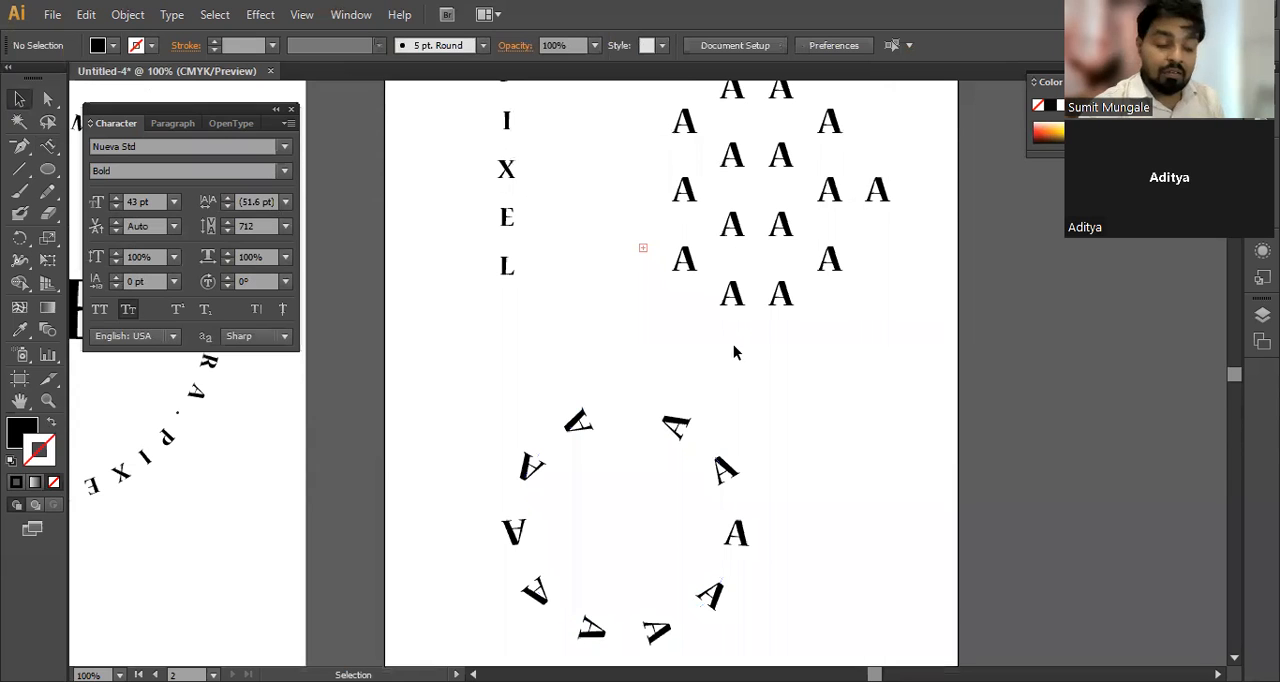
{"action": "scroll", "coordinate": [757, 314], "scroll_direction": "down", "scroll_amount": 2}
{"action": "left_click_drag", "start_coordinate": [466, 491], "coordinate": [649, 518]}
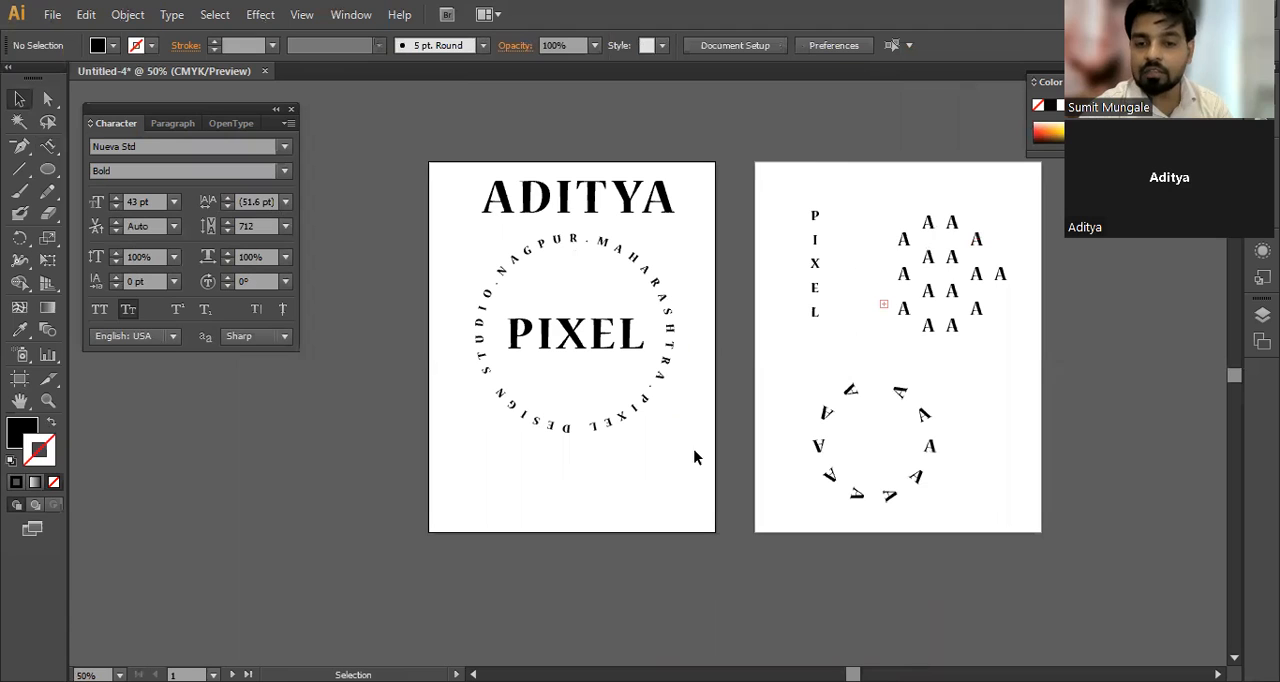
{"action": "left_click_drag", "start_coordinate": [809, 166], "coordinate": [1024, 543]}
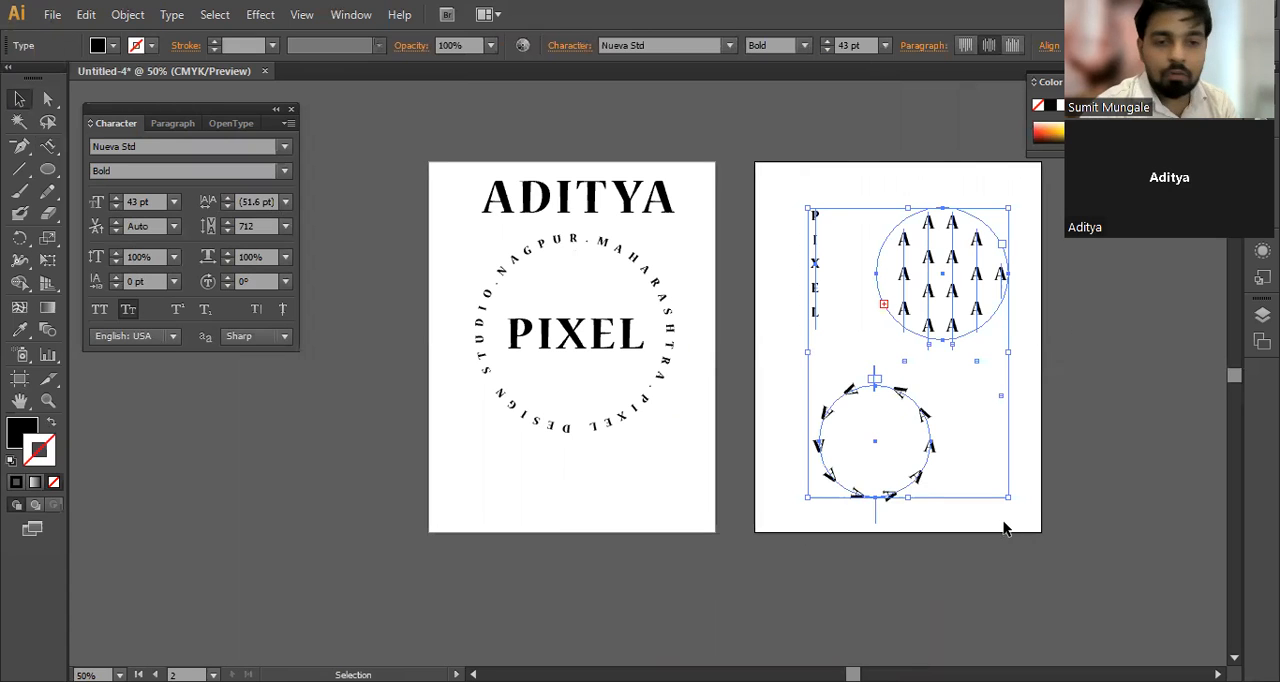
{"action": "scroll", "coordinate": [1029, 447], "scroll_direction": "up", "scroll_amount": 1}
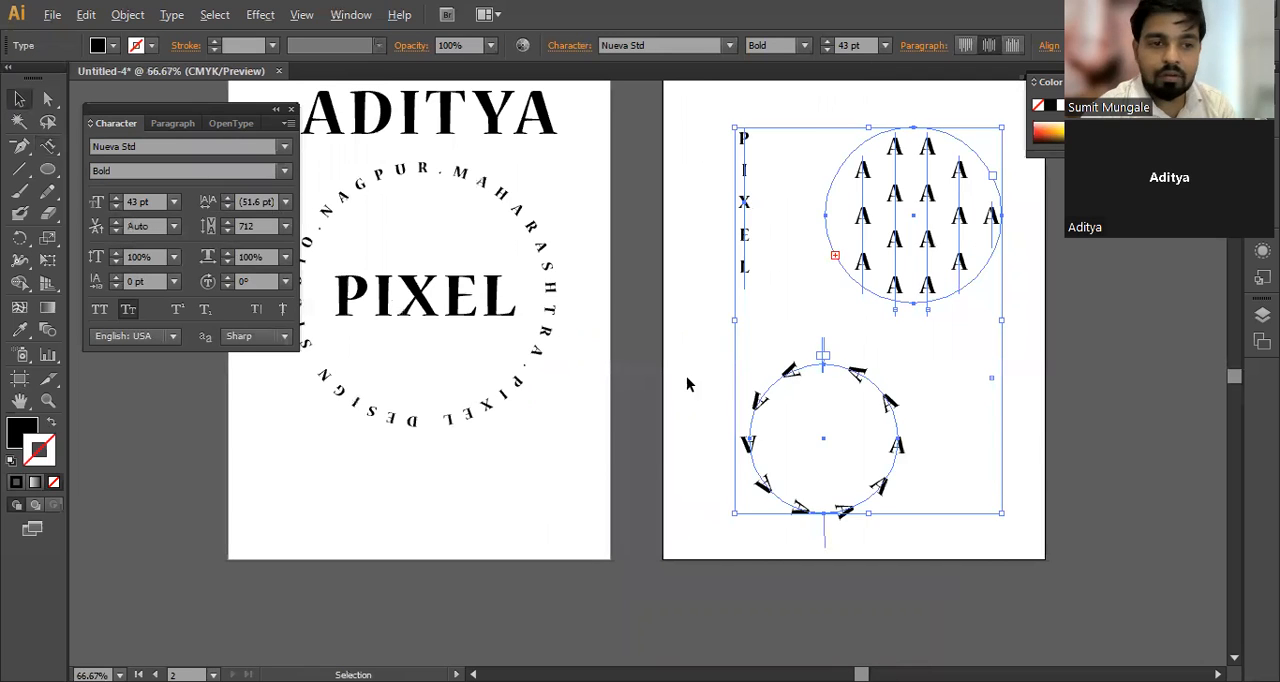
{"action": "left_click_drag", "start_coordinate": [614, 433], "coordinate": [655, 438]}
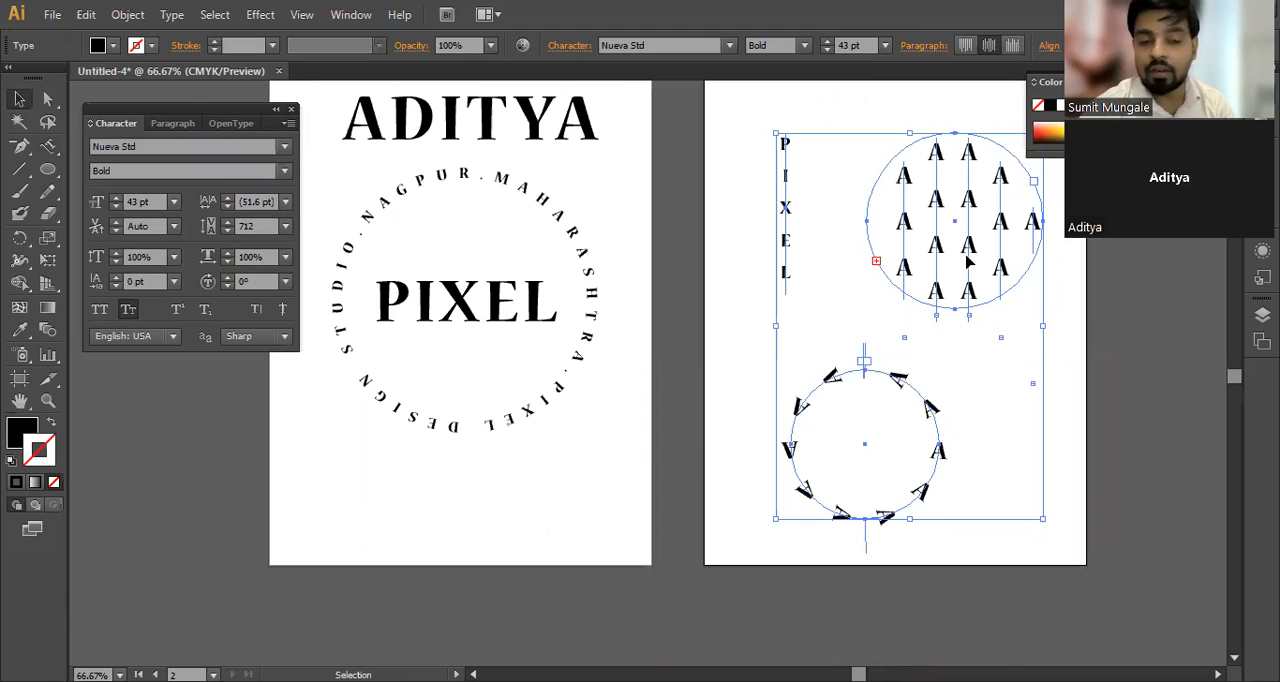
{"action": "key", "text": "Delete"}
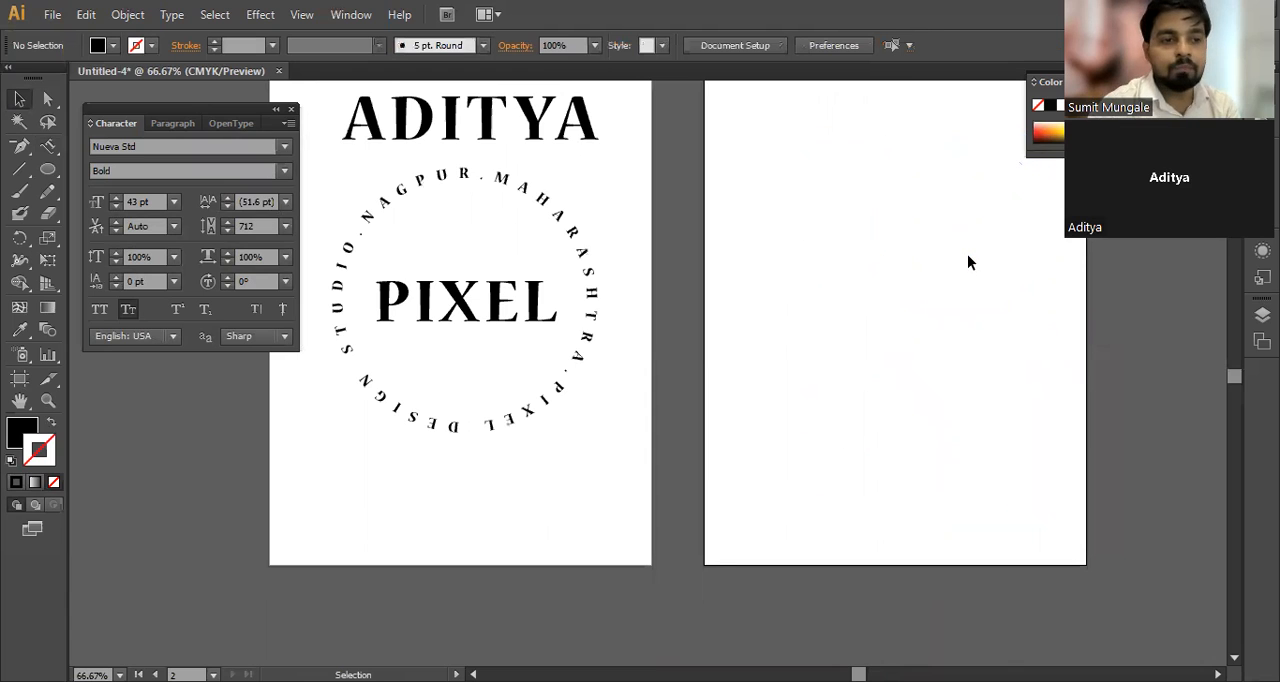
Step: Draw three crossing straight lines on the second artboard with the Line Segment tool
{"action": "mouse_move", "coordinate": [47, 145]}
{"action": "left_mouse_down"}
{"action": "mouse_move", "coordinate": [150, 238]}
{"action": "mouse_move", "coordinate": [152, 262]}
{"action": "mouse_move", "coordinate": [42, 142]}
{"action": "mouse_move", "coordinate": [55, 155]}
{"action": "mouse_move", "coordinate": [20, 172]}
{"action": "mouse_move", "coordinate": [89, 175]}
{"action": "mouse_move", "coordinate": [79, 184]}
{"action": "mouse_move", "coordinate": [103, 195]}
{"action": "mouse_move", "coordinate": [132, 256]}
{"action": "mouse_move", "coordinate": [97, 174]}
{"action": "left_mouse_up"}
{"action": "left_click", "coordinate": [20, 172]}
{"action": "left_click_drag", "start_coordinate": [777, 134], "coordinate": [890, 376]}
{"action": "left_click_drag", "start_coordinate": [904, 153], "coordinate": [857, 385]}
{"action": "left_click_drag", "start_coordinate": [767, 213], "coordinate": [1040, 399]}
Step: Remove the three lines and all the text artwork so that both artboards are empty
{"action": "key", "text": "ctrl+a"}
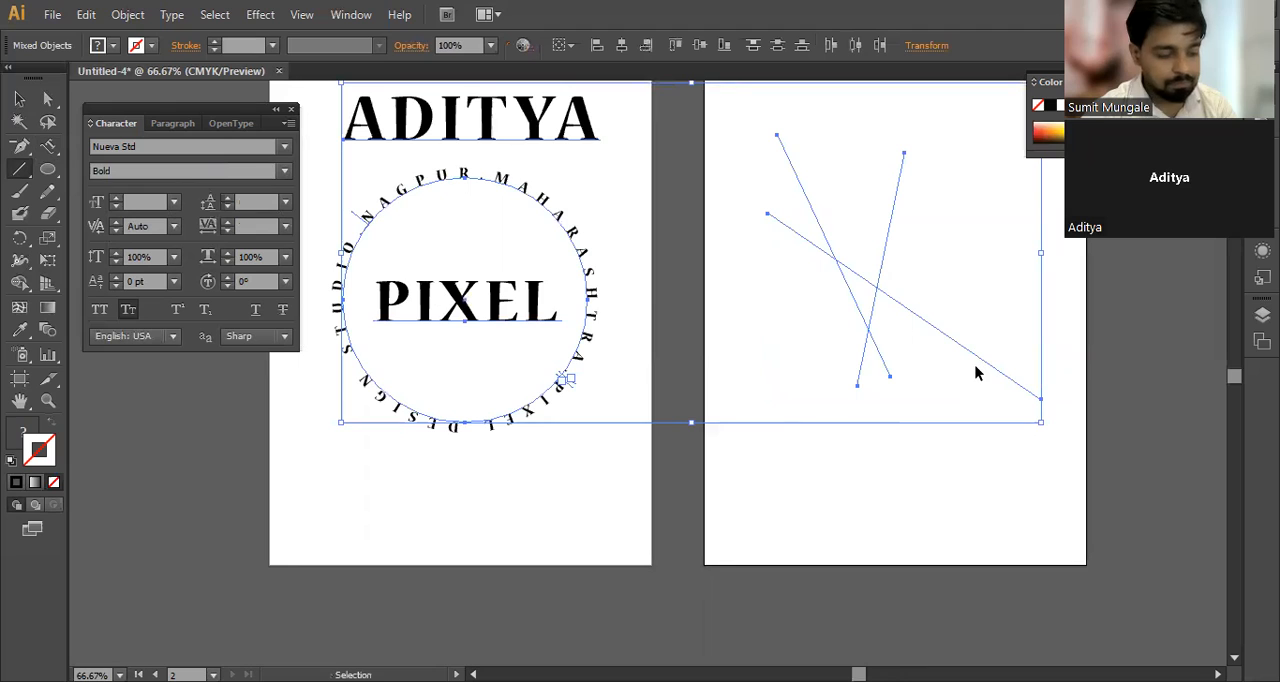
{"action": "key", "text": "ctrl+z"}
{"action": "key", "text": "ctrl+z"}
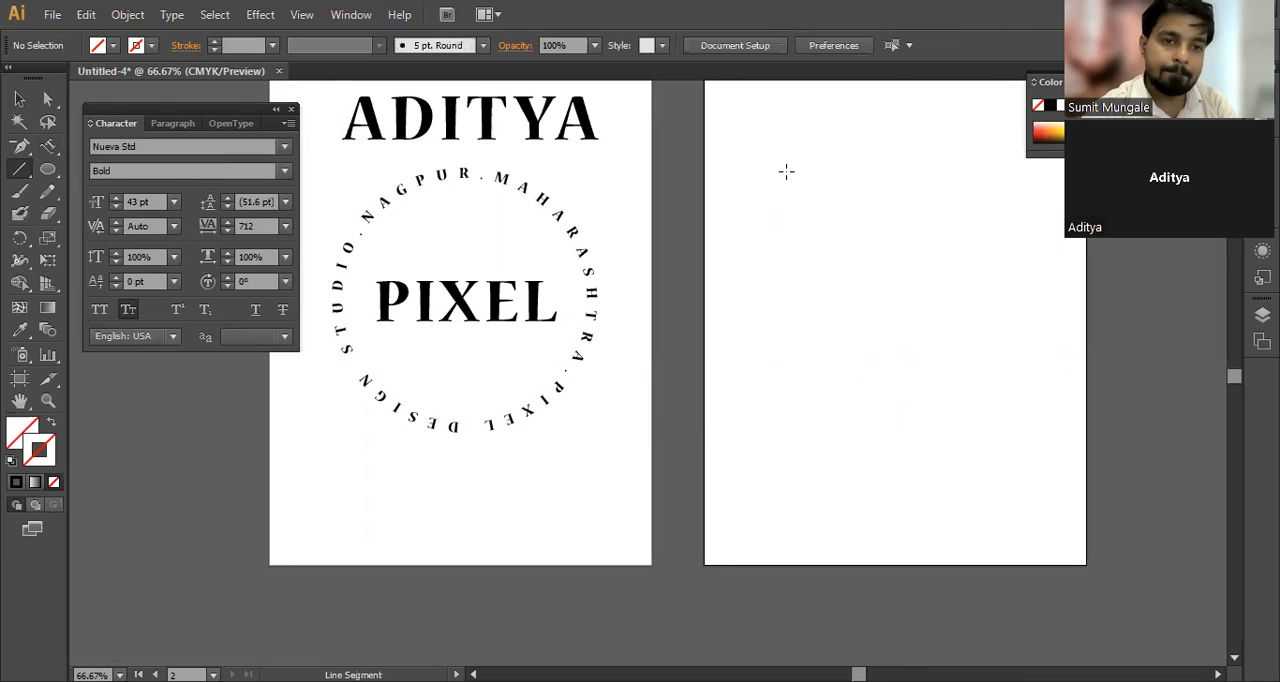
{"action": "key", "text": "ctrl+a"}
{"action": "key", "text": "Delete"}
Step: Draw a long diagonal line across the first artboard and give it a solid black 1 pt stroke
{"action": "mouse_move", "coordinate": [396, 157]}
{"action": "left_mouse_down"}
{"action": "mouse_move", "coordinate": [520, 203]}
{"action": "mouse_move", "coordinate": [672, 526]}
{"action": "left_mouse_up"}
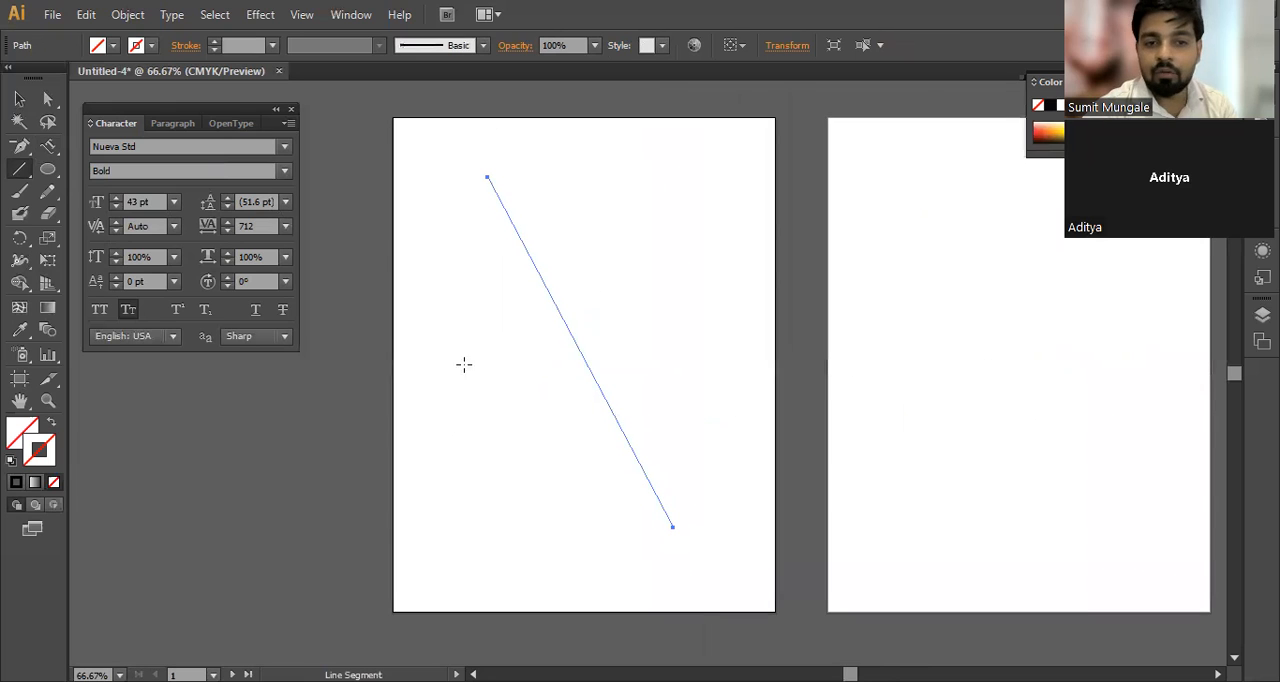
{"action": "key", "text": "v"}
{"action": "left_click_drag", "start_coordinate": [719, 277], "coordinate": [480, 470]}
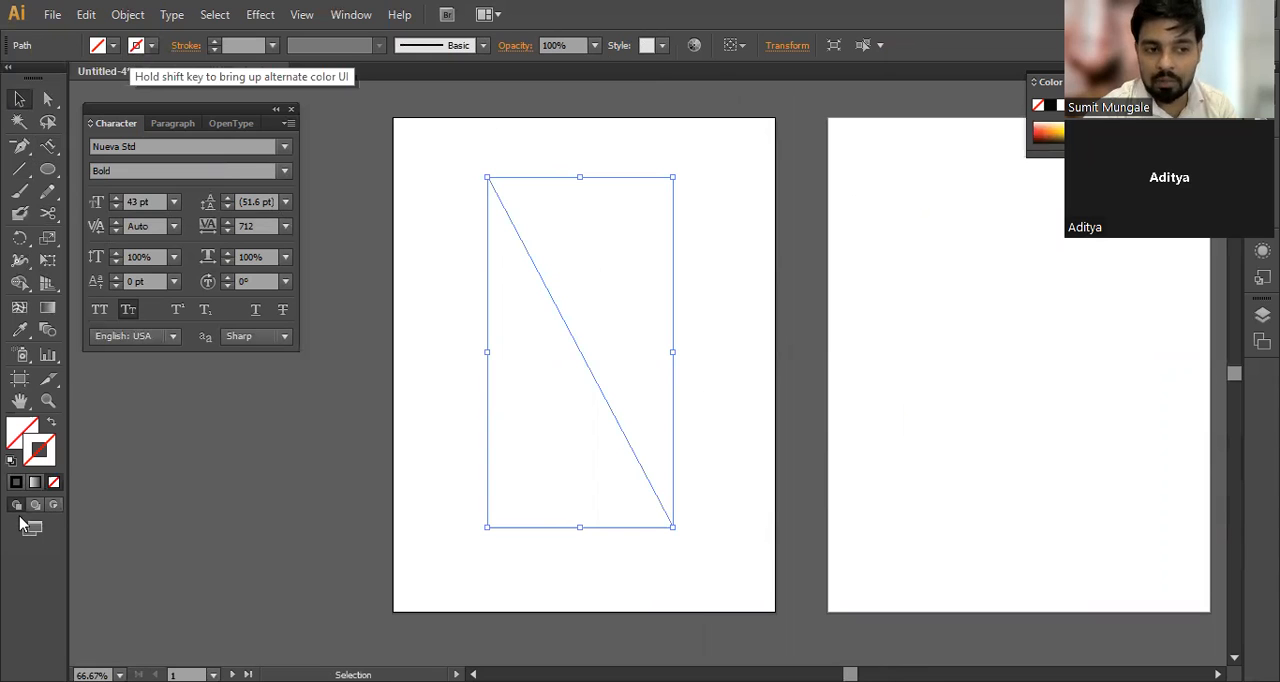
{"action": "left_click", "coordinate": [45, 460]}
{"action": "left_click", "coordinate": [14, 485]}
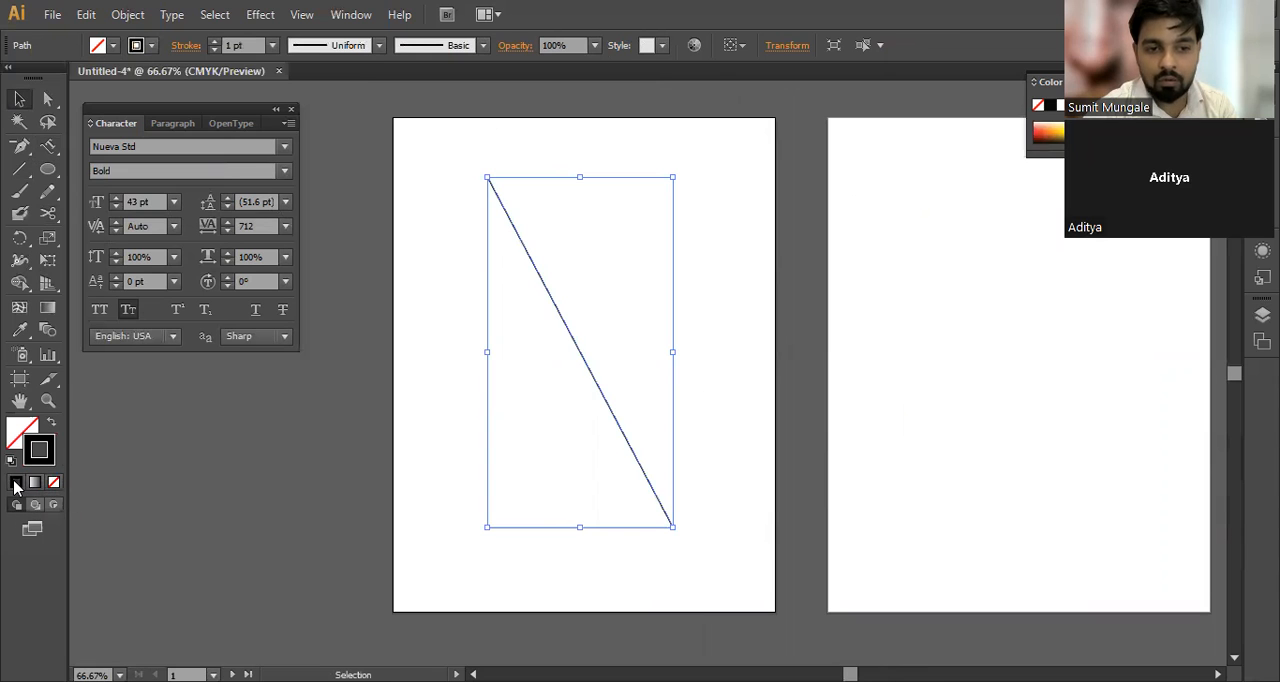
Step: Select the diagonal line on the first artboard and delete it
{"action": "left_click", "coordinate": [377, 505]}
{"action": "left_click", "coordinate": [596, 363]}
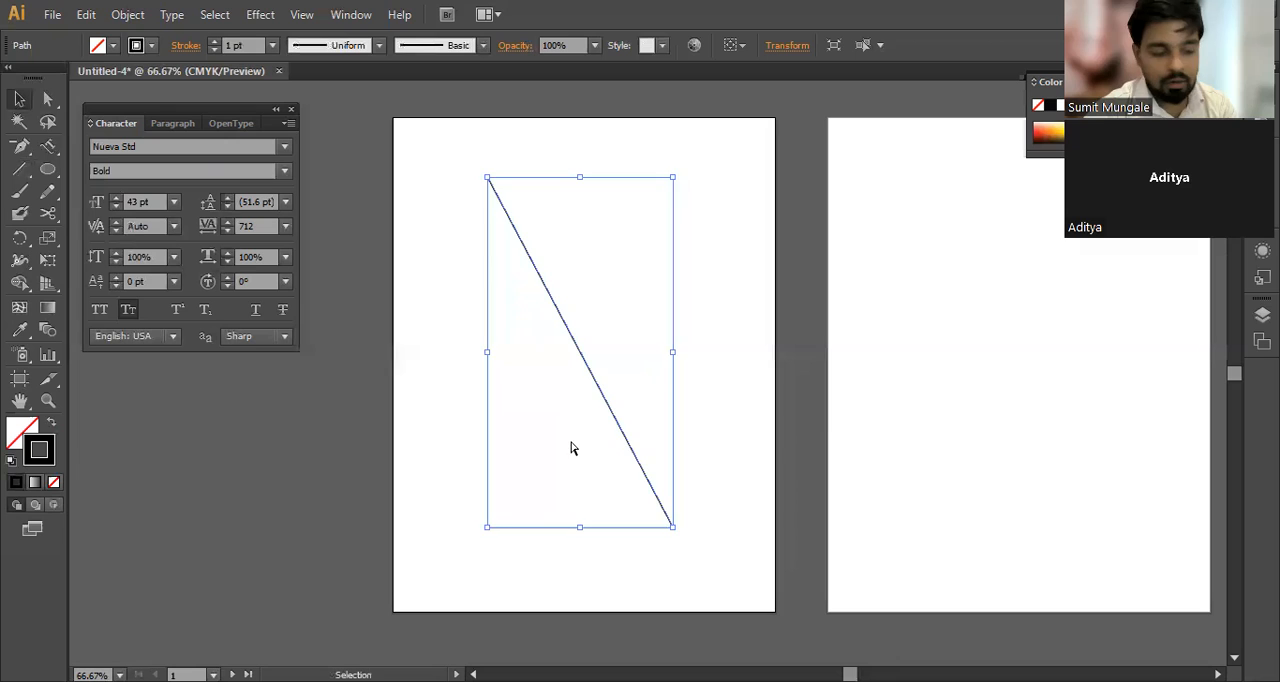
{"action": "key", "text": "Delete"}
Step: Create a 500 pt line at a 90° angle with the Line Segment tool and move it down to the middle of the first artboard
{"action": "left_click", "coordinate": [20, 168]}
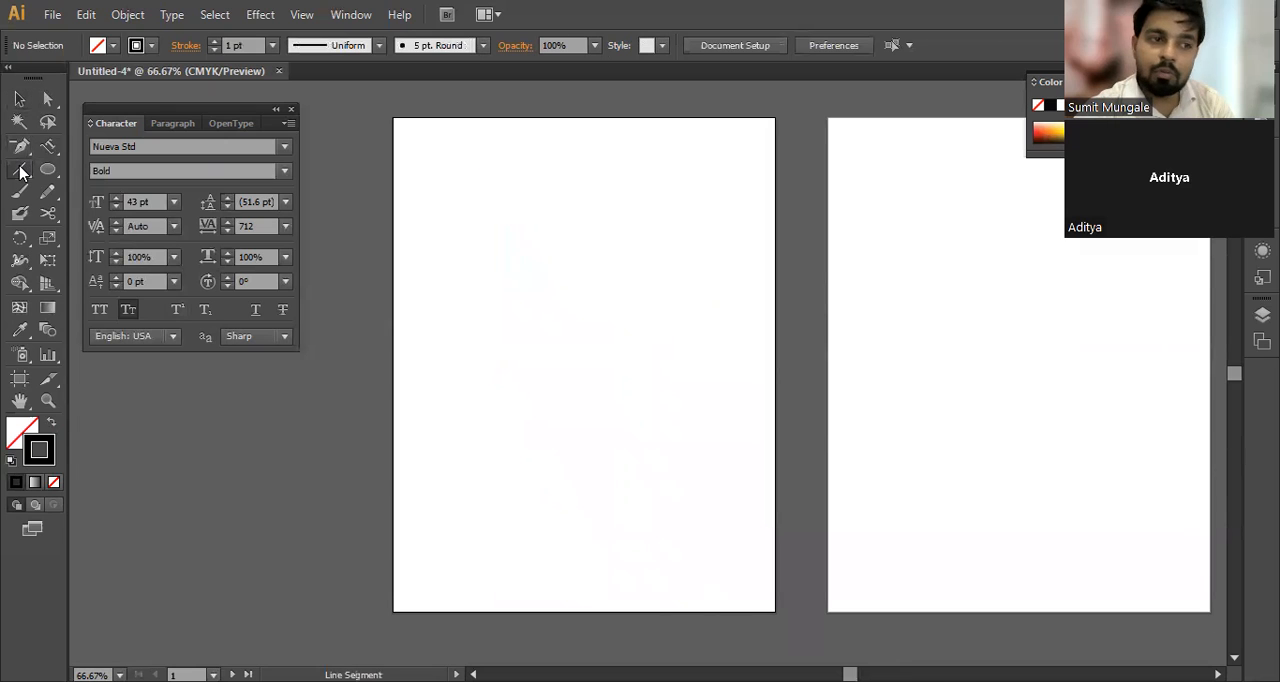
{"action": "left_click_drag", "start_coordinate": [20, 168], "coordinate": [92, 170]}
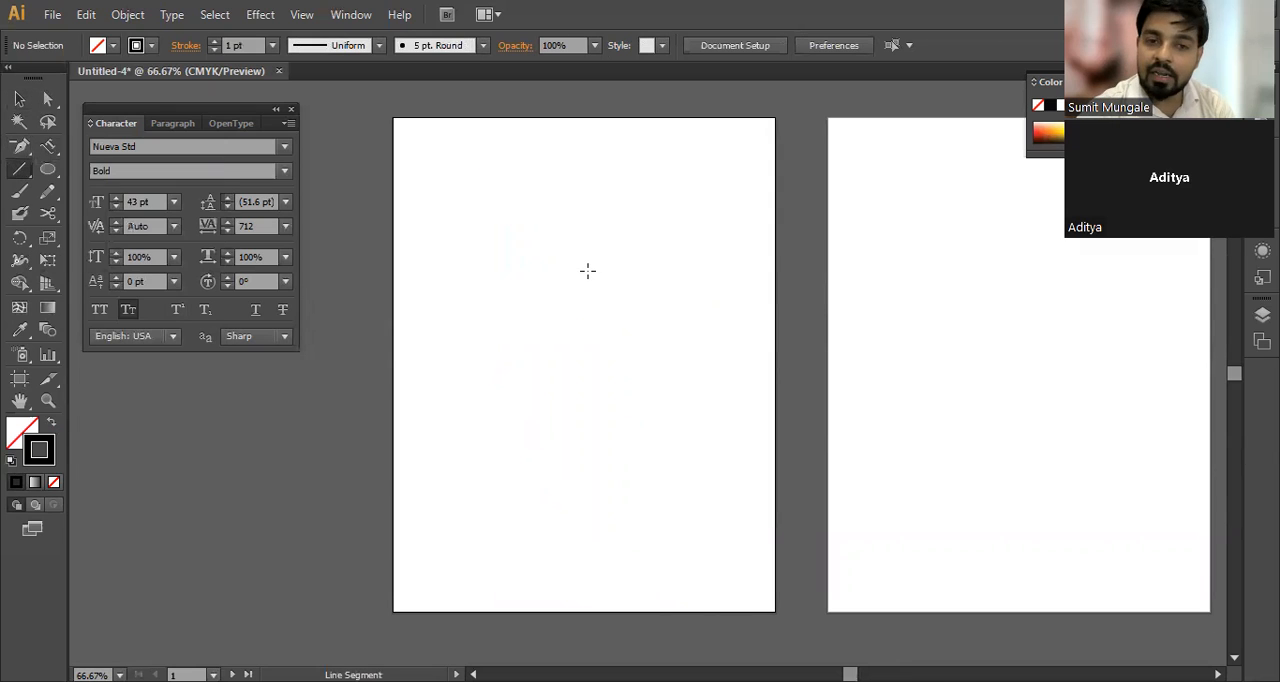
{"action": "left_click", "coordinate": [587, 270]}
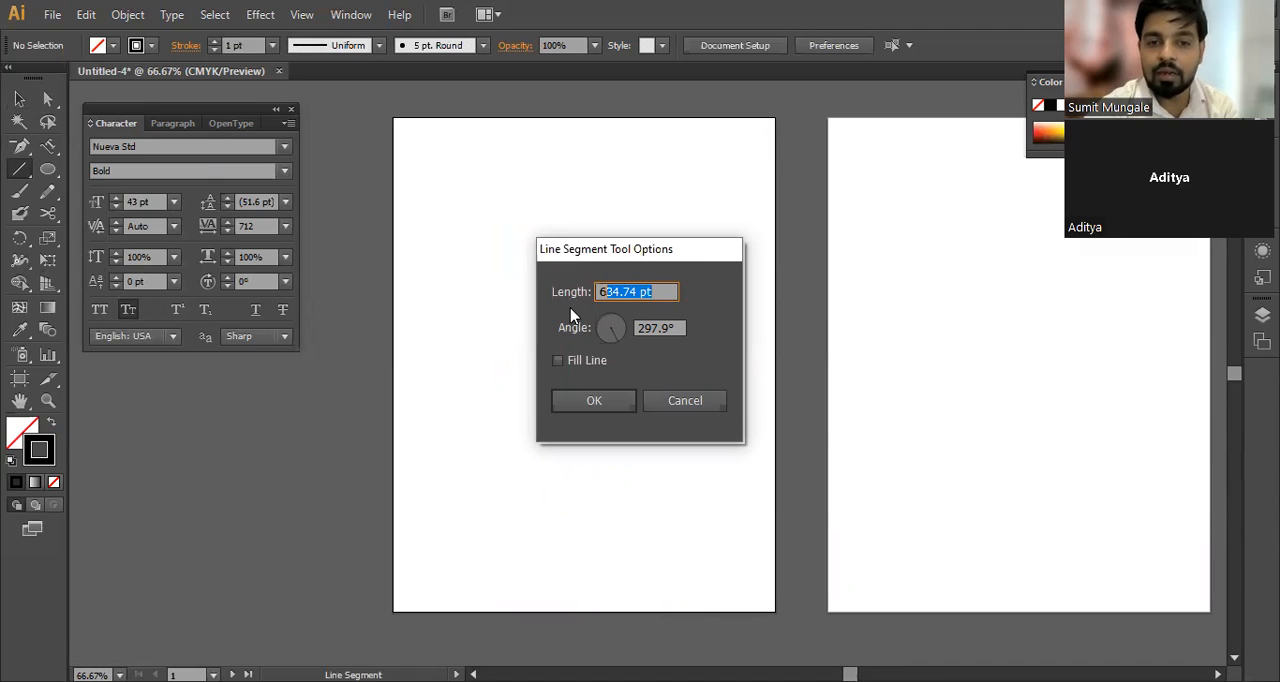
{"action": "type", "text": "5"}
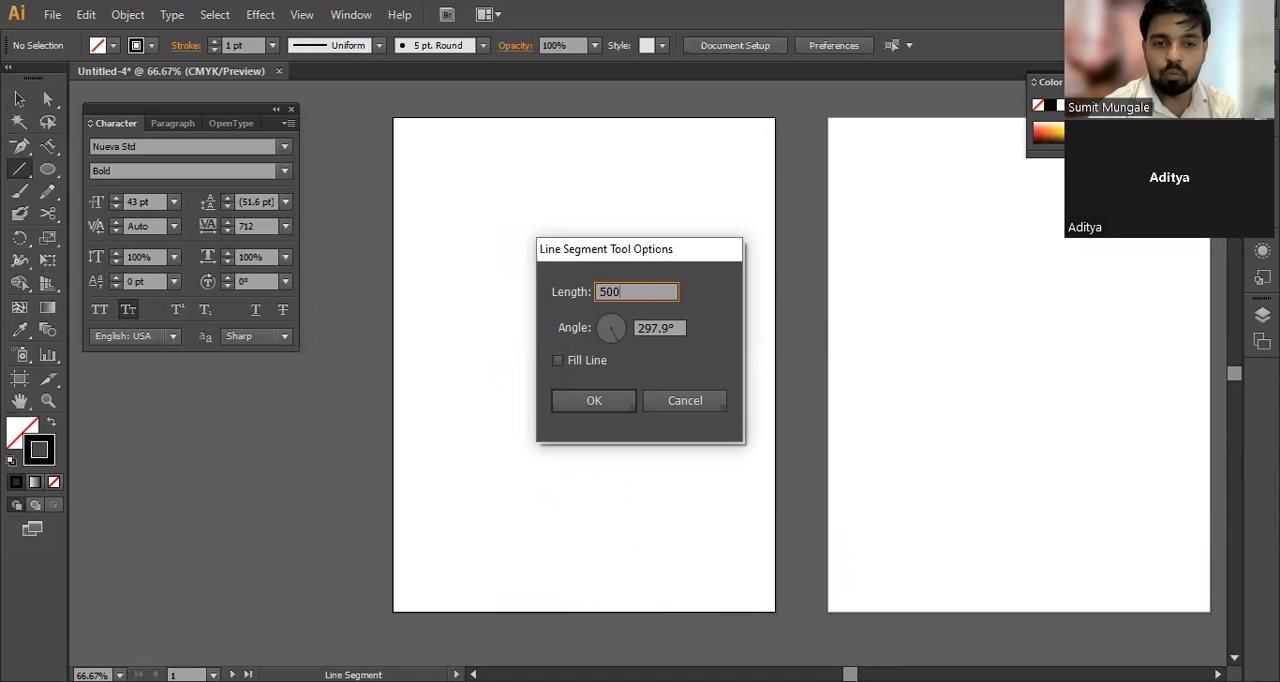
{"action": "type", "text": "00"}
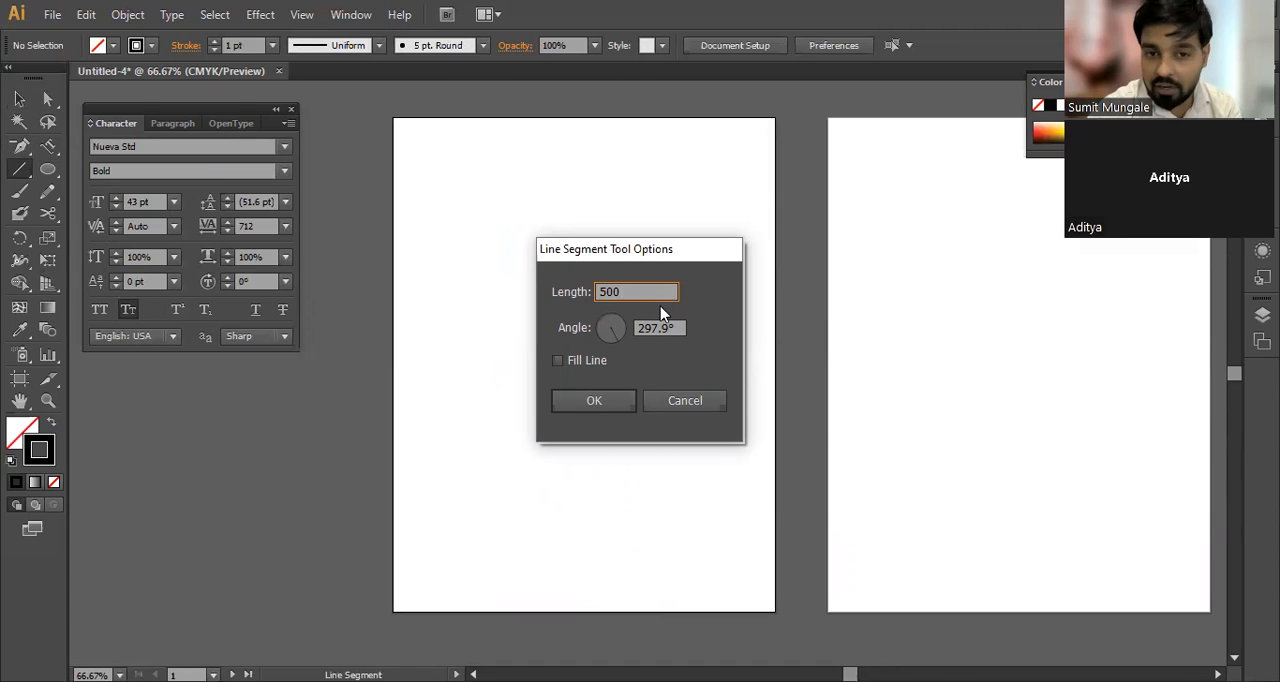
{"action": "key", "text": "Tab"}
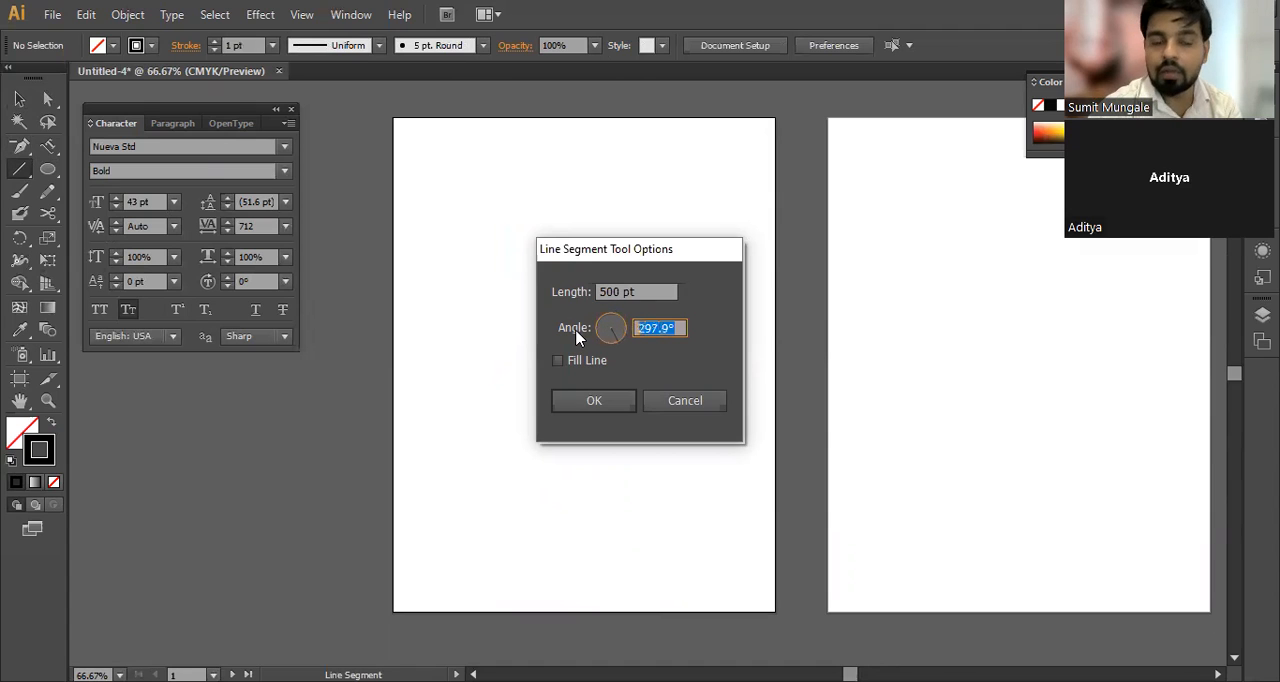
{"action": "type", "text": "90"}
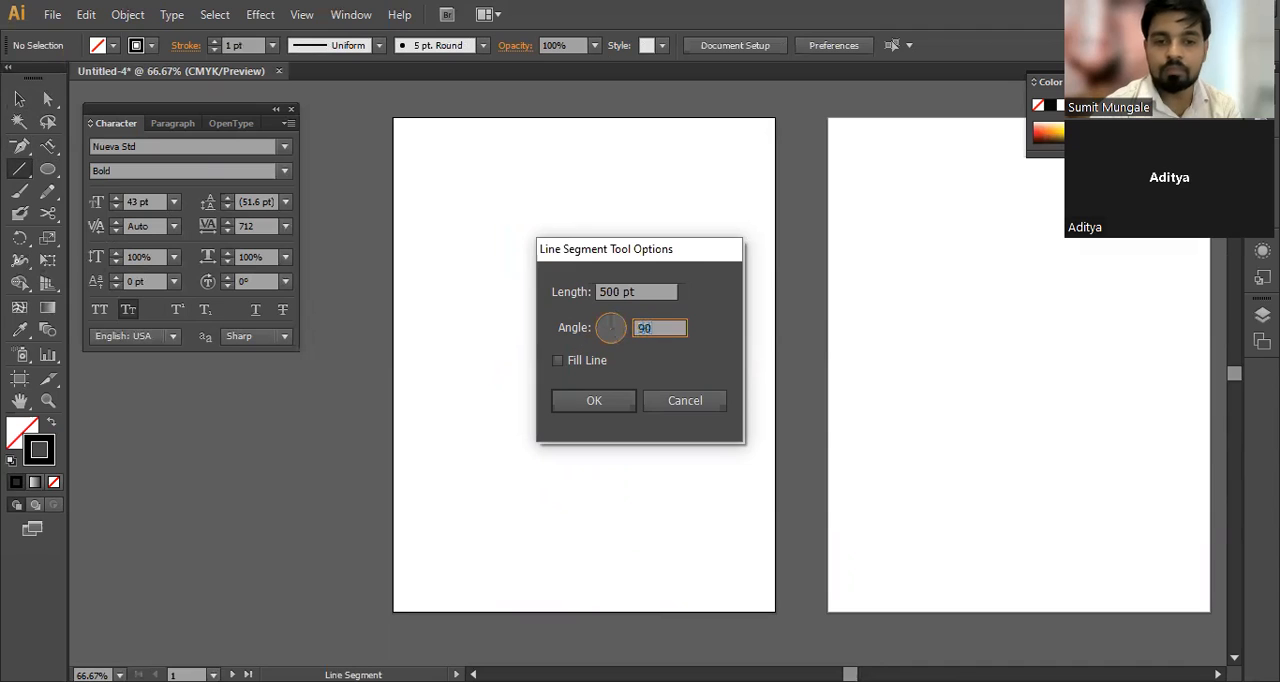
{"action": "key", "text": "Return"}
{"action": "key", "text": "v"}
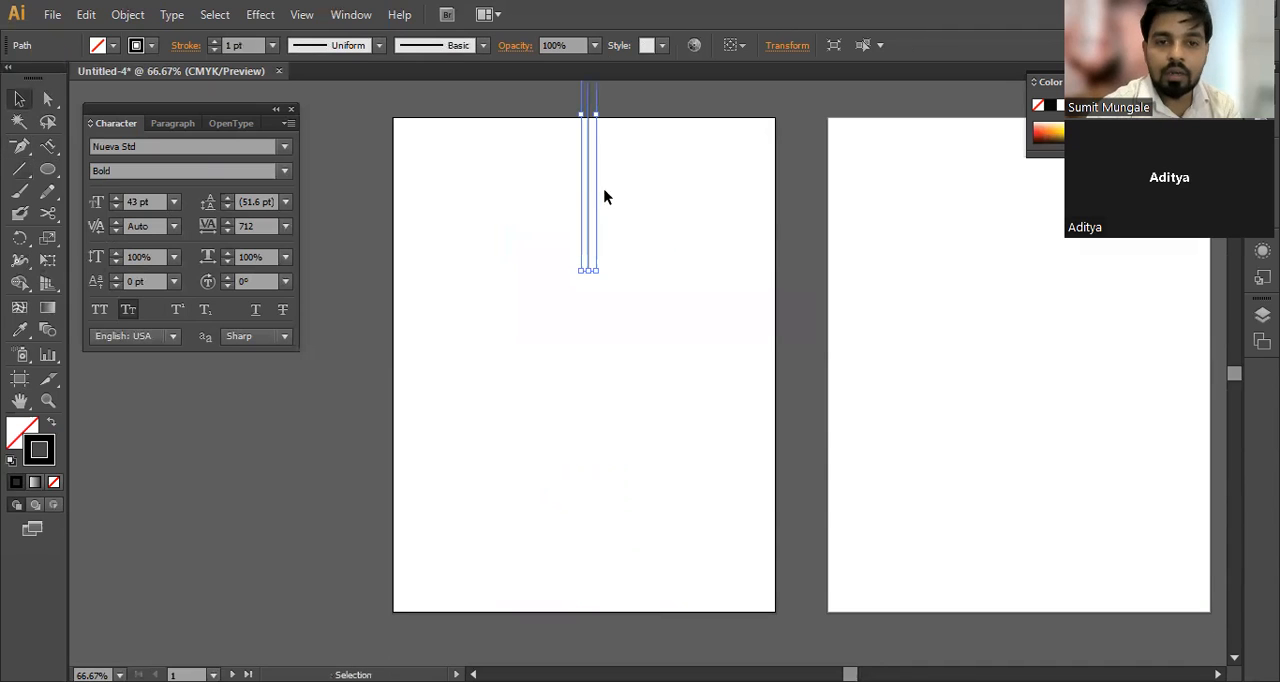
{"action": "left_click_drag", "start_coordinate": [591, 191], "coordinate": [589, 434]}
{"action": "key", "text": "ctrl+shift+a"}
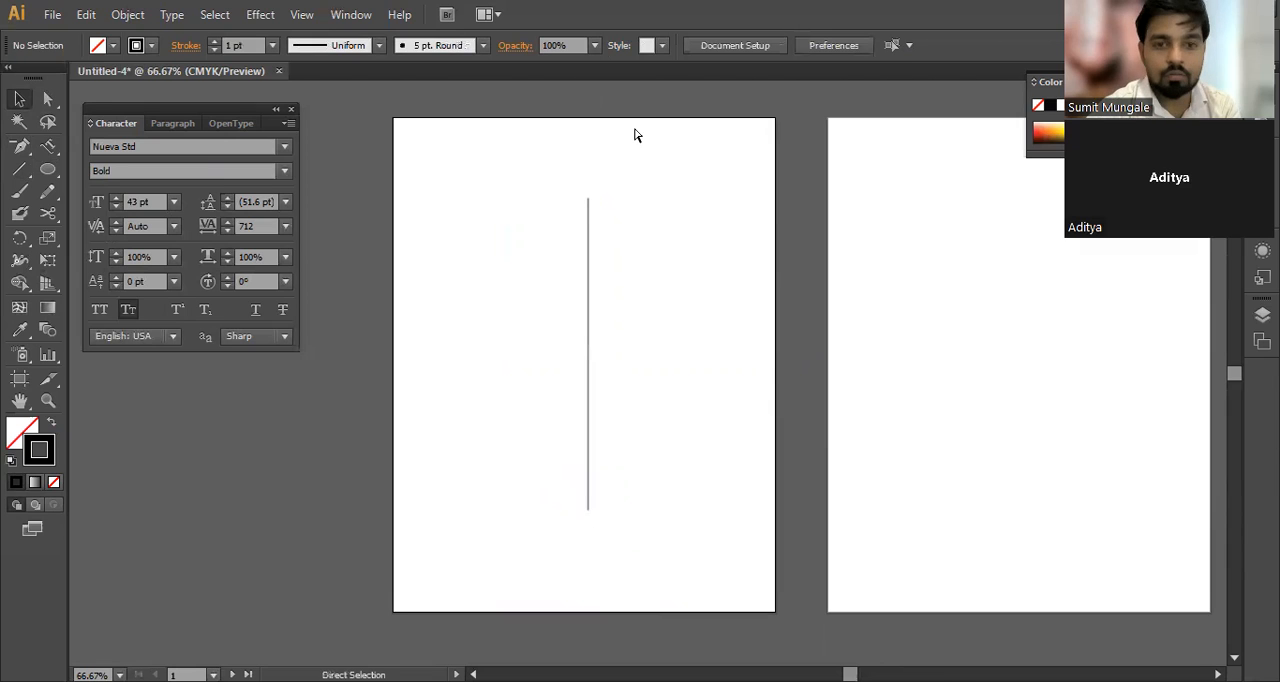
Step: Show the document rulers and check the list of available ruler units
{"action": "key", "text": "ctrl+r"}
{"action": "right_click", "coordinate": [660, 86]}
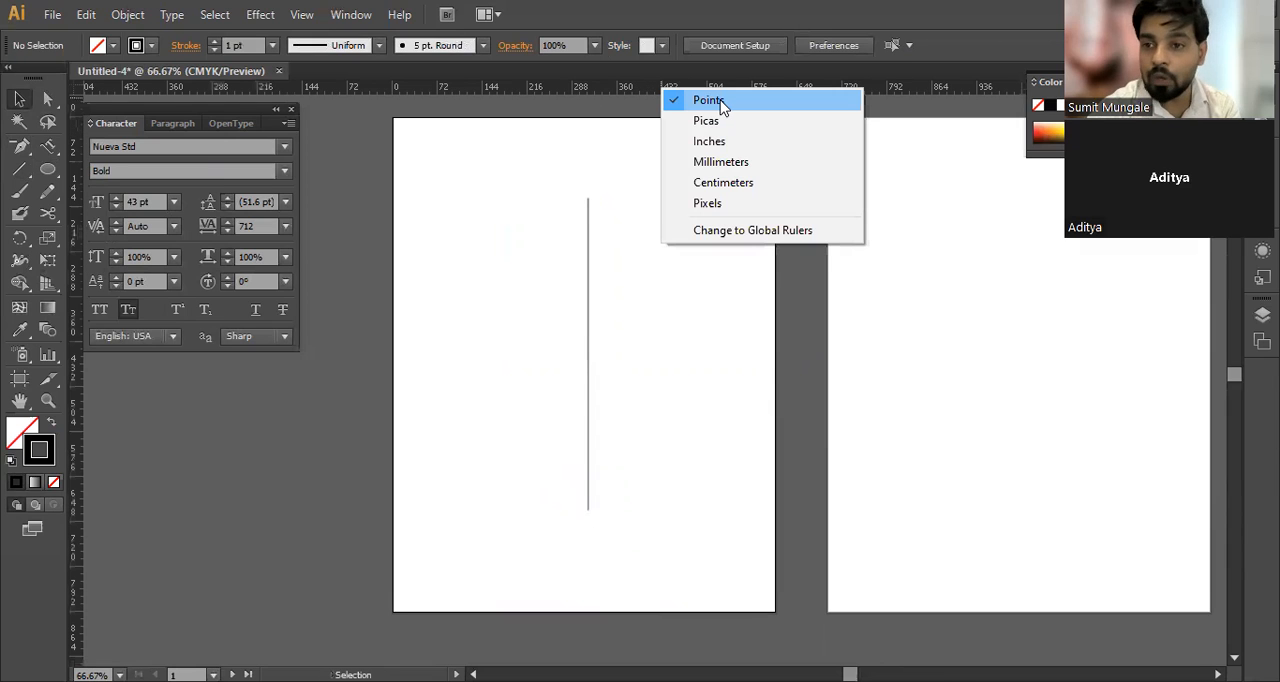
{"action": "left_click", "coordinate": [528, 387]}
Step: Delete the vertical line and switch the ruler units to inches
{"action": "key", "text": "ctrl+a"}
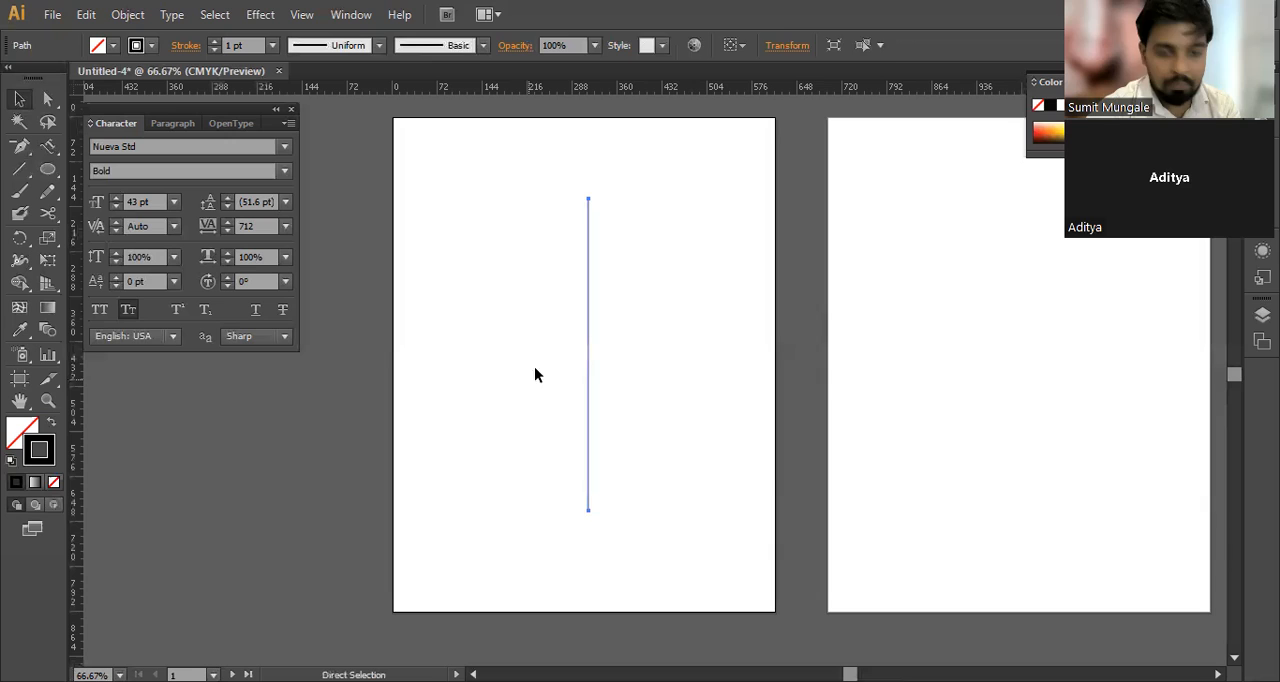
{"action": "key", "text": "Delete"}
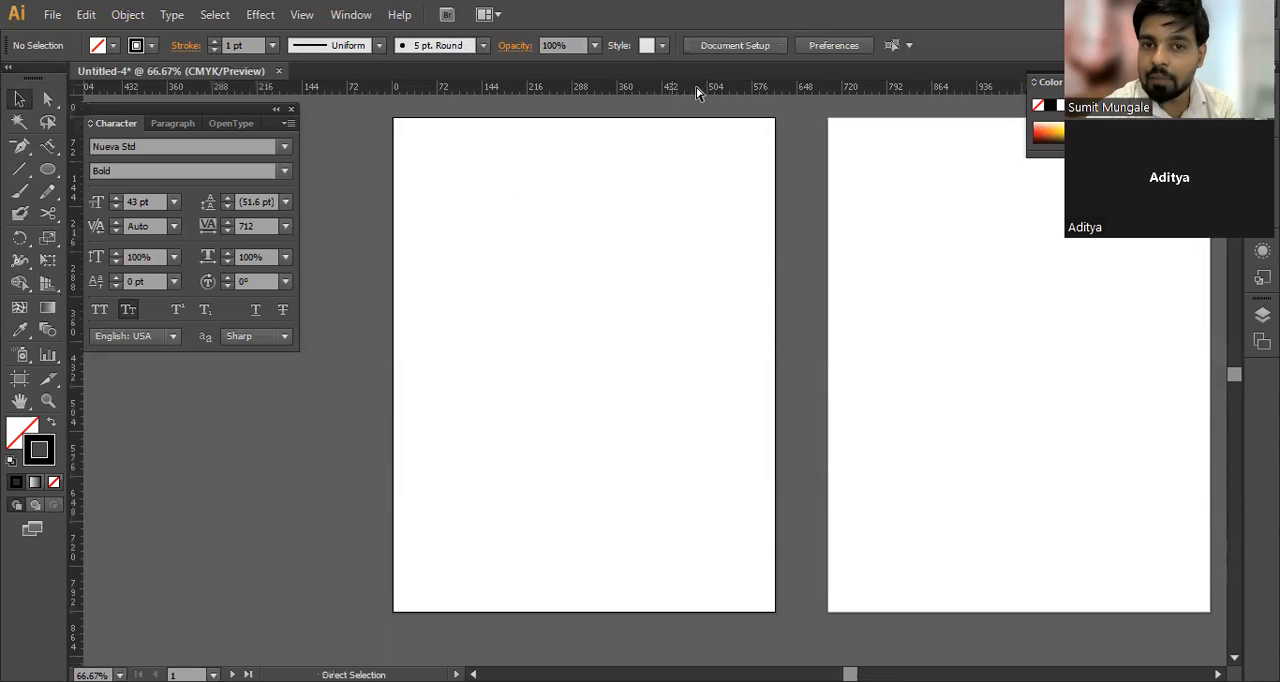
{"action": "right_click", "coordinate": [685, 87]}
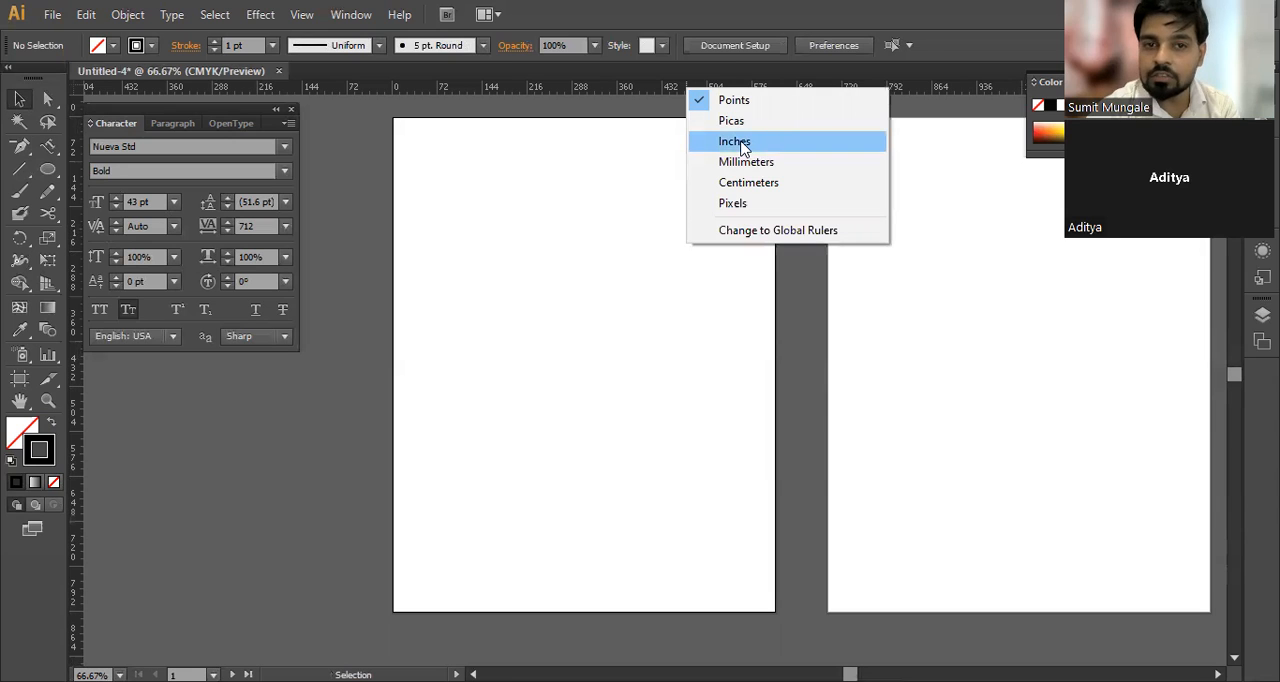
{"action": "left_click", "coordinate": [741, 146]}
Step: Create a vertical line 5 in long, move it down fully onto the first artboard, and deselect it
{"action": "left_click", "coordinate": [19, 169]}
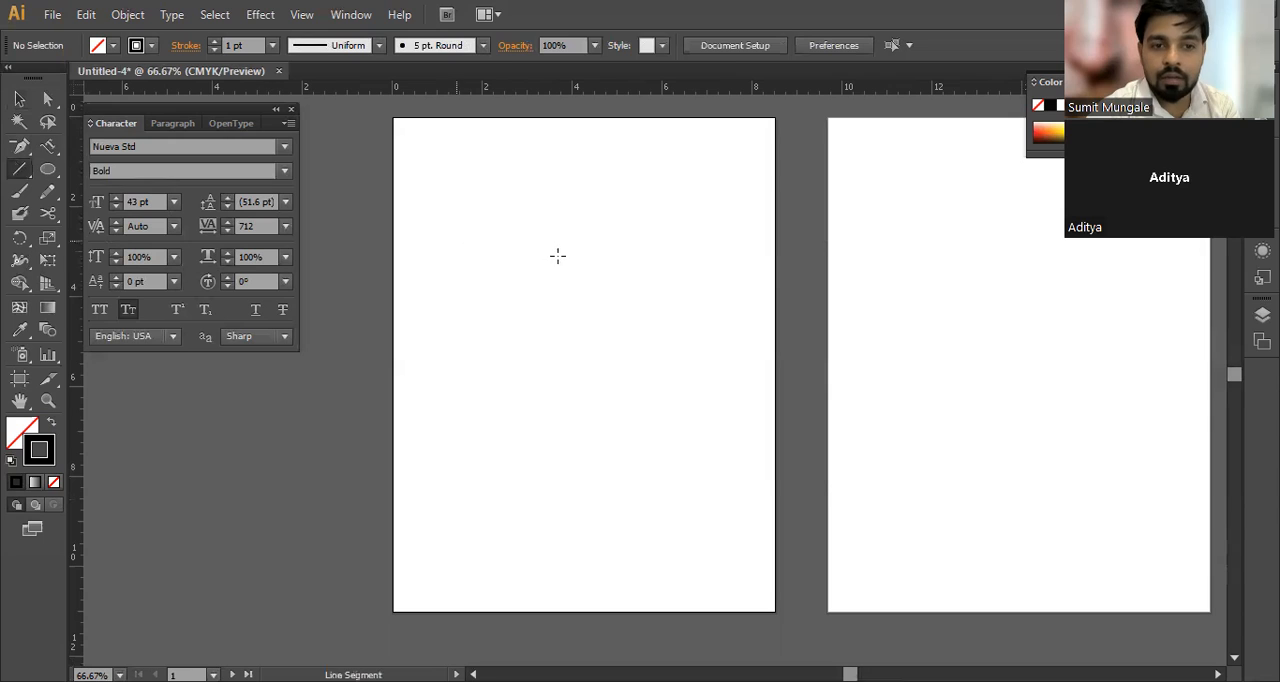
{"action": "left_click", "coordinate": [649, 291]}
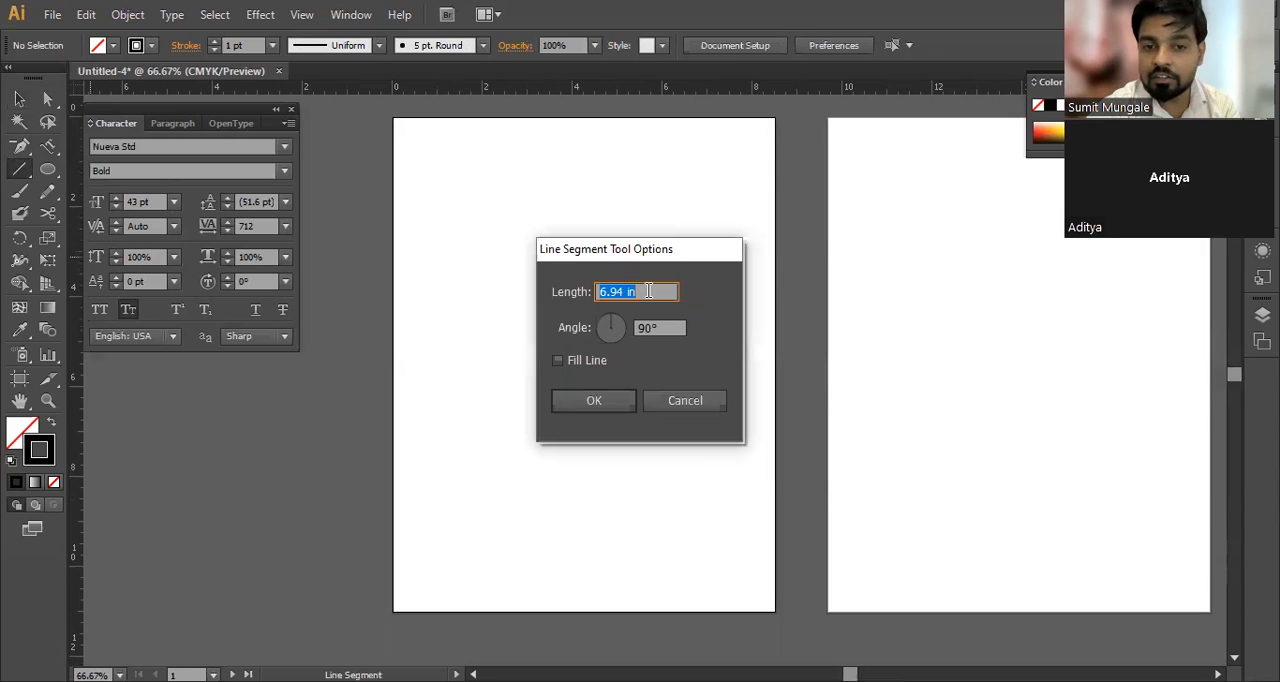
{"action": "type", "text": "5"}
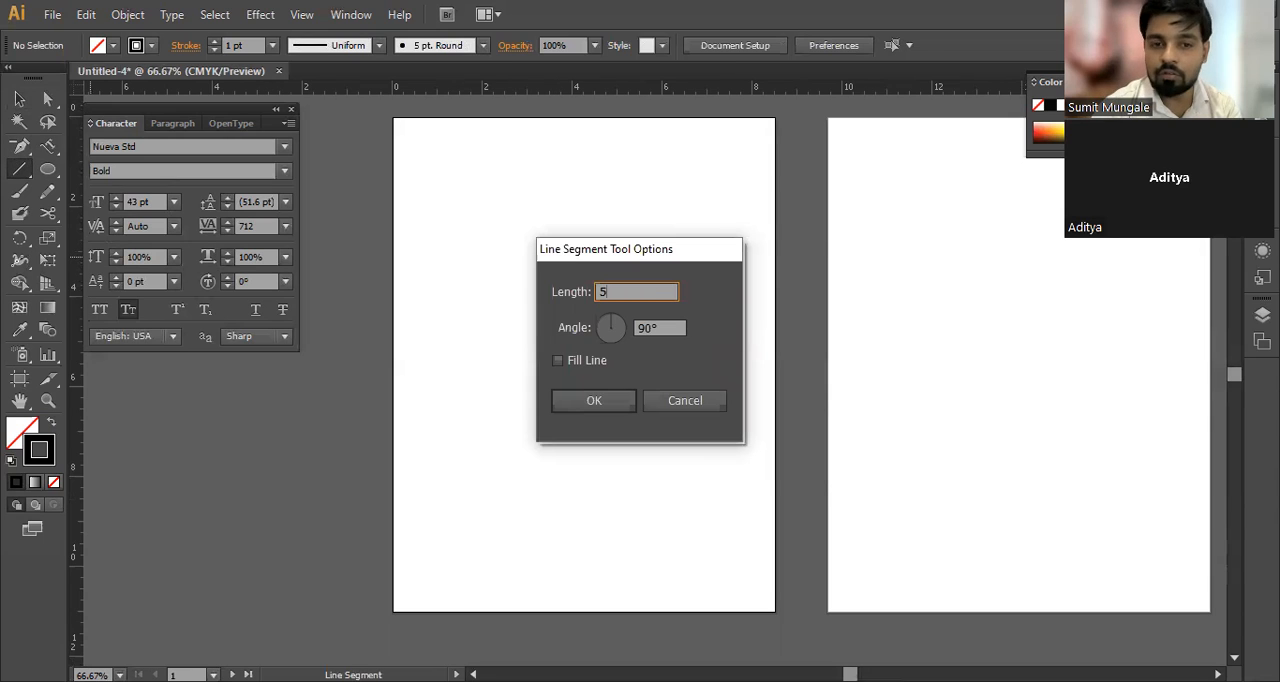
{"action": "key", "text": "Return"}
{"action": "key", "text": "v"}
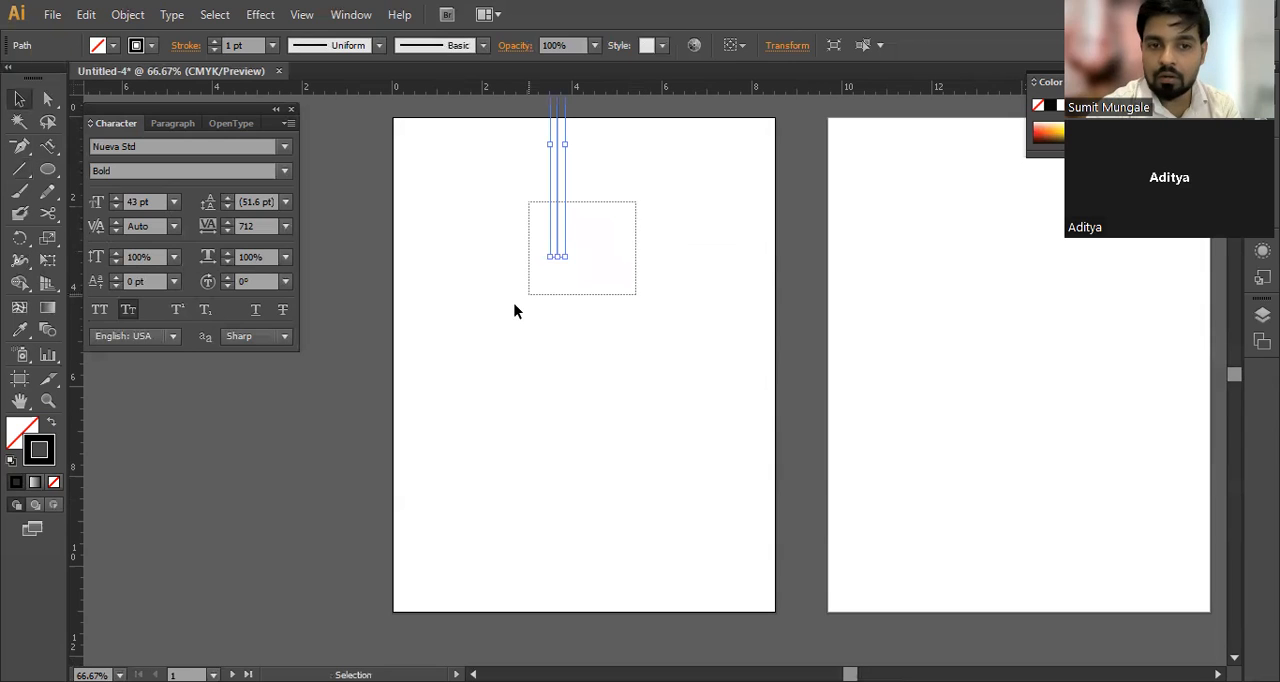
{"action": "left_click_drag", "start_coordinate": [557, 251], "coordinate": [497, 472]}
{"action": "left_click", "coordinate": [612, 436]}
Step: Switch to the Arc tool and delete the vertical line from the first artboard
{"action": "left_click", "coordinate": [22, 167]}
{"action": "left_click", "coordinate": [22, 168], "text": "alt"}
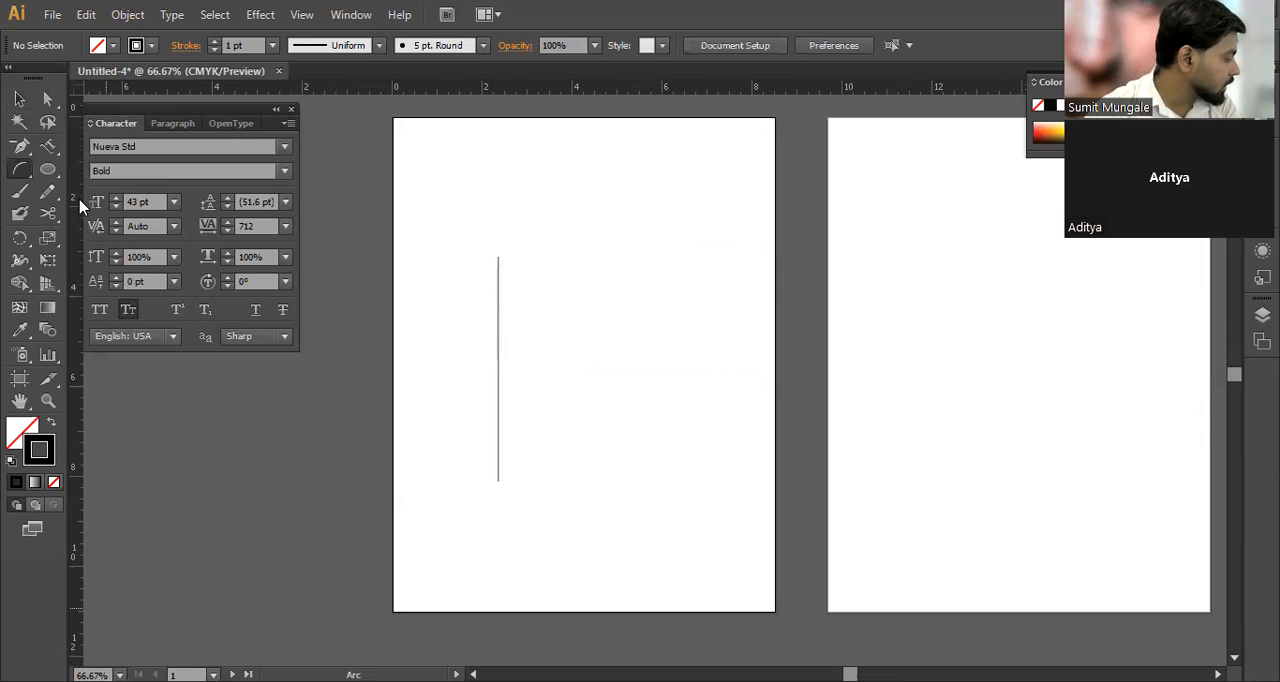
{"action": "key", "text": "ctrl+a"}
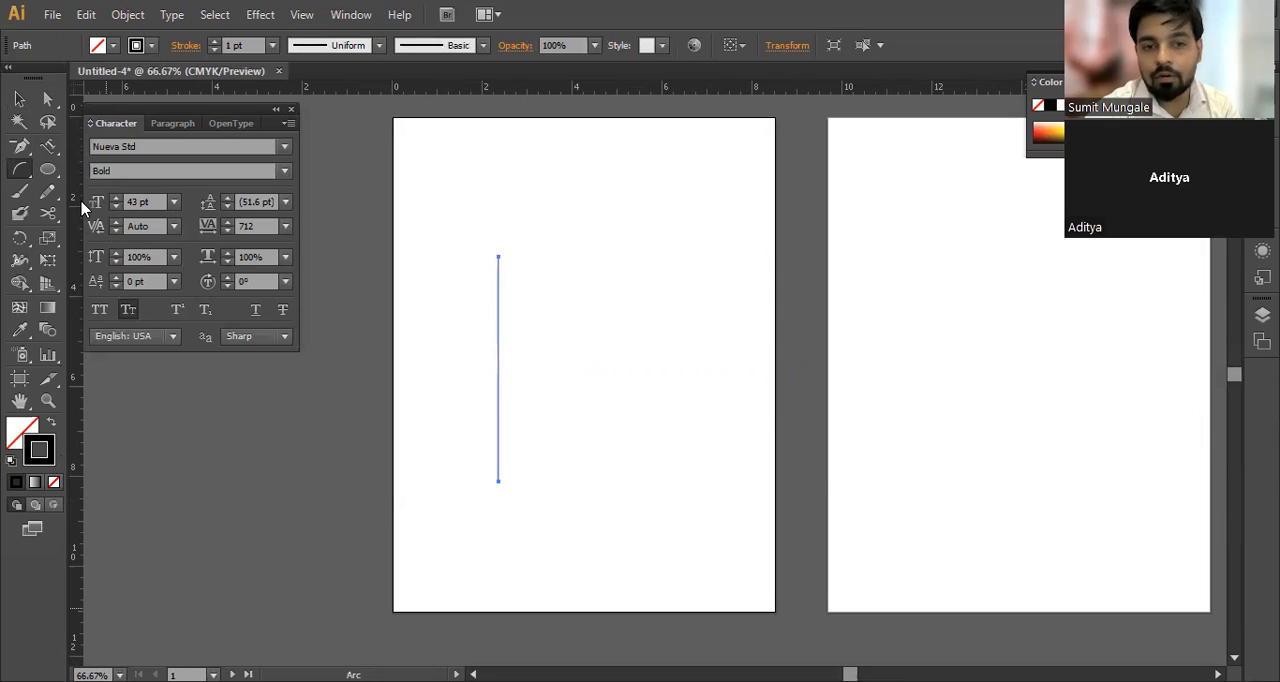
{"action": "key", "text": "Delete"}
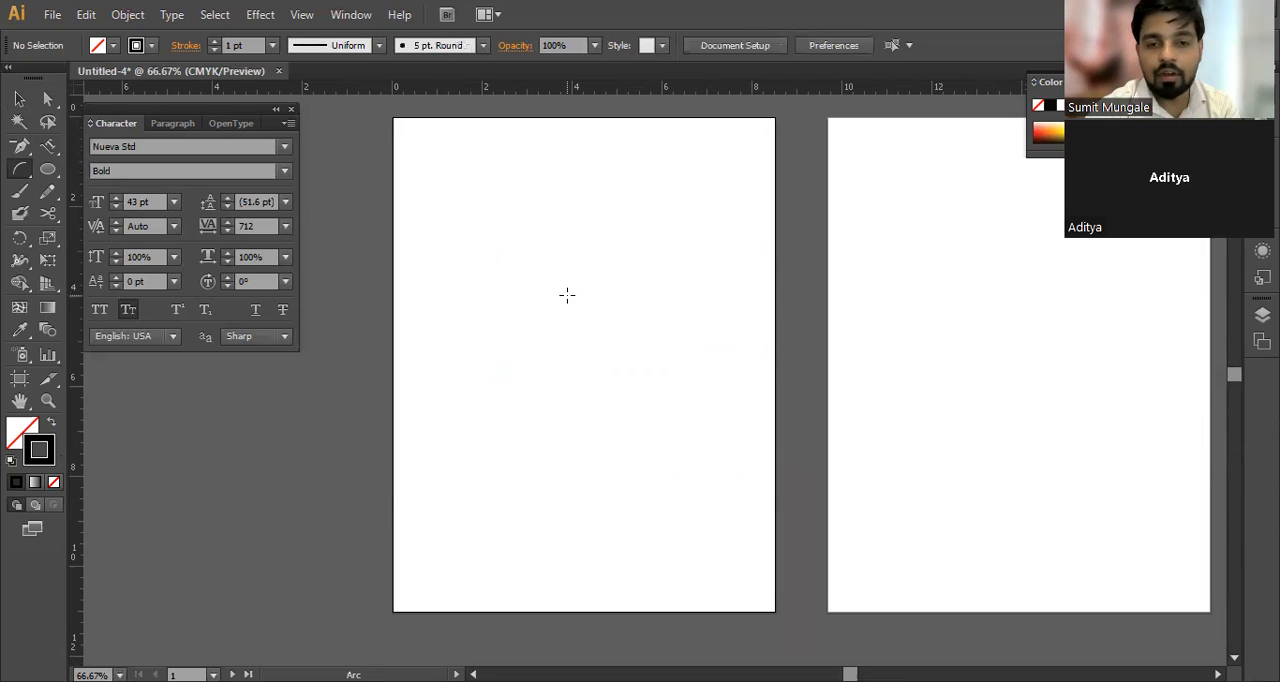
Step: Create a 1.39 in by 1.39 in arc of type Open, based along the X Axis, with Fill Arc enabled
{"action": "left_click", "coordinate": [571, 321]}
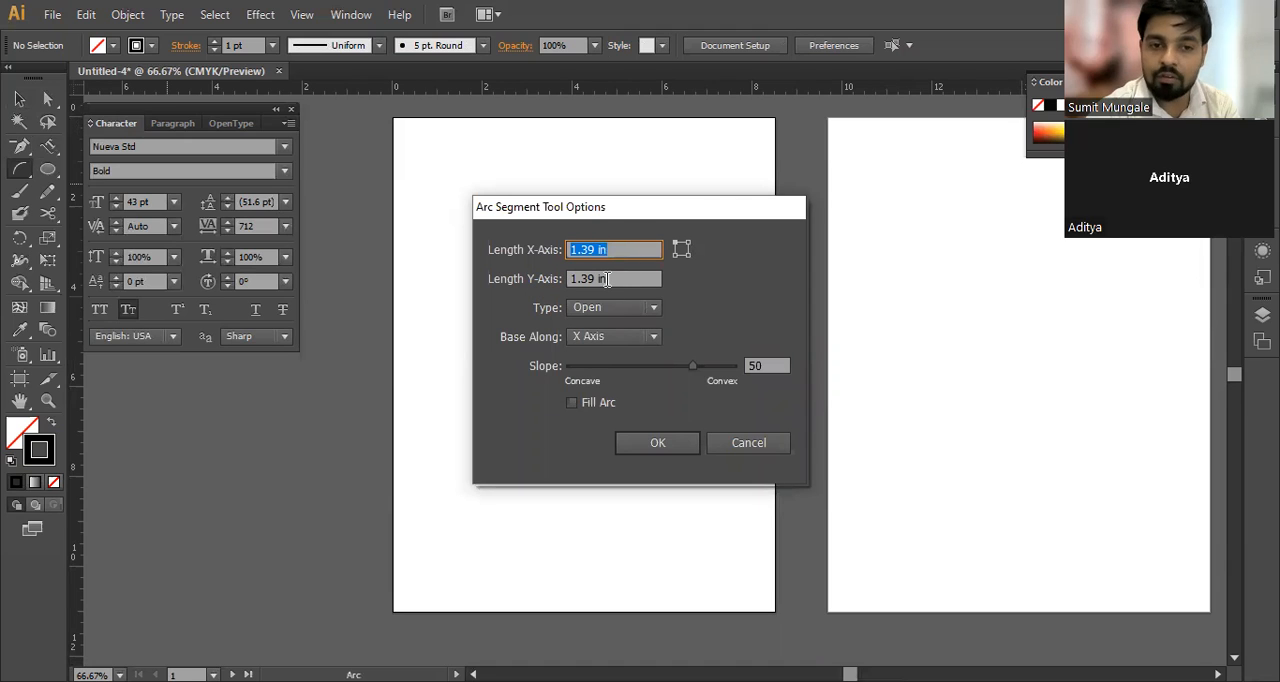
{"action": "left_click", "coordinate": [603, 308]}
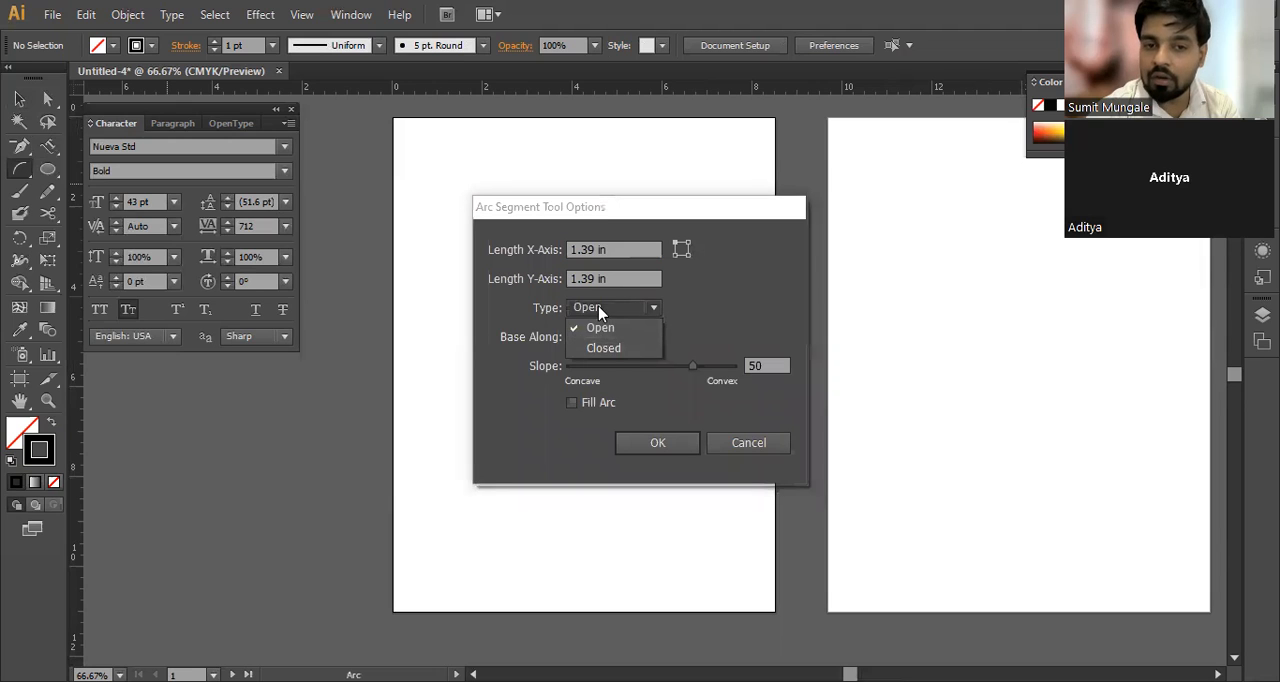
{"action": "left_click", "coordinate": [600, 327]}
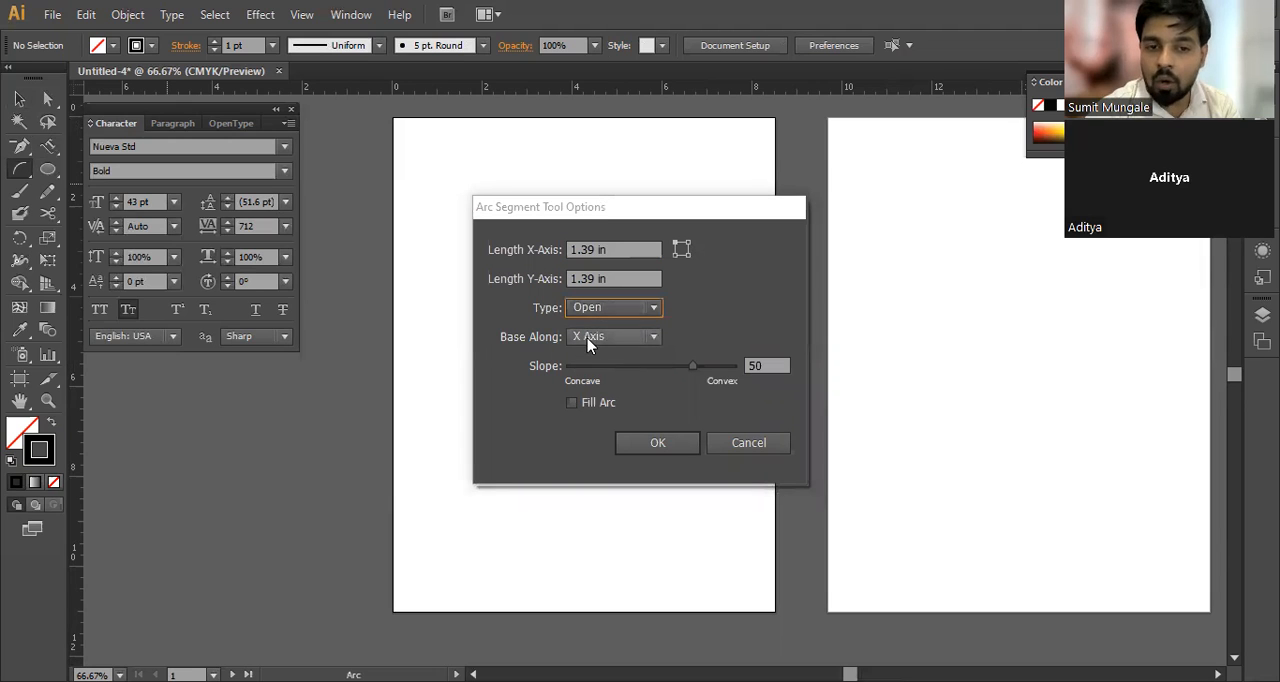
{"action": "left_click", "coordinate": [589, 338]}
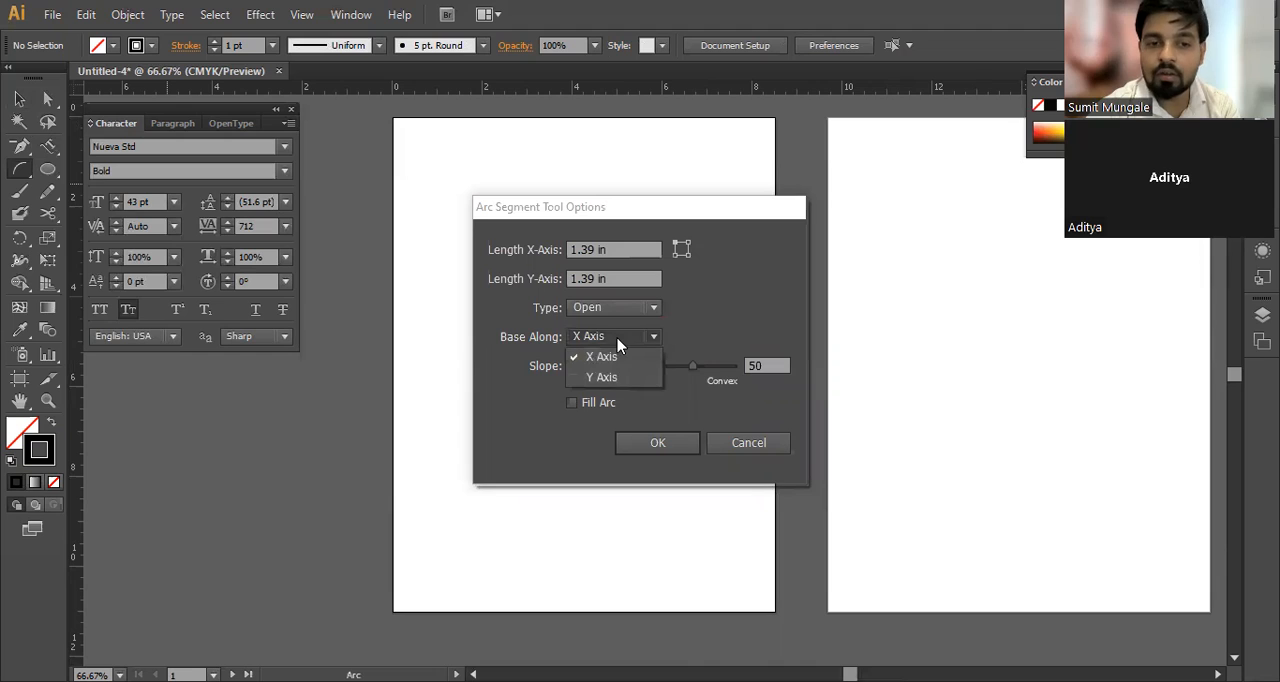
{"action": "left_click", "coordinate": [597, 358]}
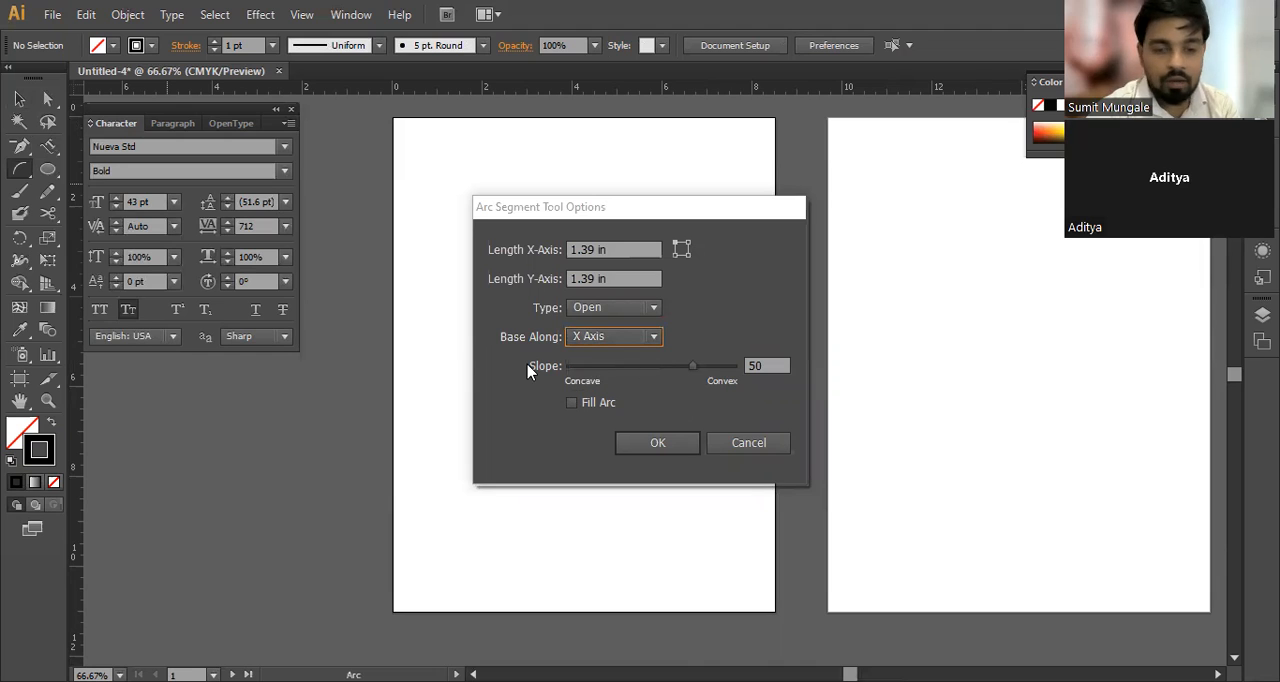
{"action": "left_click", "coordinate": [573, 403]}
{"action": "left_click", "coordinate": [658, 443]}
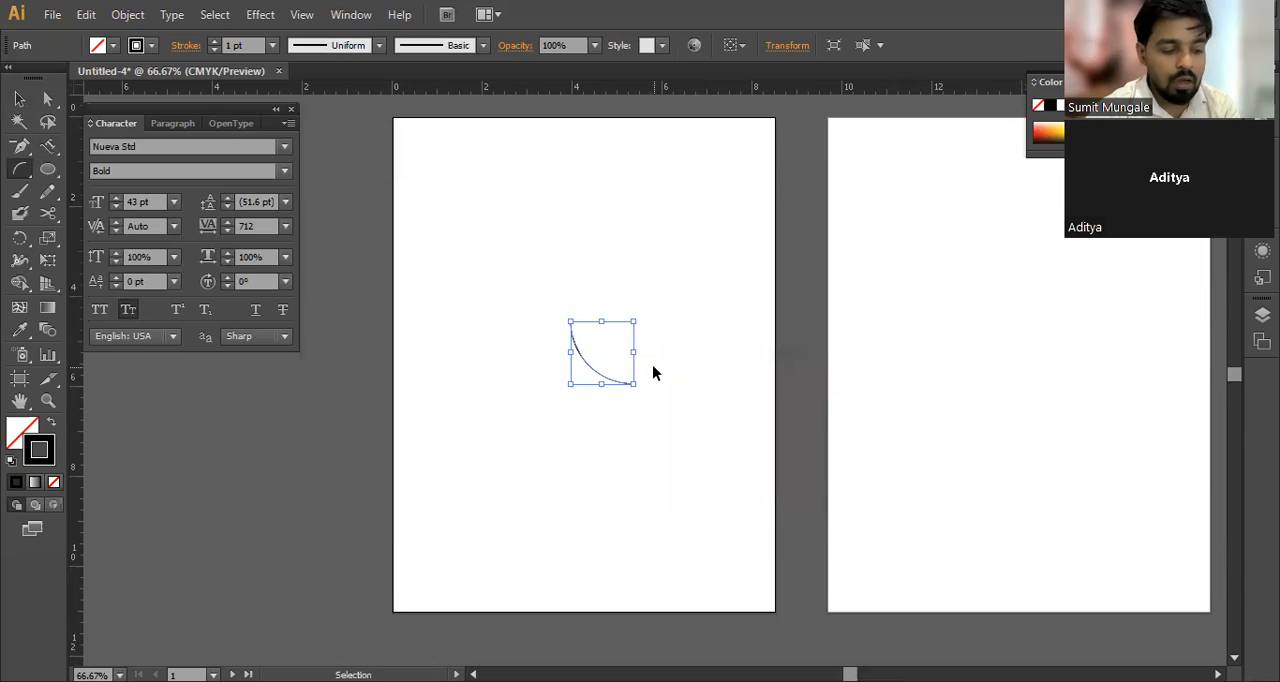
Step: Delete the small arc and draw two large opposing arcs freehand on the first artboard with the Arc tool
{"action": "key", "text": "Delete"}
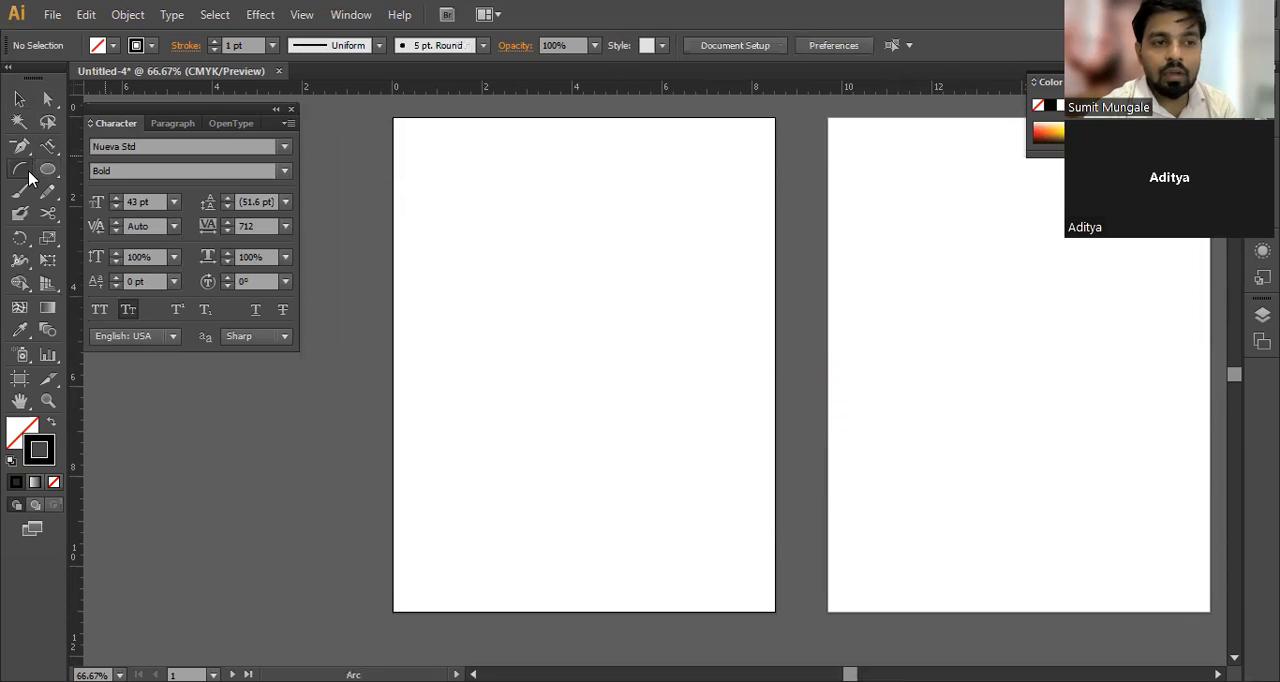
{"action": "left_click_drag", "start_coordinate": [29, 177], "coordinate": [84, 192]}
{"action": "left_click", "coordinate": [84, 192]}
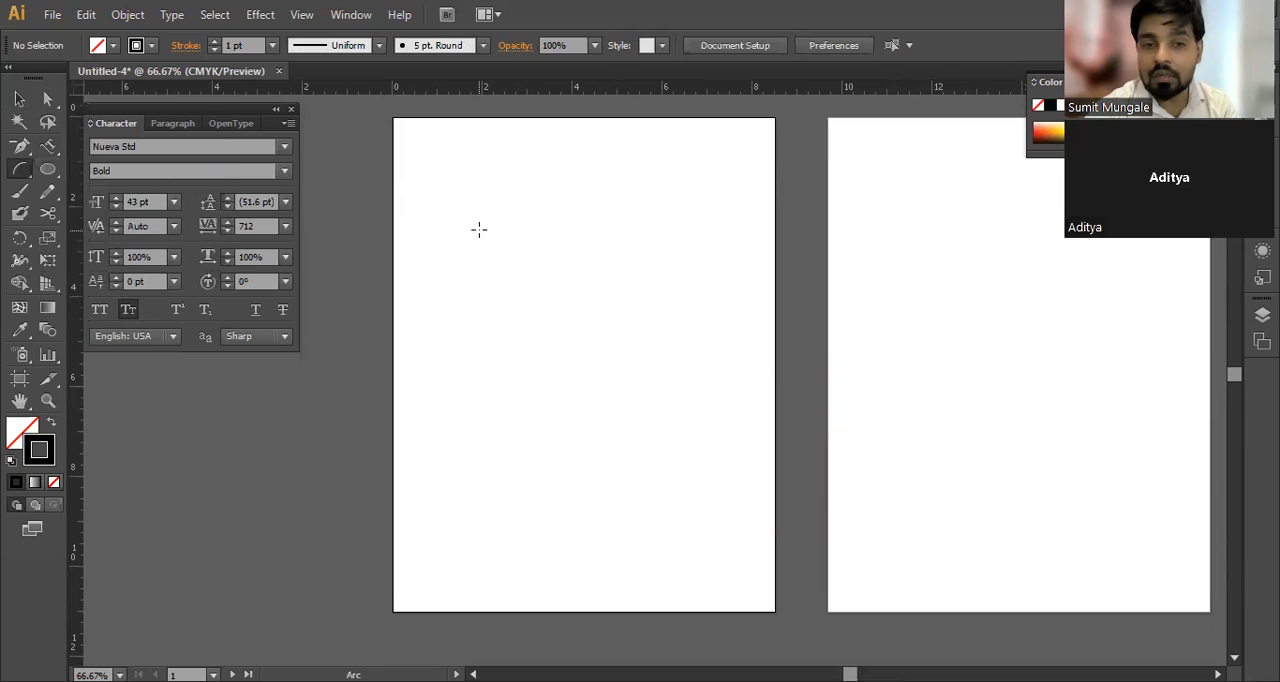
{"action": "left_click", "coordinate": [594, 246]}
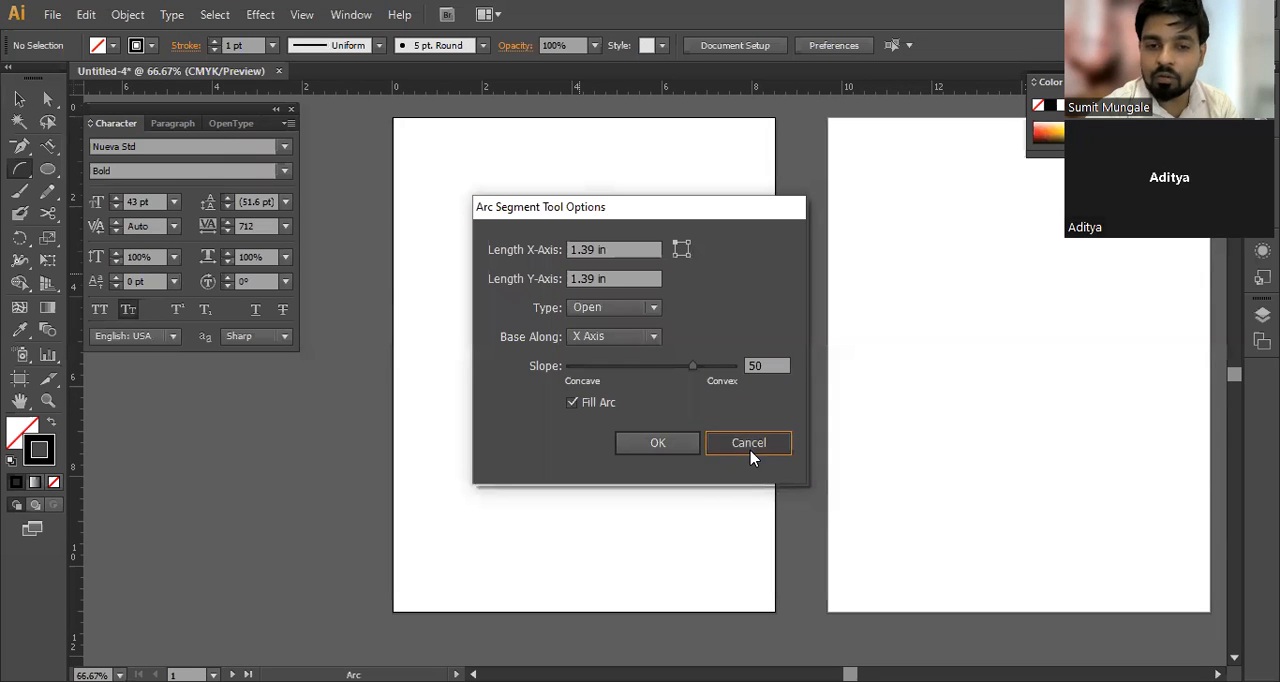
{"action": "left_click", "coordinate": [752, 456]}
{"action": "left_click_drag", "start_coordinate": [463, 200], "coordinate": [553, 343]}
{"action": "key", "text": "ctrl+z"}
{"action": "left_click_drag", "start_coordinate": [430, 231], "coordinate": [448, 204]}
Step: Move the two freehand arcs apart, one toward the artboard's upper right and the other toward its lower left, and deselect them
{"action": "key", "text": "v"}
{"action": "left_click_drag", "start_coordinate": [566, 374], "coordinate": [480, 497]}
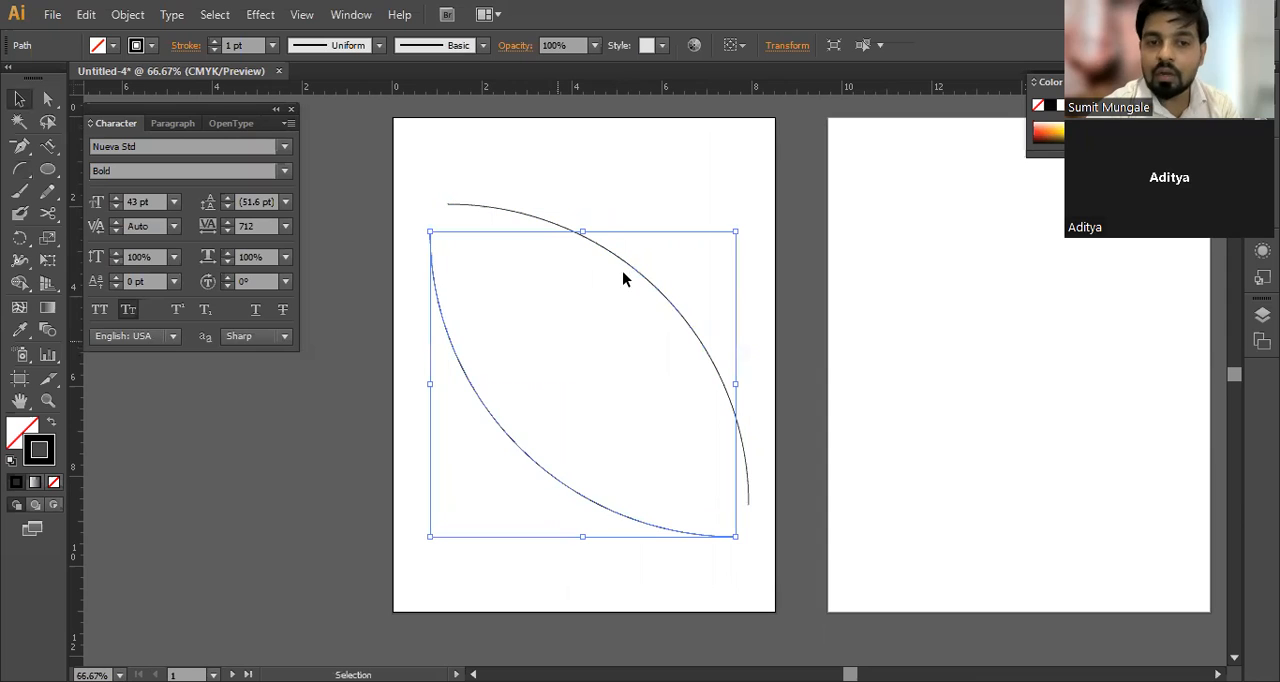
{"action": "left_click_drag", "start_coordinate": [540, 210], "coordinate": [572, 172]}
{"action": "left_click_drag", "start_coordinate": [455, 364], "coordinate": [435, 411]}
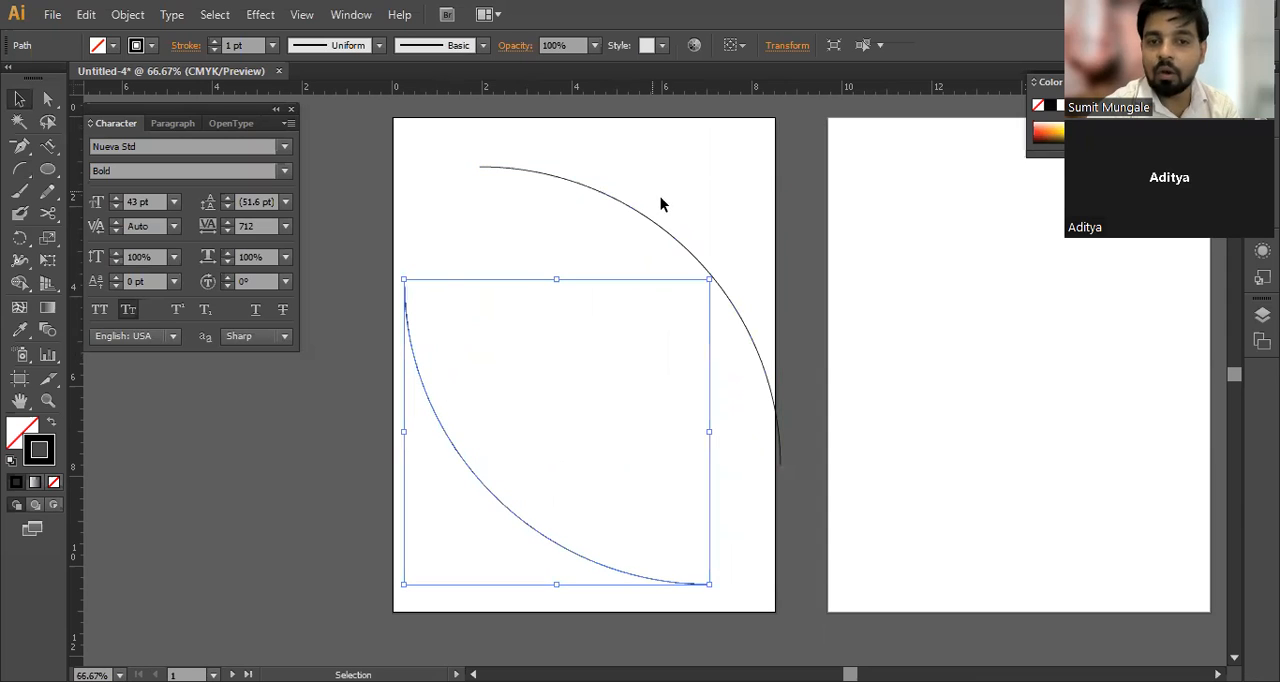
{"action": "left_click_drag", "start_coordinate": [646, 212], "coordinate": [634, 219]}
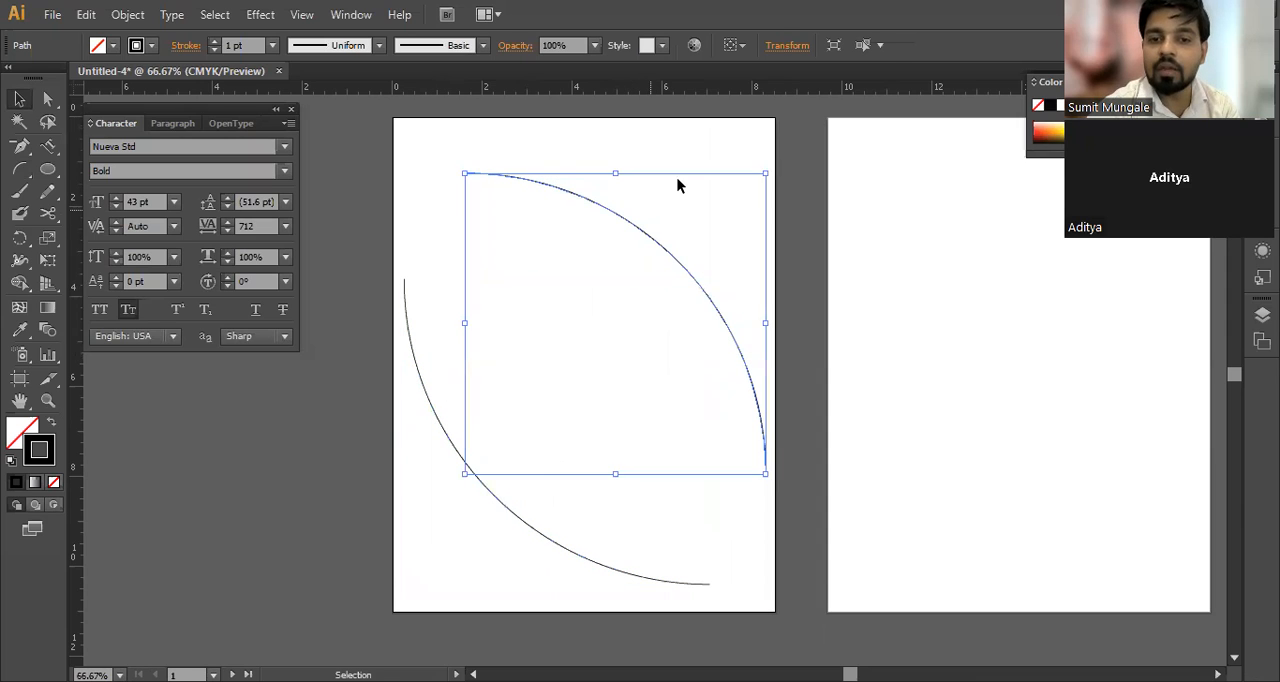
{"action": "left_click", "coordinate": [659, 287]}
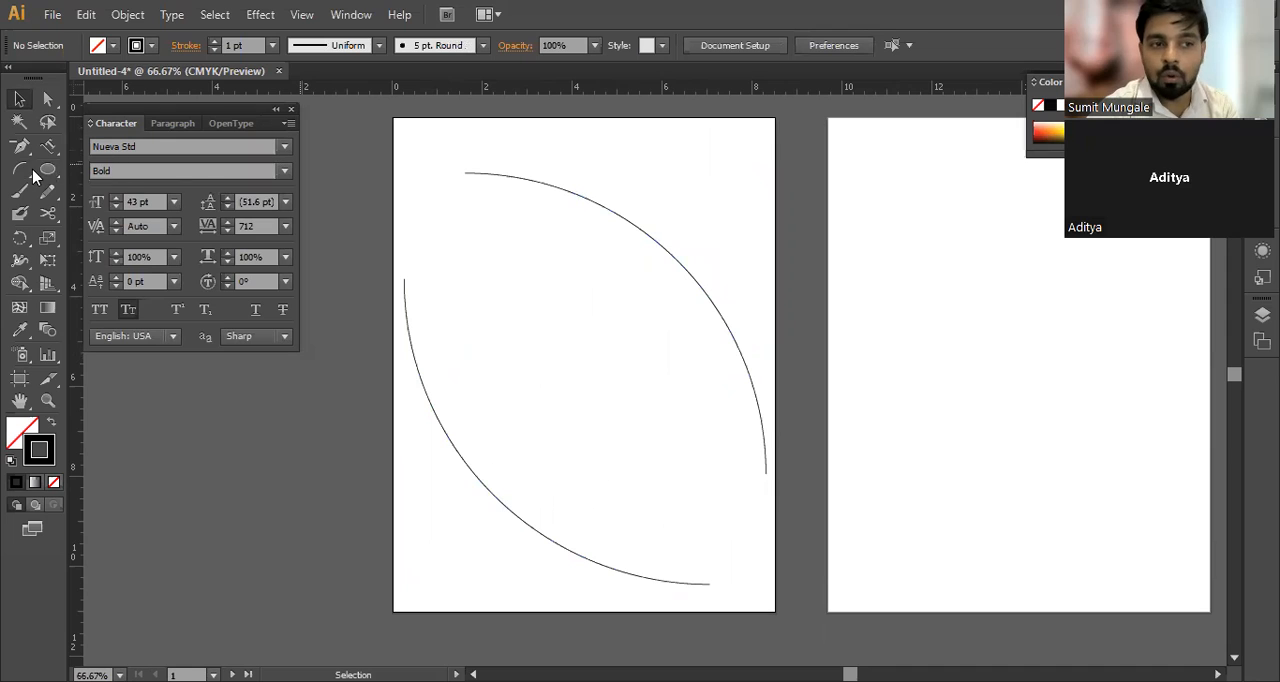
Step: Create a 10 in by 10 in arc of type Closed, based along the X Axis, with Fill Arc enabled
{"action": "left_click_drag", "start_coordinate": [33, 176], "coordinate": [75, 185]}
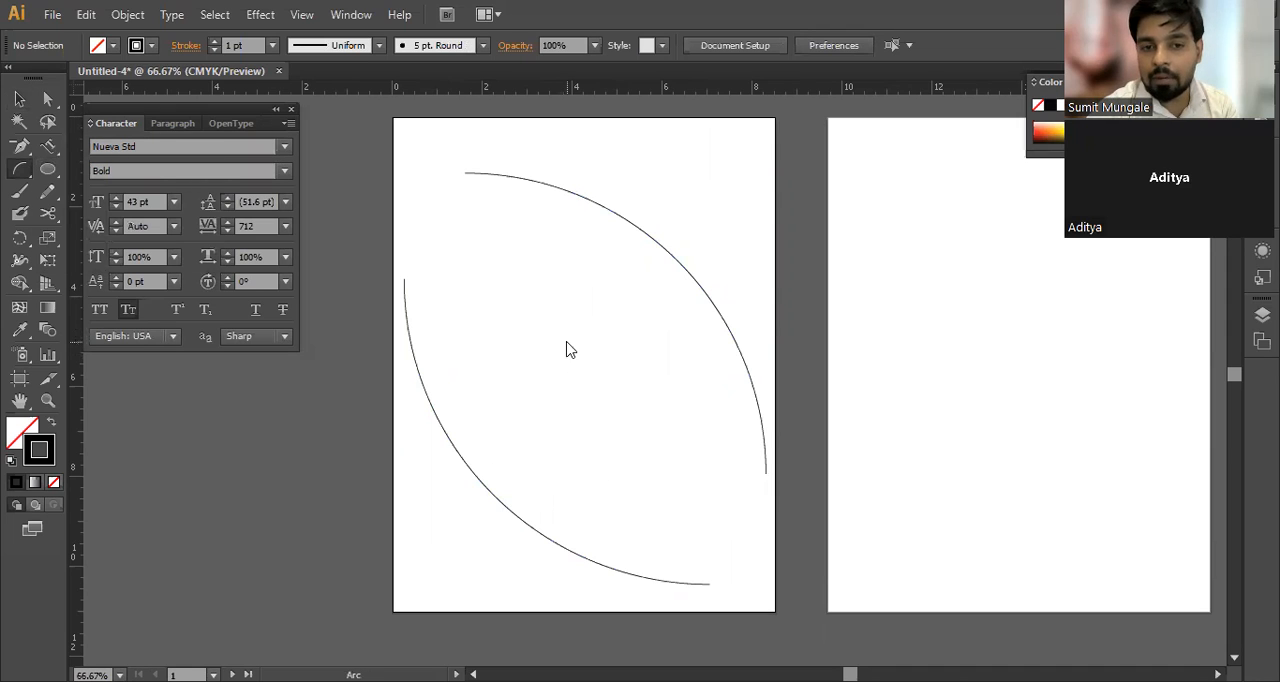
{"action": "left_click", "coordinate": [586, 243]}
{"action": "type", "text": "10"}
{"action": "key", "text": "Tab"}
{"action": "type", "text": "10"}
{"action": "key", "text": "Tab"}
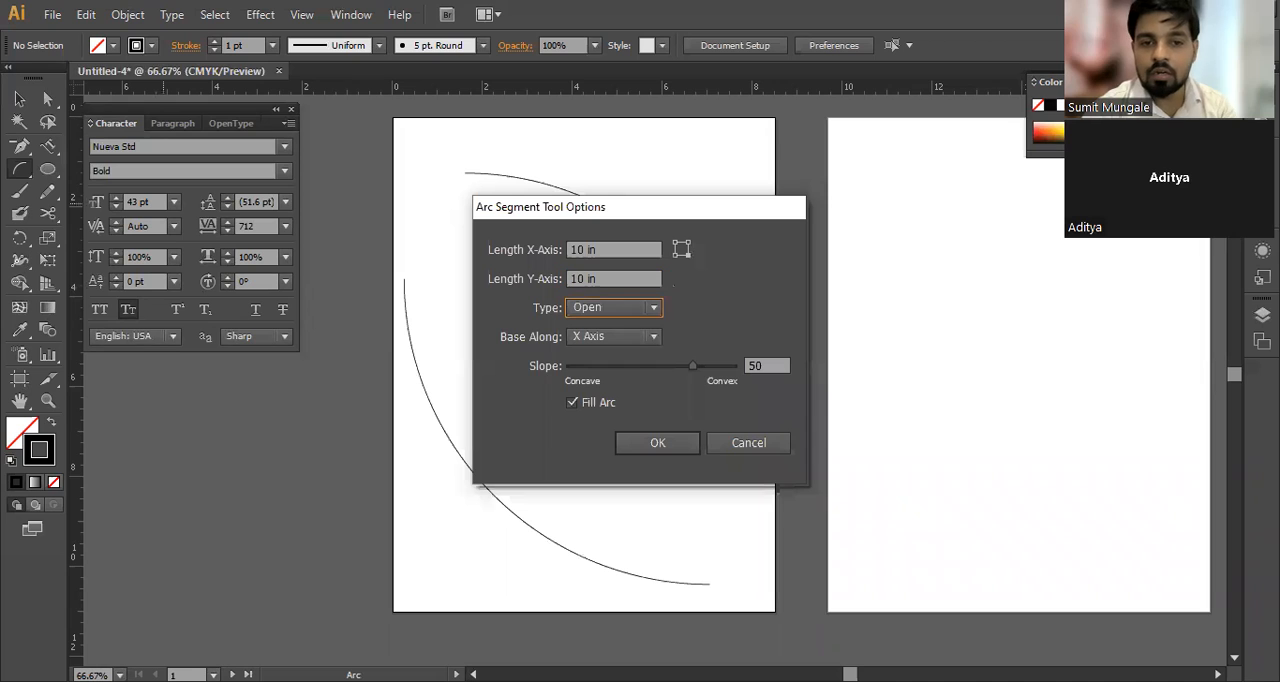
{"action": "left_click", "coordinate": [607, 318]}
{"action": "left_click", "coordinate": [645, 348]}
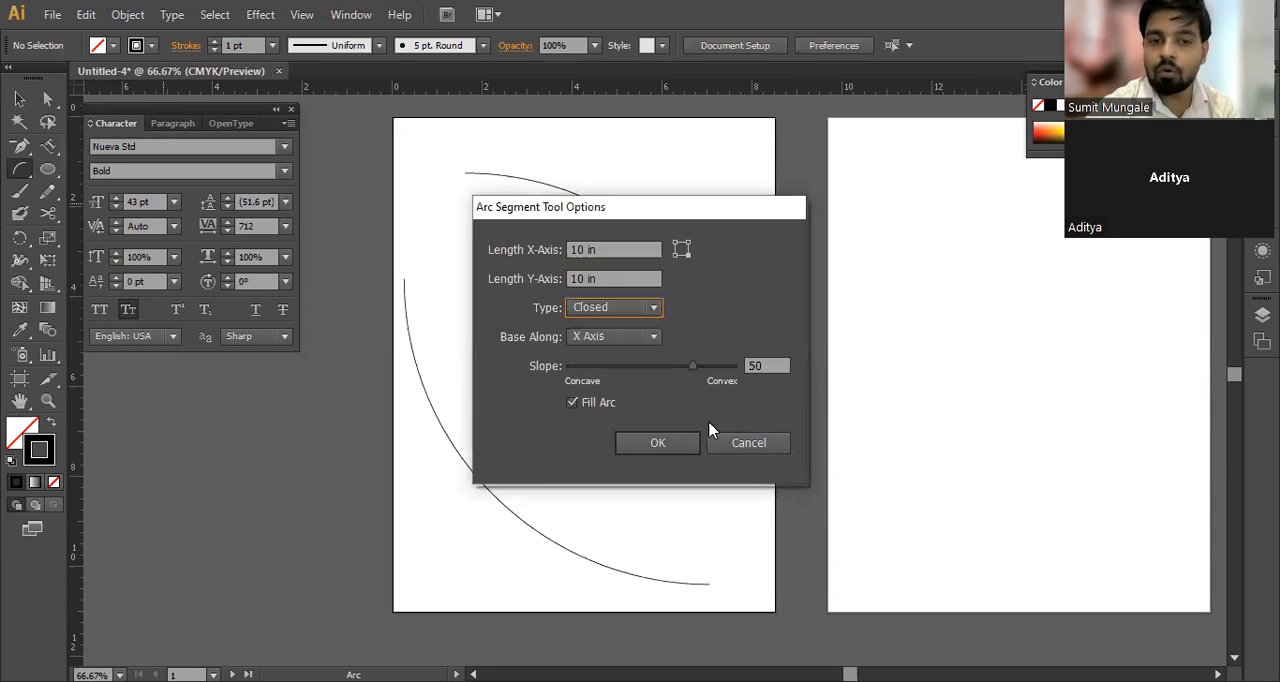
{"action": "left_click", "coordinate": [652, 443]}
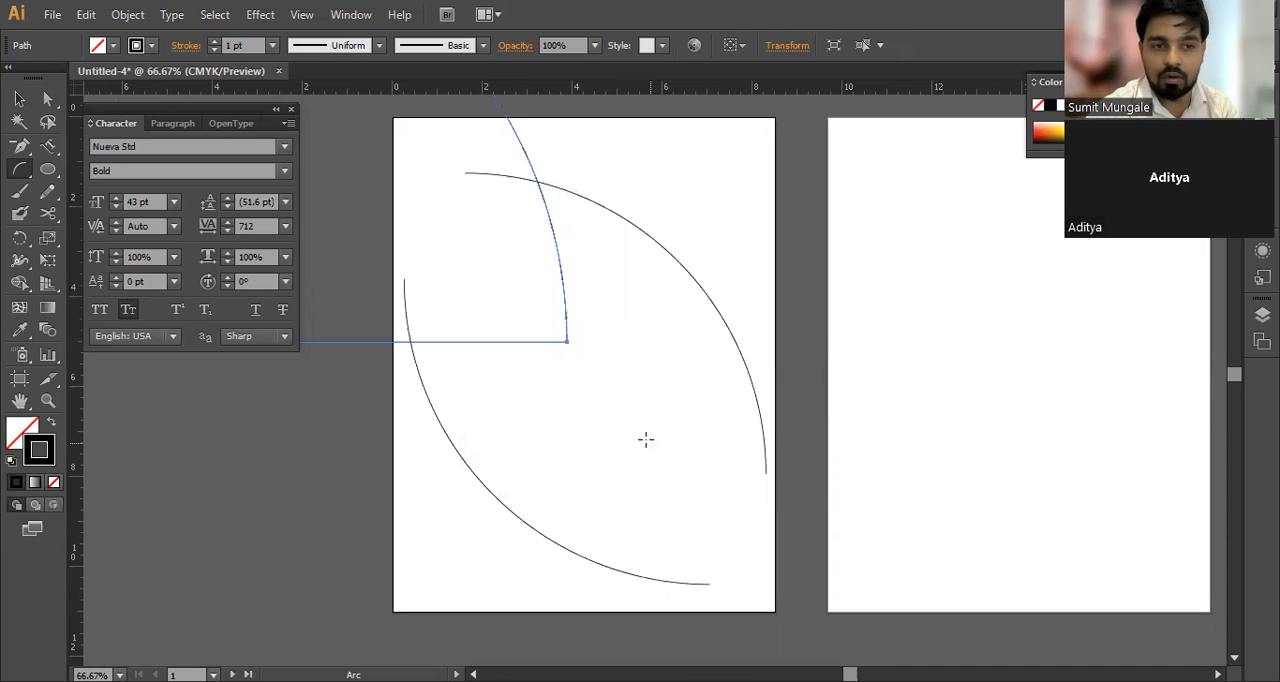
Step: Delete both freehand arcs from the first artboard, keeping only the closed arc
{"action": "key", "text": "v"}
{"action": "left_click", "coordinate": [709, 338]}
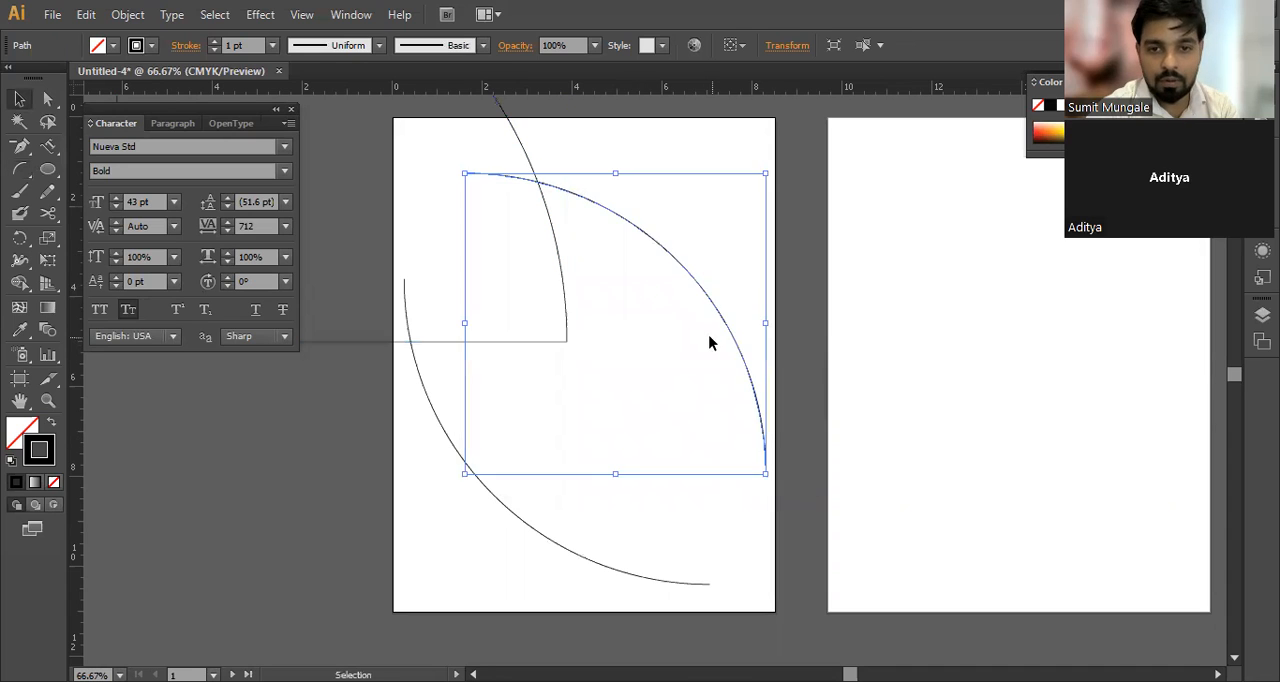
{"action": "key", "text": "Delete"}
{"action": "key", "text": "a"}
{"action": "left_click", "coordinate": [549, 540]}
{"action": "key", "text": "Delete"}
{"action": "key", "text": "v"}
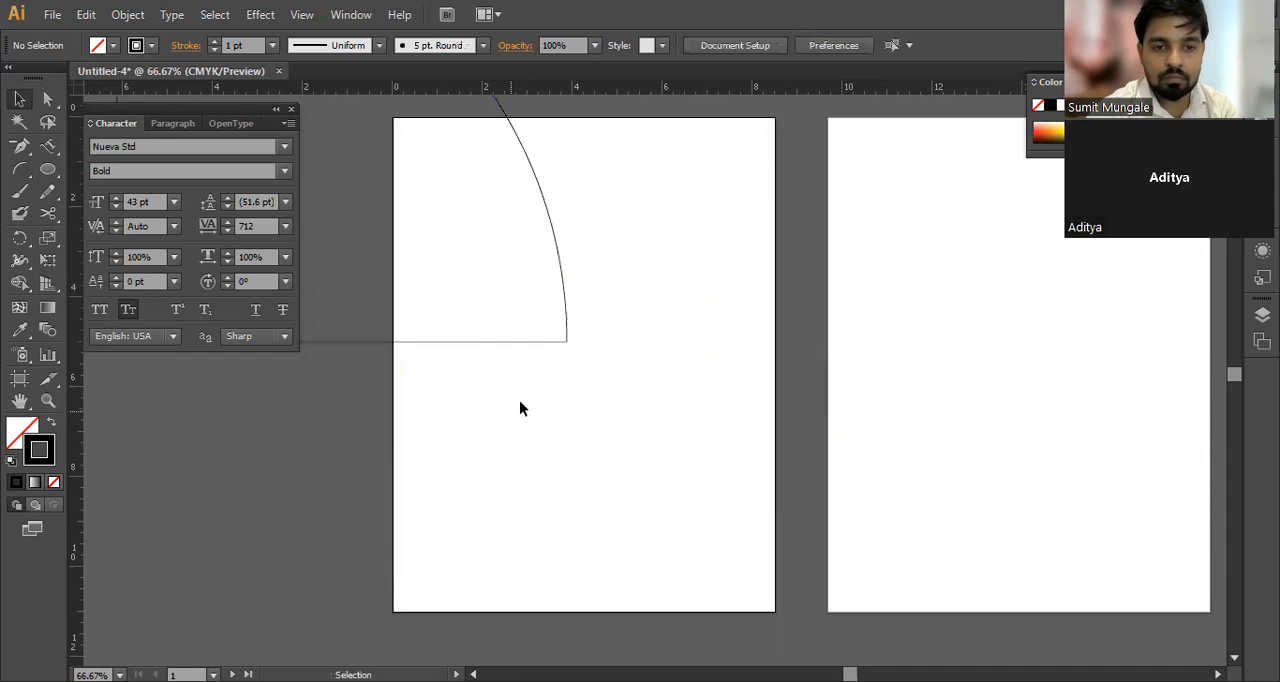
Step: Fit the closed arc into the first artboard's upper-left area at about 3.5 in wide and give it a 6 pt stroke
{"action": "mouse_move", "coordinate": [549, 342]}
{"action": "left_mouse_down"}
{"action": "mouse_move", "coordinate": [842, 574]}
{"action": "mouse_move", "coordinate": [560, 281]}
{"action": "left_mouse_up"}
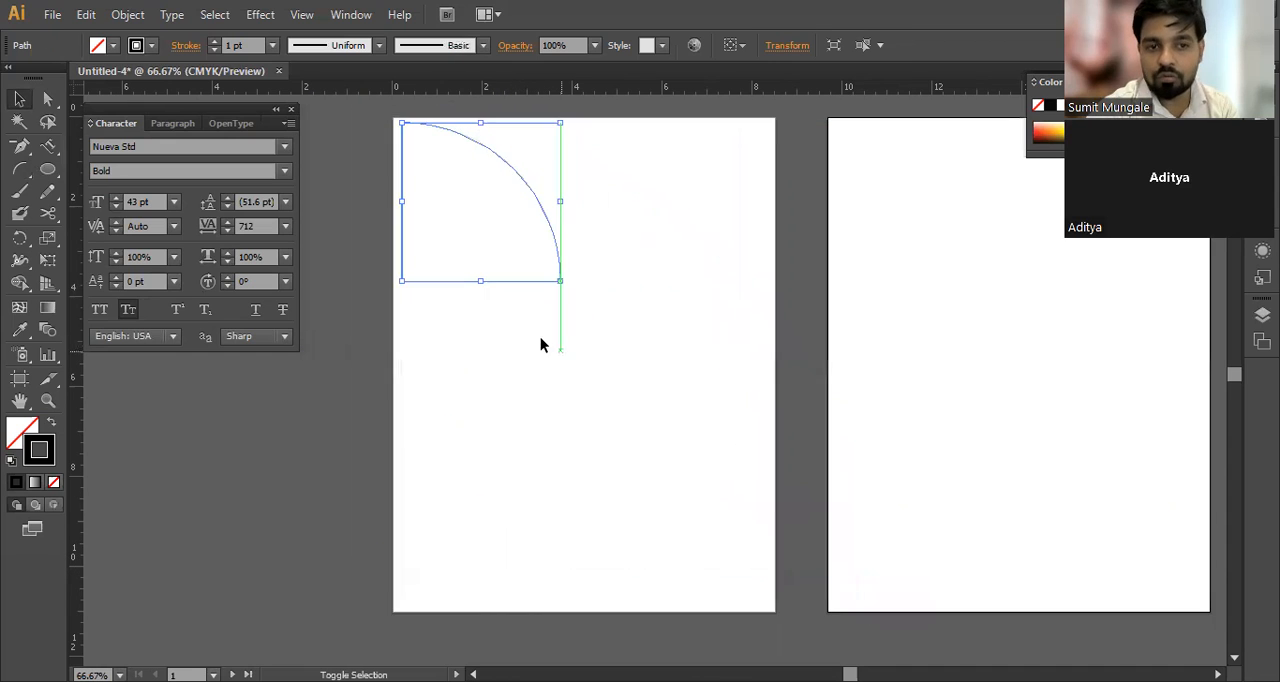
{"action": "left_click", "coordinate": [544, 325]}
{"action": "left_click_drag", "start_coordinate": [628, 166], "coordinate": [527, 267]}
{"action": "type", "text": "6"}
{"action": "key", "text": "Return"}
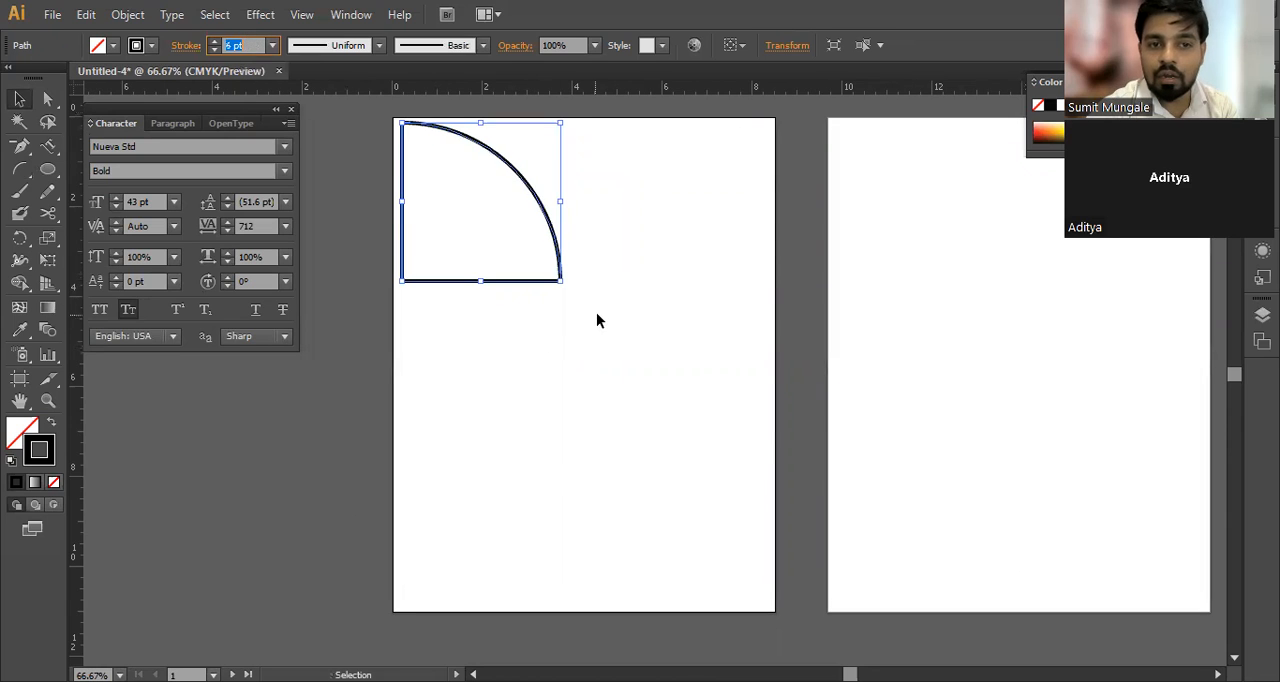
{"action": "left_click", "coordinate": [596, 312]}
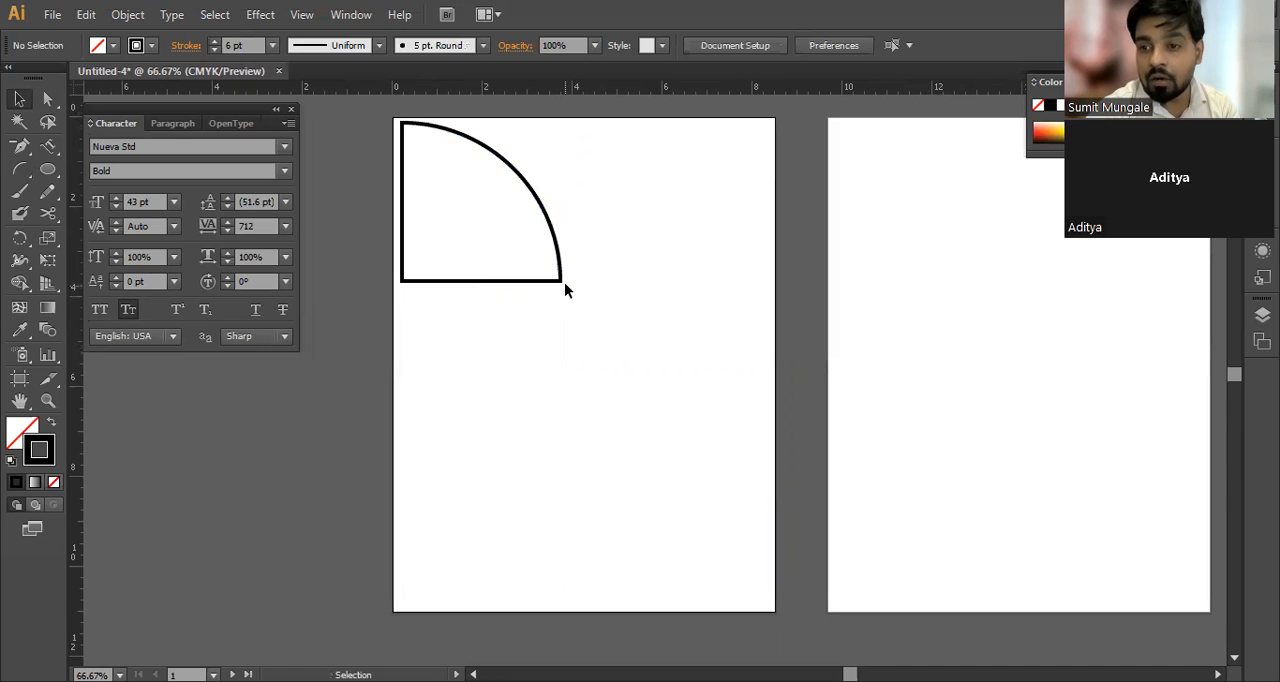
{"action": "left_click_drag", "start_coordinate": [562, 282], "coordinate": [590, 311]}
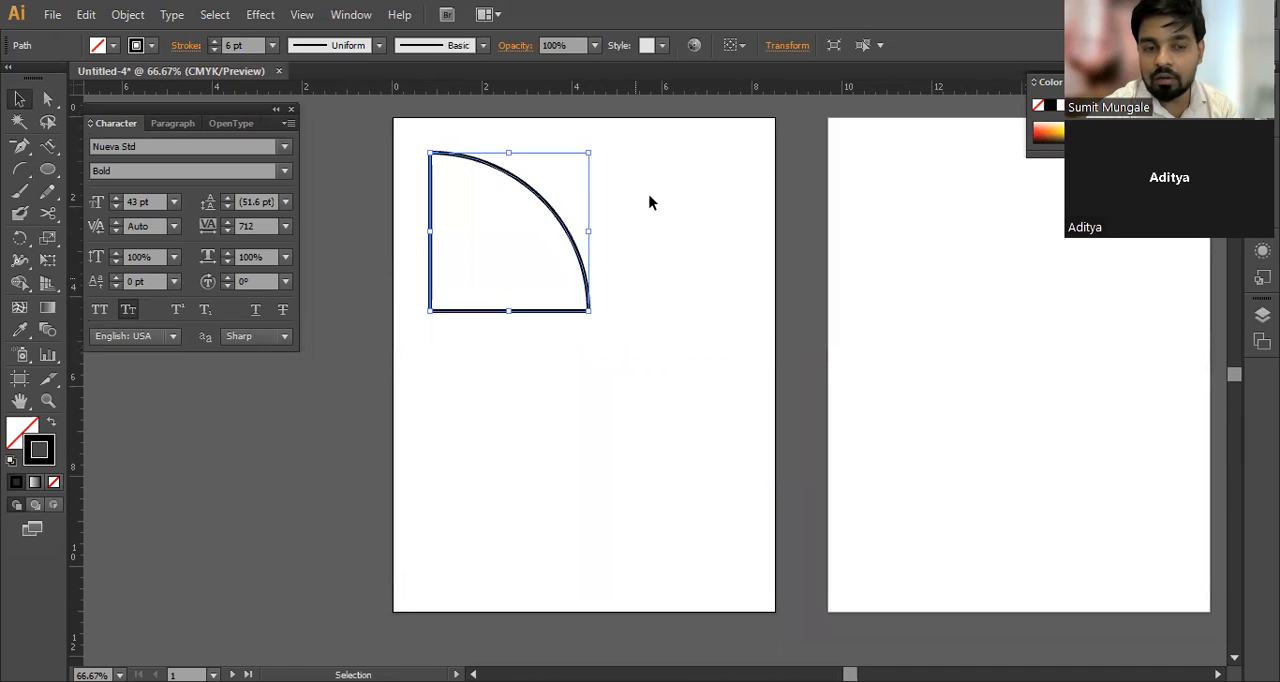
Step: Create an open 10 in by 10 in arc, move it to span both artboards, and deselect it
{"action": "left_click", "coordinate": [20, 169]}
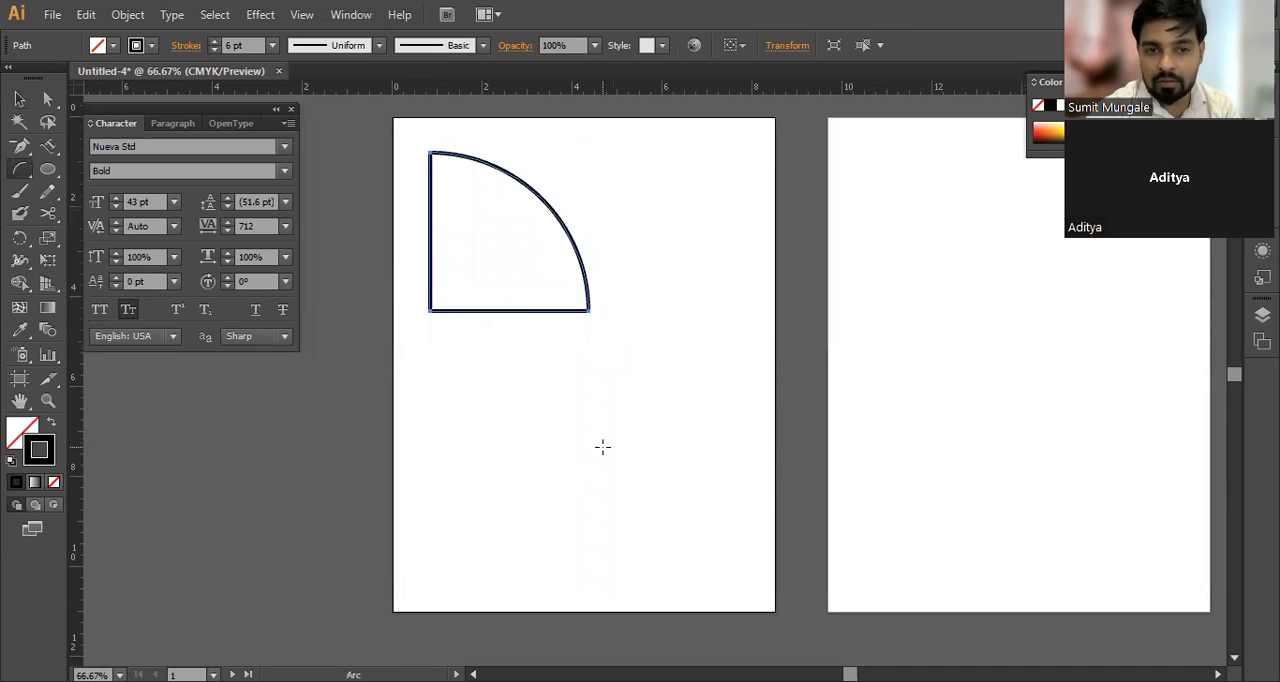
{"action": "left_click", "coordinate": [616, 318]}
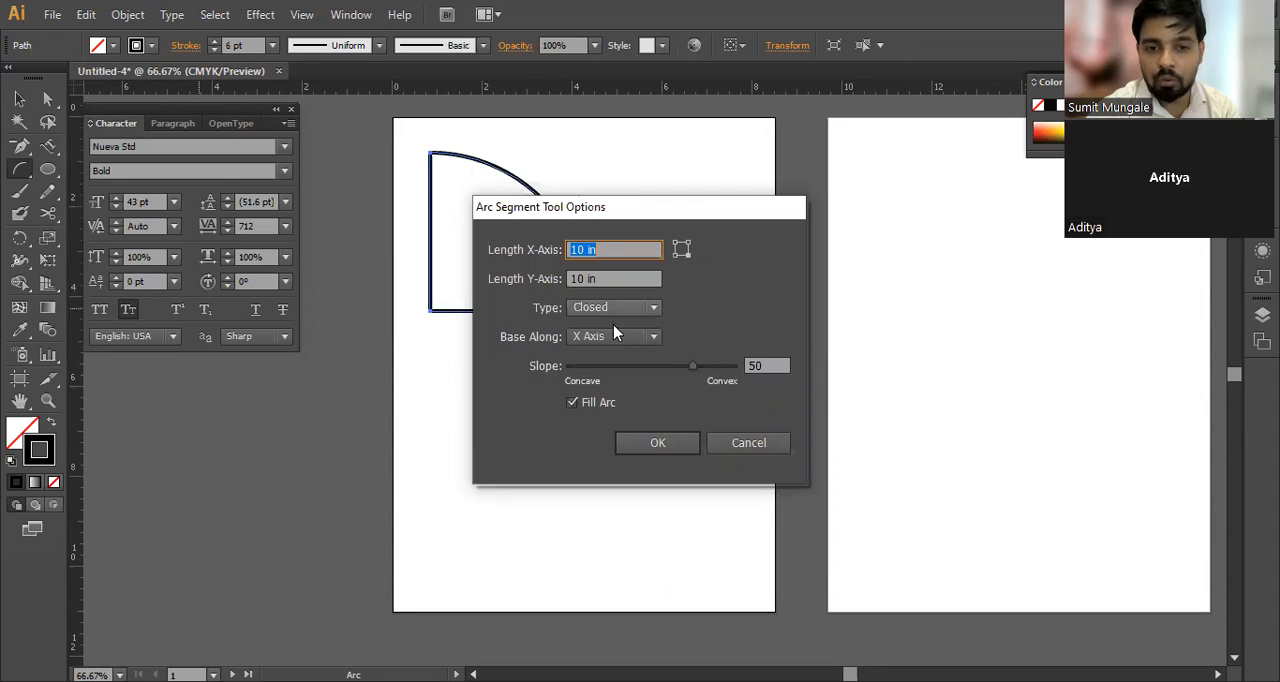
{"action": "left_click", "coordinate": [660, 443]}
{"action": "key", "text": "v"}
{"action": "left_click_drag", "start_coordinate": [598, 371], "coordinate": [954, 528]}
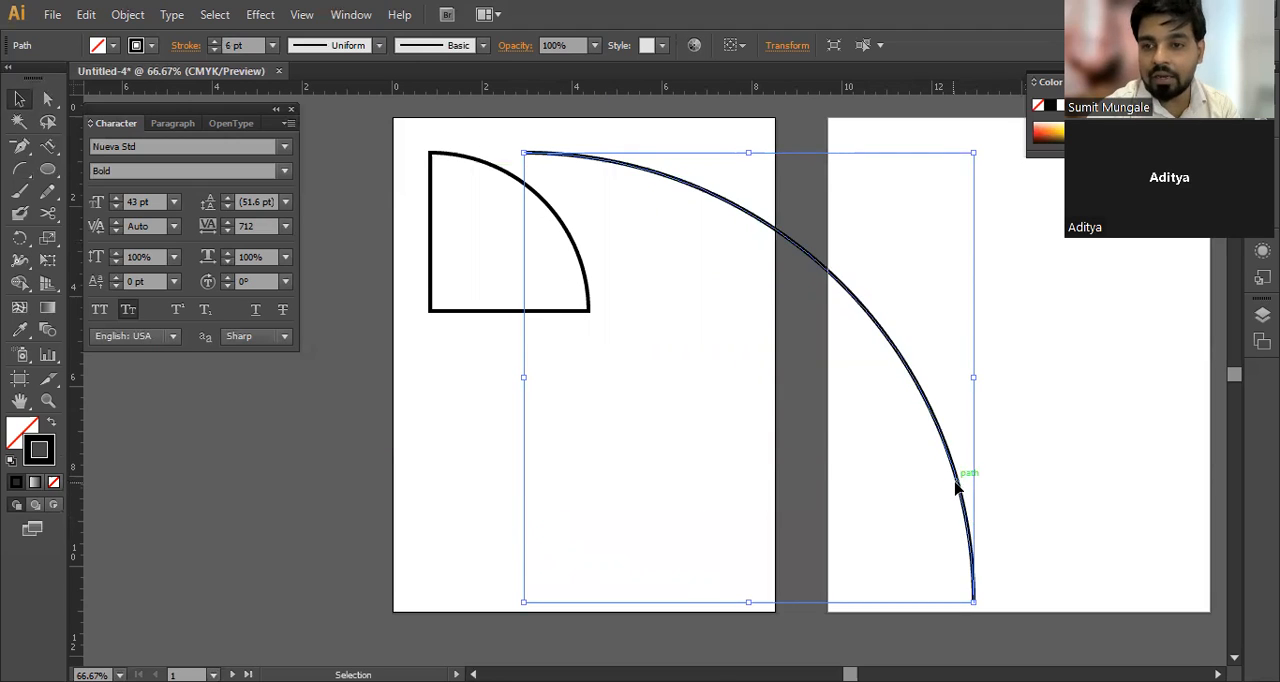
{"action": "left_click", "coordinate": [829, 457]}
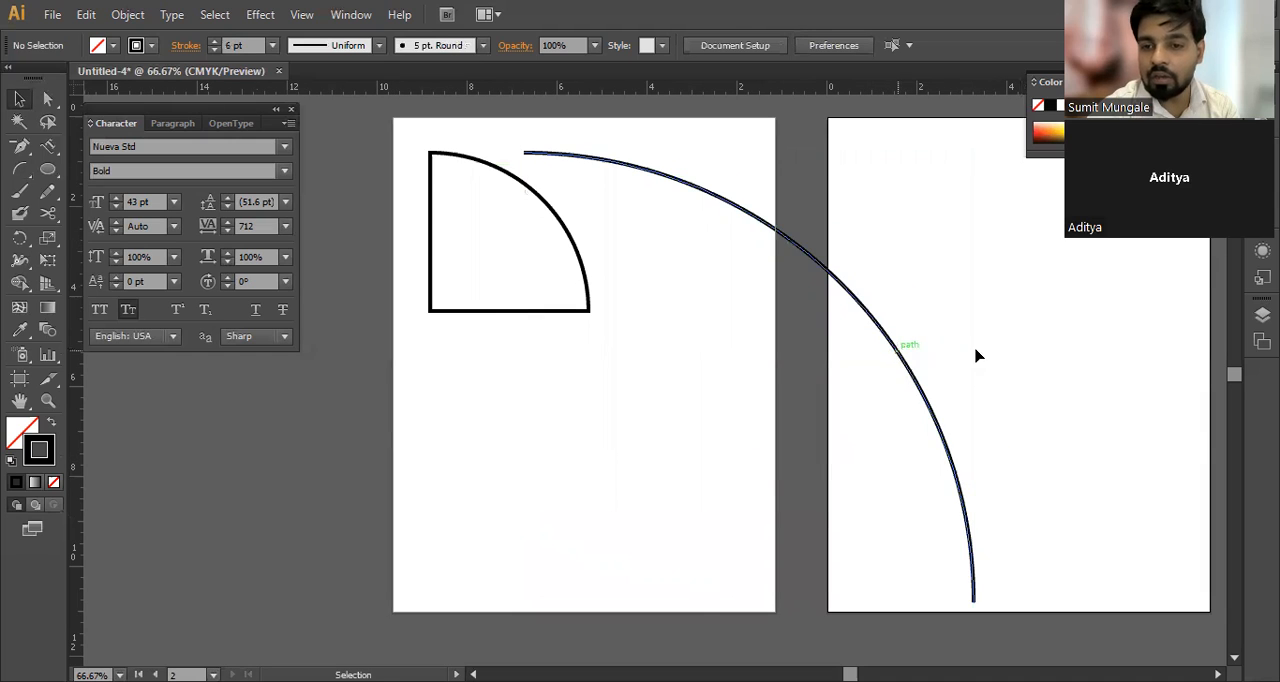
{"action": "left_click_drag", "start_coordinate": [903, 357], "coordinate": [1022, 353]}
{"action": "left_click", "coordinate": [949, 367]}
Step: Clear the arcs and draw a small spiral and a larger one of about 2.75 in radius freehand on the first artboard
{"action": "left_click_drag", "start_coordinate": [29, 173], "coordinate": [83, 209]}
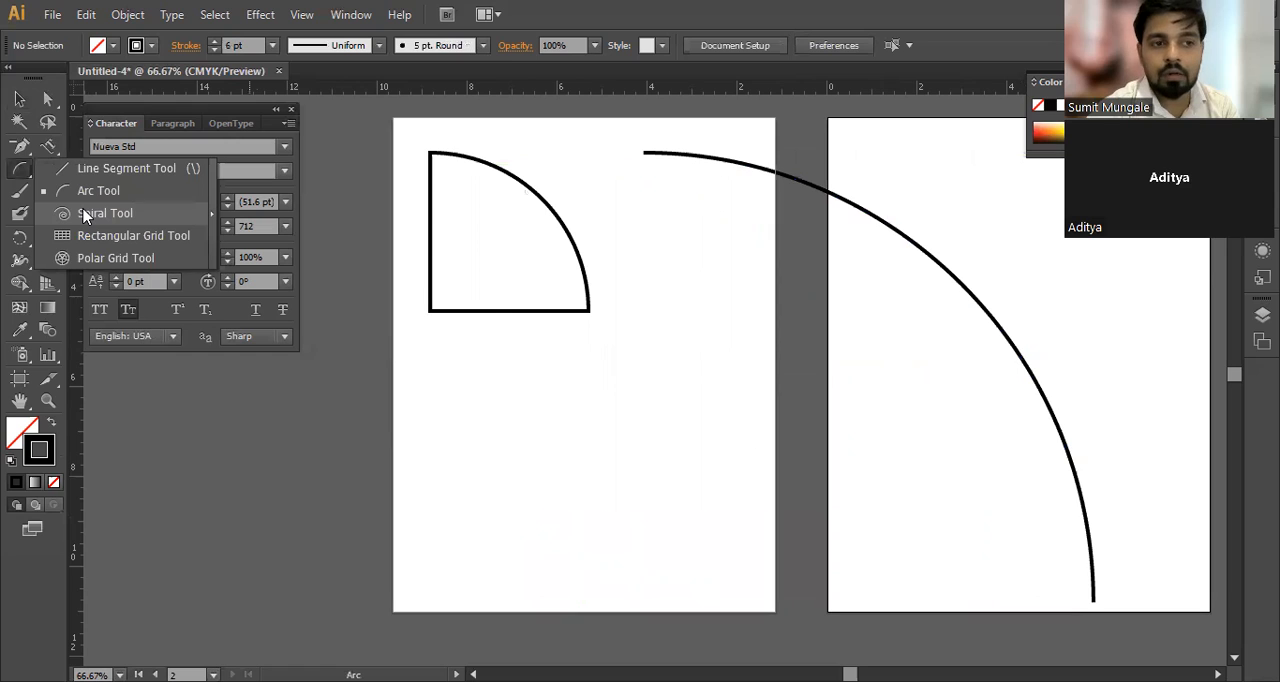
{"action": "left_click", "coordinate": [609, 452]}
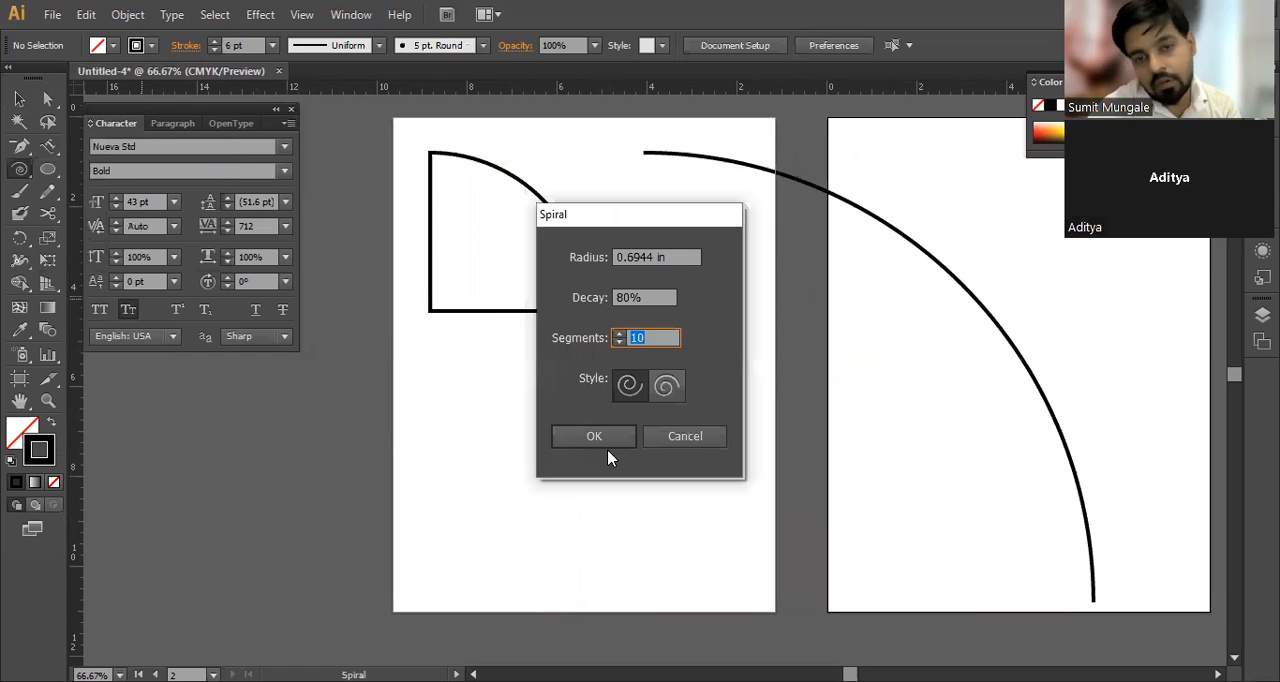
{"action": "left_click", "coordinate": [670, 436]}
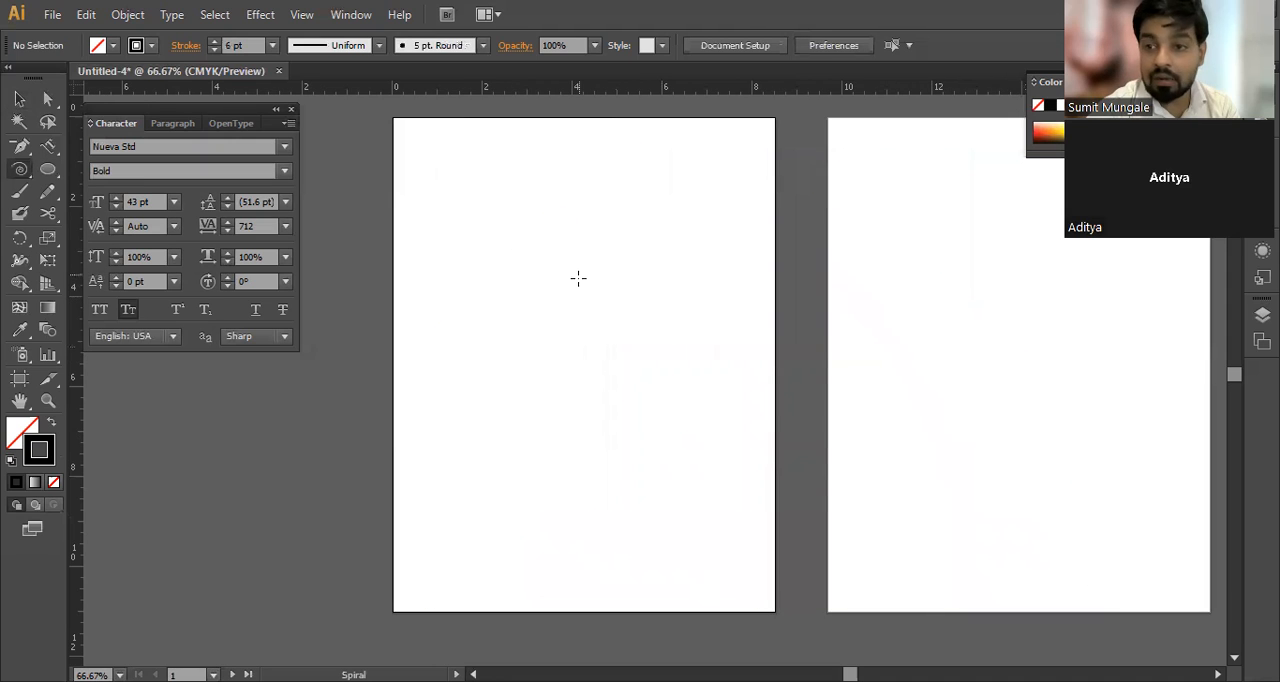
{"action": "left_click_drag", "start_coordinate": [475, 220], "coordinate": [531, 181]}
{"action": "left_click_drag", "start_coordinate": [652, 298], "coordinate": [711, 425]}
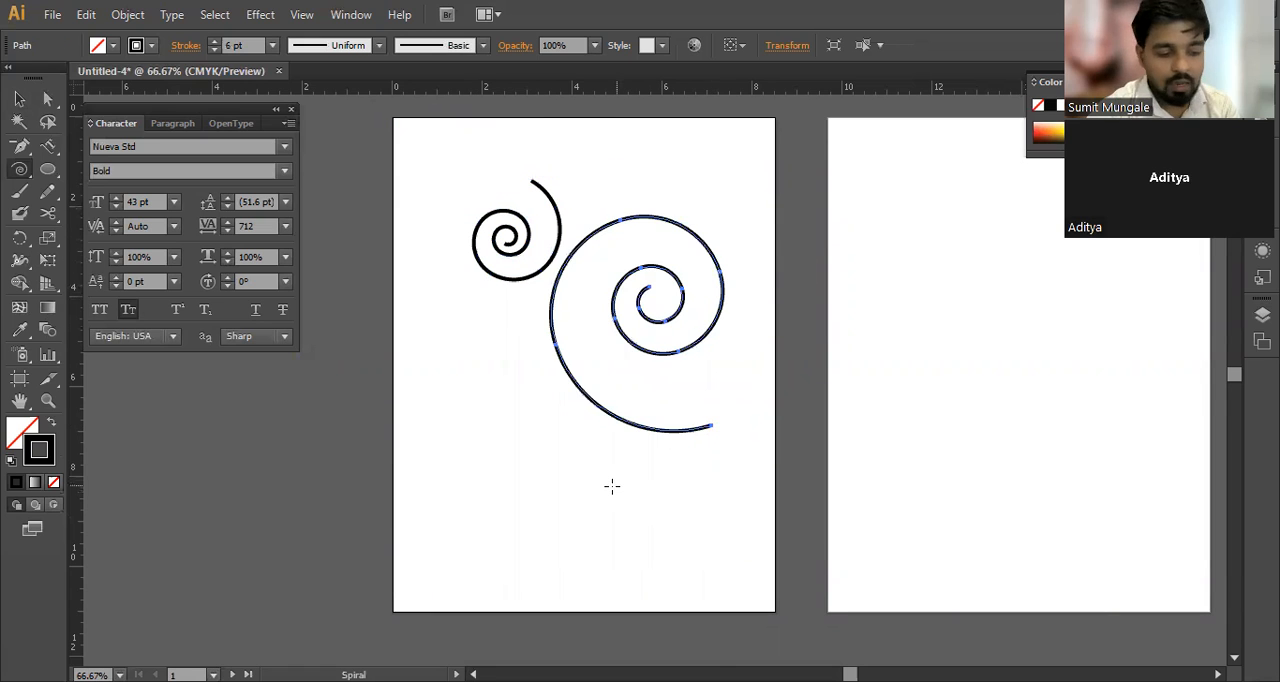
Step: Start an exact-value spiral on the second artboard and set its radius to 15 in, keeping the decay at 80%
{"action": "scroll", "coordinate": [471, 468], "scroll_direction": "right", "scroll_amount": 5}
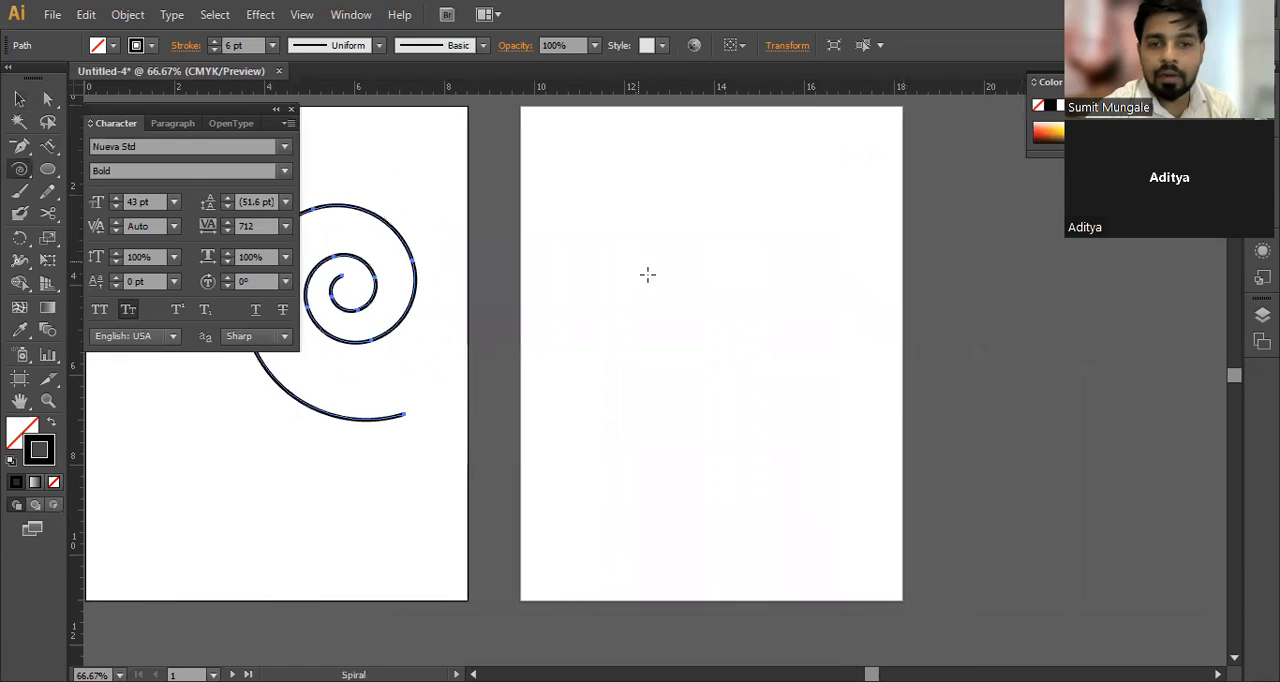
{"action": "left_click", "coordinate": [701, 308]}
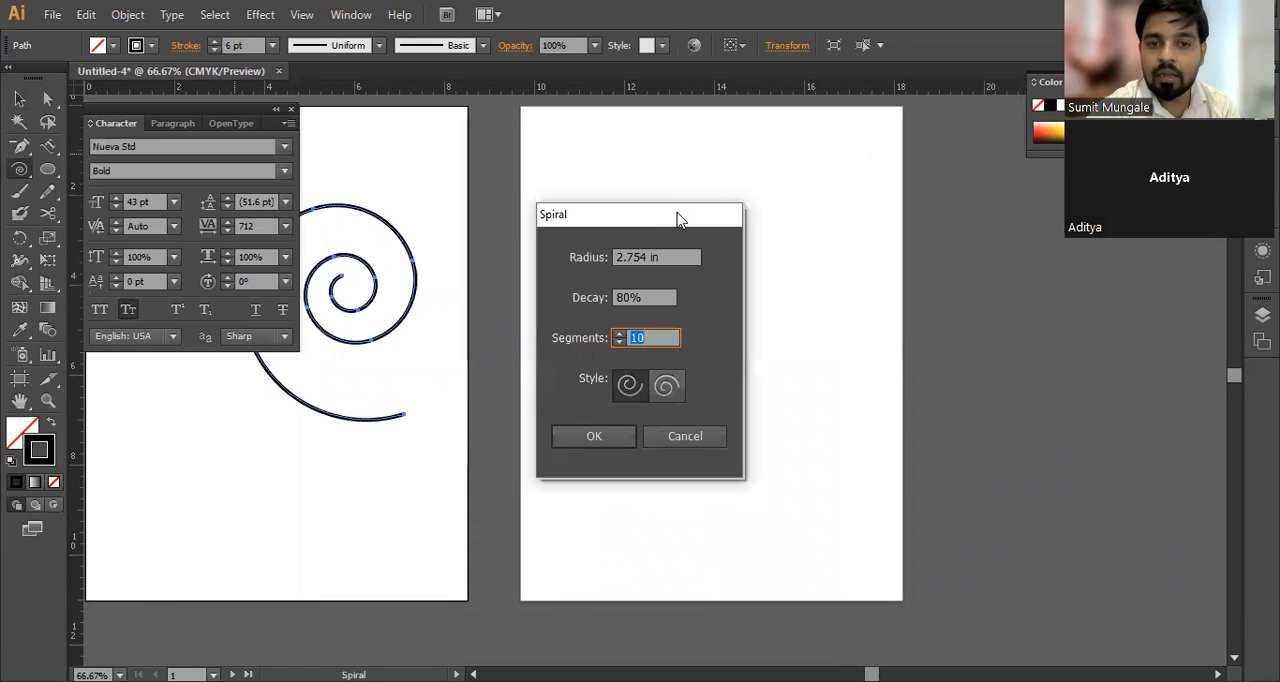
{"action": "left_click_drag", "start_coordinate": [677, 218], "coordinate": [750, 178]}
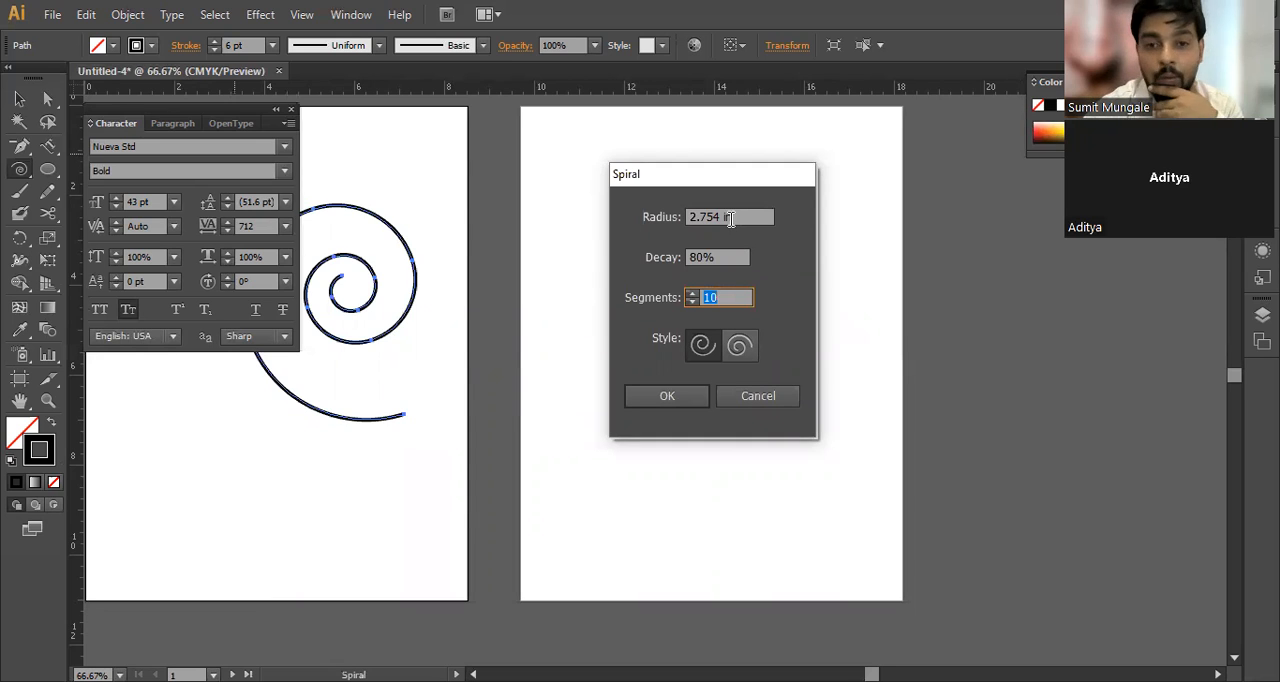
{"action": "left_click_drag", "start_coordinate": [729, 219], "coordinate": [658, 221]}
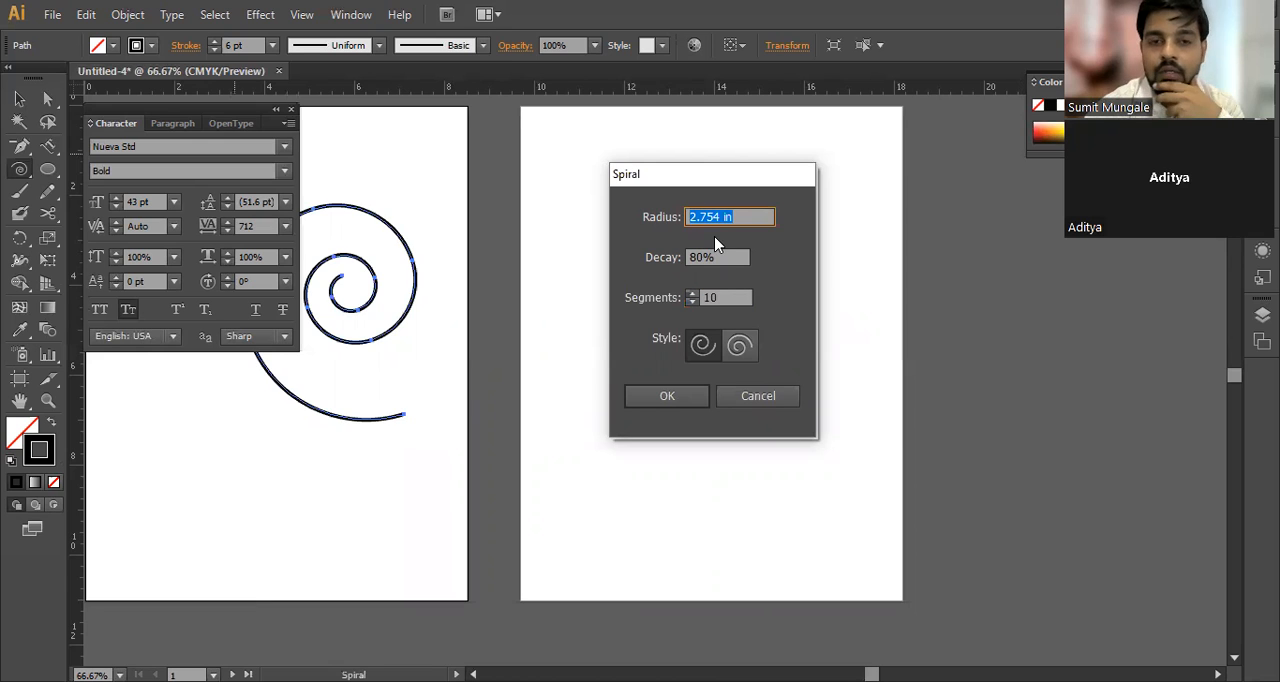
{"action": "type", "text": "15"}
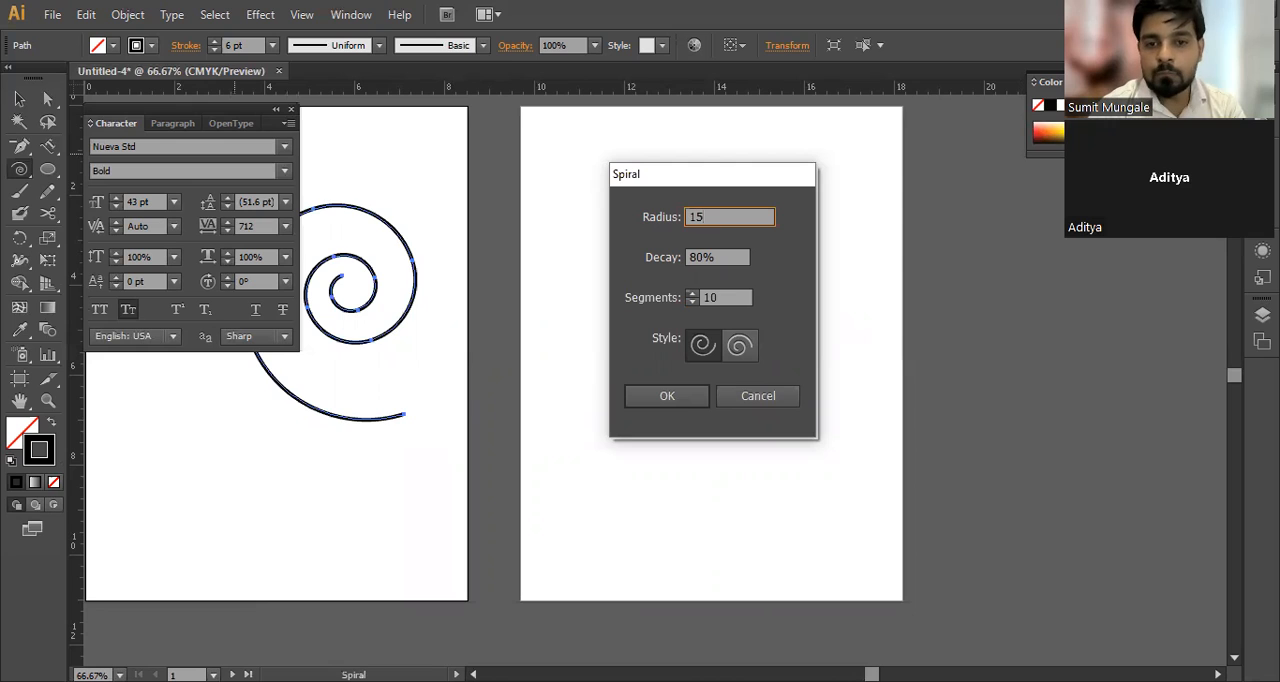
{"action": "key", "text": "Tab"}
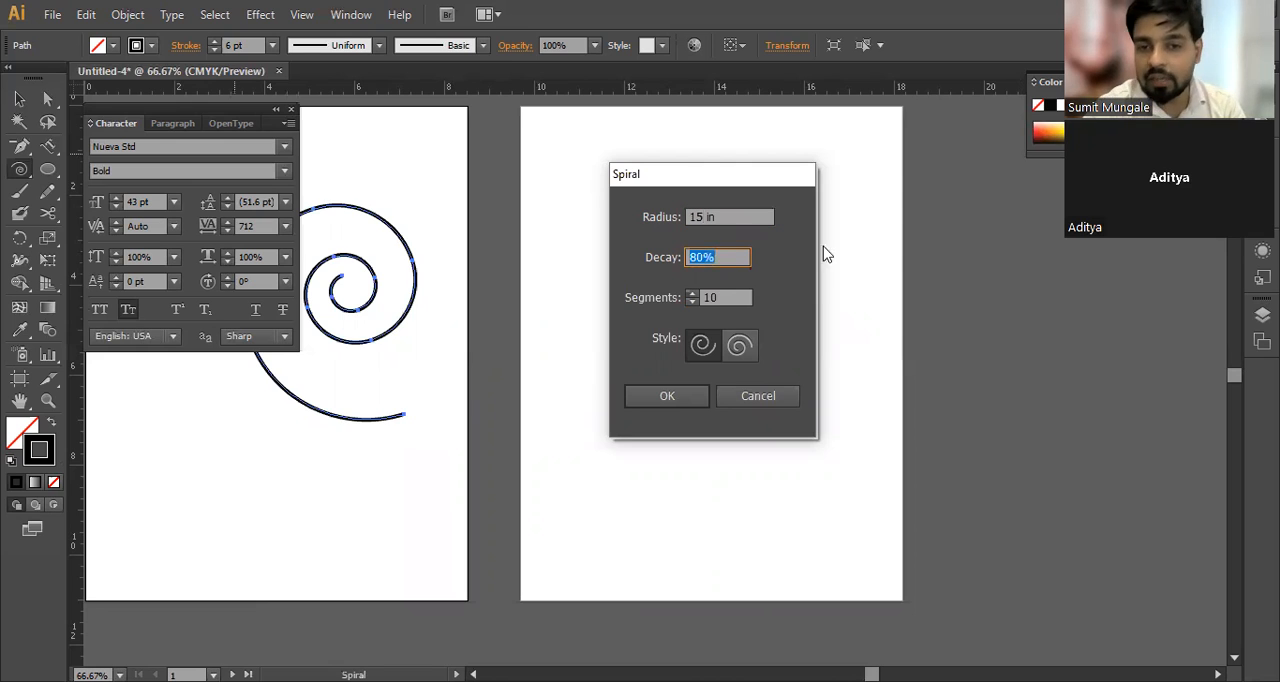
{"action": "left_click", "coordinate": [731, 298]}
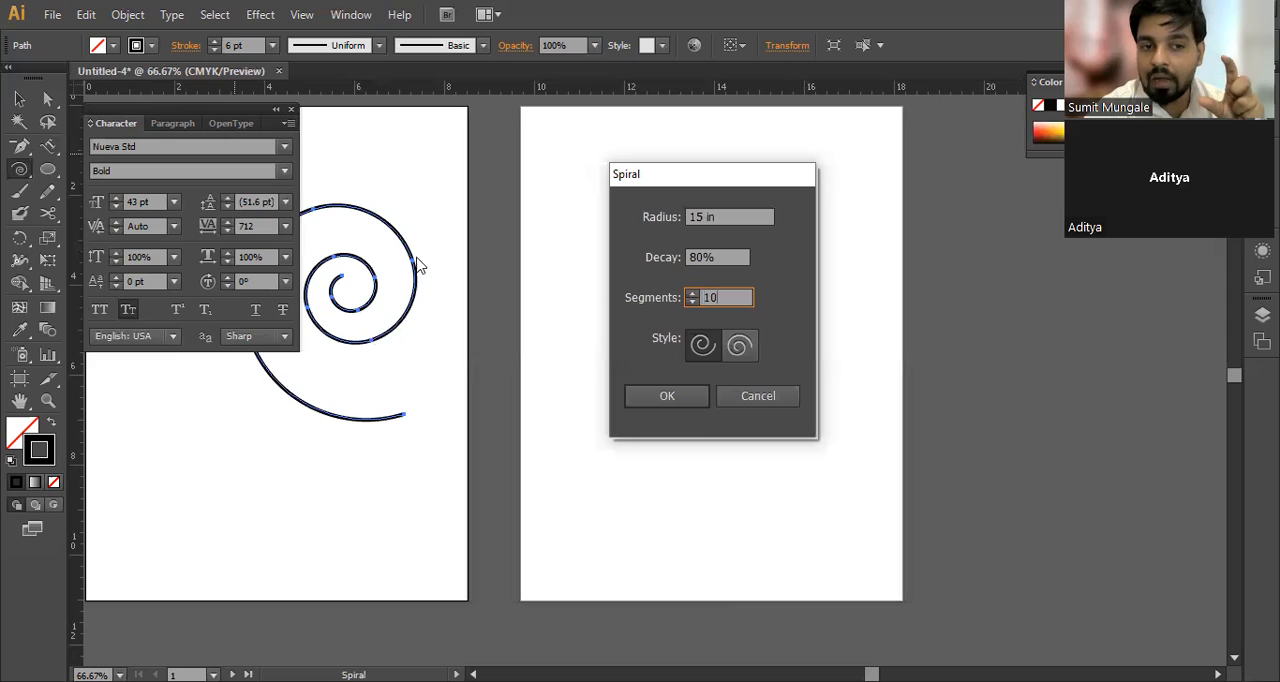
Step: Annotate the larger spiral in red, circling two anchor points and tracing alongside the outer curve segments
{"action": "left_click", "coordinate": [726, 645]}
{"action": "mouse_move", "coordinate": [415, 248]}
{"action": "left_mouse_down"}
{"action": "mouse_move", "coordinate": [401, 260]}
{"action": "mouse_move", "coordinate": [418, 278]}
{"action": "left_mouse_up"}
{"action": "left_click_drag", "start_coordinate": [362, 342], "coordinate": [371, 356]}
{"action": "mouse_move", "coordinate": [437, 252]}
{"action": "left_mouse_down"}
{"action": "mouse_move", "coordinate": [436, 302]}
{"action": "mouse_move", "coordinate": [398, 355]}
{"action": "left_mouse_up"}
{"action": "mouse_move", "coordinate": [319, 186]}
{"action": "left_mouse_down"}
{"action": "mouse_move", "coordinate": [372, 190]}
{"action": "mouse_move", "coordinate": [412, 213]}
{"action": "left_mouse_up"}
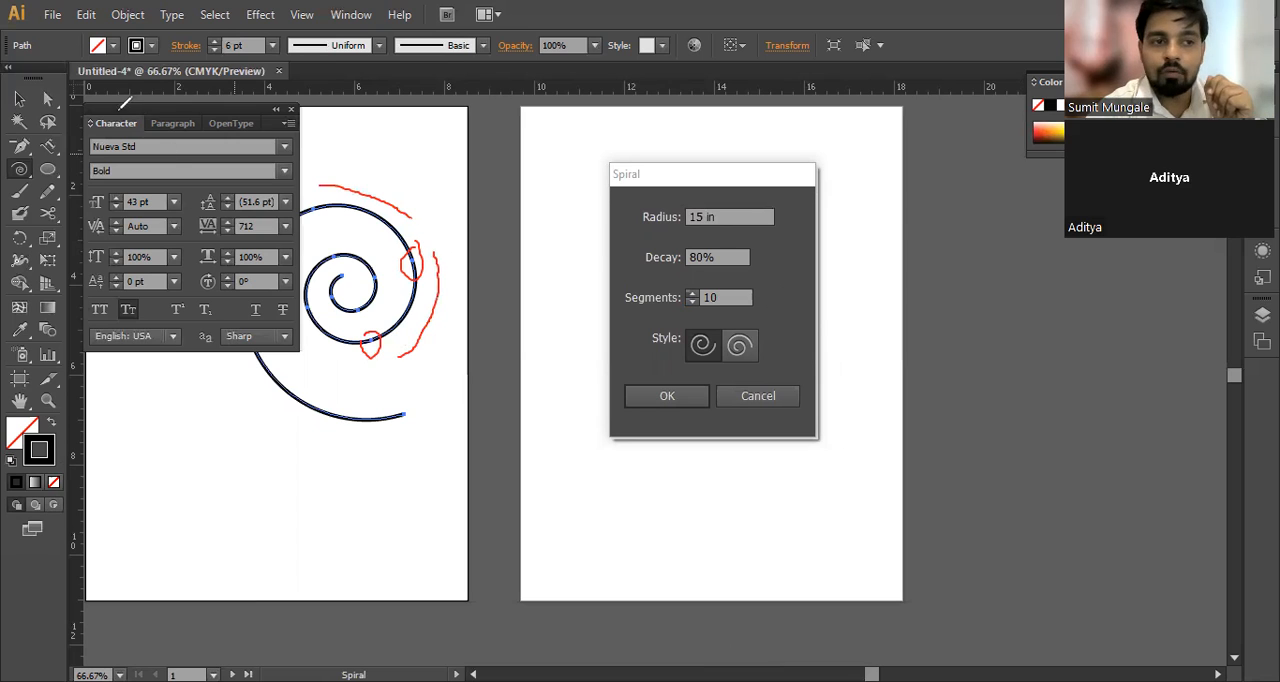
Step: Set the spiral's segments to 5 and create it on the second artboard
{"action": "double_click", "coordinate": [735, 300]}
{"action": "type", "text": "5"}
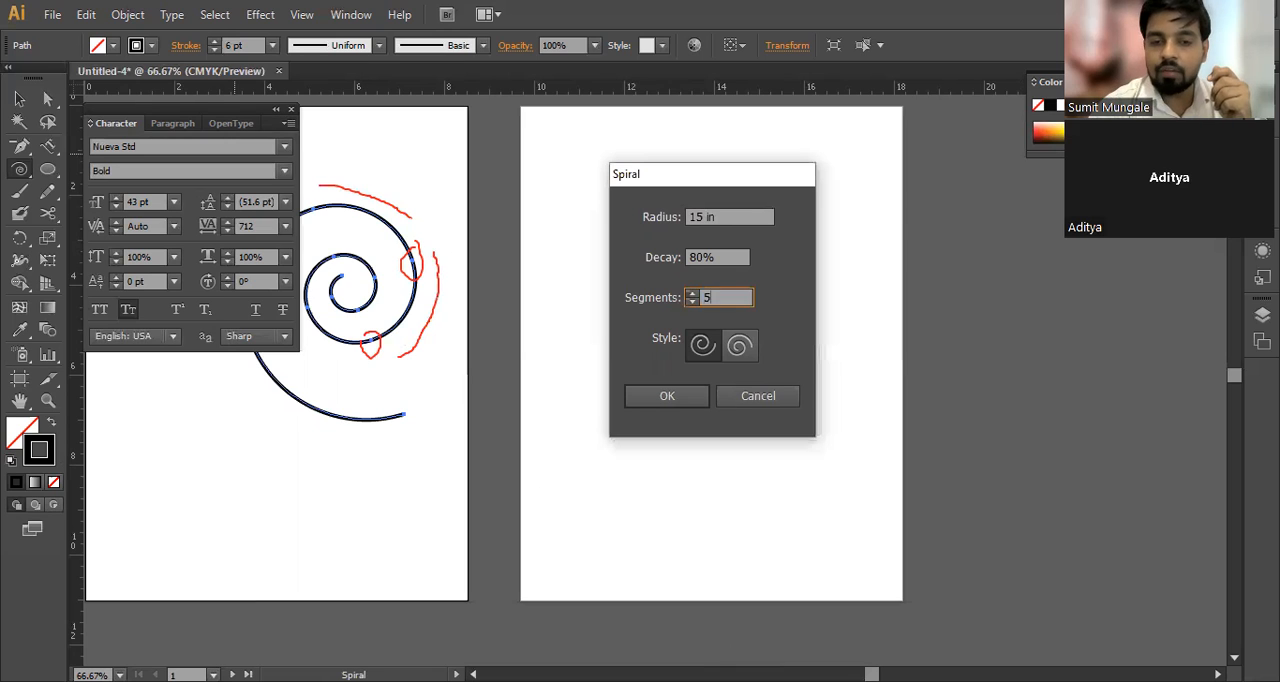
{"action": "left_click", "coordinate": [674, 400]}
{"action": "key", "text": "Return"}
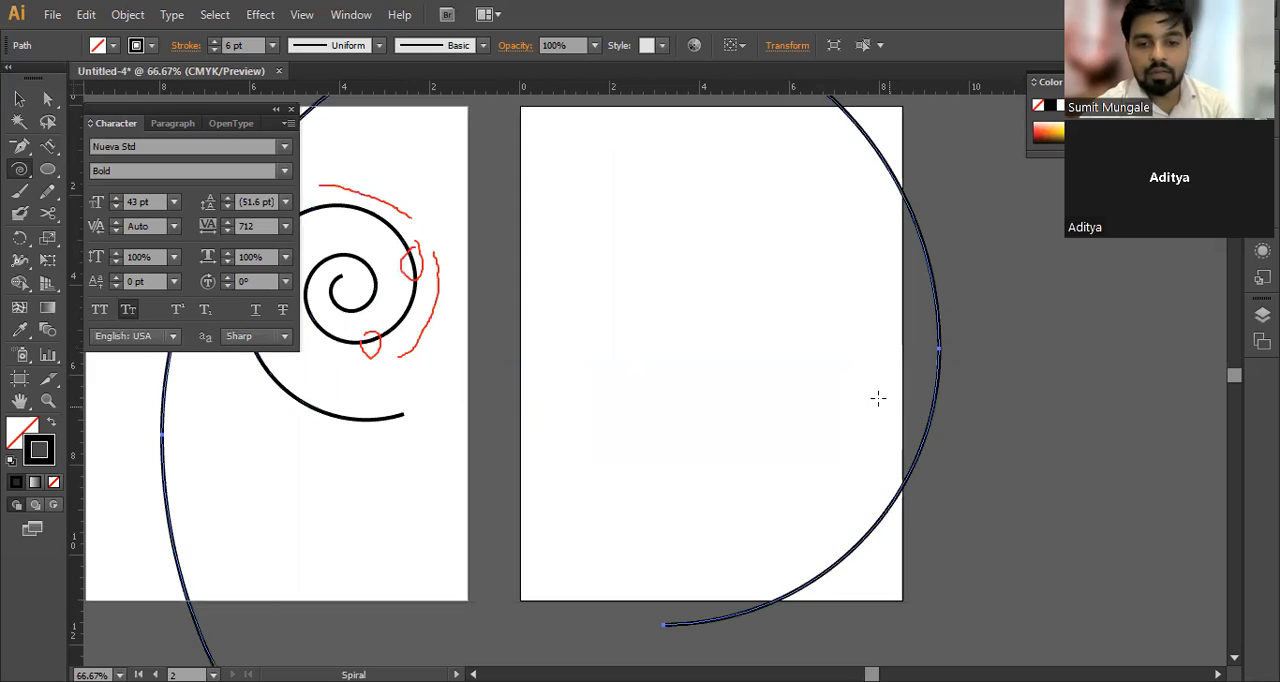
Step: Select the oversized spiral that extends across both artboards and delete it
{"action": "scroll", "coordinate": [878, 398], "scroll_direction": "down", "scroll_amount": 4}
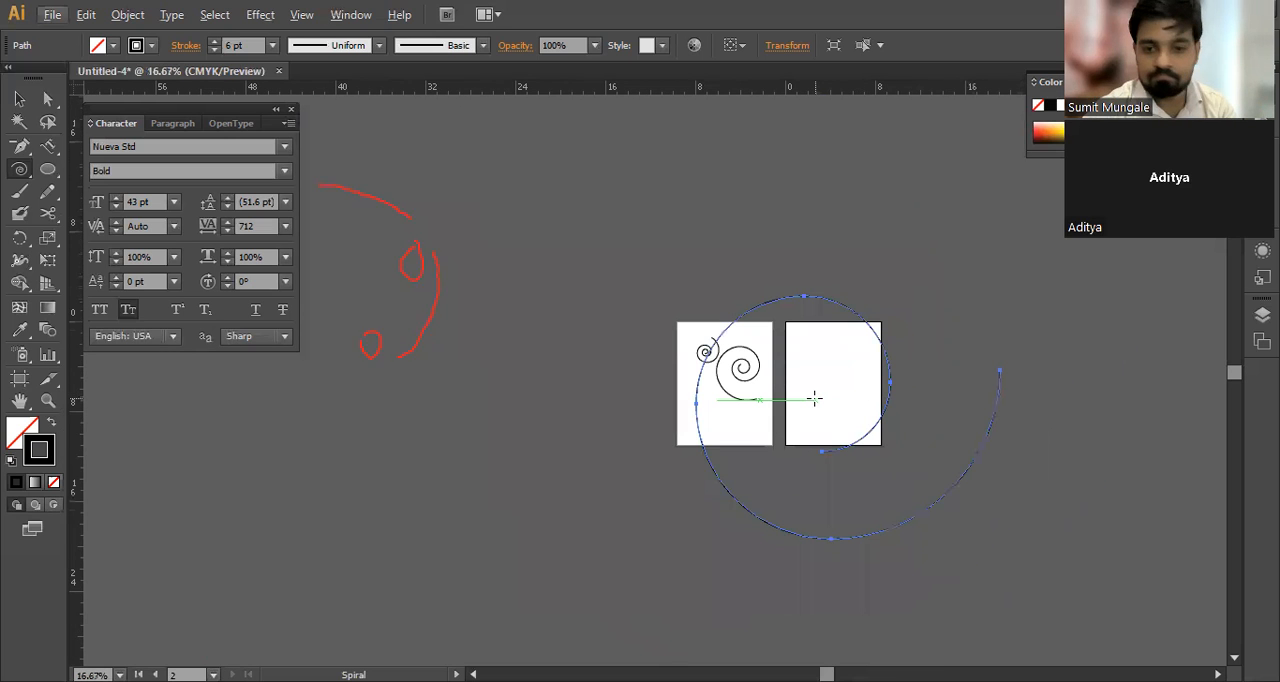
{"action": "key", "text": "v"}
{"action": "left_click", "coordinate": [891, 387]}
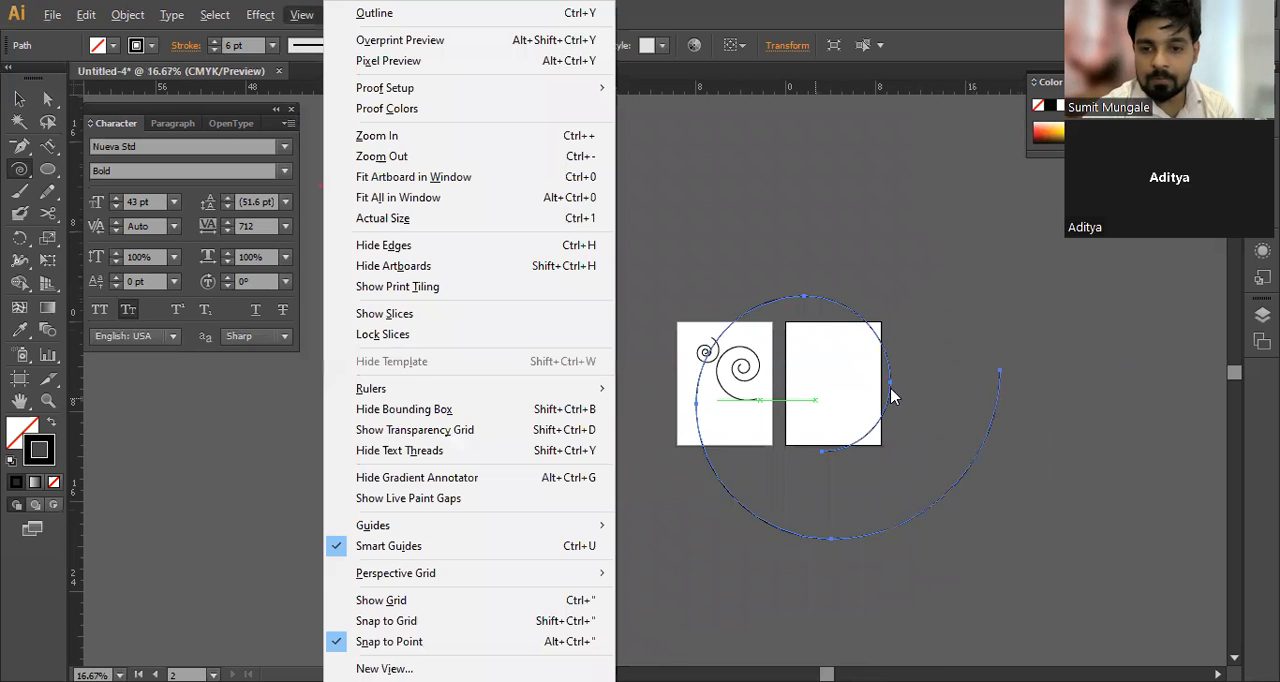
{"action": "left_click", "coordinate": [759, 396]}
{"action": "key", "text": "v"}
{"action": "left_click_drag", "start_coordinate": [892, 385], "coordinate": [530, 497]}
{"action": "scroll", "coordinate": [530, 497], "scroll_direction": "down", "scroll_amount": 3}
{"action": "left_click_drag", "start_coordinate": [554, 404], "coordinate": [620, 294]}
{"action": "scroll", "coordinate": [834, 280], "scroll_direction": "up", "scroll_amount": 2}
{"action": "key", "text": "Delete"}
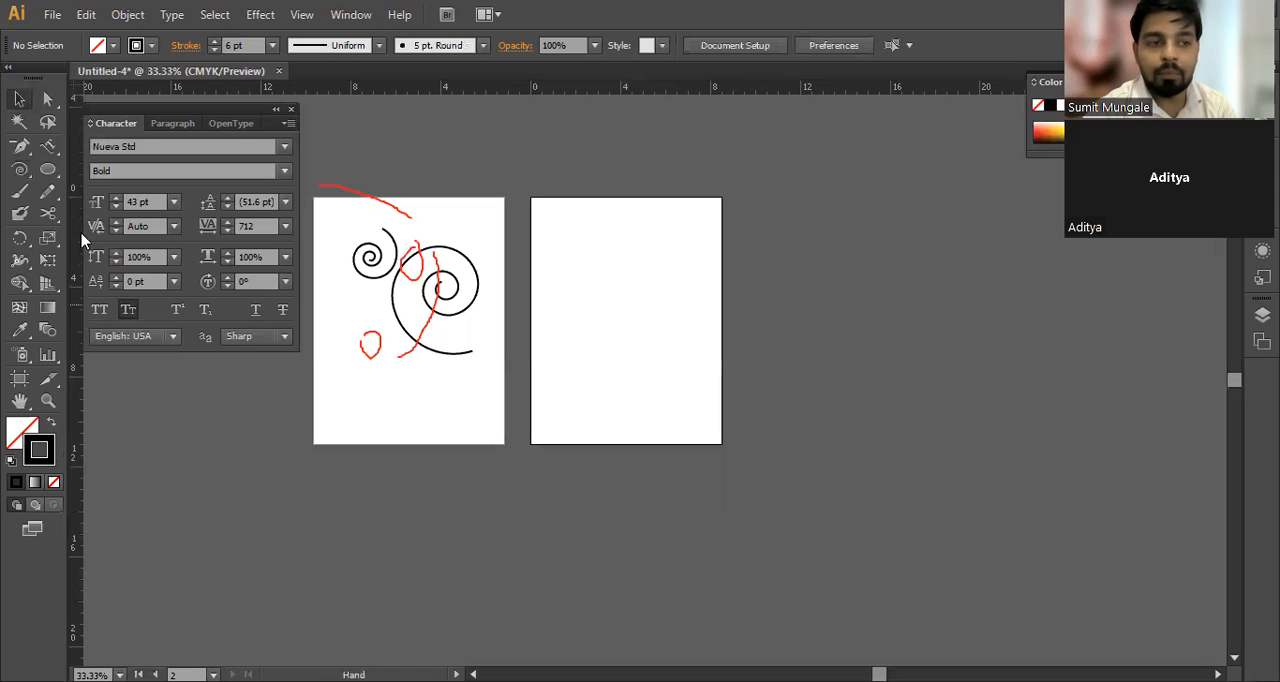
Step: Create an exact-value spiral on the second artboard with a 2 in radius, keeping 80% decay and 5 segments
{"action": "left_click", "coordinate": [22, 171]}
{"action": "scroll", "coordinate": [593, 293], "scroll_direction": "up", "scroll_amount": 2}
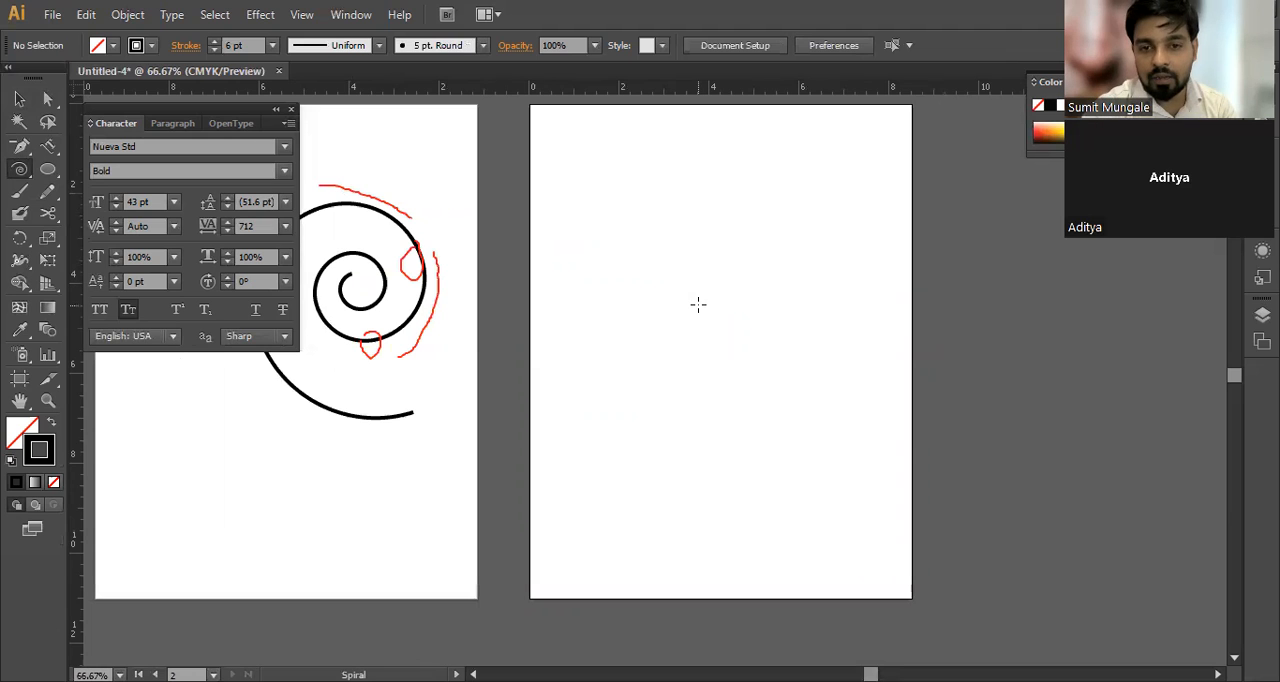
{"action": "left_click", "coordinate": [703, 284]}
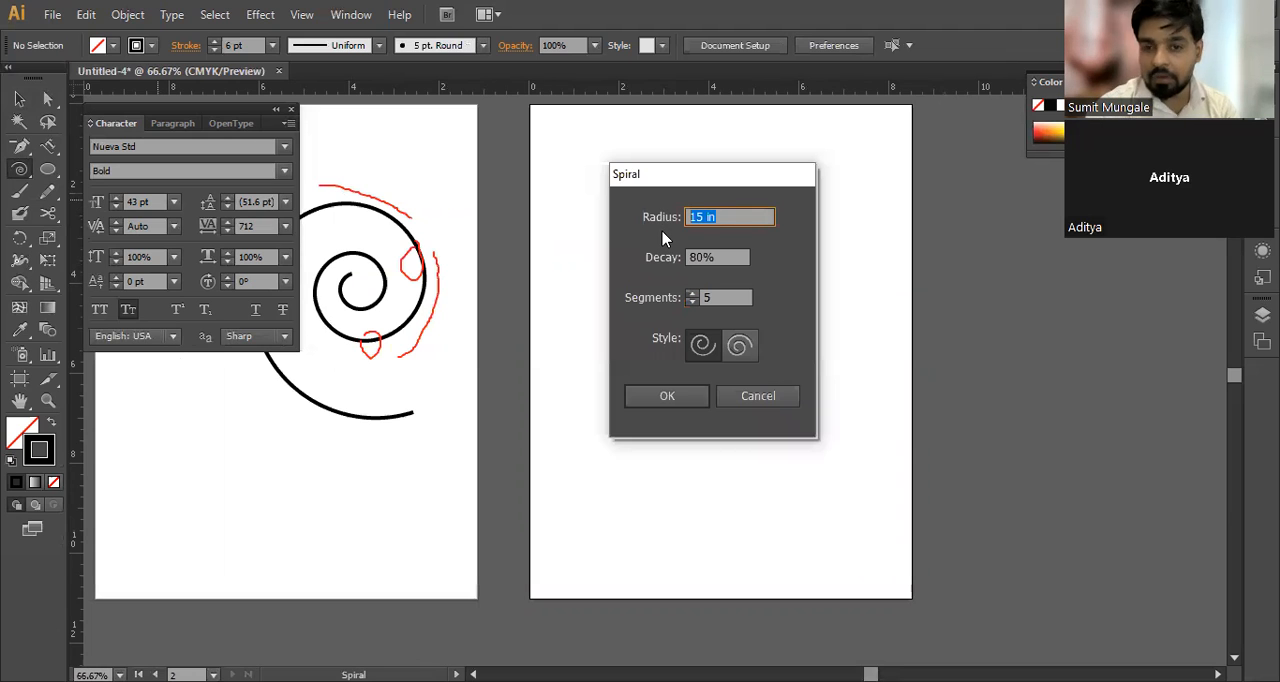
{"action": "type", "text": "2"}
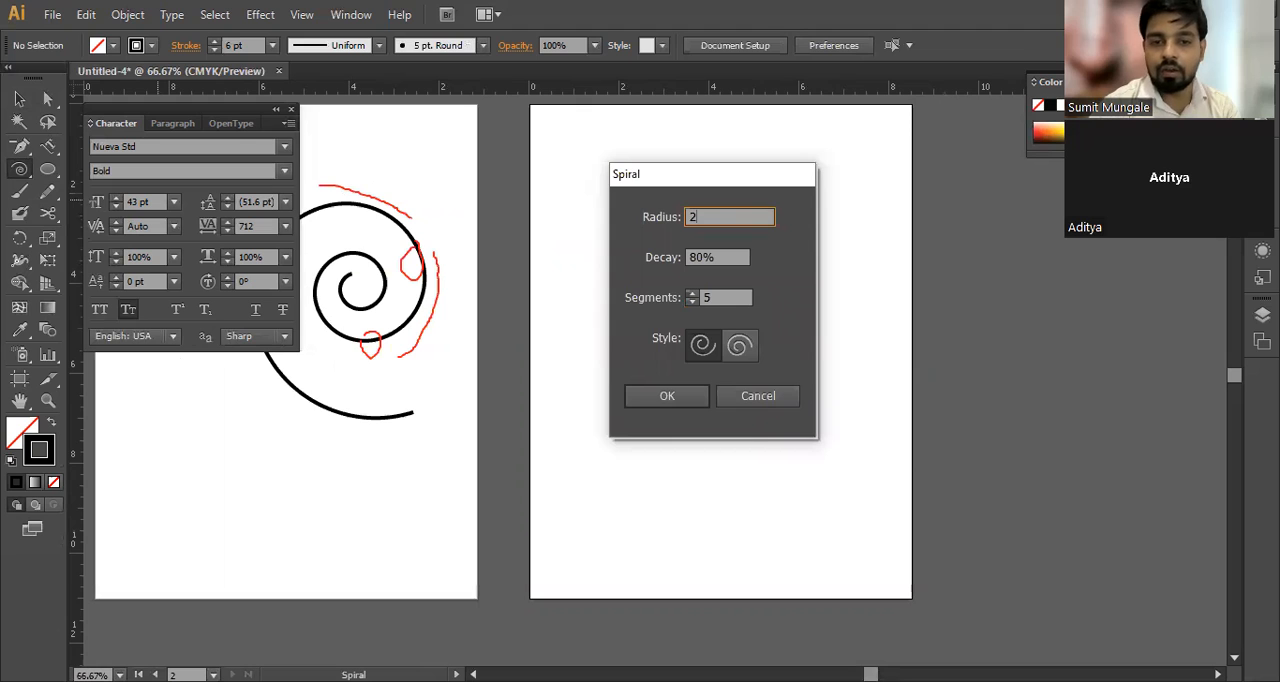
{"action": "key", "text": "Return"}
Step: Examine the anchor points of the spiral on the second artboard up close and delete that spiral
{"action": "key", "text": "v"}
{"action": "left_click", "coordinate": [820, 354]}
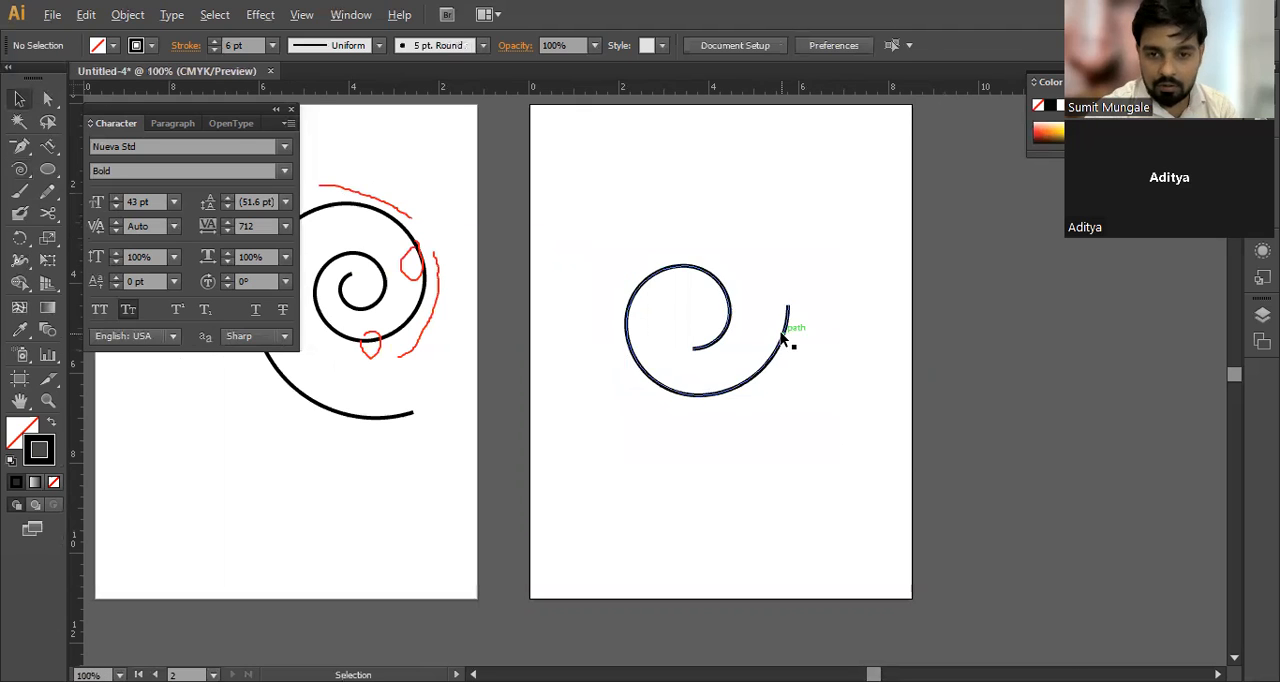
{"action": "key", "text": "ctrl+plus"}
{"action": "left_click", "coordinate": [777, 374]}
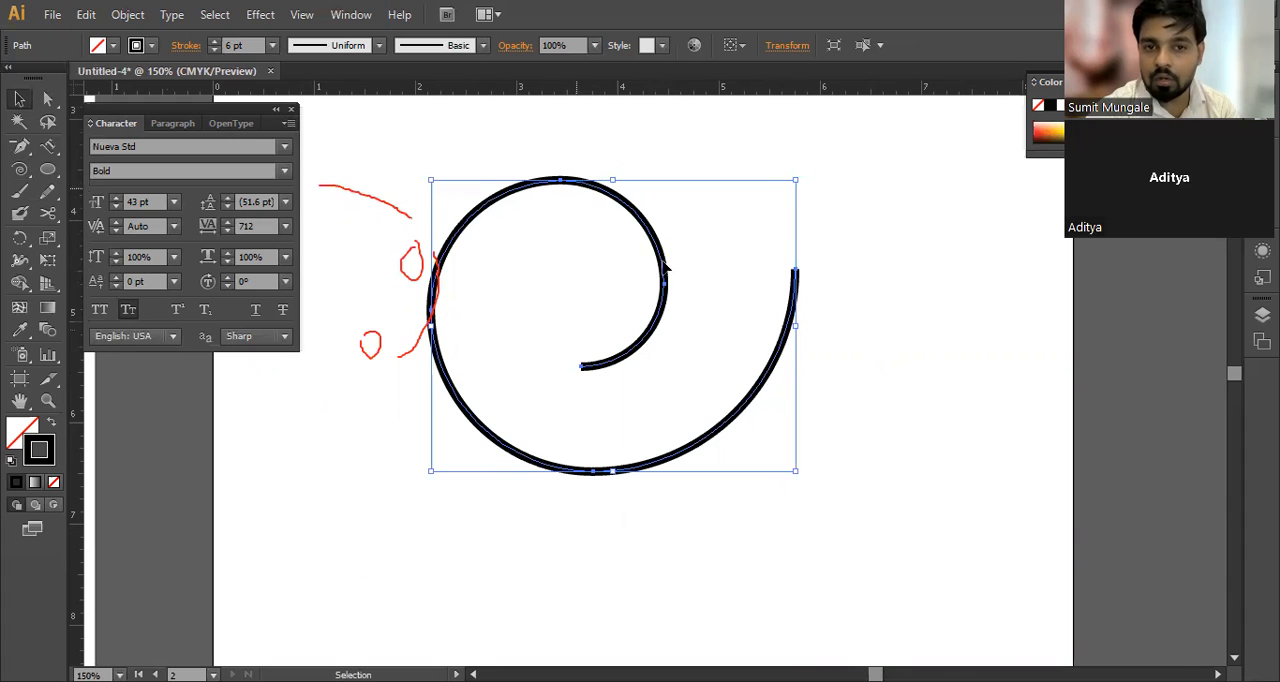
{"action": "left_click_drag", "start_coordinate": [617, 371], "coordinate": [710, 488]}
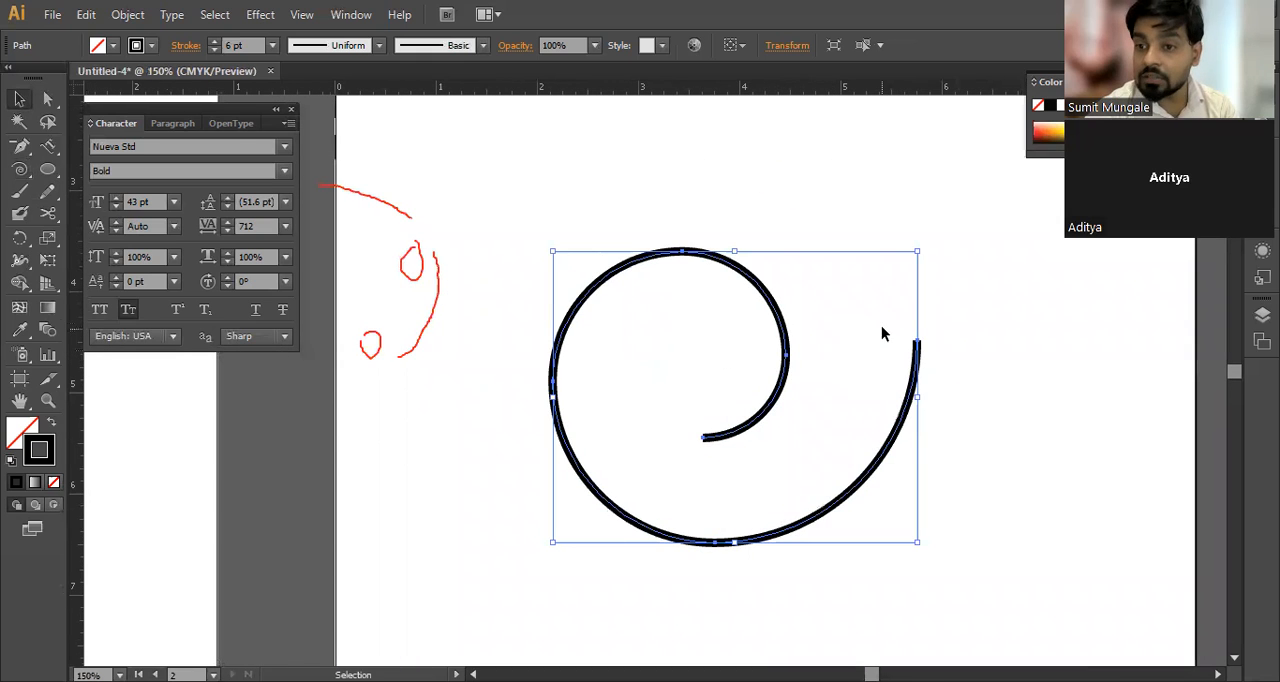
{"action": "left_click", "coordinate": [791, 220]}
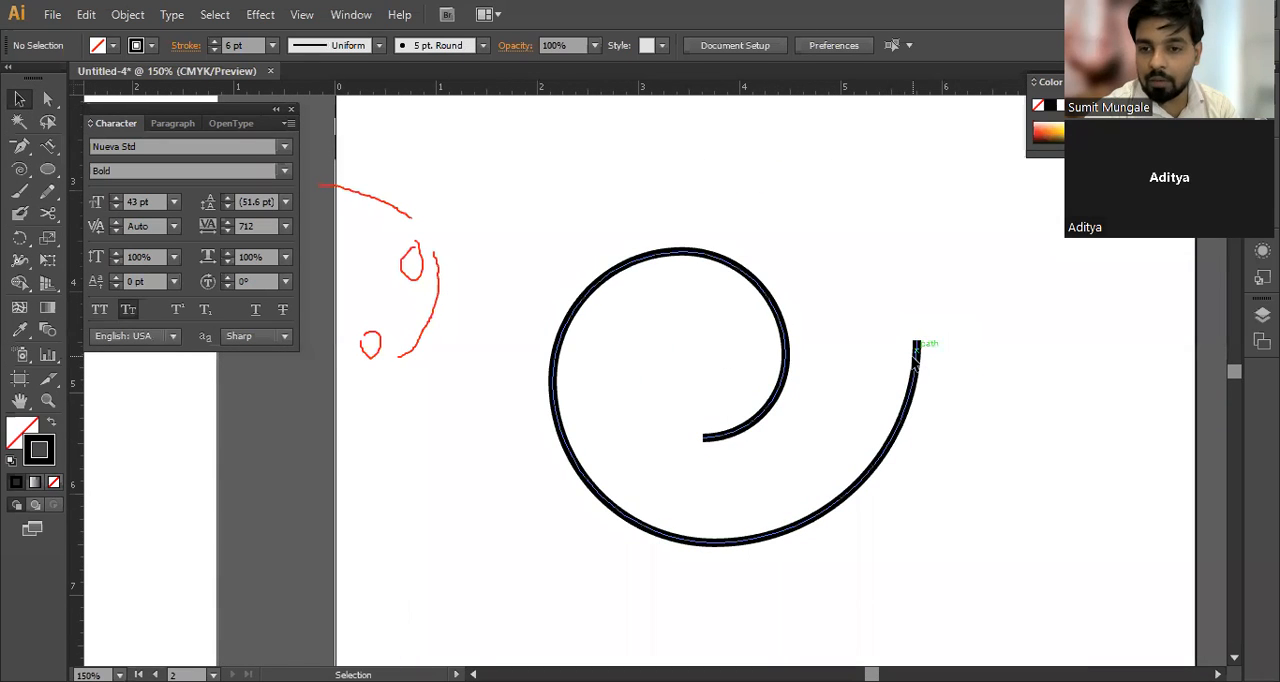
{"action": "left_click", "coordinate": [918, 352]}
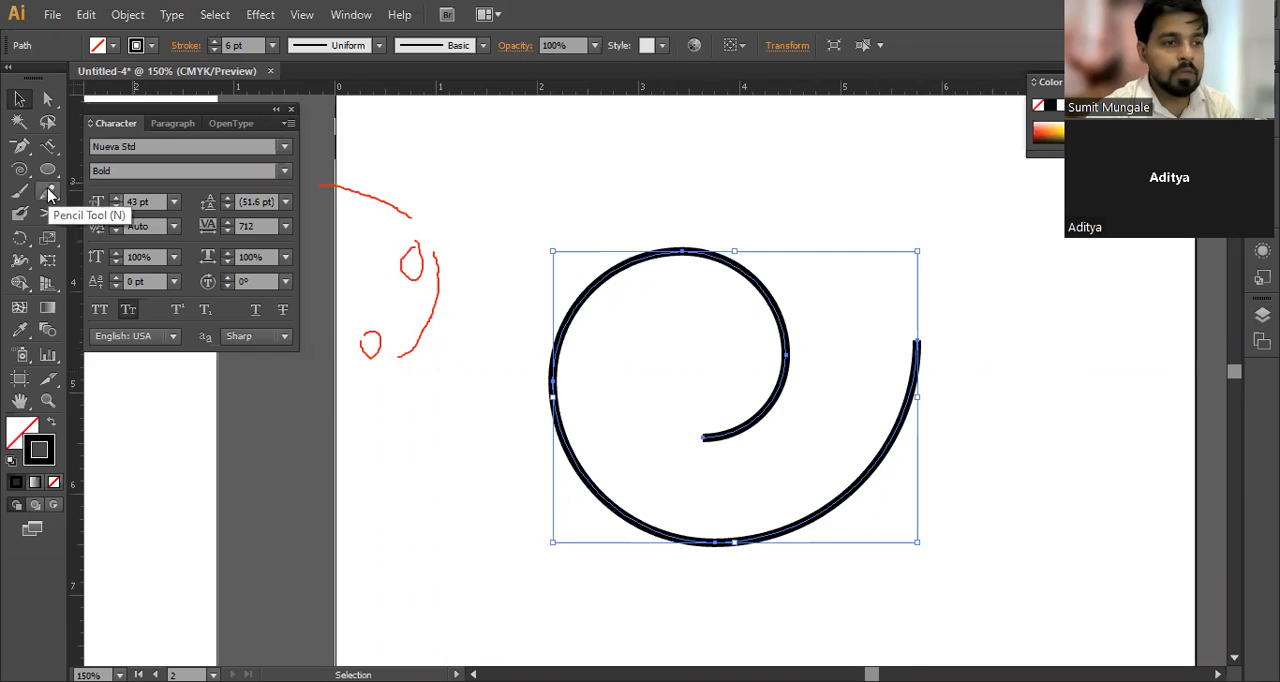
{"action": "key", "text": "Delete"}
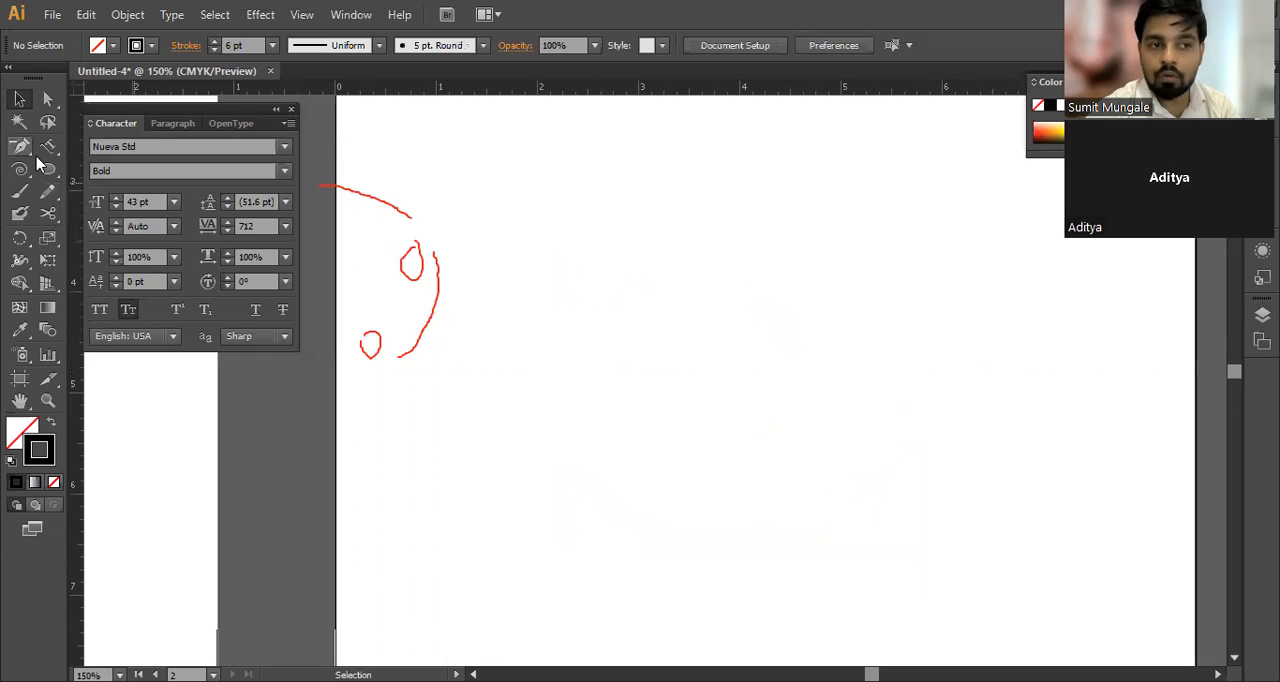
Step: Draw a freehand spiral about 3.86 in wide and 3.58 in high on the second artboard, adding segments while drawing
{"action": "left_click_drag", "start_coordinate": [22, 172], "coordinate": [122, 219]}
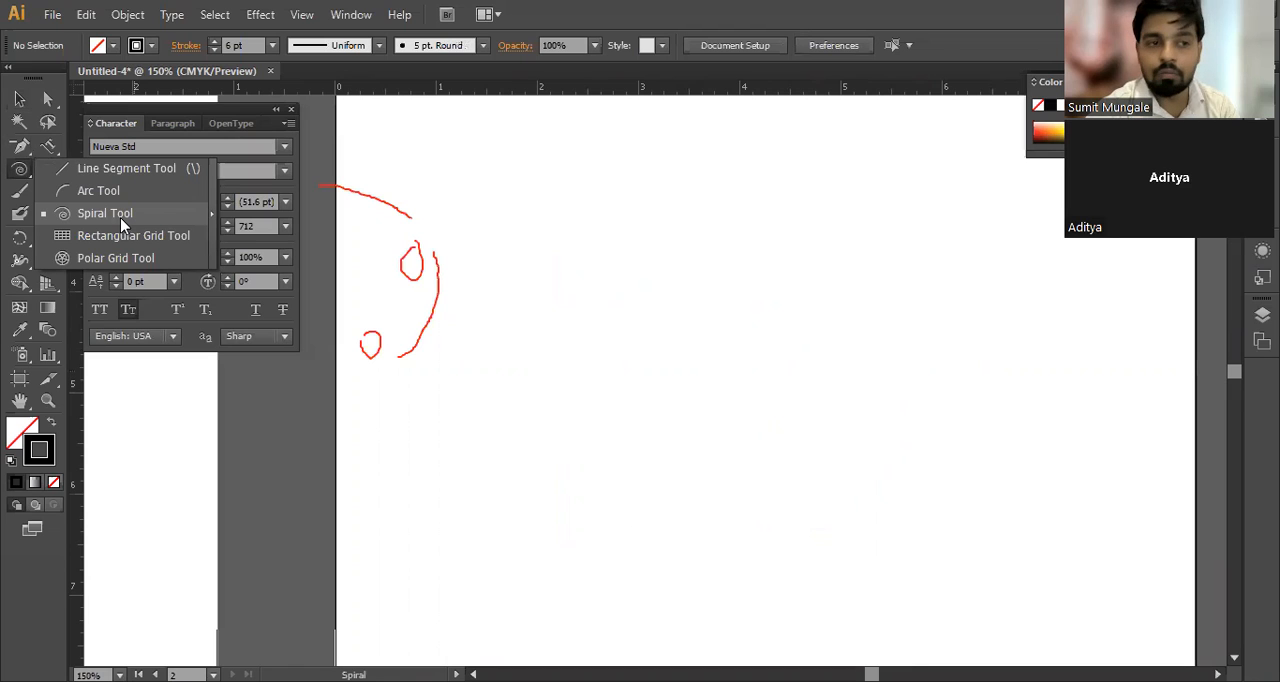
{"action": "left_click_drag", "start_coordinate": [770, 362], "coordinate": [895, 453]}
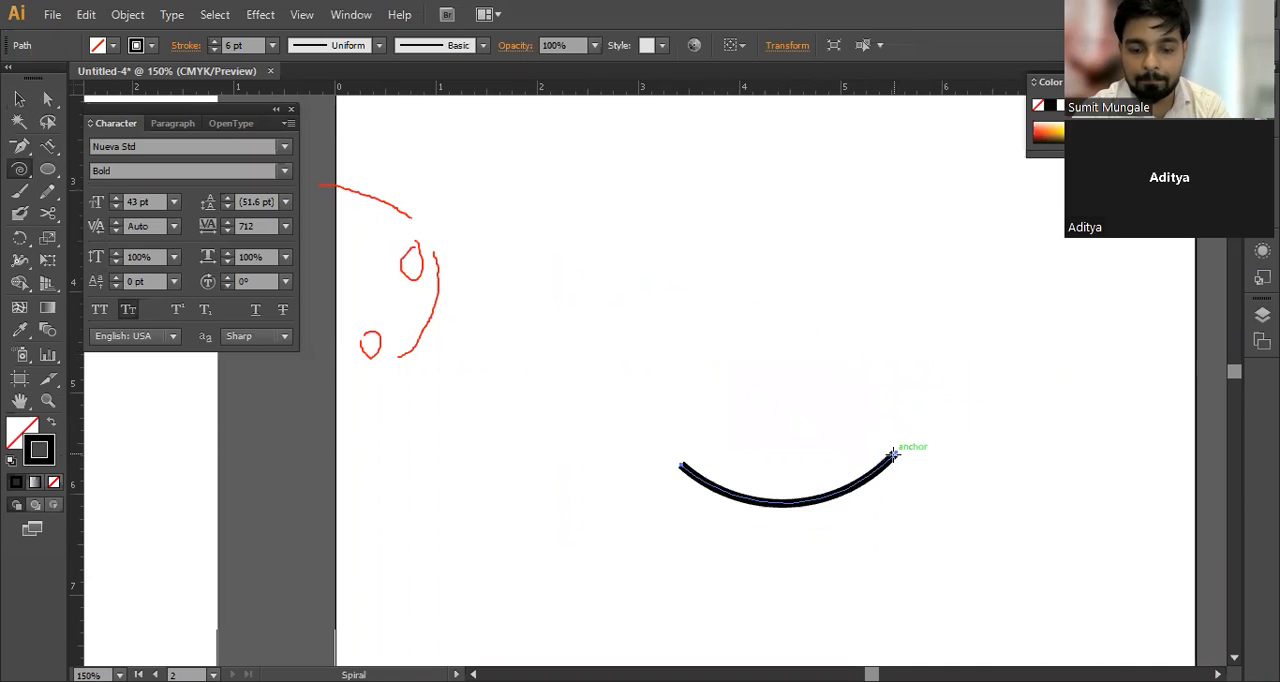
{"action": "key", "text": "ctrl+z"}
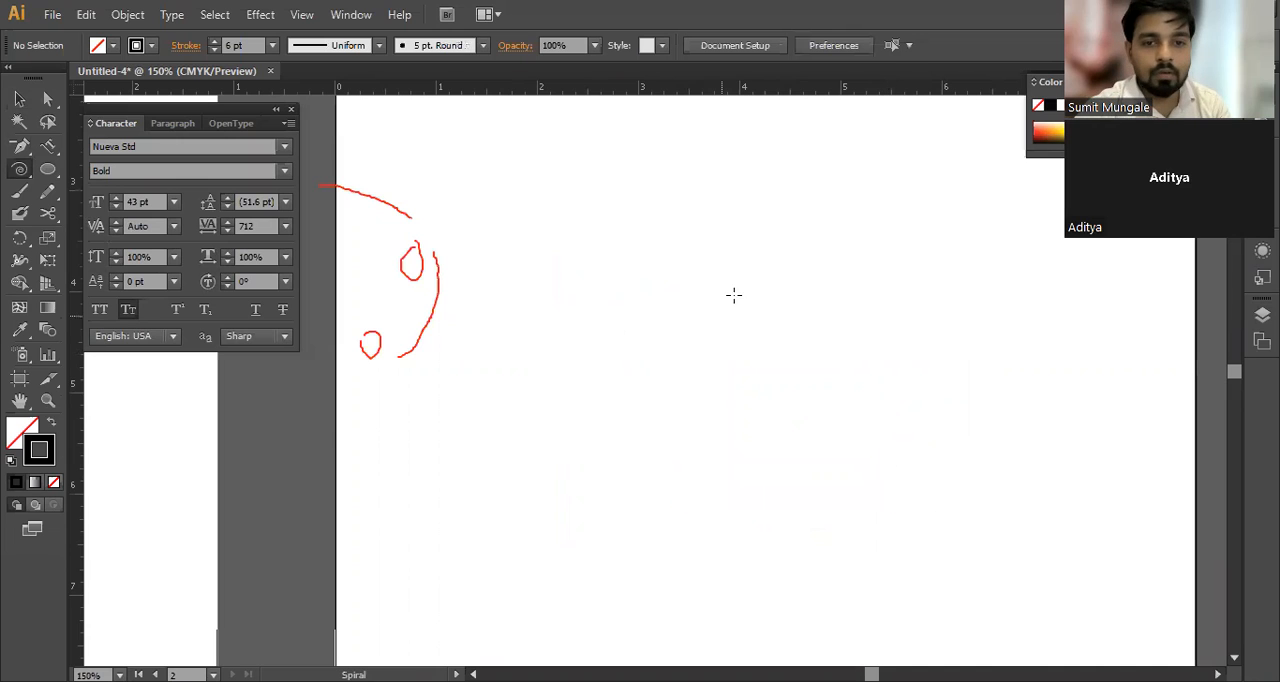
{"action": "left_click_drag", "start_coordinate": [697, 298], "coordinate": [829, 410]}
{"action": "key", "text": "Up"}
{"action": "key", "text": "Up"}
{"action": "key", "text": "Up"}
{"action": "key", "text": "Up"}
{"action": "key", "text": "Up"}
{"action": "key", "text": "Up"}
{"action": "key", "text": "Up"}
{"action": "key", "text": "Up"}
{"action": "key", "text": "Up"}
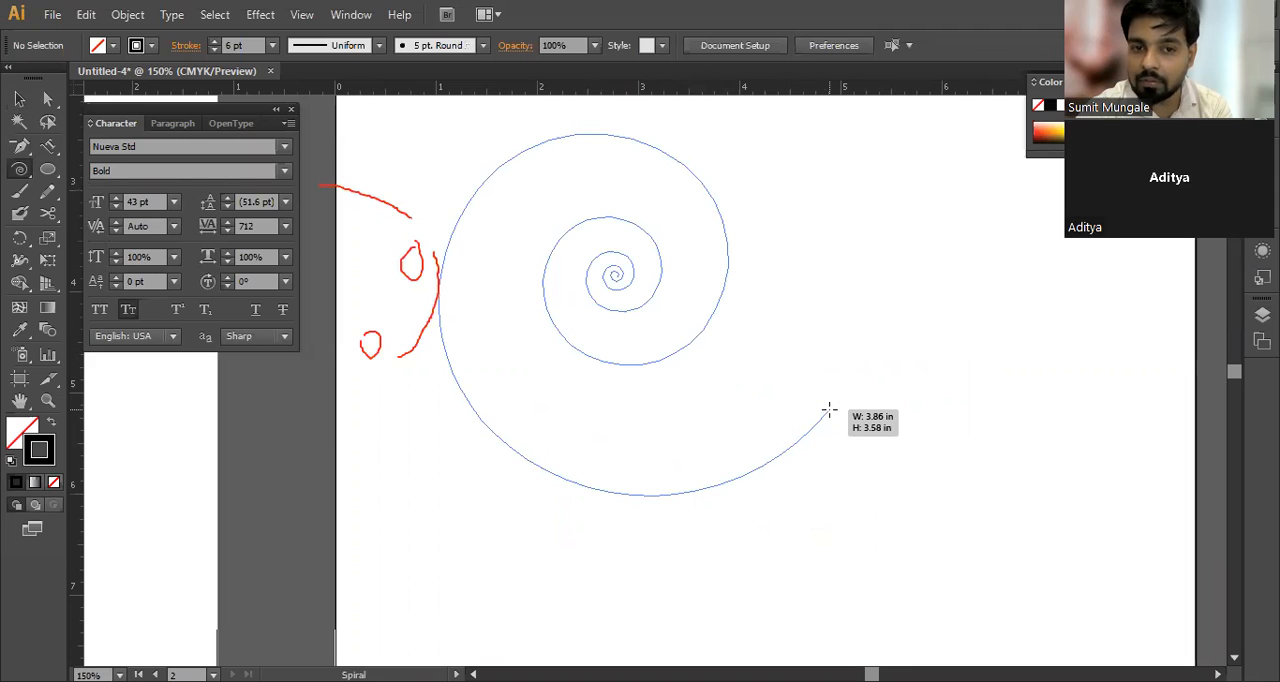
{"action": "left_click_drag", "start_coordinate": [829, 410], "coordinate": [829, 410]}
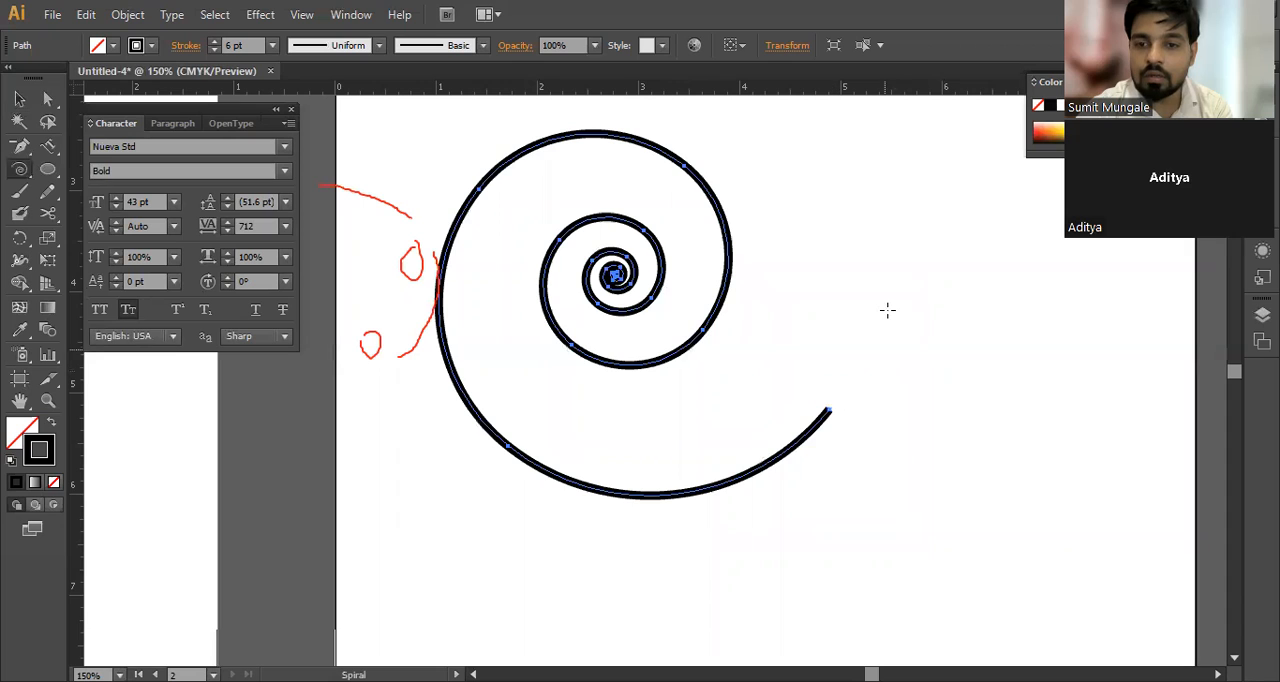
Step: Draw a short spiral arc beside the large spiral and remove both from the second artboard
{"action": "mouse_move", "coordinate": [978, 378]}
{"action": "left_mouse_down"}
{"action": "mouse_move", "coordinate": [921, 298]}
{"action": "mouse_move", "coordinate": [928, 466]}
{"action": "mouse_move", "coordinate": [903, 471]}
{"action": "mouse_move", "coordinate": [917, 300]}
{"action": "mouse_move", "coordinate": [874, 312]}
{"action": "mouse_move", "coordinate": [878, 383]}
{"action": "left_mouse_up"}
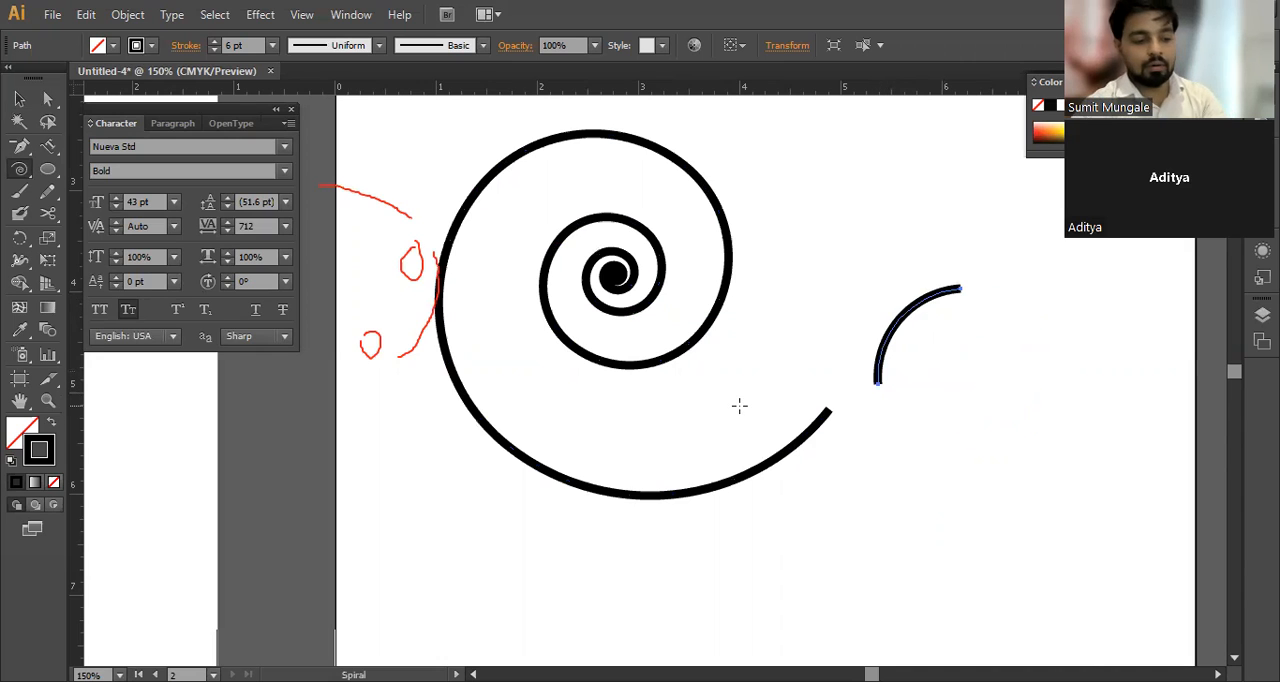
{"action": "key", "text": "v"}
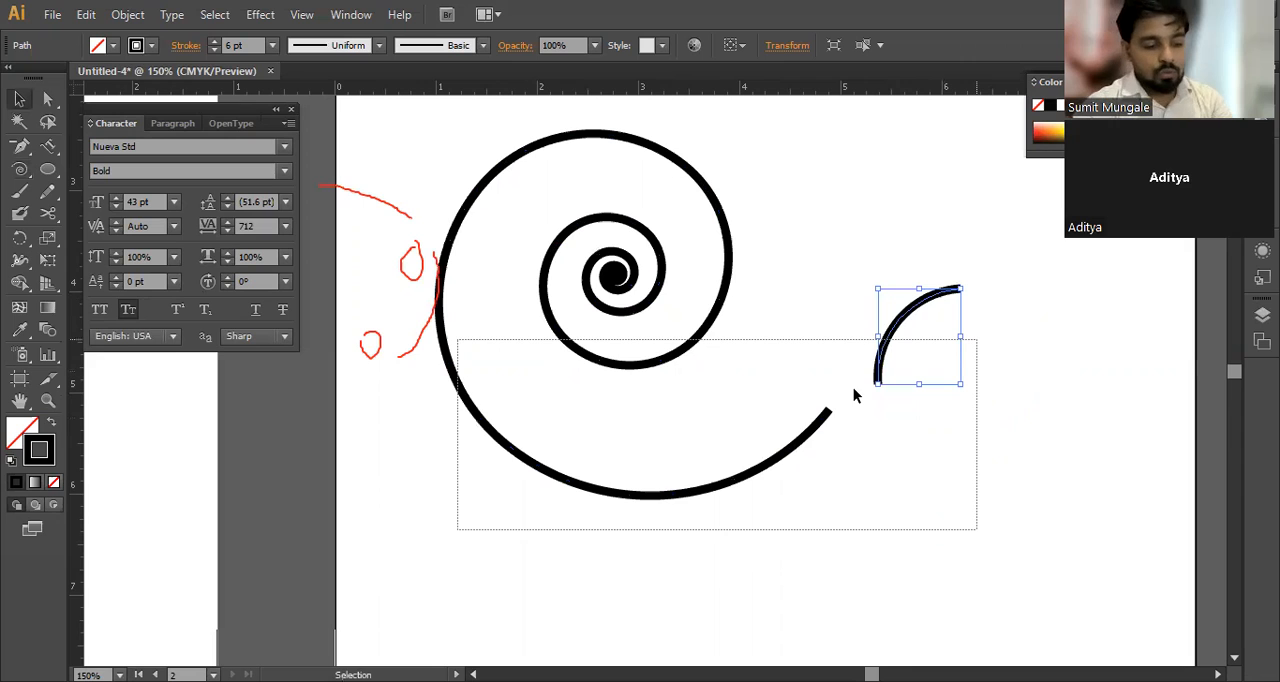
{"action": "scroll", "coordinate": [890, 302], "scroll_direction": "down", "scroll_amount": 1}
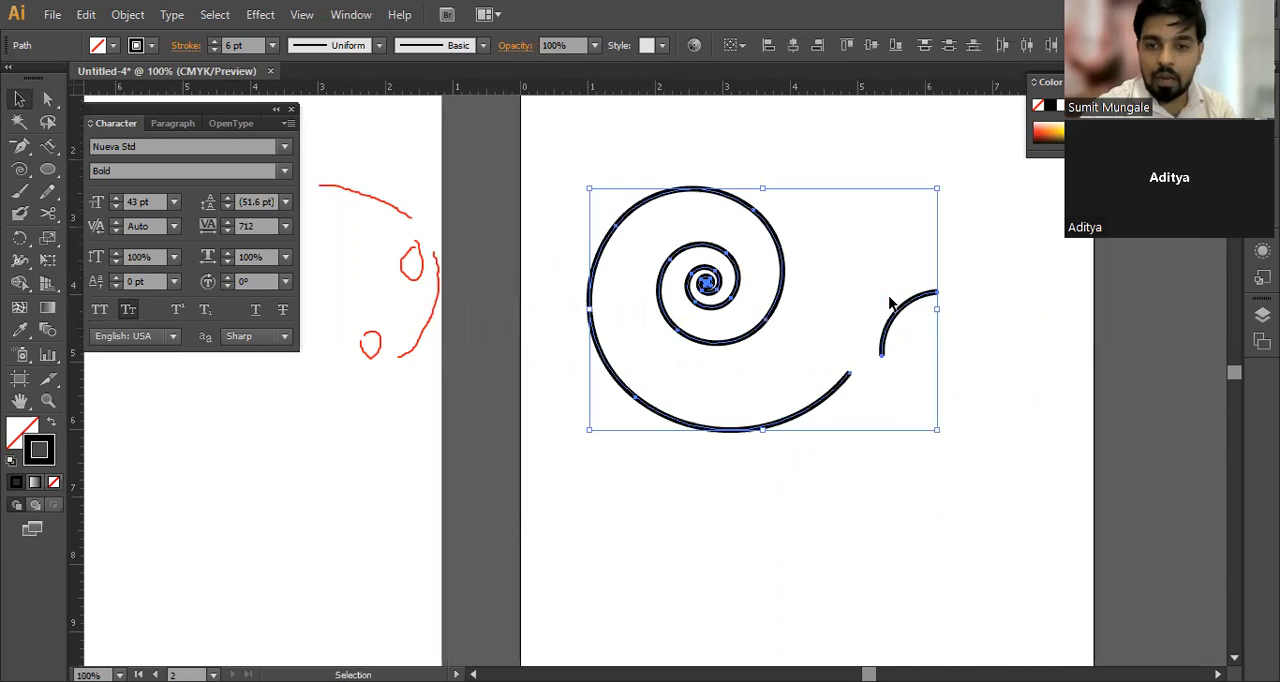
{"action": "key", "text": "ctrl+x"}
Step: Try a freehand rectangular grid about 7.03 in wide and 4.54 in high on the first artboard and undo it
{"action": "left_click_drag", "start_coordinate": [397, 261], "coordinate": [744, 303]}
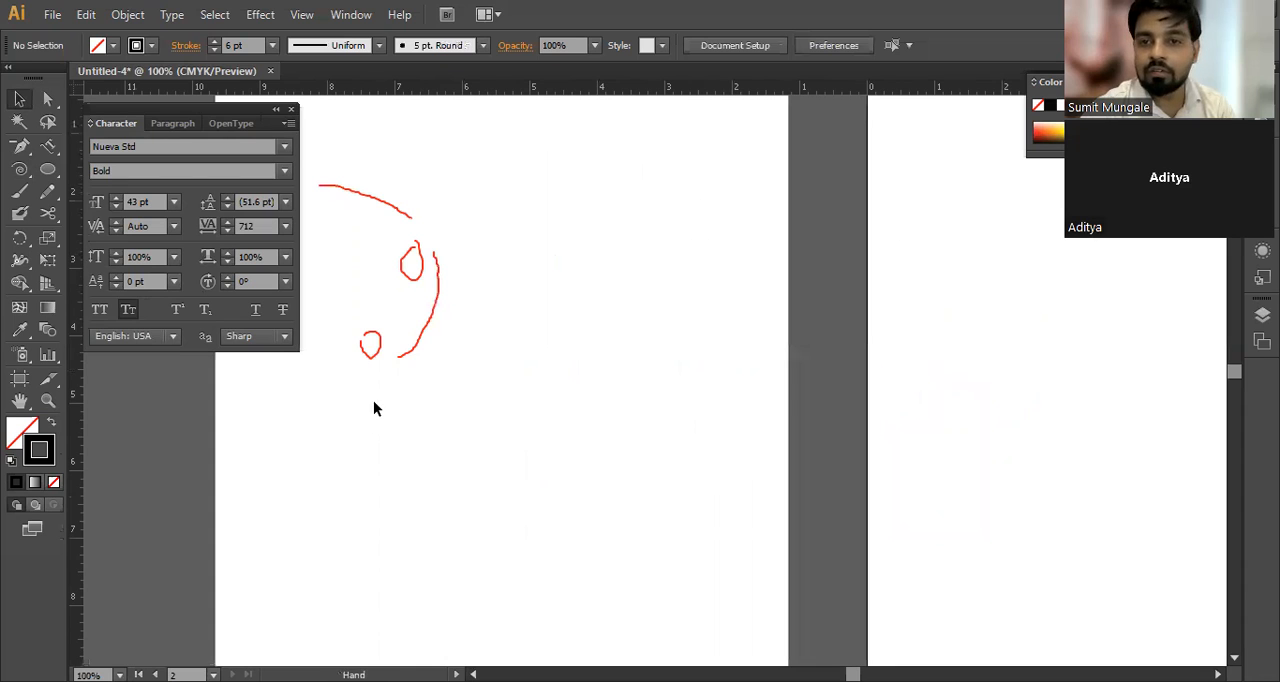
{"action": "mouse_move", "coordinate": [442, 347]}
{"action": "left_mouse_down"}
{"action": "mouse_move", "coordinate": [641, 303]}
{"action": "mouse_move", "coordinate": [694, 311]}
{"action": "mouse_move", "coordinate": [652, 299]}
{"action": "left_mouse_up"}
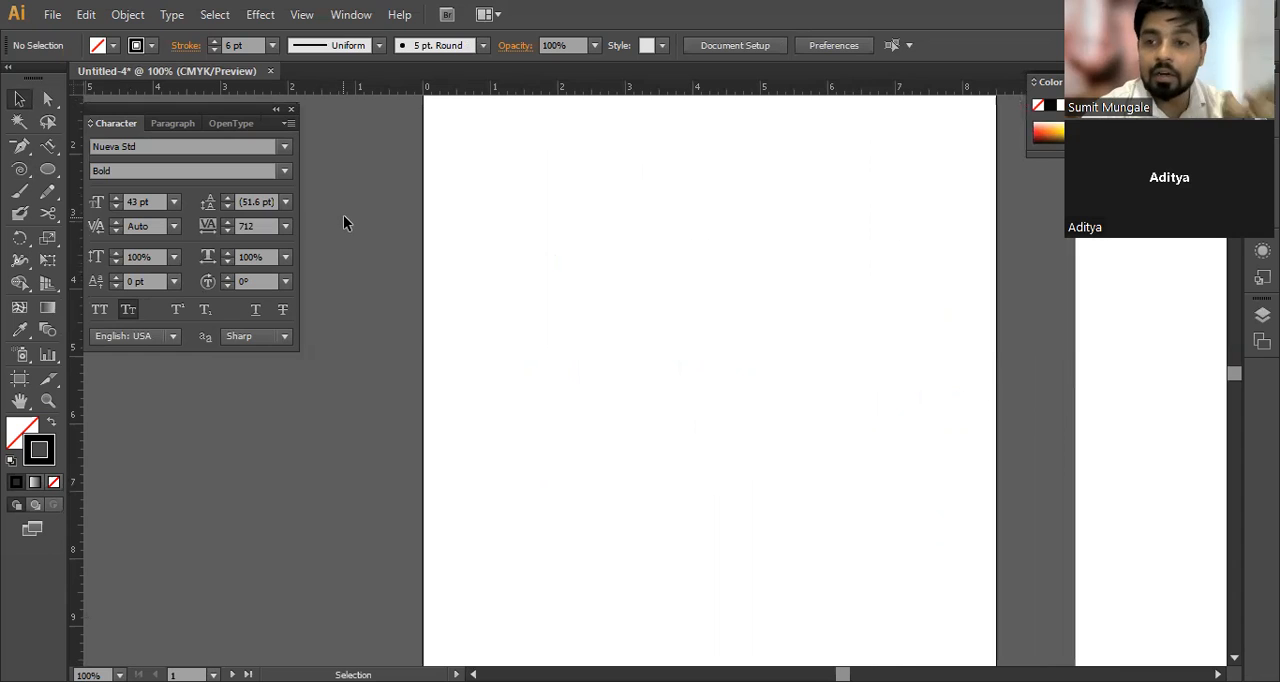
{"action": "left_click", "coordinate": [20, 171]}
{"action": "left_click_drag", "start_coordinate": [22, 174], "coordinate": [134, 247]}
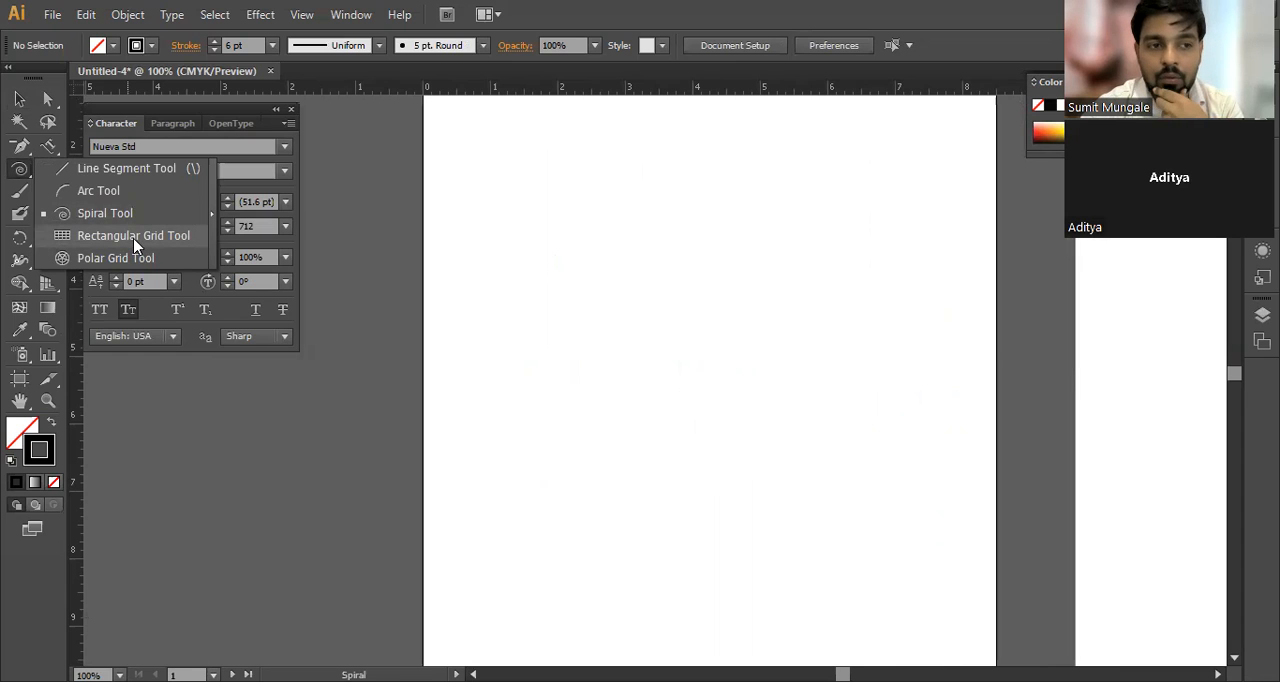
{"action": "left_click_drag", "start_coordinate": [135, 245], "coordinate": [135, 245]}
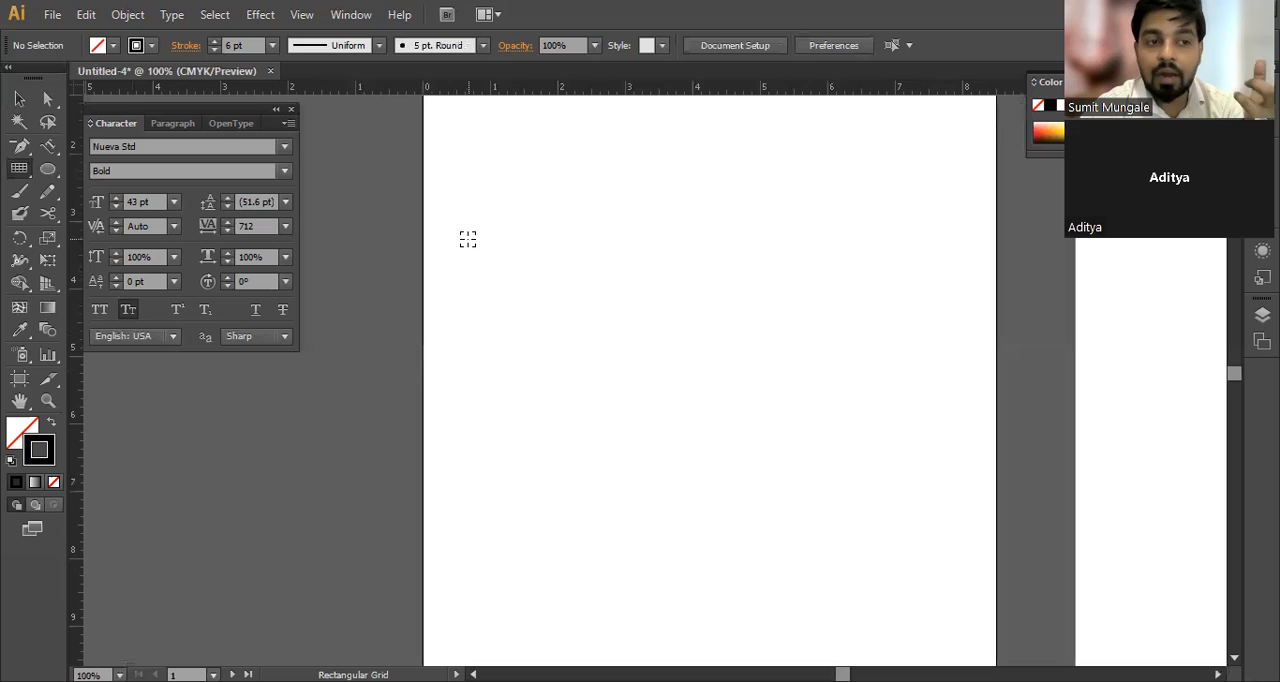
{"action": "mouse_move", "coordinate": [479, 207]}
{"action": "left_mouse_down"}
{"action": "mouse_move", "coordinate": [869, 428]}
{"action": "mouse_move", "coordinate": [955, 517]}
{"action": "left_mouse_up"}
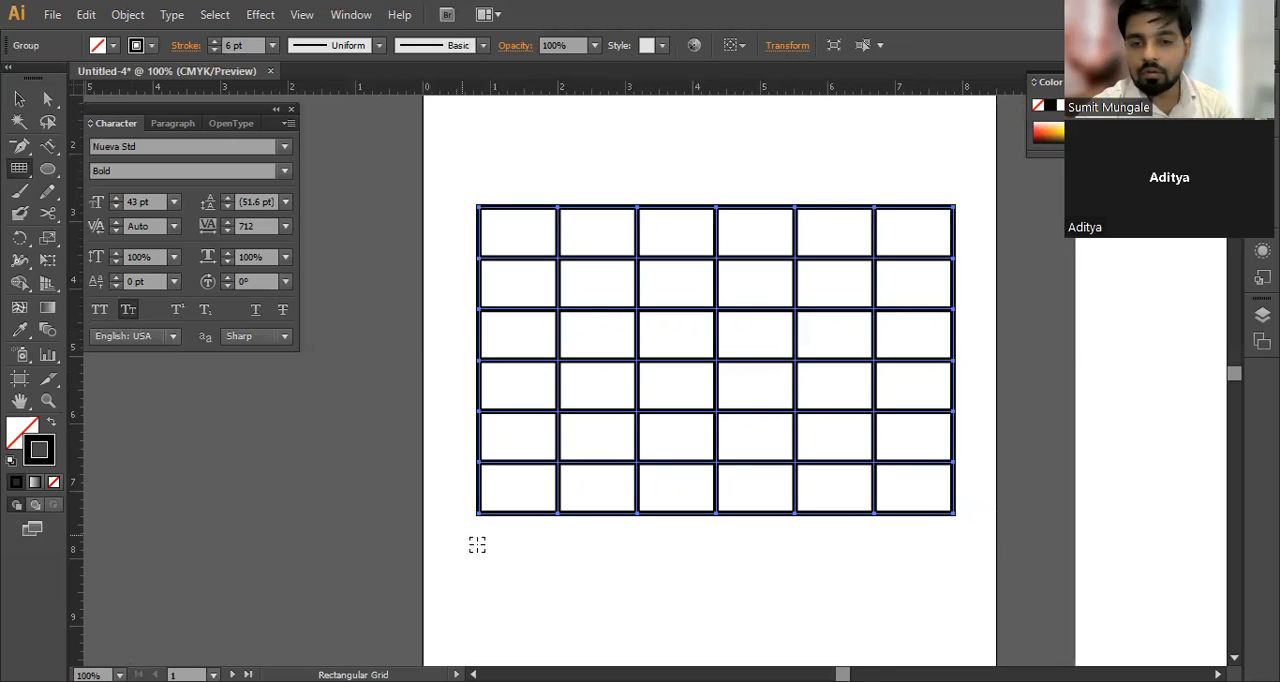
{"action": "key", "text": "ctrl+z"}
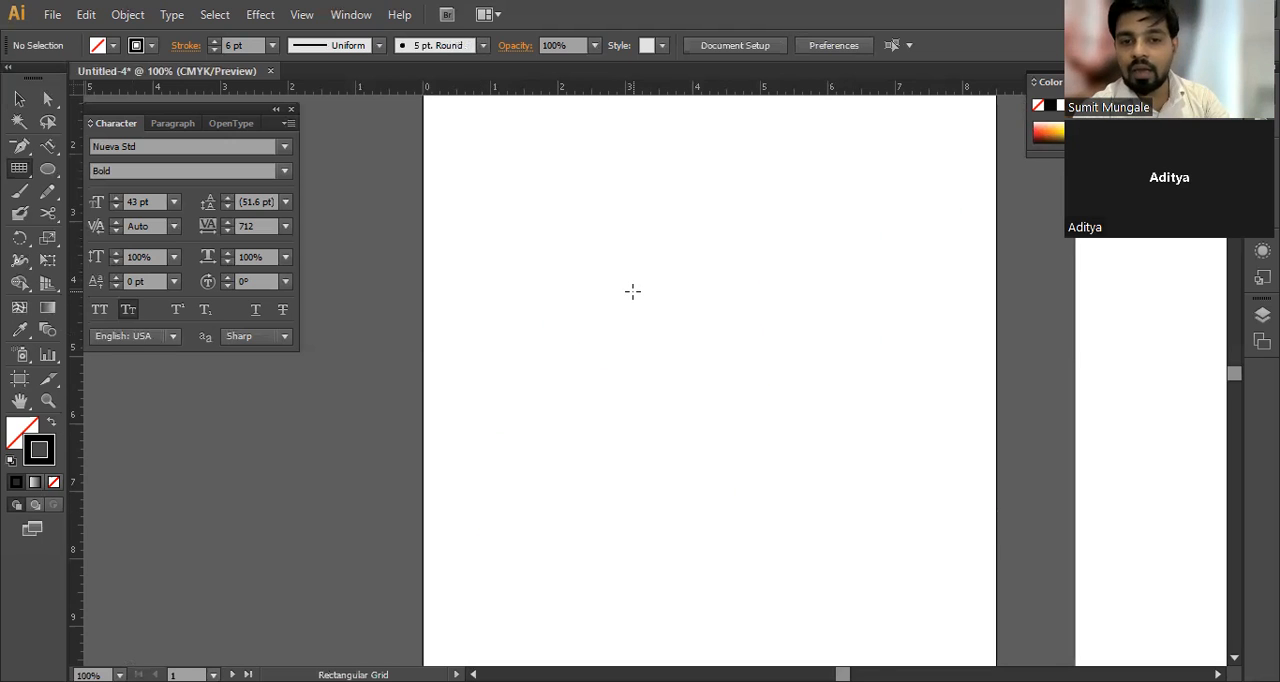
Step: Create a 5 by 5 in rectangular grid on the first artboard with 3 horizontal dividers, keeping 5 vertical dividers
{"action": "left_click", "coordinate": [660, 176]}
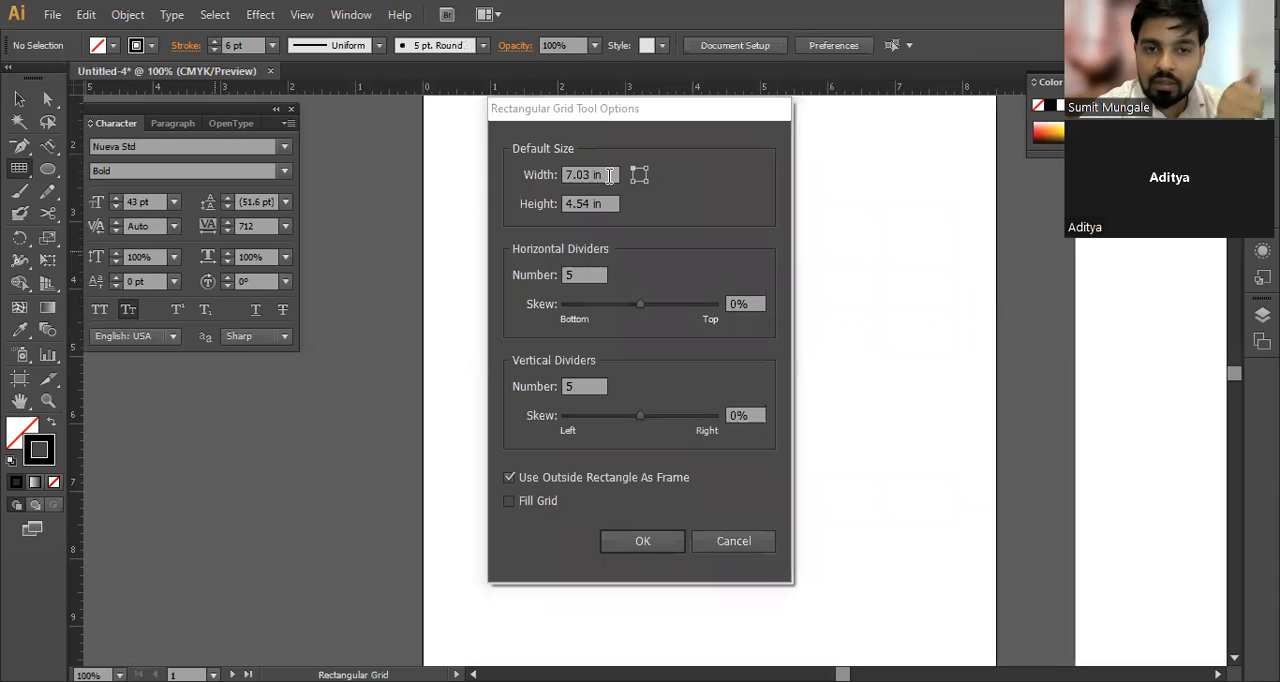
{"action": "left_click", "coordinate": [503, 194]}
{"action": "type", "text": "5"}
{"action": "left_click", "coordinate": [603, 204]}
{"action": "type", "text": "5"}
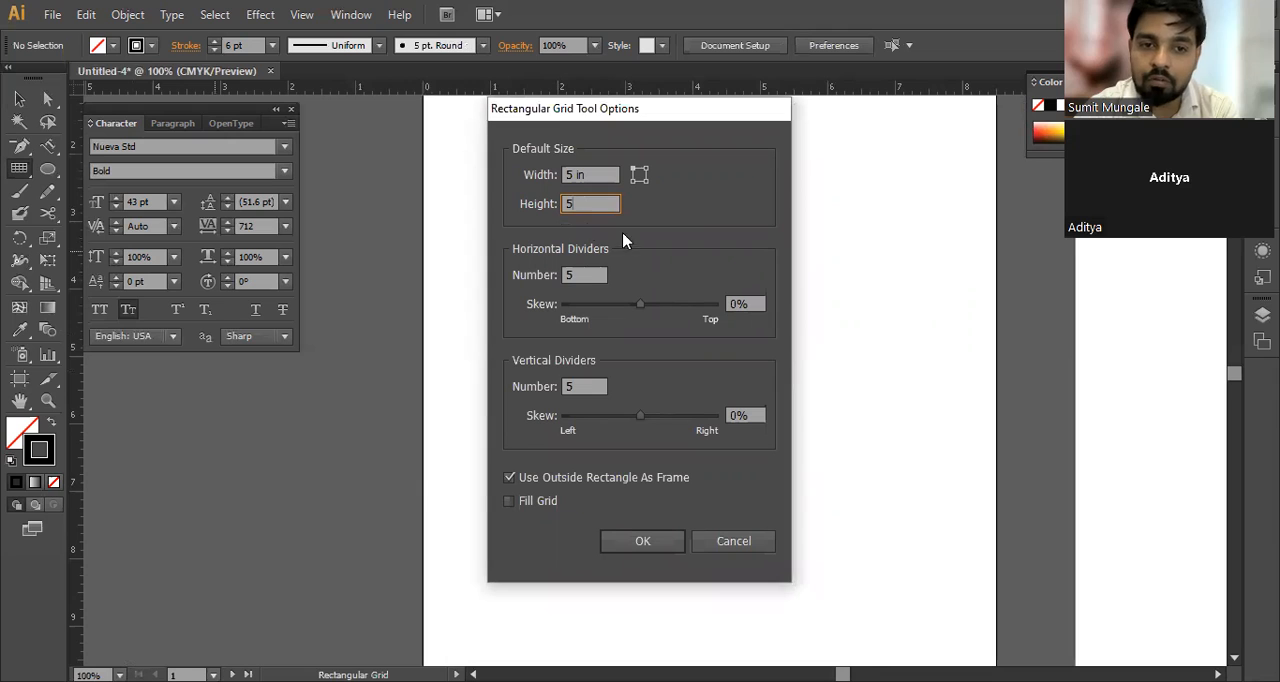
{"action": "left_click", "coordinate": [583, 275]}
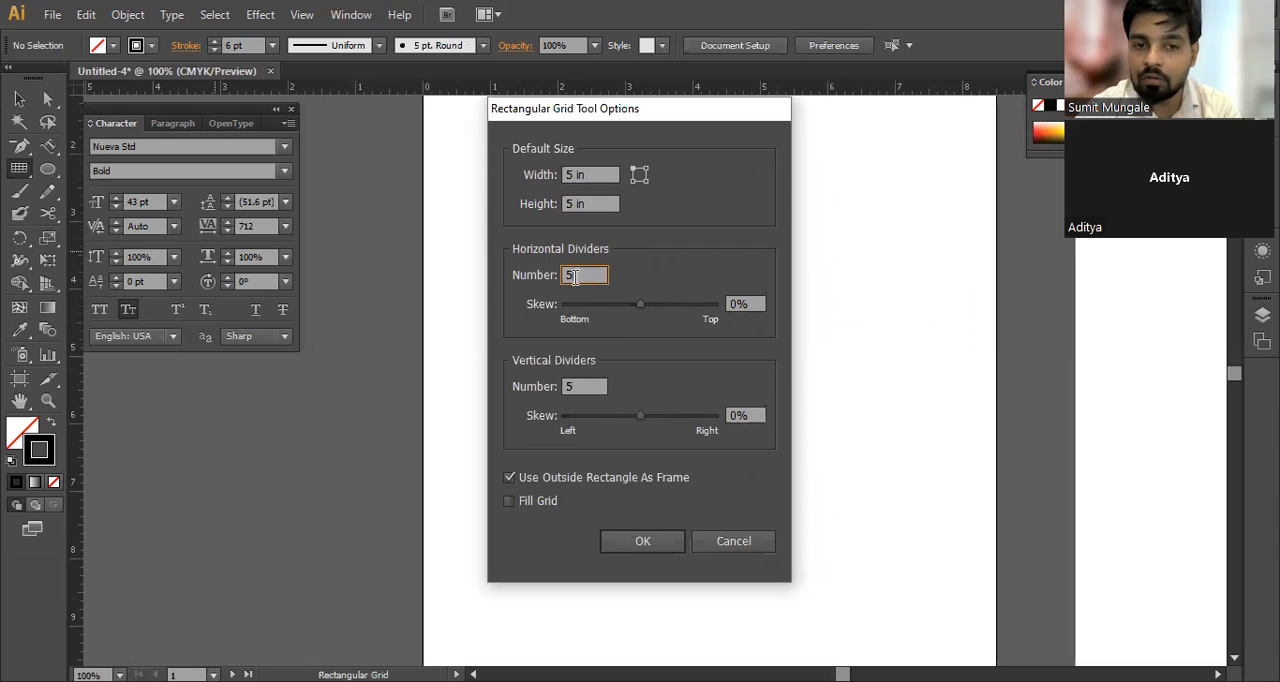
{"action": "type", "text": "3"}
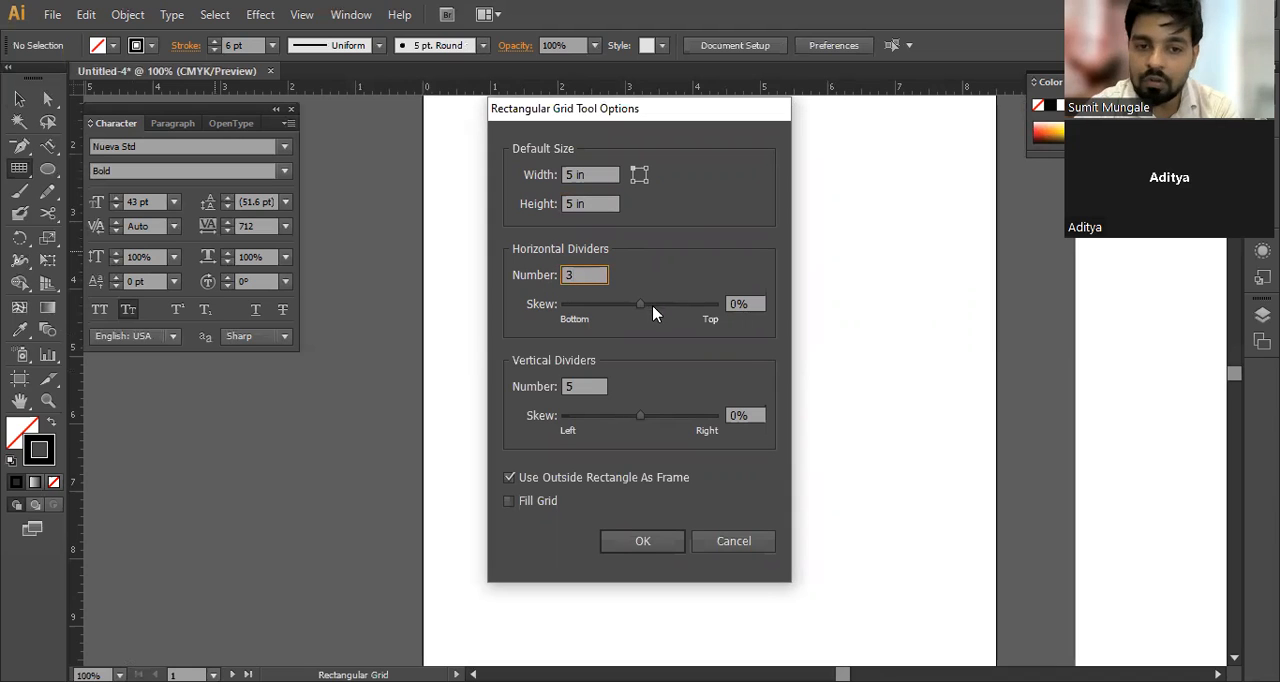
{"action": "left_click", "coordinate": [642, 541]}
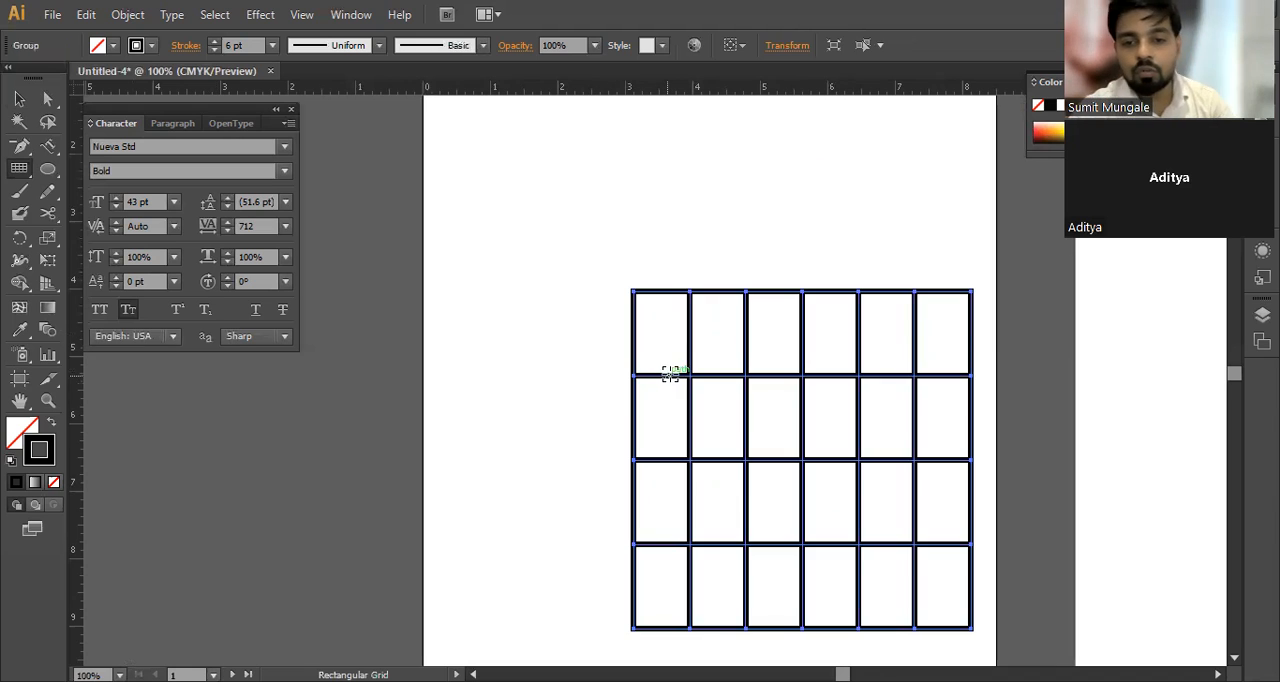
Step: Move the grid toward the upper-left area of the first artboard and cut it
{"action": "key", "text": "v"}
{"action": "left_click_drag", "start_coordinate": [755, 290], "coordinate": [581, 162]}
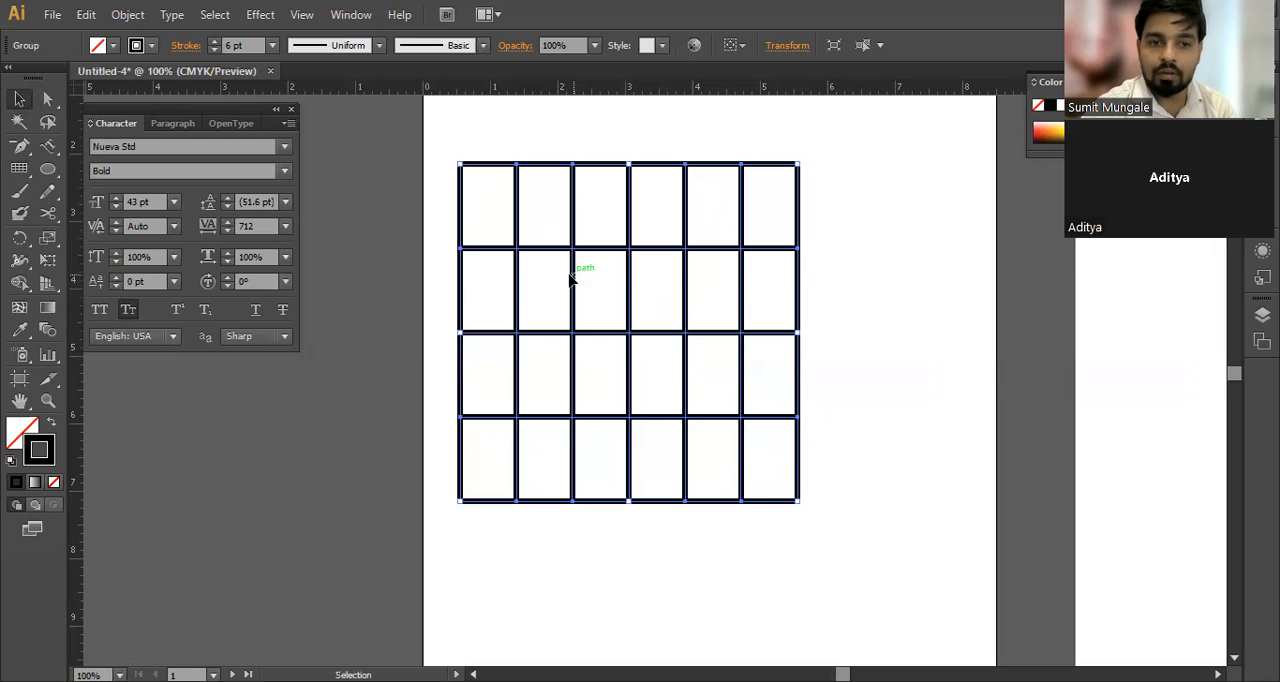
{"action": "key", "text": "ctrl+x"}
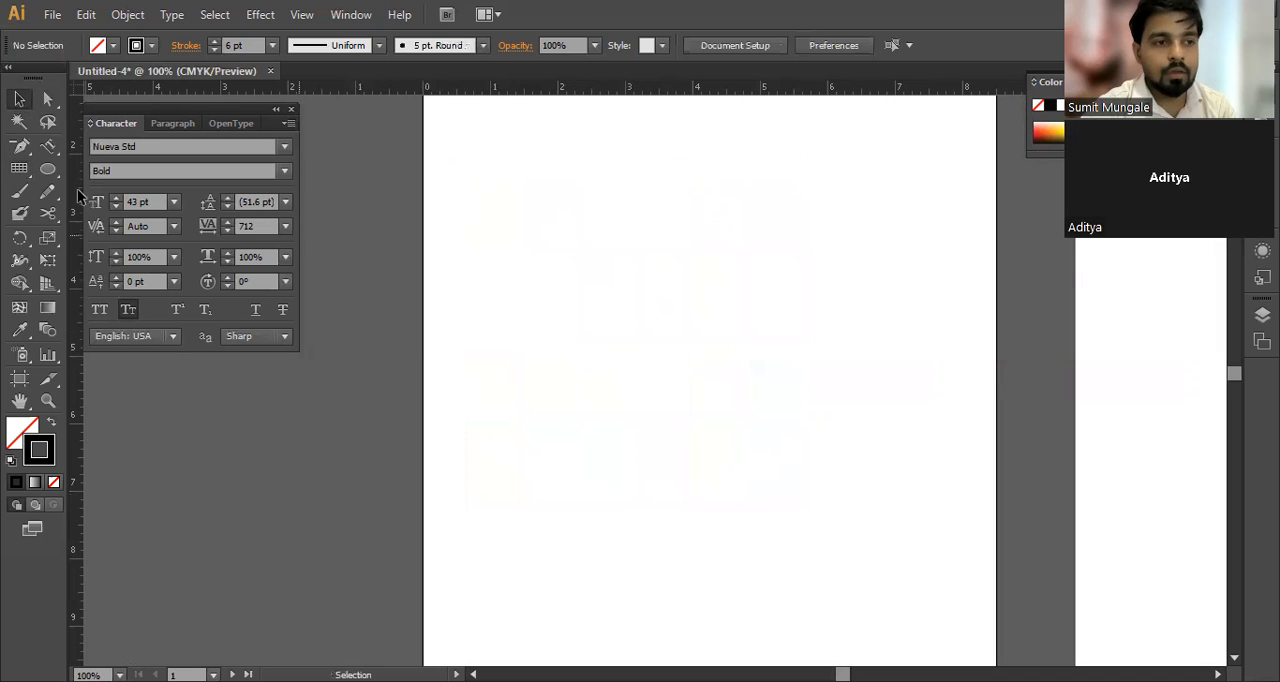
Step: Try a freehand polar grid on the first artboard with the Polar Grid tool and undo it
{"action": "left_click", "coordinate": [21, 170]}
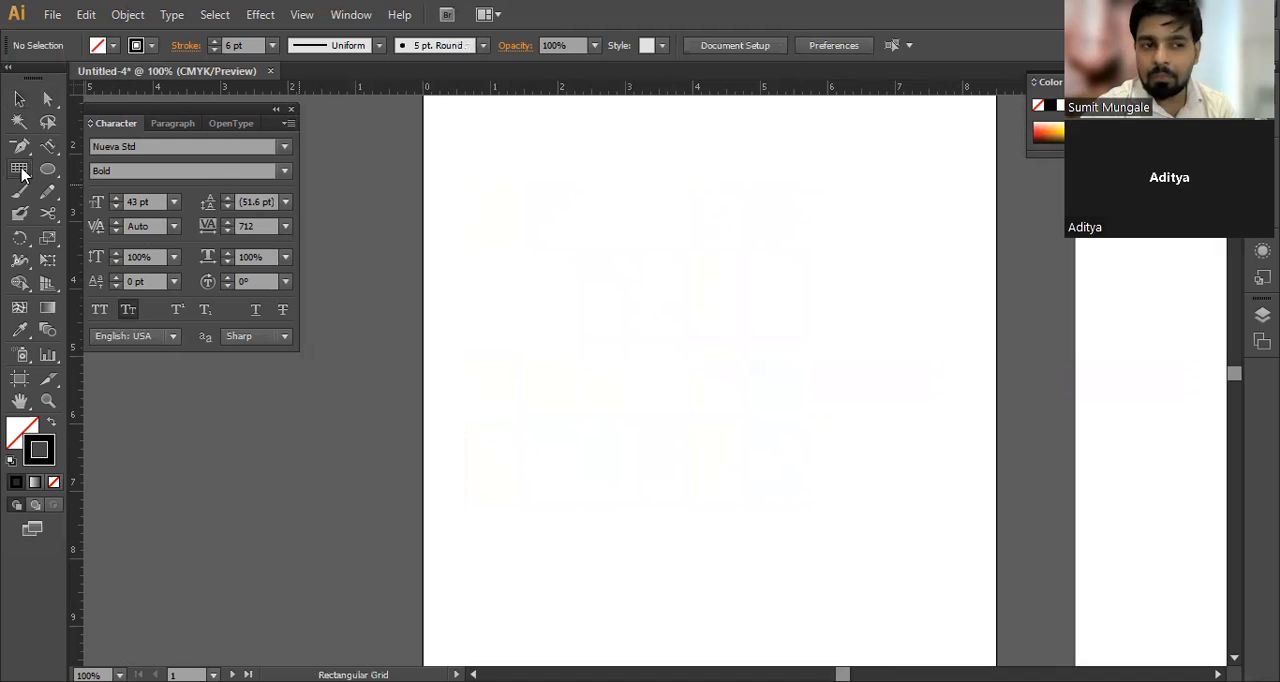
{"action": "left_click", "coordinate": [21, 172]}
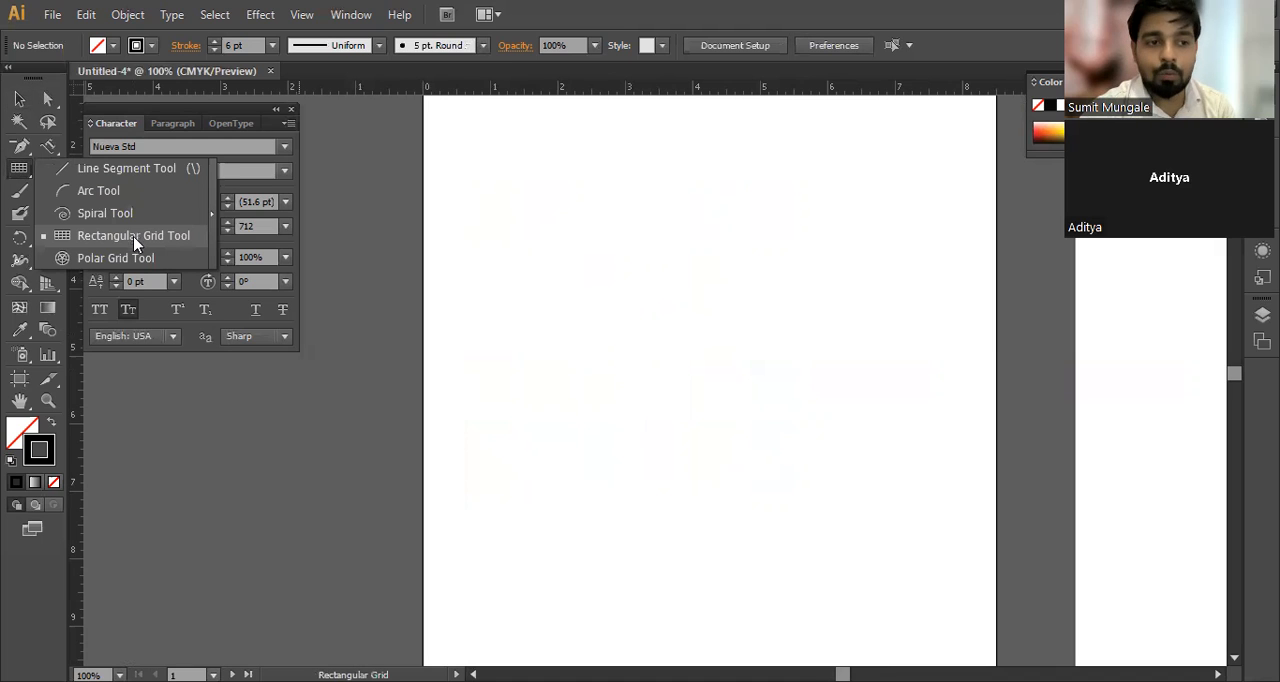
{"action": "left_click", "coordinate": [135, 262]}
{"action": "left_click_drag", "start_coordinate": [720, 390], "coordinate": [478, 148]}
{"action": "key", "text": "ctrl+z"}
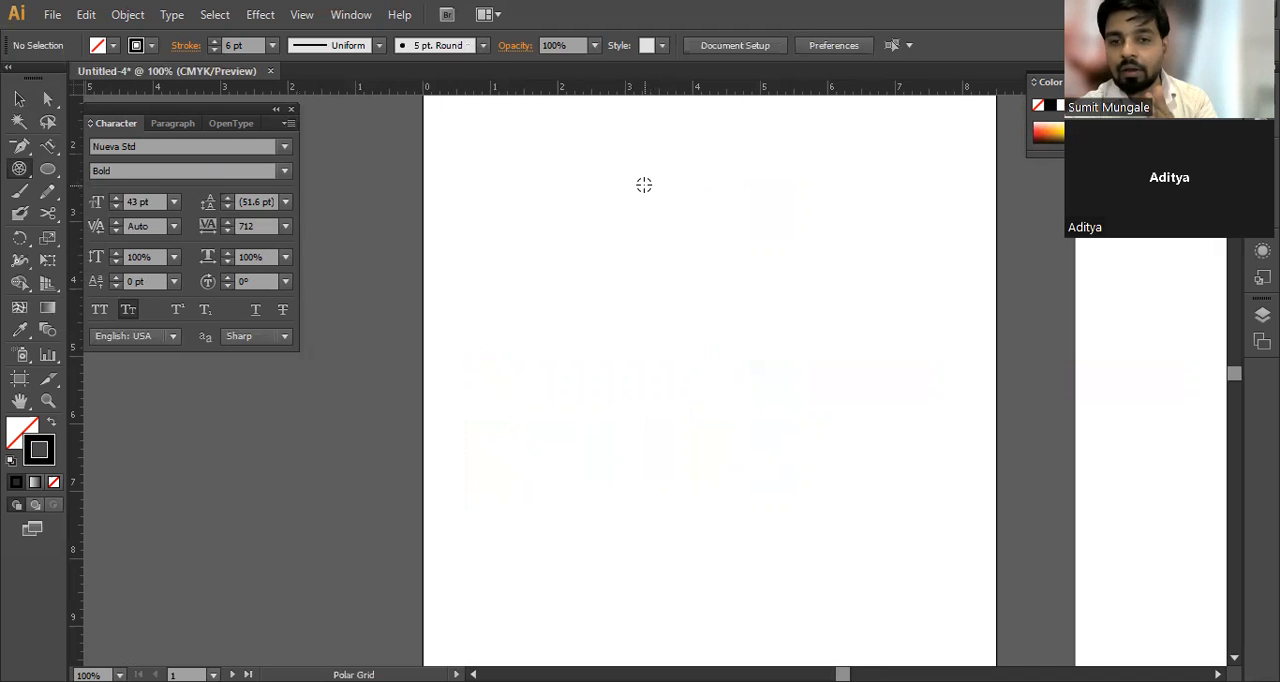
Step: Draw a round polar grid on the first artboard with many added concentric circles and extra radial dividers, and delete it
{"action": "left_click_drag", "start_coordinate": [514, 157], "coordinate": [891, 538]}
{"action": "key", "text": "Up"}
{"action": "key", "text": "Up"}
{"action": "key", "text": "Up"}
{"action": "key", "text": "Up"}
{"action": "key", "text": "Up"}
{"action": "key", "text": "Up"}
{"action": "key", "text": "Up"}
{"action": "key", "text": "Up"}
{"action": "key", "text": "Up"}
{"action": "key", "text": "Up"}
{"action": "key", "text": "Up"}
{"action": "key", "text": "Up"}
{"action": "key", "text": "Up"}
{"action": "key", "text": "Up"}
{"action": "key", "text": "Up"}
{"action": "key", "text": "Up"}
{"action": "key", "text": "Up"}
{"action": "key", "text": "Up"}
{"action": "key", "text": "Up"}
{"action": "key", "text": "Up"}
{"action": "key", "text": "Up"}
{"action": "key", "text": "Up"}
{"action": "key", "text": "Up"}
{"action": "key", "text": "Up"}
{"action": "key", "text": "Up"}
{"action": "key", "text": "Up"}
{"action": "key", "text": "Up"}
{"action": "key", "text": "Up"}
{"action": "key", "text": "Up"}
{"action": "key", "text": "Up"}
{"action": "key", "text": "Up"}
{"action": "key", "text": "Up"}
{"action": "key", "text": "Up"}
{"action": "key", "text": "Up"}
{"action": "key", "text": "Up"}
{"action": "key", "text": "Up"}
{"action": "key", "text": "Up"}
{"action": "key", "text": "Up"}
{"action": "key", "text": "Up"}
{"action": "key", "text": "Up"}
{"action": "key", "text": "Up"}
{"action": "key", "text": "Right"}
{"action": "key", "text": "Right"}
{"action": "key", "text": "Right"}
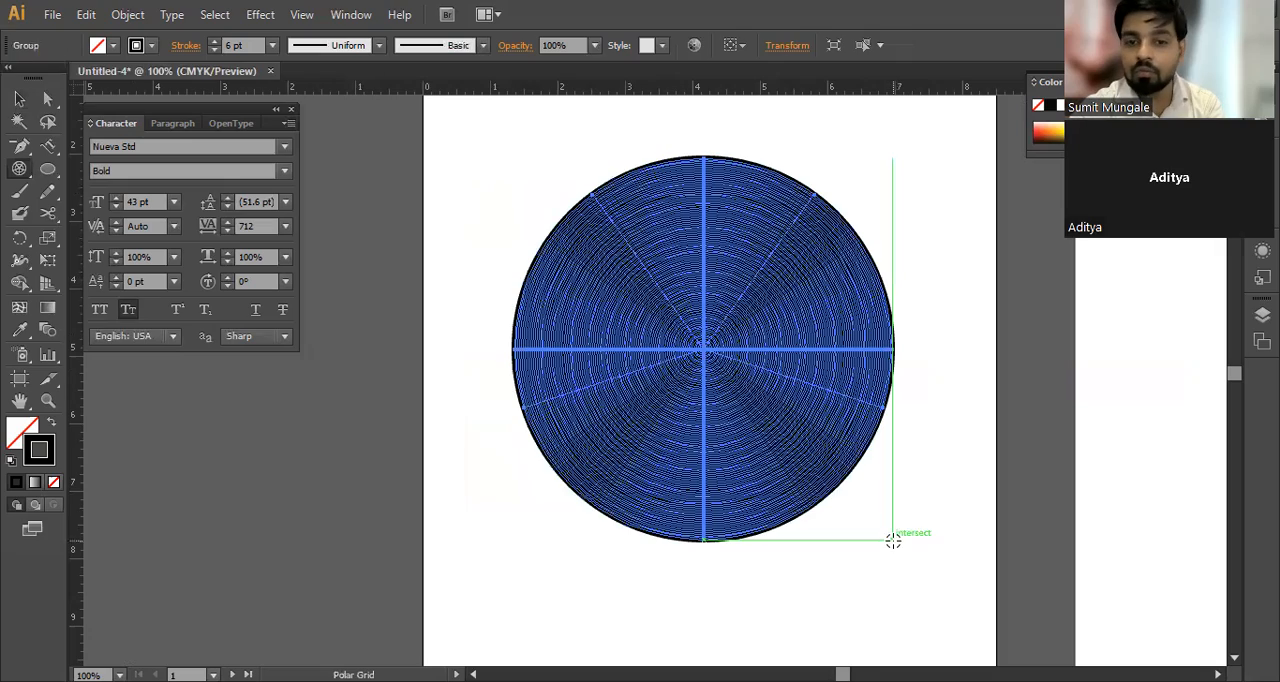
{"action": "key", "text": "Delete"}
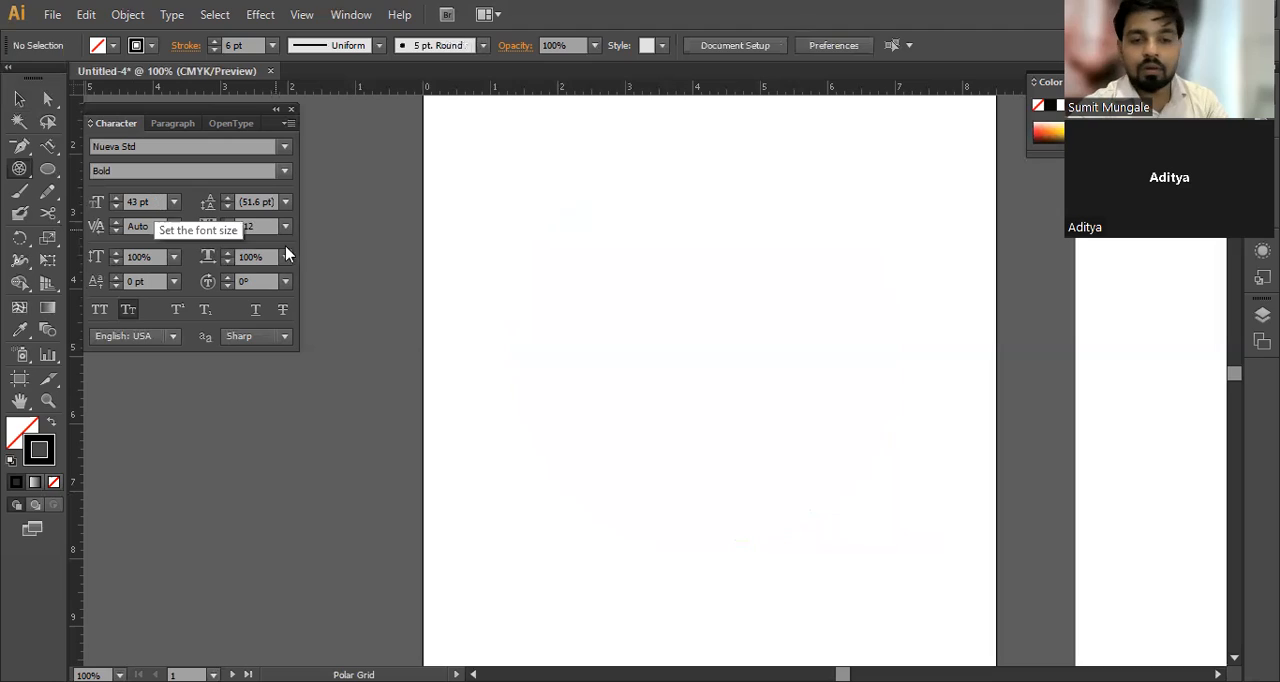
Step: Draw another large polar grid on the first artboard, reducing its number of concentric circles while drawing
{"action": "left_click_drag", "start_coordinate": [501, 142], "coordinate": [881, 537]}
{"action": "key", "text": "Down"}
{"action": "key", "text": "Down"}
{"action": "key", "text": "Down"}
{"action": "key", "text": "Down"}
{"action": "key", "text": "Down"}
{"action": "key", "text": "Down"}
{"action": "key", "text": "Down"}
{"action": "key", "text": "Down"}
{"action": "key", "text": "Down"}
{"action": "key", "text": "Down"}
{"action": "key", "text": "Down"}
{"action": "key", "text": "Down"}
{"action": "key", "text": "Down"}
{"action": "key", "text": "Down"}
Step: Set the polar grid's stroke to 1 pt and move the grid slightly up and left on the artboard
{"action": "left_click", "coordinate": [253, 48]}
{"action": "type", "text": "1"}
{"action": "key", "text": "Return"}
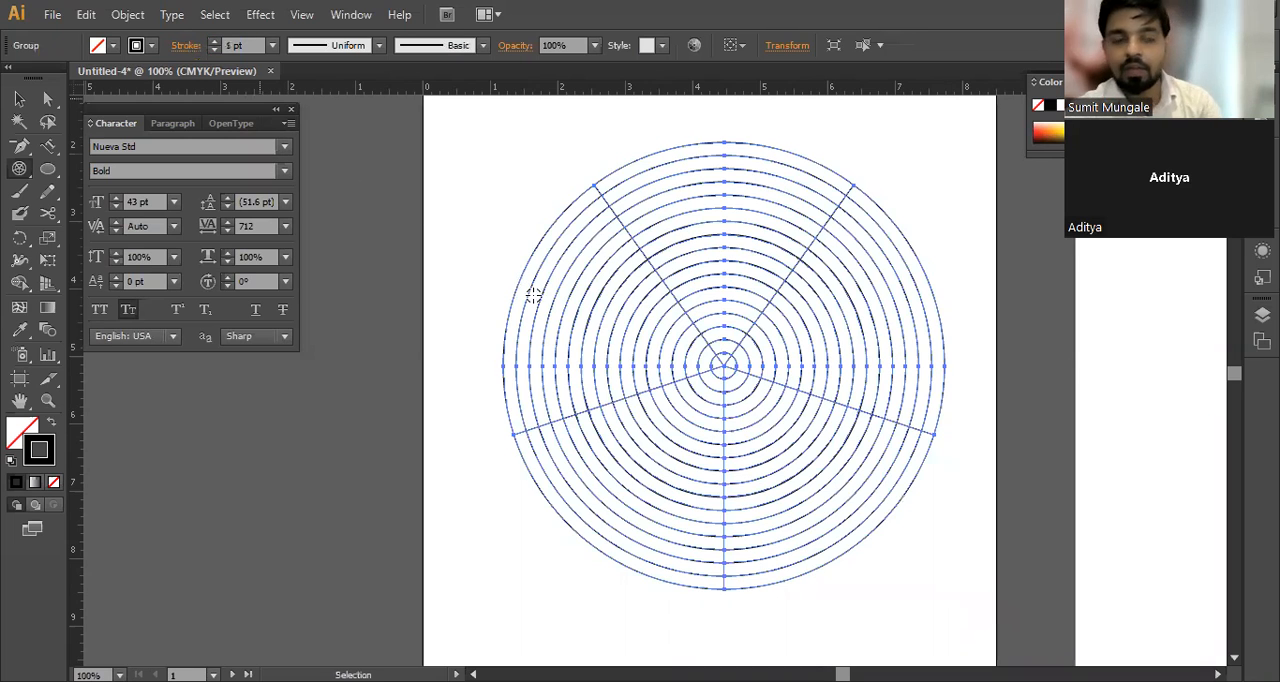
{"action": "key", "text": "v"}
{"action": "left_click", "coordinate": [460, 282]}
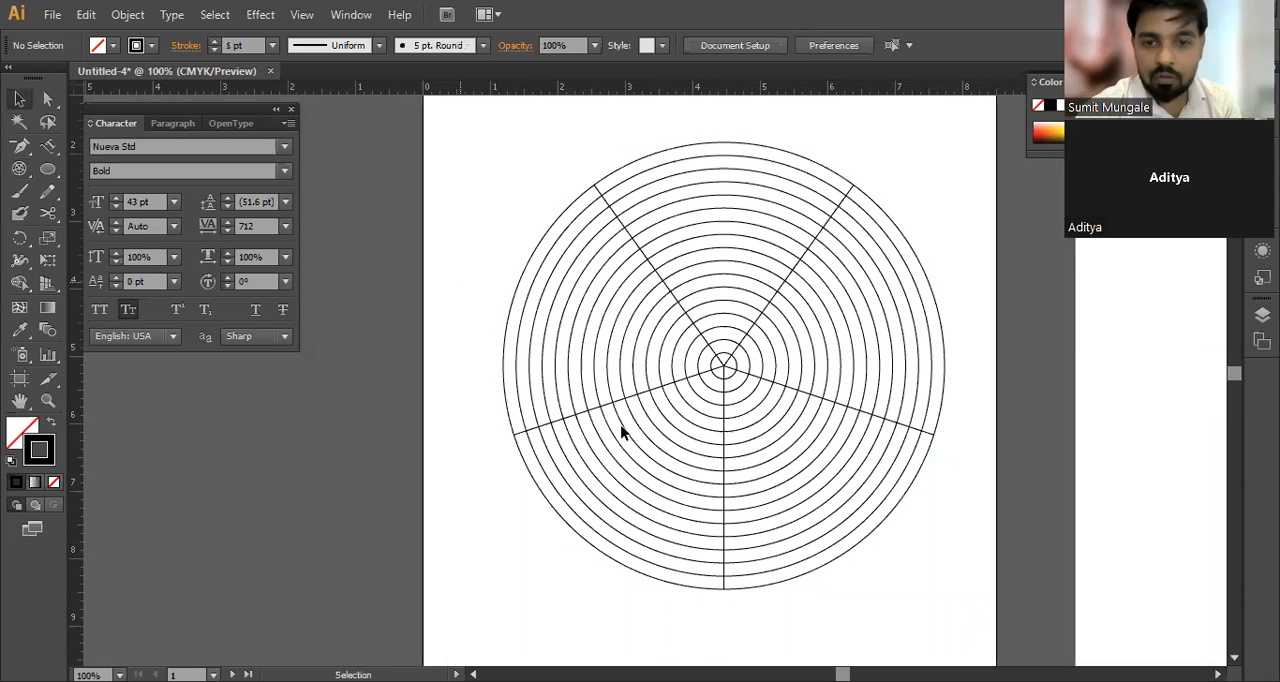
{"action": "left_click_drag", "start_coordinate": [782, 390], "coordinate": [779, 375]}
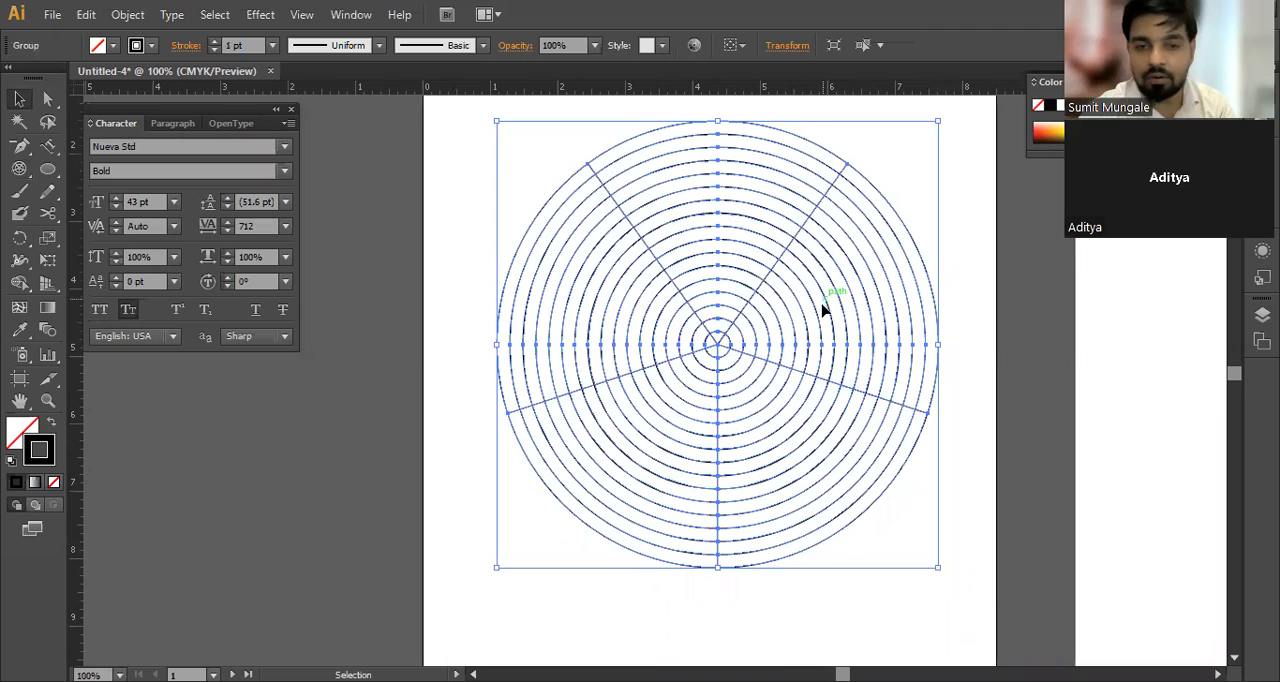
{"action": "left_click", "coordinate": [447, 288]}
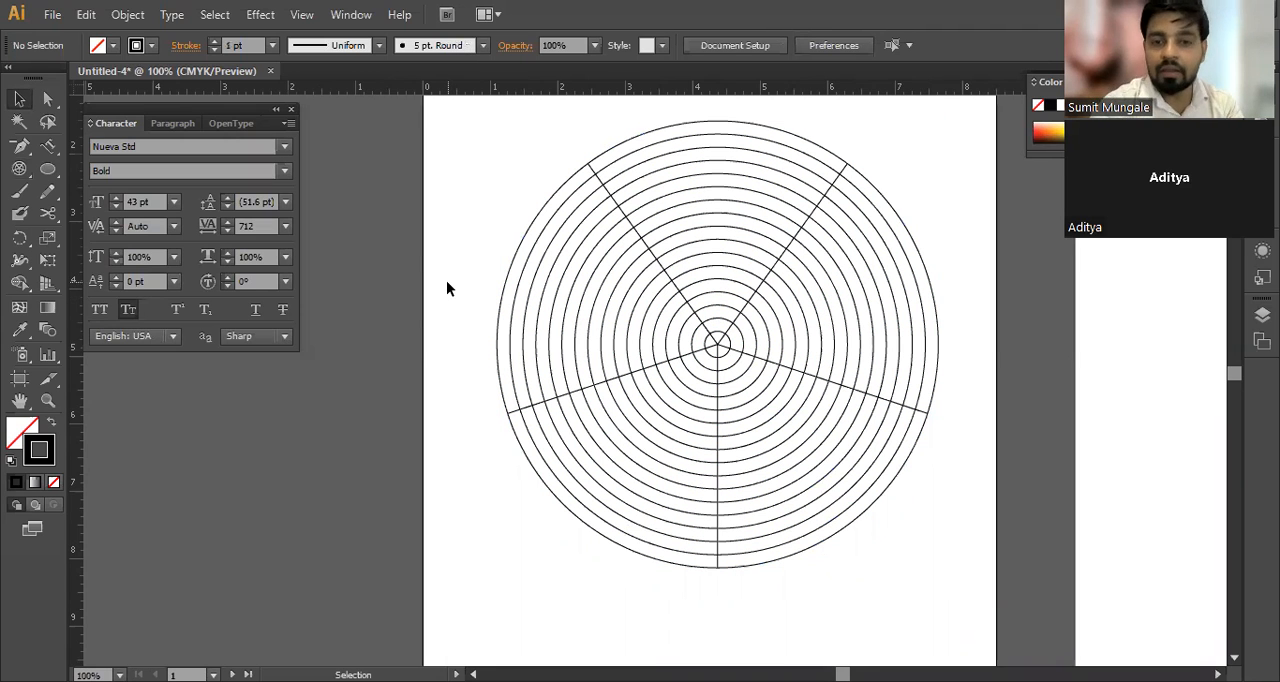
Step: Review the line and grid tool group, and delete the polar grid from the first artboard
{"action": "left_click", "coordinate": [745, 350]}
{"action": "left_click", "coordinate": [20, 173]}
{"action": "left_click_drag", "start_coordinate": [20, 173], "coordinate": [145, 262]}
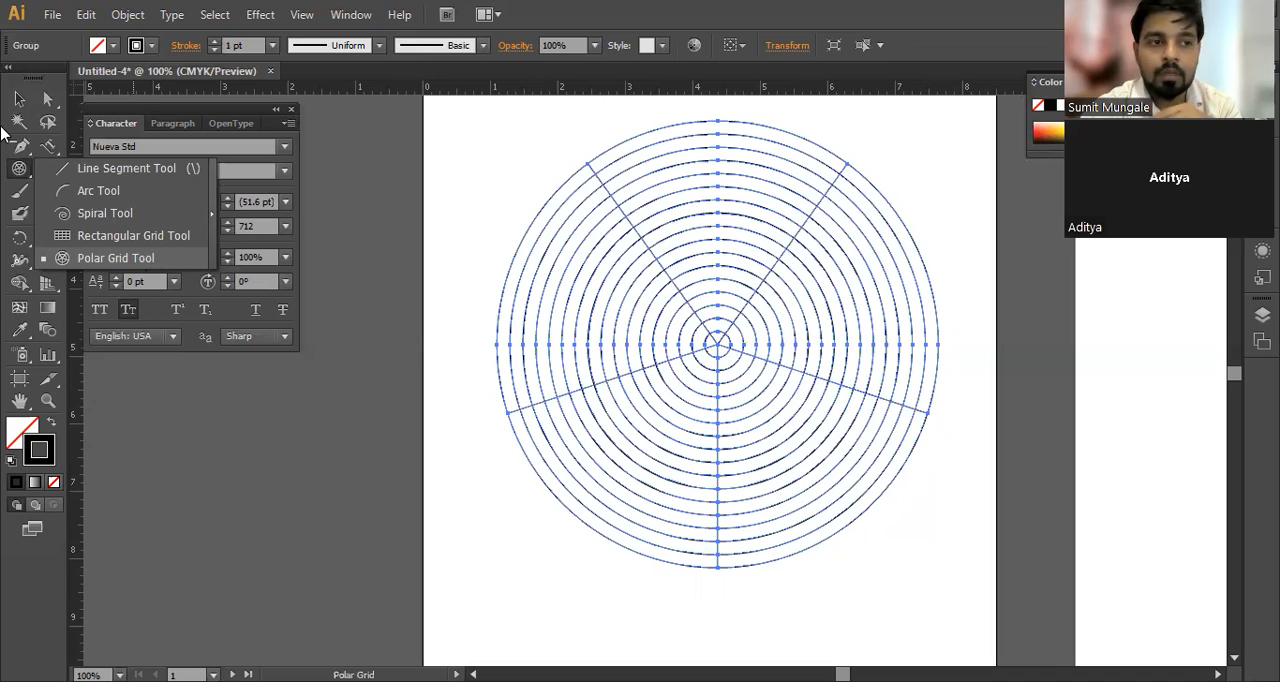
{"action": "left_click", "coordinate": [145, 260]}
{"action": "left_click", "coordinate": [19, 98]}
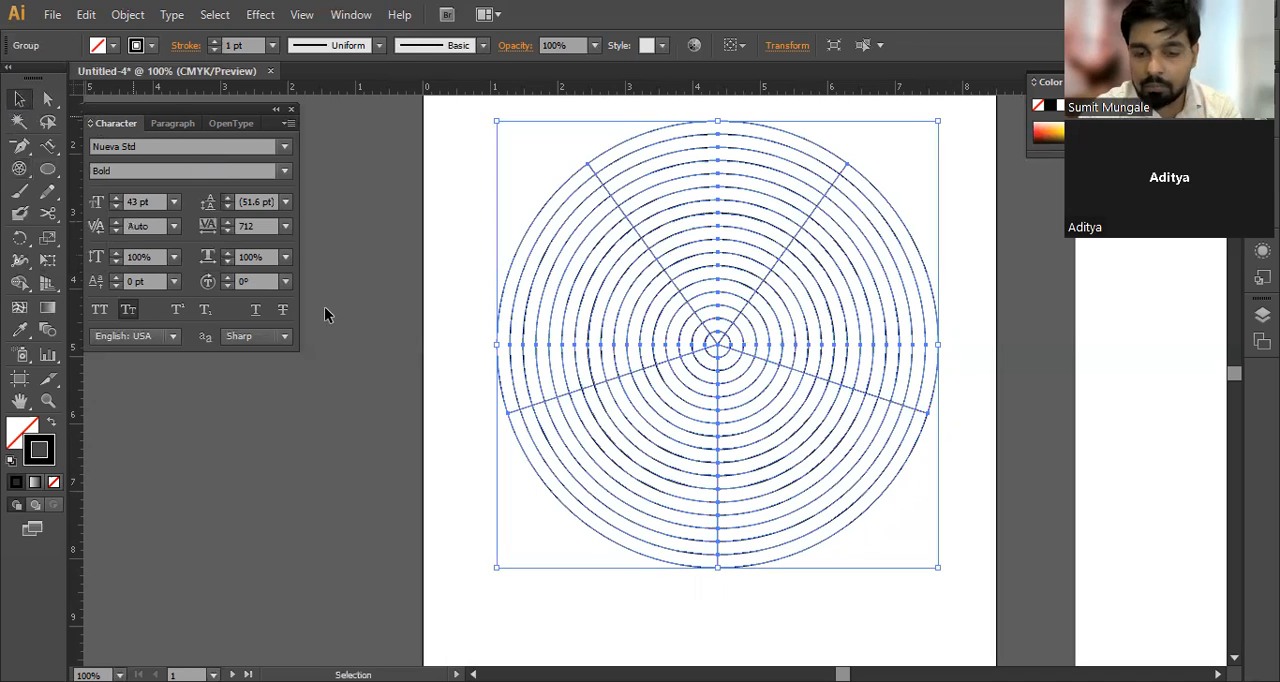
{"action": "key", "text": "Delete"}
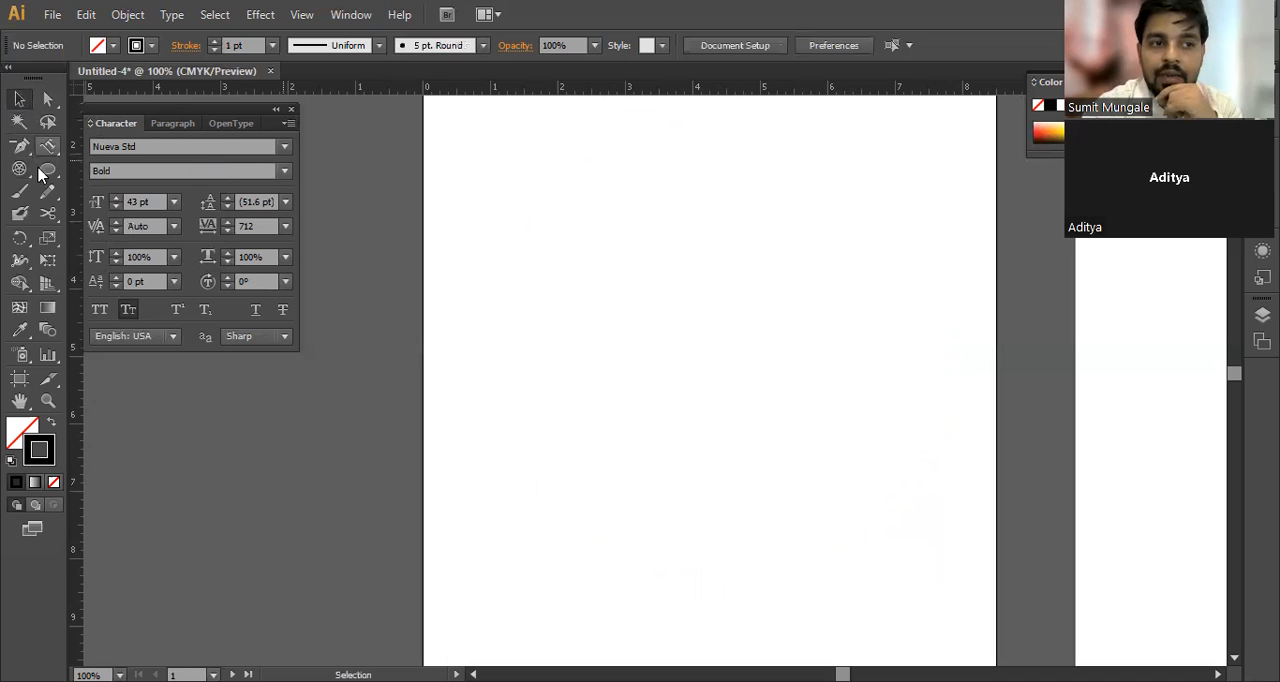
Step: Draw a freehand rectangle about 3.5 in wide and 3 in high near the first artboard's upper-left corner and fill it with yellow
{"action": "left_click", "coordinate": [46, 169]}
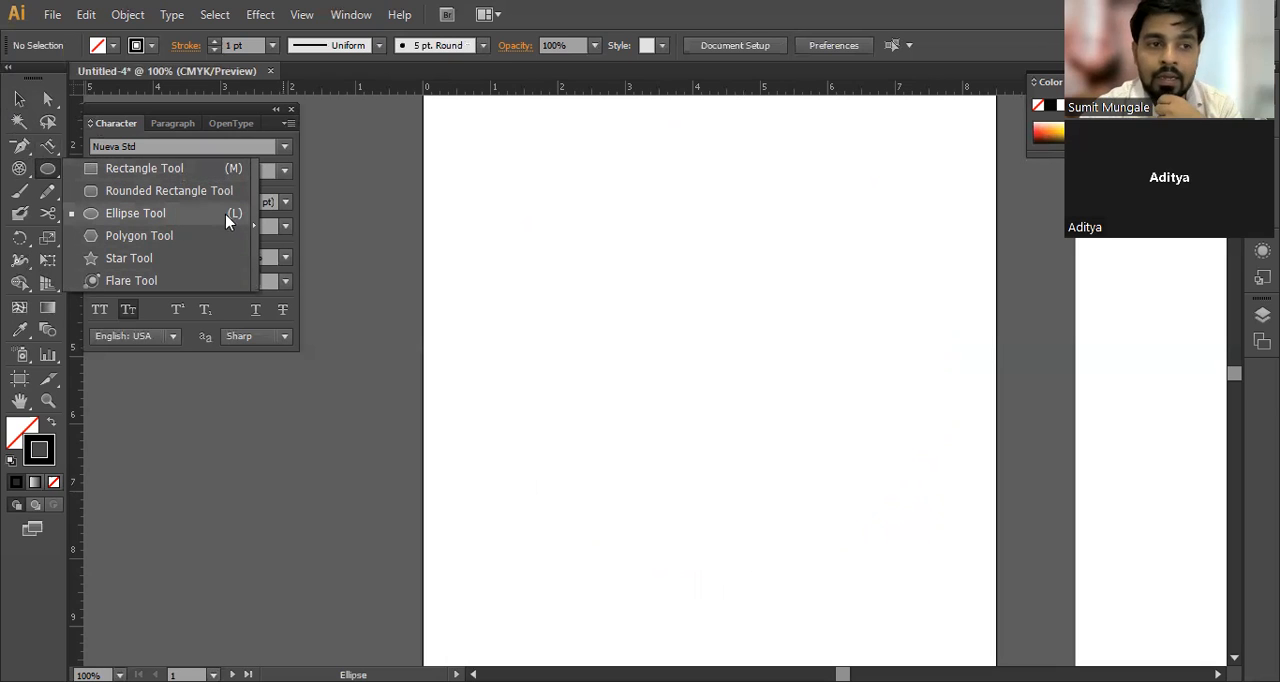
{"action": "left_click", "coordinate": [188, 168]}
{"action": "left_click_drag", "start_coordinate": [454, 141], "coordinate": [688, 346]}
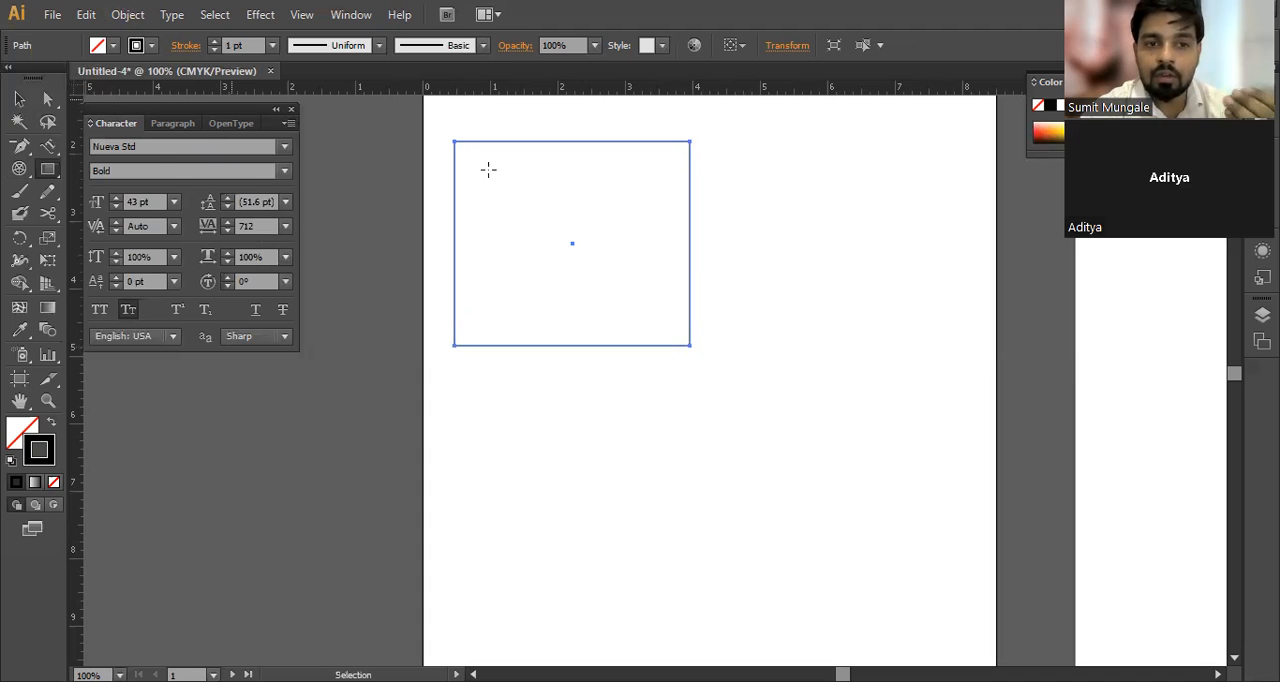
{"action": "left_click", "coordinate": [113, 46]}
{"action": "left_click", "coordinate": [78, 75]}
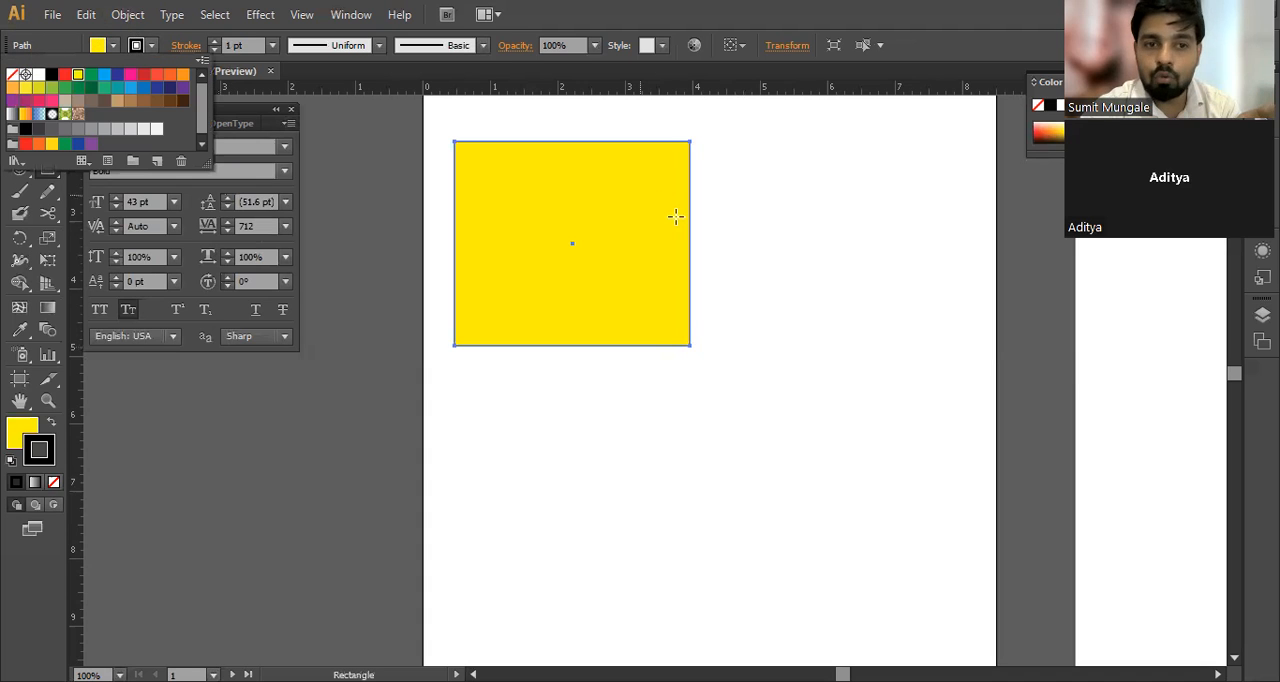
{"action": "key", "text": "v"}
{"action": "left_click", "coordinate": [803, 278]}
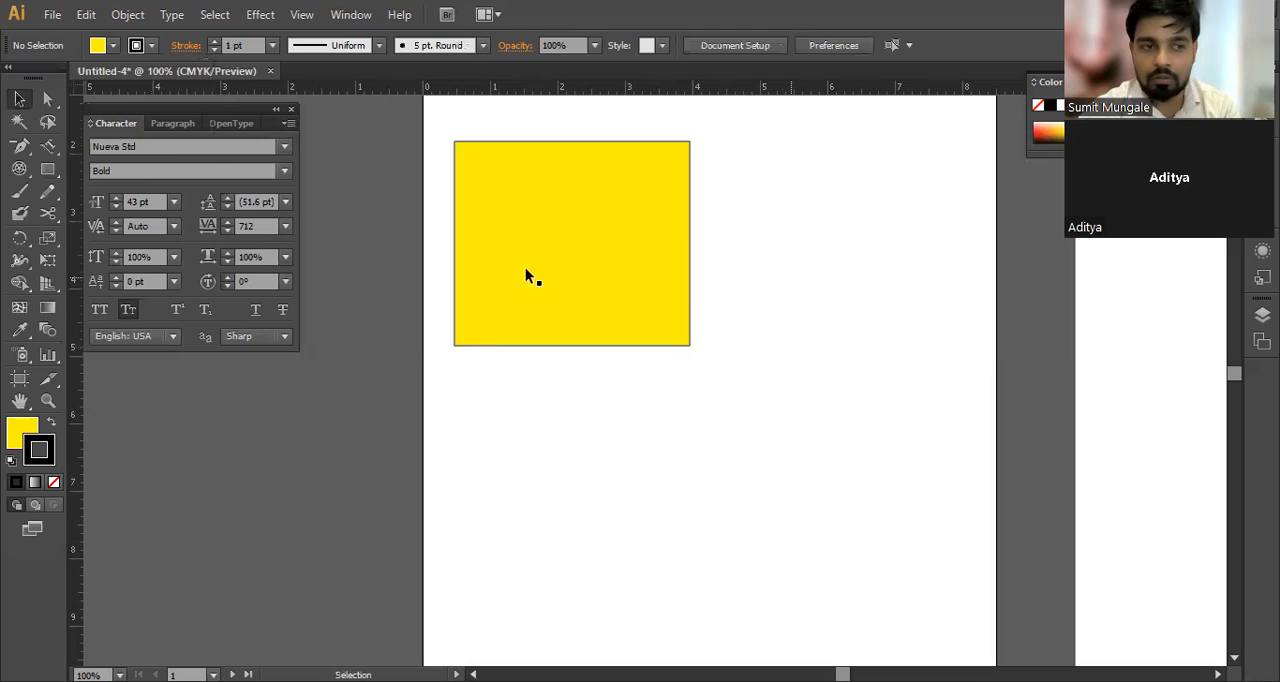
Step: Create a second rectangle with an exact width and height of 3 in on the first artboard
{"action": "left_click", "coordinate": [48, 172]}
{"action": "left_click_drag", "start_coordinate": [48, 175], "coordinate": [97, 172]}
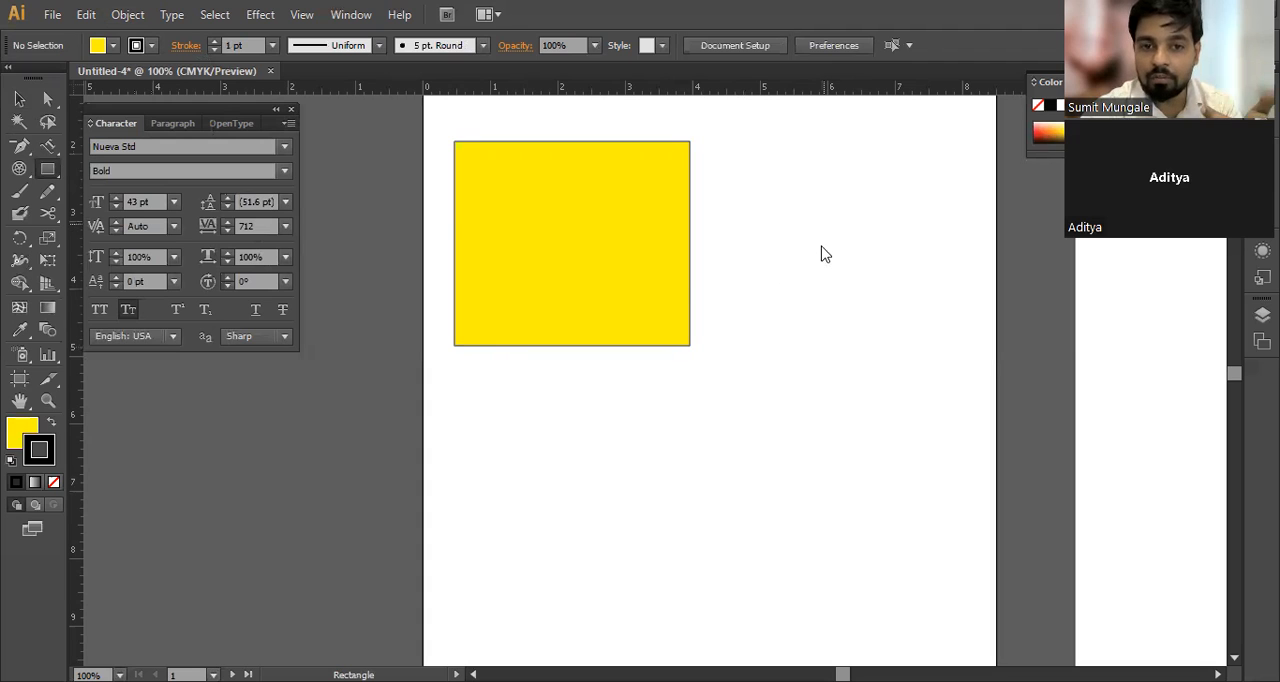
{"action": "left_click", "coordinate": [862, 176]}
{"action": "type", "text": "3"}
{"action": "key", "text": "Tab"}
{"action": "type", "text": "3"}
{"action": "left_click", "coordinate": [781, 278]}
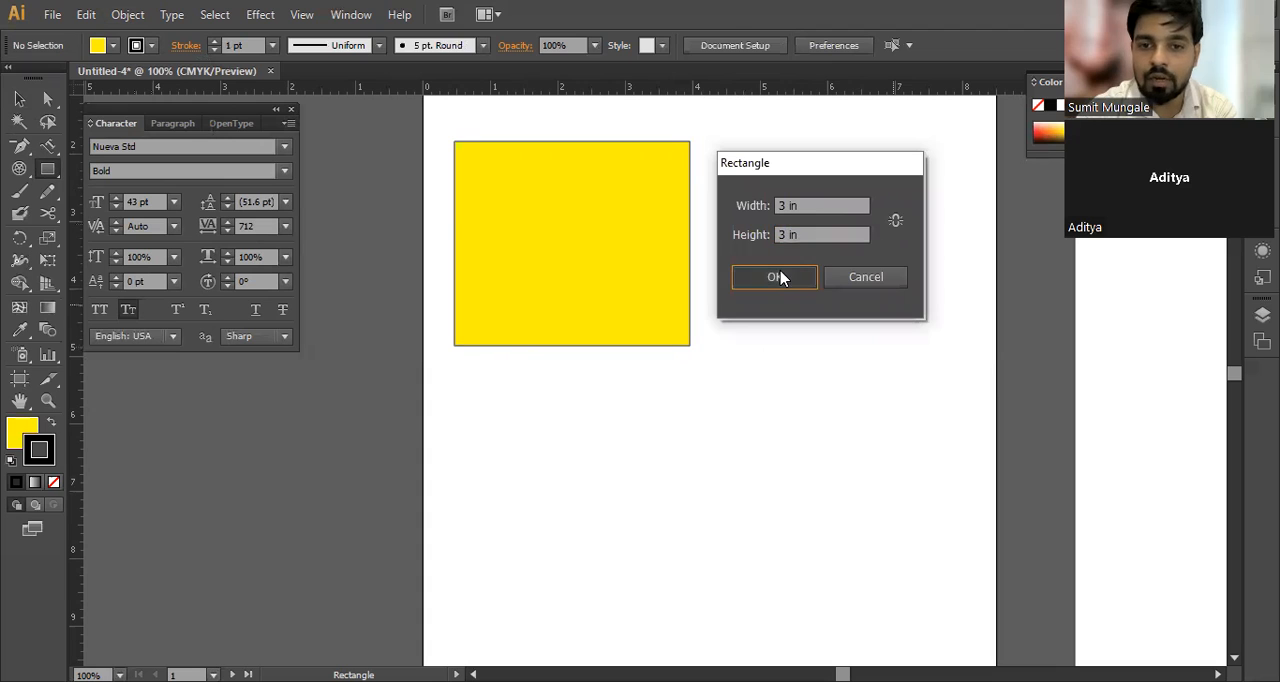
Step: Move the 3 in square beside the first rectangle with their top edges about level, and select both shapes
{"action": "left_click", "coordinate": [19, 98]}
{"action": "left_click_drag", "start_coordinate": [837, 289], "coordinate": [730, 216]}
{"action": "left_click_drag", "start_coordinate": [794, 251], "coordinate": [798, 241]}
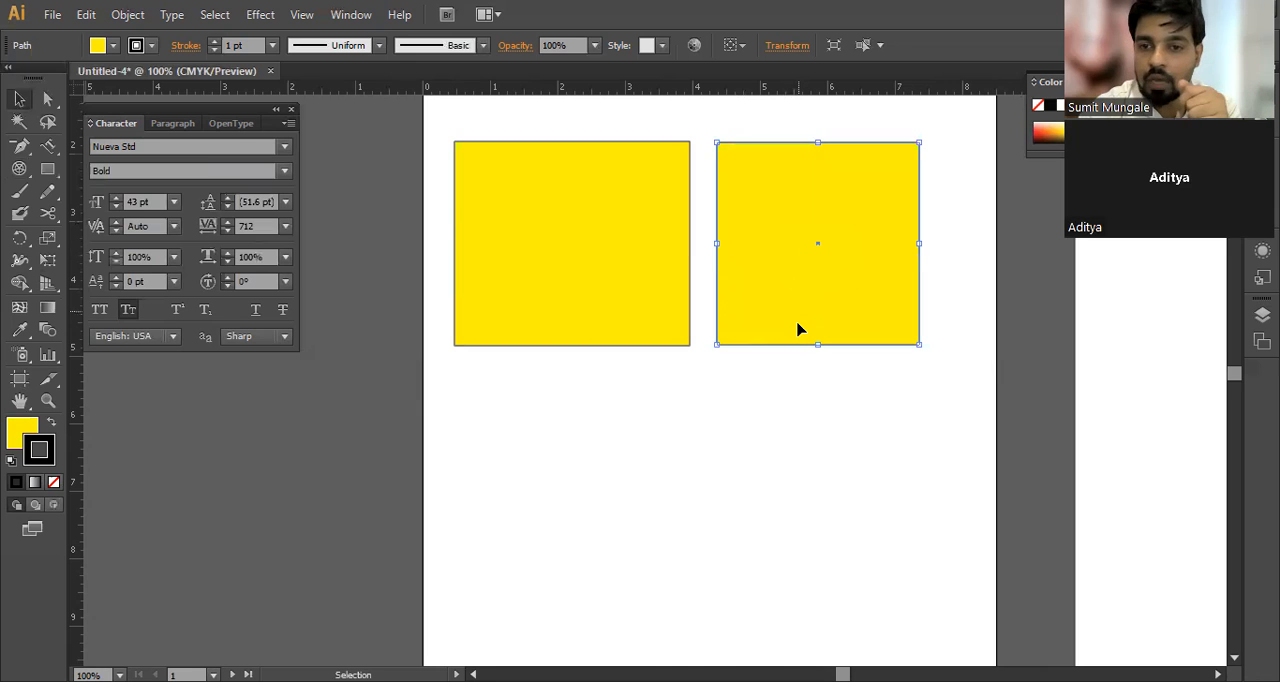
{"action": "left_click", "coordinate": [843, 419]}
{"action": "key", "text": "ctrl+a"}
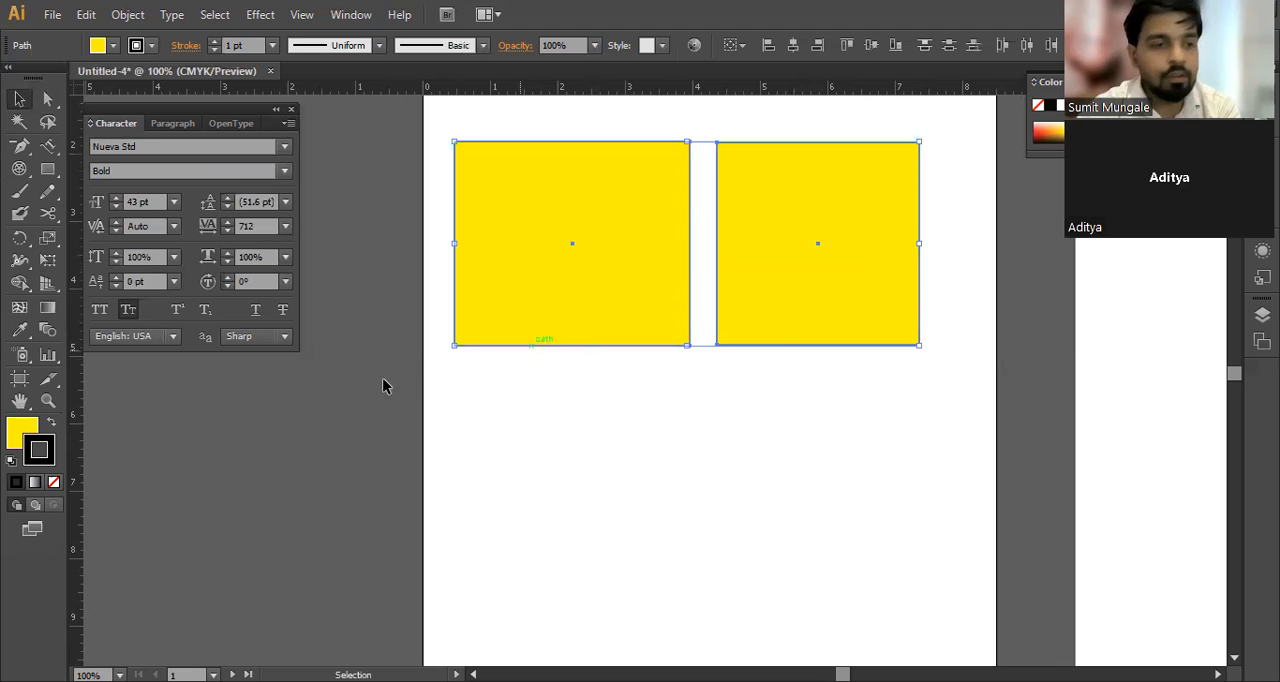
Step: Draw a rounded rectangle about 3.49 in wide and 2.83 in high beneath the first yellow rectangle
{"action": "left_click", "coordinate": [50, 174]}
{"action": "left_click_drag", "start_coordinate": [50, 174], "coordinate": [115, 189]}
{"action": "left_click_drag", "start_coordinate": [455, 383], "coordinate": [625, 546]}
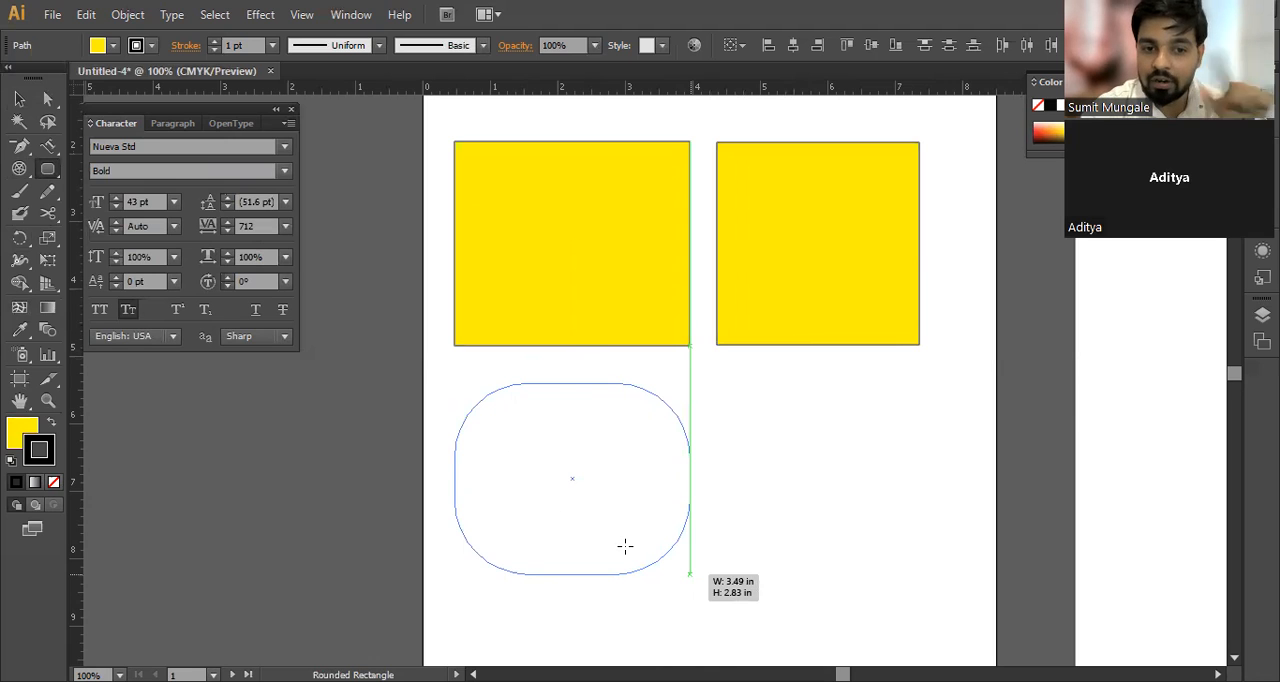
{"action": "left_click_drag", "start_coordinate": [625, 546], "coordinate": [625, 546]}
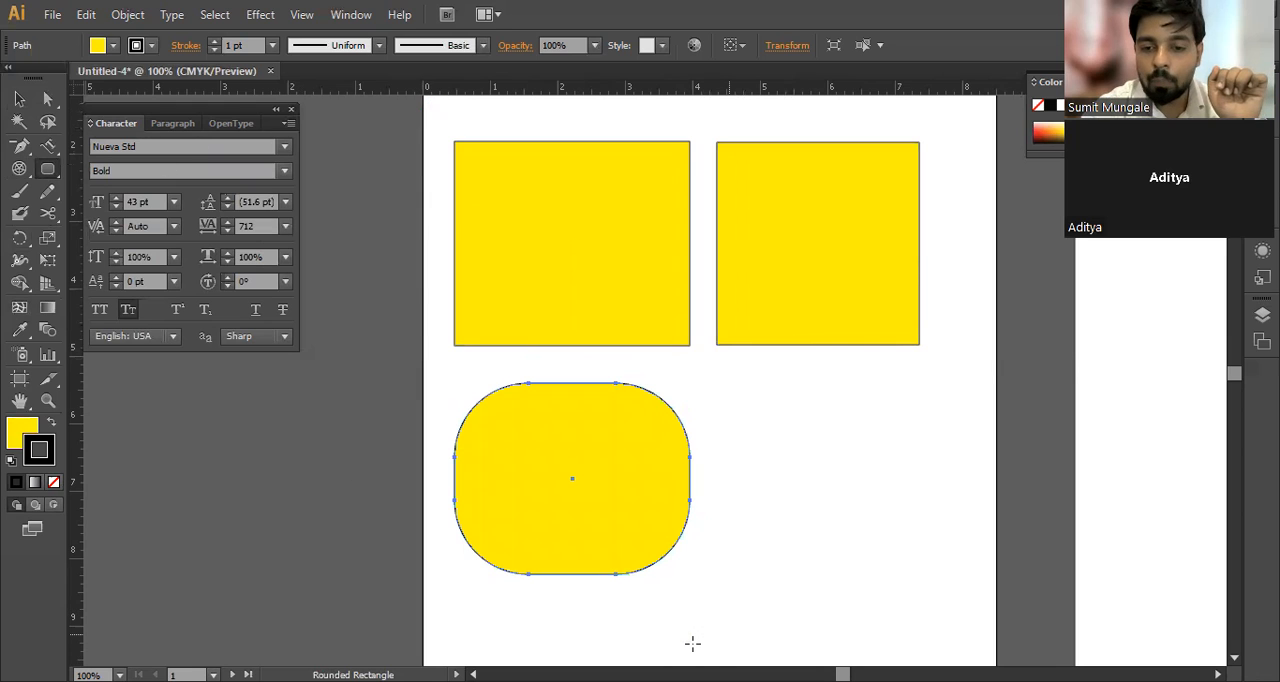
{"action": "mouse_move", "coordinate": [438, 157]}
{"action": "left_mouse_down"}
{"action": "mouse_move", "coordinate": [482, 159]}
{"action": "mouse_move", "coordinate": [455, 129]}
{"action": "left_mouse_up"}
{"action": "mouse_move", "coordinate": [532, 201]}
{"action": "left_mouse_down"}
{"action": "mouse_move", "coordinate": [478, 198]}
{"action": "mouse_move", "coordinate": [482, 272]}
{"action": "mouse_move", "coordinate": [503, 218]}
{"action": "mouse_move", "coordinate": [480, 222]}
{"action": "left_mouse_up"}
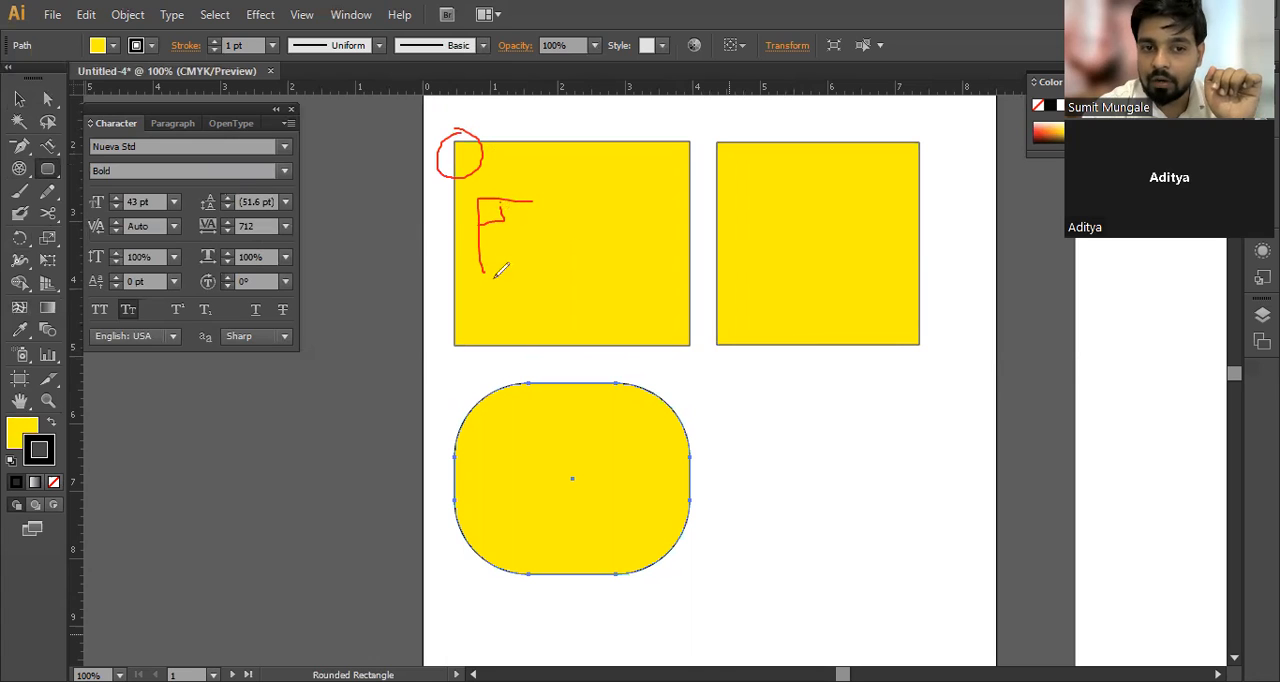
{"action": "left_click", "coordinate": [503, 380]}
{"action": "left_click", "coordinate": [484, 381]}
{"action": "left_click", "coordinate": [467, 383]}
{"action": "left_click", "coordinate": [457, 383]}
{"action": "left_click", "coordinate": [458, 399]}
{"action": "left_click", "coordinate": [457, 412]}
{"action": "left_click", "coordinate": [456, 426]}
{"action": "left_click", "coordinate": [453, 438]}
{"action": "left_click", "coordinate": [631, 382]}
{"action": "left_click", "coordinate": [655, 383]}
{"action": "left_click", "coordinate": [675, 386]}
{"action": "left_click", "coordinate": [689, 402]}
{"action": "left_click", "coordinate": [688, 422]}
{"action": "left_click", "coordinate": [689, 444]}
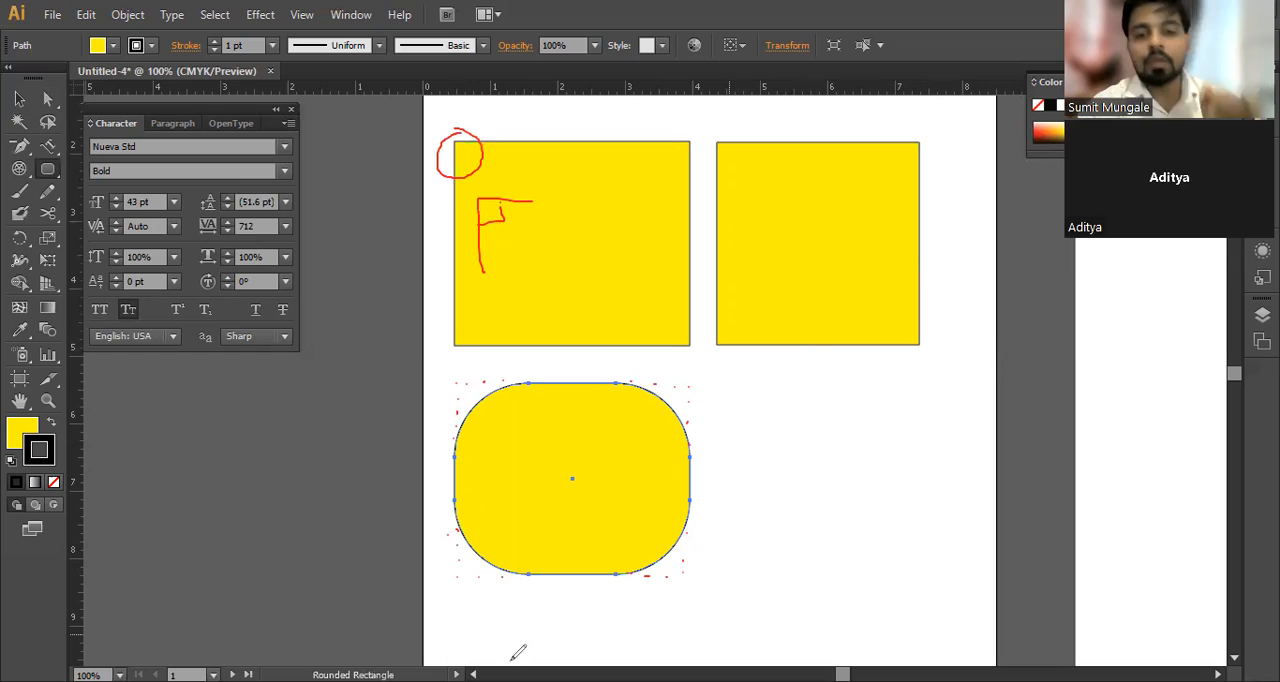
{"action": "mouse_move", "coordinate": [650, 378]}
{"action": "left_mouse_down"}
{"action": "mouse_move", "coordinate": [701, 377]}
{"action": "mouse_move", "coordinate": [706, 424]}
{"action": "left_mouse_up"}
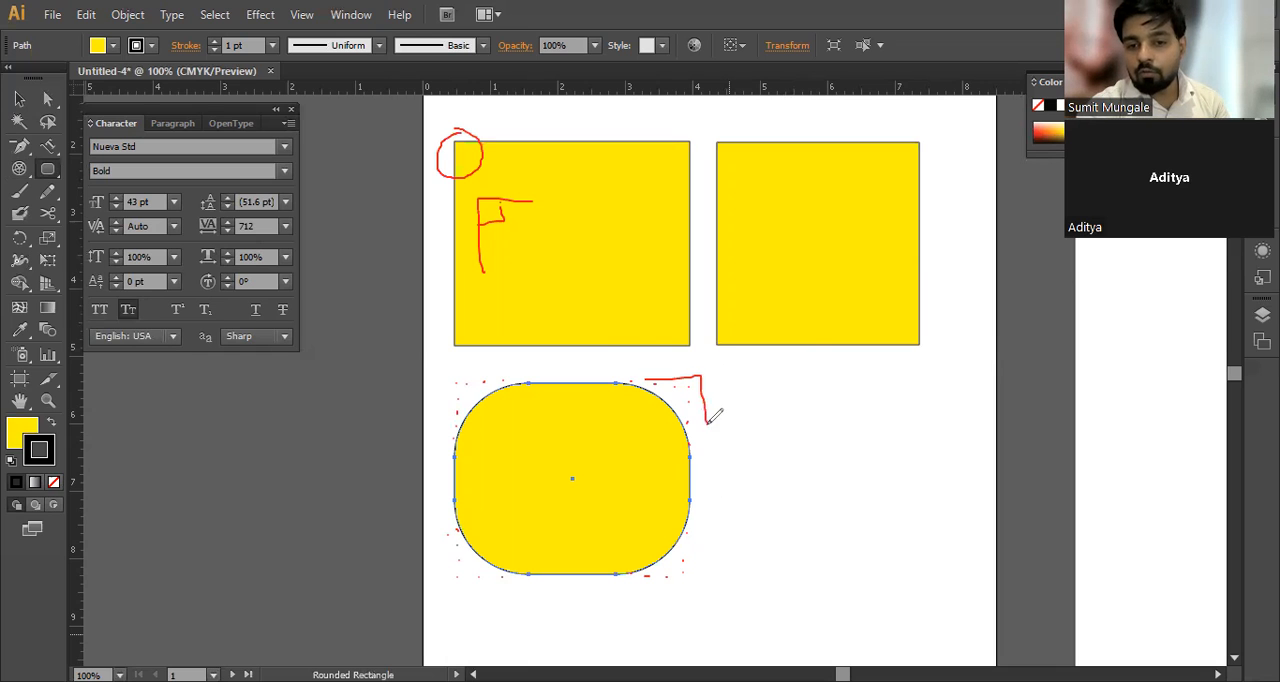
{"action": "mouse_move", "coordinate": [651, 378]}
{"action": "left_mouse_down"}
{"action": "mouse_move", "coordinate": [700, 410]}
{"action": "mouse_move", "coordinate": [703, 440]}
{"action": "left_mouse_up"}
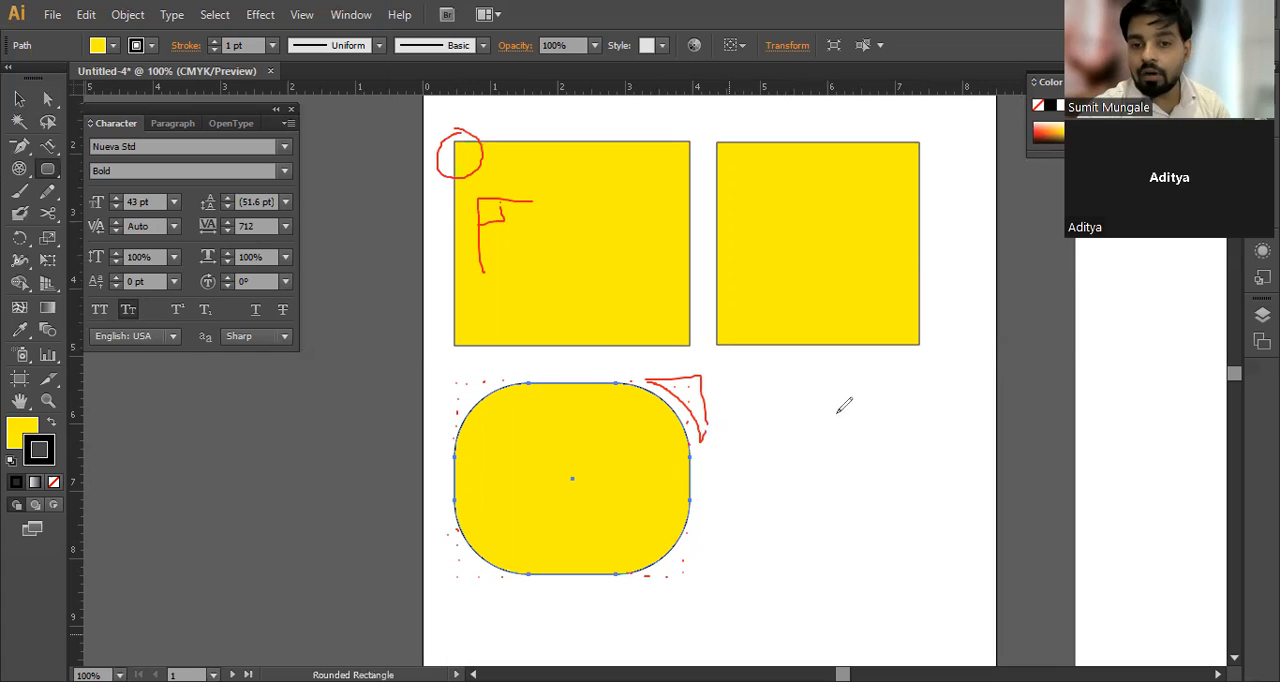
{"action": "mouse_move", "coordinate": [916, 288]}
{"action": "left_mouse_down"}
{"action": "mouse_move", "coordinate": [872, 334]}
{"action": "mouse_move", "coordinate": [815, 346]}
{"action": "left_mouse_up"}
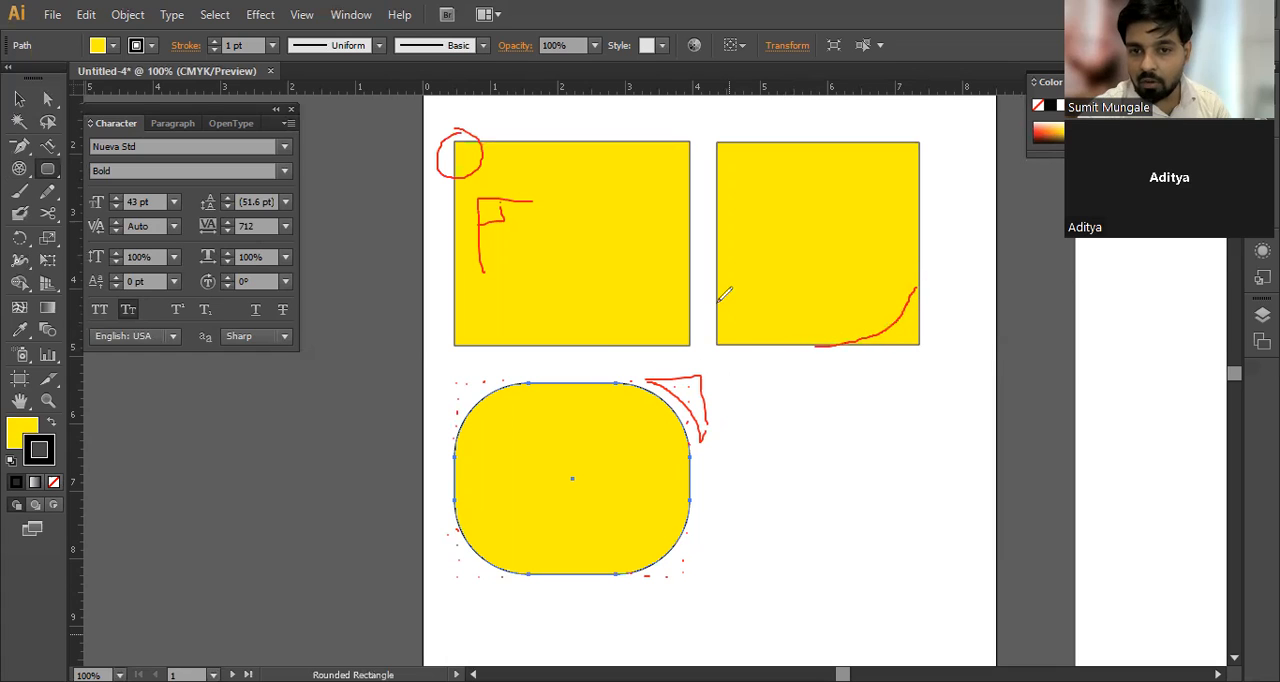
{"action": "left_click_drag", "start_coordinate": [718, 300], "coordinate": [762, 333]}
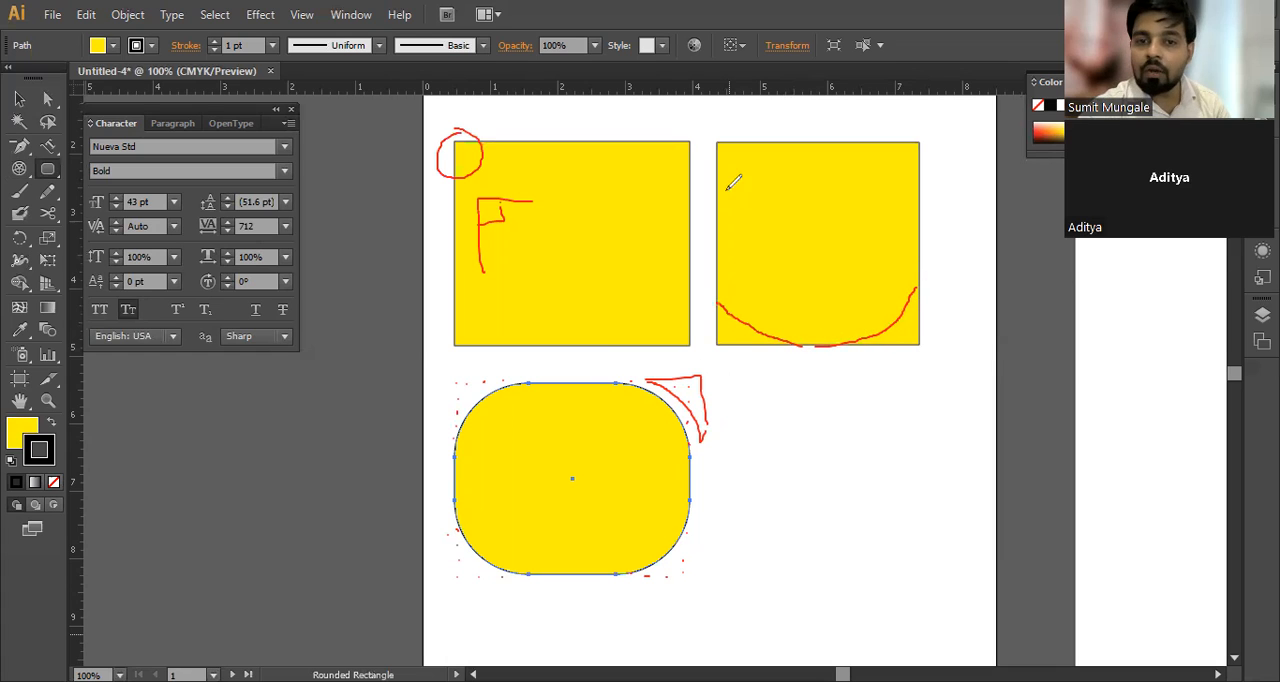
{"action": "mouse_move", "coordinate": [838, 143]}
{"action": "left_mouse_down"}
{"action": "mouse_move", "coordinate": [897, 160]}
{"action": "mouse_move", "coordinate": [914, 210]}
{"action": "left_mouse_up"}
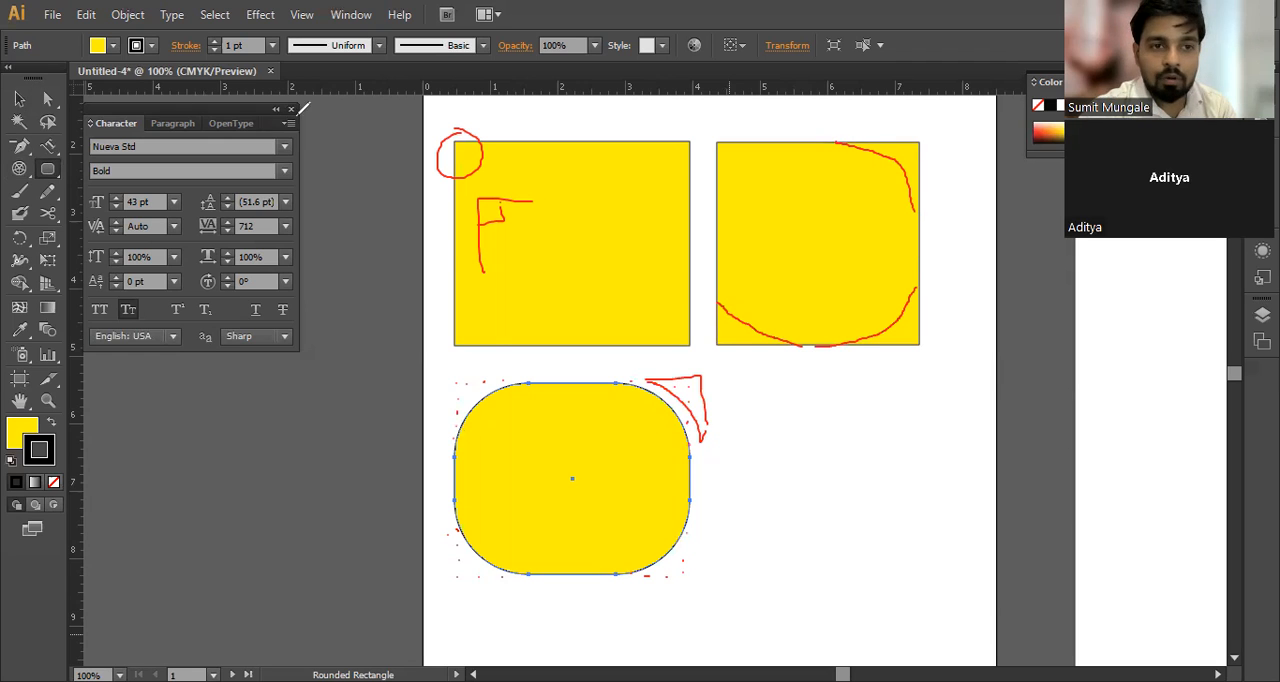
Step: Try a freehand plain rectangle beneath the 3 in square and undo it
{"action": "left_click", "coordinate": [48, 168]}
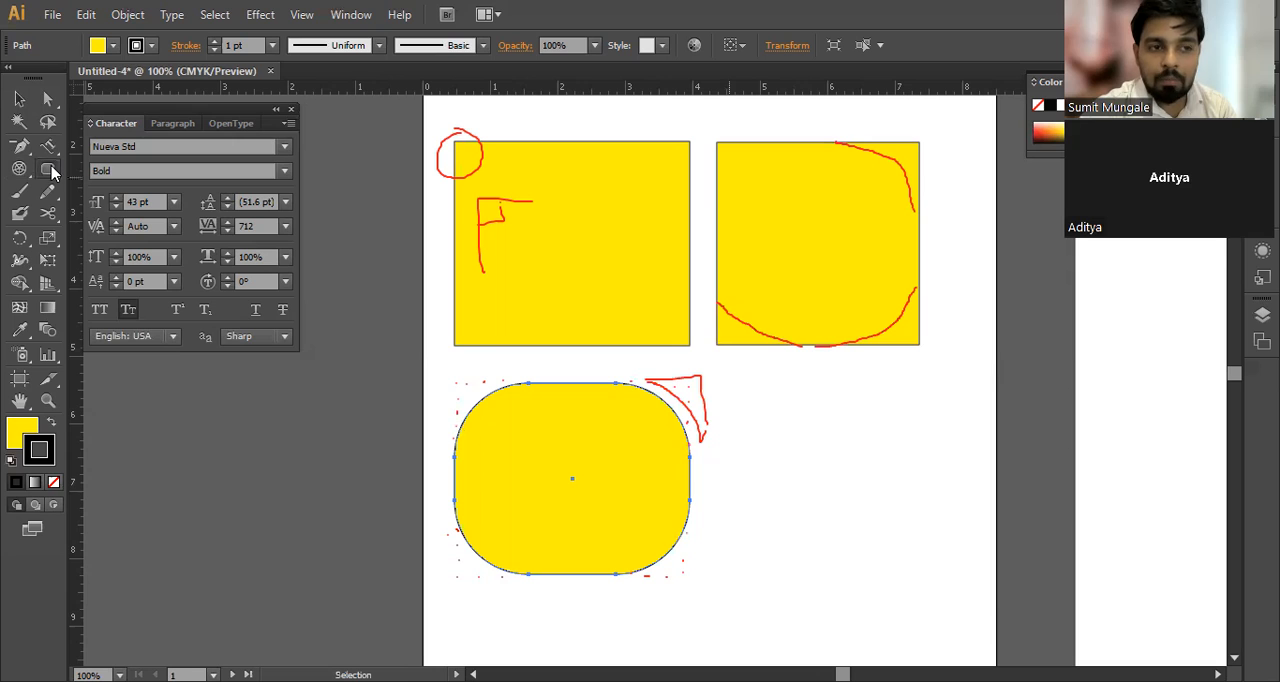
{"action": "left_click_drag", "start_coordinate": [52, 172], "coordinate": [250, 170]}
{"action": "left_click_drag", "start_coordinate": [731, 384], "coordinate": [927, 543]}
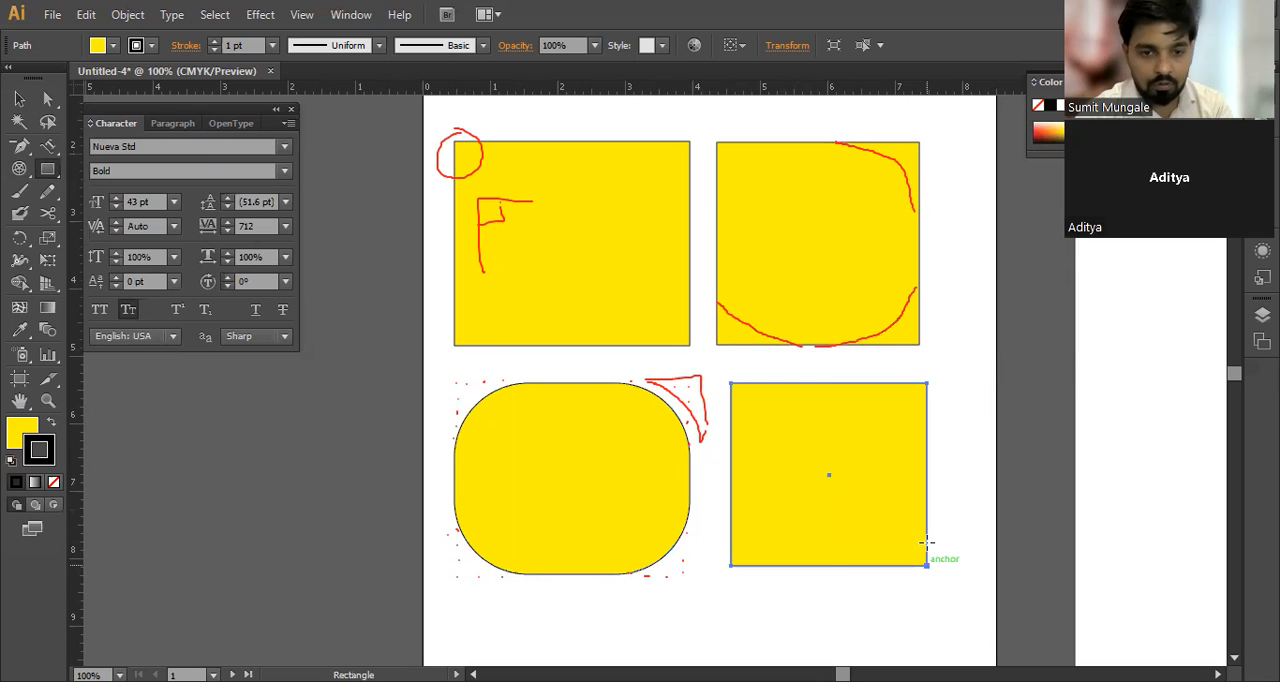
{"action": "key", "text": "ctrl+z"}
Step: Draw a rounded rectangle about 3.47 in wide and 2.53 in high beneath the 3 in square, reducing its corner radius and increasing it again
{"action": "left_click", "coordinate": [50, 170]}
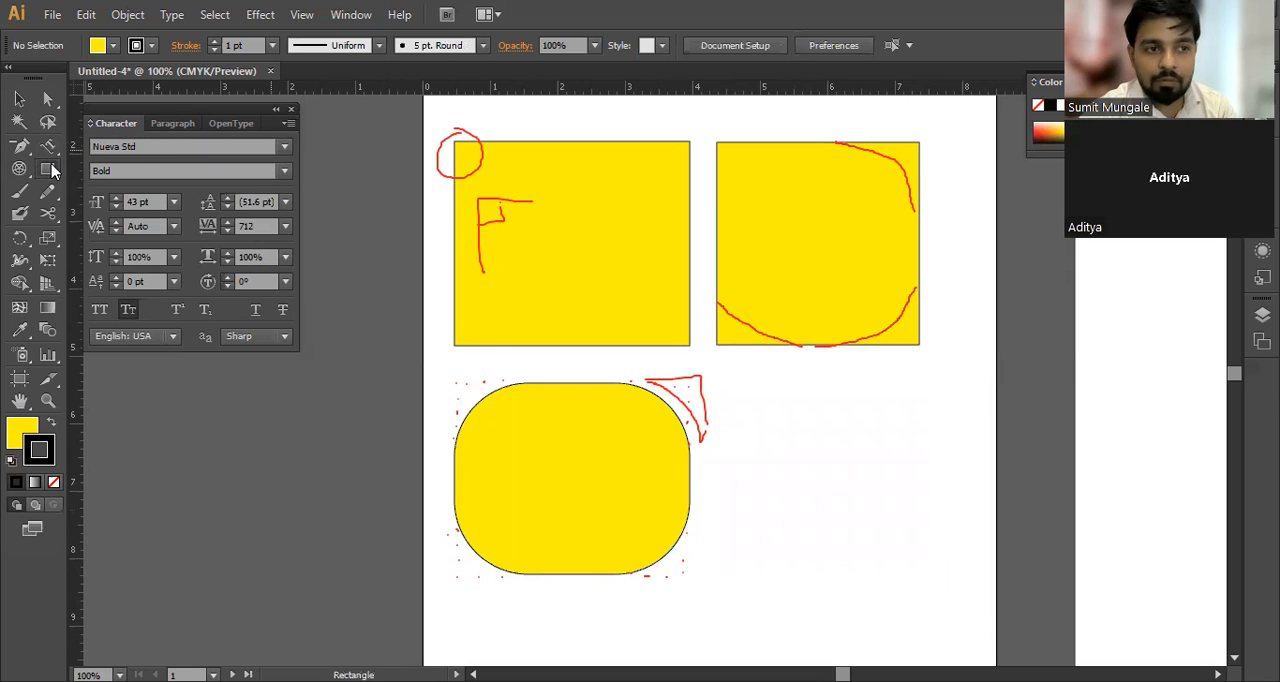
{"action": "left_click", "coordinate": [50, 170]}
{"action": "left_click_drag", "start_coordinate": [720, 386], "coordinate": [964, 544]}
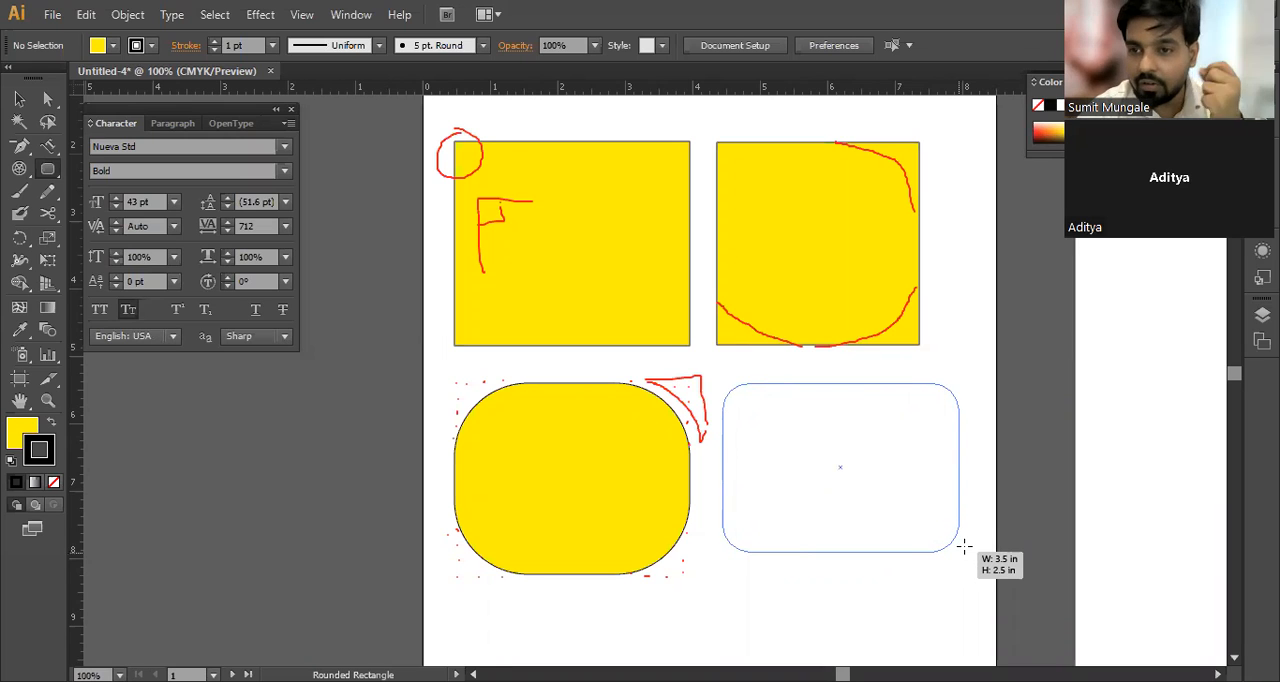
{"action": "key", "text": "Down"}
{"action": "key", "text": "Down"}
{"action": "key", "text": "Down"}
{"action": "key", "text": "Down"}
{"action": "key", "text": "Down"}
{"action": "key", "text": "Down"}
{"action": "key", "text": "Down"}
{"action": "key", "text": "Down"}
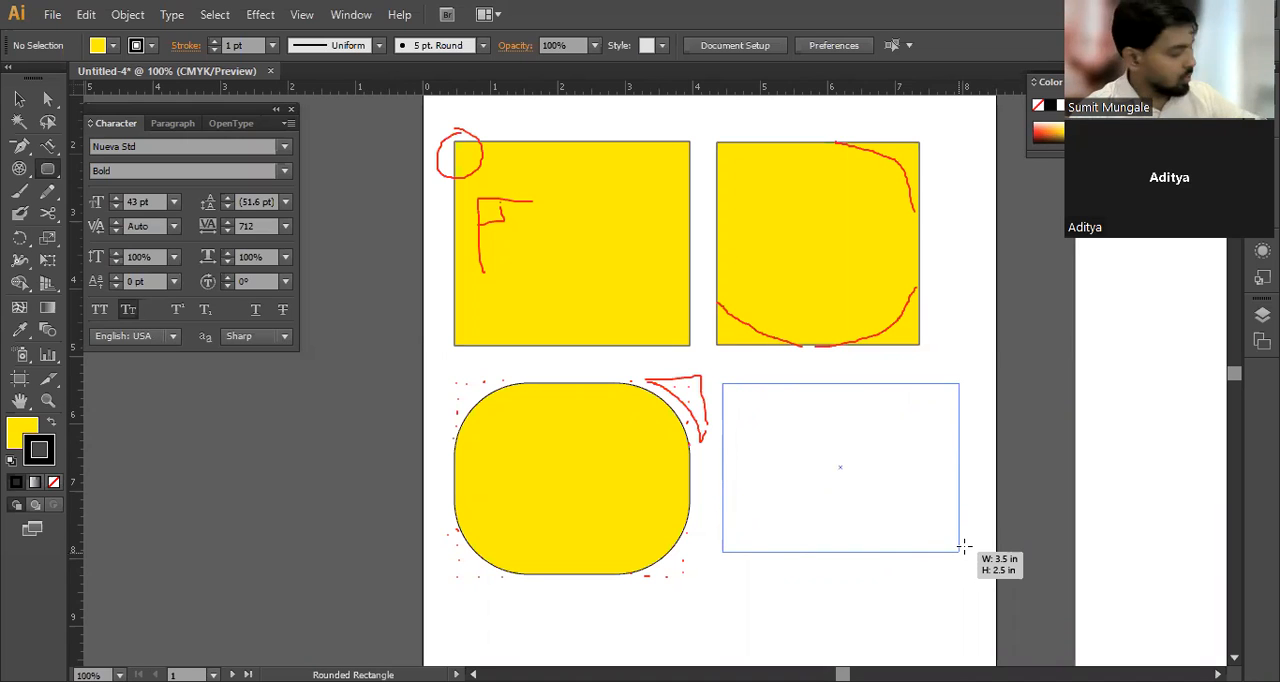
{"action": "left_click_drag", "start_coordinate": [964, 545], "coordinate": [955, 545]}
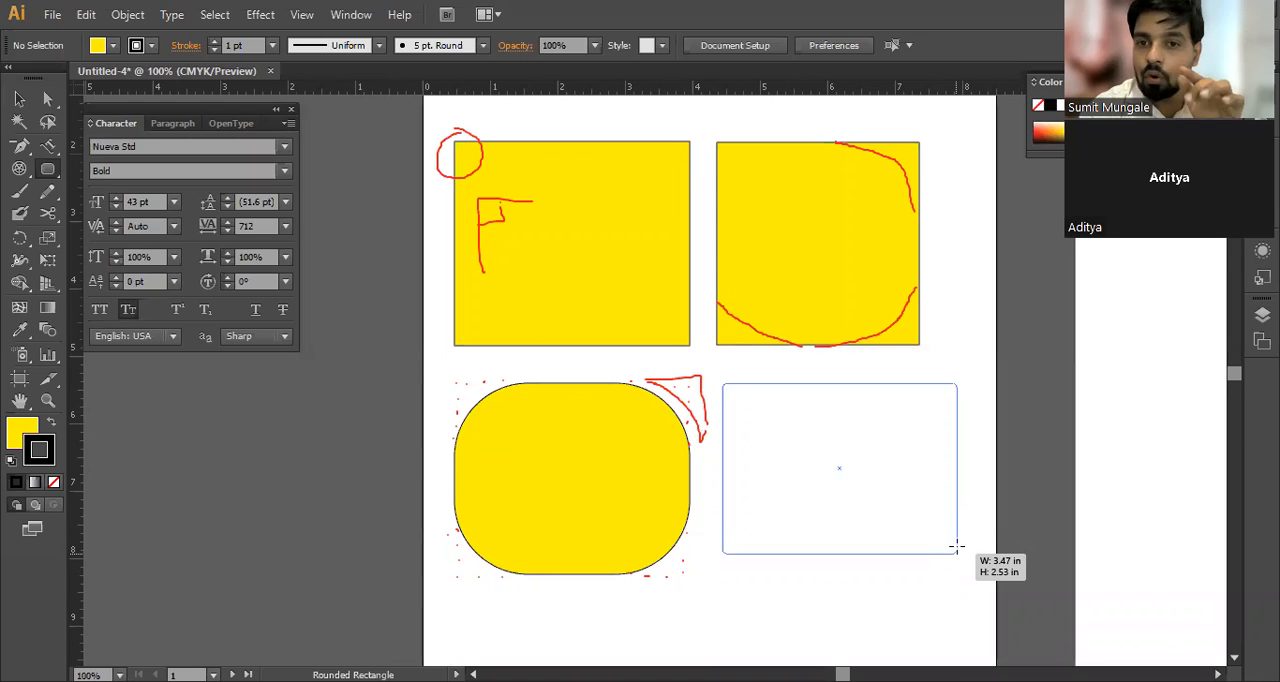
{"action": "left_click_drag", "start_coordinate": [956, 546], "coordinate": [957, 546]}
{"action": "key", "text": "Up"}
{"action": "key", "text": "Up"}
{"action": "key", "text": "Up"}
{"action": "key", "text": "Up"}
{"action": "key", "text": "Up"}
{"action": "key", "text": "Up"}
{"action": "key", "text": "Up"}
{"action": "key", "text": "Up"}
{"action": "key", "text": "Up"}
{"action": "key", "text": "Up"}
{"action": "key", "text": "Up"}
{"action": "key", "text": "Up"}
{"action": "key", "text": "Up"}
{"action": "key", "text": "Up"}
{"action": "key", "text": "Up"}
{"action": "key", "text": "Up"}
{"action": "key", "text": "Up"}
{"action": "key", "text": "Up"}
{"action": "key", "text": "Up"}
{"action": "key", "text": "Up"}
{"action": "key", "text": "Up"}
{"action": "key", "text": "Up"}
{"action": "key", "text": "Up"}
{"action": "key", "text": "Up"}
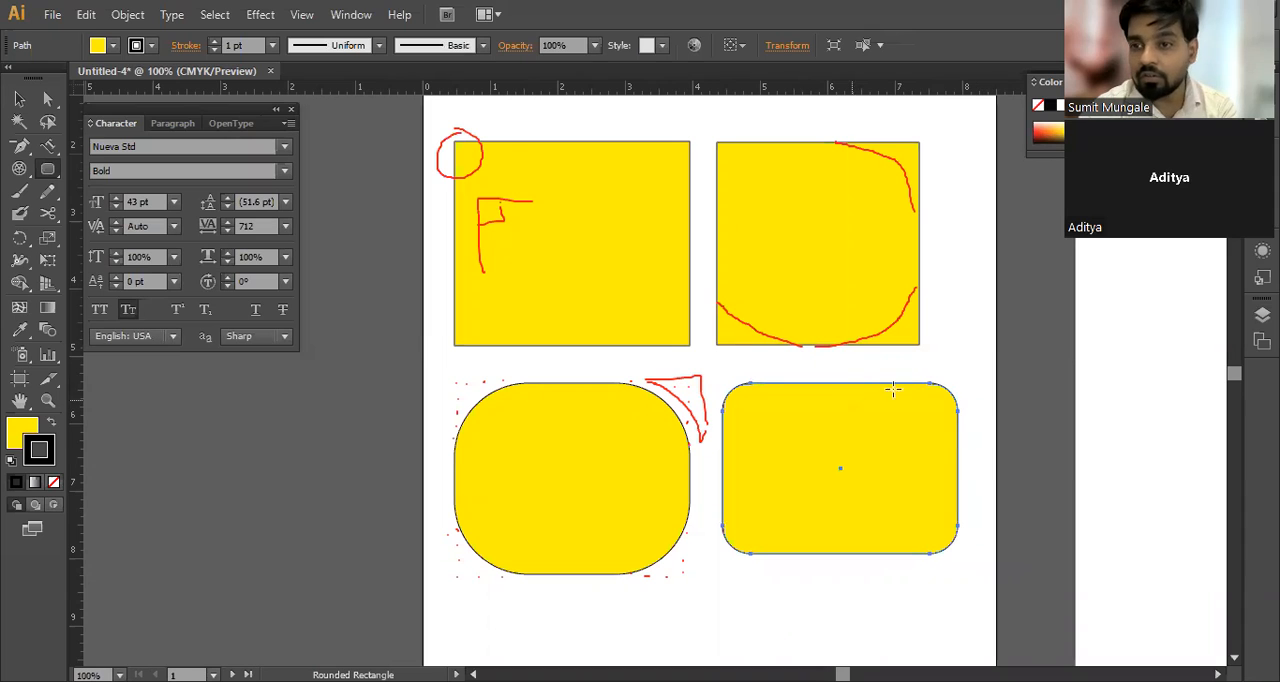
Step: Select all four yellow shapes on the first artboard and delete them
{"action": "left_click", "coordinate": [19, 100]}
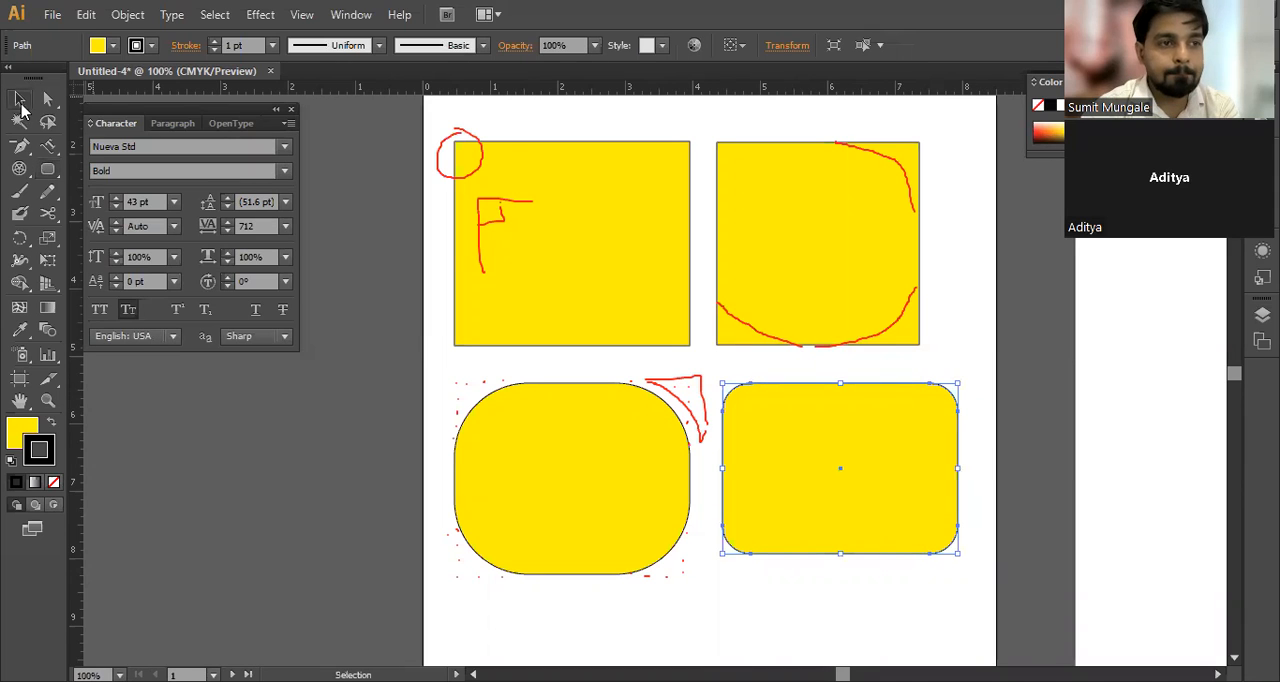
{"action": "left_click_drag", "start_coordinate": [416, 199], "coordinate": [890, 548]}
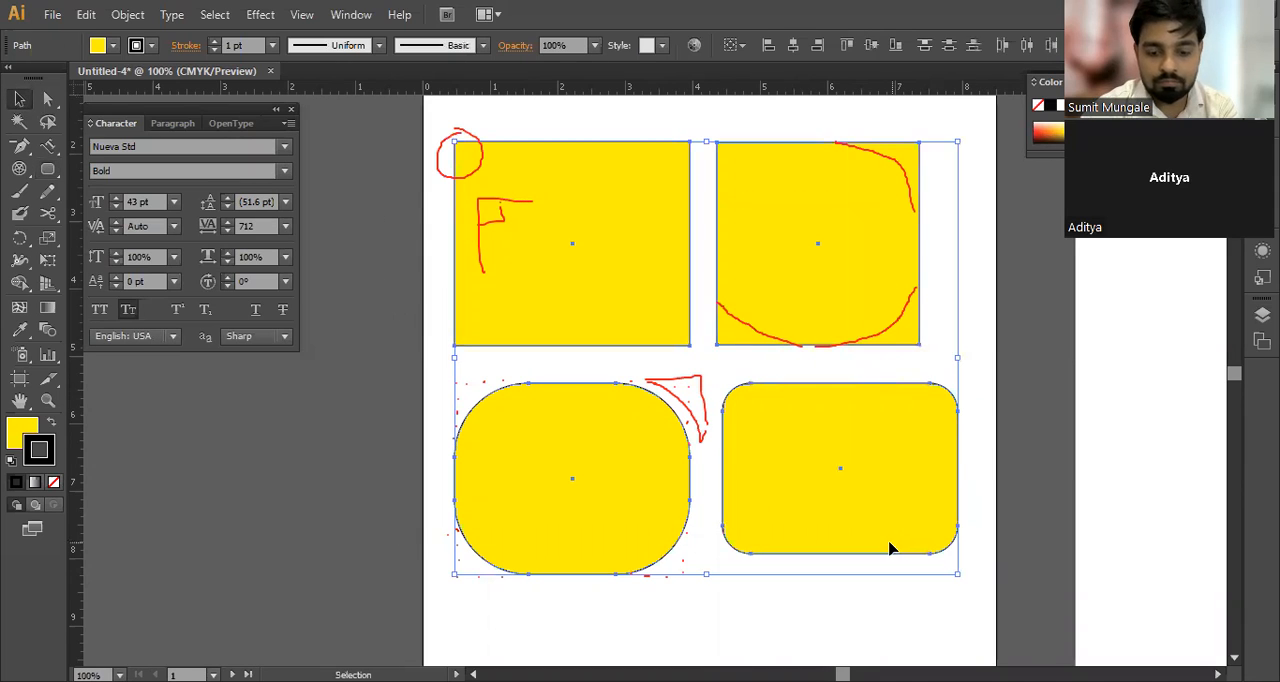
{"action": "key", "text": "Delete"}
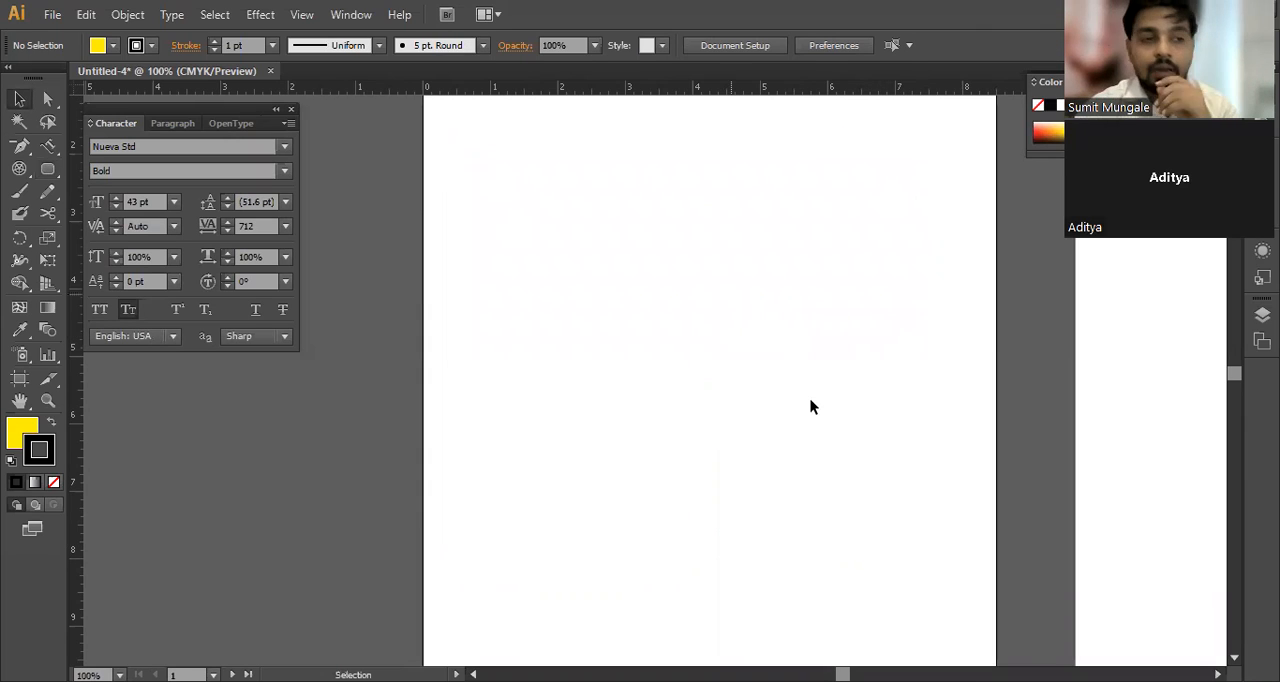
Step: Draw a tall ellipse and, beside it, a circle about 3.57 in across on the first artboard
{"action": "left_click", "coordinate": [48, 171]}
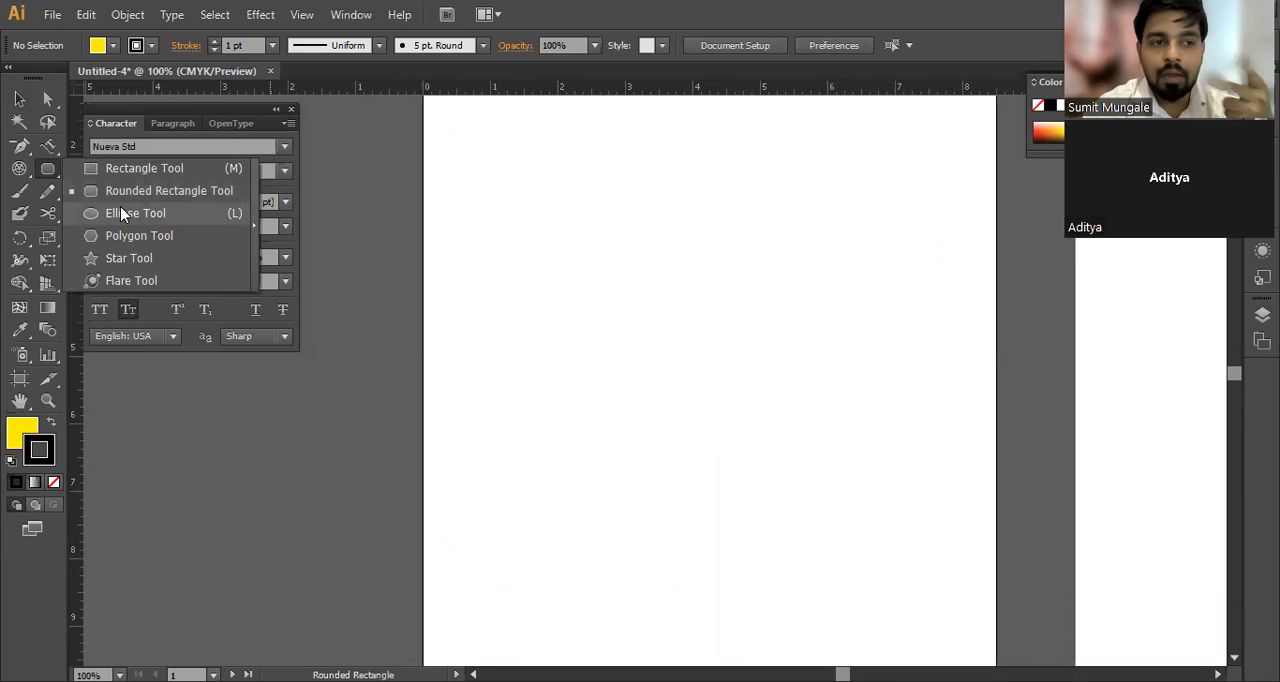
{"action": "left_click", "coordinate": [130, 213]}
{"action": "left_click_drag", "start_coordinate": [457, 198], "coordinate": [660, 440]}
{"action": "left_click_drag", "start_coordinate": [735, 200], "coordinate": [946, 440]}
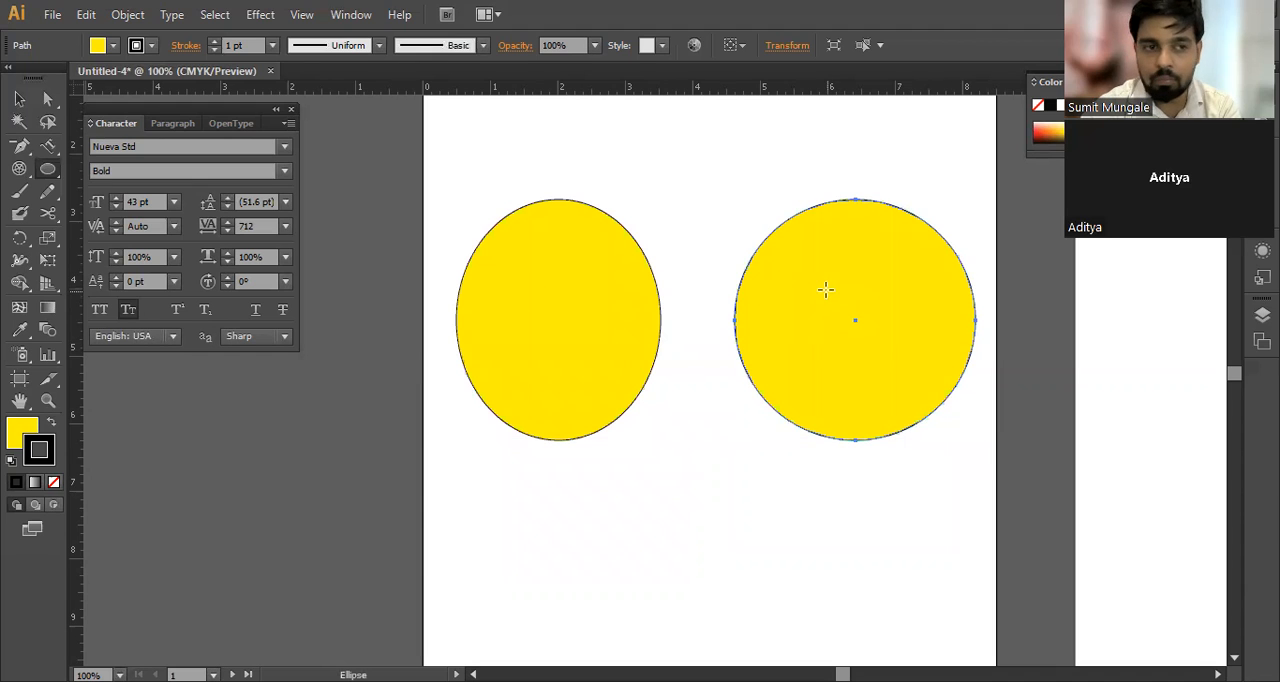
{"action": "left_click", "coordinate": [42, 172]}
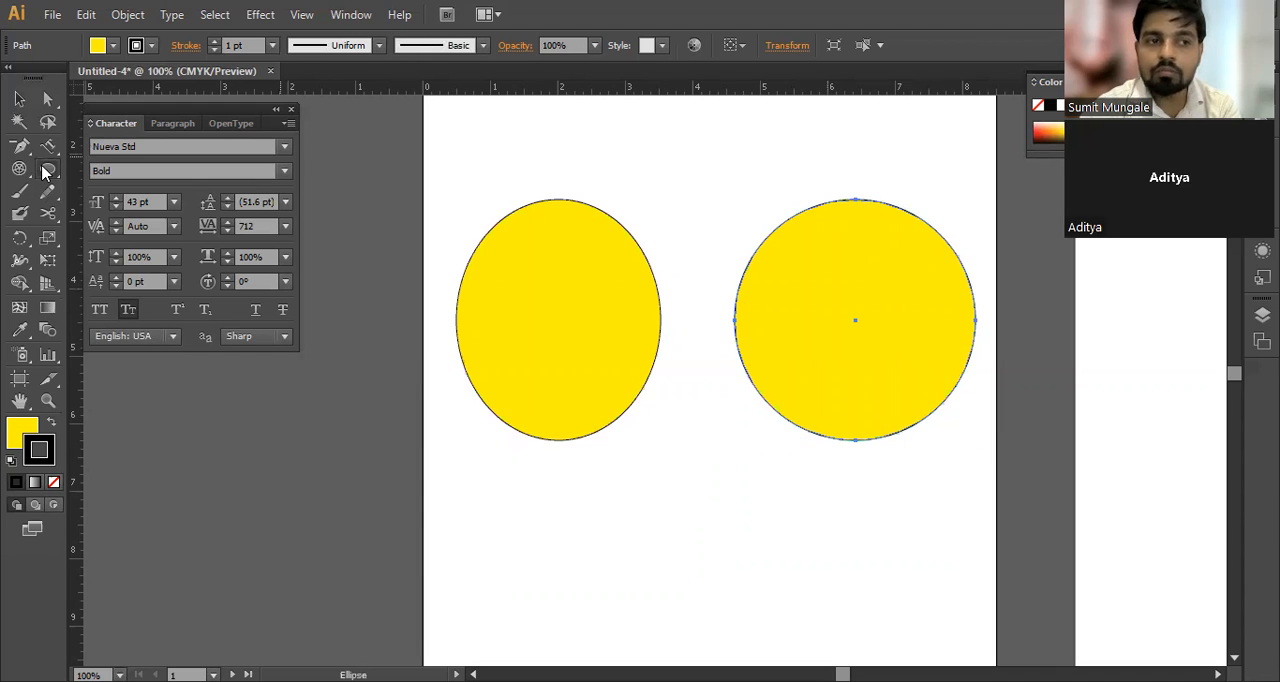
{"action": "left_click", "coordinate": [42, 172]}
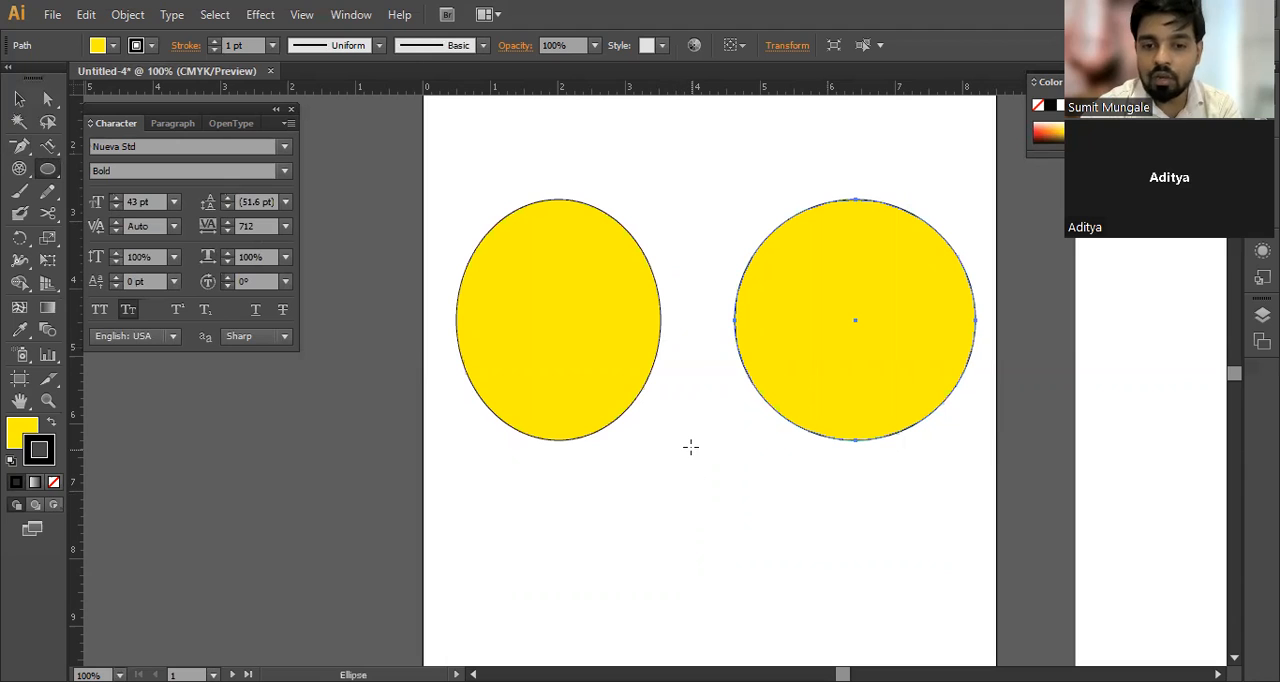
Step: Select the ellipse and the circle and delete both from the artboard
{"action": "left_click", "coordinate": [19, 99]}
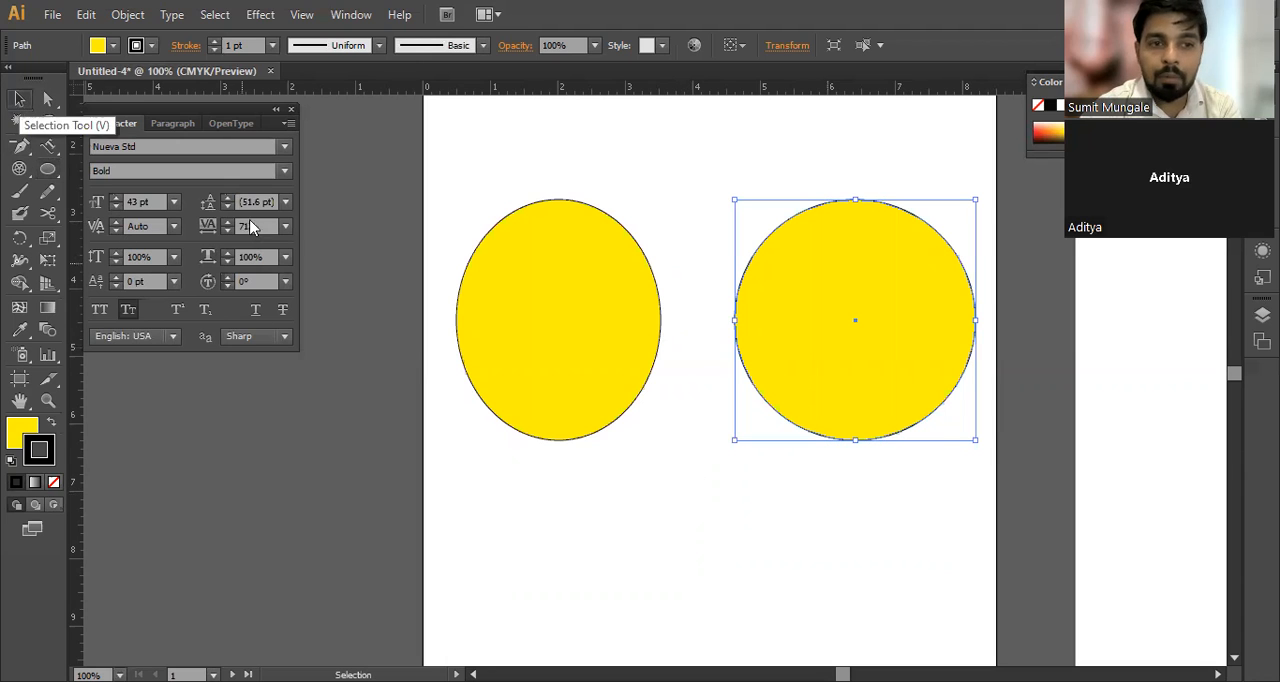
{"action": "left_click", "coordinate": [568, 352], "text": "shift"}
{"action": "key", "text": "Delete"}
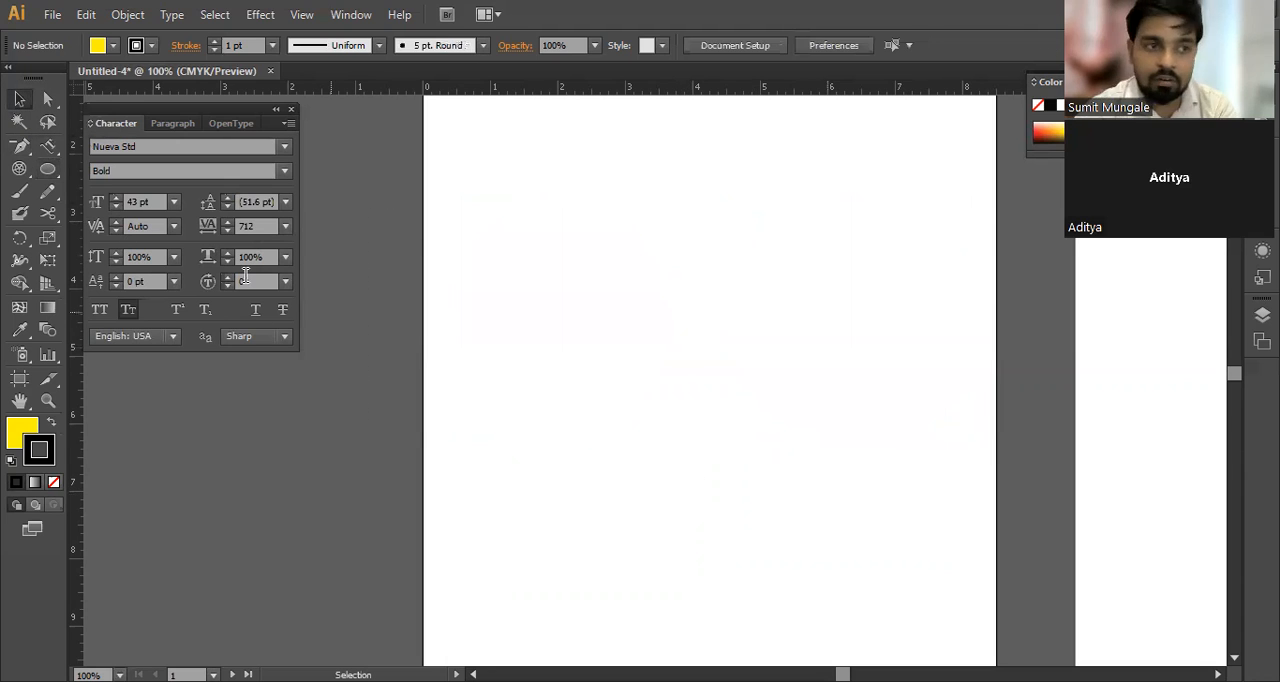
Step: Create a circle with the Ellipse tool at an exact width and height of 3 in, and delete it
{"action": "left_click_drag", "start_coordinate": [48, 169], "coordinate": [102, 218]}
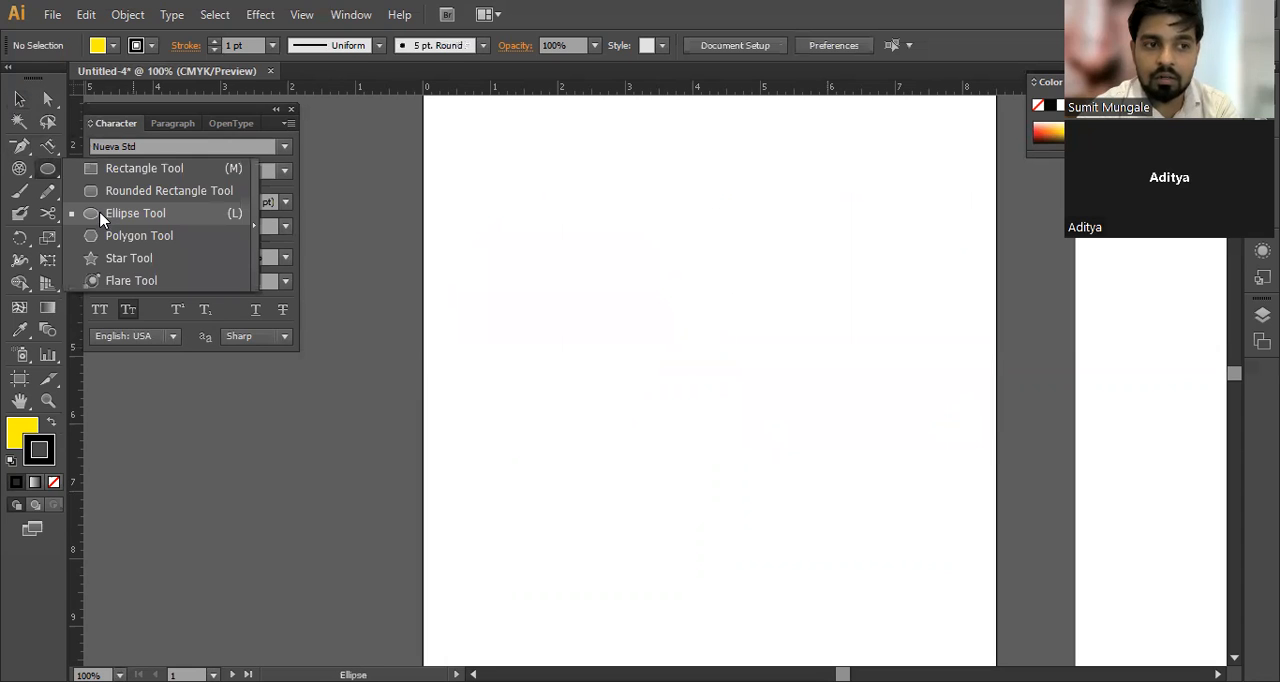
{"action": "left_click", "coordinate": [603, 267]}
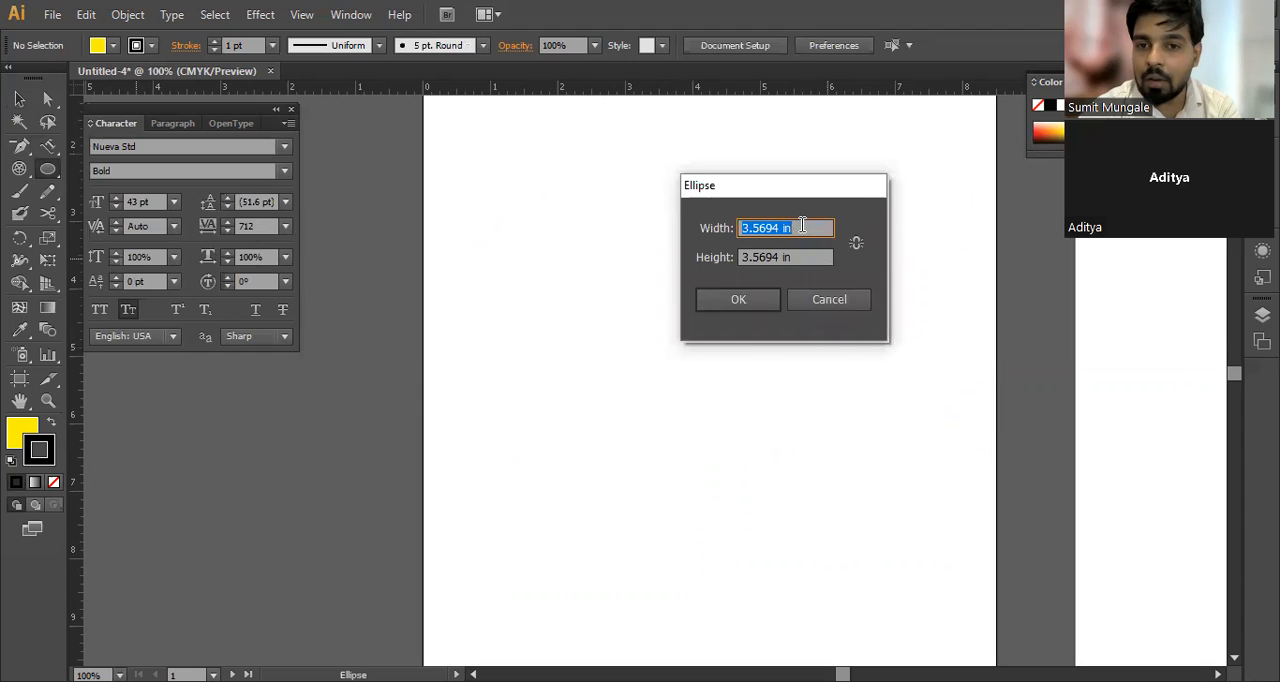
{"action": "type", "text": "3"}
{"action": "key", "text": "Tab"}
{"action": "type", "text": "3"}
{"action": "left_click", "coordinate": [733, 300]}
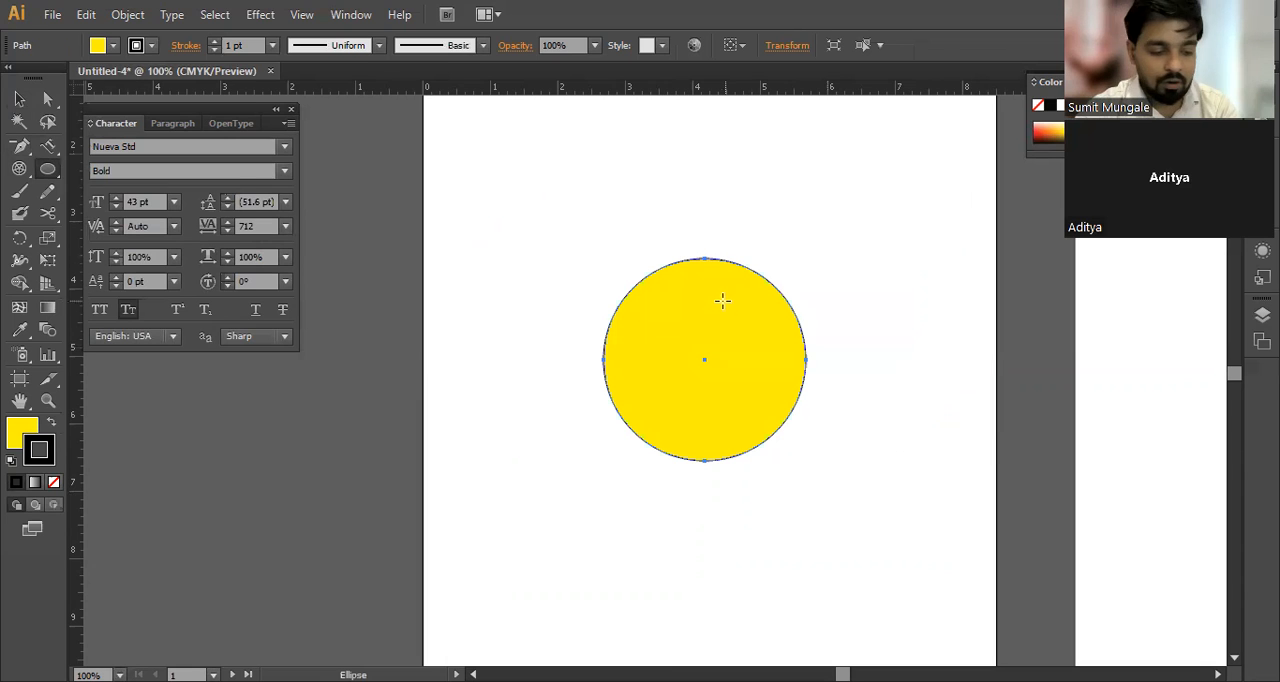
{"action": "key", "text": "Delete"}
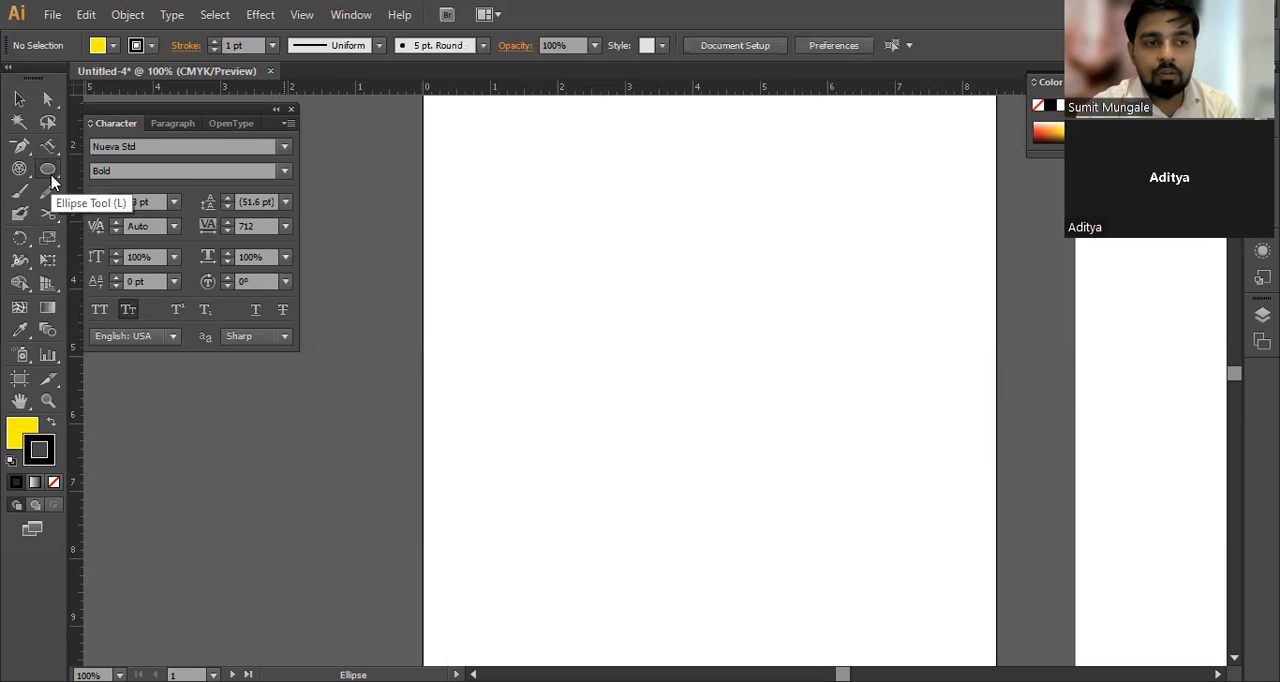
Step: Draw a pentagon of about 2.11 in radius with the Polygon tool, varying the side count down to a triangle while drawing, and delete it
{"action": "left_click_drag", "start_coordinate": [48, 172], "coordinate": [120, 240]}
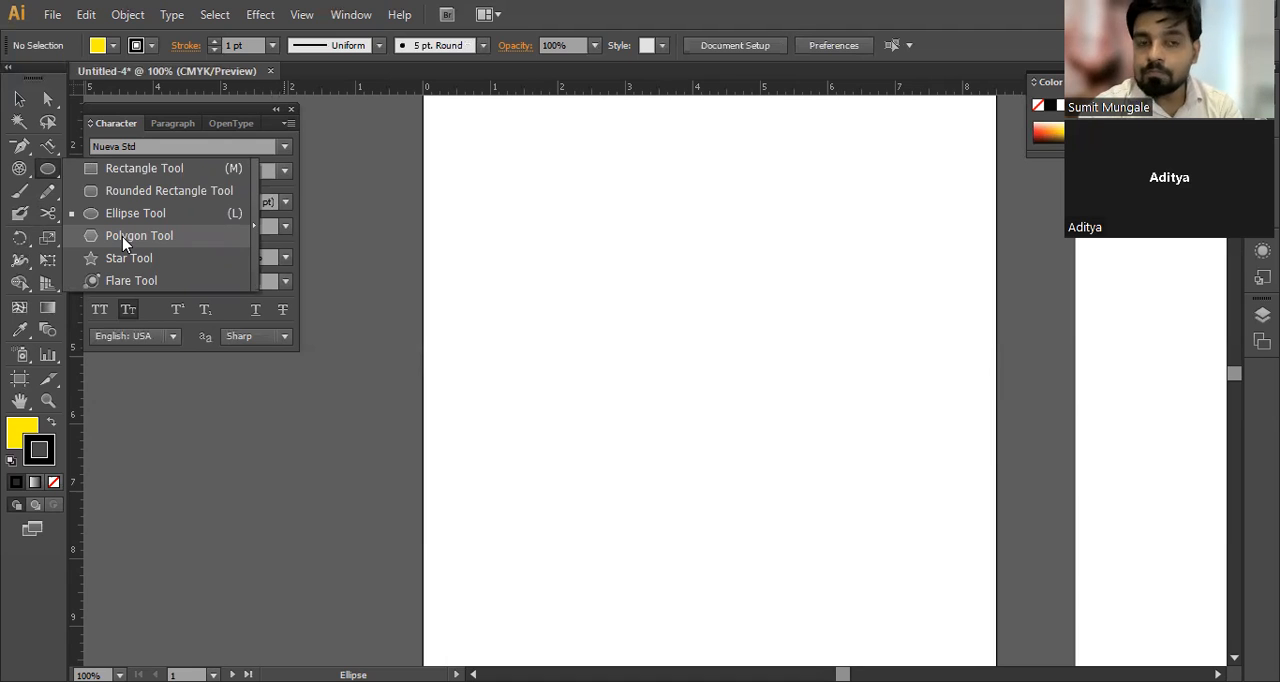
{"action": "left_click", "coordinate": [122, 236]}
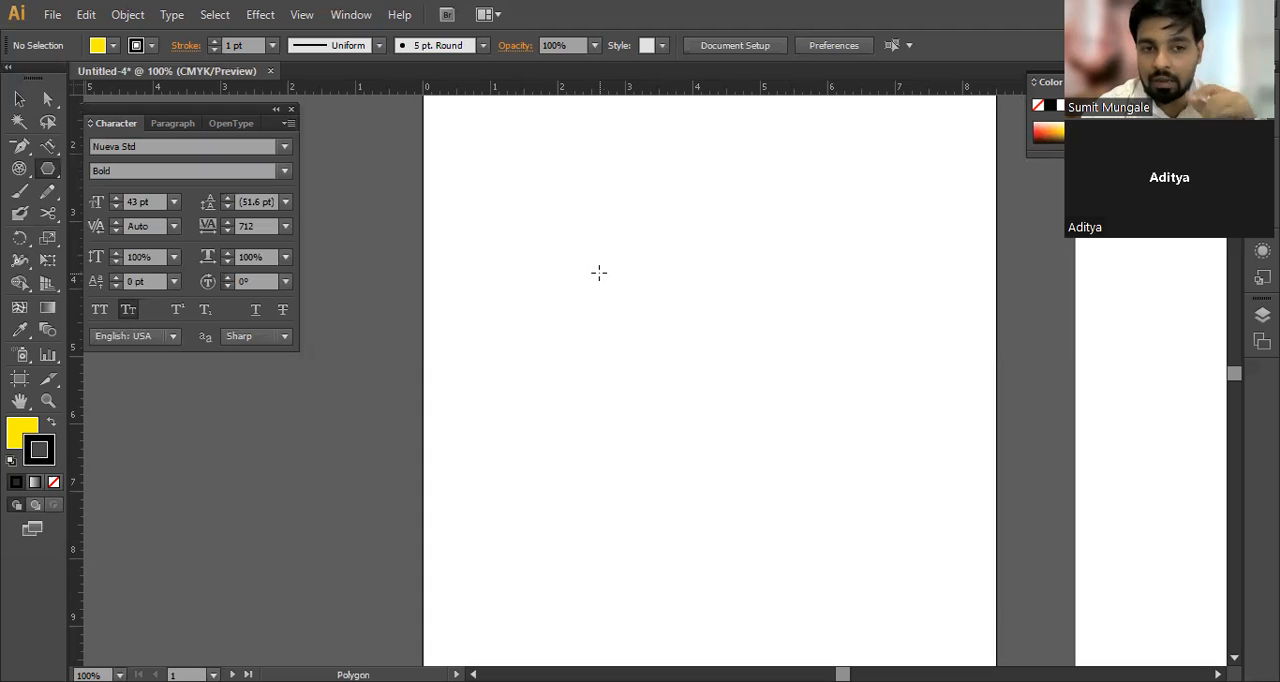
{"action": "left_click_drag", "start_coordinate": [673, 358], "coordinate": [672, 247]}
{"action": "key", "text": "Up"}
{"action": "key", "text": "Up"}
{"action": "key", "text": "Up"}
{"action": "key", "text": "Up"}
{"action": "key", "text": "Up"}
{"action": "key", "text": "Up"}
{"action": "key", "text": "Up"}
{"action": "key", "text": "Up"}
{"action": "key", "text": "Up"}
{"action": "key", "text": "Up"}
{"action": "key", "text": "Up"}
{"action": "key", "text": "Up"}
{"action": "key", "text": "Up"}
{"action": "key", "text": "Up"}
{"action": "key", "text": "Up"}
{"action": "key", "text": "Up"}
{"action": "key", "text": "Up"}
{"action": "key", "text": "Up"}
{"action": "key", "text": "Up"}
{"action": "key", "text": "Up"}
{"action": "key", "text": "Down"}
{"action": "key", "text": "Down"}
{"action": "key", "text": "Down"}
{"action": "key", "text": "Down"}
{"action": "key", "text": "Down"}
{"action": "key", "text": "Down"}
{"action": "key", "text": "Down"}
{"action": "key", "text": "Down"}
{"action": "key", "text": "Down"}
{"action": "key", "text": "Down"}
{"action": "key", "text": "Down"}
{"action": "key", "text": "Down"}
{"action": "key", "text": "Down"}
{"action": "key", "text": "Down"}
{"action": "key", "text": "Down"}
{"action": "key", "text": "Down"}
{"action": "key", "text": "Down"}
{"action": "key", "text": "Down"}
{"action": "key", "text": "Down"}
{"action": "key", "text": "Down"}
{"action": "key", "text": "Down"}
{"action": "key", "text": "Down"}
{"action": "key", "text": "Down"}
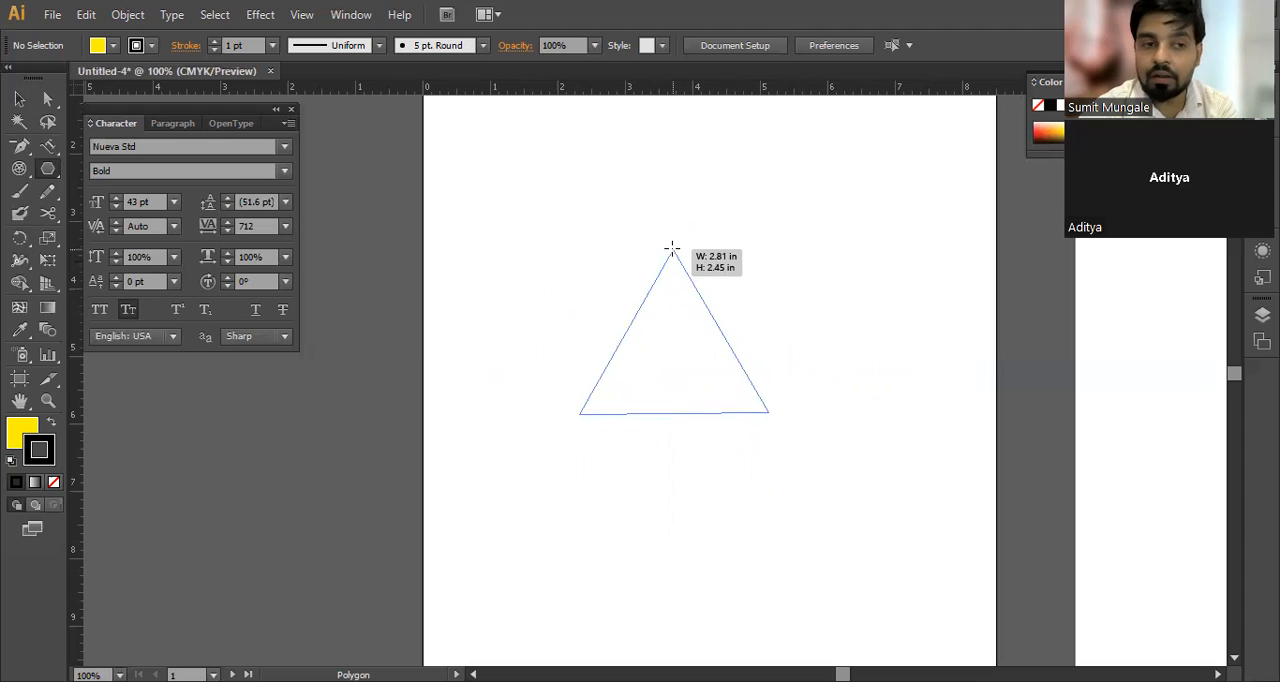
{"action": "key", "text": "Up"}
{"action": "left_click_drag", "start_coordinate": [672, 247], "coordinate": [677, 217]}
{"action": "key", "text": "Up"}
{"action": "key", "text": "Up"}
{"action": "key", "text": "Up"}
{"action": "key", "text": "Up"}
{"action": "key", "text": "Up"}
{"action": "key", "text": "Up"}
{"action": "key", "text": "Up"}
{"action": "key", "text": "Up"}
{"action": "key", "text": "Up"}
{"action": "key", "text": "Up"}
{"action": "key", "text": "Down"}
{"action": "key", "text": "Down"}
{"action": "key", "text": "Down"}
{"action": "key", "text": "Down"}
{"action": "key", "text": "Down"}
{"action": "key", "text": "Down"}
{"action": "key", "text": "Down"}
{"action": "key", "text": "Down"}
{"action": "key", "text": "Down"}
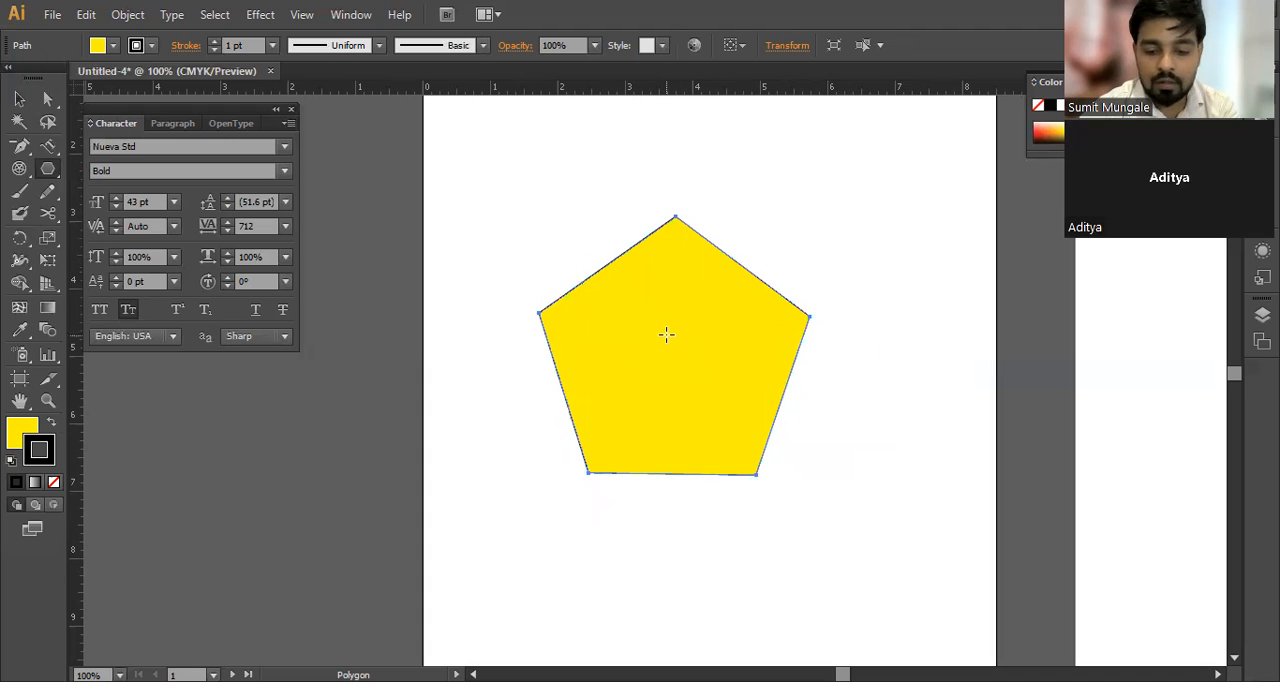
{"action": "key", "text": "Delete"}
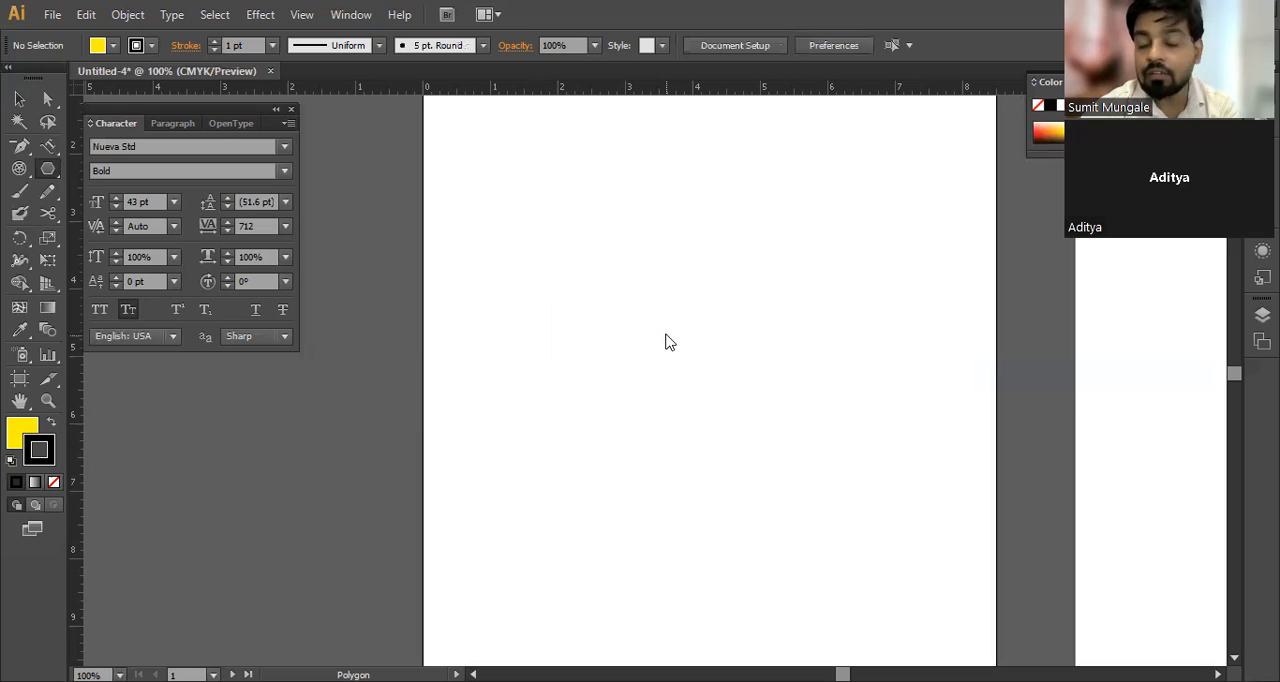
Step: Create an exact polygon with a radius of 3 in and 8 sides
{"action": "left_click", "coordinate": [666, 334]}
{"action": "left_click", "coordinate": [628, 303]}
{"action": "left_click_drag", "start_coordinate": [628, 303], "coordinate": [540, 310]}
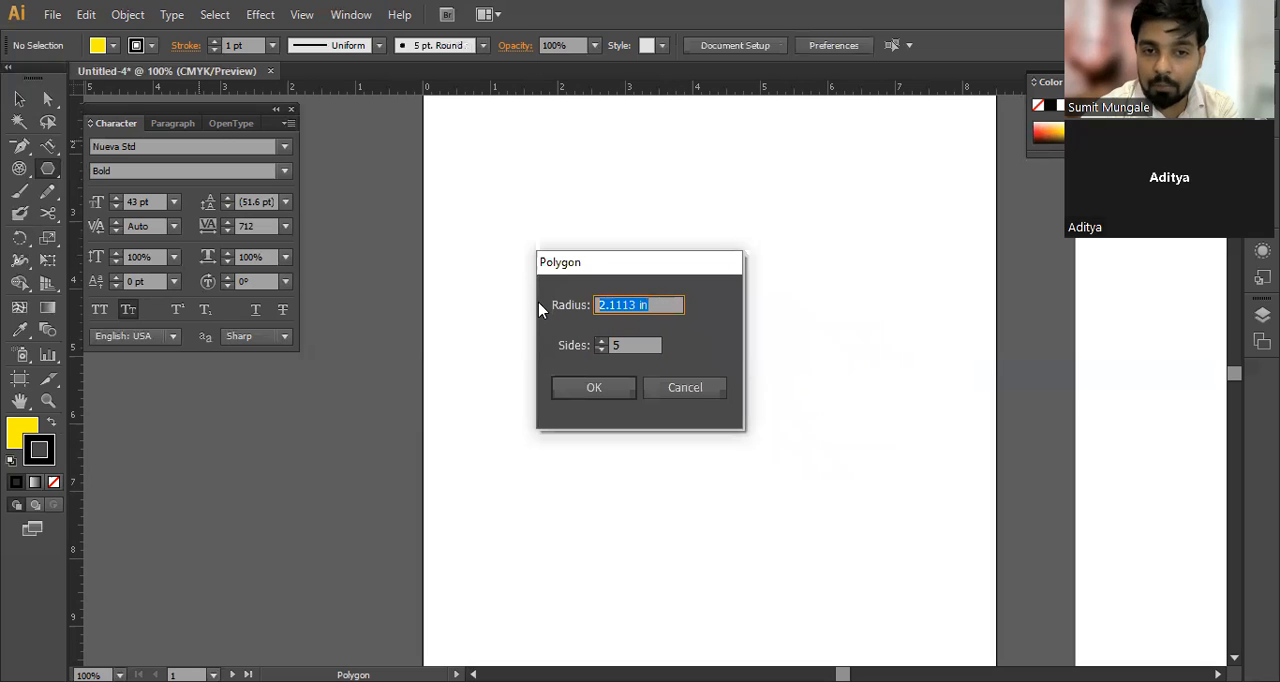
{"action": "type", "text": "3"}
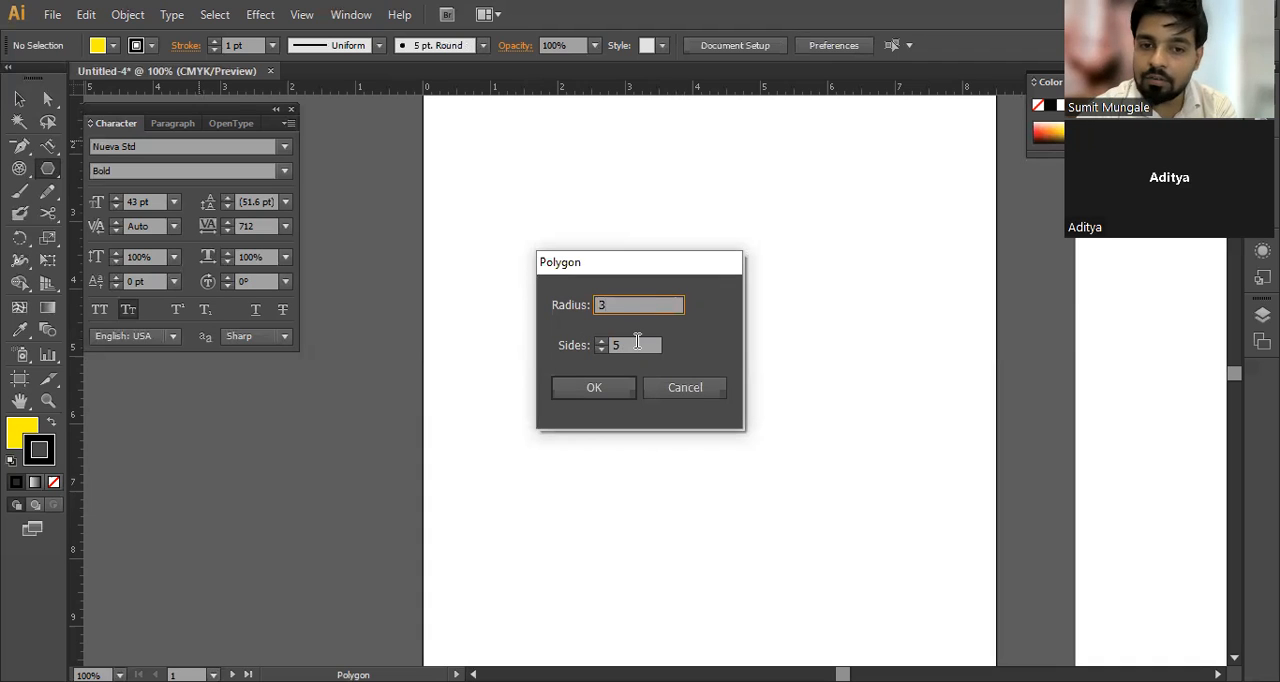
{"action": "left_click", "coordinate": [620, 344]}
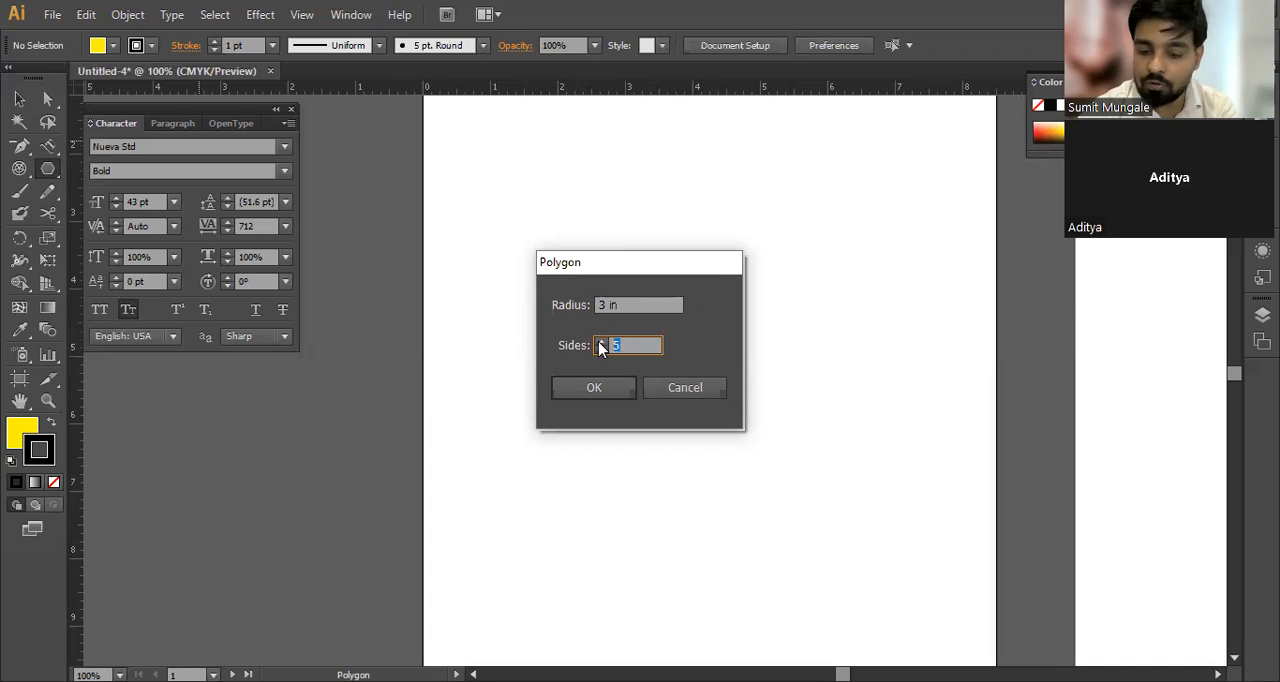
{"action": "type", "text": "58"}
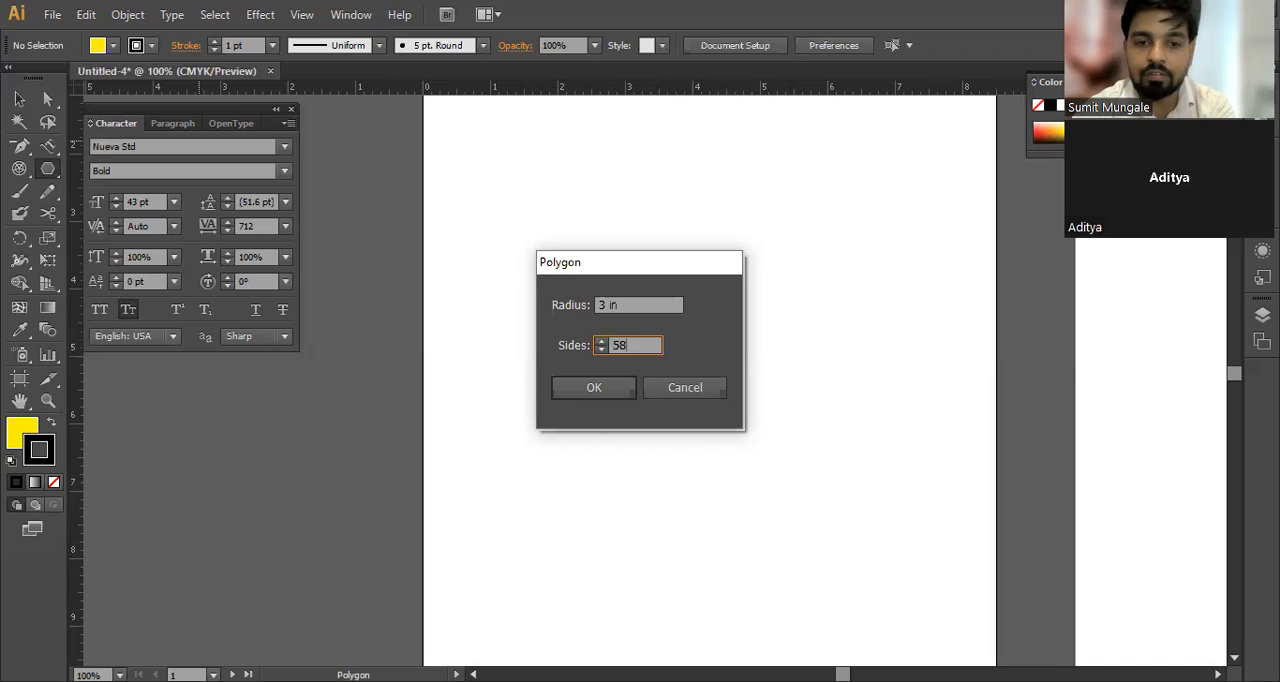
{"action": "key", "text": "BackSpace"}
{"action": "key", "text": "BackSpace"}
{"action": "type", "text": "8"}
{"action": "left_click", "coordinate": [597, 390]}
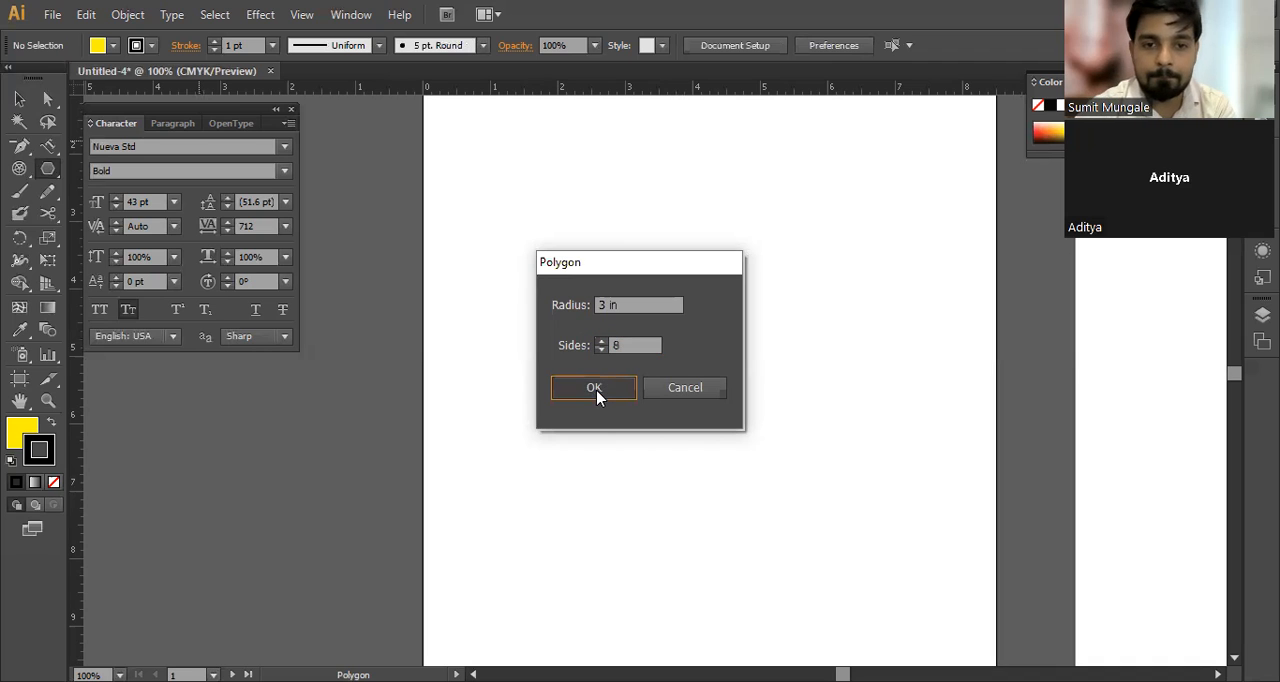
Step: Move the octagon to about the middle of the artboard and delete it
{"action": "key", "text": "v"}
{"action": "left_click_drag", "start_coordinate": [594, 330], "coordinate": [609, 377]}
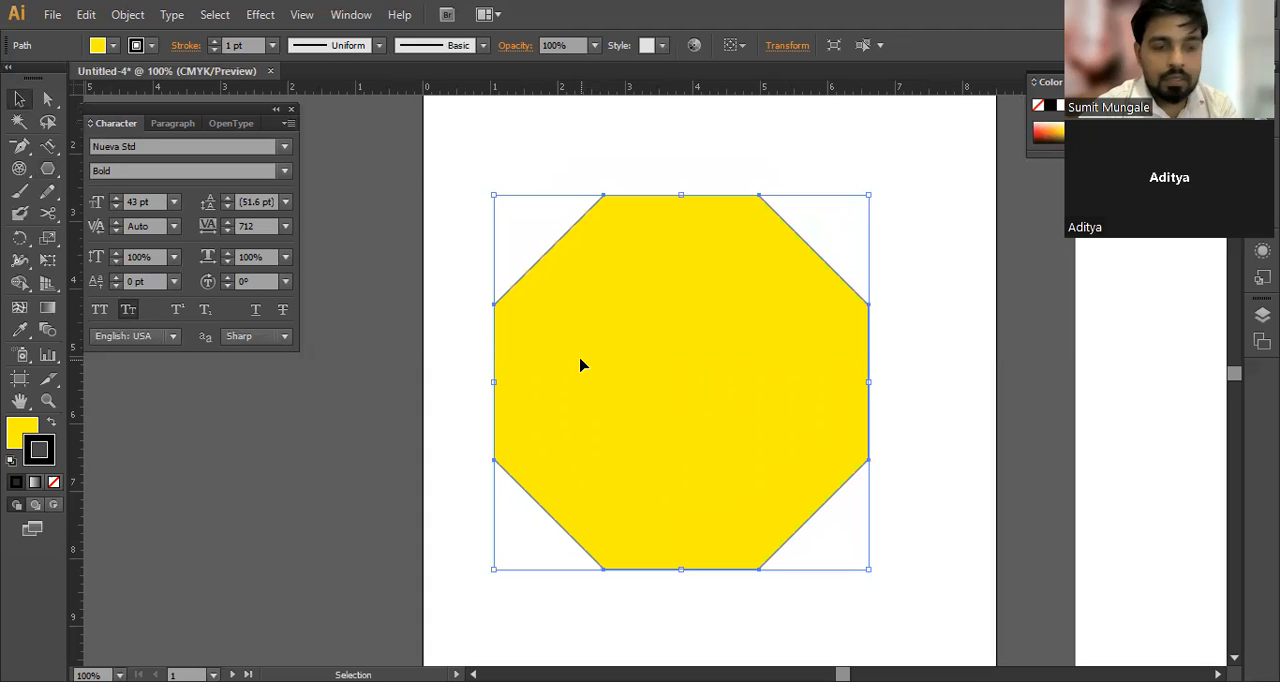
{"action": "key", "text": "Delete"}
Step: Draw a large star about 6 in high in the middle of the artboard, increasing its points until it forms a dense sunburst
{"action": "left_click_drag", "start_coordinate": [47, 169], "coordinate": [129, 258]}
{"action": "left_click_drag", "start_coordinate": [680, 408], "coordinate": [687, 183]}
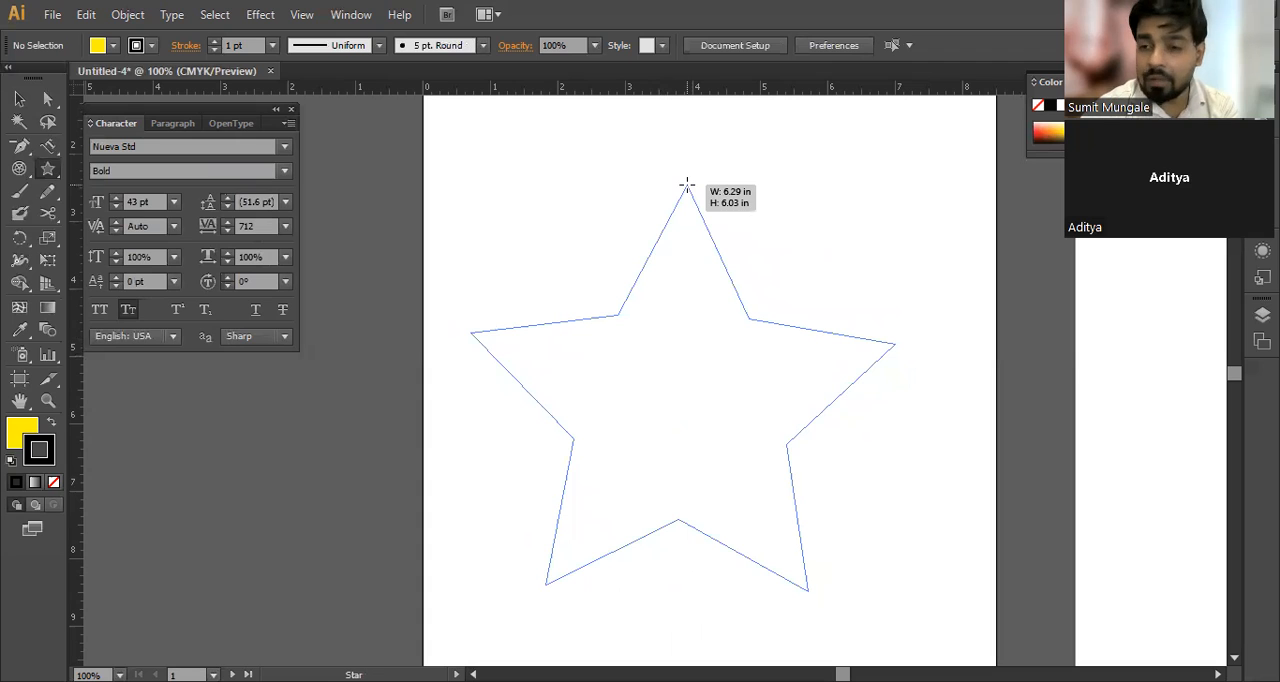
{"action": "key", "text": "Down"}
{"action": "key", "text": "Down"}
{"action": "left_click_drag", "start_coordinate": [687, 183], "coordinate": [674, 187]}
{"action": "key", "text": "Up"}
{"action": "key", "text": "Up"}
{"action": "key", "text": "Up"}
{"action": "key", "text": "Up"}
{"action": "key", "text": "Up"}
{"action": "key", "text": "Up"}
{"action": "key", "text": "Up"}
{"action": "key", "text": "Up"}
{"action": "key", "text": "Up"}
{"action": "key", "text": "Up"}
{"action": "key", "text": "Up"}
{"action": "key", "text": "Up"}
{"action": "key", "text": "Up"}
{"action": "key", "text": "Up"}
{"action": "key", "text": "Up"}
{"action": "key", "text": "Up"}
{"action": "key", "text": "Up"}
{"action": "key", "text": "Up"}
{"action": "key", "text": "Up"}
{"action": "key", "text": "Up"}
{"action": "key", "text": "Up"}
{"action": "key", "text": "Up"}
{"action": "key", "text": "Up"}
{"action": "key", "text": "Up"}
{"action": "key", "text": "Up"}
{"action": "key", "text": "Up"}
{"action": "key", "text": "Up"}
{"action": "key", "text": "Up"}
{"action": "key", "text": "Up"}
{"action": "key", "text": "Up"}
{"action": "key", "text": "Up"}
{"action": "key", "text": "Up"}
{"action": "key", "text": "Up"}
{"action": "key", "text": "Up"}
{"action": "key", "text": "Up"}
{"action": "key", "text": "Up"}
{"action": "key", "text": "Up"}
{"action": "key", "text": "Up"}
{"action": "key", "text": "Up"}
{"action": "key", "text": "Up"}
{"action": "key", "text": "Up"}
{"action": "key", "text": "Up"}
{"action": "key", "text": "Up"}
{"action": "key", "text": "Up"}
{"action": "key", "text": "Up"}
{"action": "key", "text": "Up"}
{"action": "key", "text": "Up"}
{"action": "key", "text": "Up"}
{"action": "key", "text": "Up"}
{"action": "key", "text": "Up"}
{"action": "key", "text": "Up"}
{"action": "key", "text": "Up"}
{"action": "key", "text": "Up"}
{"action": "key", "text": "Up"}
{"action": "key", "text": "Up"}
{"action": "key", "text": "Up"}
{"action": "key", "text": "Up"}
{"action": "key", "text": "Up"}
{"action": "left_click", "coordinate": [20, 100]}
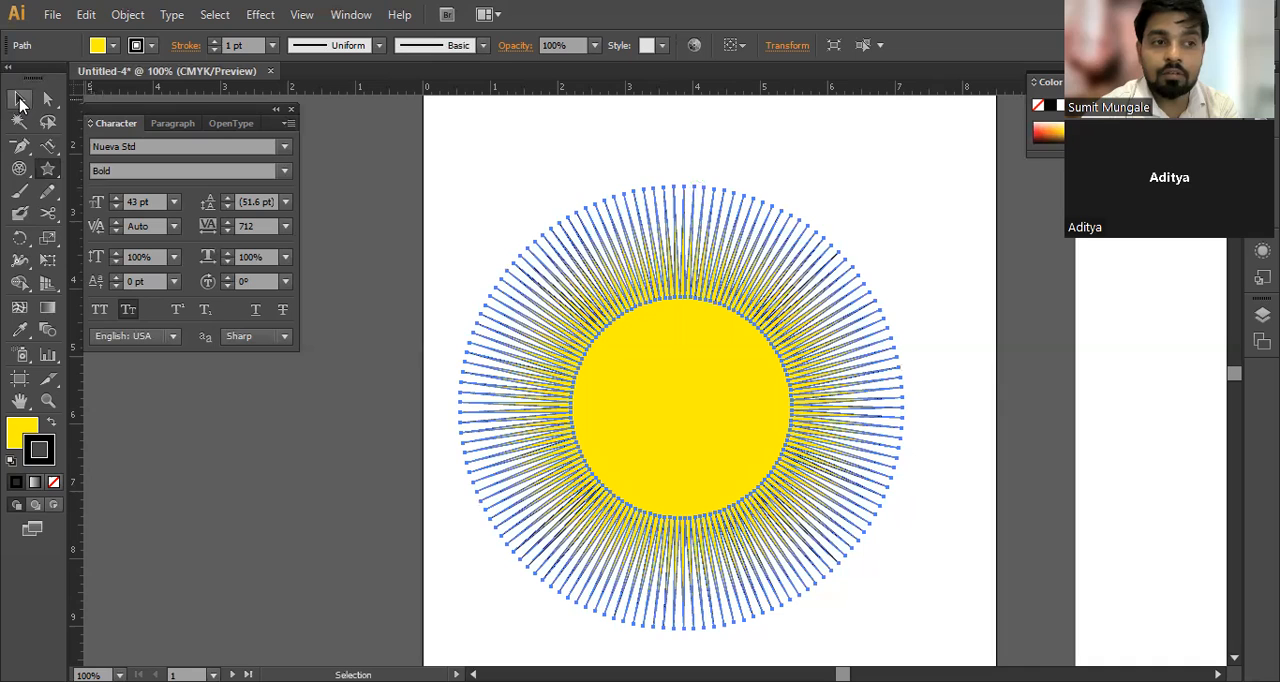
Step: Deselect the sunburst star, select it again and delete it
{"action": "left_click", "coordinate": [218, 369]}
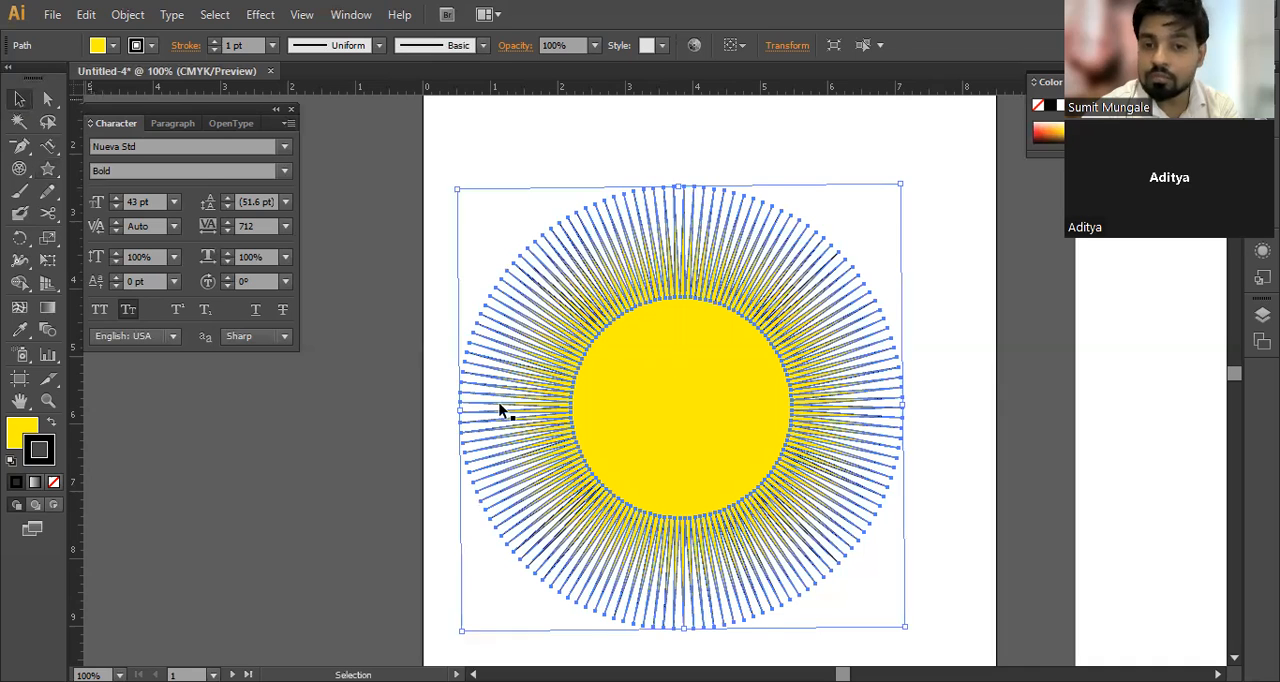
{"action": "left_click", "coordinate": [709, 333]}
{"action": "key", "text": "Delete"}
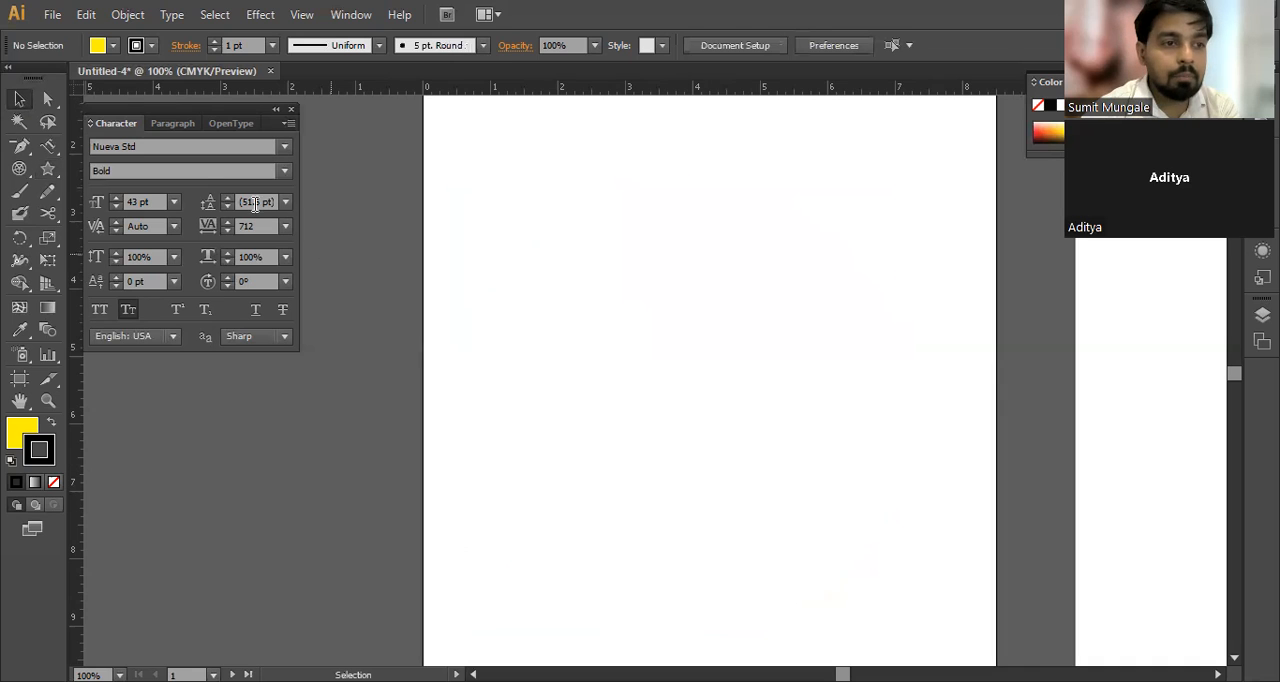
Step: Draw a tilted star in the upper part of the artboard, reducing its points to three so it forms a triangle
{"action": "left_click", "coordinate": [46, 172]}
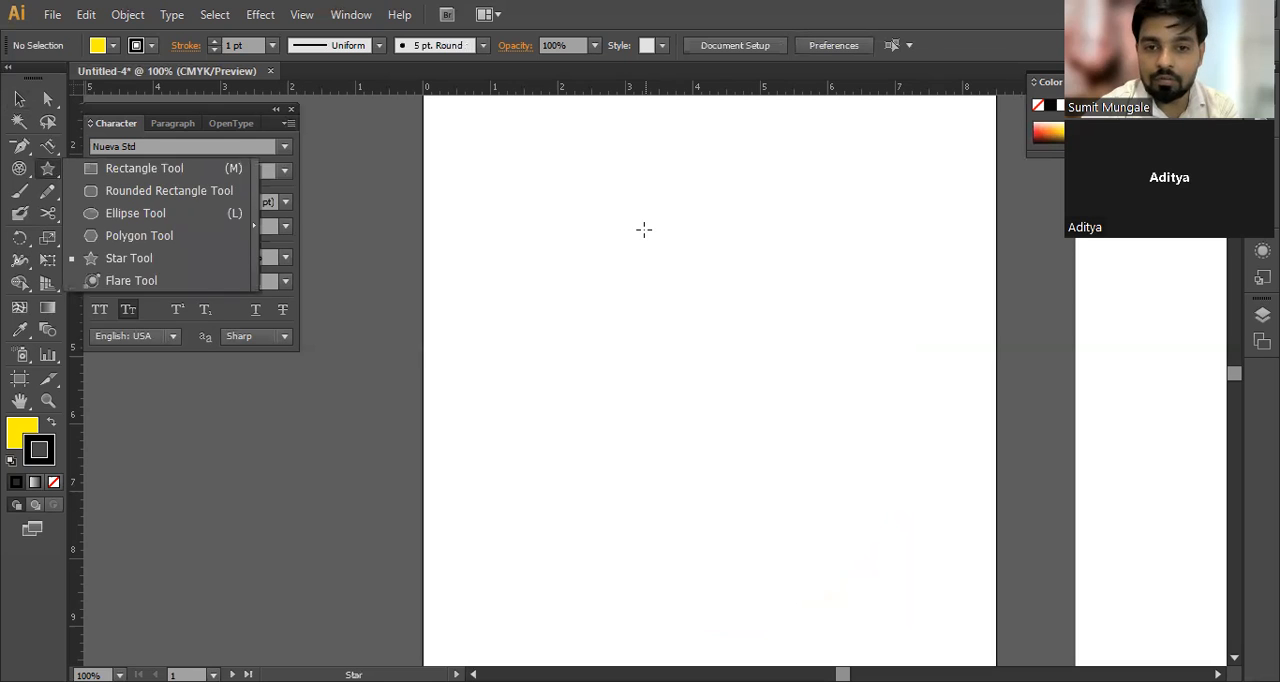
{"action": "left_click_drag", "start_coordinate": [640, 272], "coordinate": [739, 390]}
{"action": "key", "text": "Down"}
{"action": "key", "text": "Down"}
{"action": "key", "text": "Down"}
{"action": "key", "text": "Down"}
{"action": "key", "text": "Down"}
{"action": "key", "text": "Down"}
{"action": "key", "text": "Down"}
{"action": "key", "text": "Down"}
{"action": "key", "text": "Down"}
{"action": "key", "text": "Down"}
{"action": "key", "text": "Down"}
{"action": "key", "text": "Down"}
{"action": "key", "text": "Down"}
{"action": "key", "text": "Down"}
{"action": "key", "text": "Down"}
{"action": "key", "text": "Down"}
{"action": "key", "text": "Down"}
{"action": "key", "text": "Down"}
{"action": "key", "text": "Down"}
{"action": "key", "text": "Down"}
{"action": "key", "text": "Down"}
{"action": "key", "text": "Down"}
{"action": "key", "text": "Down"}
{"action": "key", "text": "Down"}
{"action": "key", "text": "Down"}
{"action": "key", "text": "Down"}
{"action": "key", "text": "Down"}
{"action": "key", "text": "Down"}
{"action": "key", "text": "Down"}
{"action": "key", "text": "Down"}
{"action": "key", "text": "Down"}
{"action": "key", "text": "Down"}
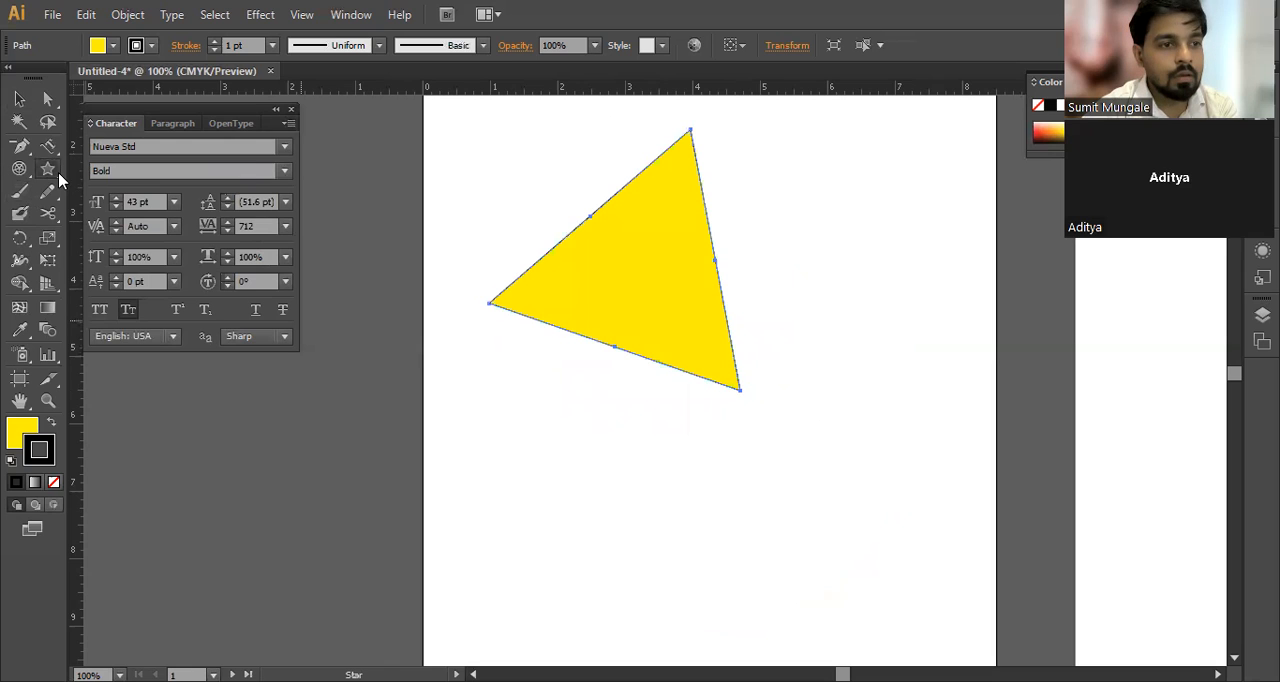
Step: Move the yellow triangle to about the middle of the artboard and delete it
{"action": "left_click_drag", "start_coordinate": [59, 179], "coordinate": [135, 284]}
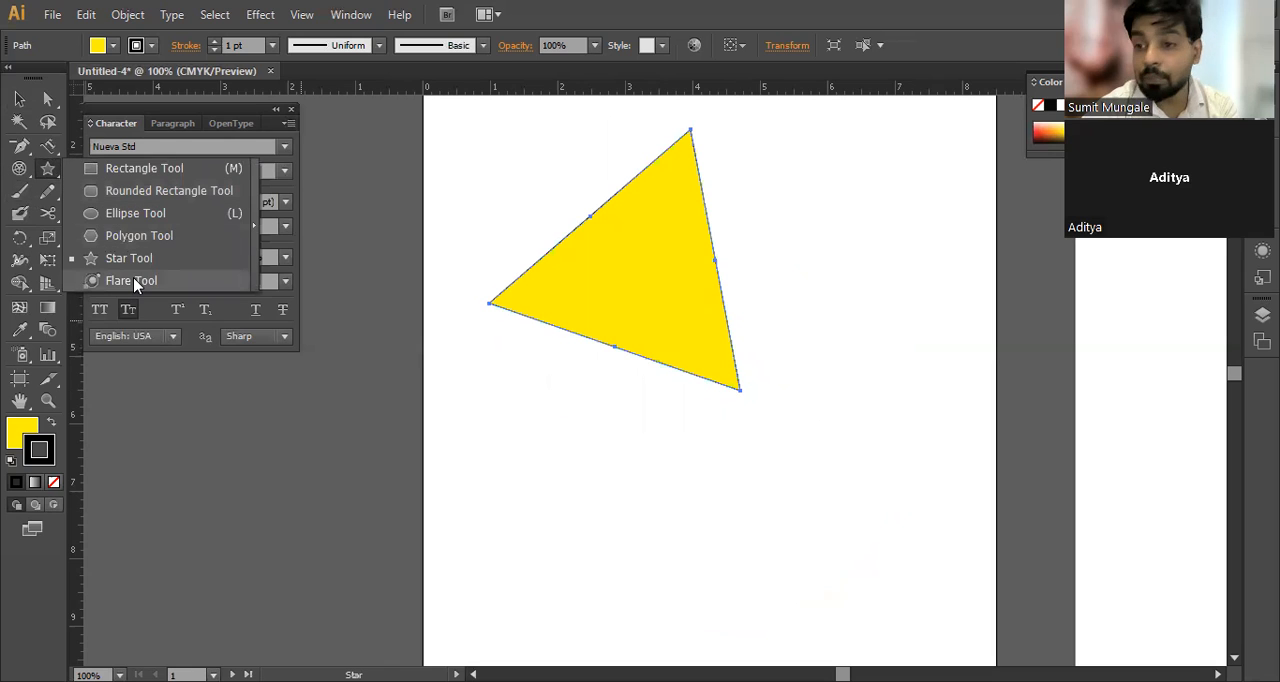
{"action": "key", "text": "v"}
{"action": "left_click_drag", "start_coordinate": [627, 298], "coordinate": [669, 415]}
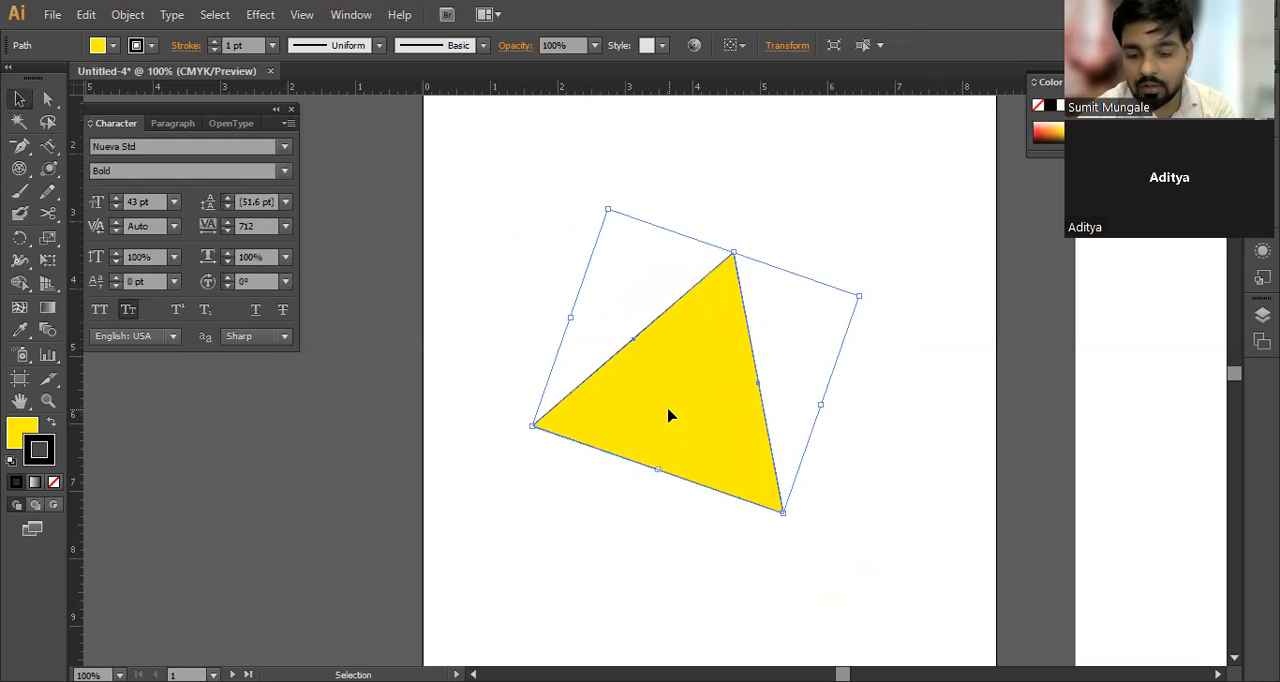
{"action": "key", "text": "Delete"}
Step: Draw a flare about 14.9 in across in the middle of the artboard and shift it slightly to the right
{"action": "left_click", "coordinate": [50, 172]}
{"action": "left_click_drag", "start_coordinate": [50, 172], "coordinate": [136, 270]}
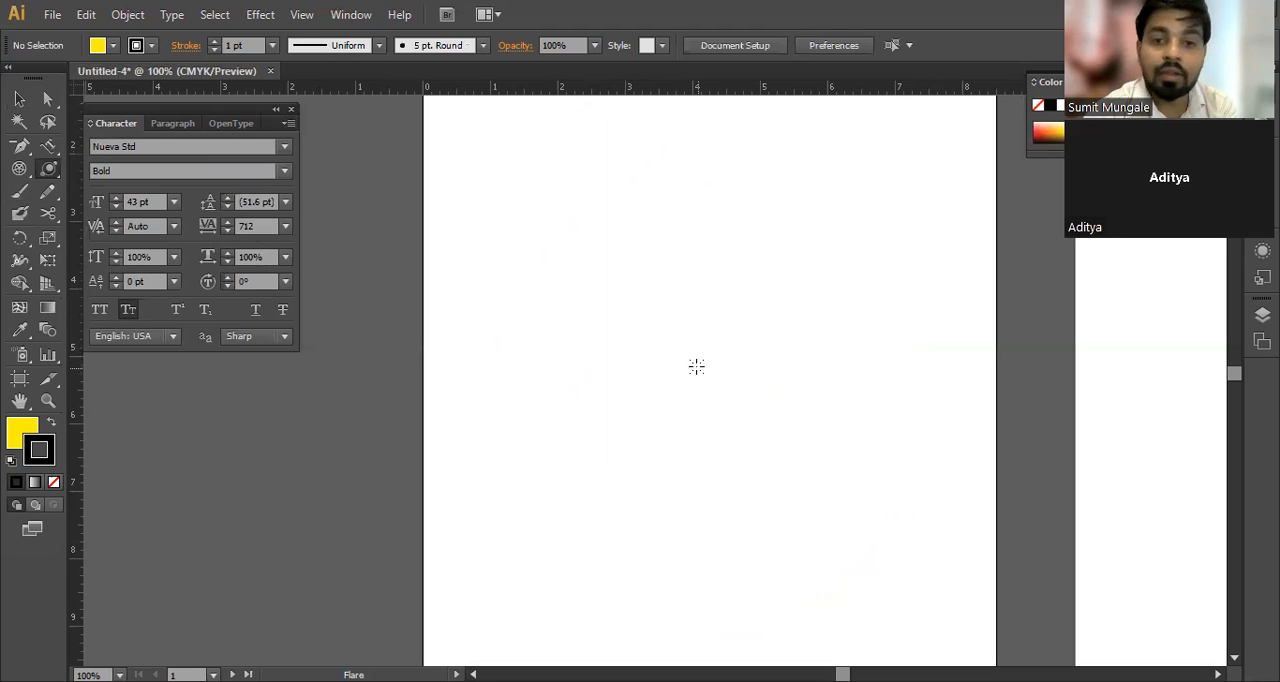
{"action": "left_click_drag", "start_coordinate": [697, 370], "coordinate": [612, 281]}
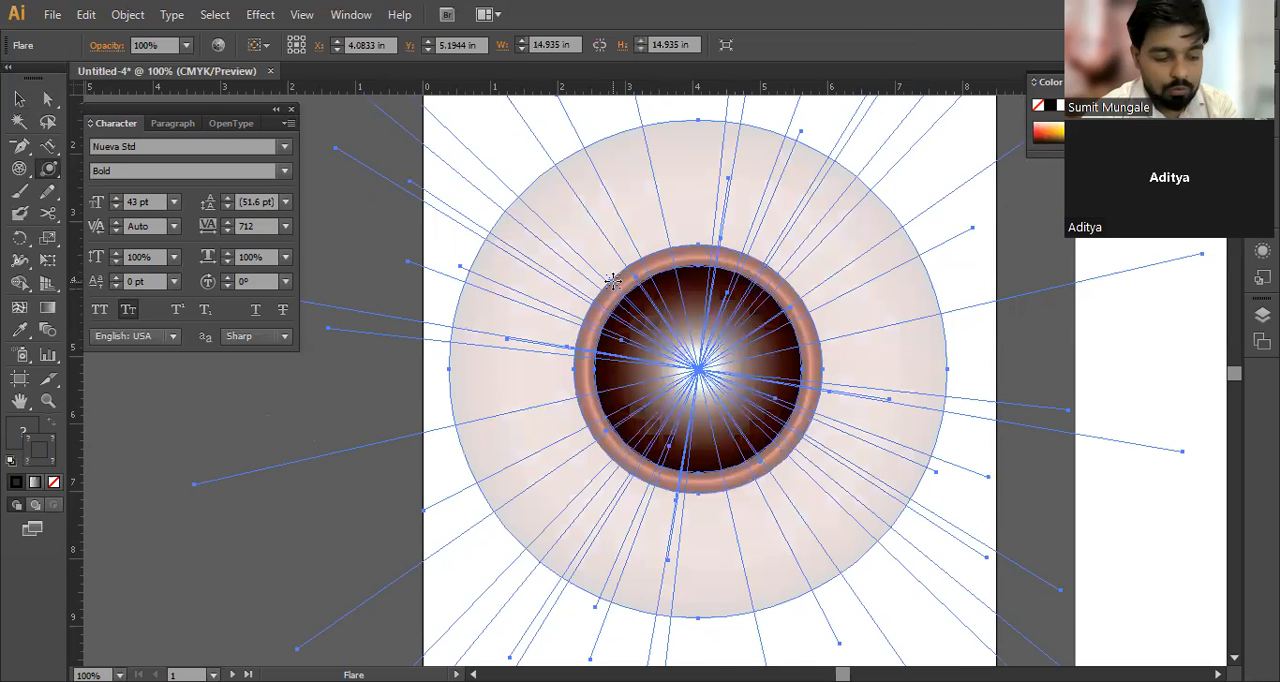
{"action": "key", "text": "v"}
{"action": "left_click_drag", "start_coordinate": [745, 390], "coordinate": [758, 392]}
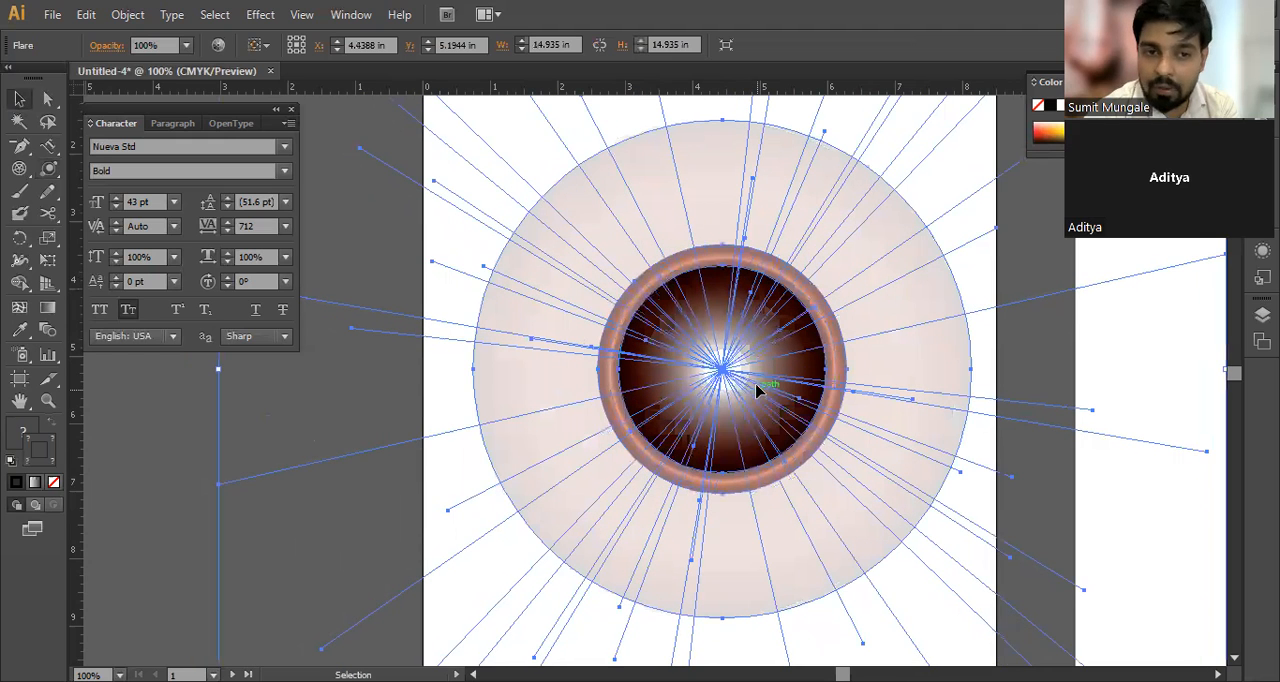
Step: Deselect and reselect the flare to examine its rays, rings and centre, and look through the object commands available for it
{"action": "left_click", "coordinate": [361, 403]}
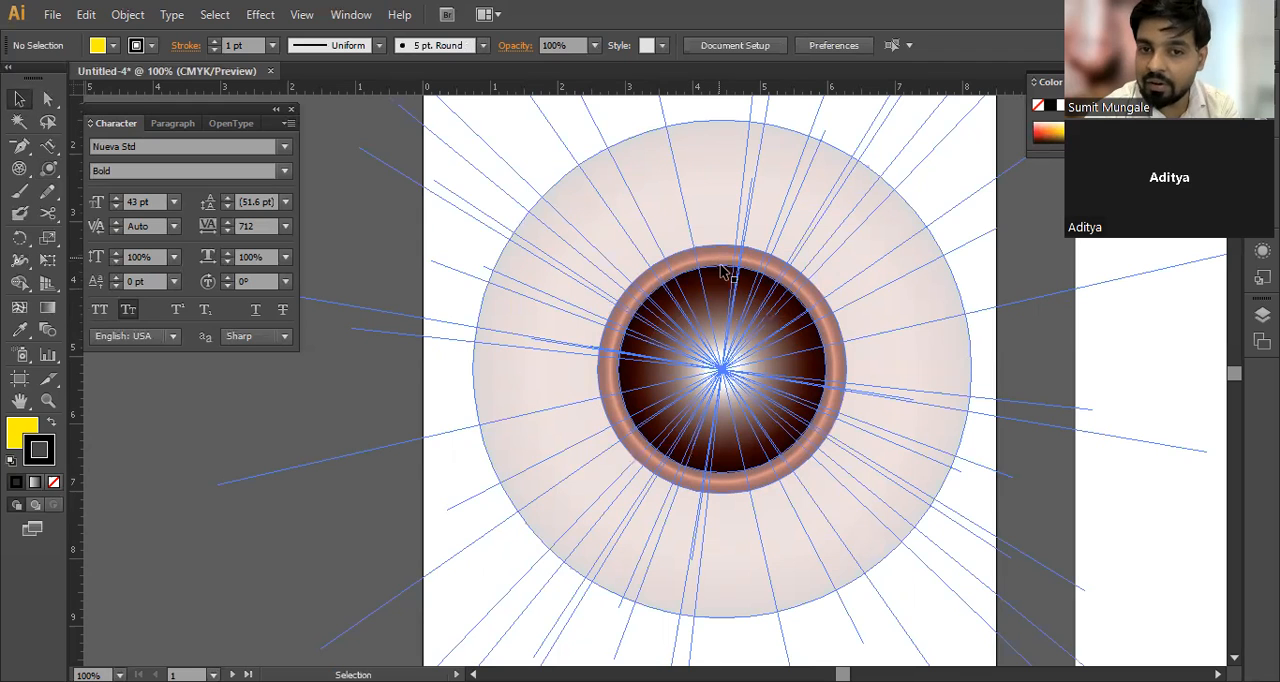
{"action": "left_click", "coordinate": [726, 370]}
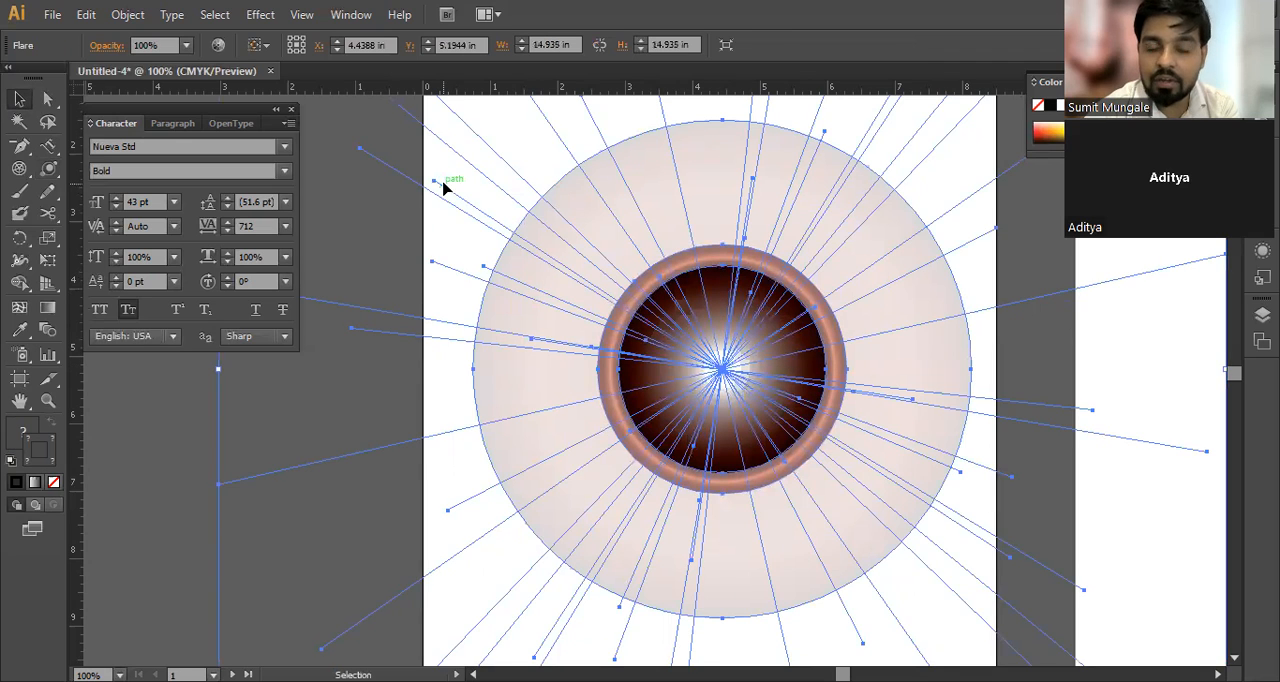
{"action": "left_click", "coordinate": [295, 370]}
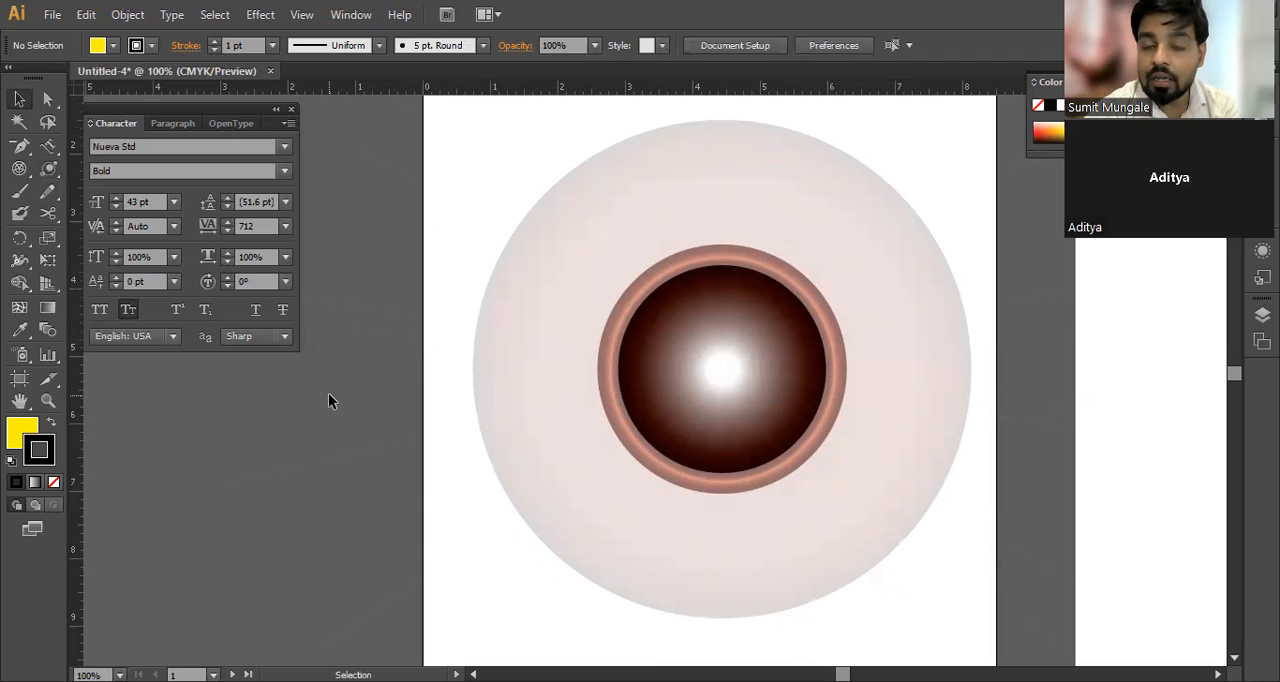
{"action": "left_click_drag", "start_coordinate": [45, 174], "coordinate": [115, 277]}
{"action": "mouse_move", "coordinate": [722, 370]}
{"action": "left_mouse_down"}
{"action": "mouse_move", "coordinate": [777, 386]}
{"action": "mouse_move", "coordinate": [727, 378]}
{"action": "left_mouse_up"}
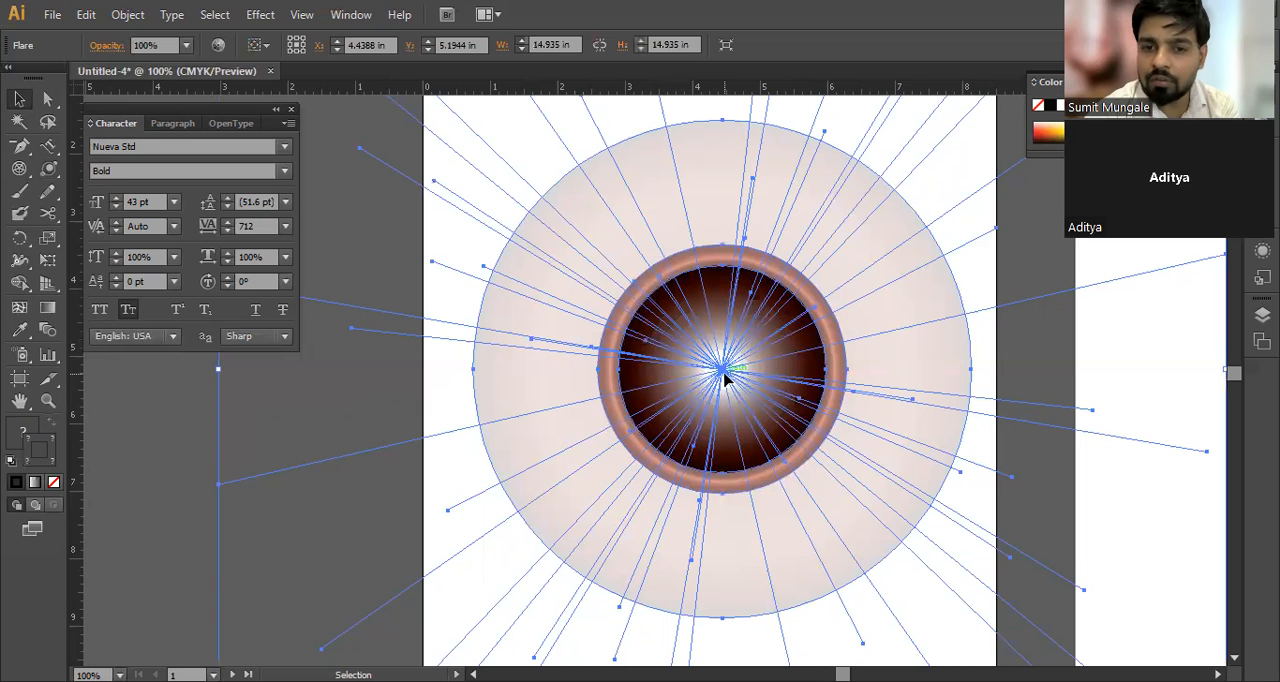
{"action": "left_click", "coordinate": [386, 384]}
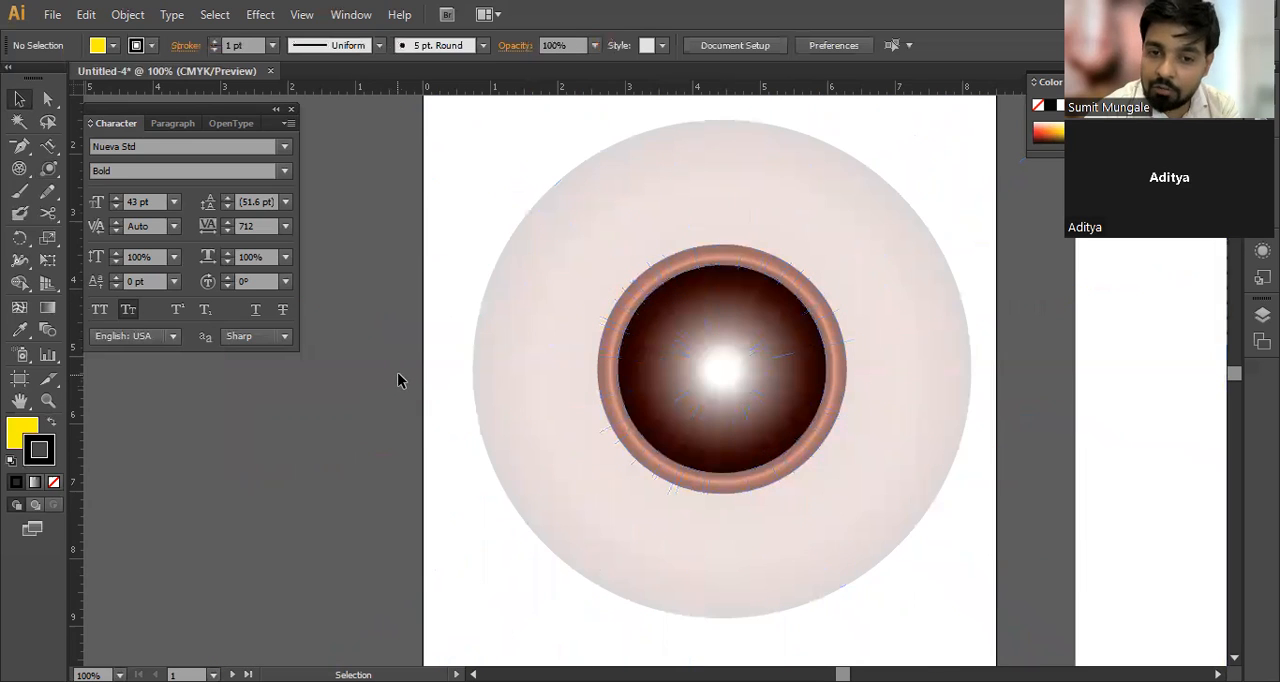
{"action": "left_click_drag", "start_coordinate": [728, 367], "coordinate": [725, 374]}
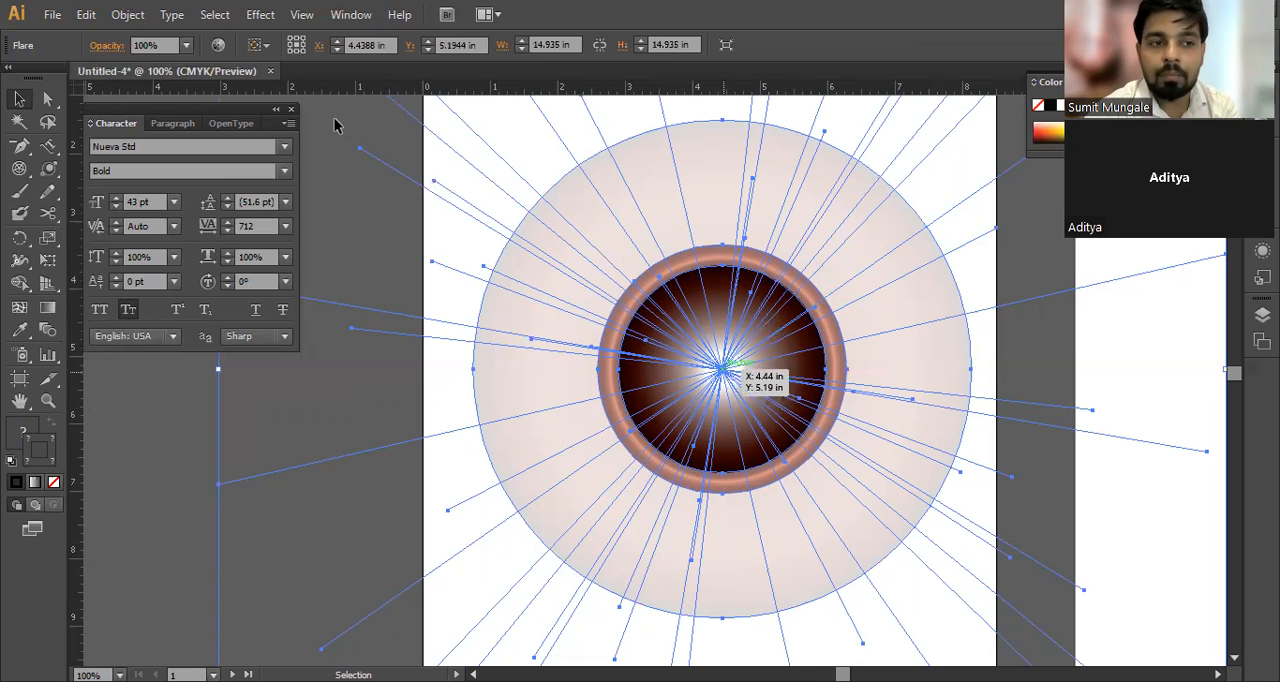
{"action": "left_click", "coordinate": [125, 15]}
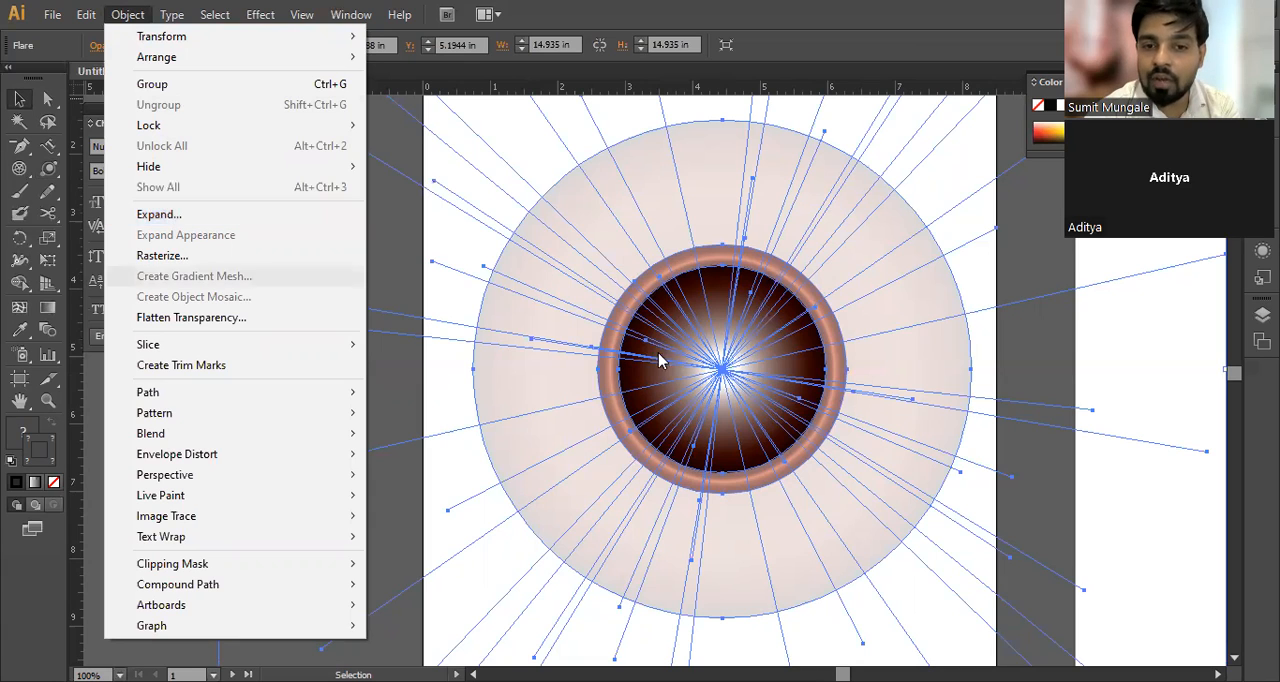
{"action": "left_click", "coordinate": [1127, 499]}
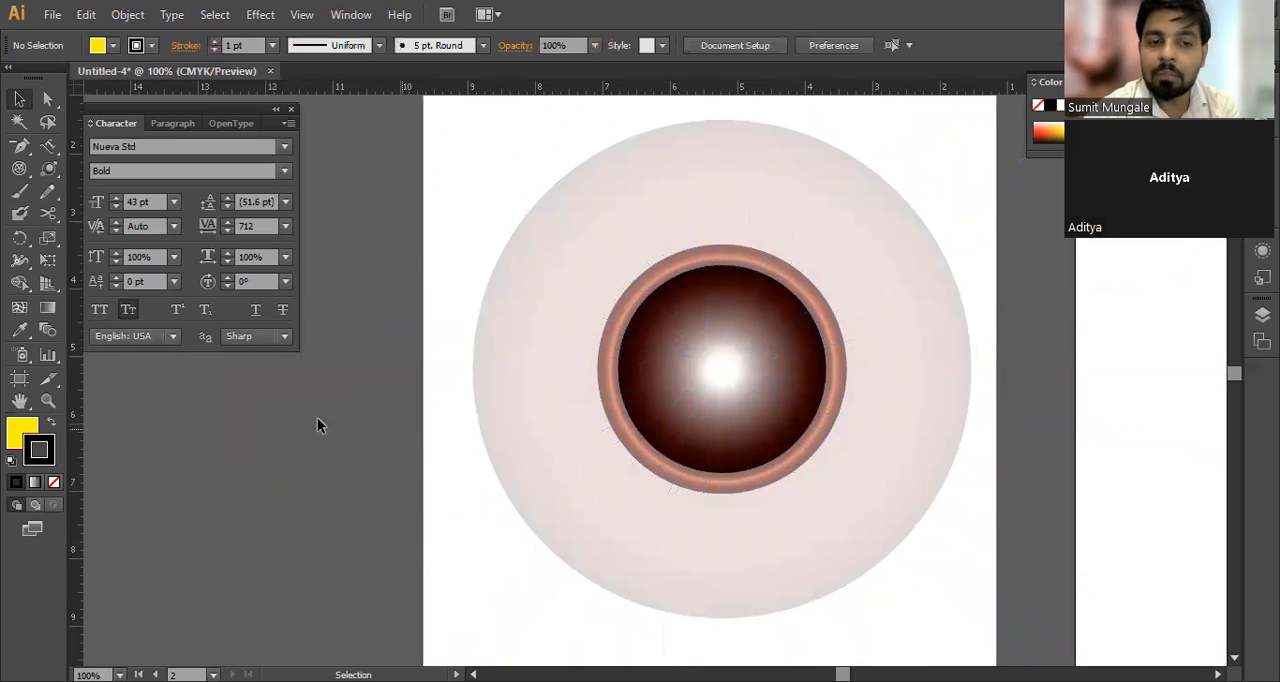
Step: Expand the flare's object, fill and stroke with gradients set to 255 objects, ungroup the result and deselect it
{"action": "left_click_drag", "start_coordinate": [302, 400], "coordinate": [1100, 460]}
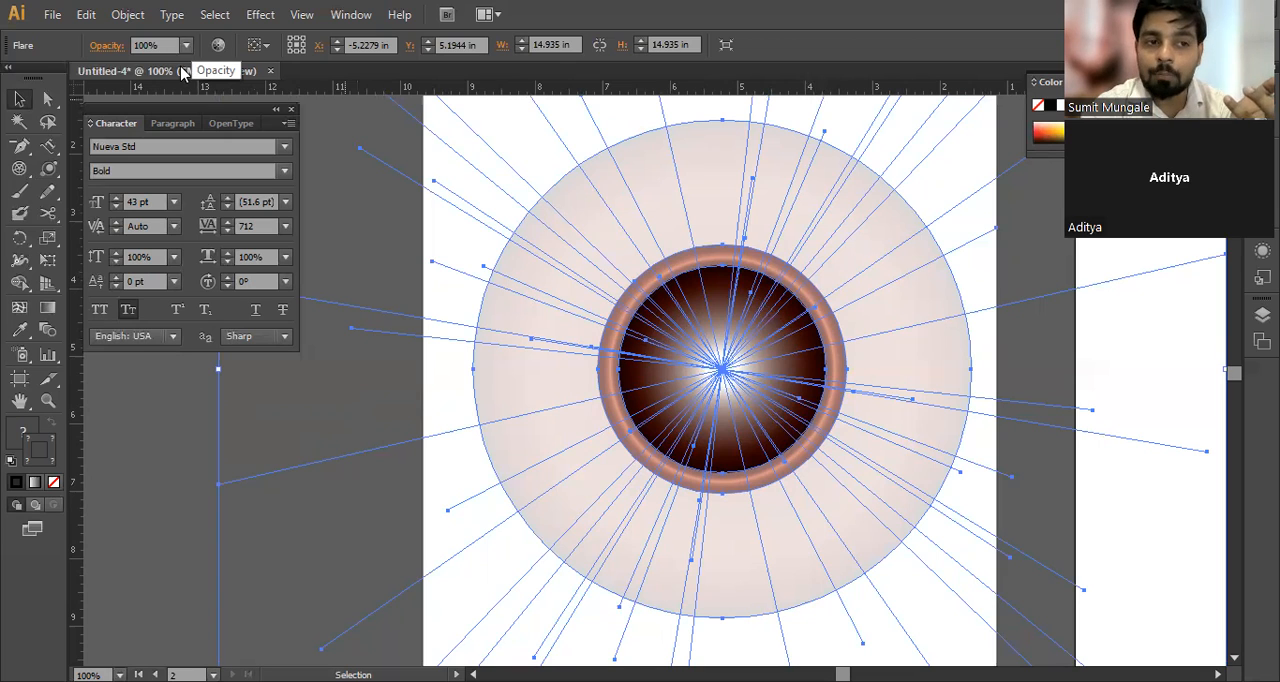
{"action": "left_click", "coordinate": [127, 14]}
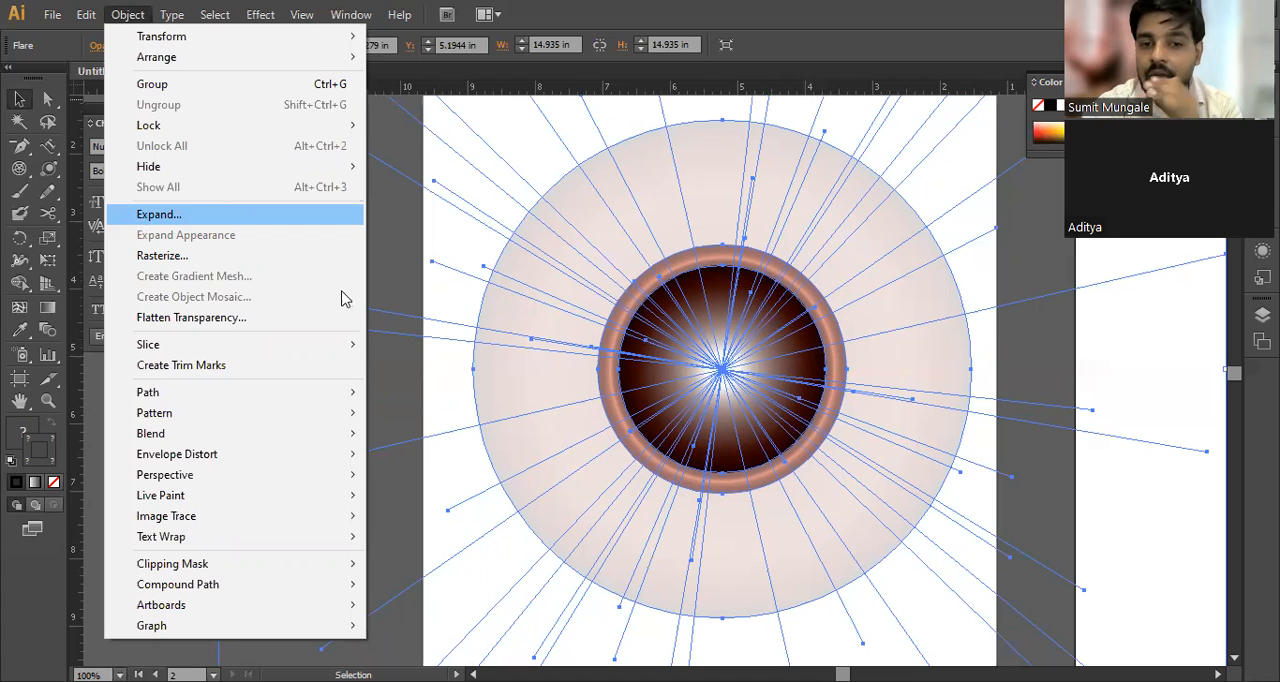
{"action": "key", "text": "Return"}
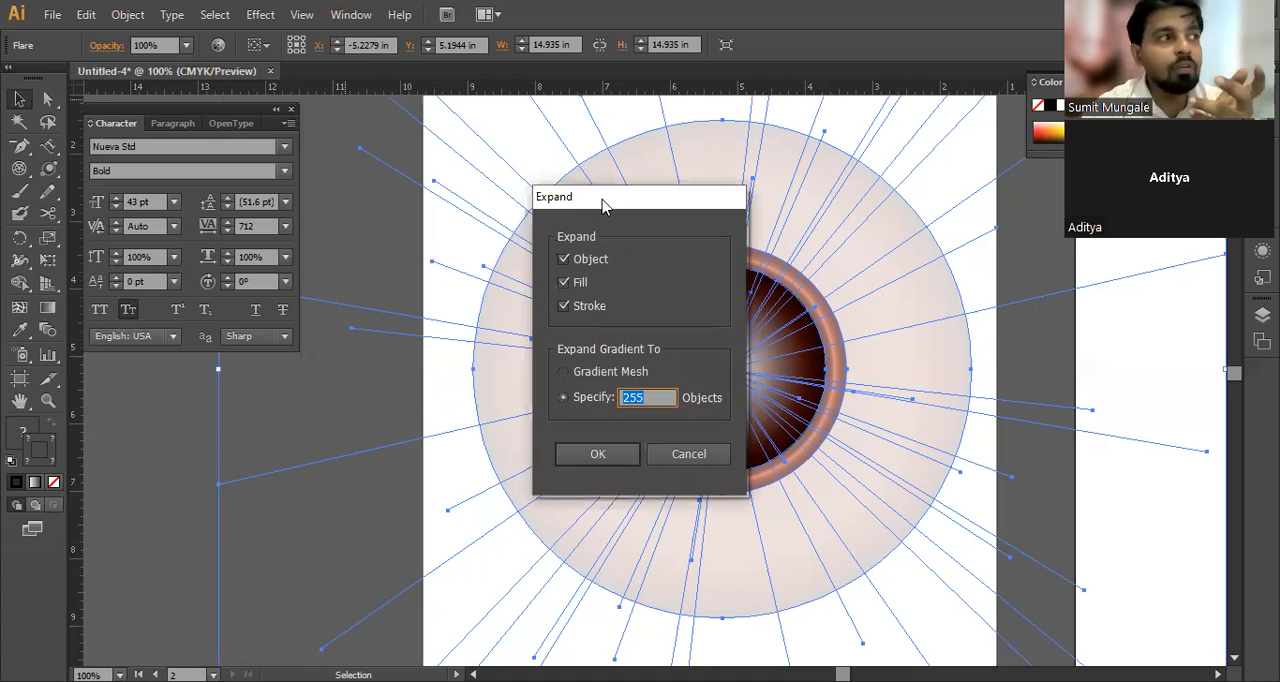
{"action": "left_click_drag", "start_coordinate": [602, 200], "coordinate": [504, 179]}
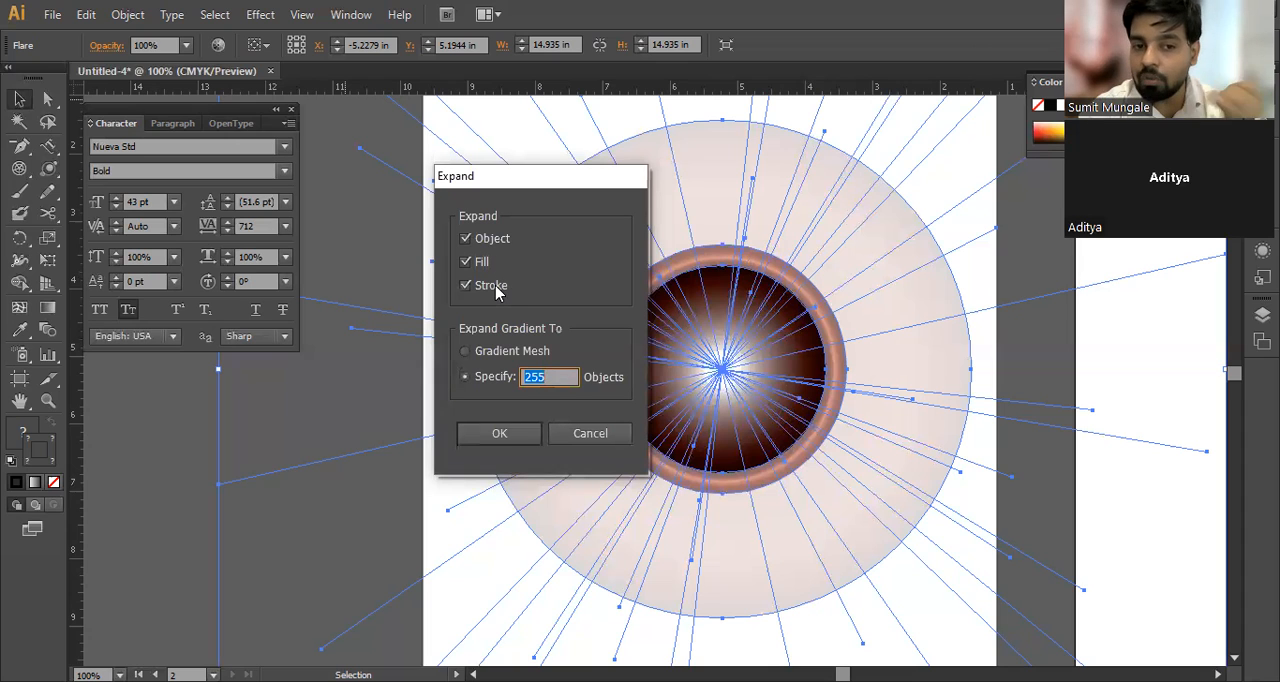
{"action": "left_click", "coordinate": [499, 433]}
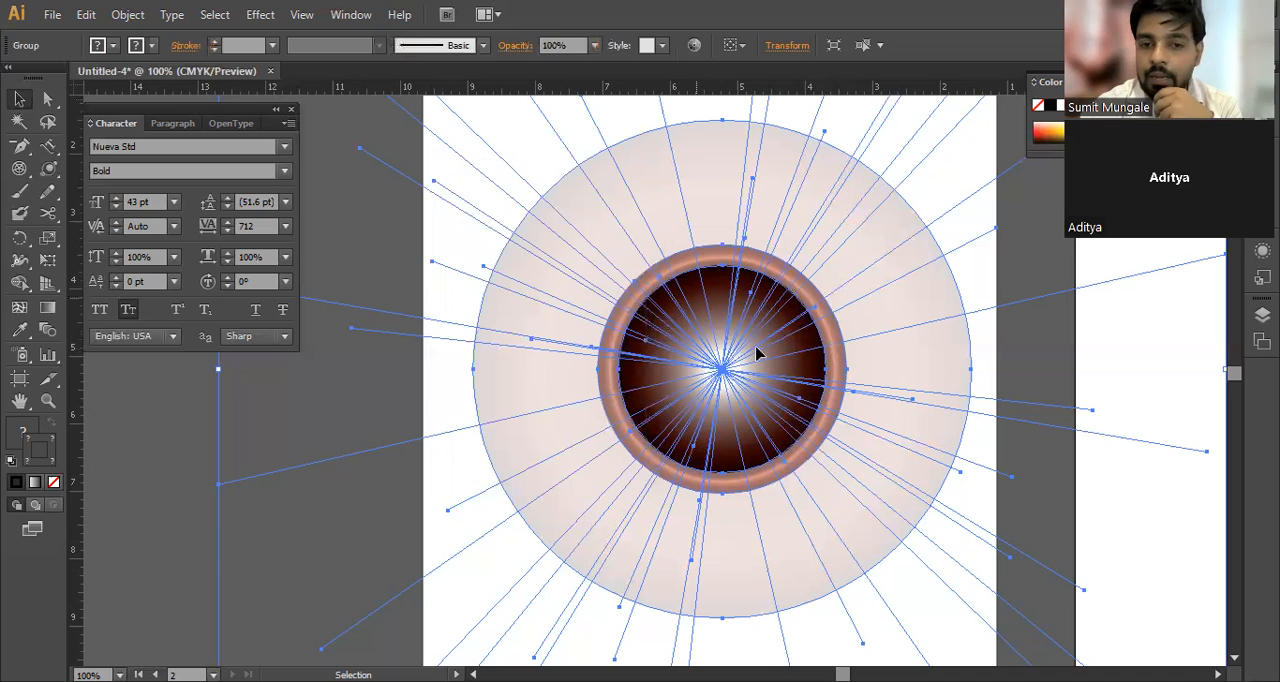
{"action": "right_click", "coordinate": [667, 239]}
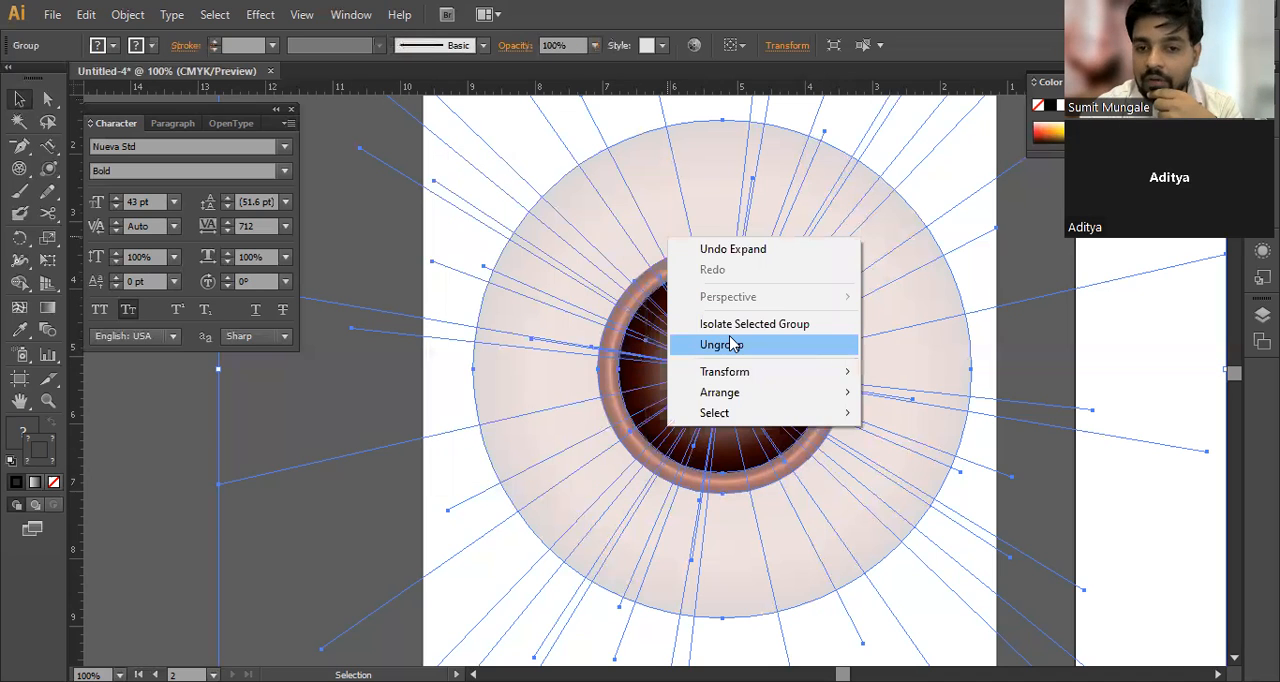
{"action": "left_click", "coordinate": [1080, 477]}
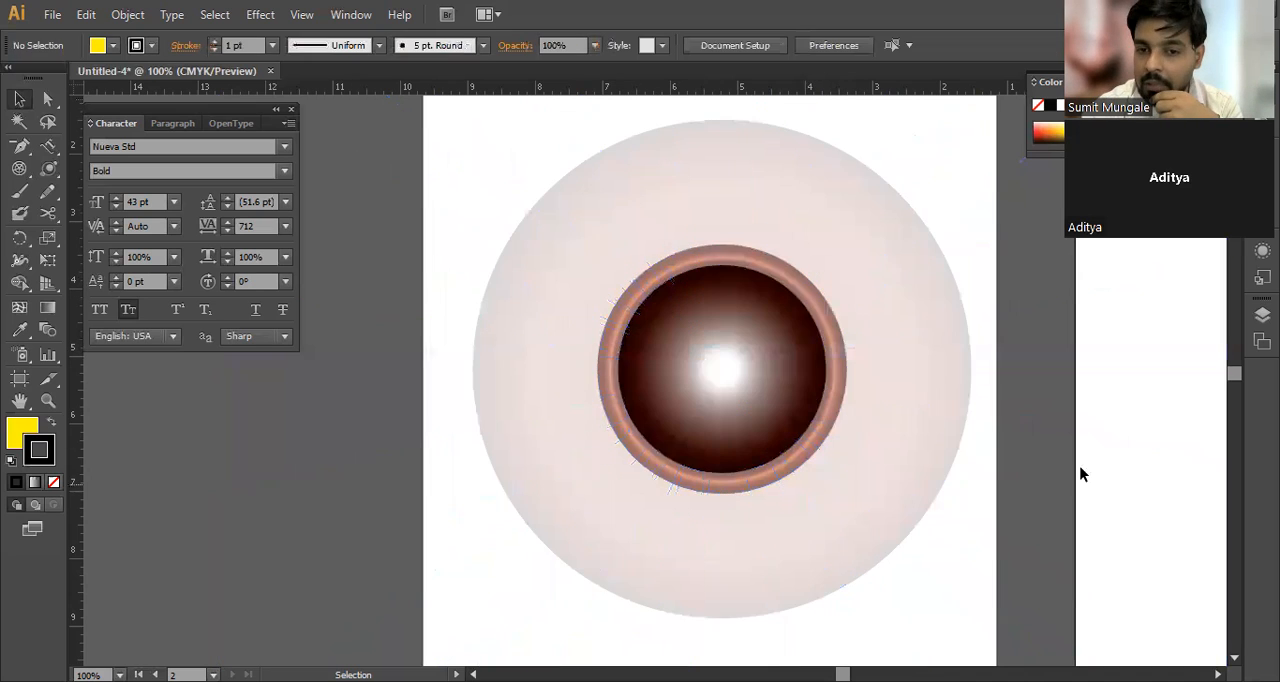
Step: Pull the flare apart, moving the rays off the artboard's left side, the dark centre and ring to its lower right, and nudging the large halo
{"action": "left_click", "coordinate": [781, 374]}
{"action": "left_click_drag", "start_coordinate": [783, 415], "coordinate": [300, 523]}
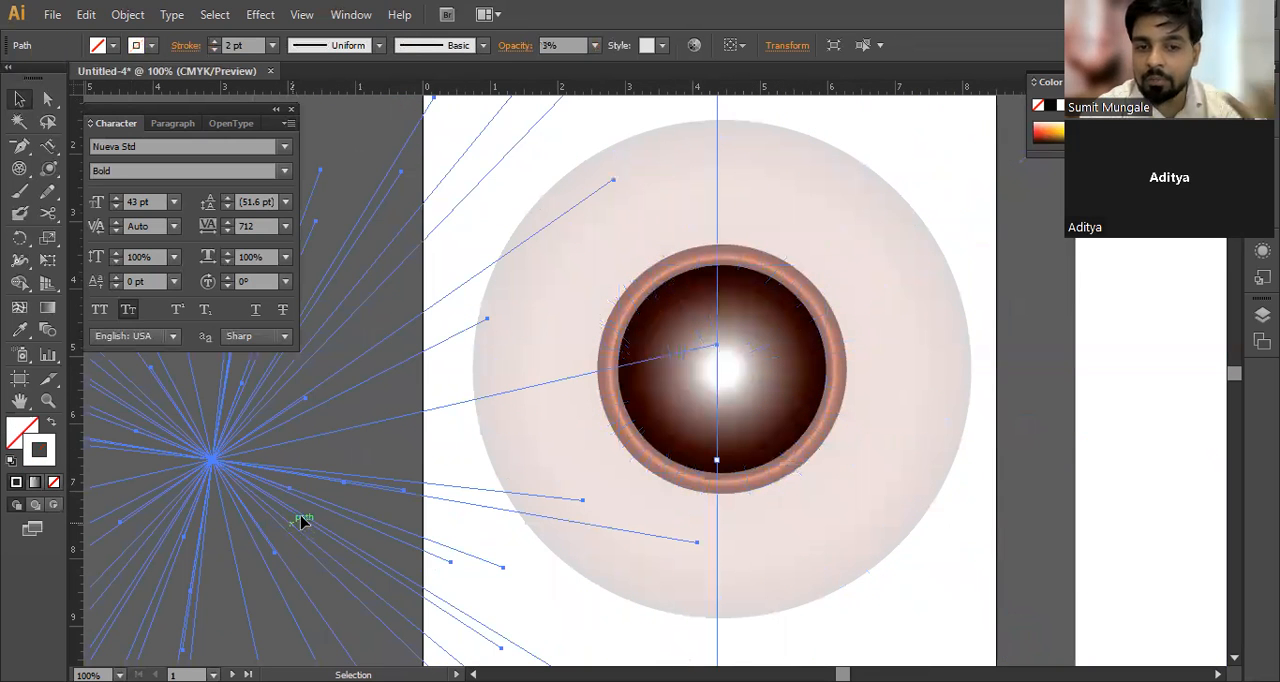
{"action": "left_click_drag", "start_coordinate": [232, 477], "coordinate": [109, 462]}
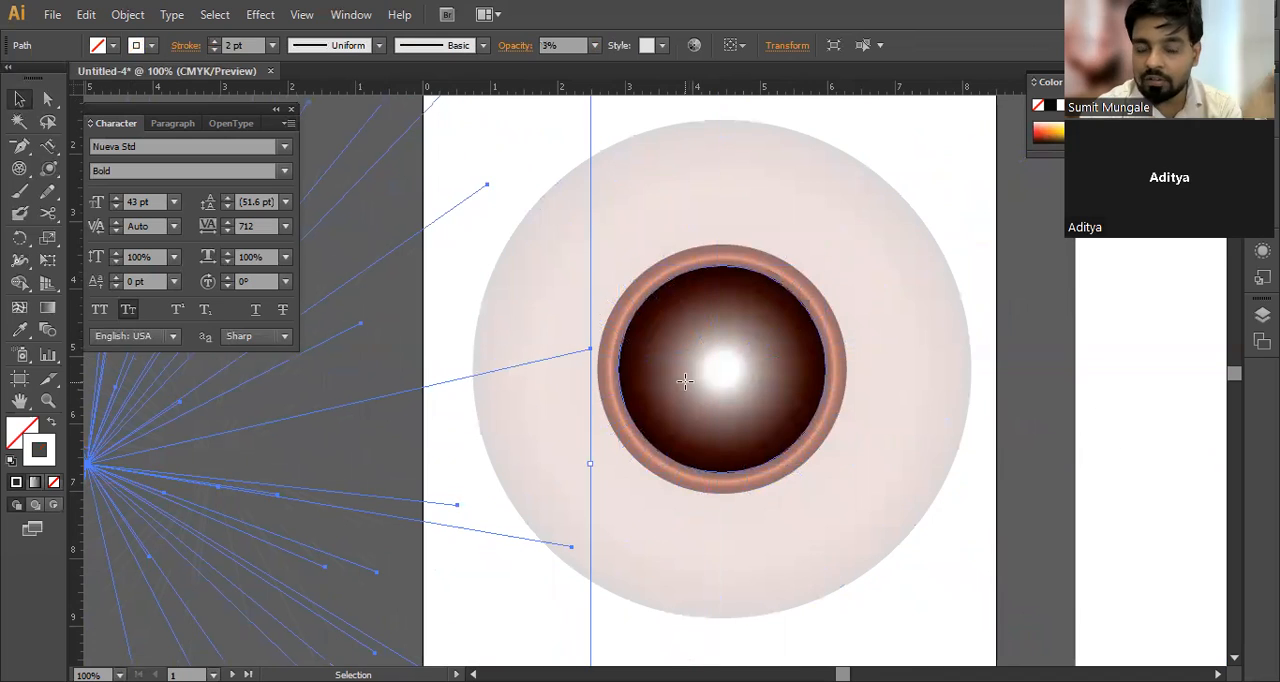
{"action": "left_click", "coordinate": [686, 386]}
{"action": "left_click_drag", "start_coordinate": [720, 371], "coordinate": [1220, 520]}
{"action": "left_click_drag", "start_coordinate": [800, 408], "coordinate": [1147, 552]}
{"action": "left_click", "coordinate": [789, 357]}
{"action": "left_click_drag", "start_coordinate": [789, 357], "coordinate": [820, 388]}
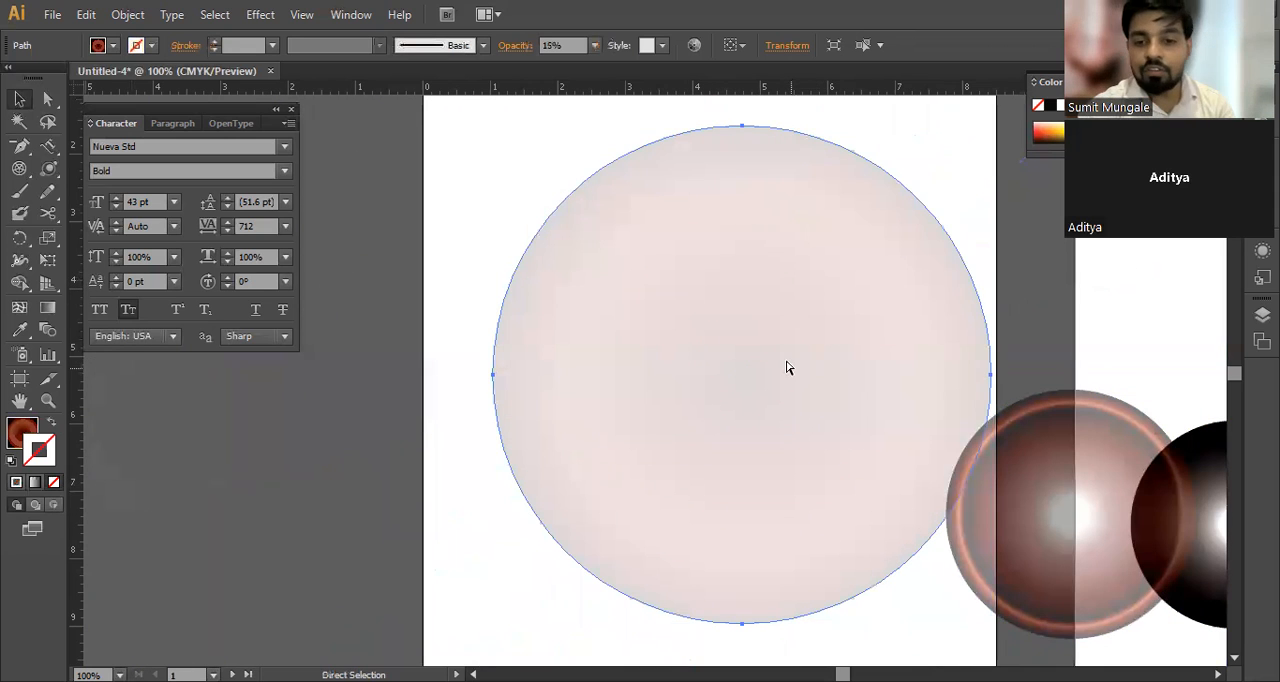
Step: Undo the moves of the flare's separate parts and deselect everything
{"action": "scroll", "coordinate": [772, 344], "scroll_direction": "down", "scroll_amount": 3}
{"action": "key", "text": "ctrl+z"}
{"action": "key", "text": "ctrl+z"}
{"action": "key", "text": "ctrl+z"}
{"action": "key", "text": "ctrl+z"}
{"action": "key", "text": "ctrl+z"}
{"action": "key", "text": "ctrl+z"}
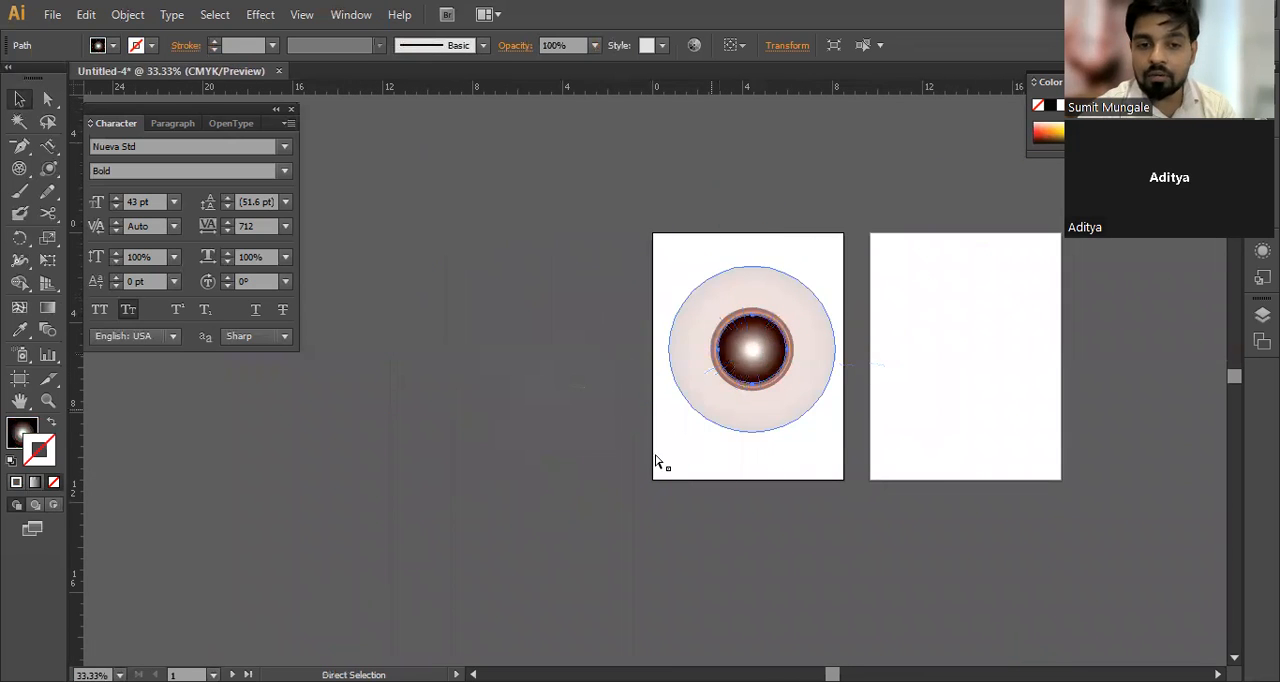
{"action": "left_click", "coordinate": [693, 501]}
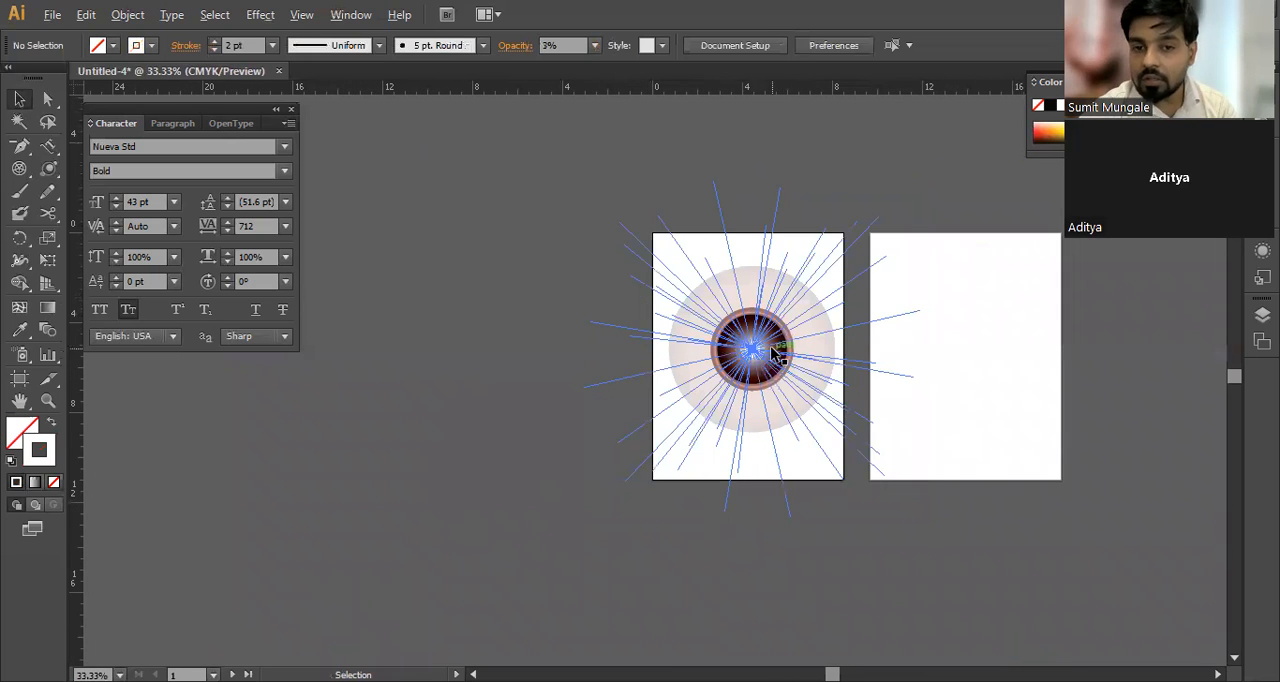
Step: Select all of the flare's paths and close the Character panel
{"action": "scroll", "coordinate": [773, 352], "scroll_direction": "up", "scroll_amount": 2}
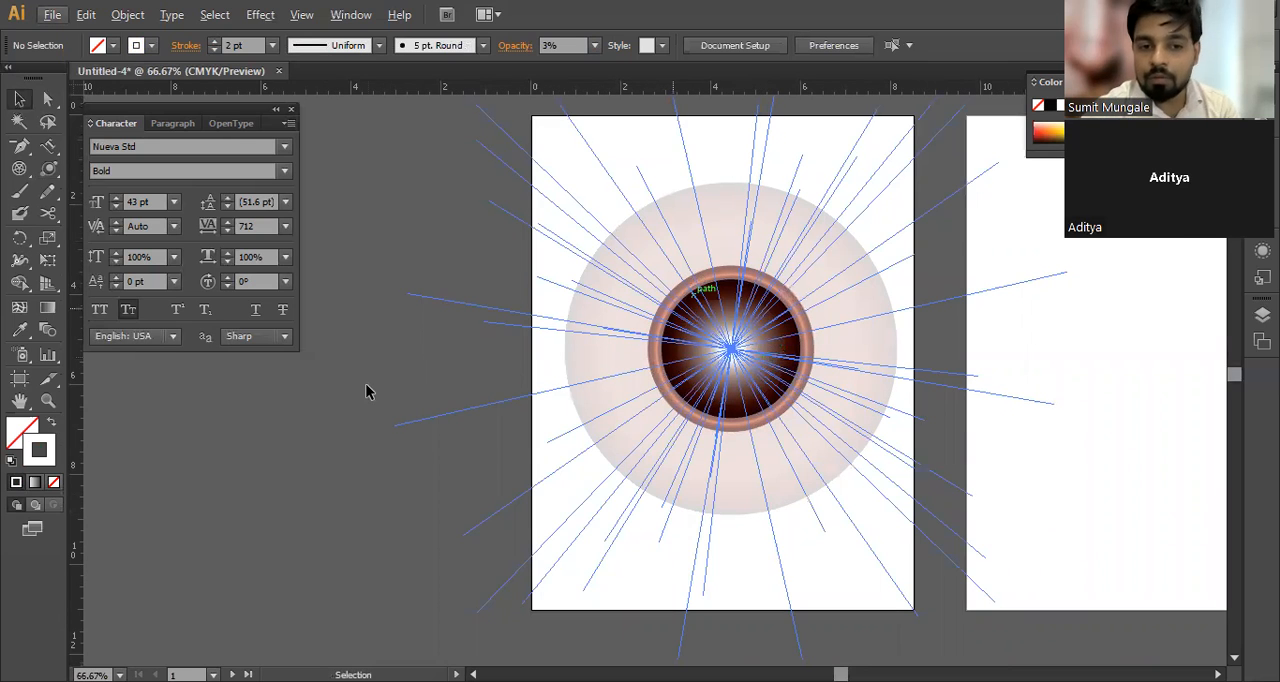
{"action": "left_click", "coordinate": [740, 335]}
{"action": "right_click", "coordinate": [746, 329]}
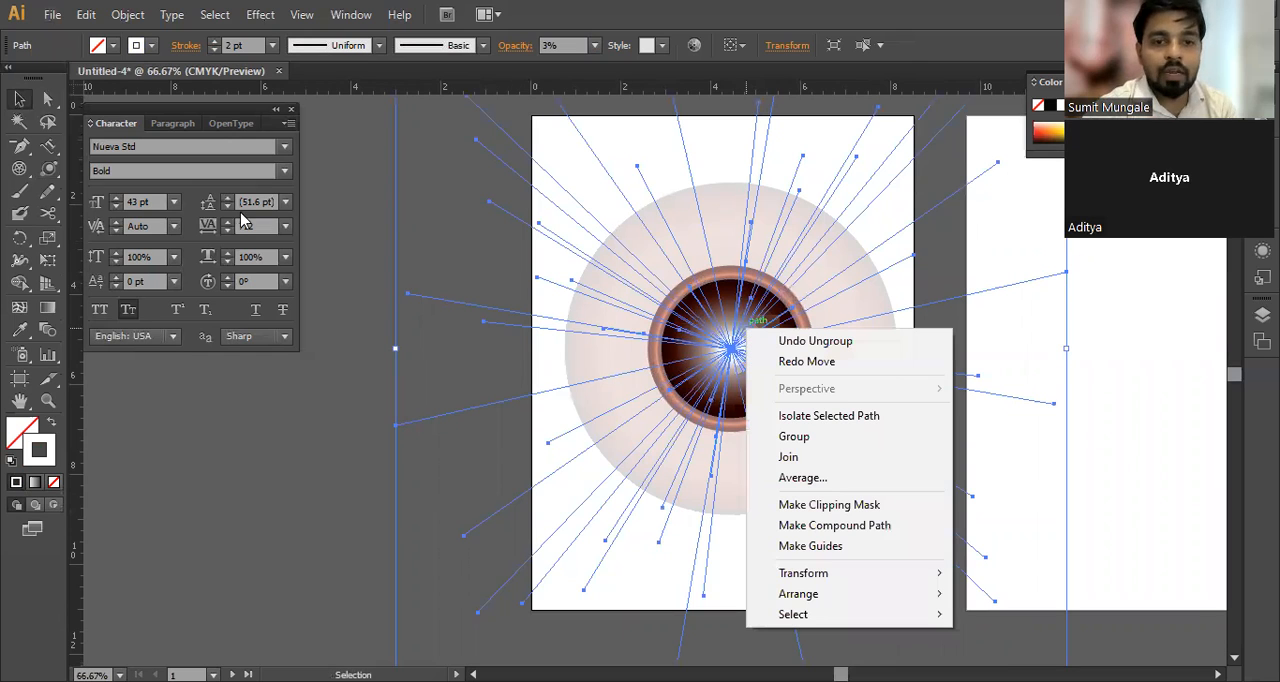
{"action": "left_click", "coordinate": [508, 220]}
{"action": "key", "text": "ctrl+a"}
{"action": "left_click", "coordinate": [143, 14]}
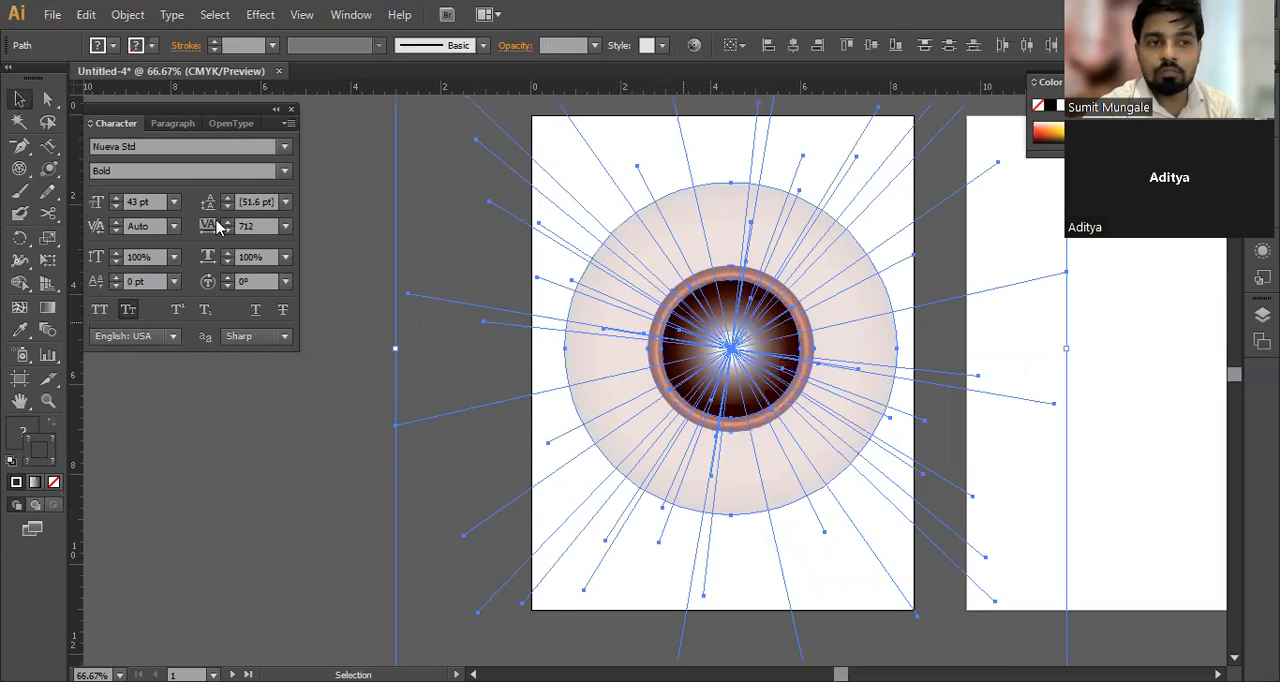
{"action": "left_click_drag", "start_coordinate": [49, 169], "coordinate": [197, 281]}
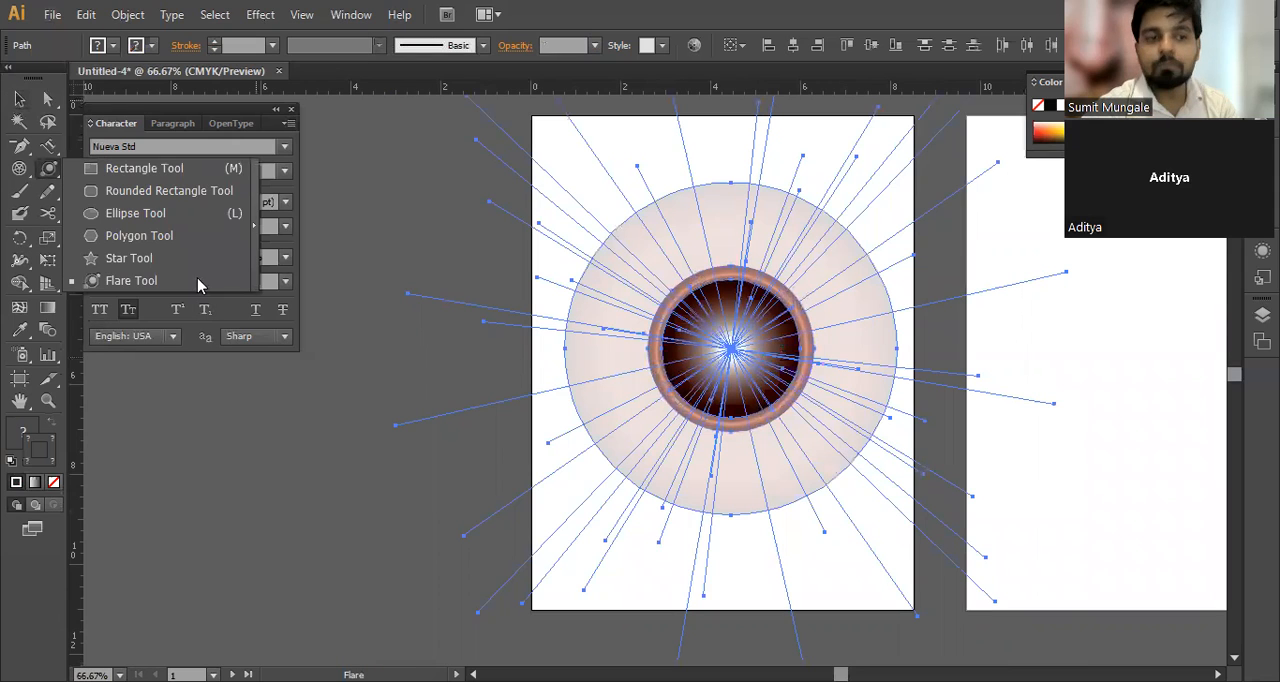
{"action": "left_click", "coordinate": [18, 100]}
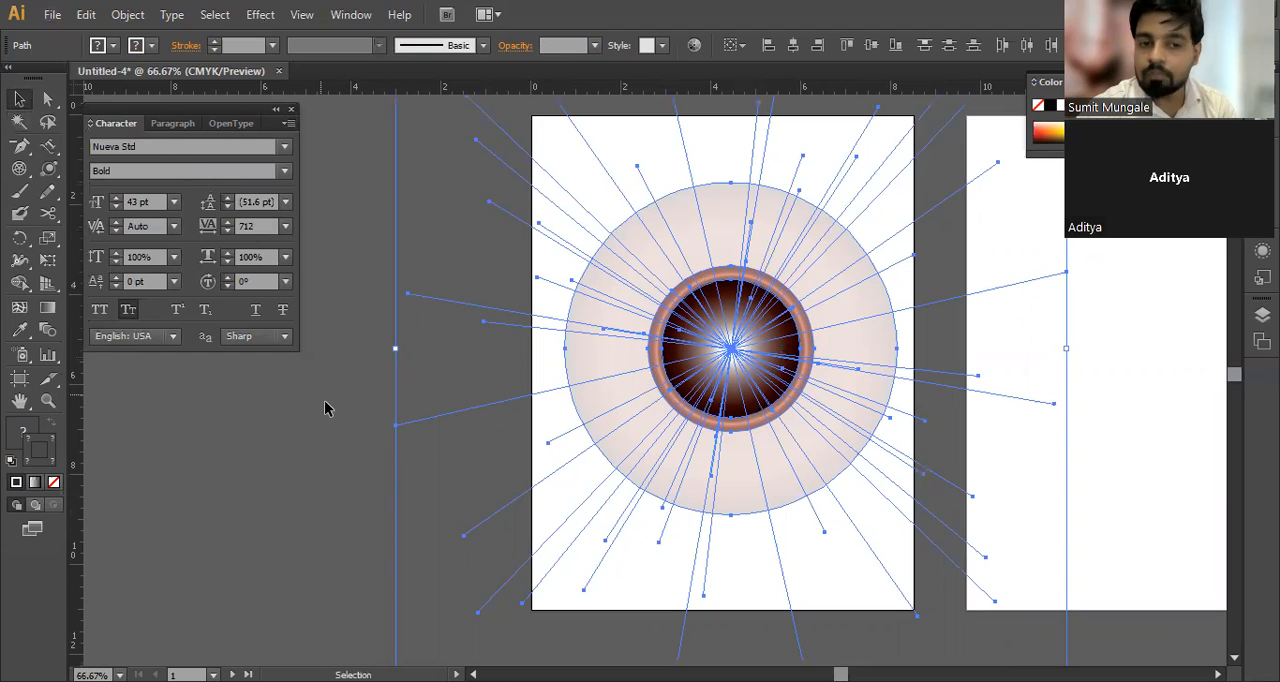
{"action": "left_click", "coordinate": [291, 110]}
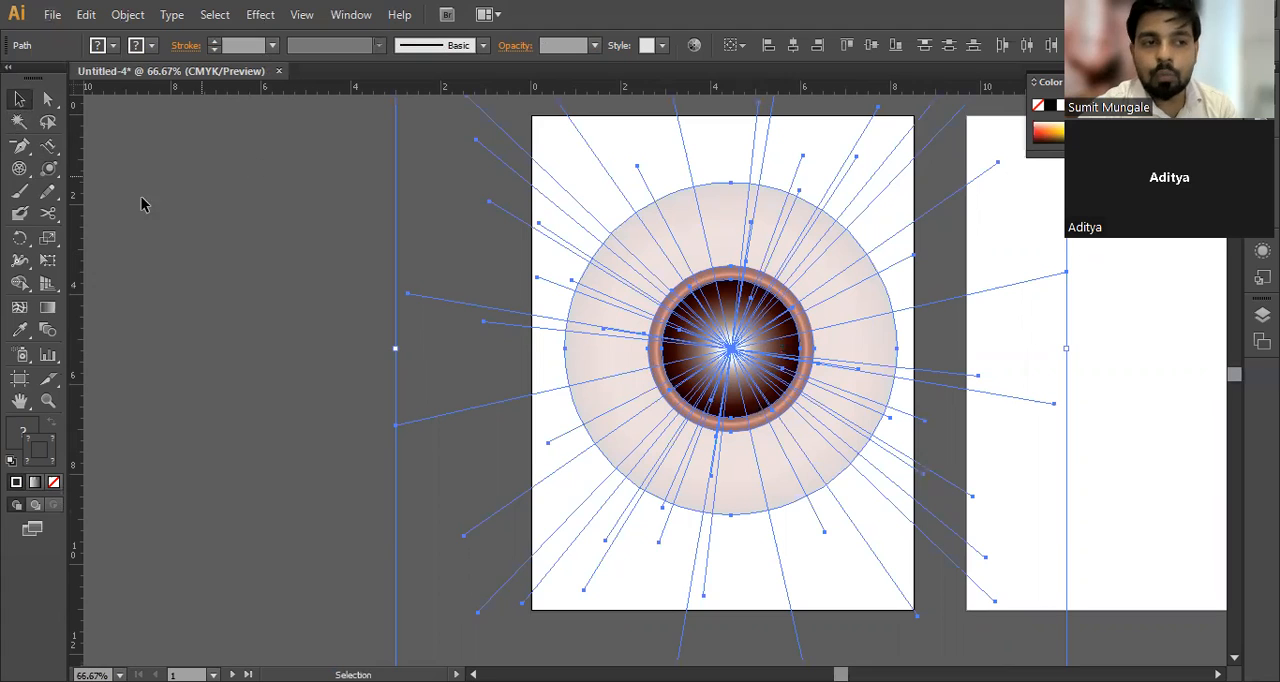
{"action": "left_click", "coordinate": [22, 169]}
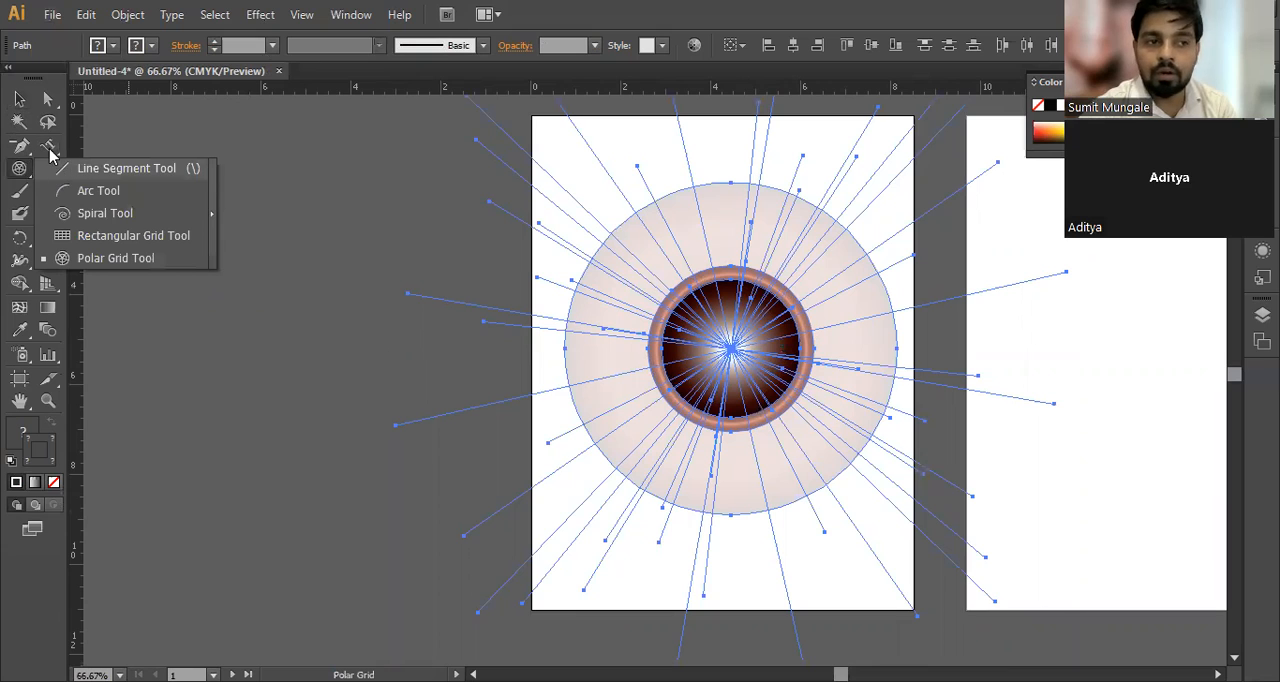
{"action": "left_click", "coordinate": [50, 152]}
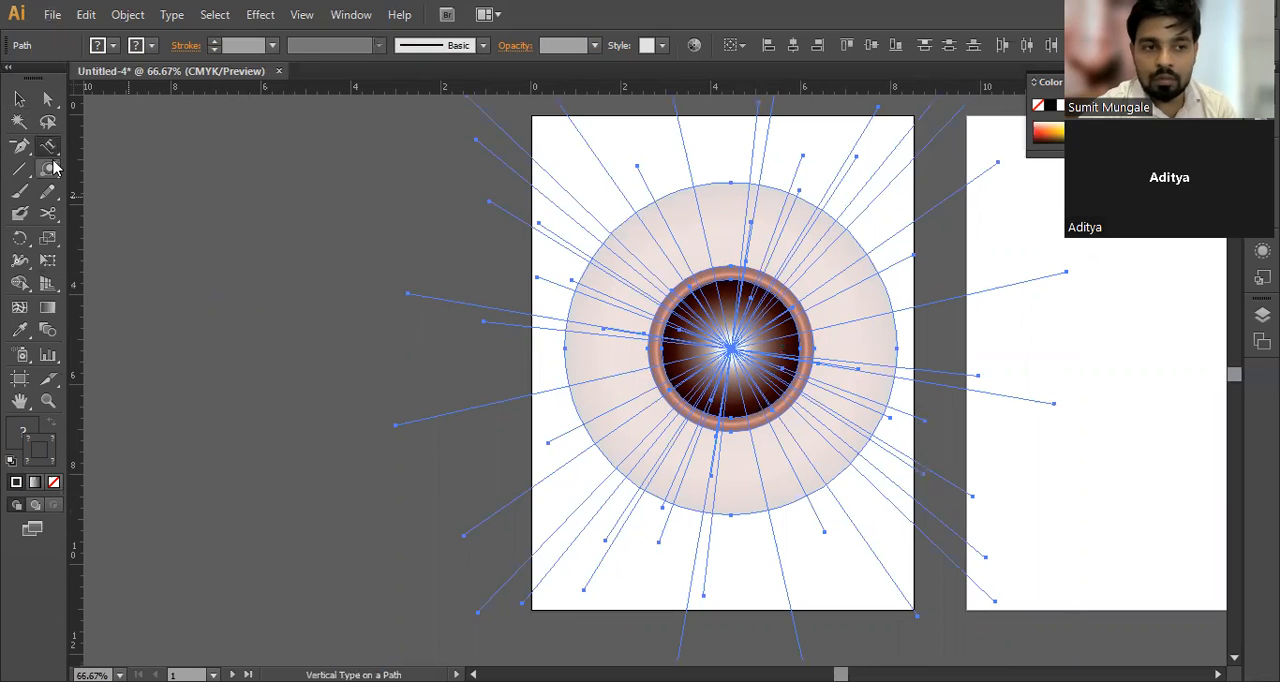
{"action": "left_click_drag", "start_coordinate": [54, 170], "coordinate": [474, 251]}
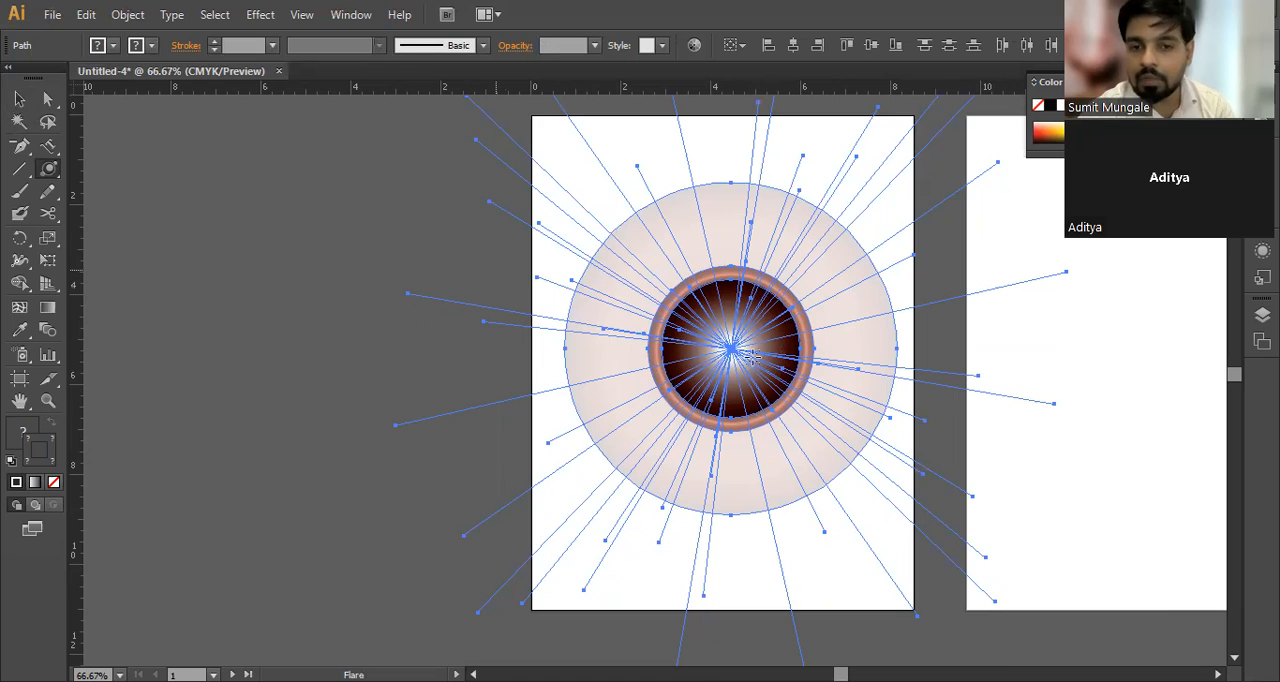
{"action": "left_click", "coordinate": [19, 99]}
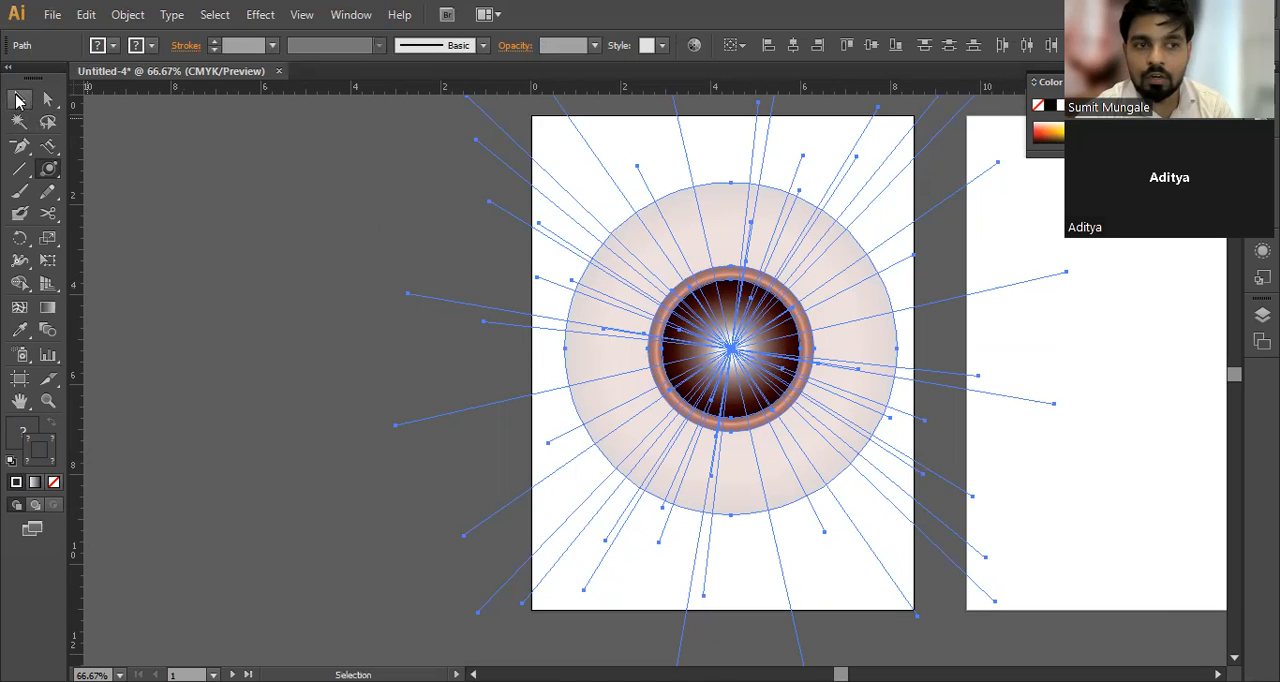
Step: Deselect all the flare parts and select only the path of radiating rays
{"action": "left_click", "coordinate": [285, 315]}
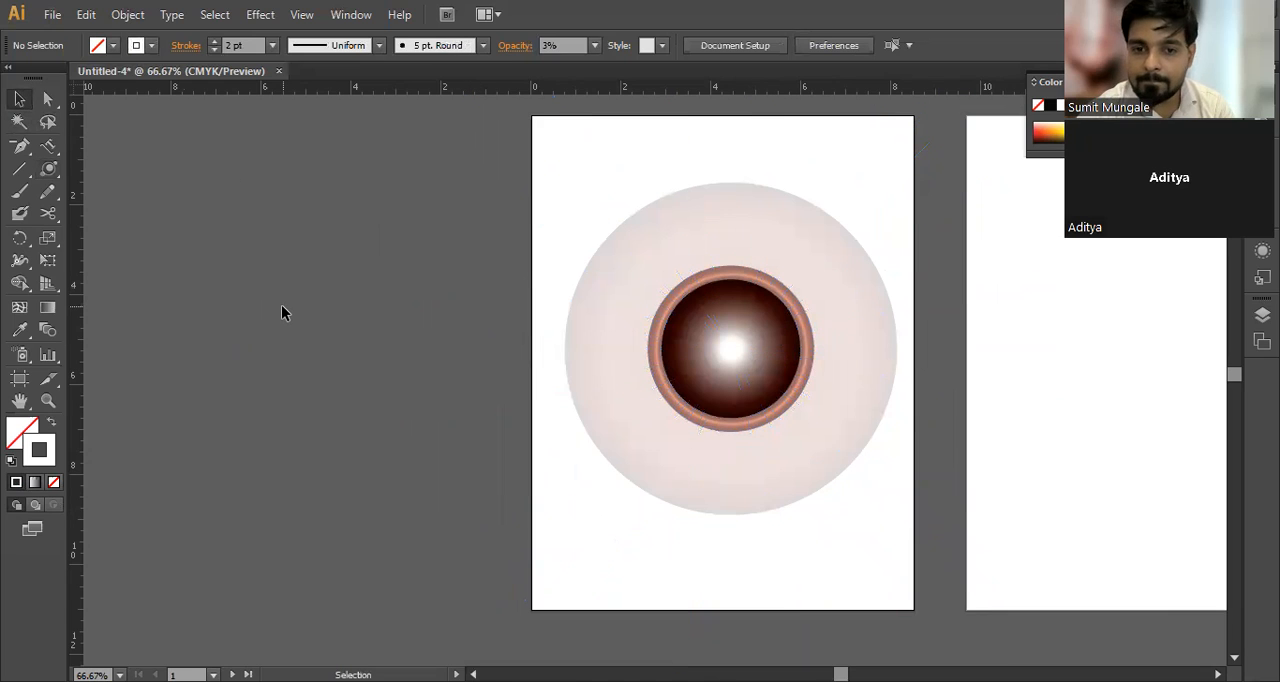
{"action": "left_click", "coordinate": [731, 350]}
{"action": "key", "text": "space"}
{"action": "left_click_drag", "start_coordinate": [831, 409], "coordinate": [797, 366]}
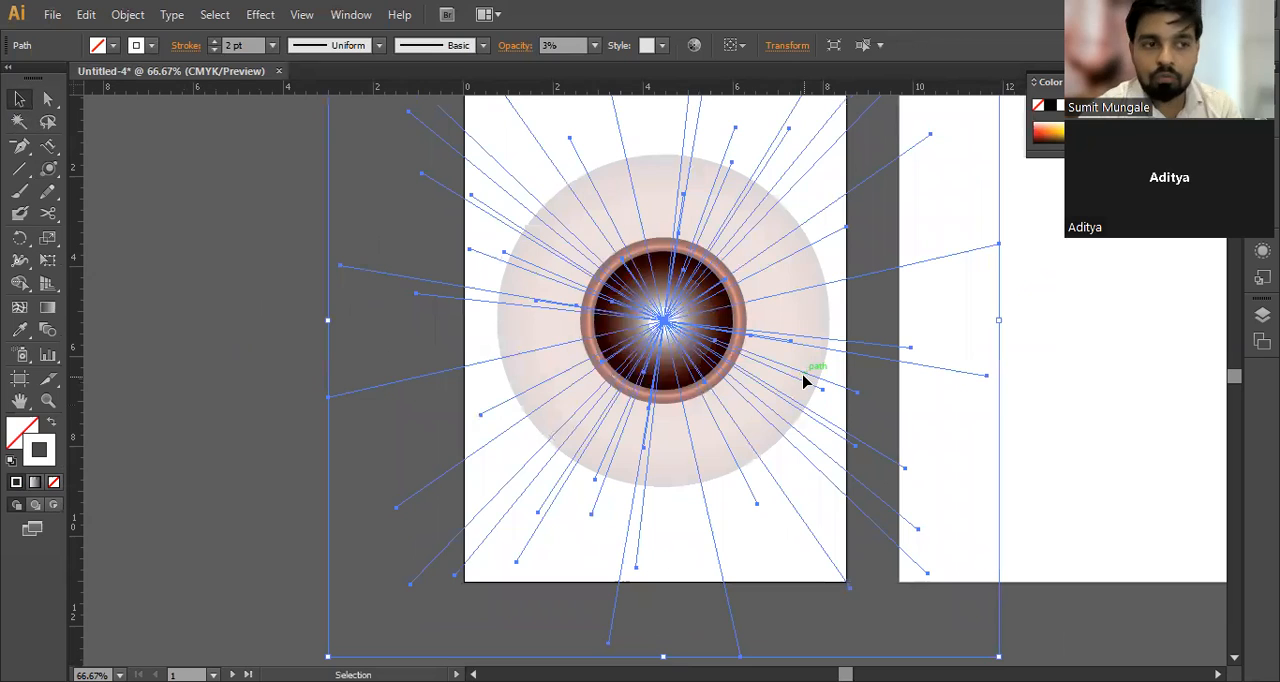